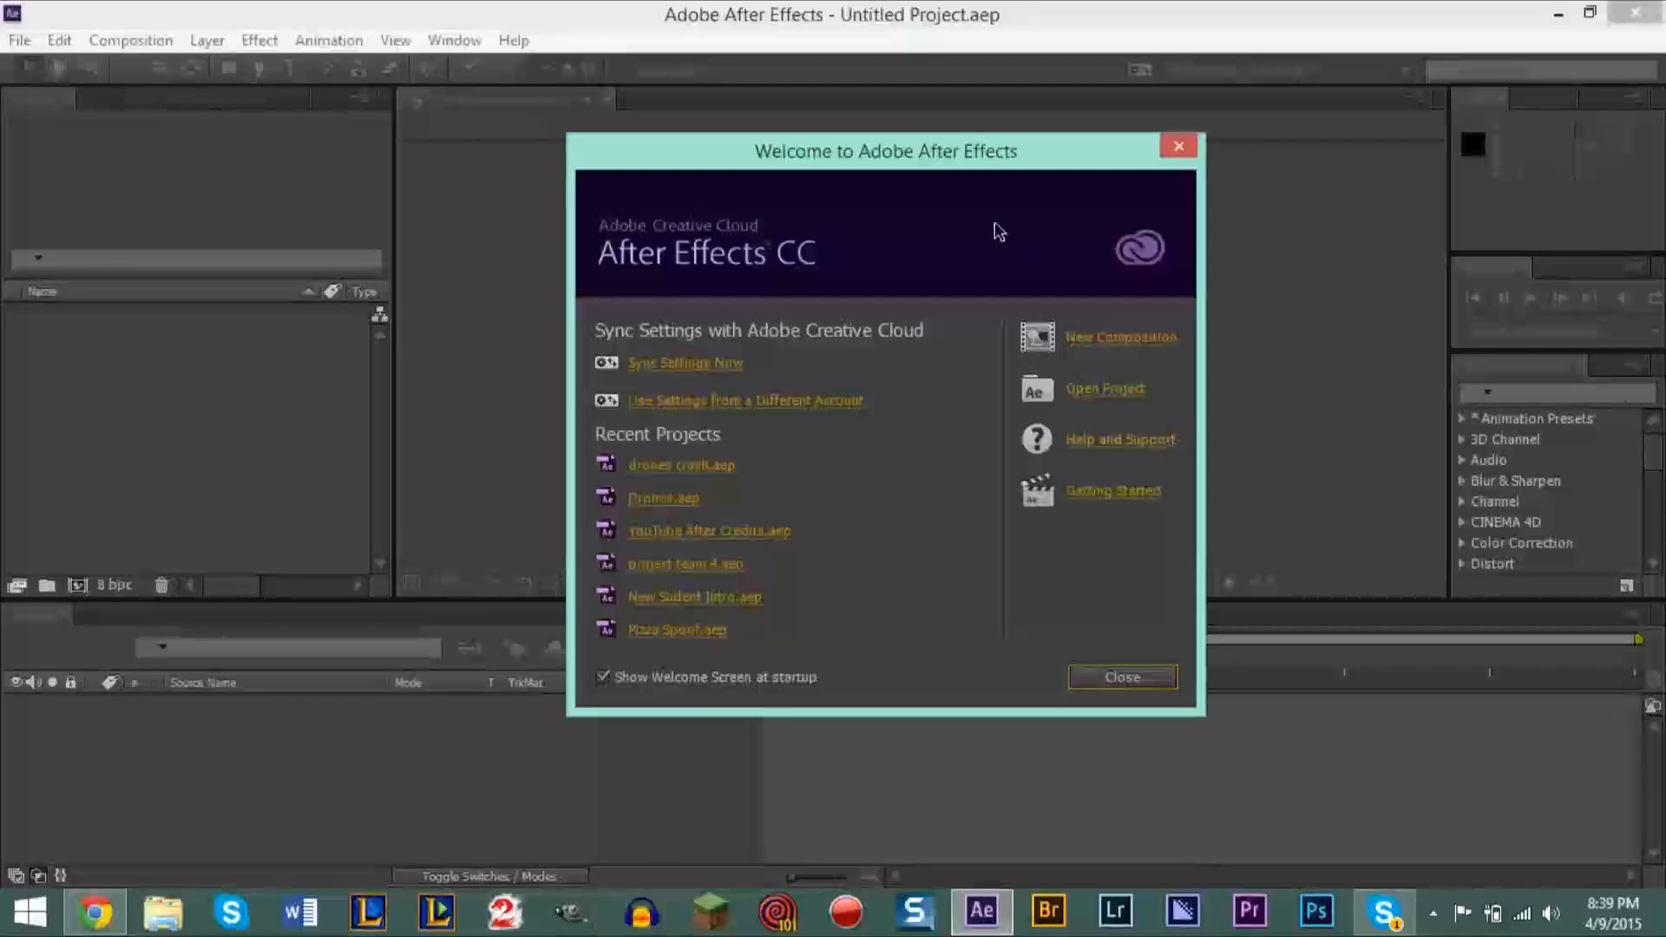
Step: Dismiss the welcome screen and import Waterfall_1.MOV from the Desktop into the project
{"action": "left_click_drag", "start_coordinate": [961, 160], "coordinate": [930, 163]}
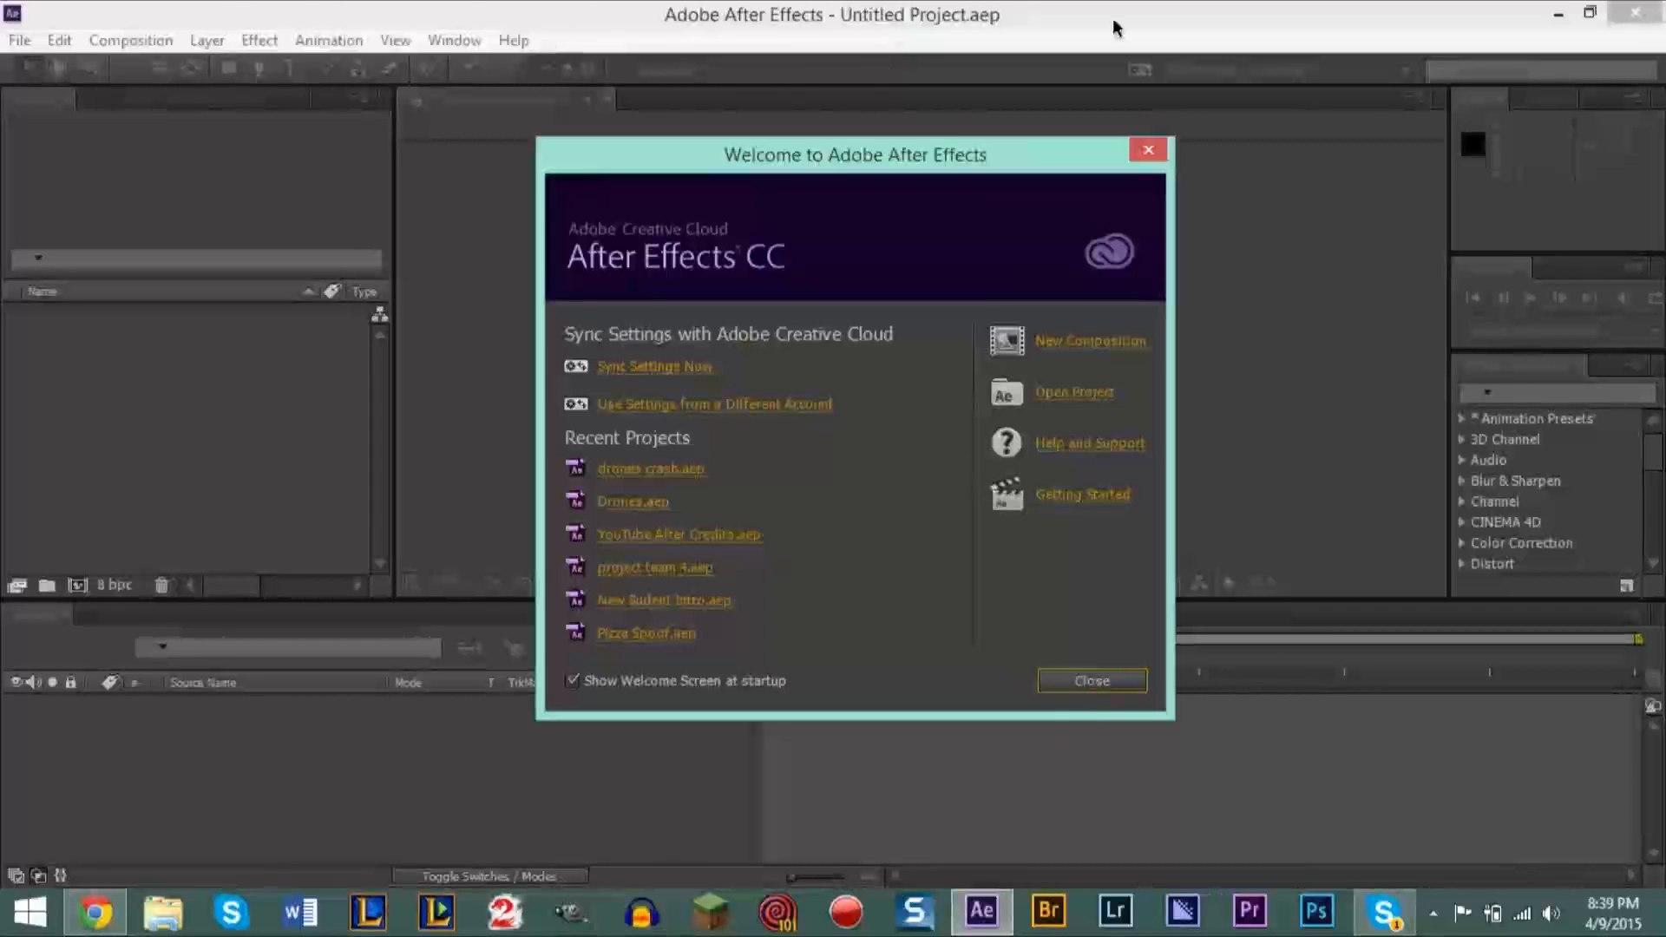
{"action": "left_click", "coordinate": [1092, 681]}
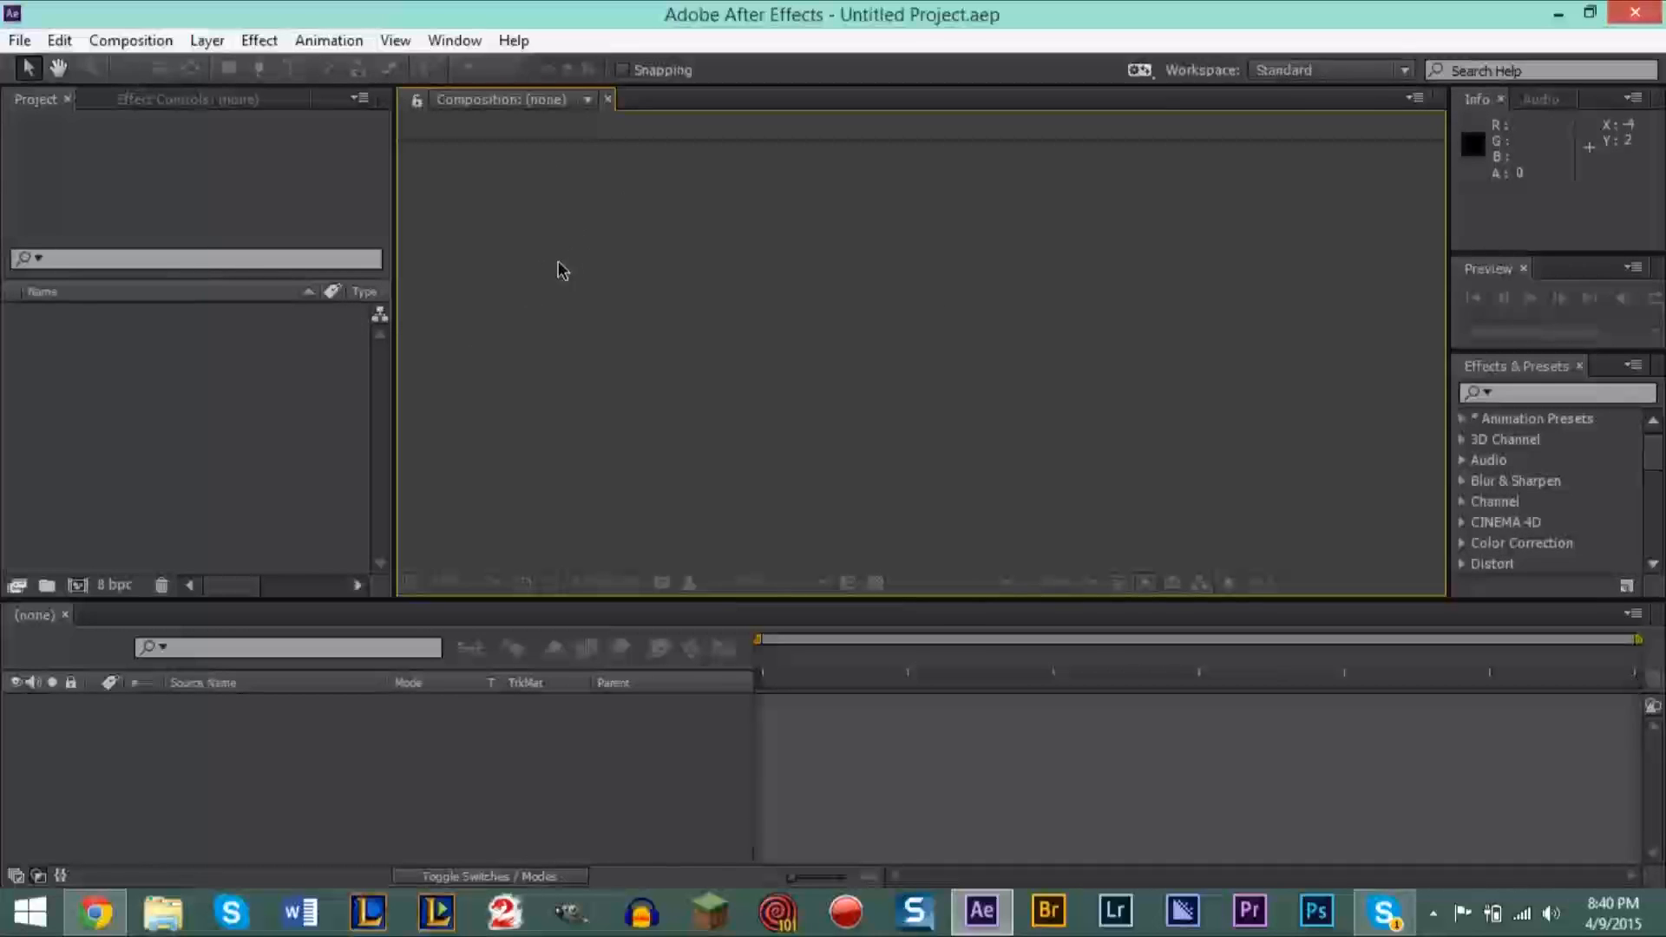
{"action": "double_click", "coordinate": [164, 401]}
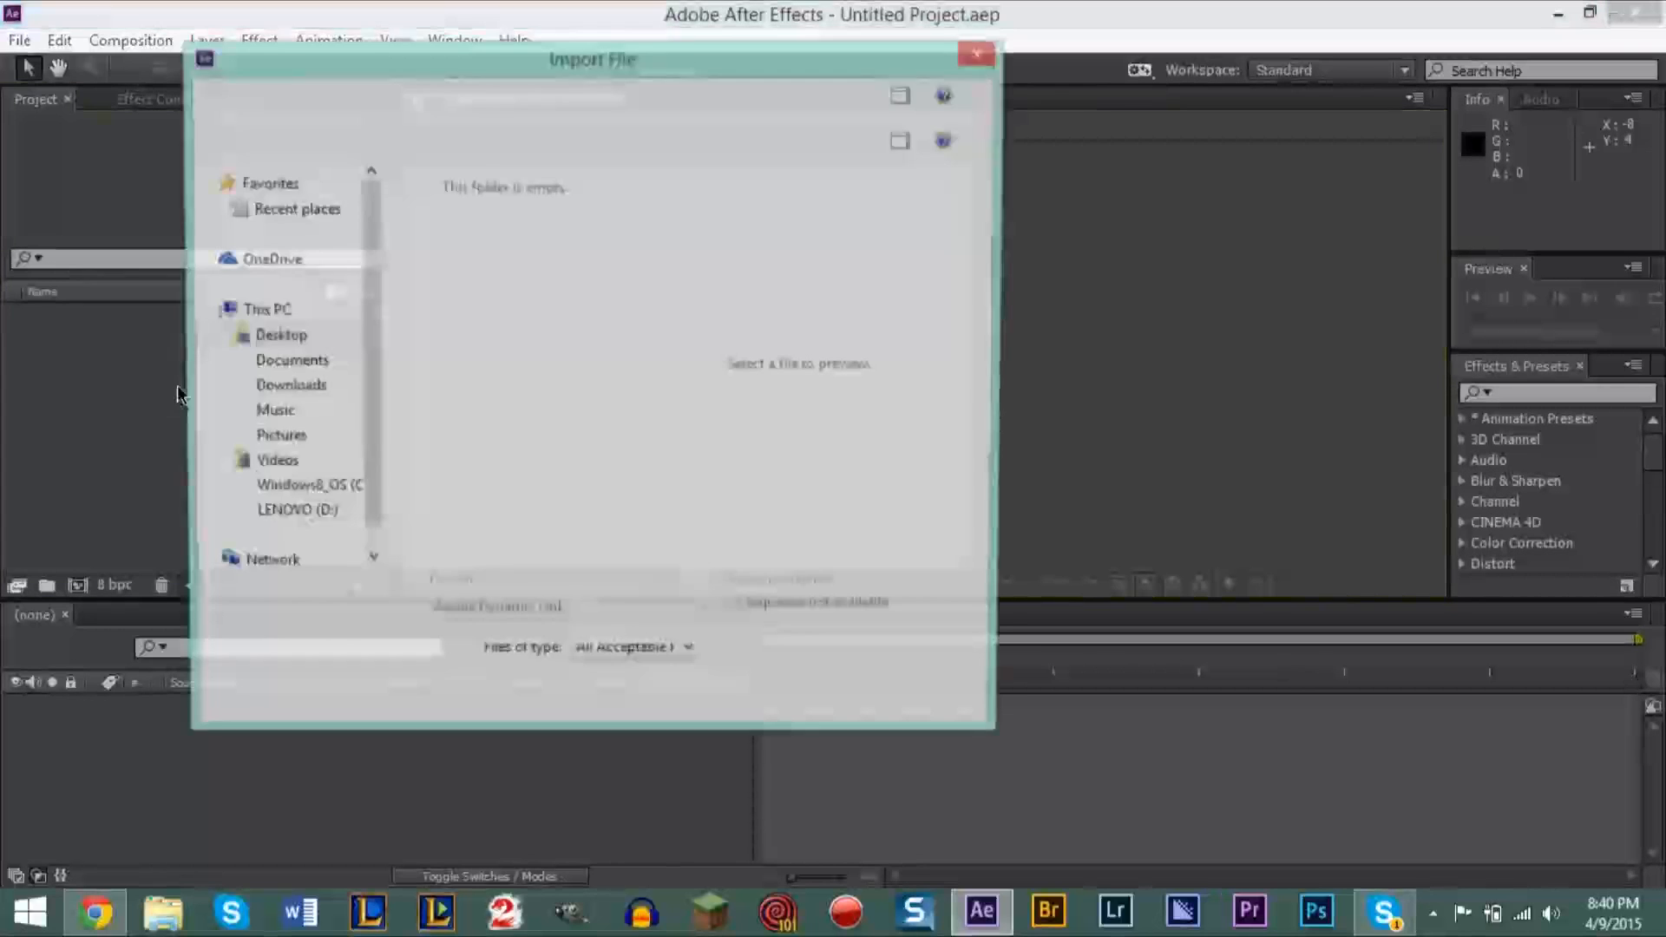
{"action": "left_click", "coordinate": [982, 53]}
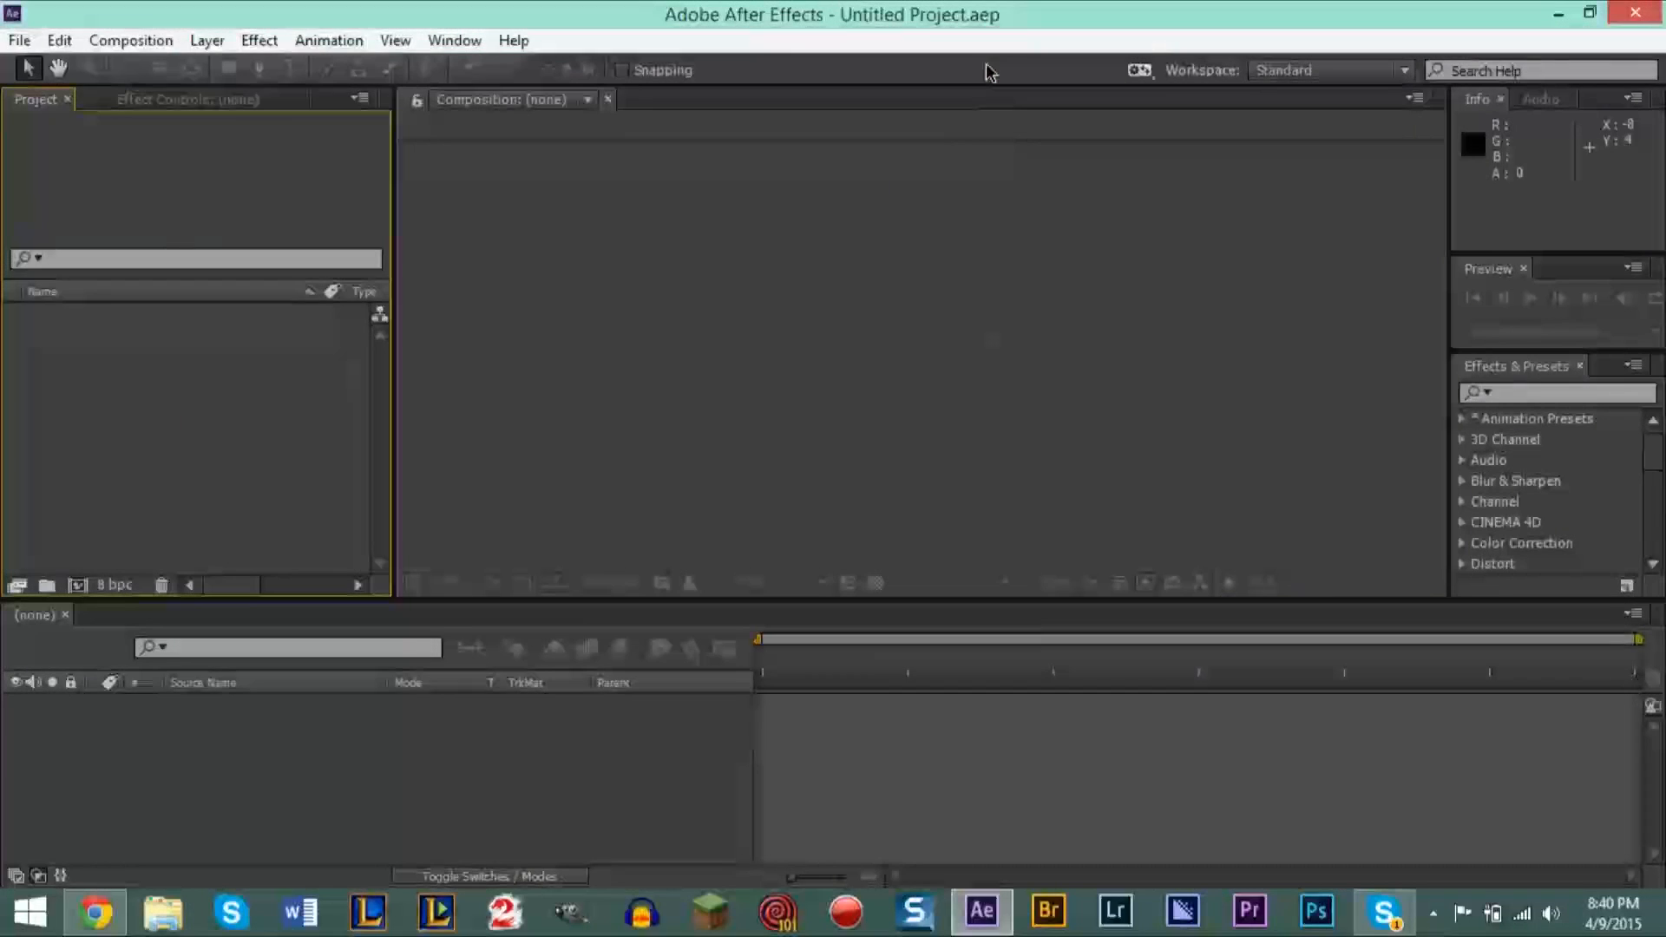
{"action": "left_click", "coordinate": [18, 41]}
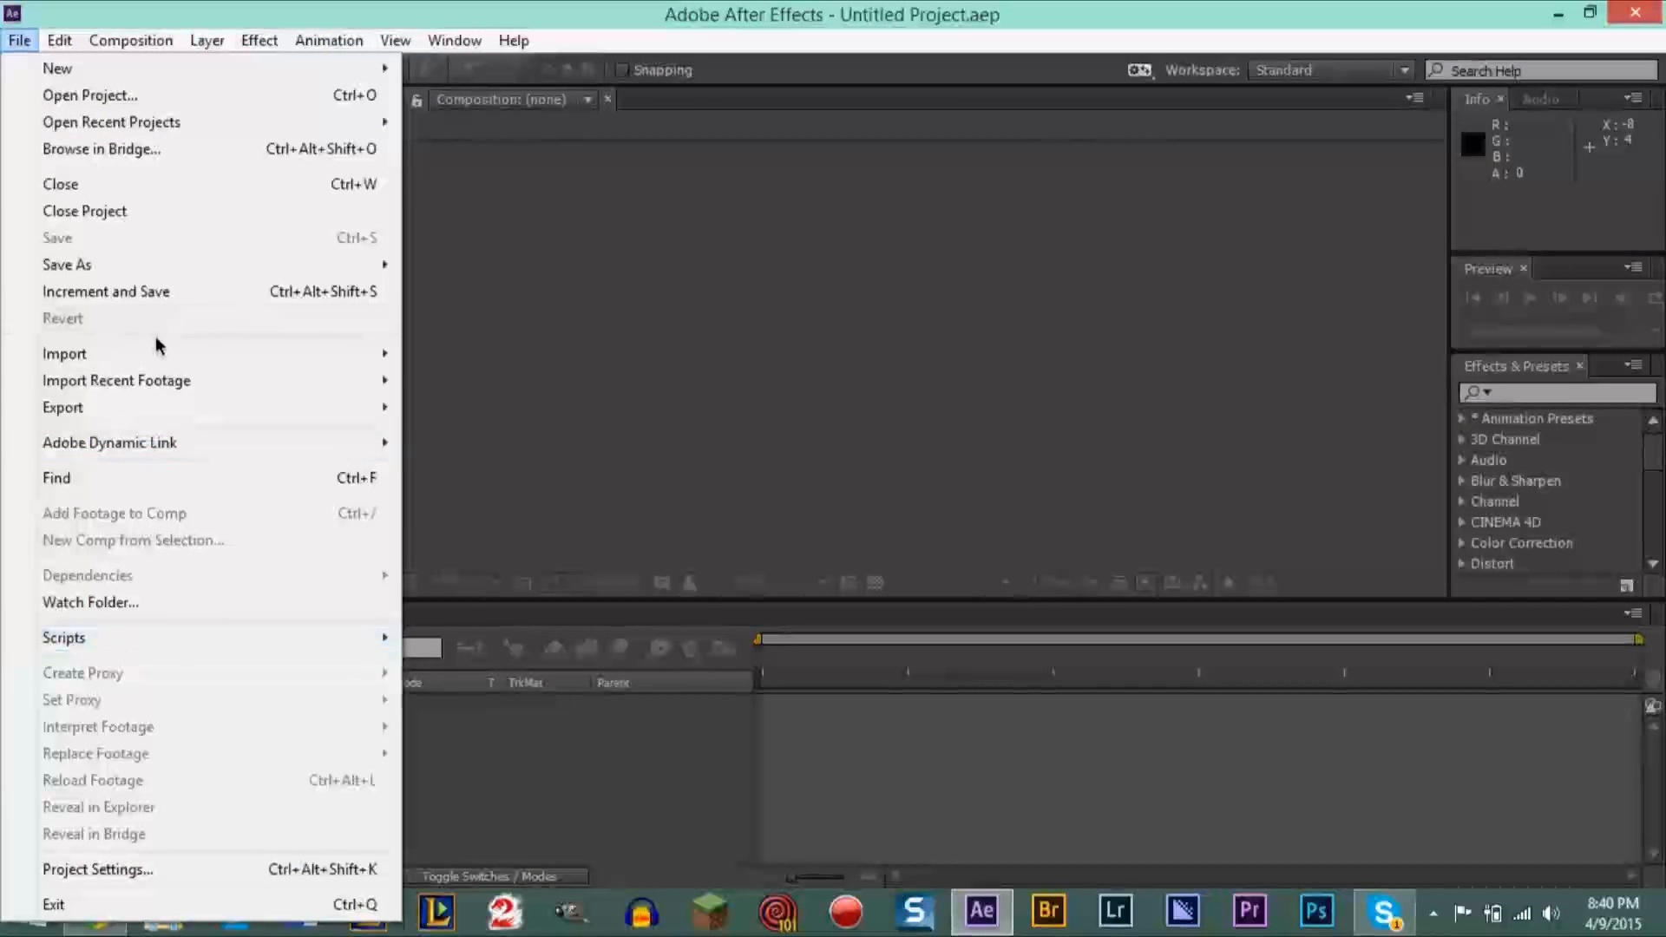
{"action": "mouse_move", "coordinate": [158, 356]}
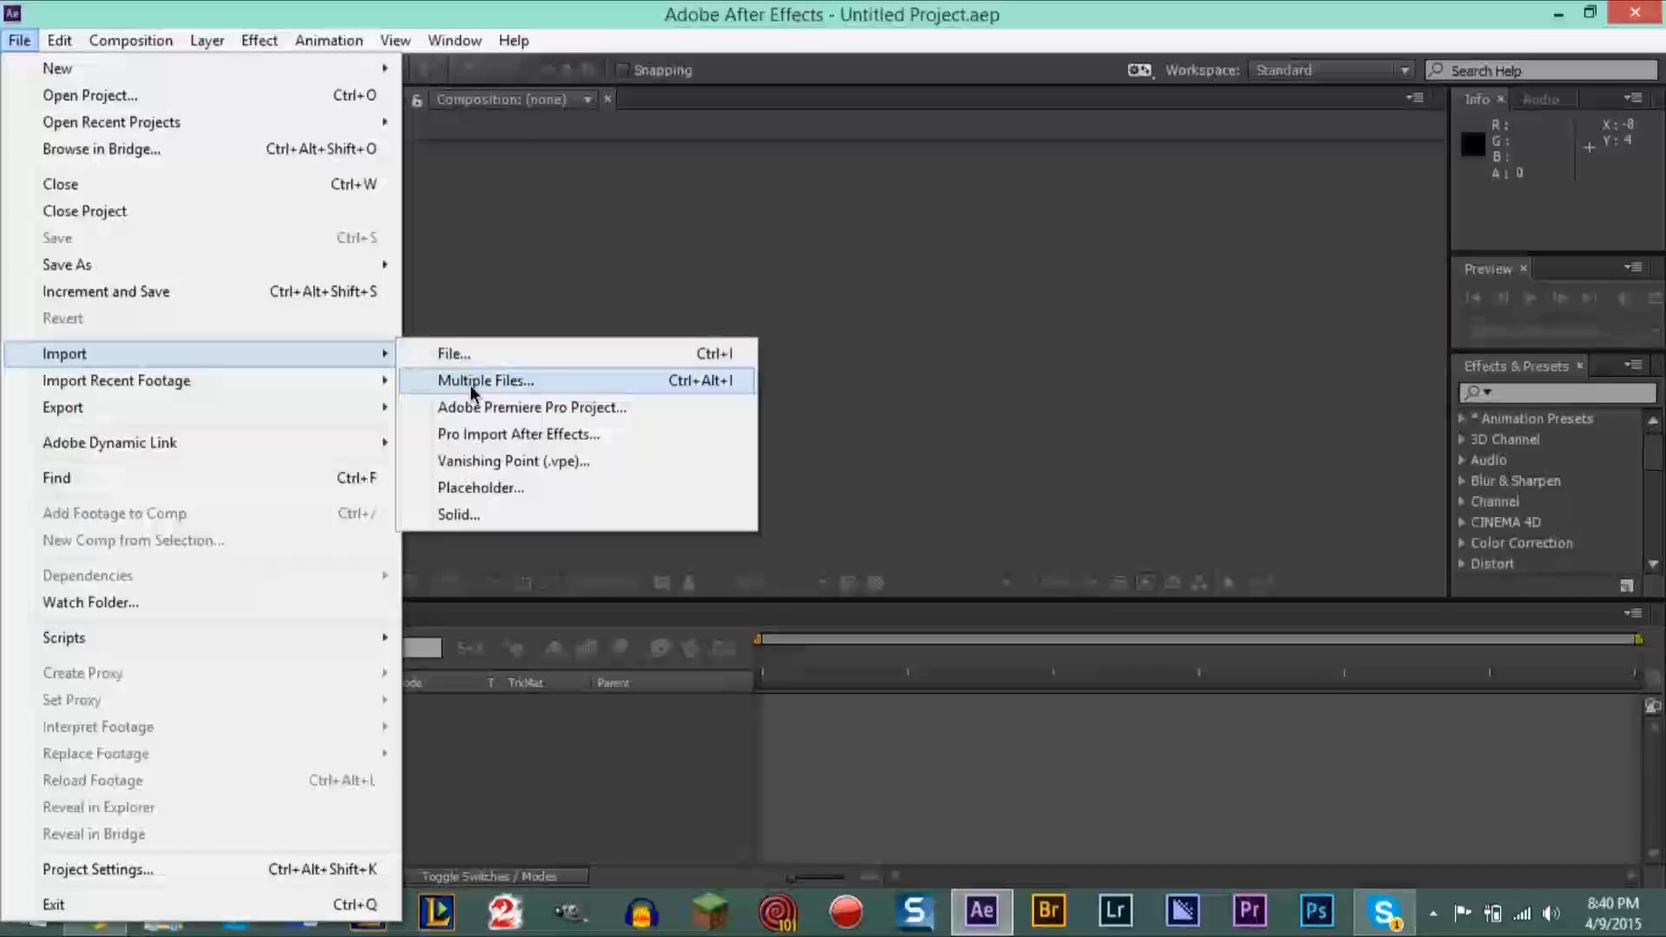
{"action": "left_click", "coordinate": [438, 354]}
{"action": "left_click_drag", "start_coordinate": [621, 285], "coordinate": [616, 448]}
{"action": "left_click", "coordinate": [462, 464]}
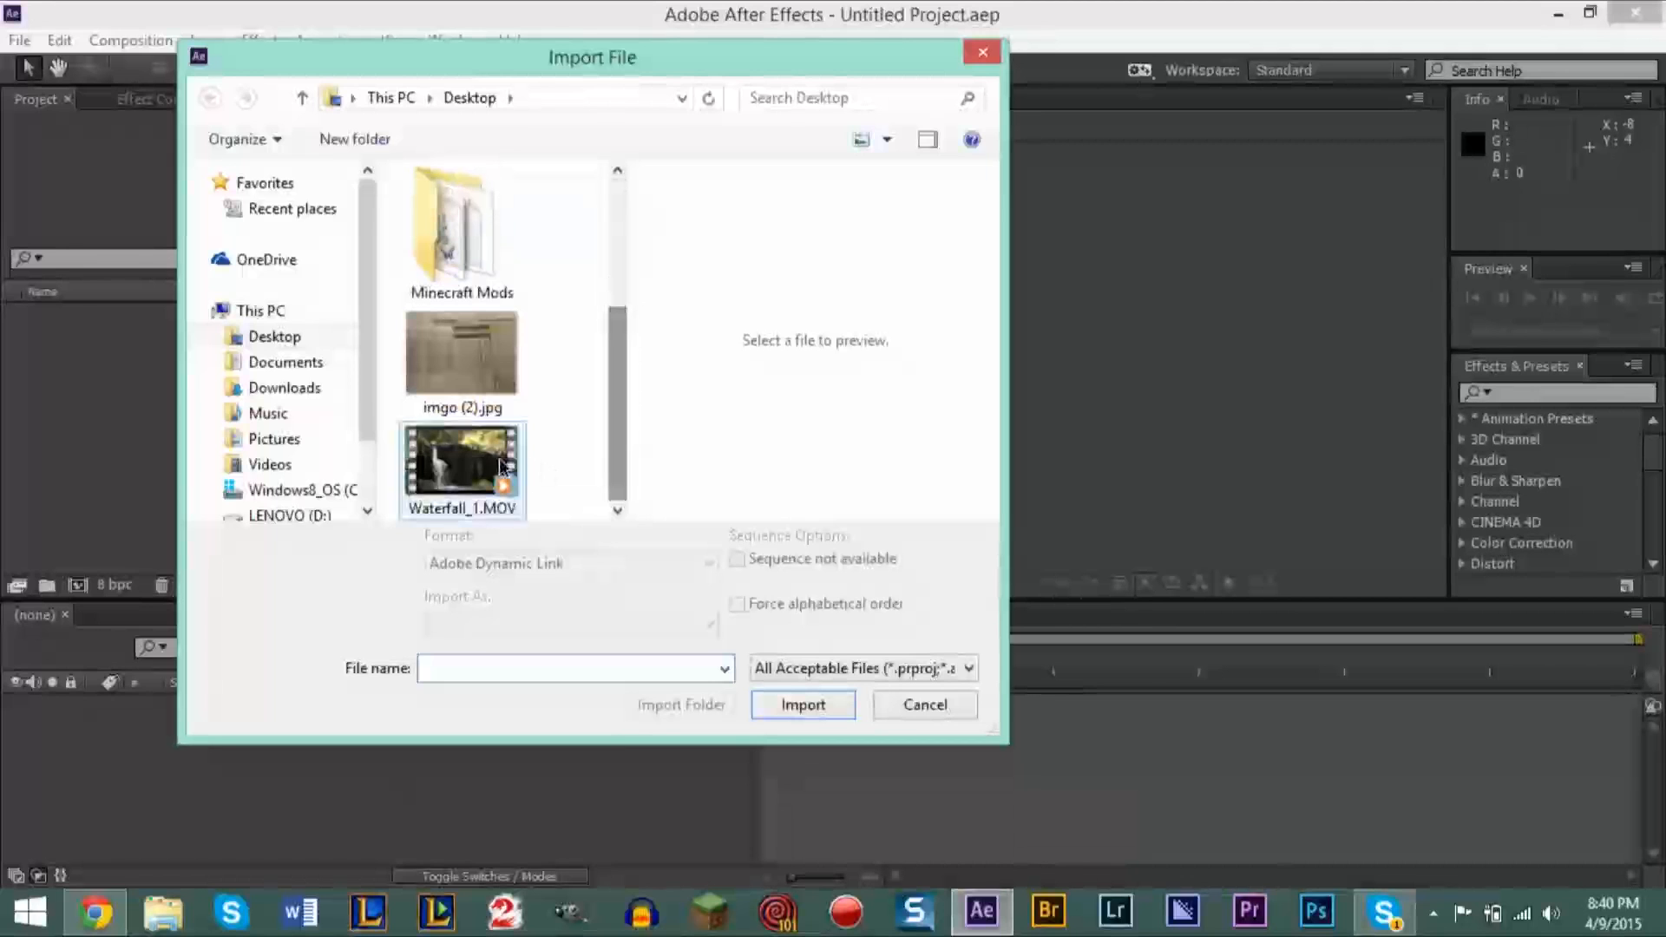
{"action": "left_click", "coordinate": [801, 704]}
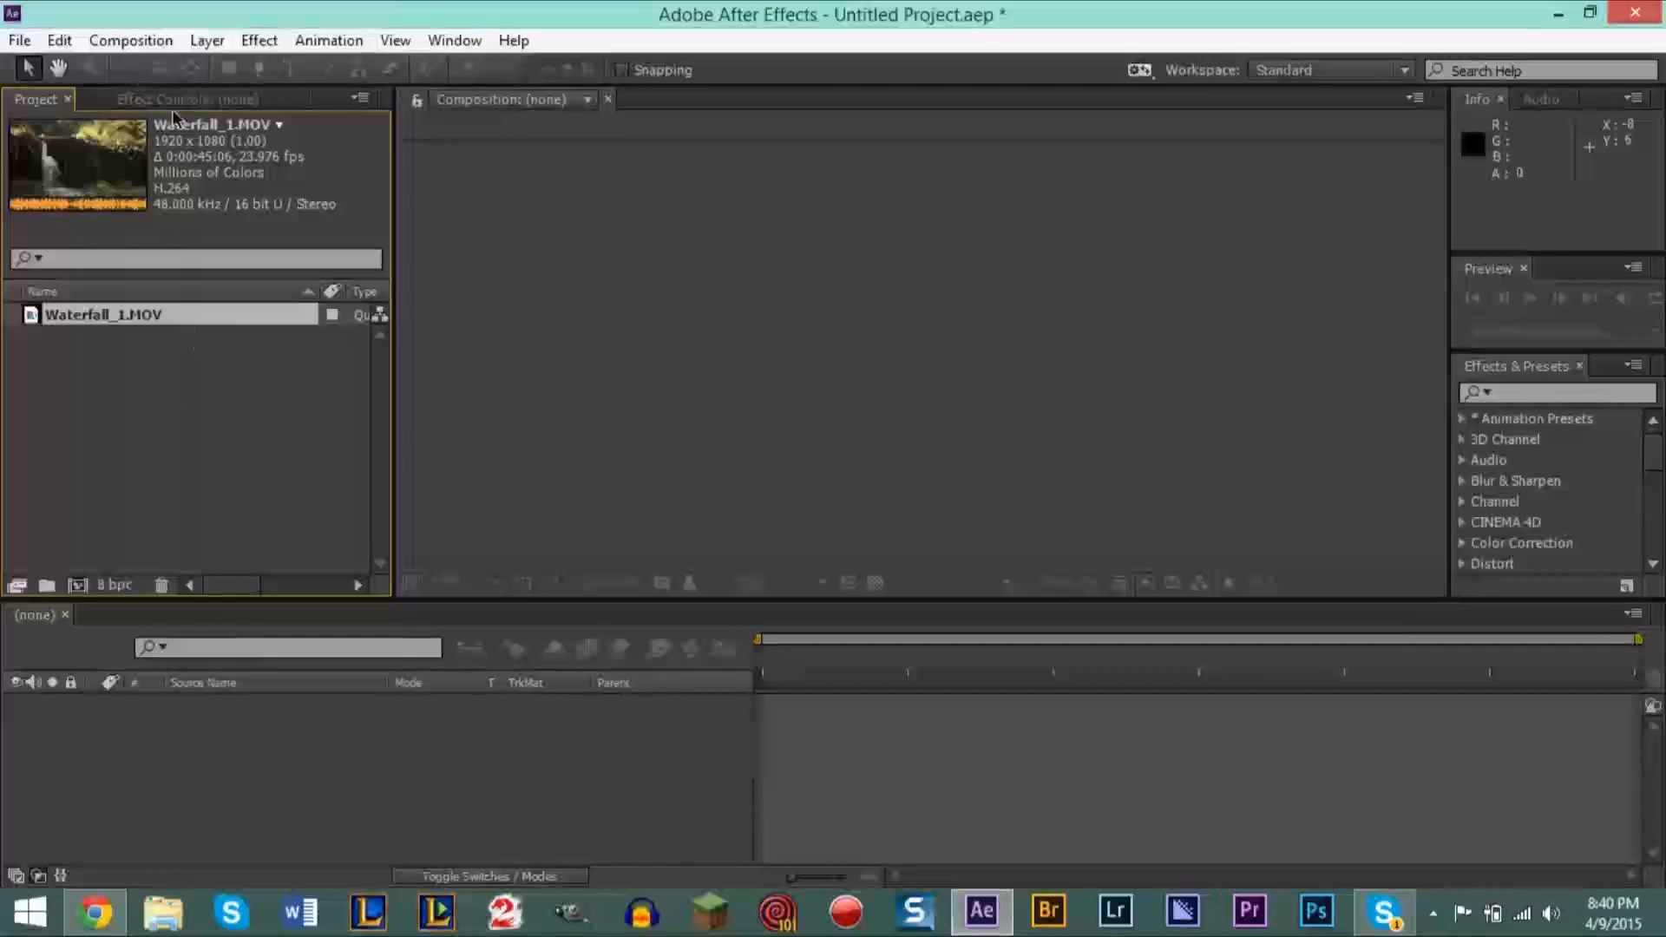
Step: Create a new composition with the default settings, add Waterfall_1.MOV and shift the clip toward the frame's lower-right corner
{"action": "left_click", "coordinate": [130, 40]}
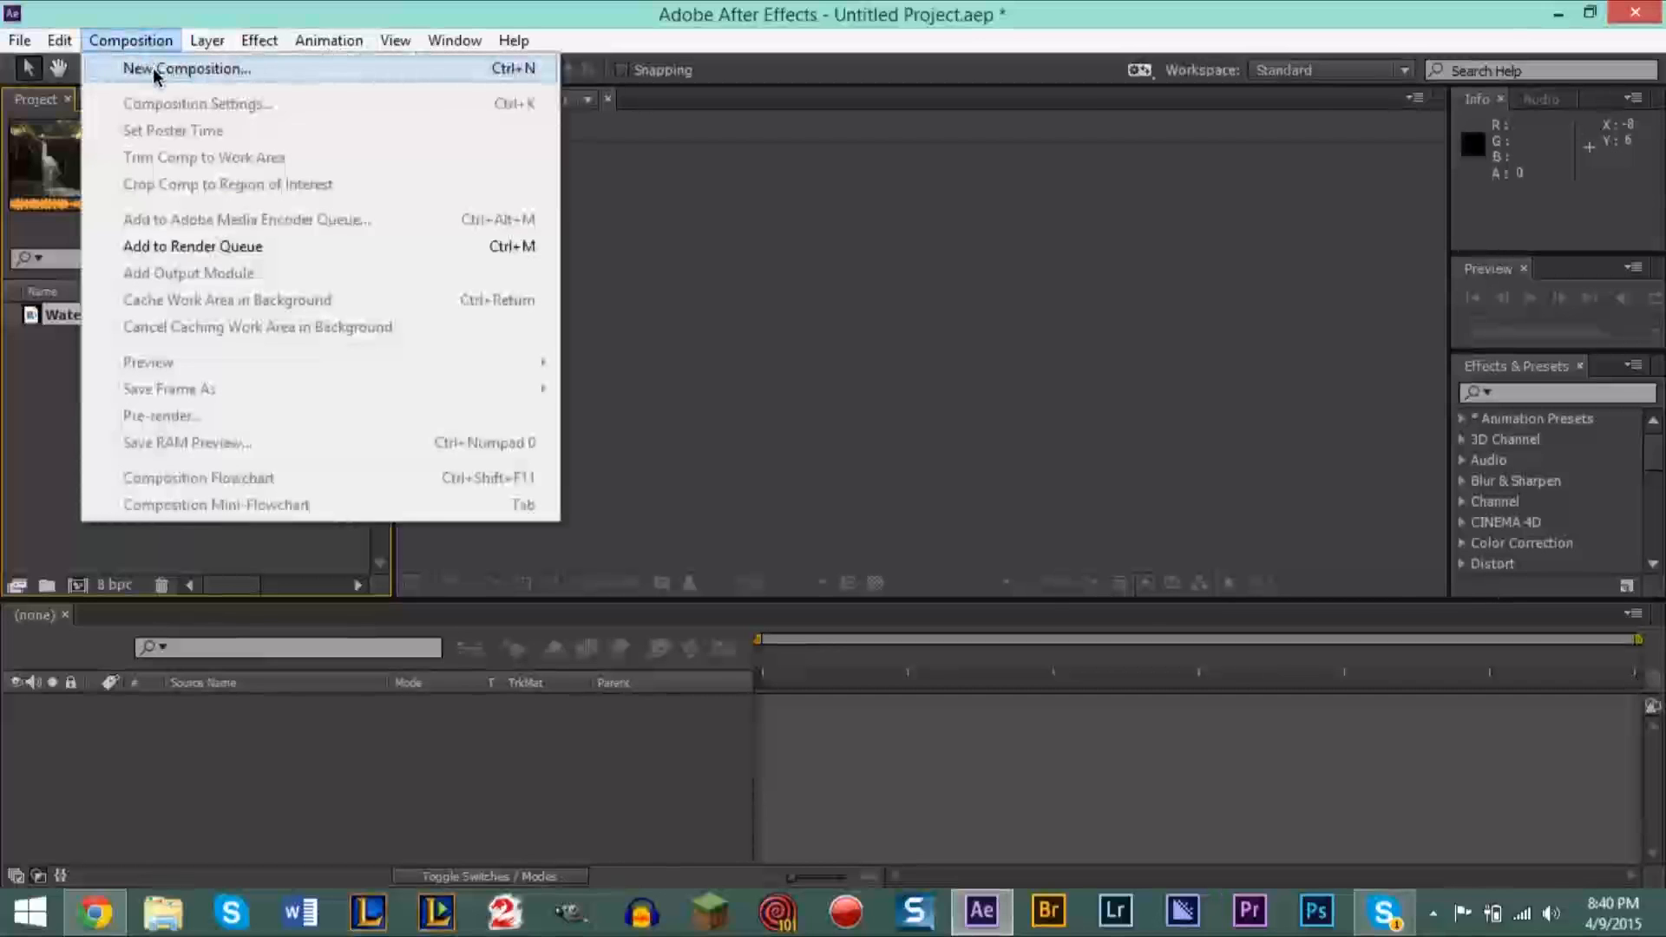
{"action": "left_click", "coordinate": [154, 71]}
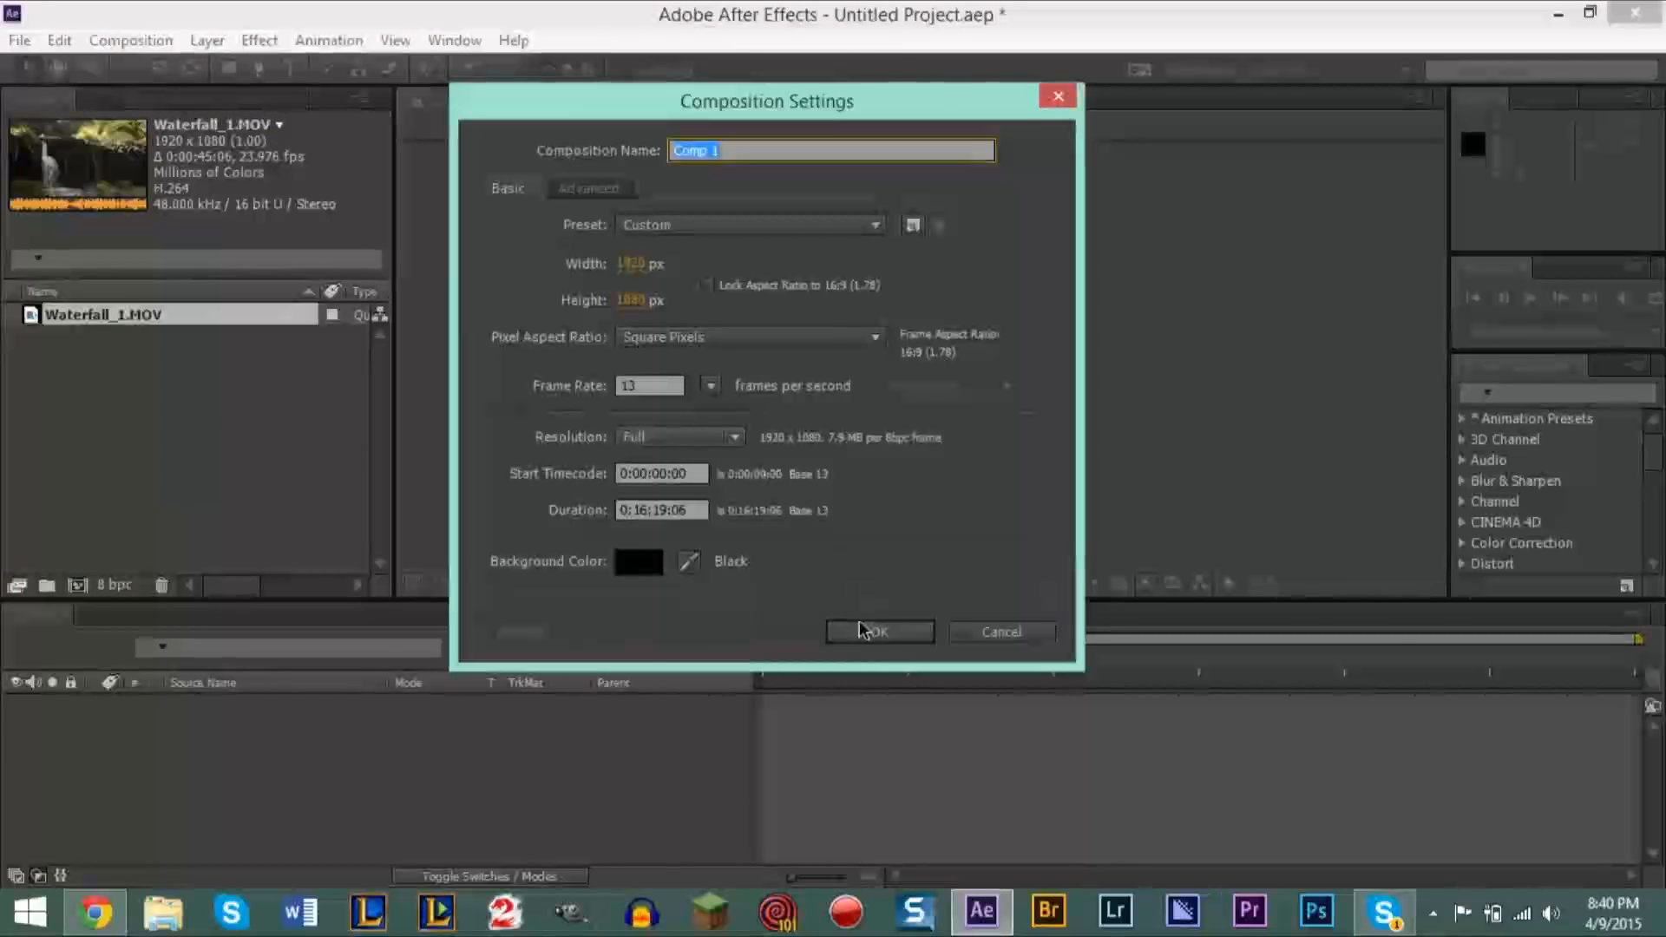
{"action": "left_click", "coordinate": [872, 631]}
{"action": "left_click_drag", "start_coordinate": [140, 336], "coordinate": [809, 354]}
{"action": "left_click_drag", "start_coordinate": [649, 339], "coordinate": [942, 512]}
{"action": "left_click_drag", "start_coordinate": [833, 425], "coordinate": [894, 488]}
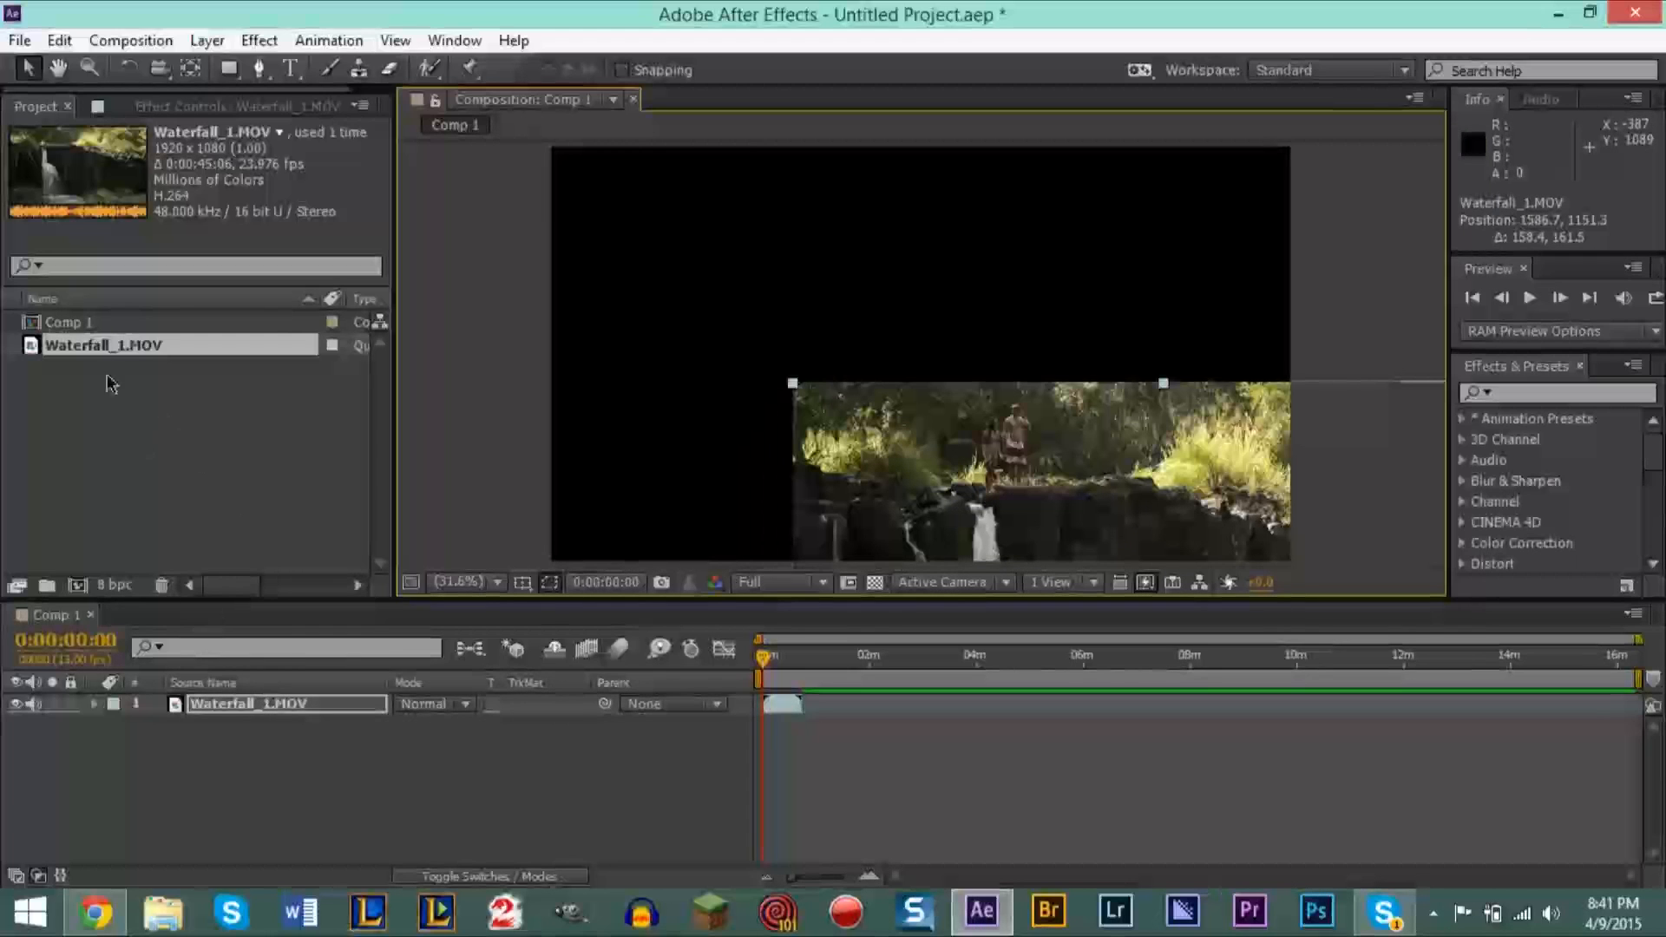
Step: Remove the waterfall layer from Comp 1 and delete the composition from the project
{"action": "left_click", "coordinate": [142, 334]}
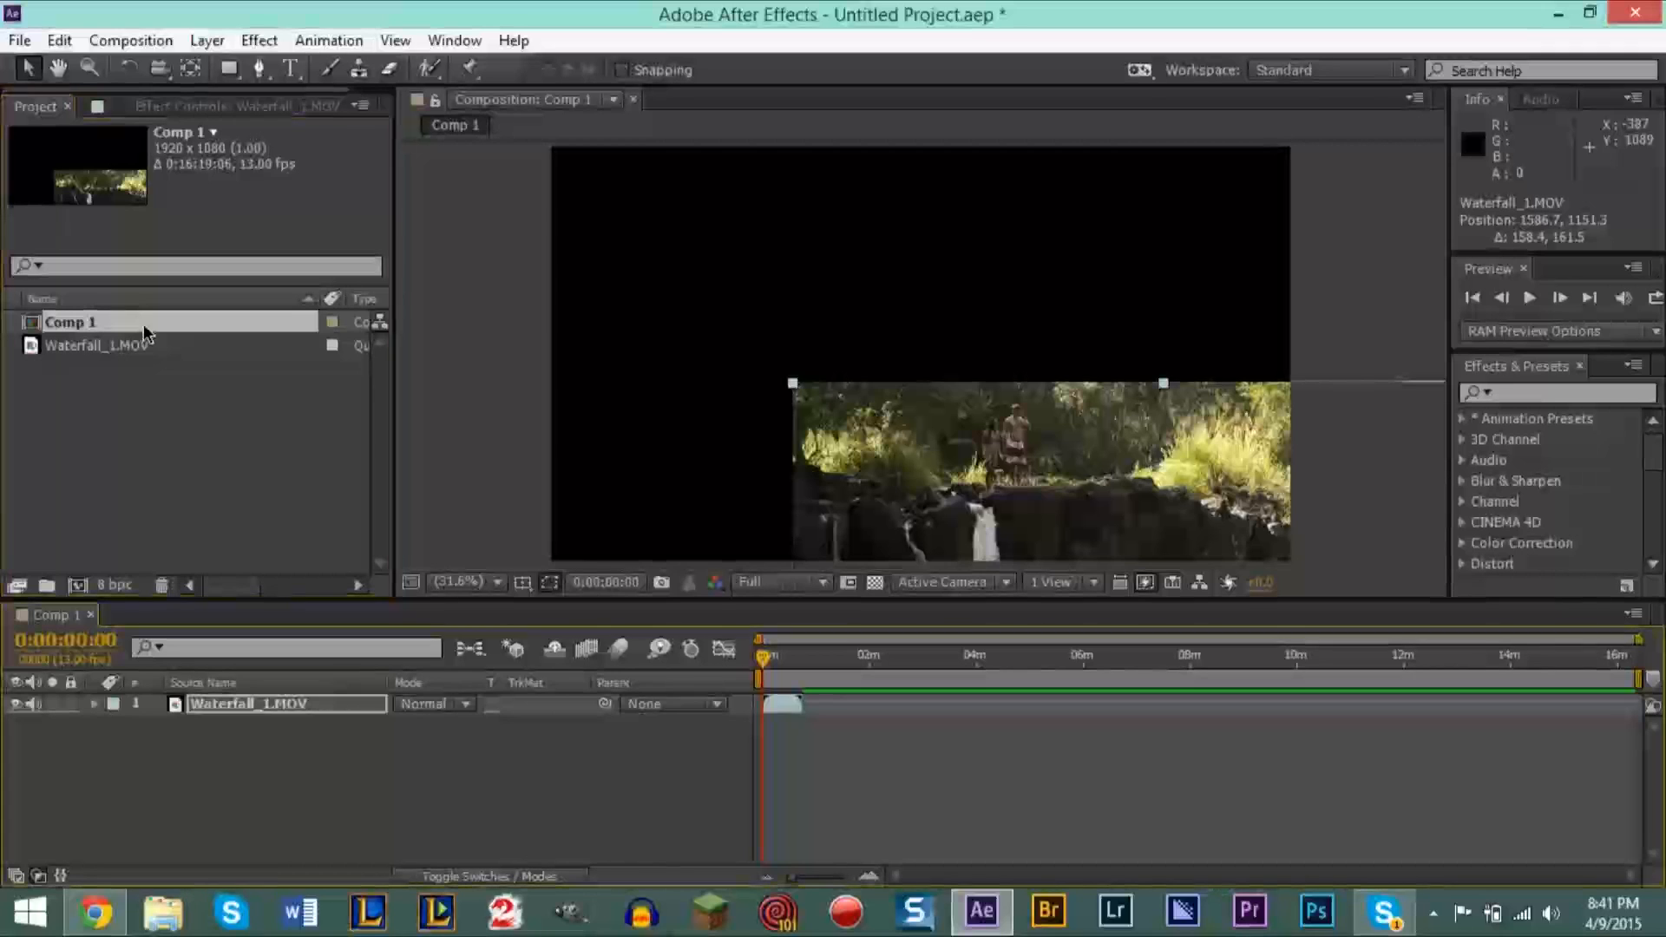
{"action": "key", "text": "Delete"}
{"action": "left_click", "coordinate": [90, 360]}
{"action": "left_click", "coordinate": [91, 312]}
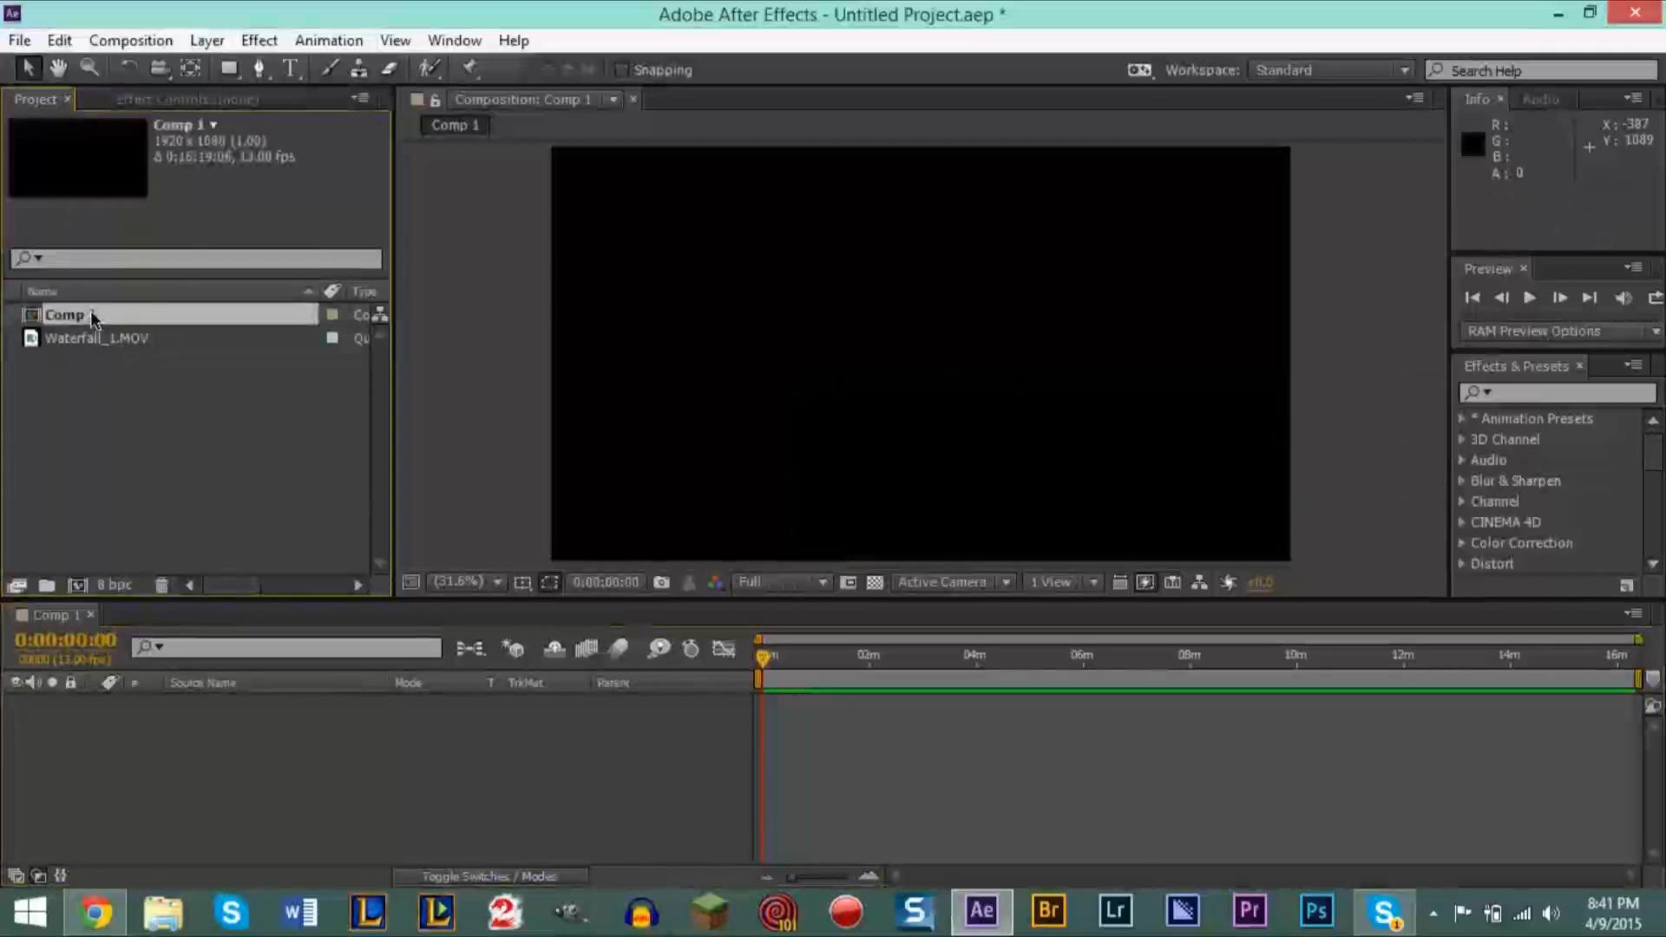
{"action": "key", "text": "Delete"}
Step: Open Waterfall_1.MOV in the footage viewer and set its in point at 0:00:22:14
{"action": "left_click", "coordinate": [95, 317]}
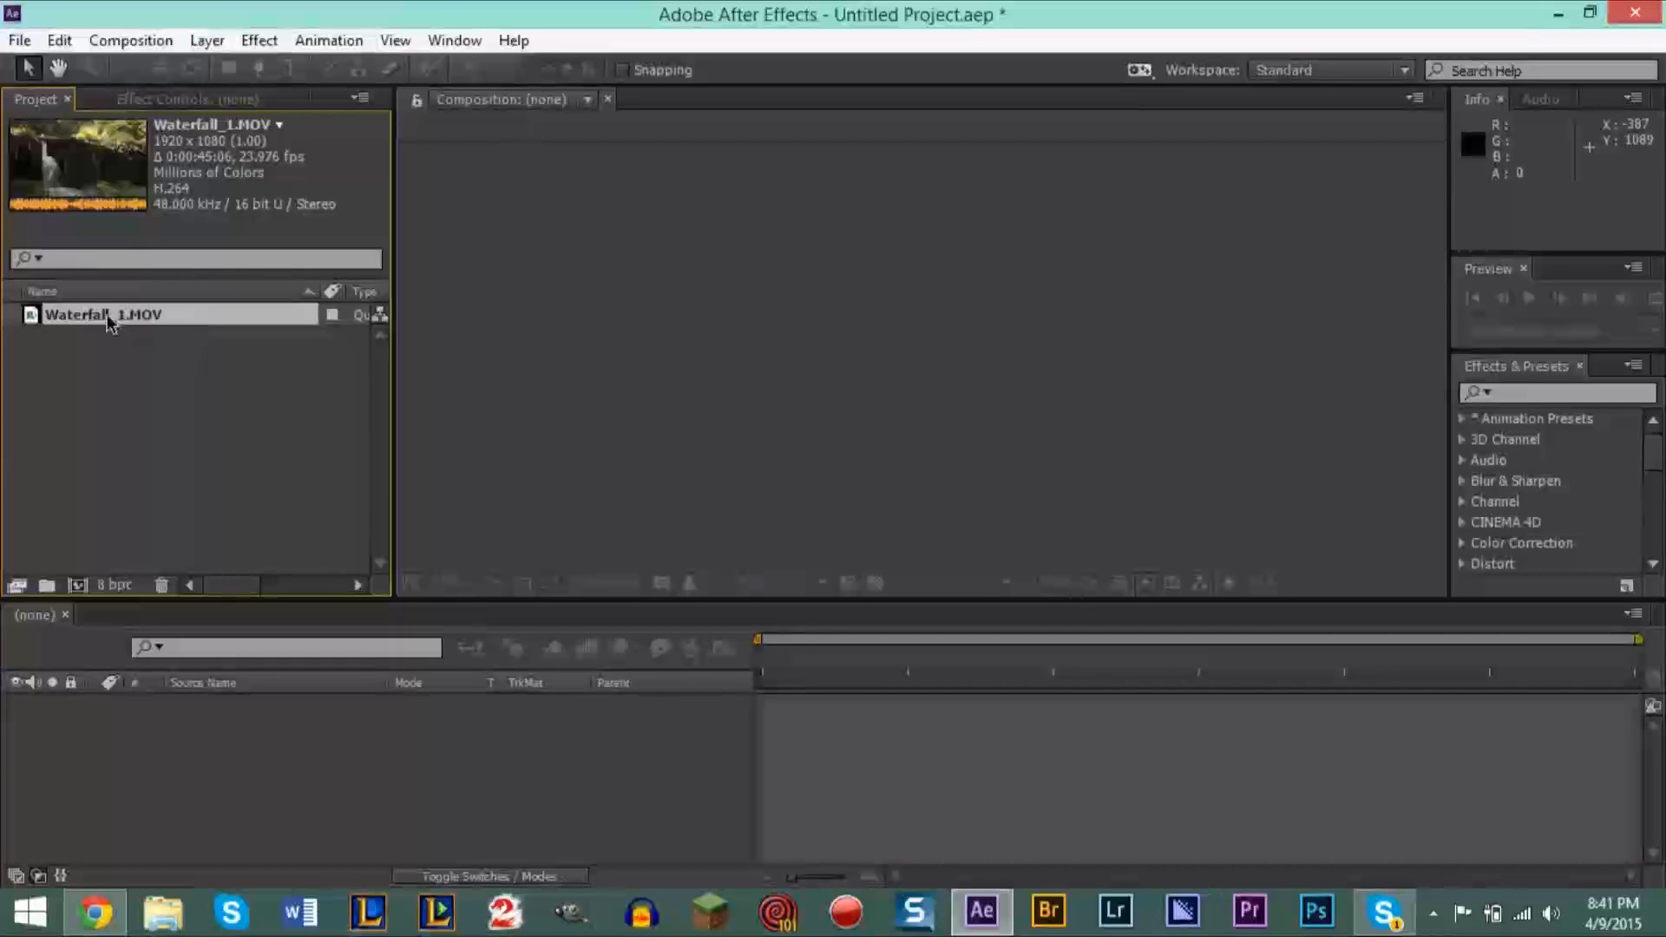
{"action": "double_click", "coordinate": [114, 317]}
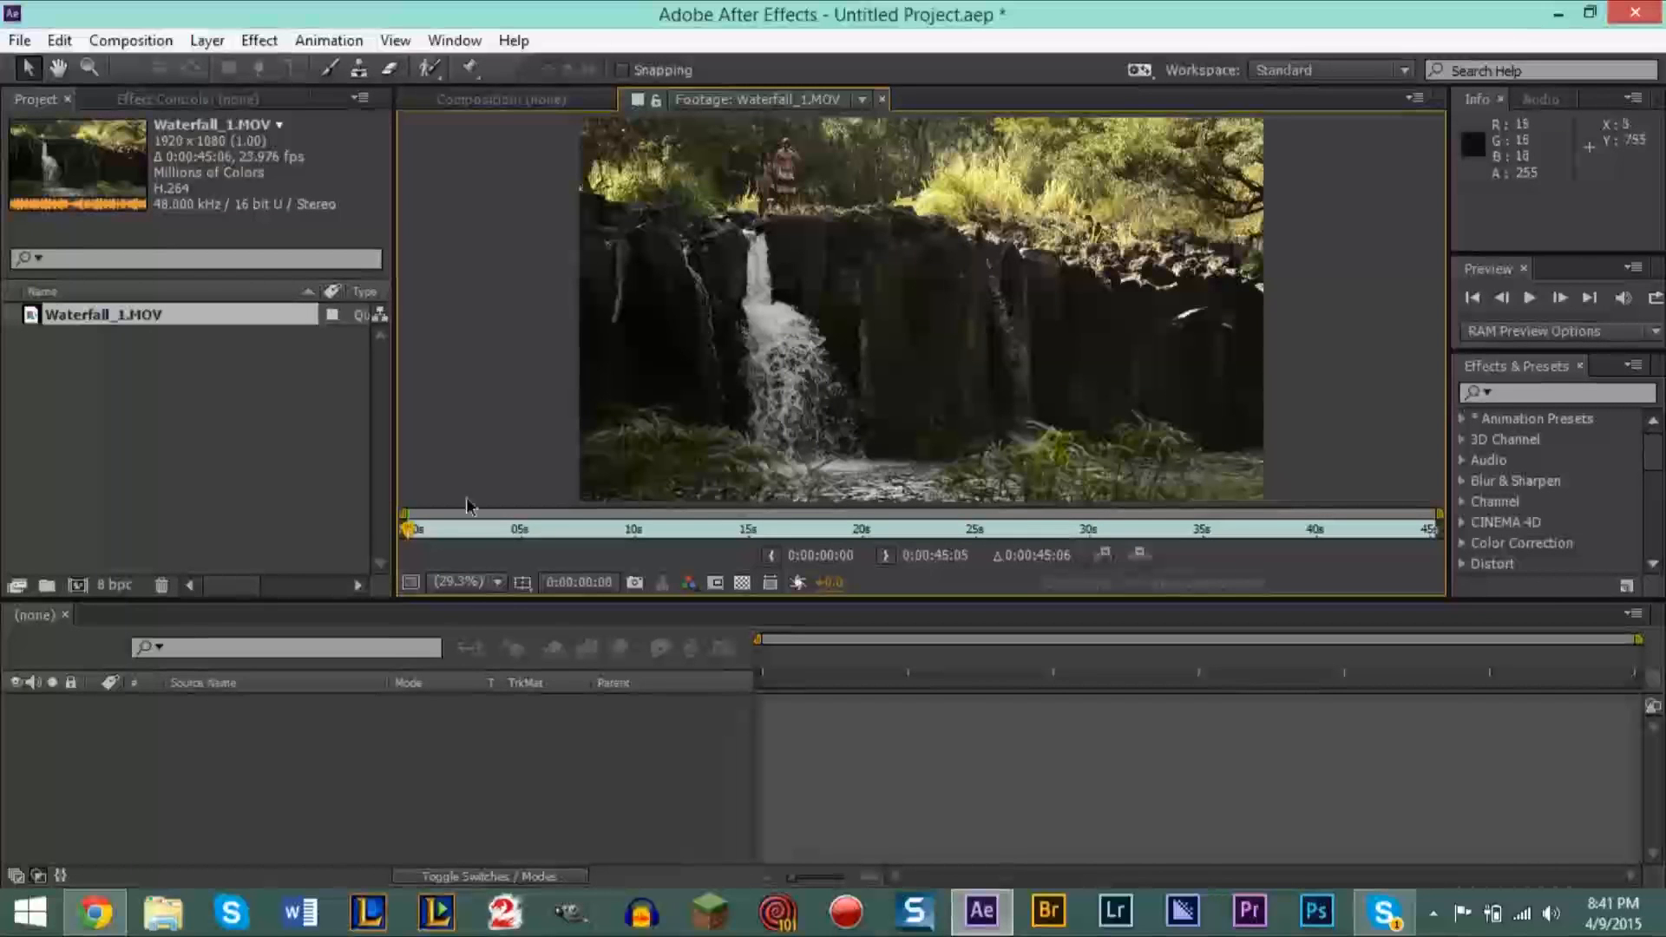
{"action": "key", "text": "space"}
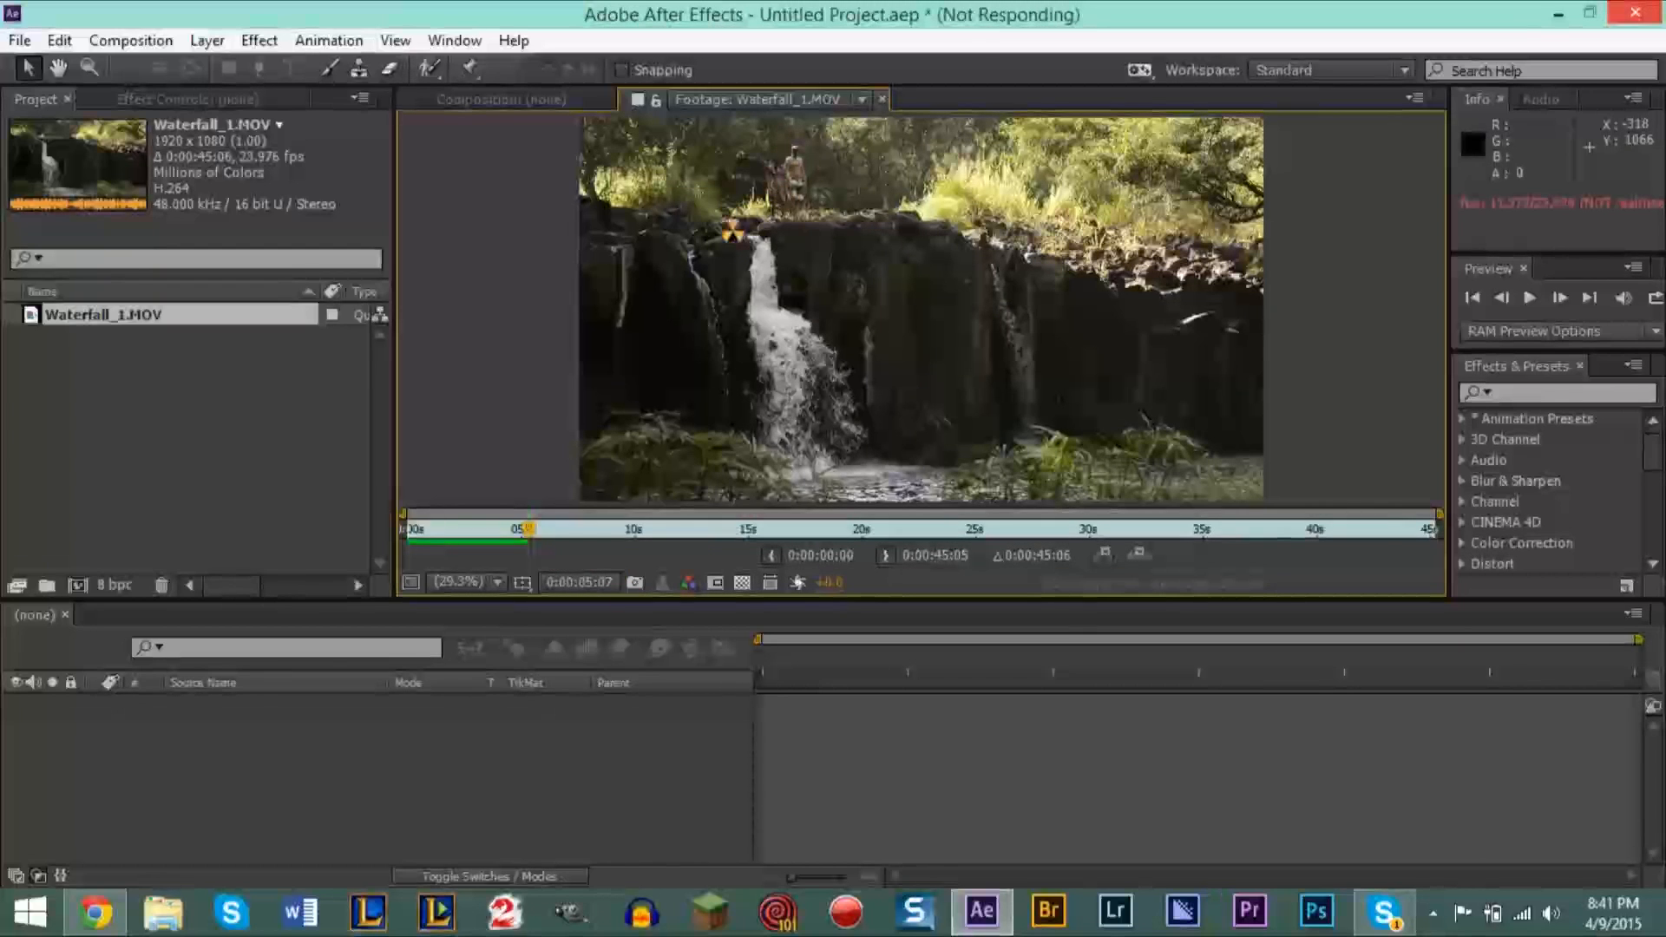
{"action": "left_click_drag", "start_coordinate": [533, 543], "coordinate": [826, 539]}
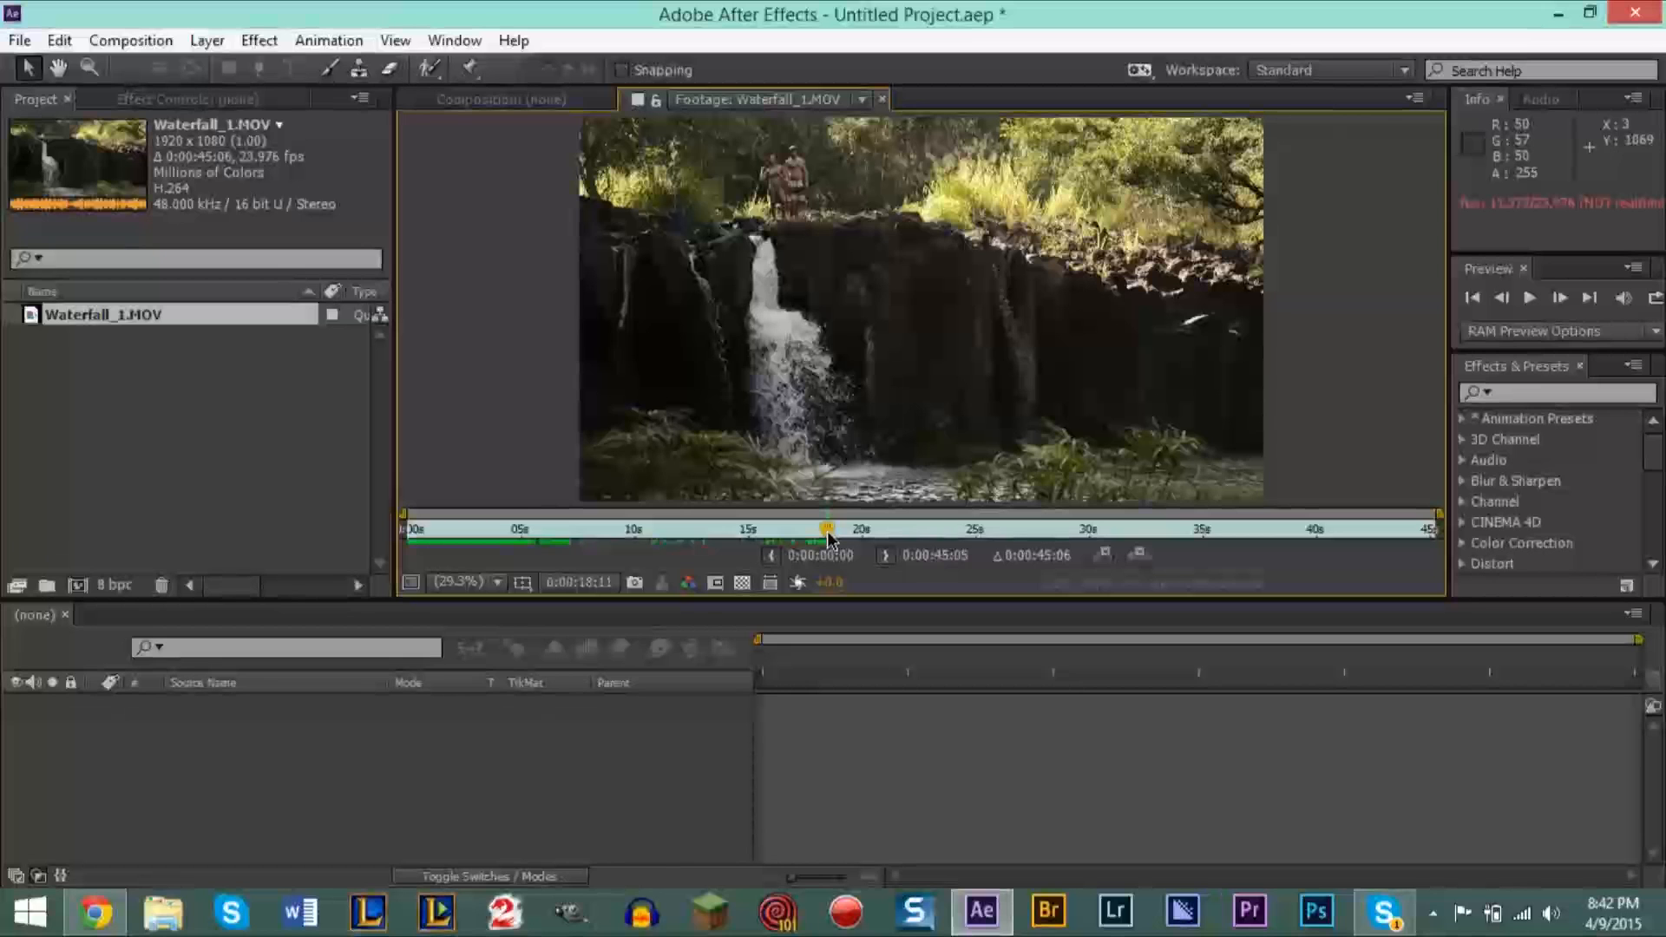
{"action": "left_click_drag", "start_coordinate": [827, 539], "coordinate": [935, 538]}
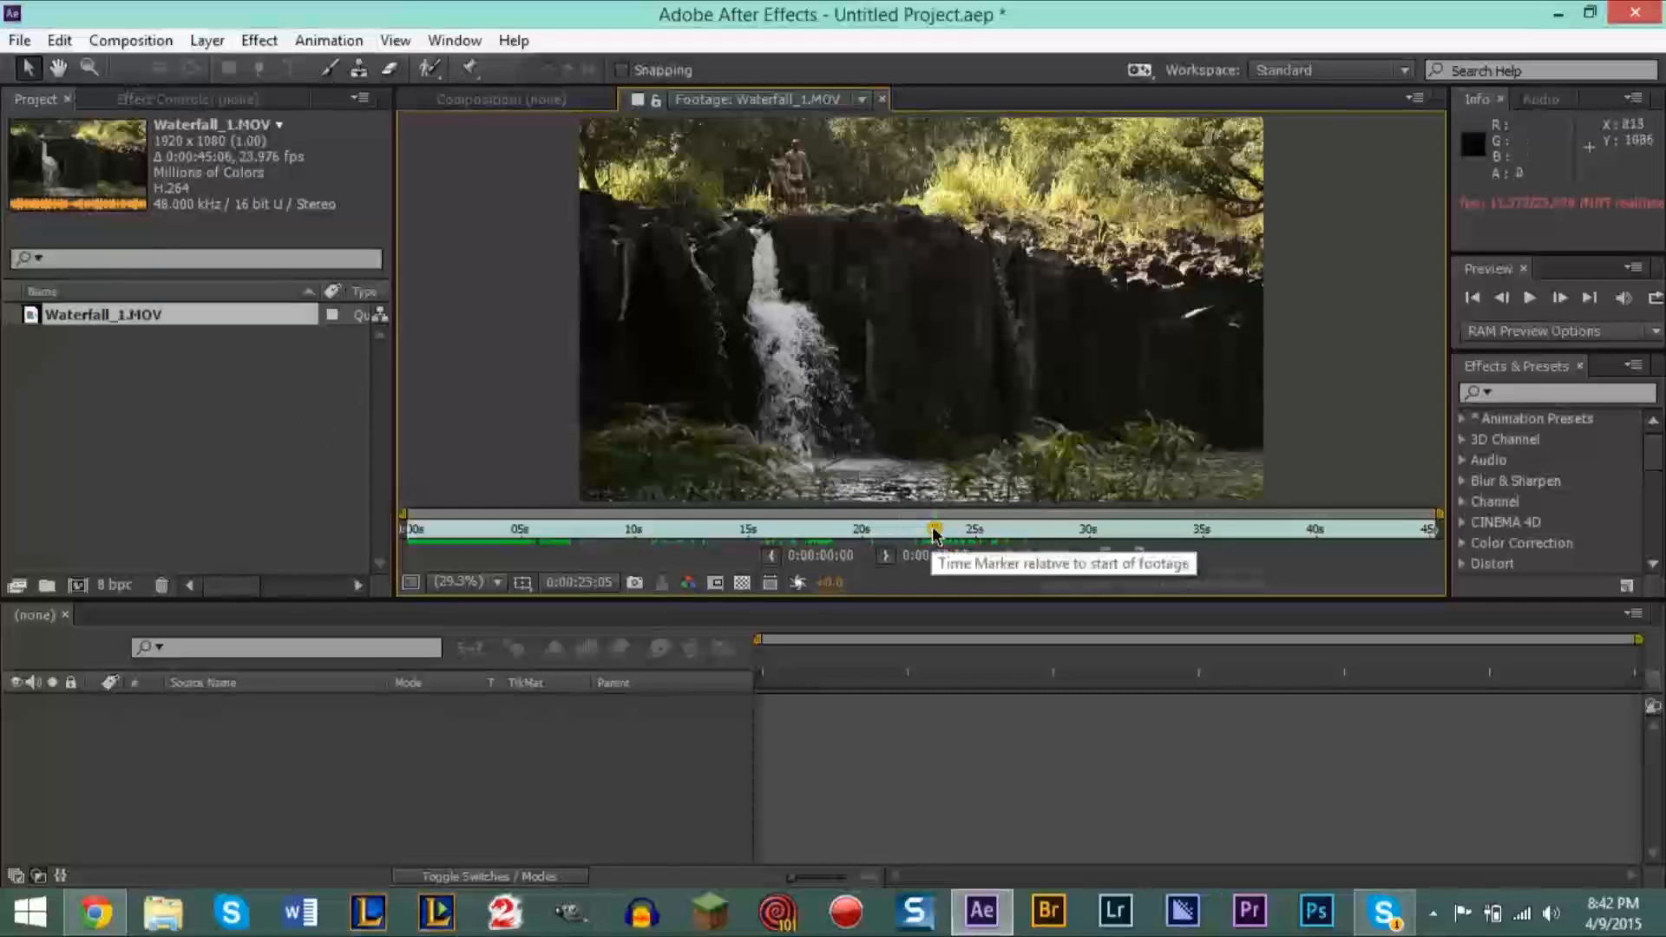
{"action": "mouse_move", "coordinate": [928, 533]}
{"action": "left_mouse_down"}
{"action": "mouse_move", "coordinate": [989, 532]}
{"action": "mouse_move", "coordinate": [921, 536]}
{"action": "left_mouse_up"}
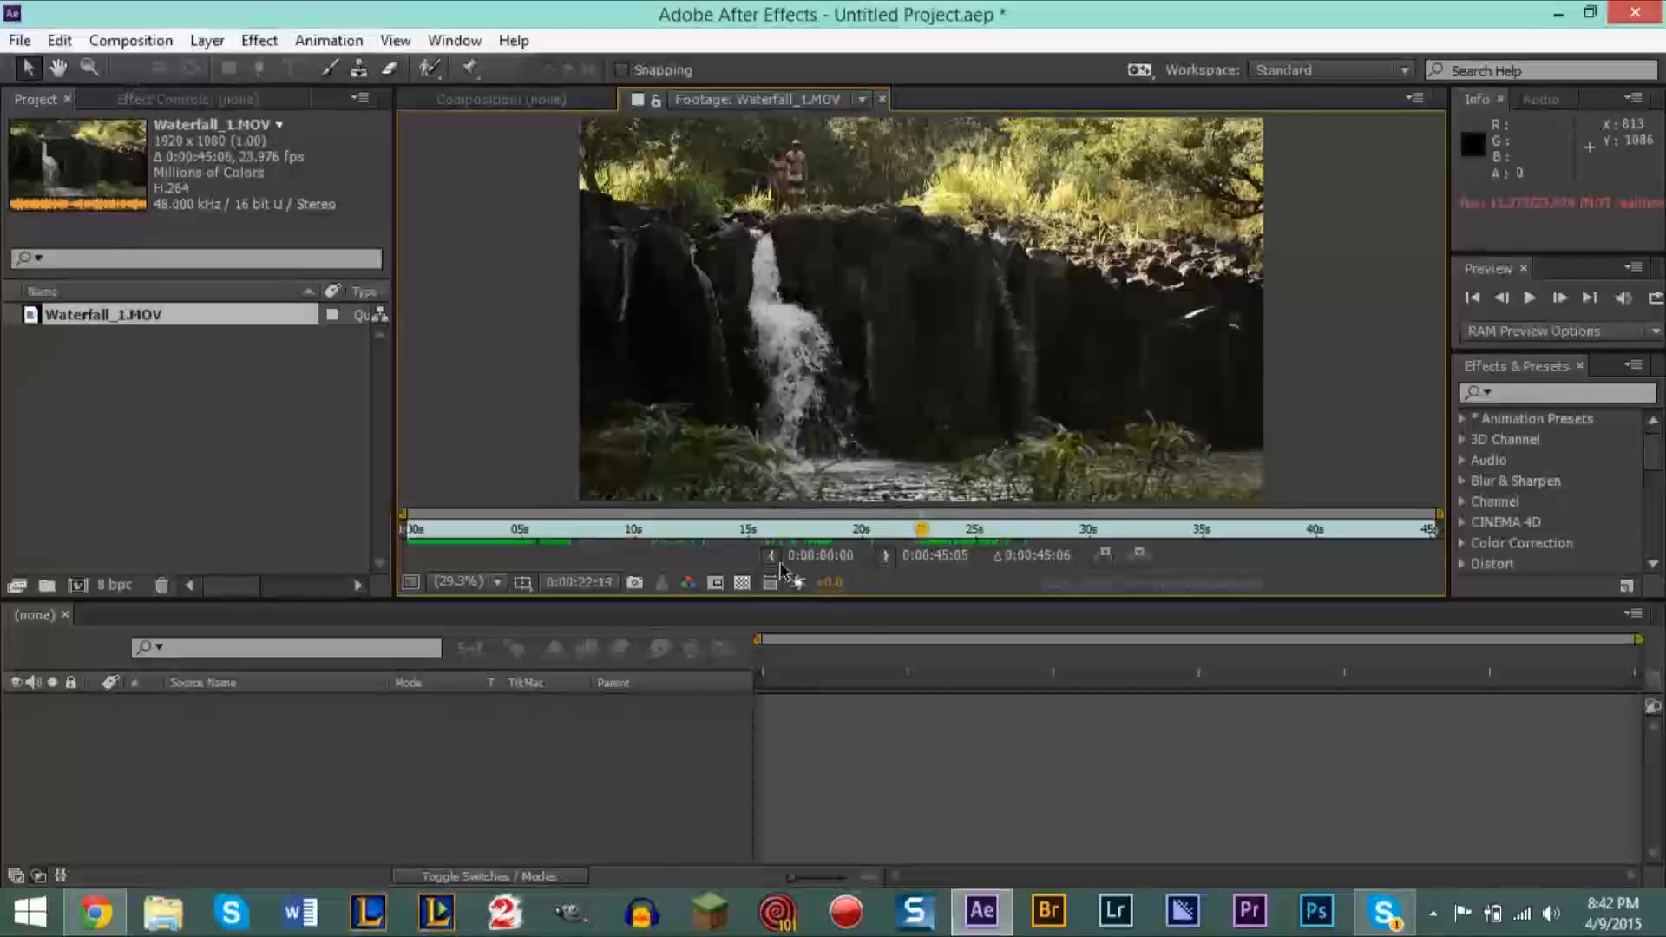
{"action": "left_click", "coordinate": [771, 560]}
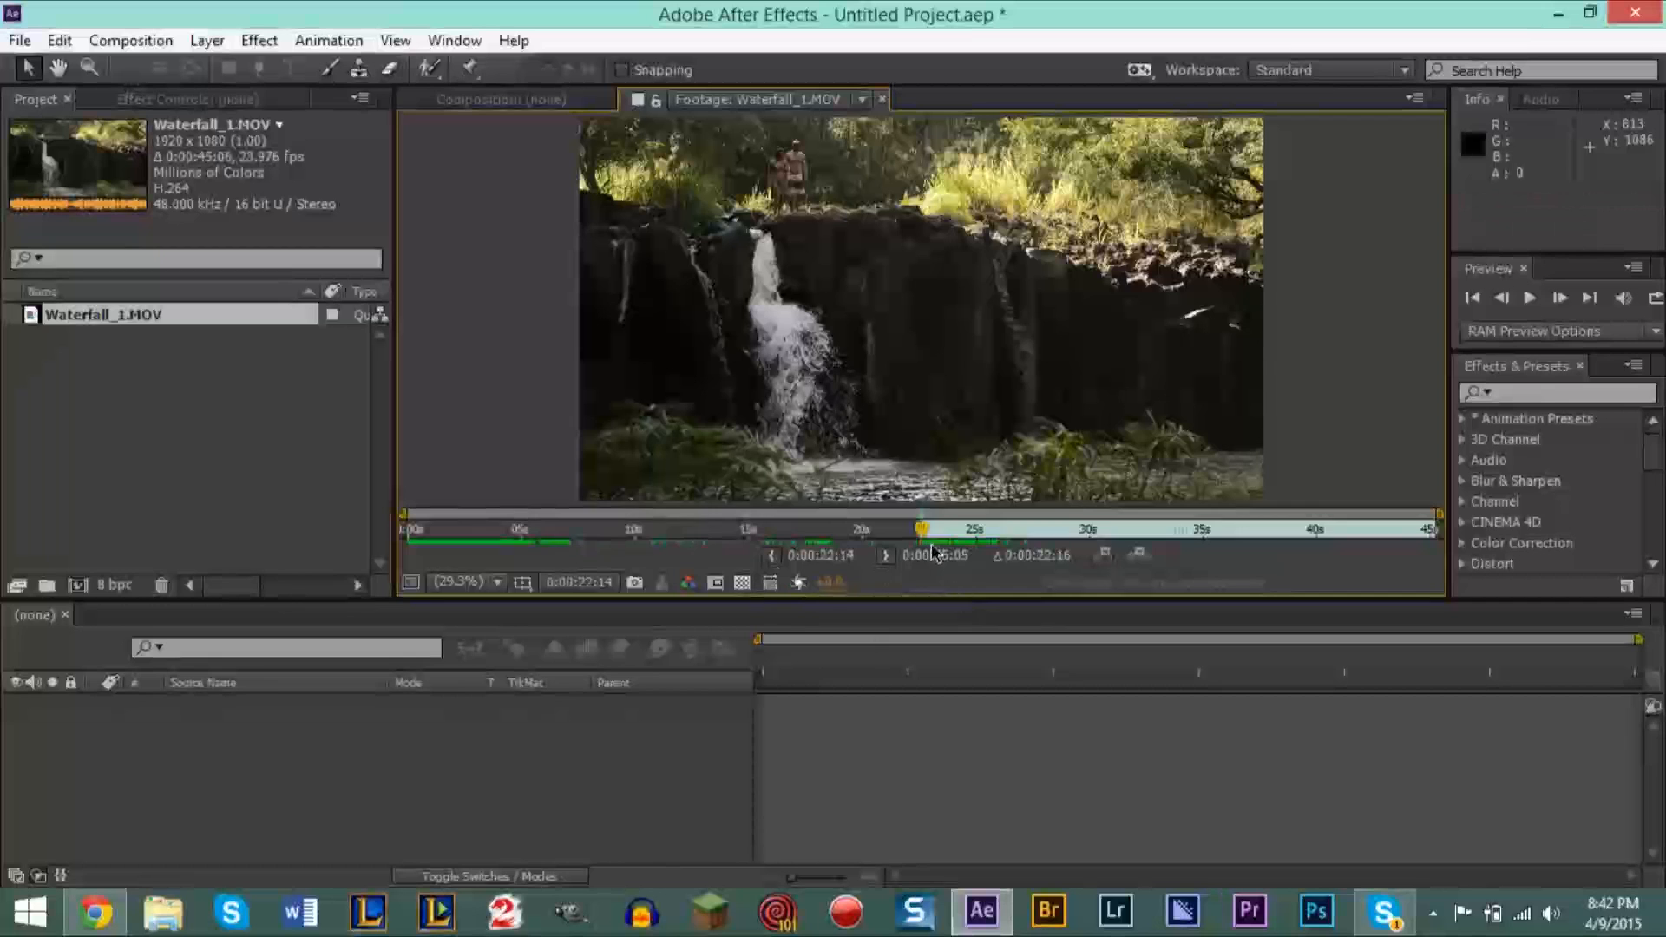
Step: Set the waterfall footage's out point at 0:00:29:13 and close the footage viewer
{"action": "left_click_drag", "start_coordinate": [922, 533], "coordinate": [1082, 539]}
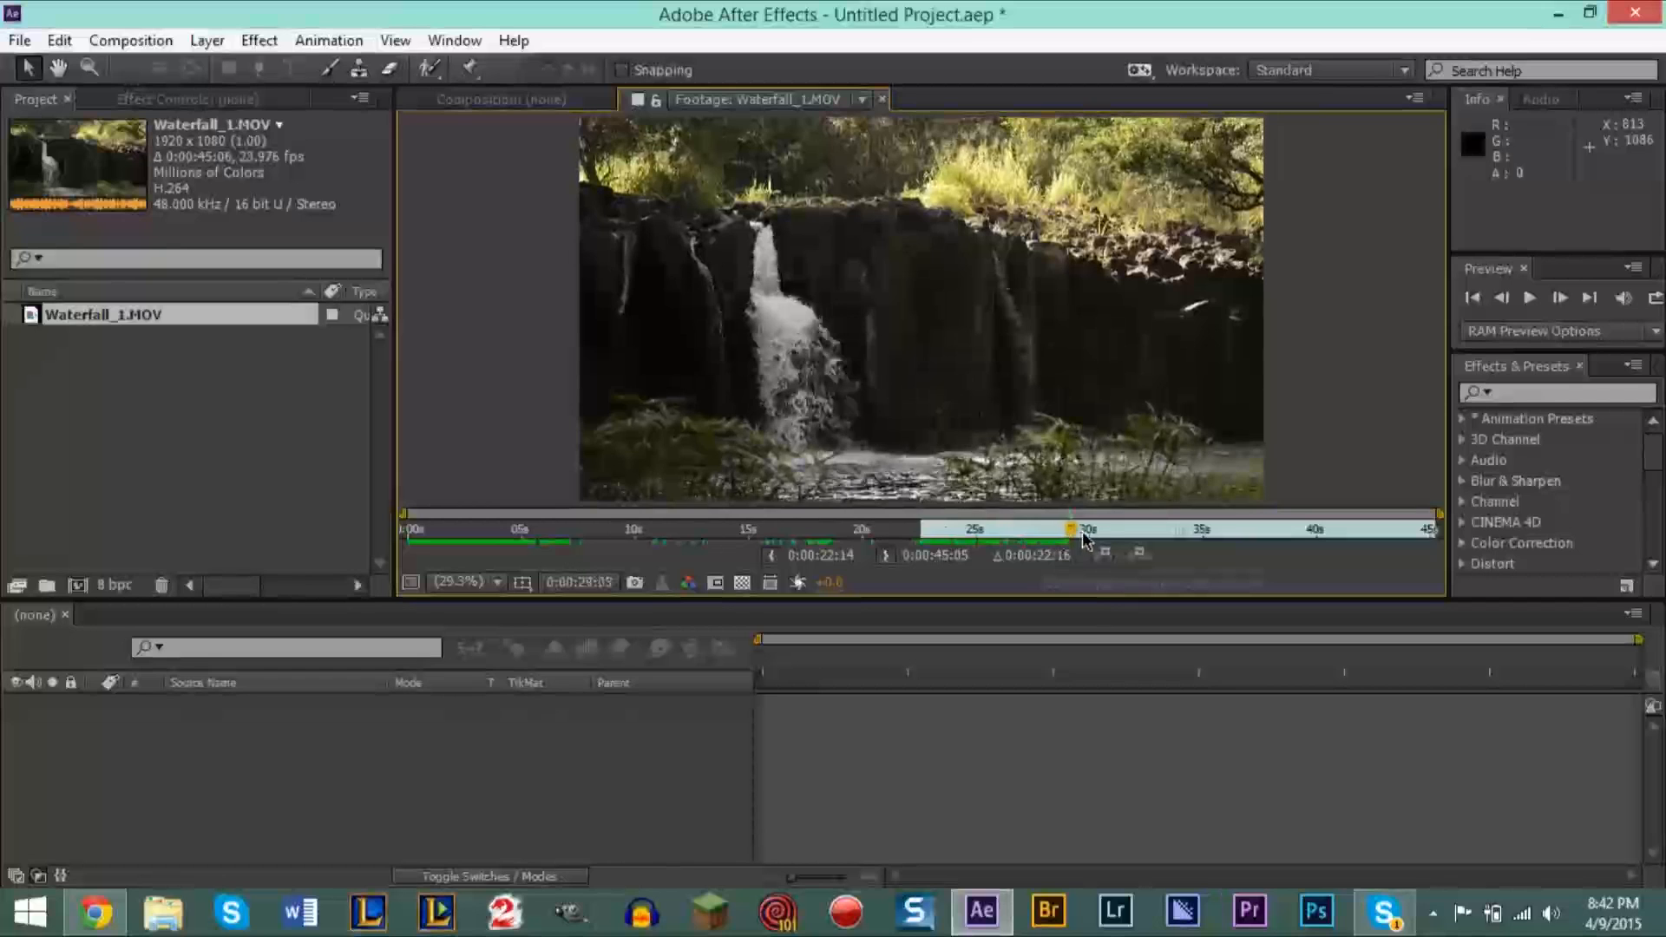
{"action": "key", "text": "space"}
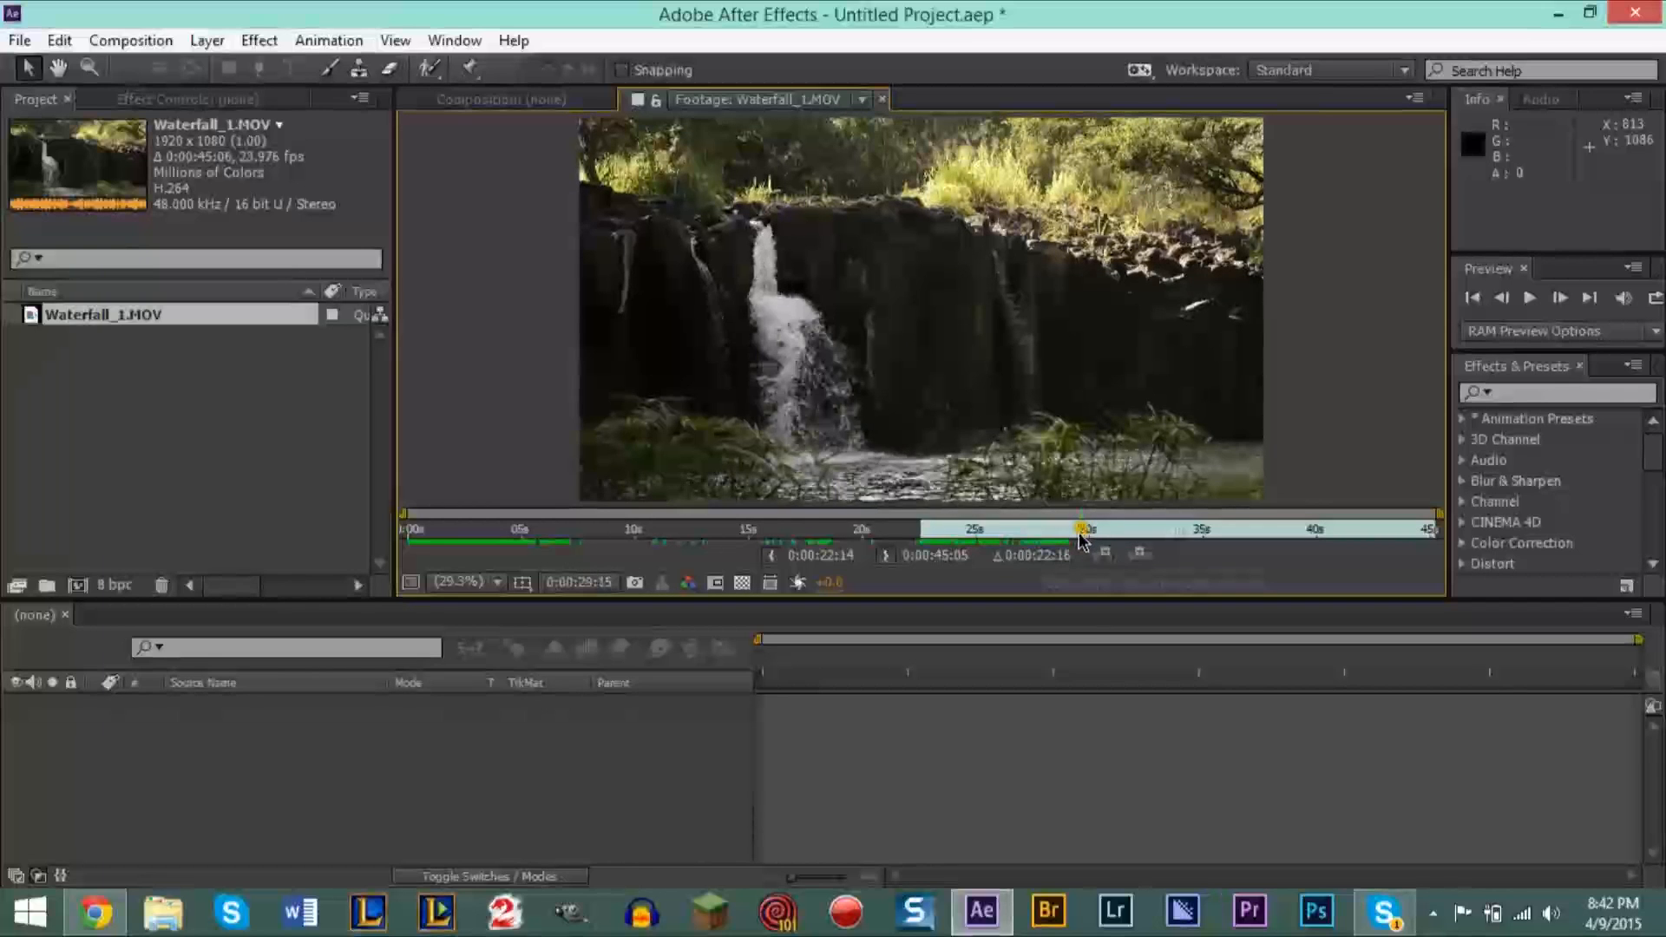
{"action": "left_click", "coordinate": [885, 556]}
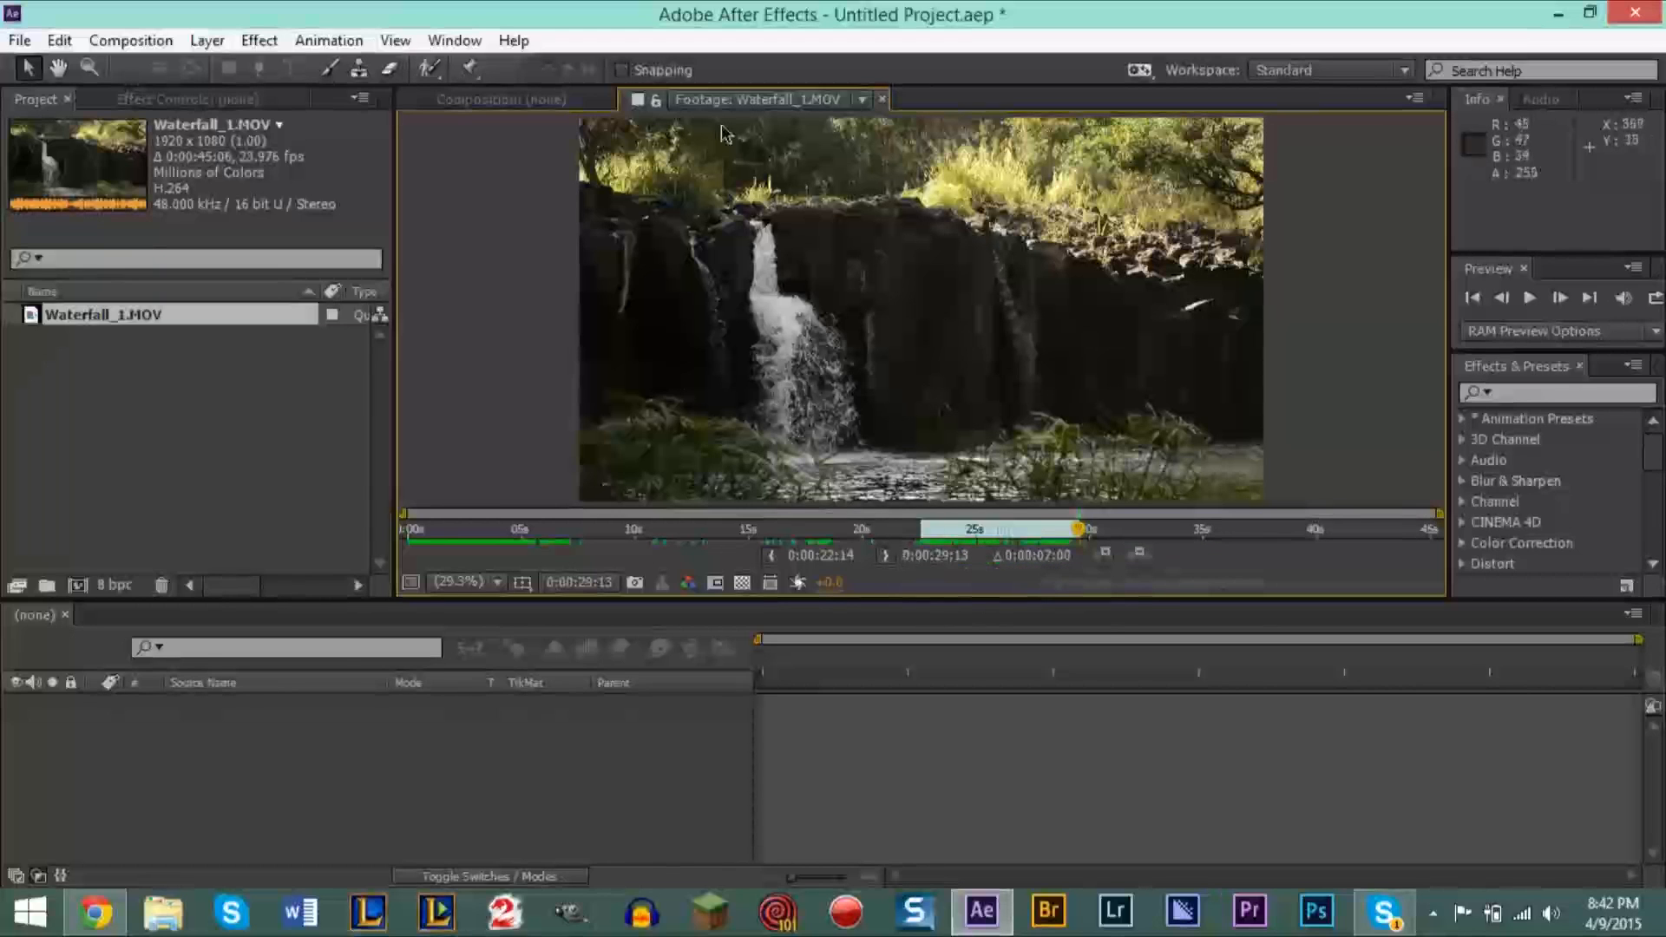
{"action": "left_click", "coordinate": [882, 99]}
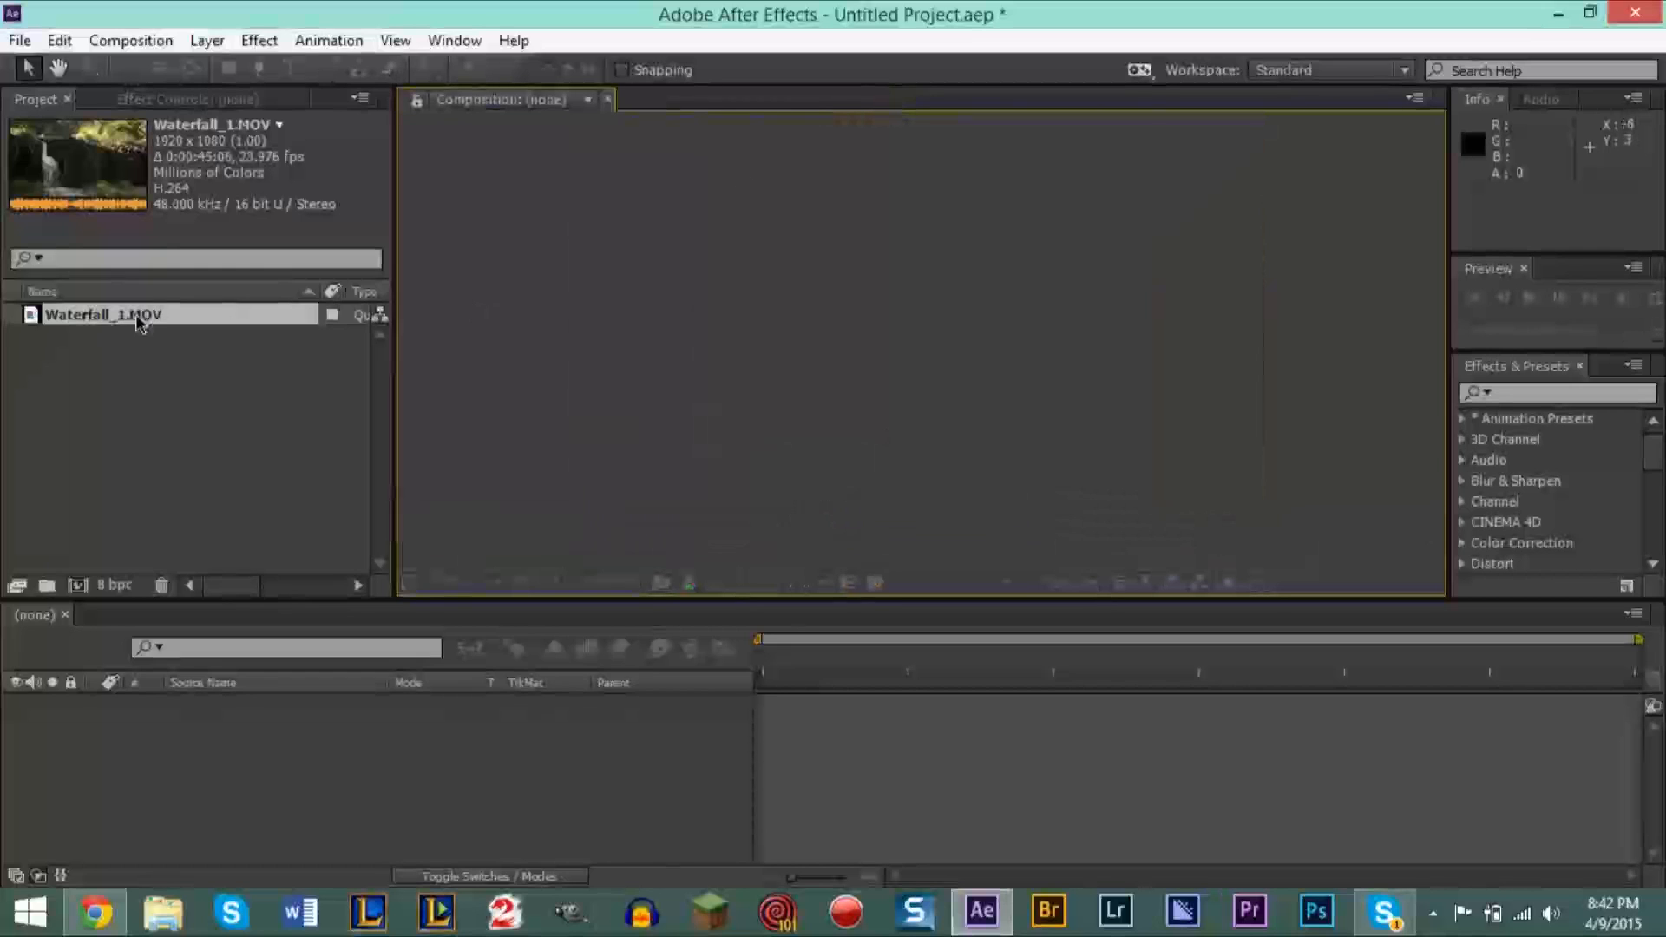
Step: Create a composition directly from the trimmed Waterfall_1.MOV footage so it inherits the clip's settings
{"action": "left_click", "coordinate": [100, 323]}
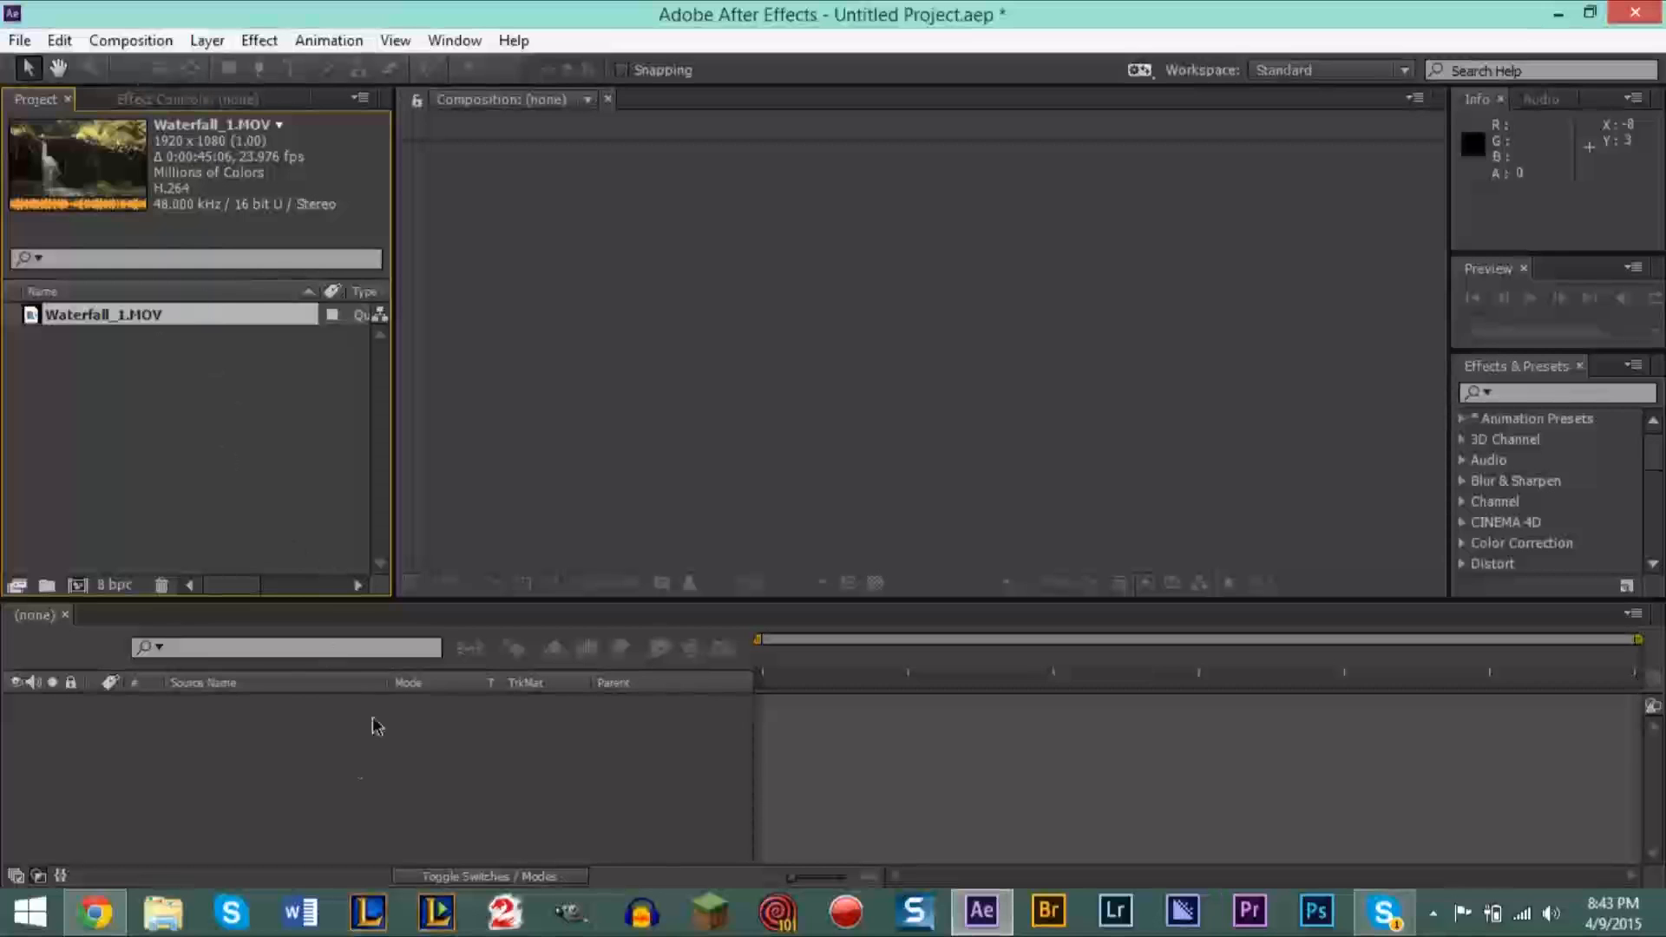
{"action": "left_click", "coordinate": [815, 739]}
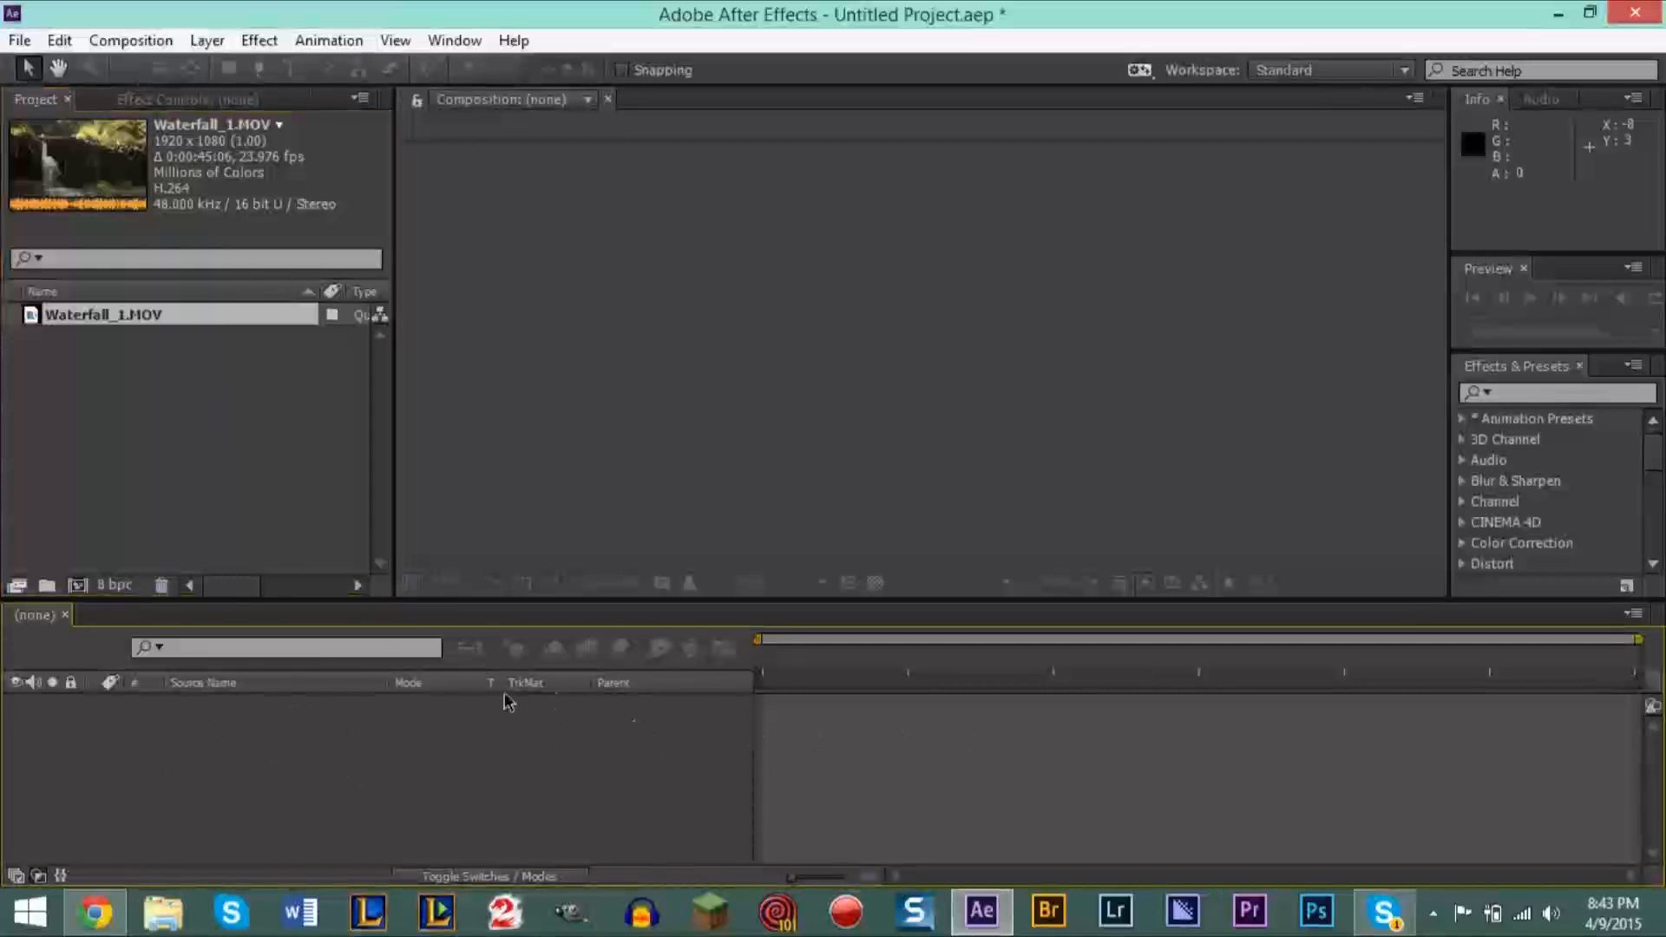
{"action": "left_click", "coordinate": [122, 327]}
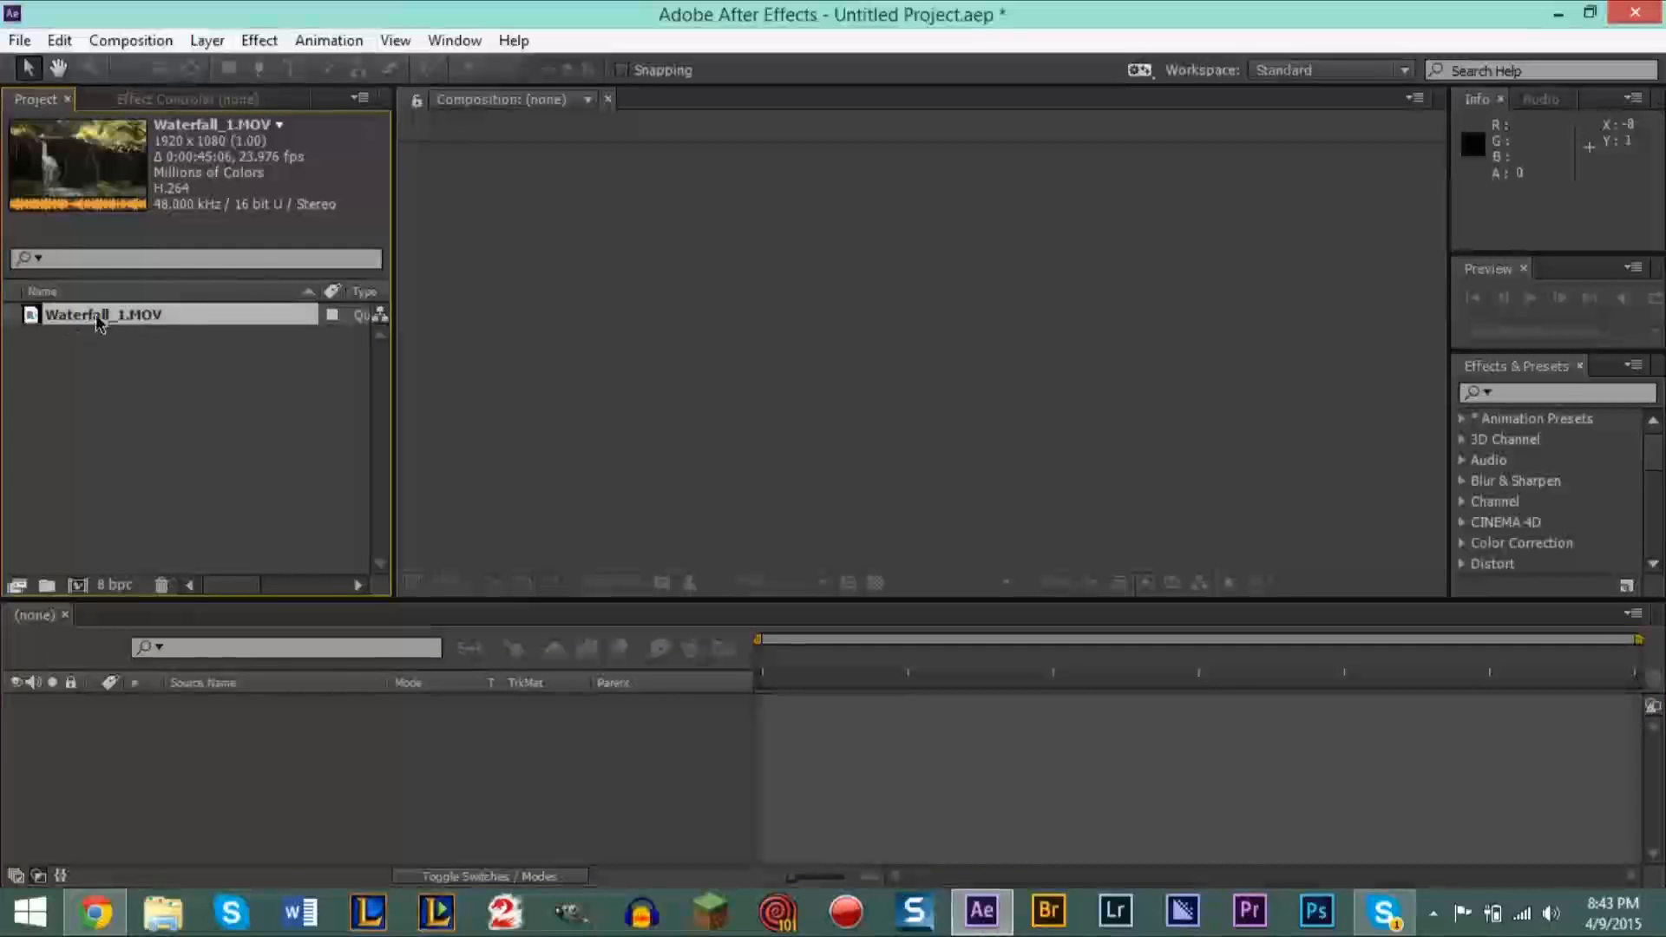
{"action": "left_click_drag", "start_coordinate": [98, 323], "coordinate": [78, 591]}
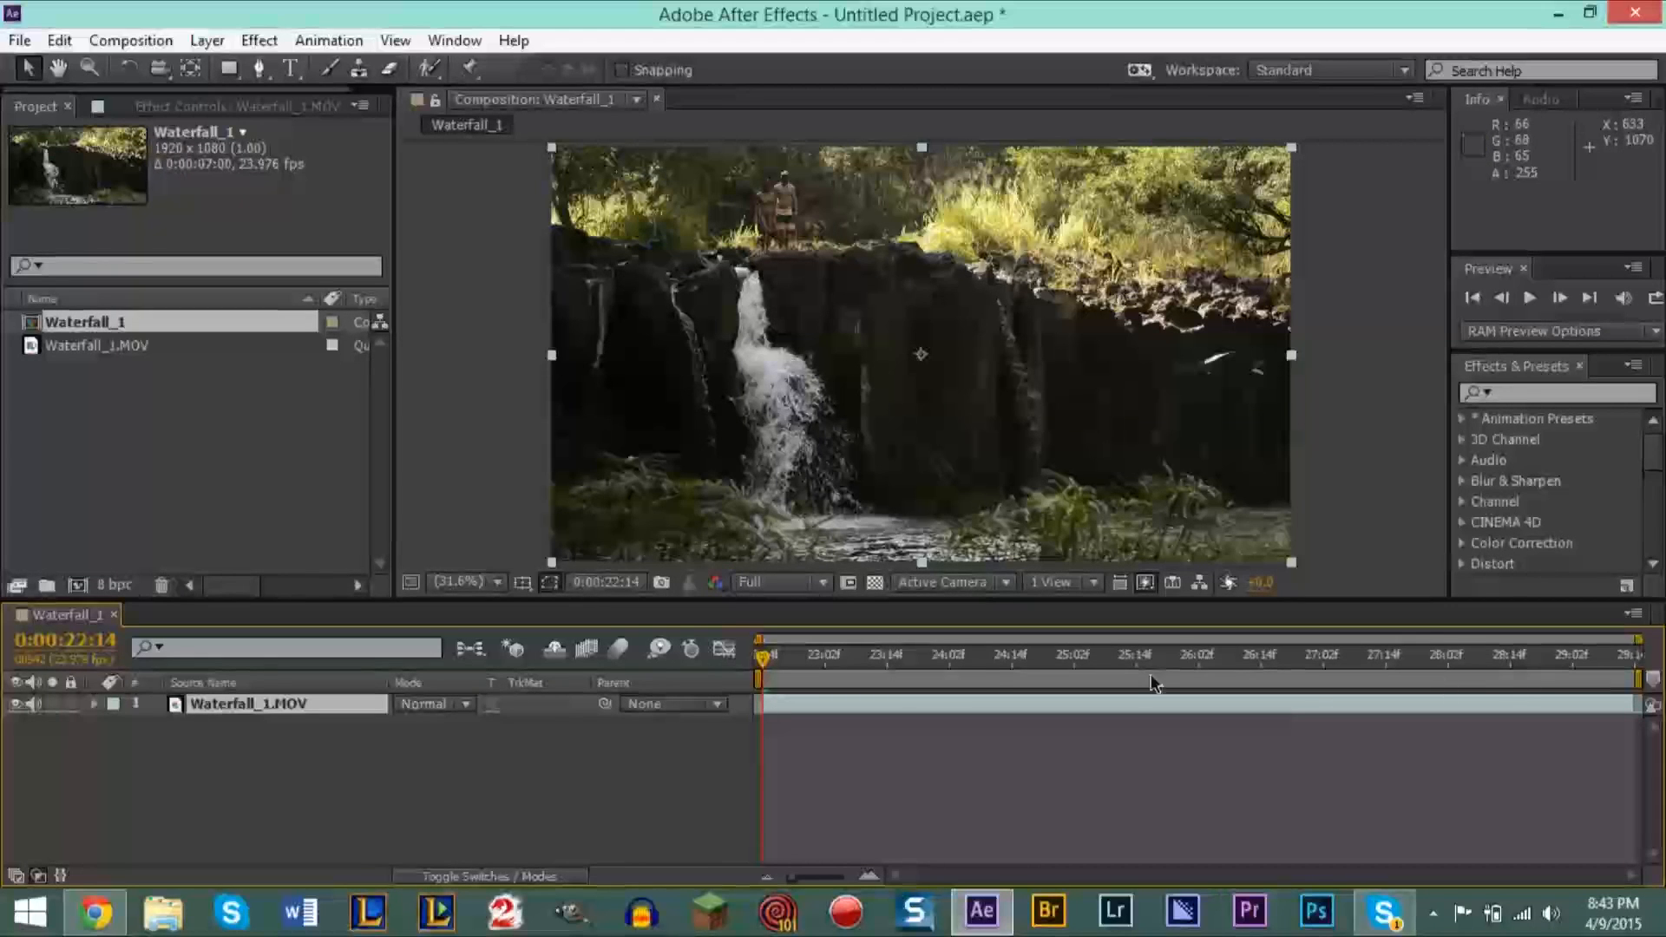
Step: Return to the start of the Waterfall_1 composition and check its size, frame rate and duration settings without changing them
{"action": "mouse_move", "coordinate": [767, 668]}
{"action": "left_mouse_down"}
{"action": "mouse_move", "coordinate": [806, 665]}
{"action": "mouse_move", "coordinate": [760, 670]}
{"action": "left_mouse_up"}
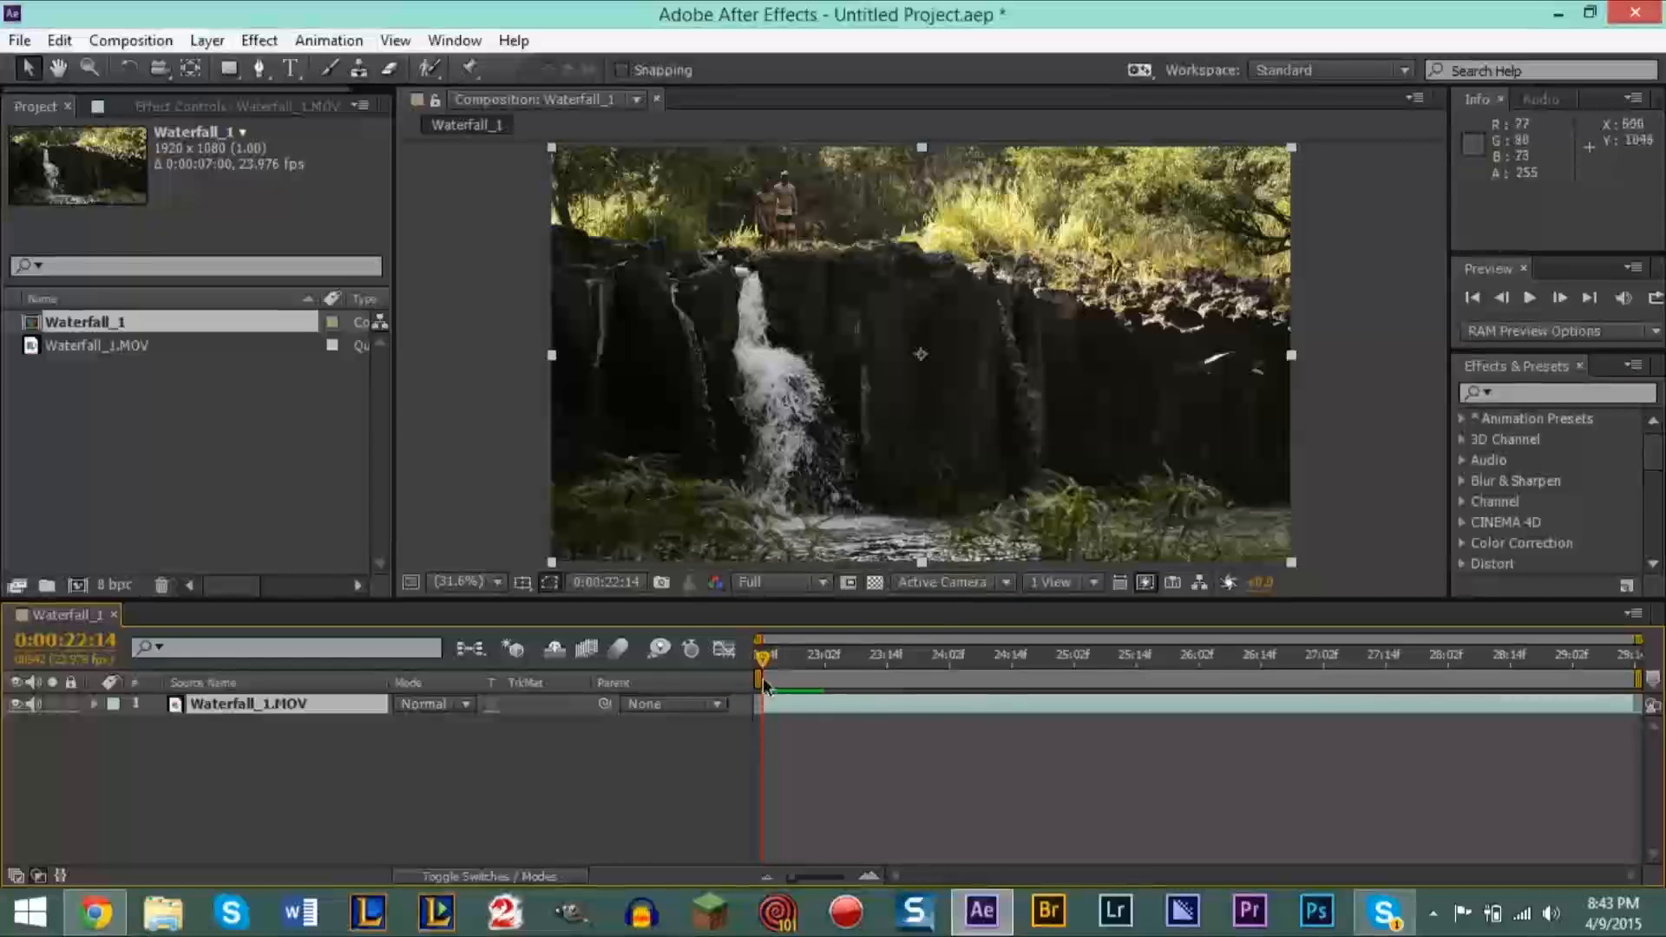
{"action": "left_click", "coordinate": [132, 41]}
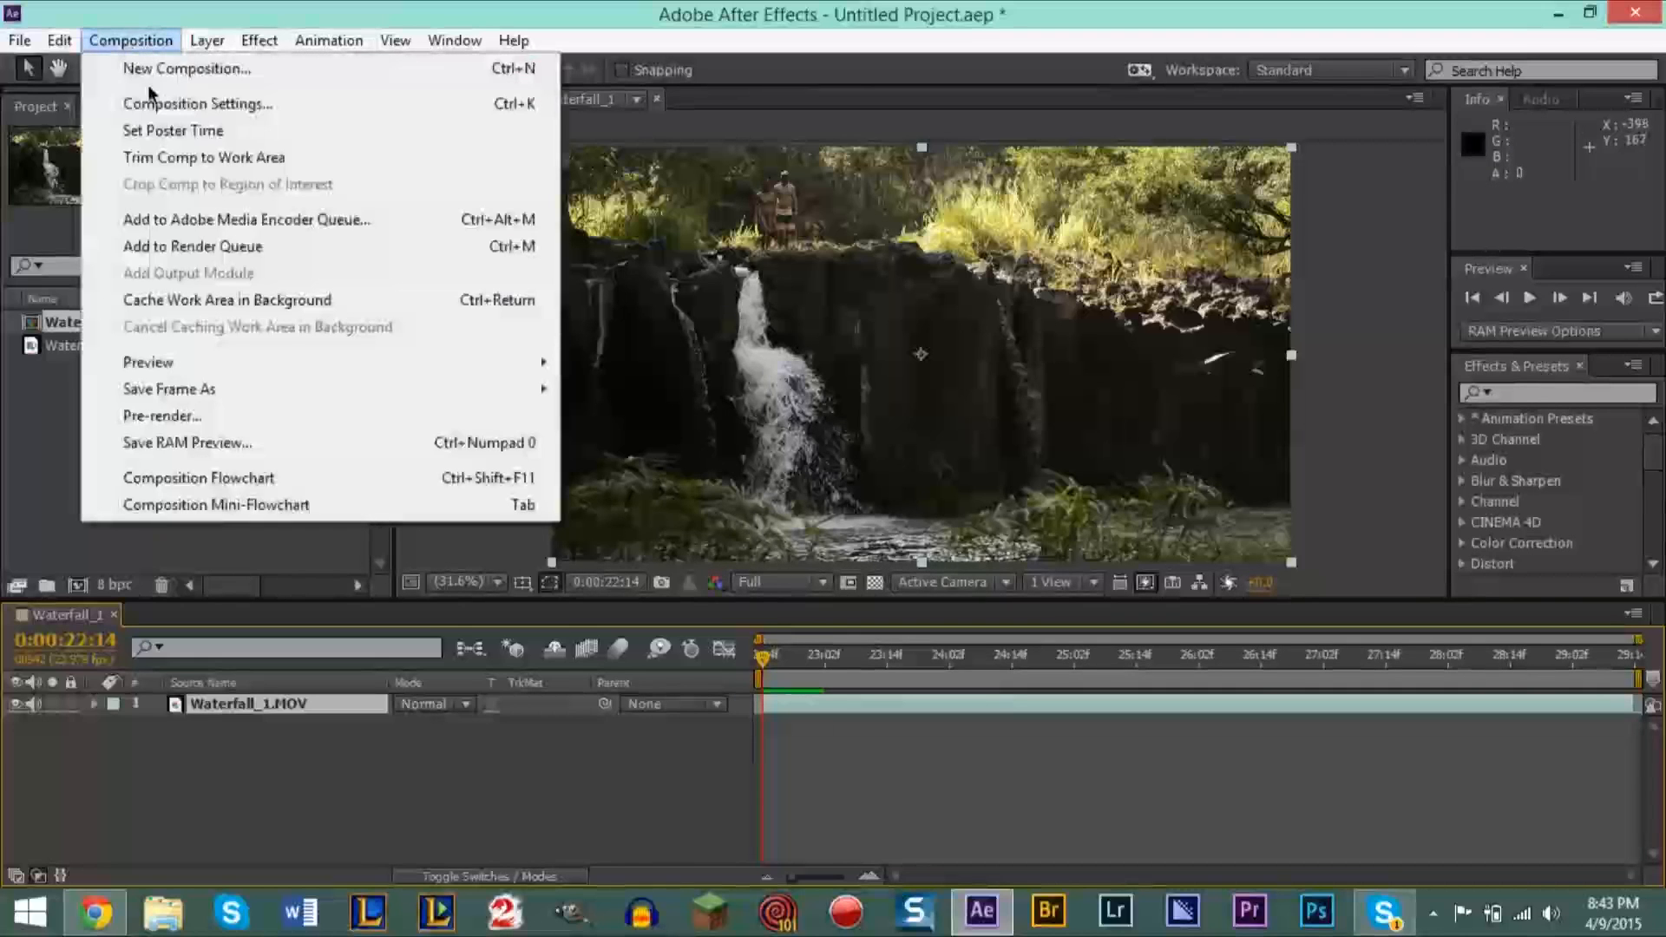
{"action": "left_click", "coordinate": [211, 105]}
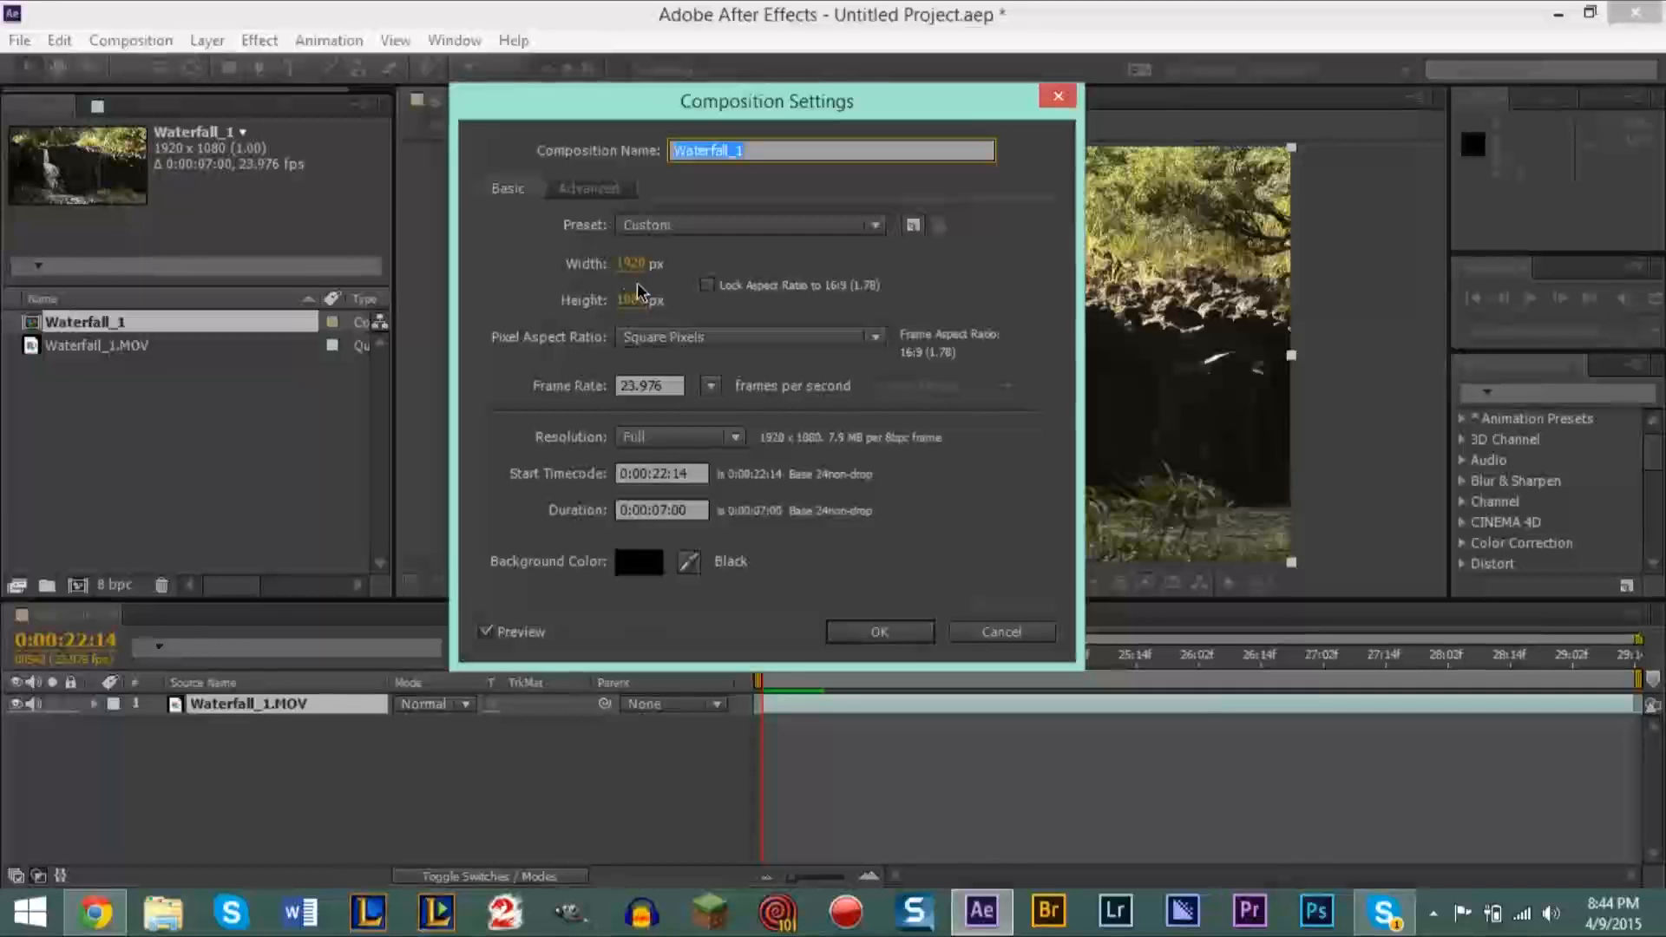
{"action": "left_click", "coordinate": [1013, 634]}
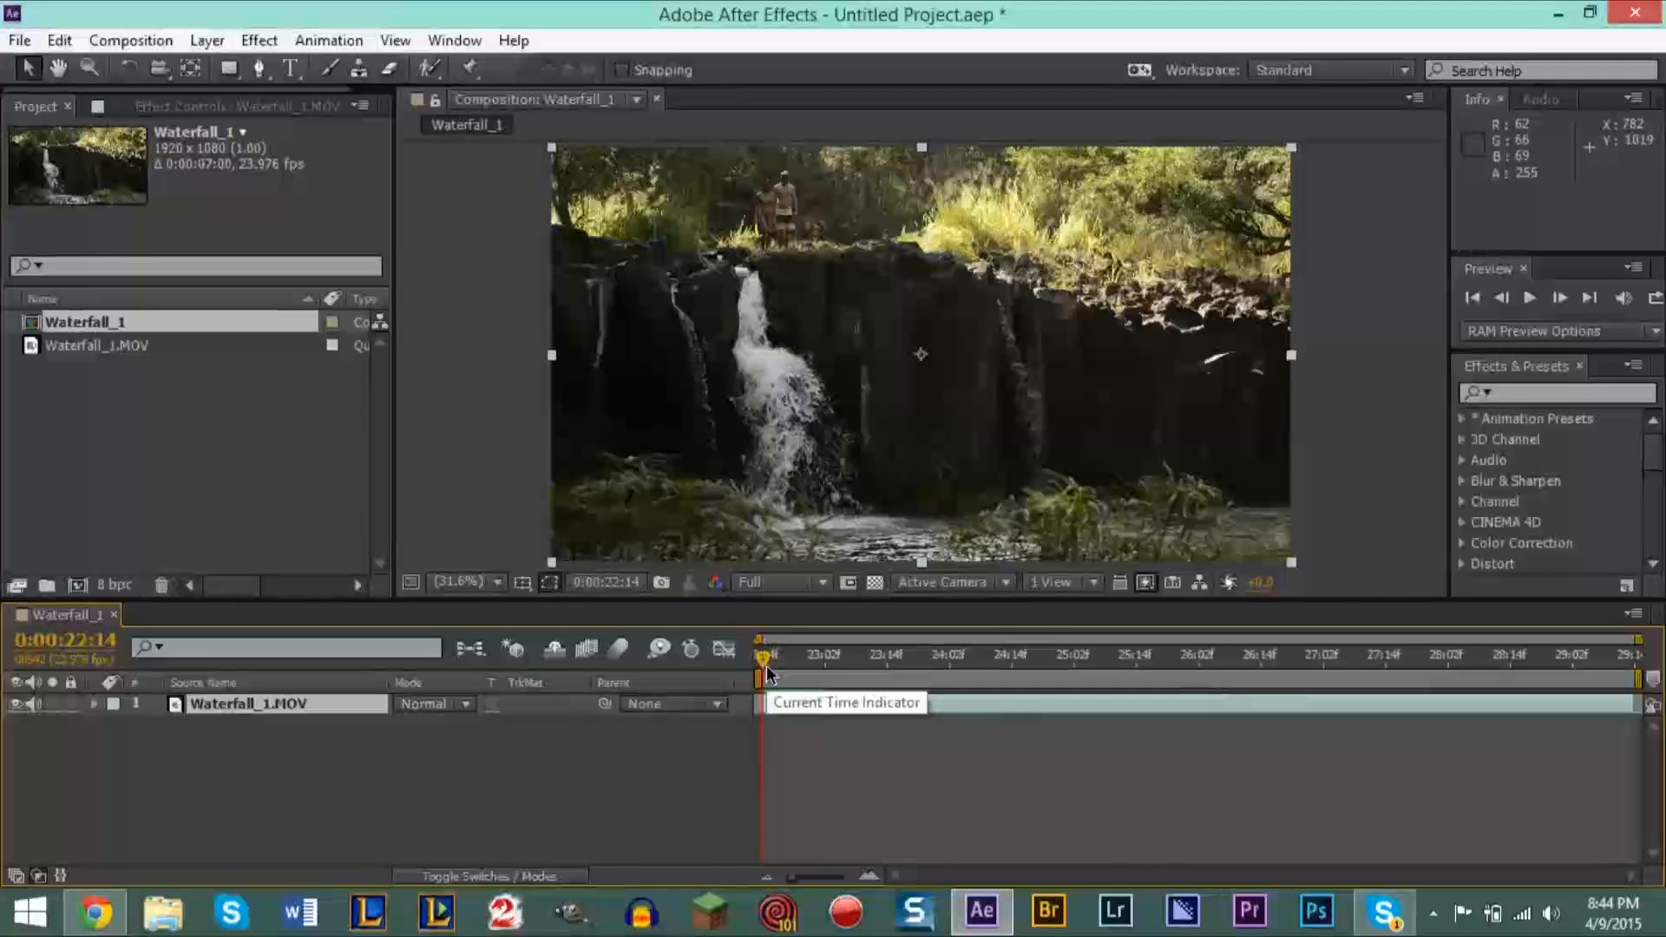
Step: Set the composition viewer's magnification to Fit up to 100%
{"action": "key", "text": "KP_0"}
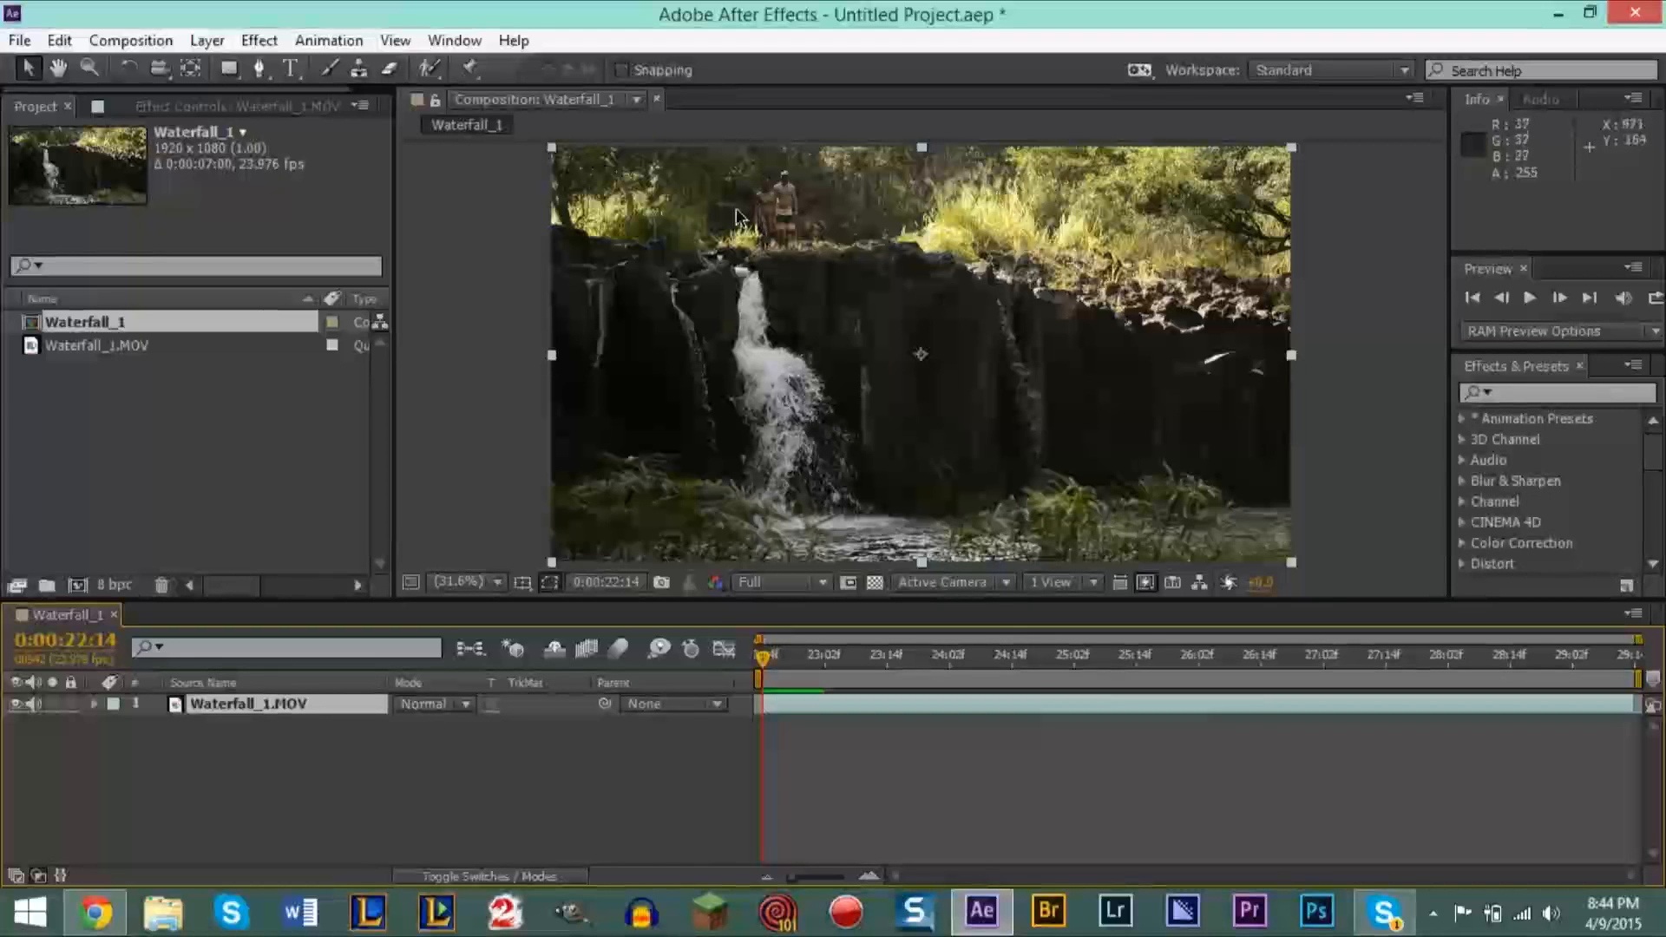
{"action": "left_click", "coordinate": [497, 582]}
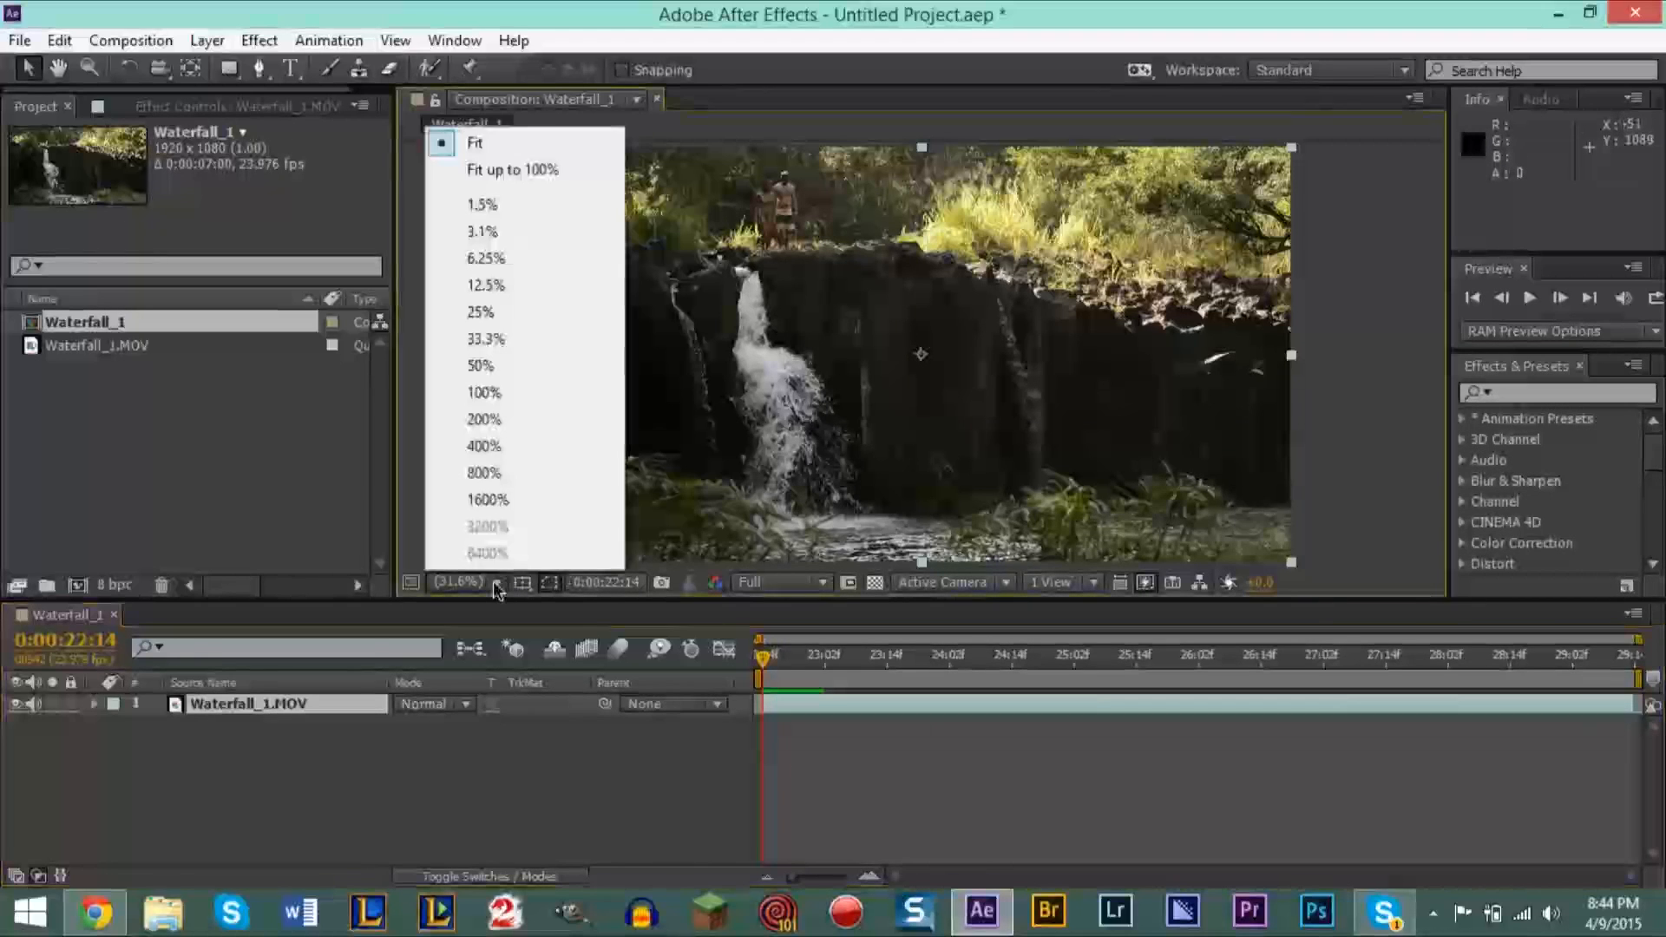
{"action": "left_click", "coordinate": [536, 171]}
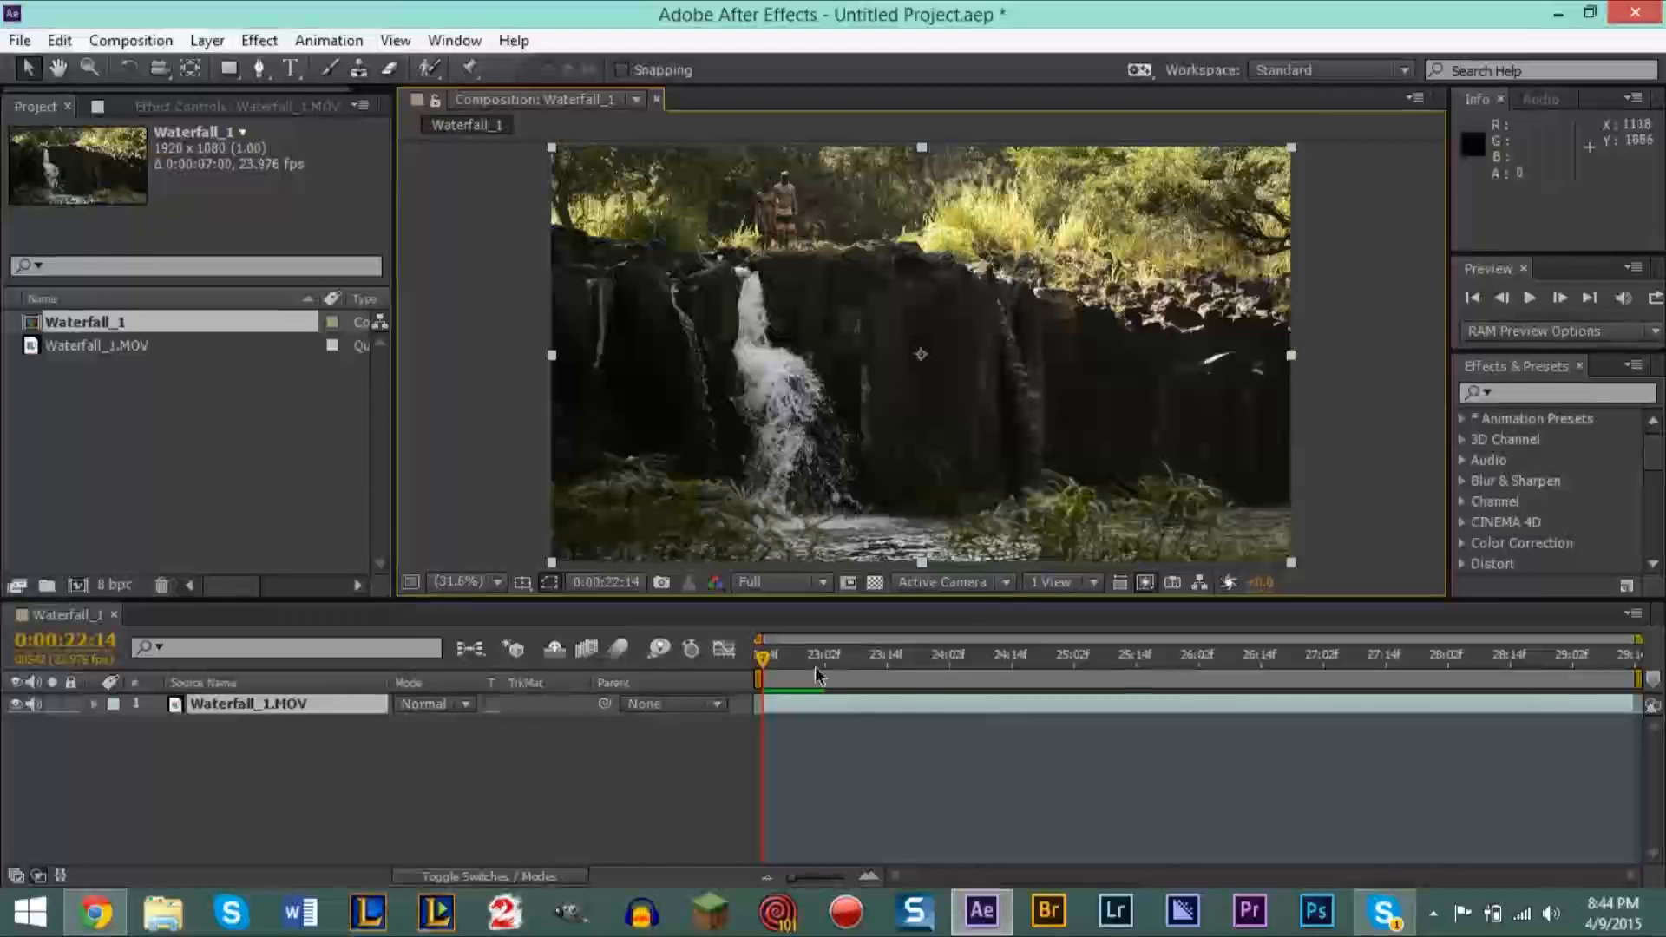
Step: Play through the Waterfall_1 composition to review the jump into the water, and return to its start at 0:00:22:14
{"action": "left_click_drag", "start_coordinate": [763, 668], "coordinate": [874, 666]}
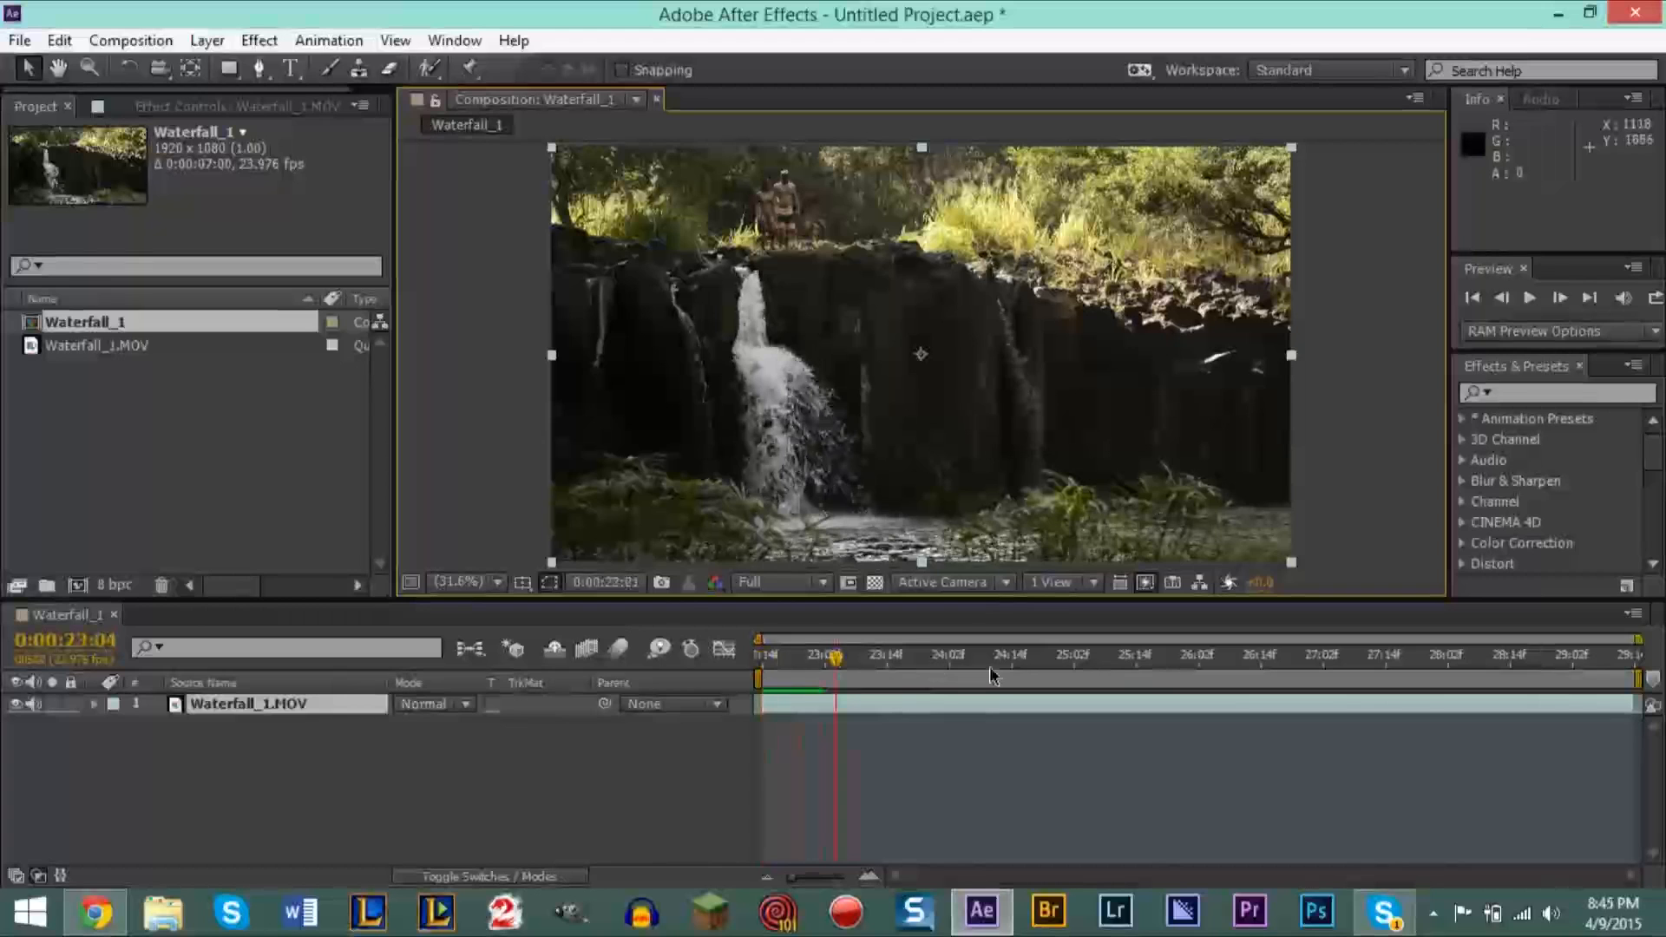
{"action": "left_click", "coordinate": [1099, 676]}
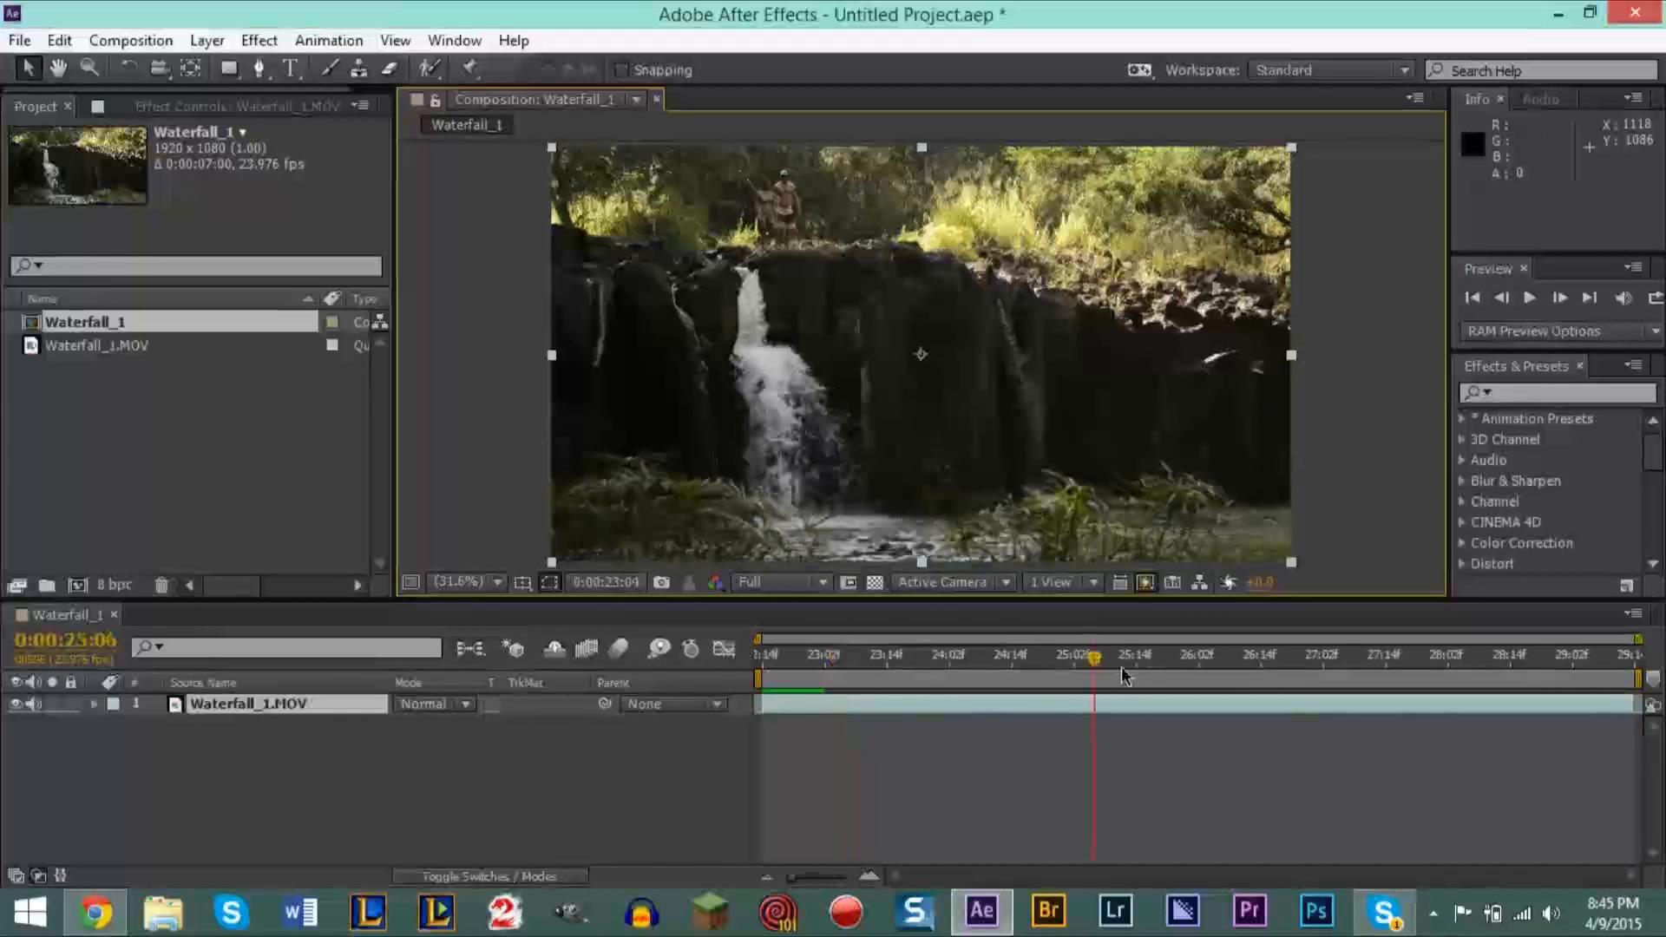
{"action": "left_click_drag", "start_coordinate": [1103, 663], "coordinate": [758, 718]}
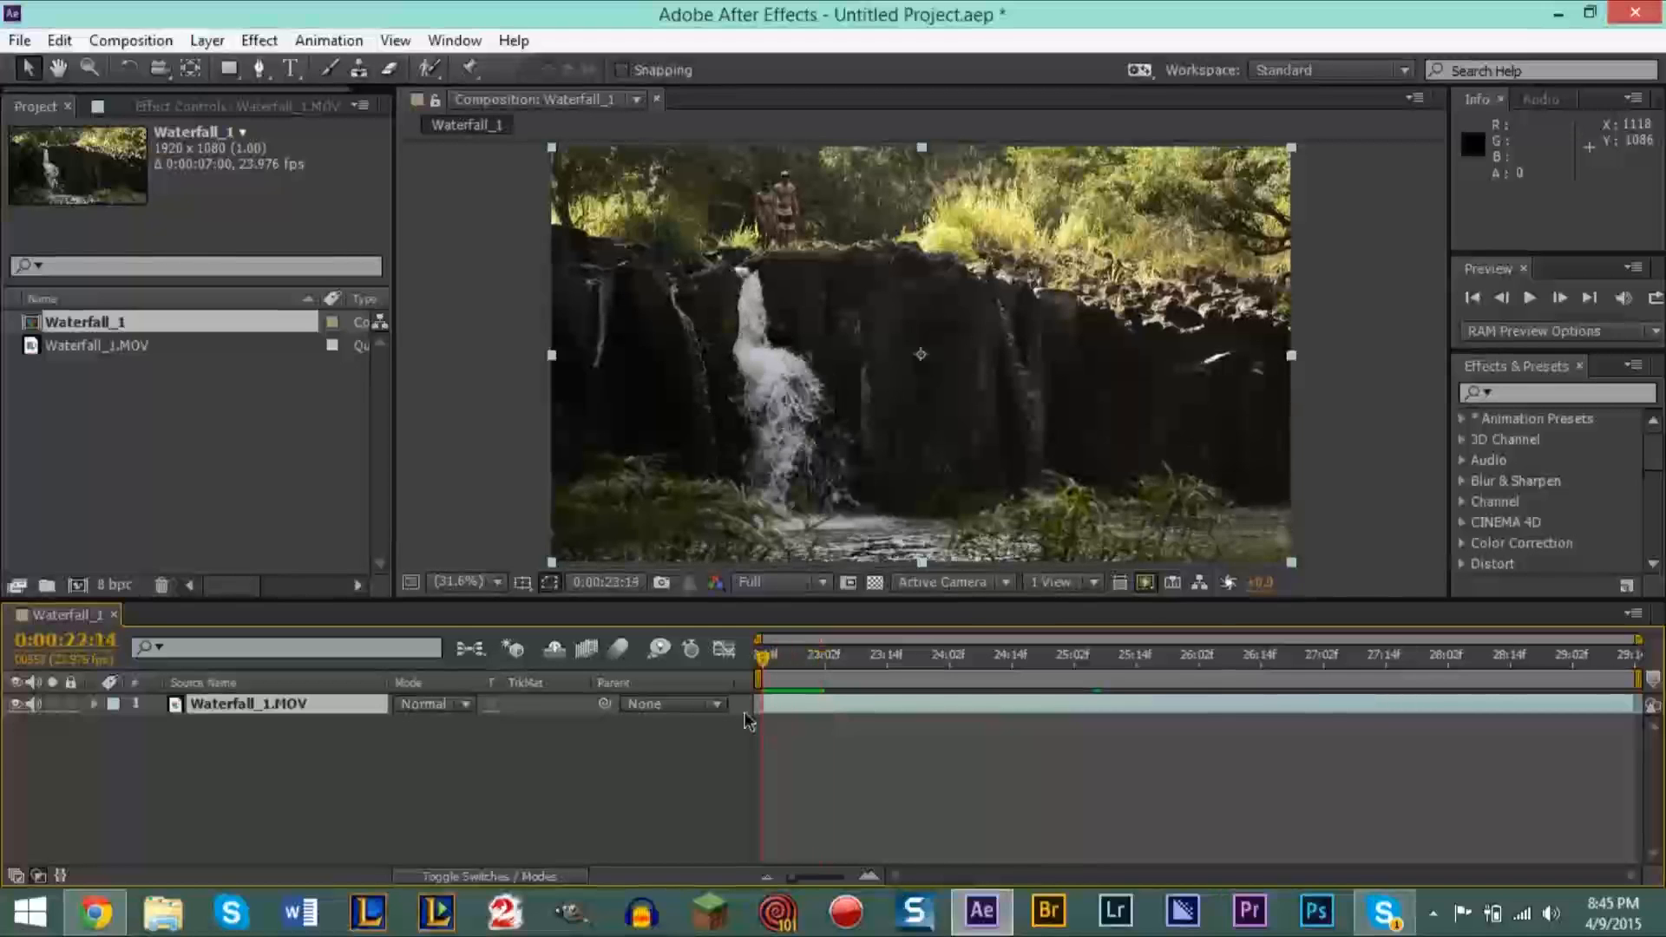
{"action": "key", "text": "space"}
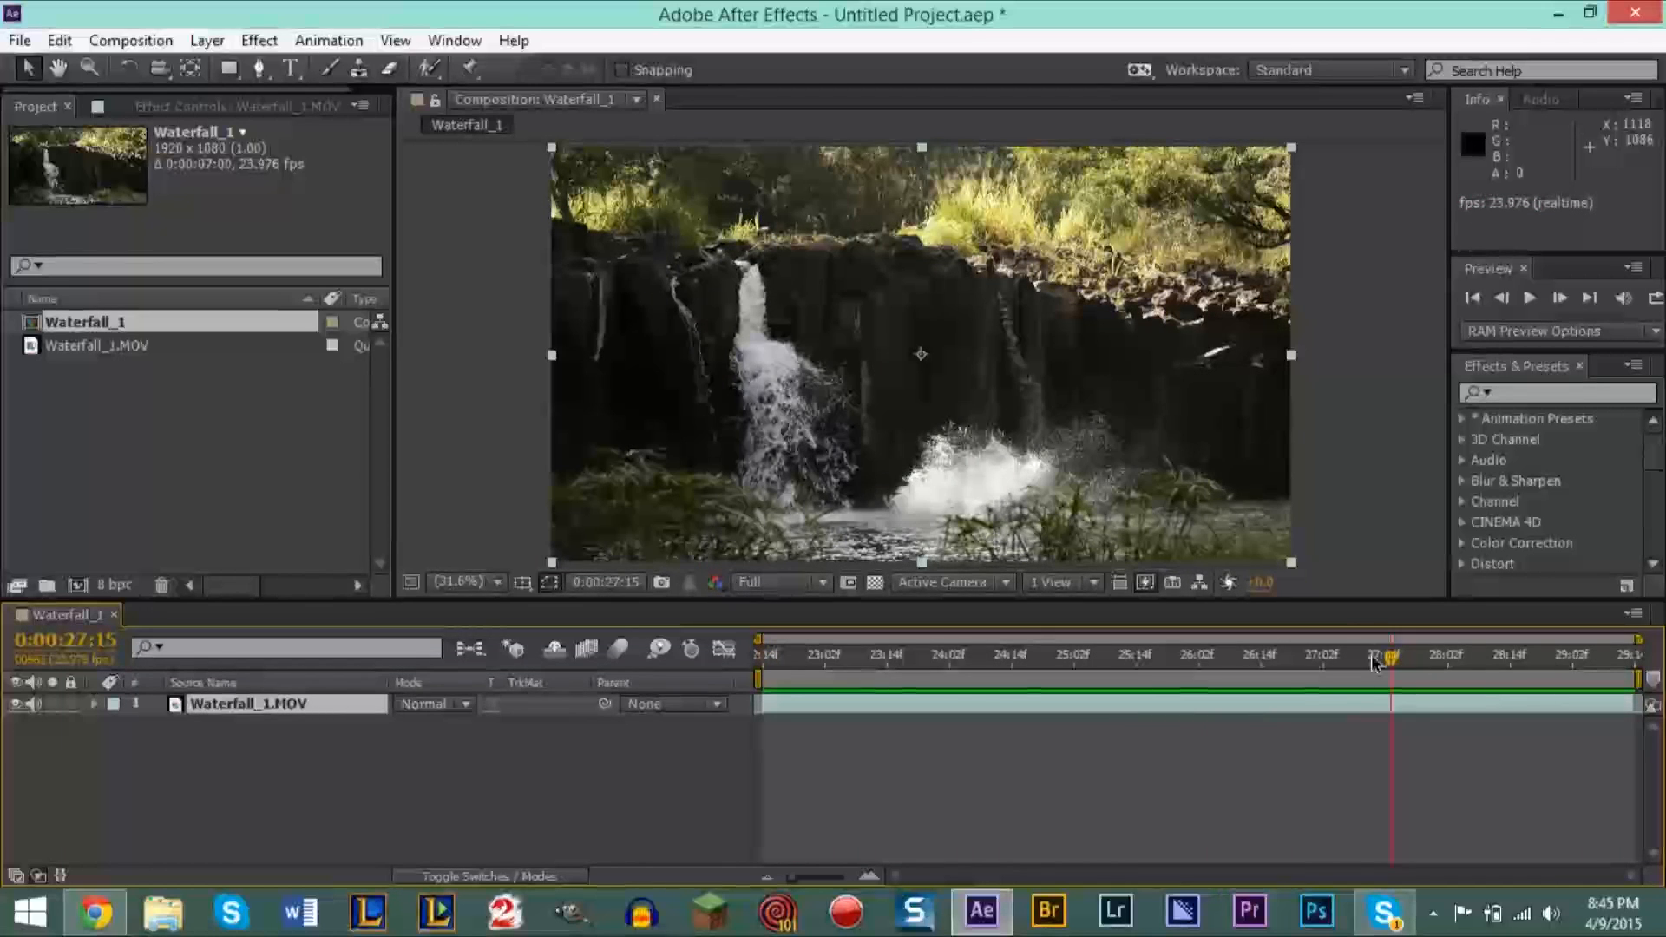
{"action": "left_click_drag", "start_coordinate": [1386, 657], "coordinate": [639, 666]}
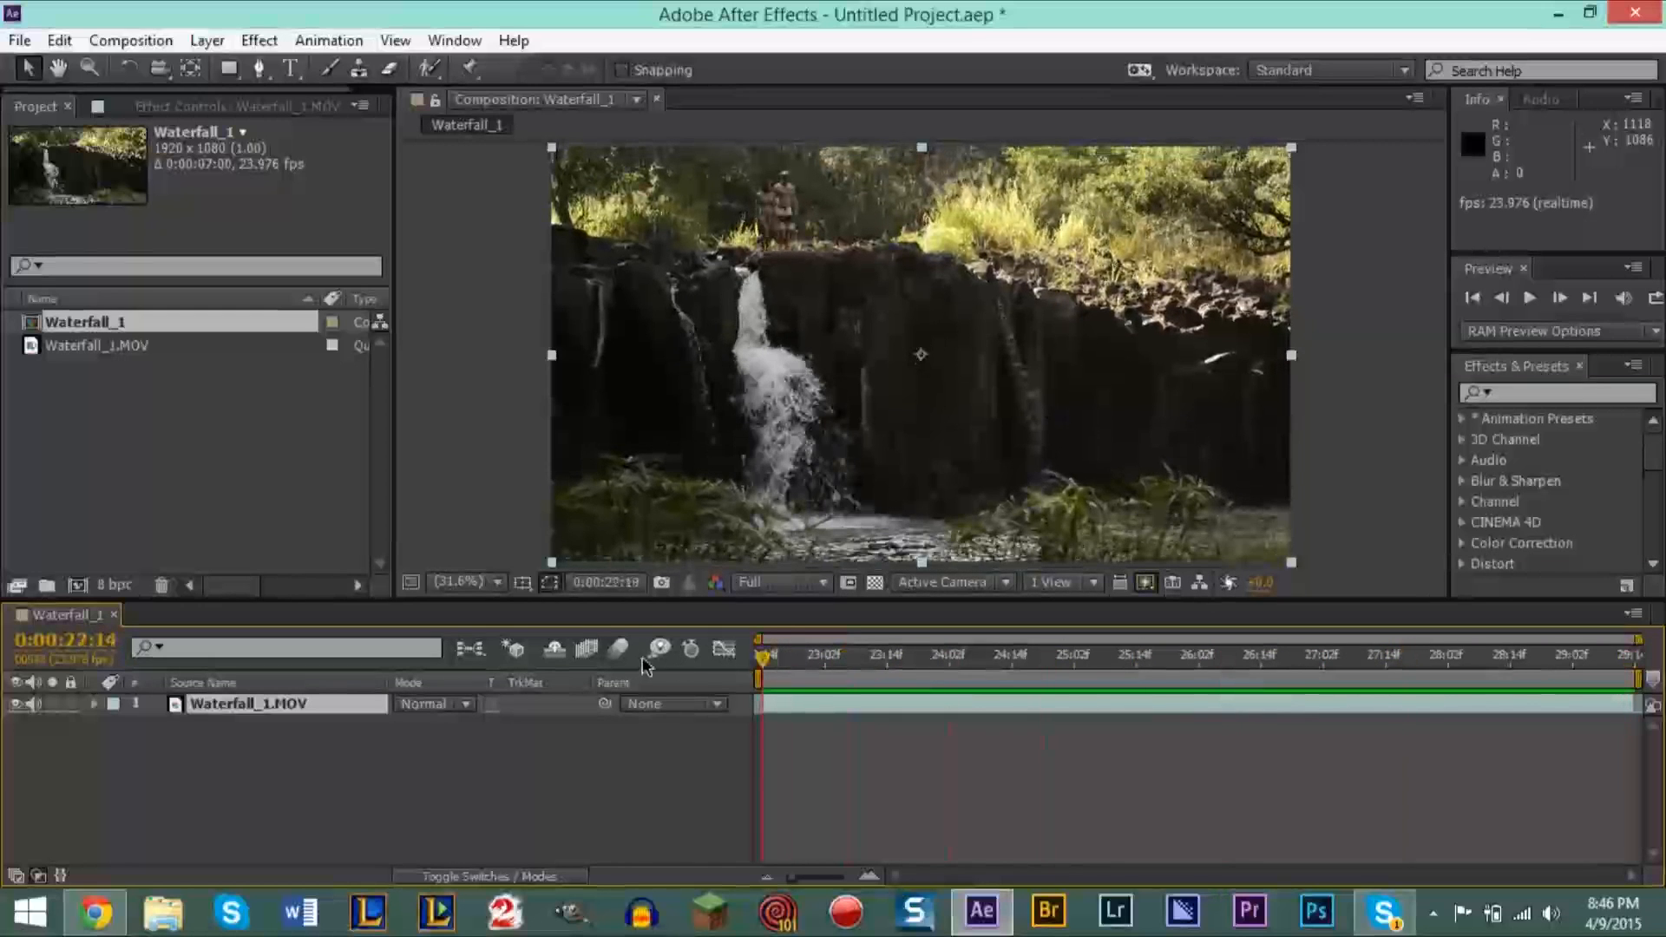
Step: Check the viewer's preview resolution options without changing them and scrub through the opening second of the composition
{"action": "left_click", "coordinate": [741, 583]}
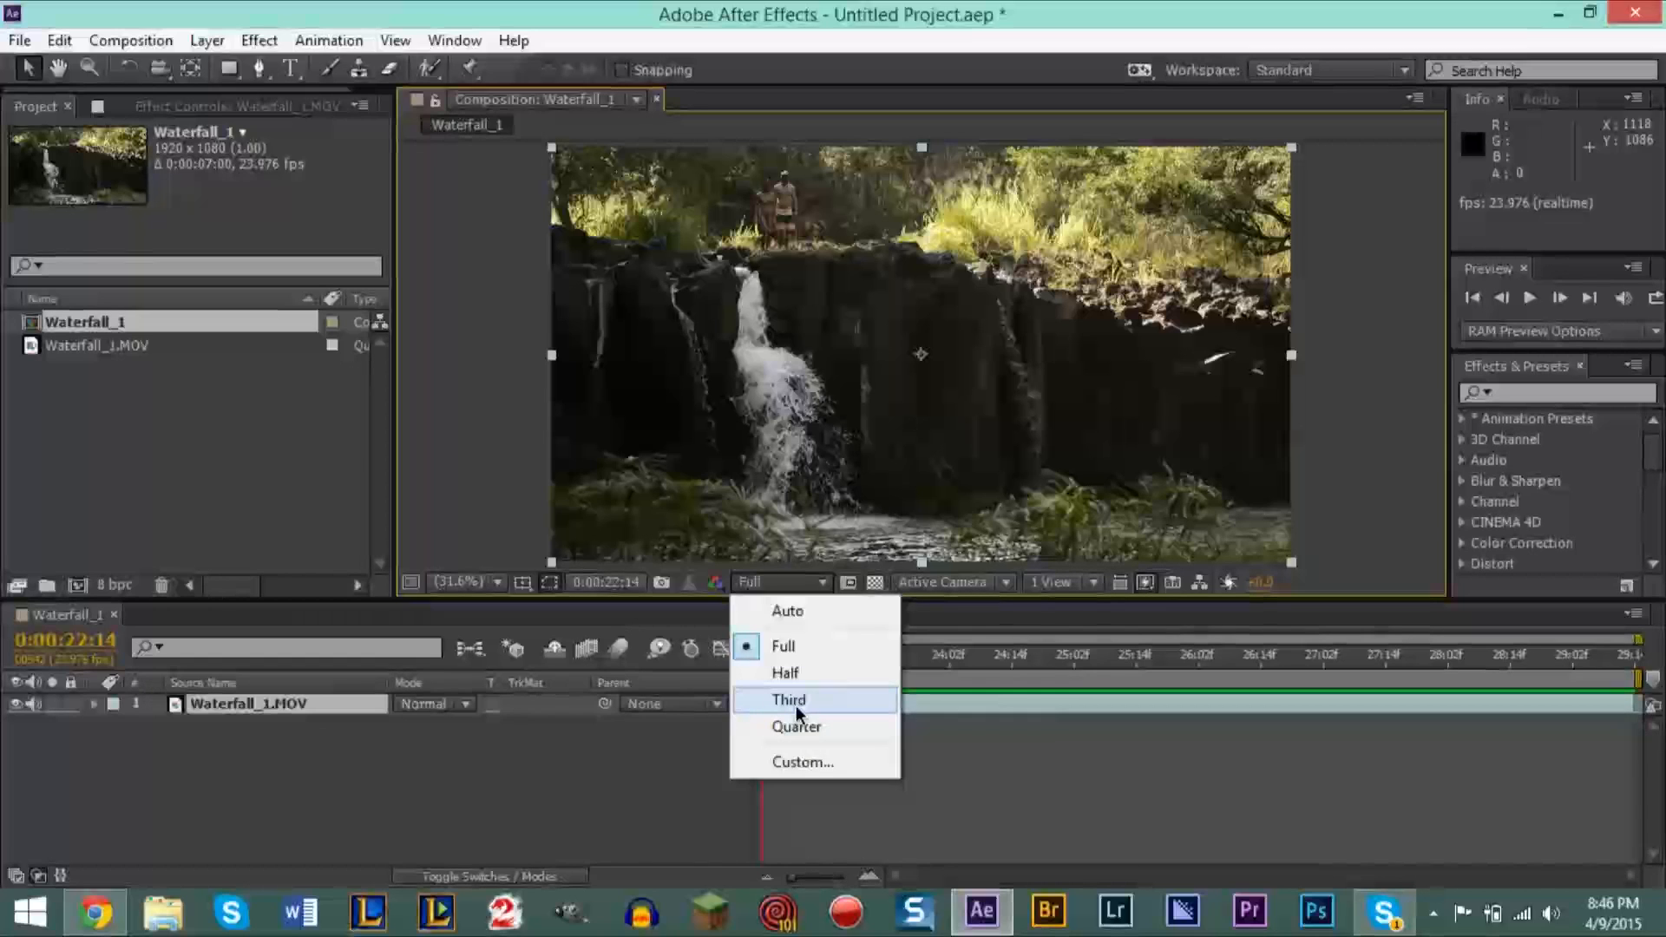
{"action": "left_click", "coordinate": [945, 787]}
{"action": "left_click_drag", "start_coordinate": [765, 666], "coordinate": [811, 690]}
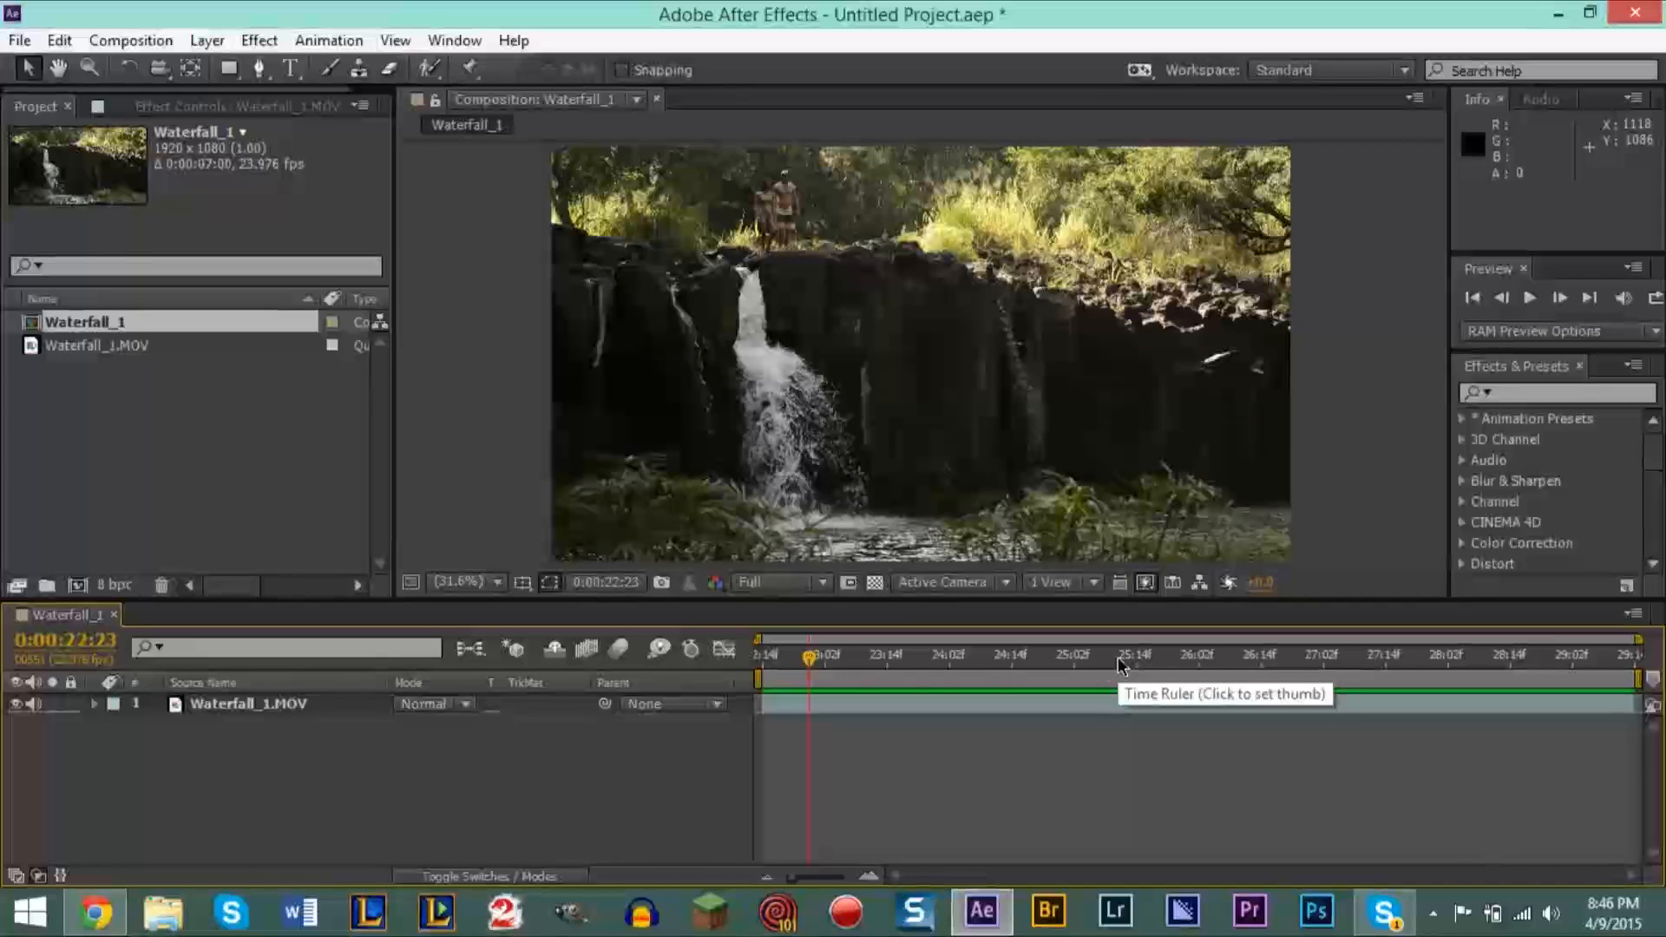
{"action": "left_click_drag", "start_coordinate": [811, 659], "coordinate": [856, 661]}
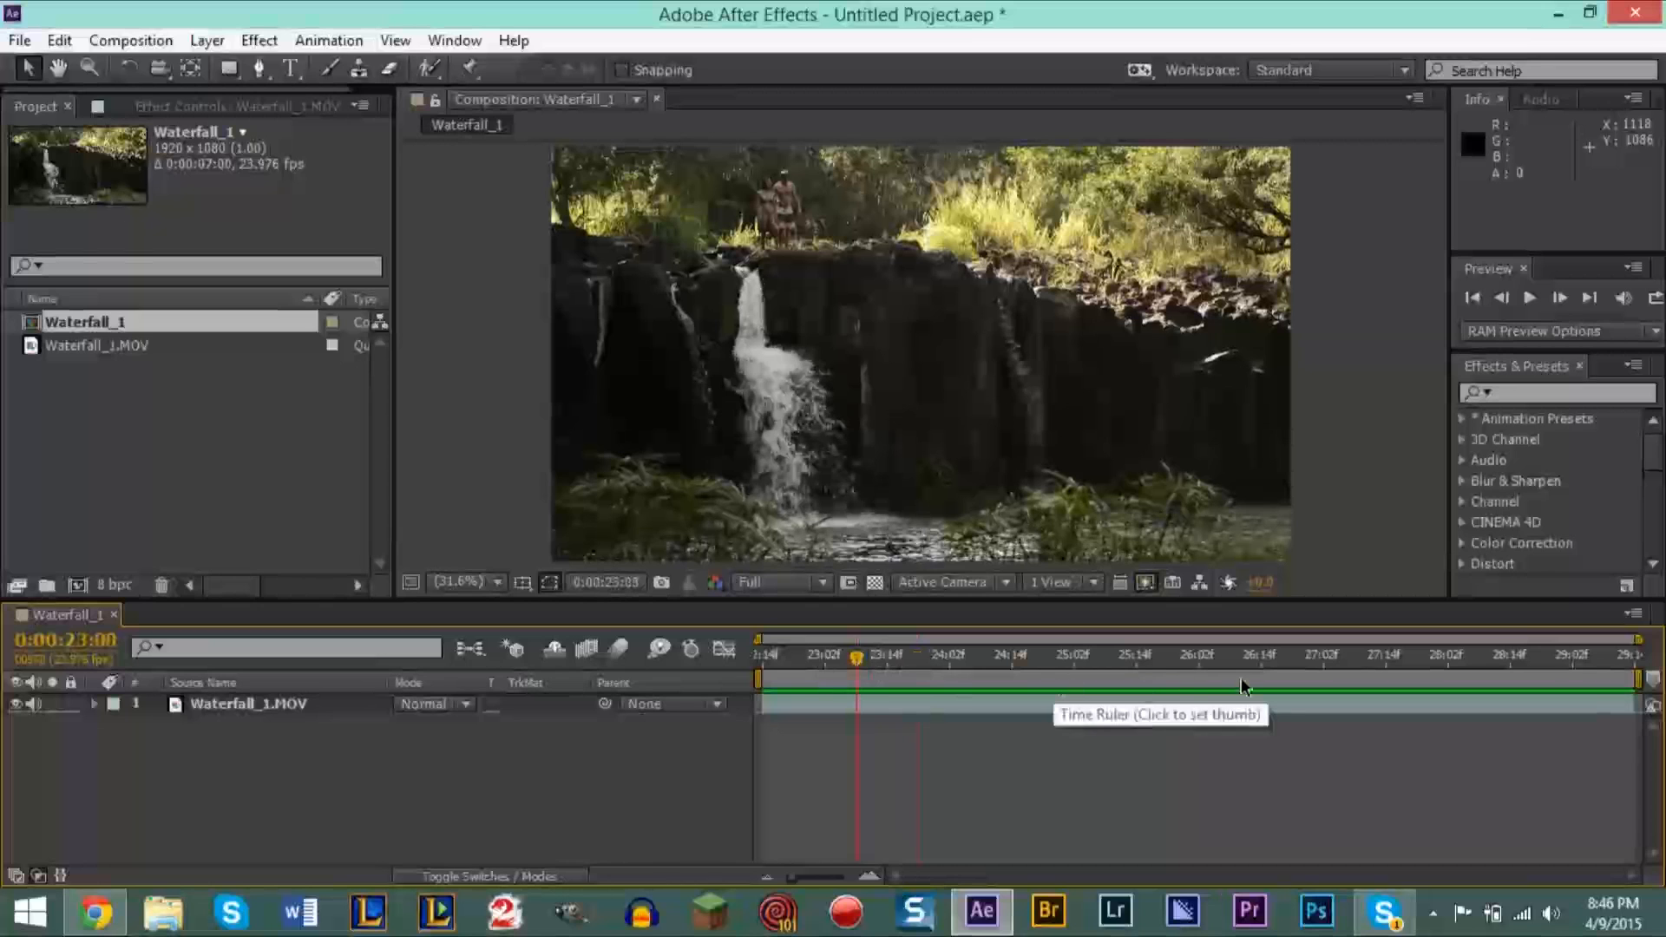
{"action": "left_click_drag", "start_coordinate": [856, 658], "coordinate": [820, 675]}
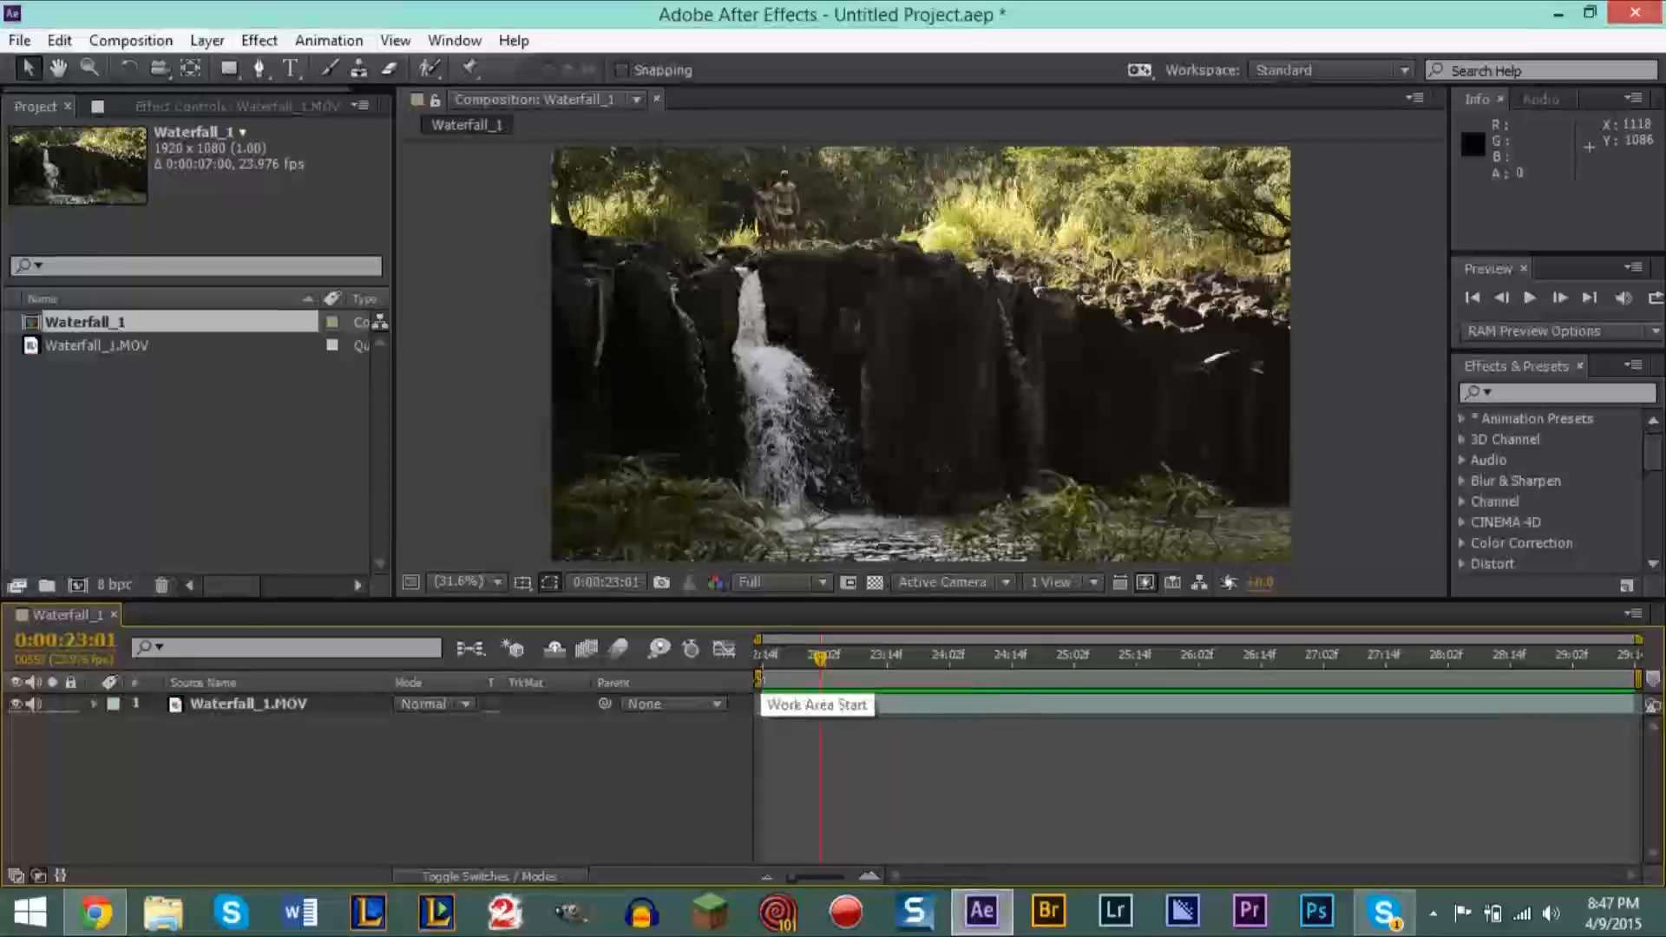
Step: Shorten the work area to end just before 0:00:24:02 and preview that range
{"action": "left_click_drag", "start_coordinate": [756, 682], "coordinate": [854, 680]}
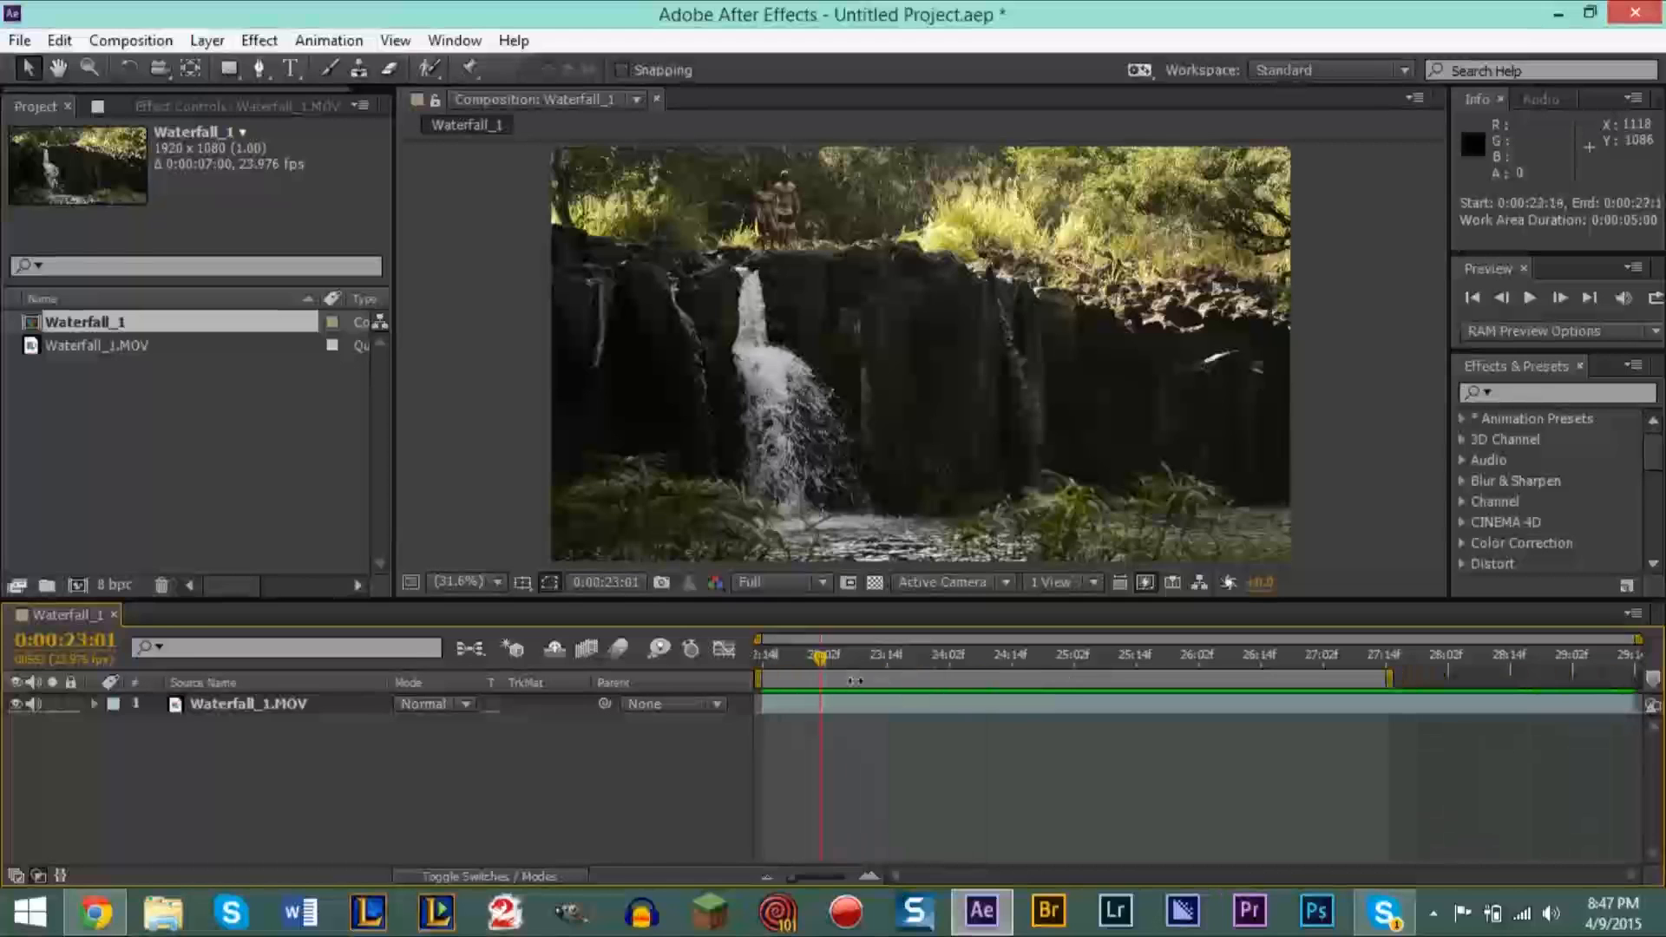
{"action": "left_click_drag", "start_coordinate": [1389, 680], "coordinate": [931, 681]}
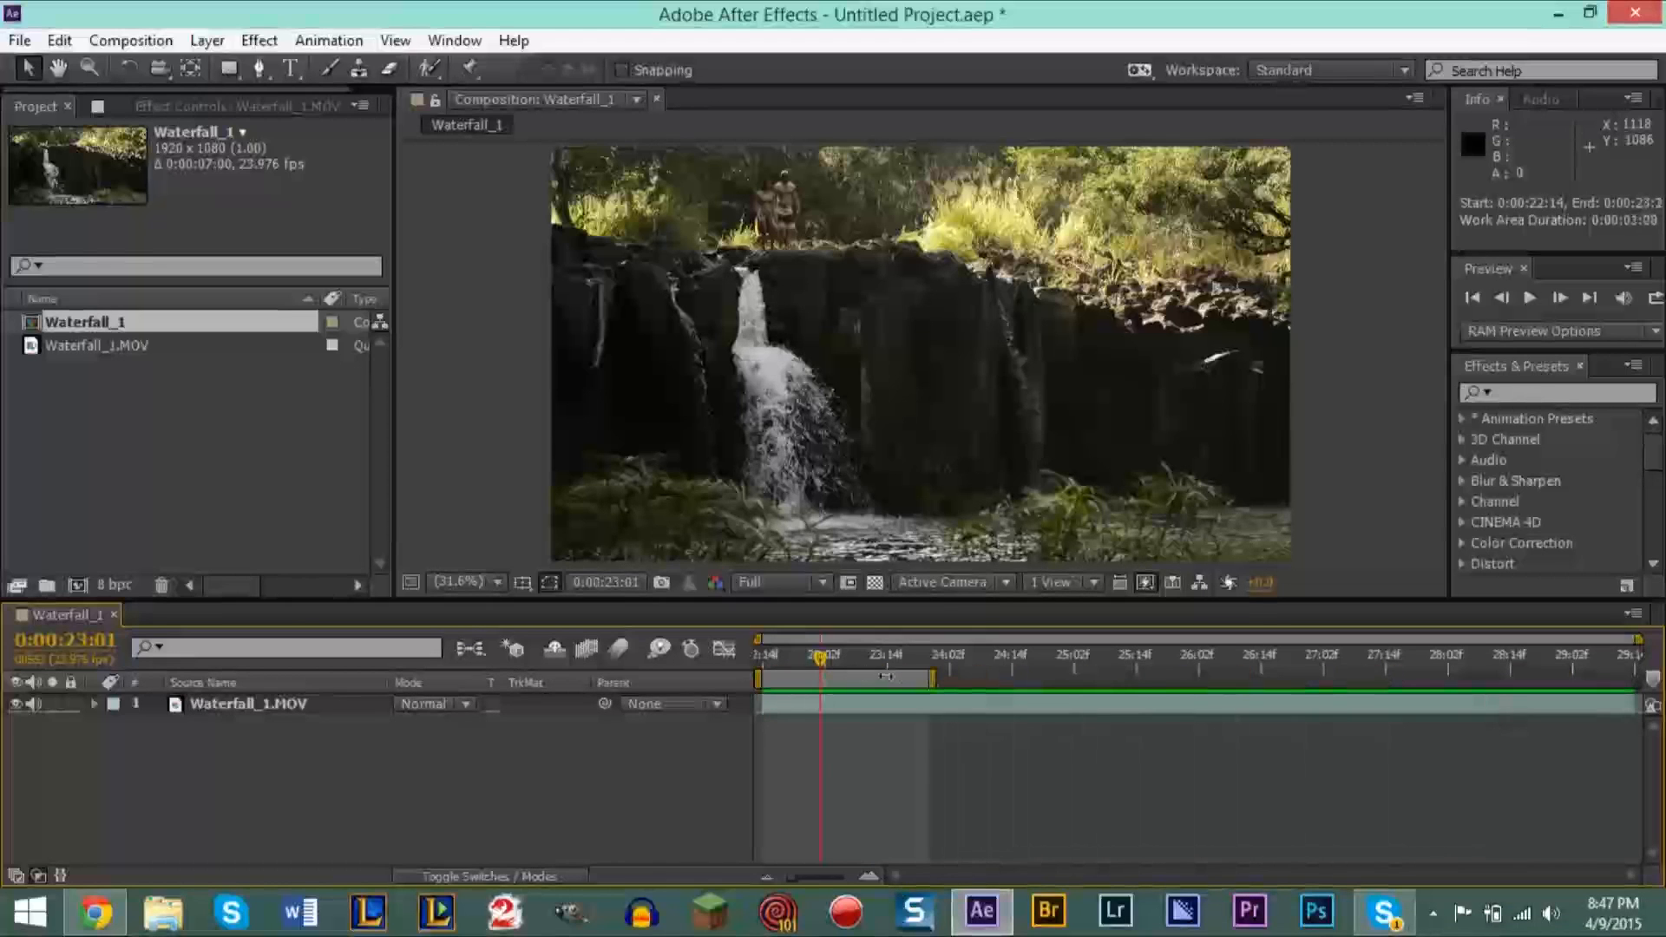
{"action": "key", "text": "space"}
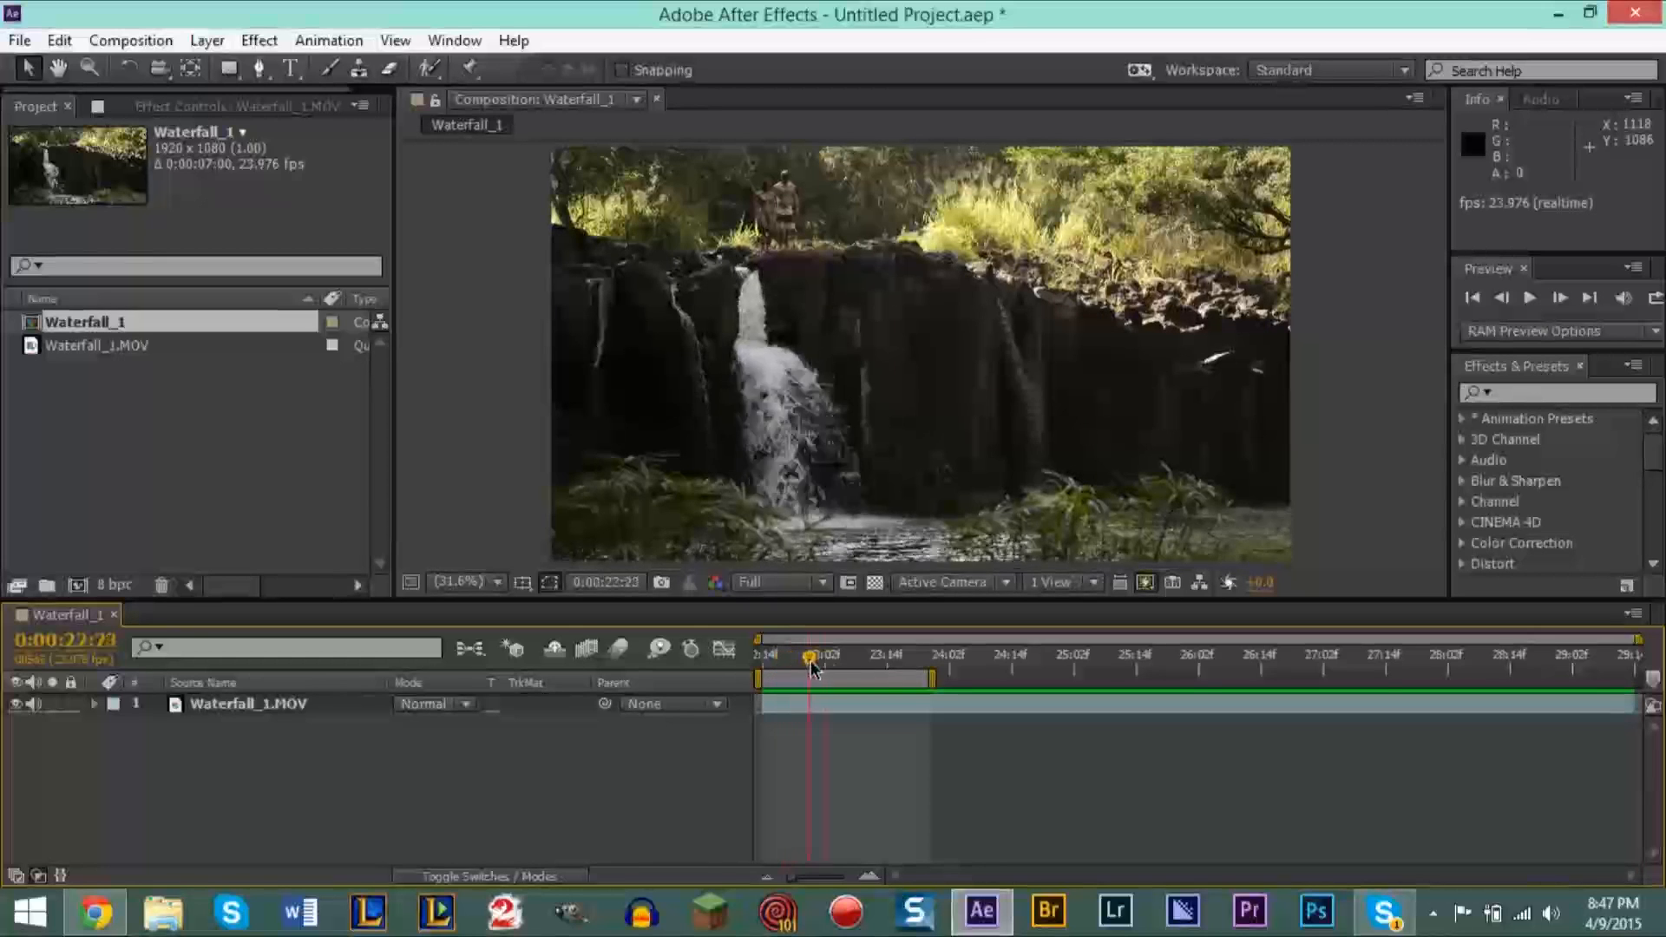
{"action": "mouse_move", "coordinate": [781, 668]}
{"action": "left_mouse_down"}
{"action": "mouse_move", "coordinate": [908, 668]}
{"action": "mouse_move", "coordinate": [773, 670]}
{"action": "left_mouse_up"}
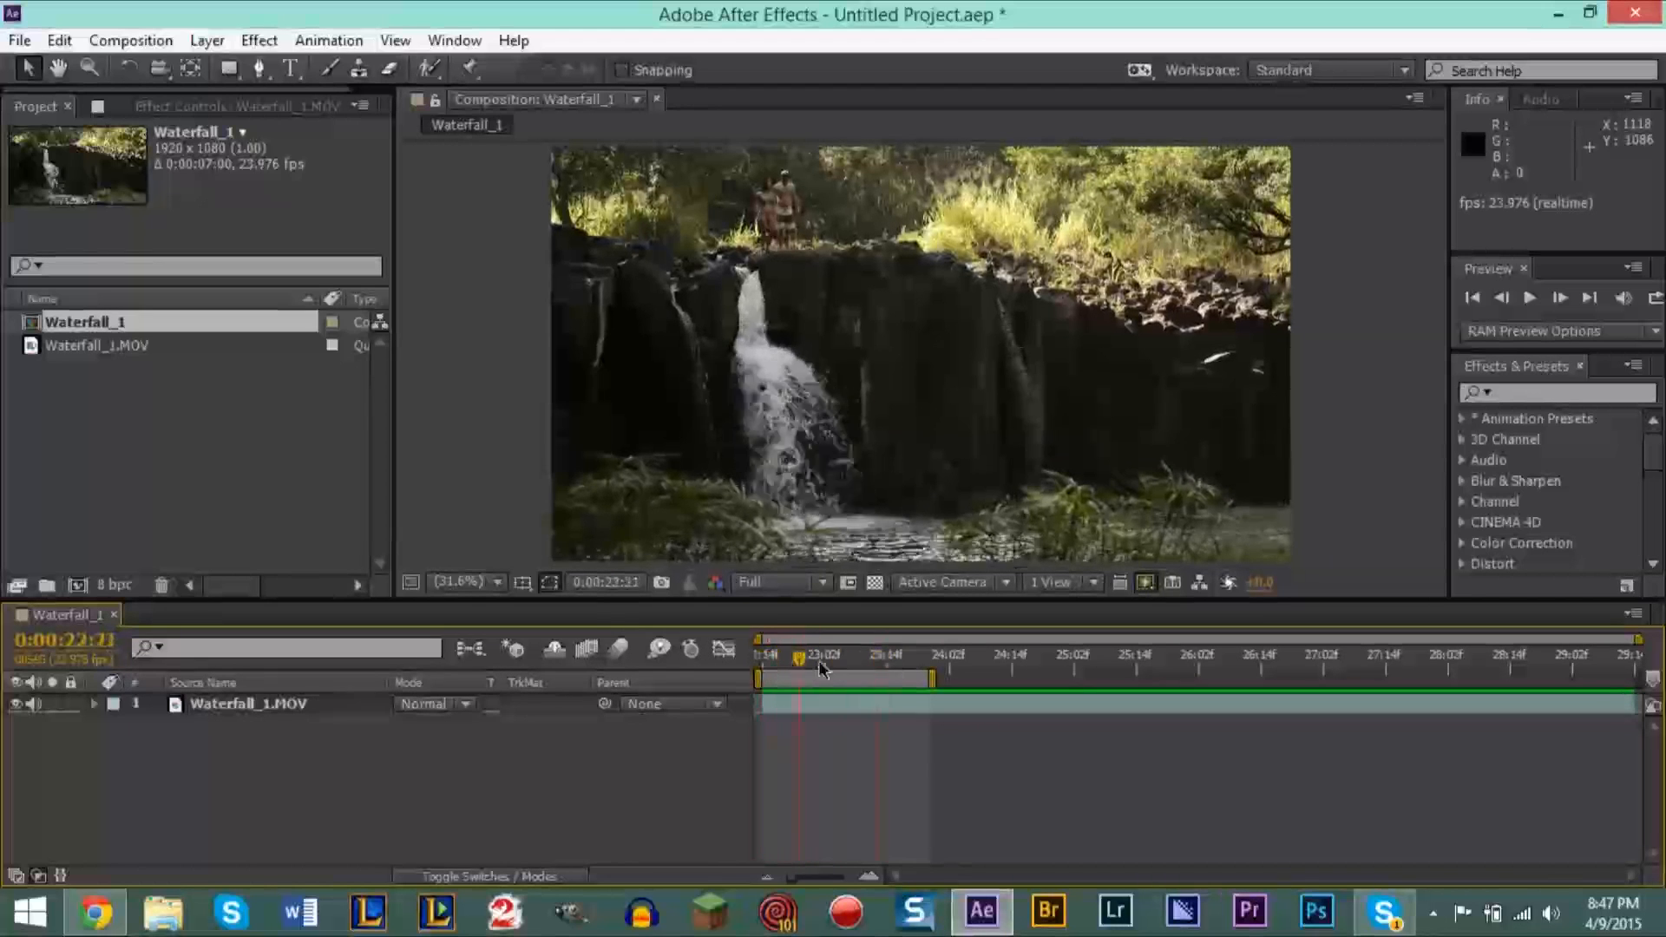
Step: Restore the work area to the full 7-second composition and return to 0:00:22:14
{"action": "left_click_drag", "start_coordinate": [844, 685], "coordinate": [758, 679]}
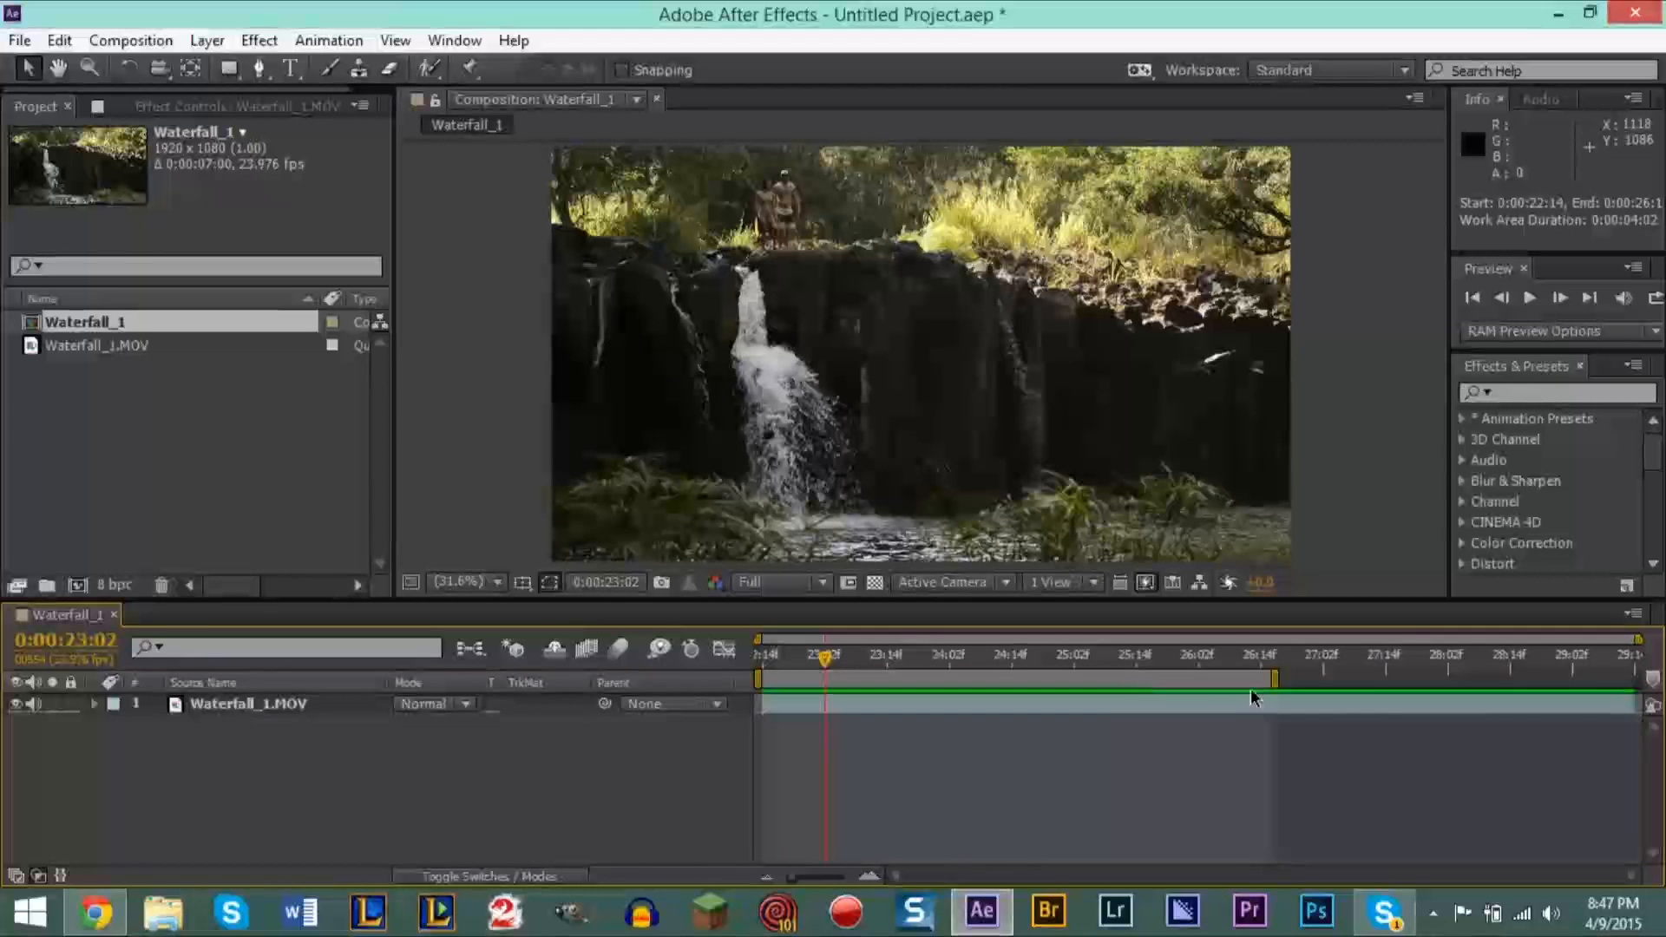
{"action": "left_click_drag", "start_coordinate": [1276, 678], "coordinate": [1636, 679]}
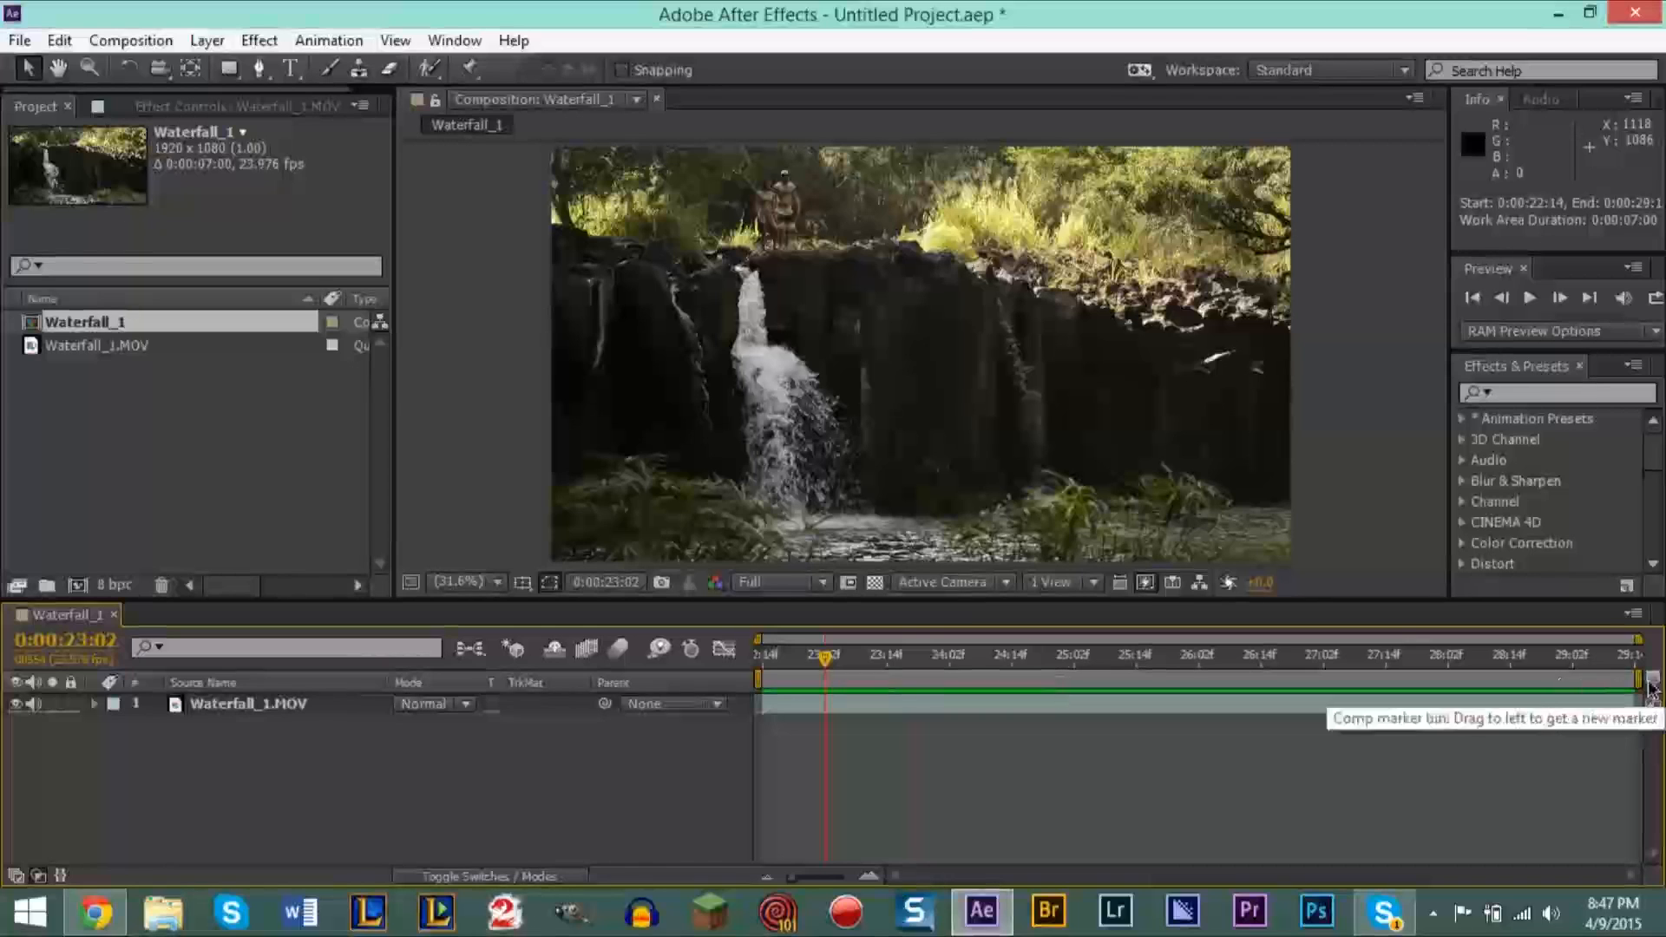
{"action": "left_click_drag", "start_coordinate": [1638, 681], "coordinate": [967, 678]}
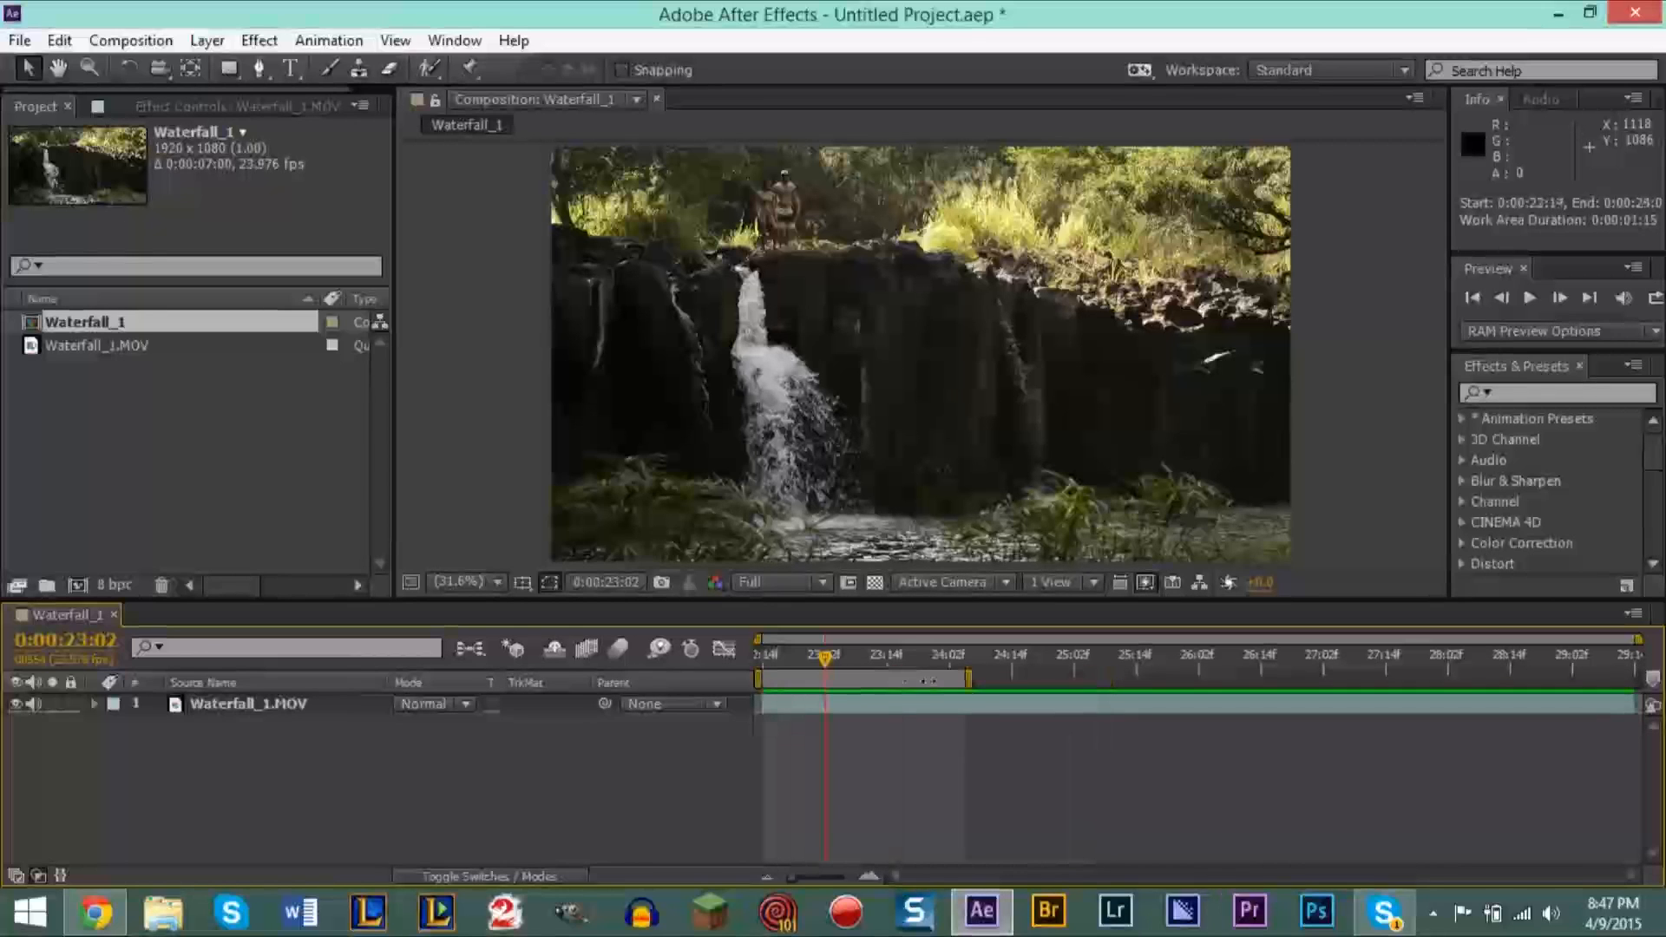
{"action": "left_click_drag", "start_coordinate": [968, 680], "coordinate": [1638, 681]}
{"action": "left_click_drag", "start_coordinate": [824, 665], "coordinate": [736, 660]}
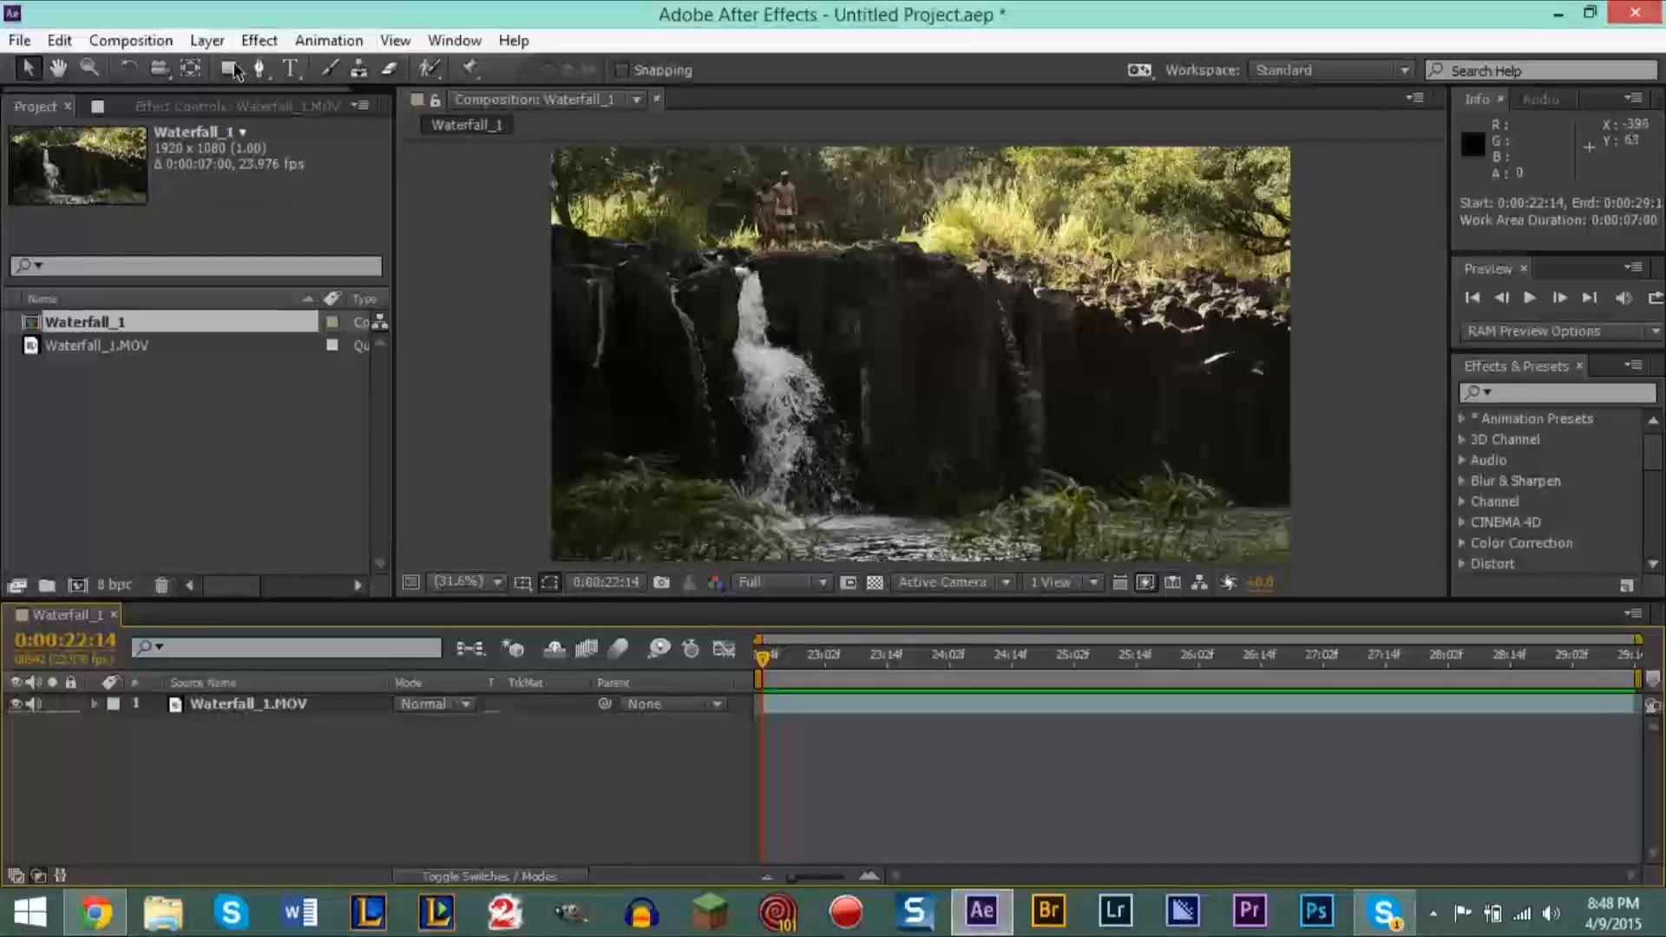
Step: Create an adjustment layer and keep it stacked above the Waterfall_1.MOV layer
{"action": "left_click", "coordinate": [217, 41]}
{"action": "mouse_move", "coordinate": [254, 38]}
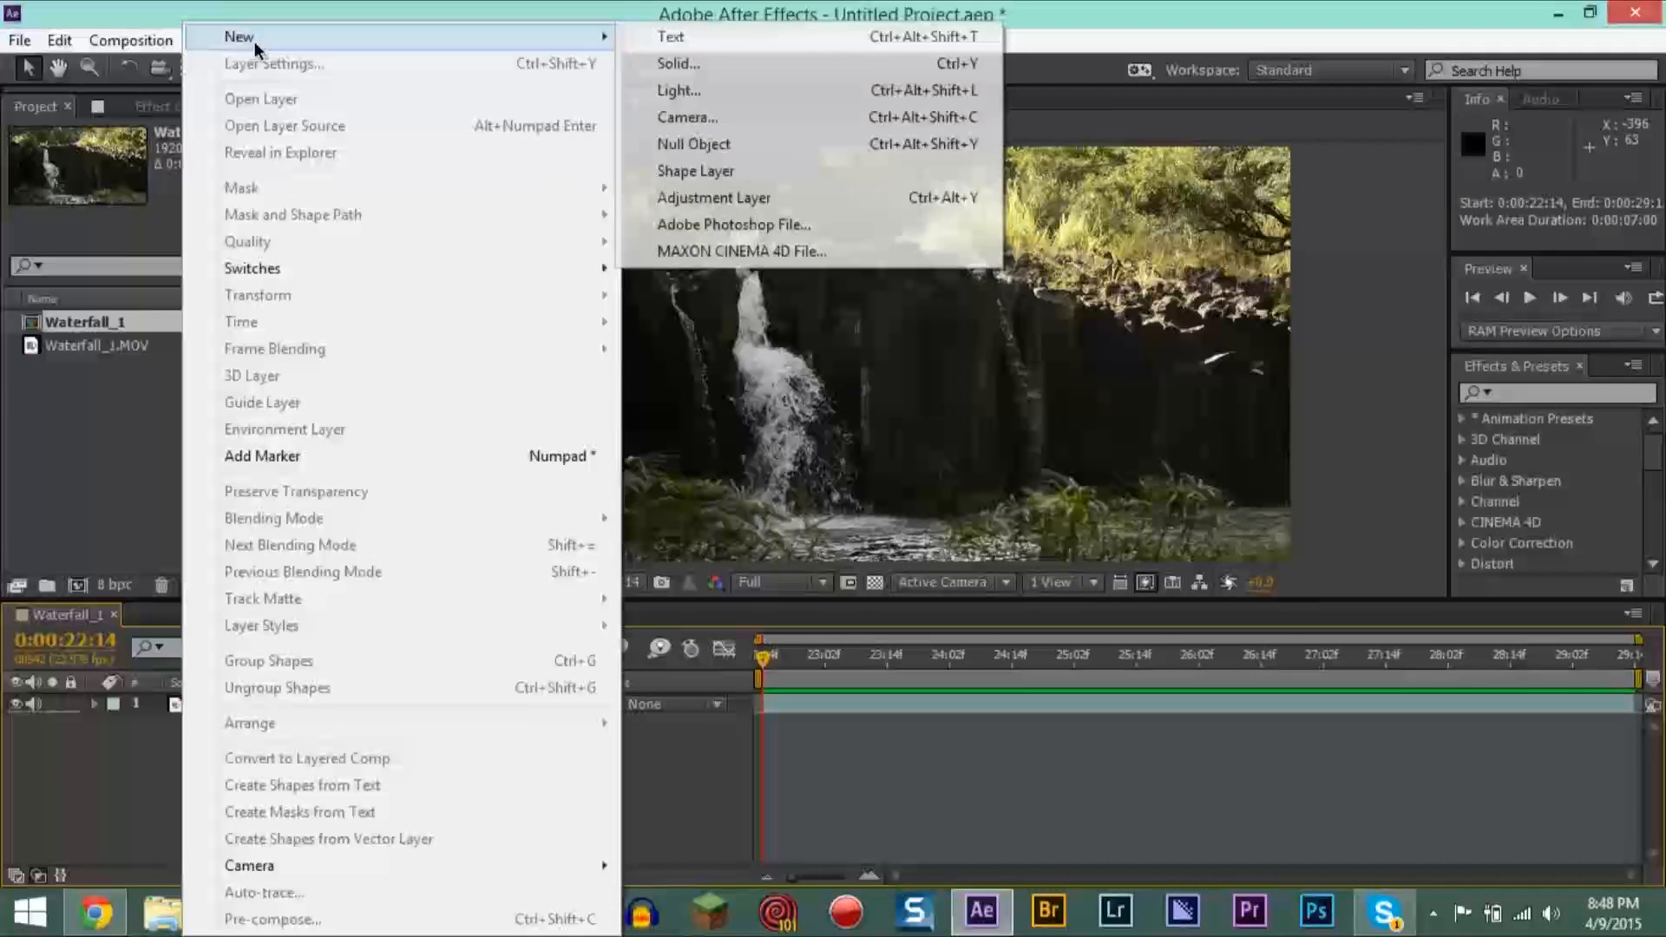
{"action": "left_click", "coordinate": [697, 198]}
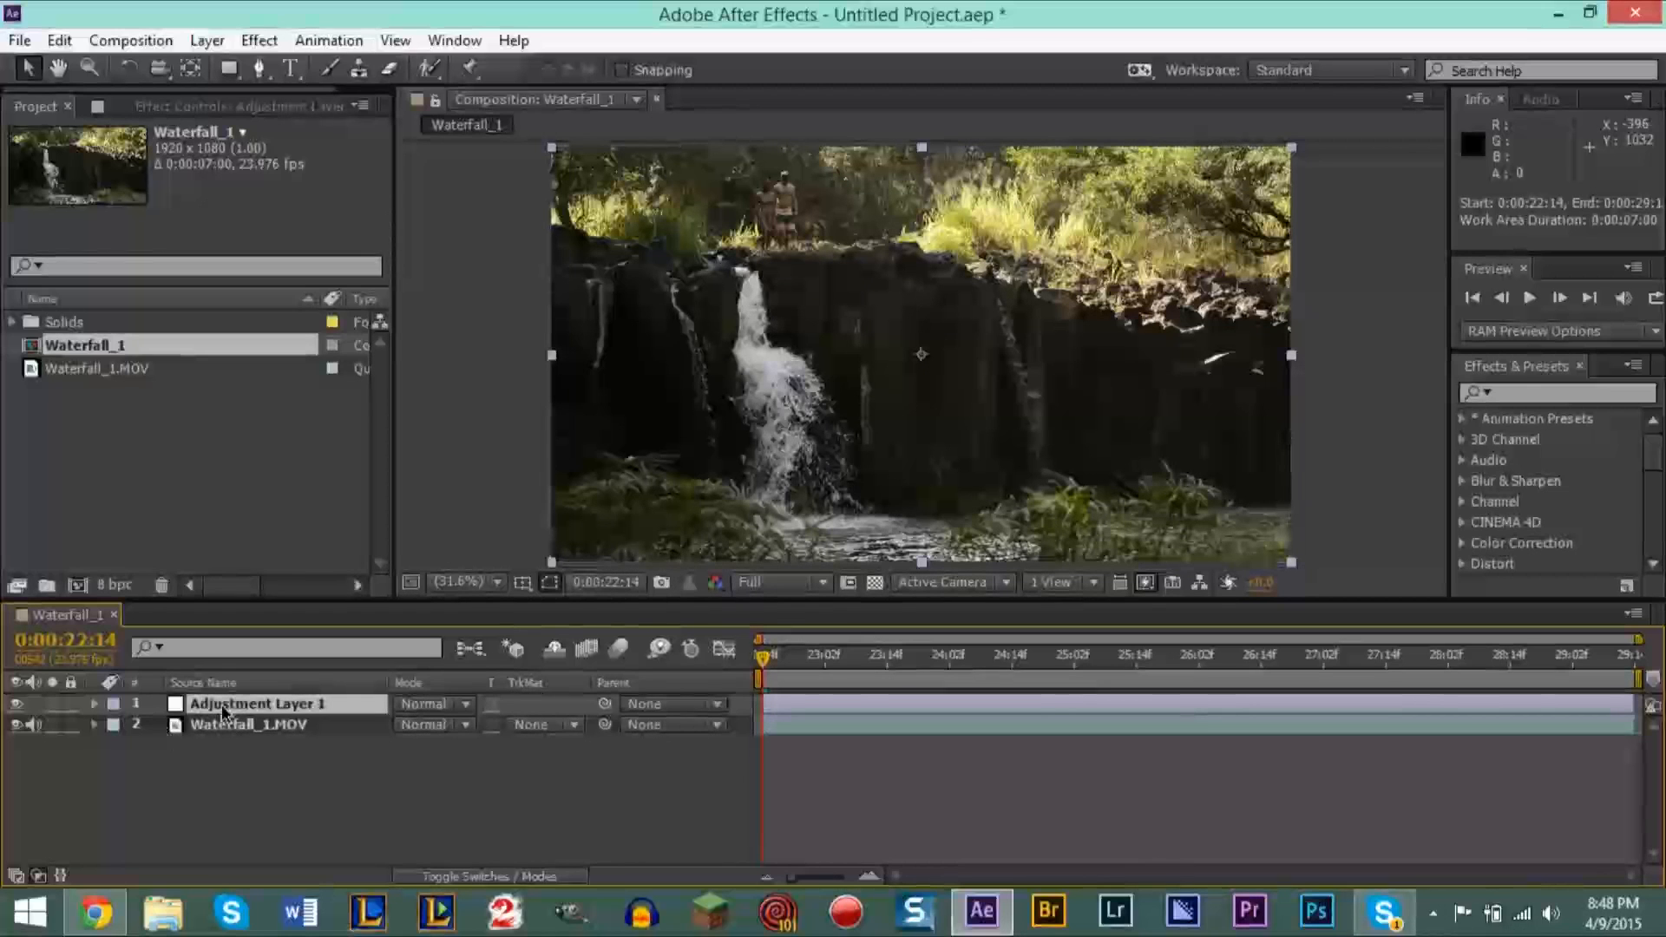
{"action": "left_click_drag", "start_coordinate": [205, 705], "coordinate": [215, 745]}
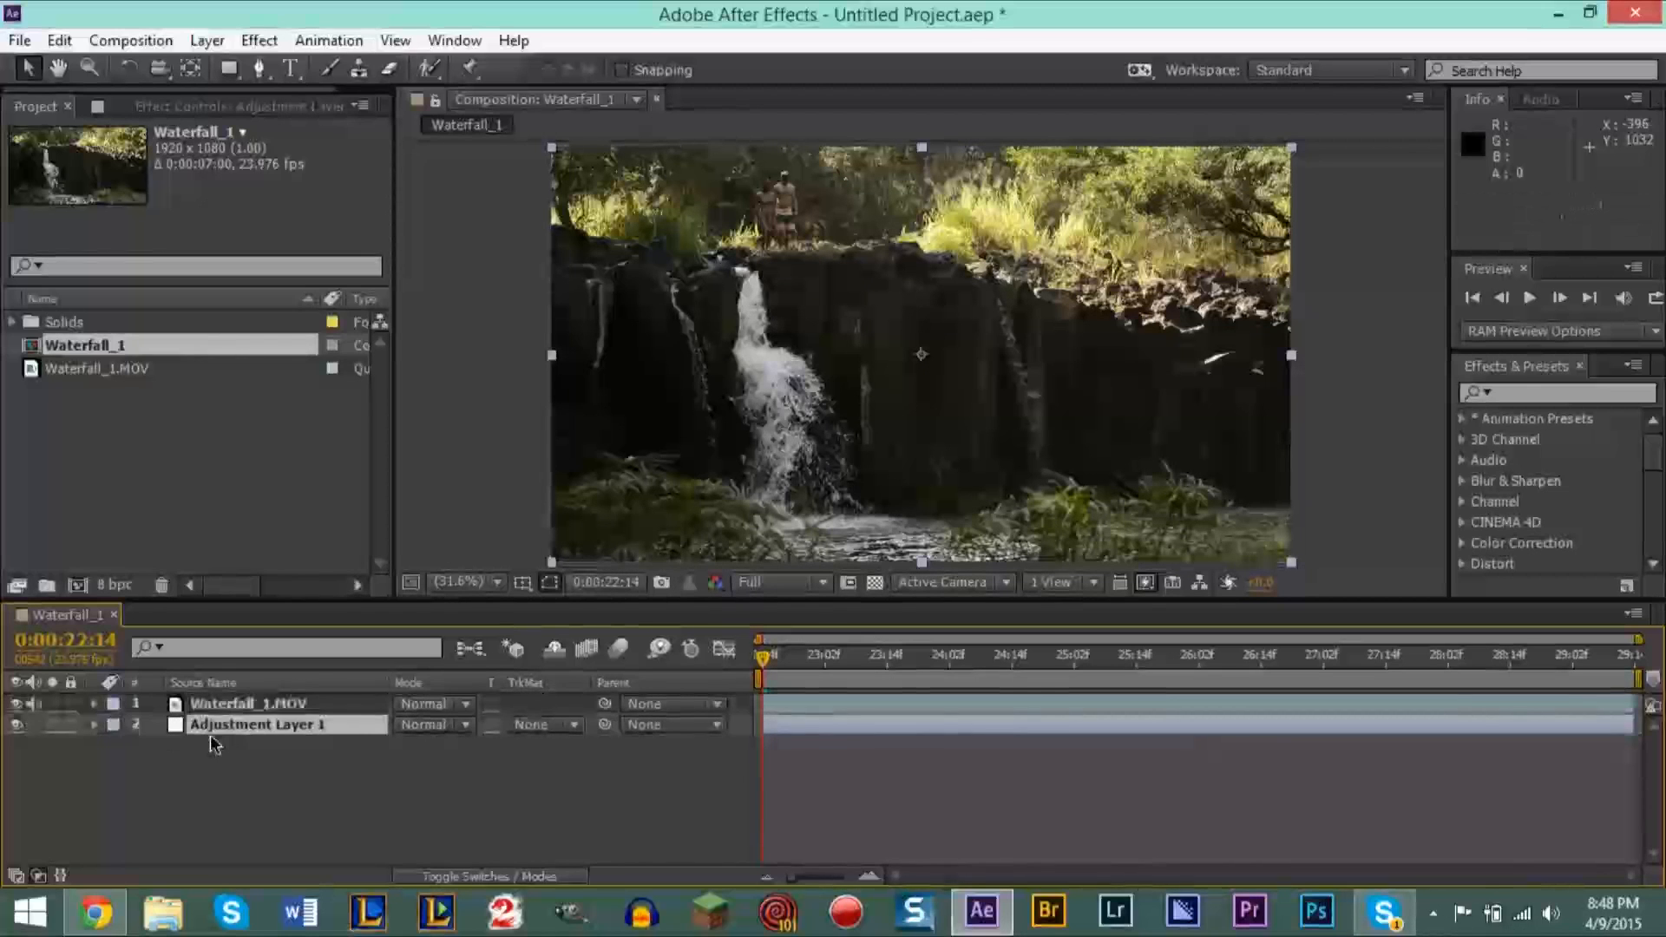
{"action": "left_click_drag", "start_coordinate": [264, 731], "coordinate": [261, 700]}
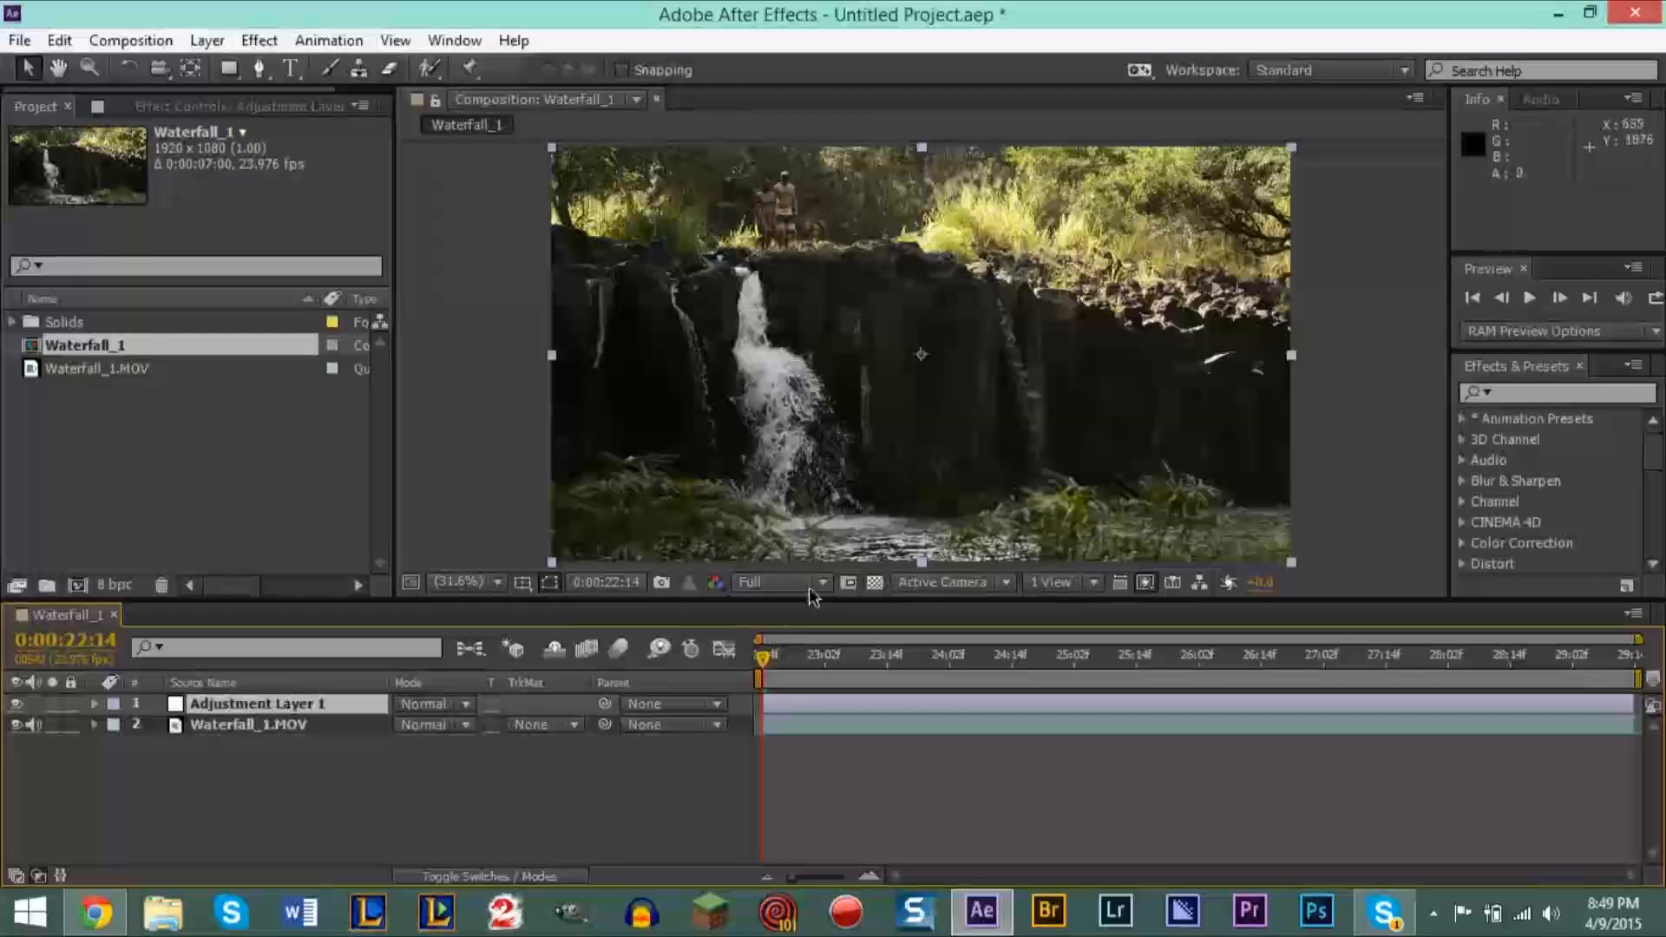
Step: View Adjustment Layer 1 on its own in the layer viewer and close that viewer
{"action": "double_click", "coordinate": [257, 703]}
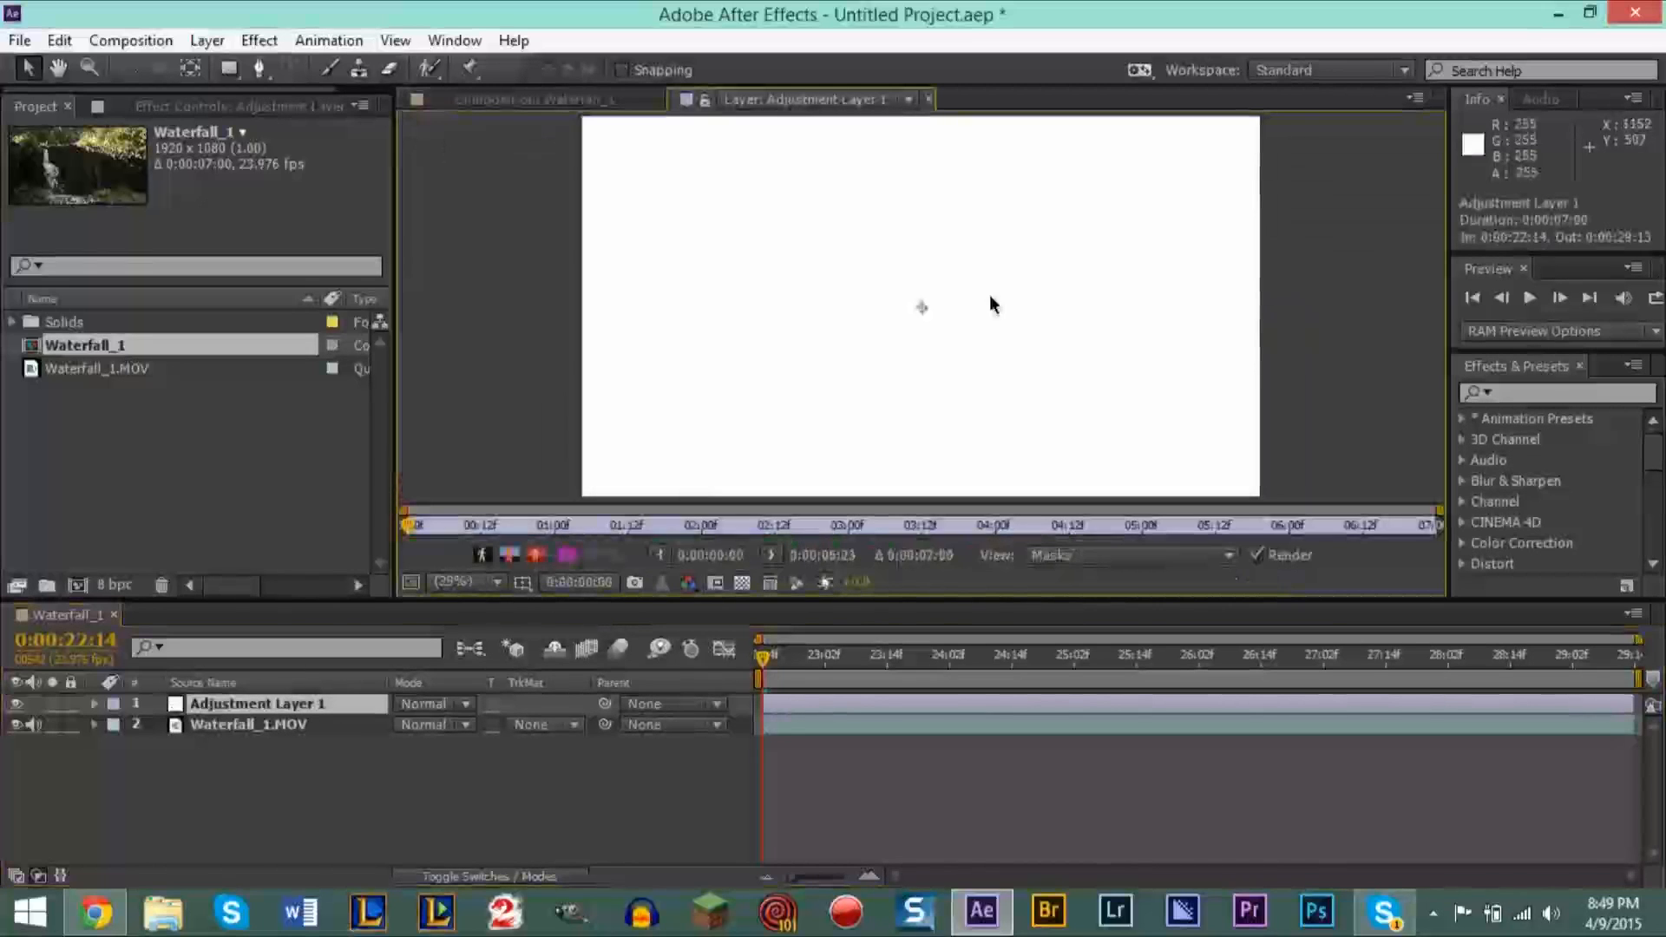
{"action": "left_click", "coordinate": [927, 100]}
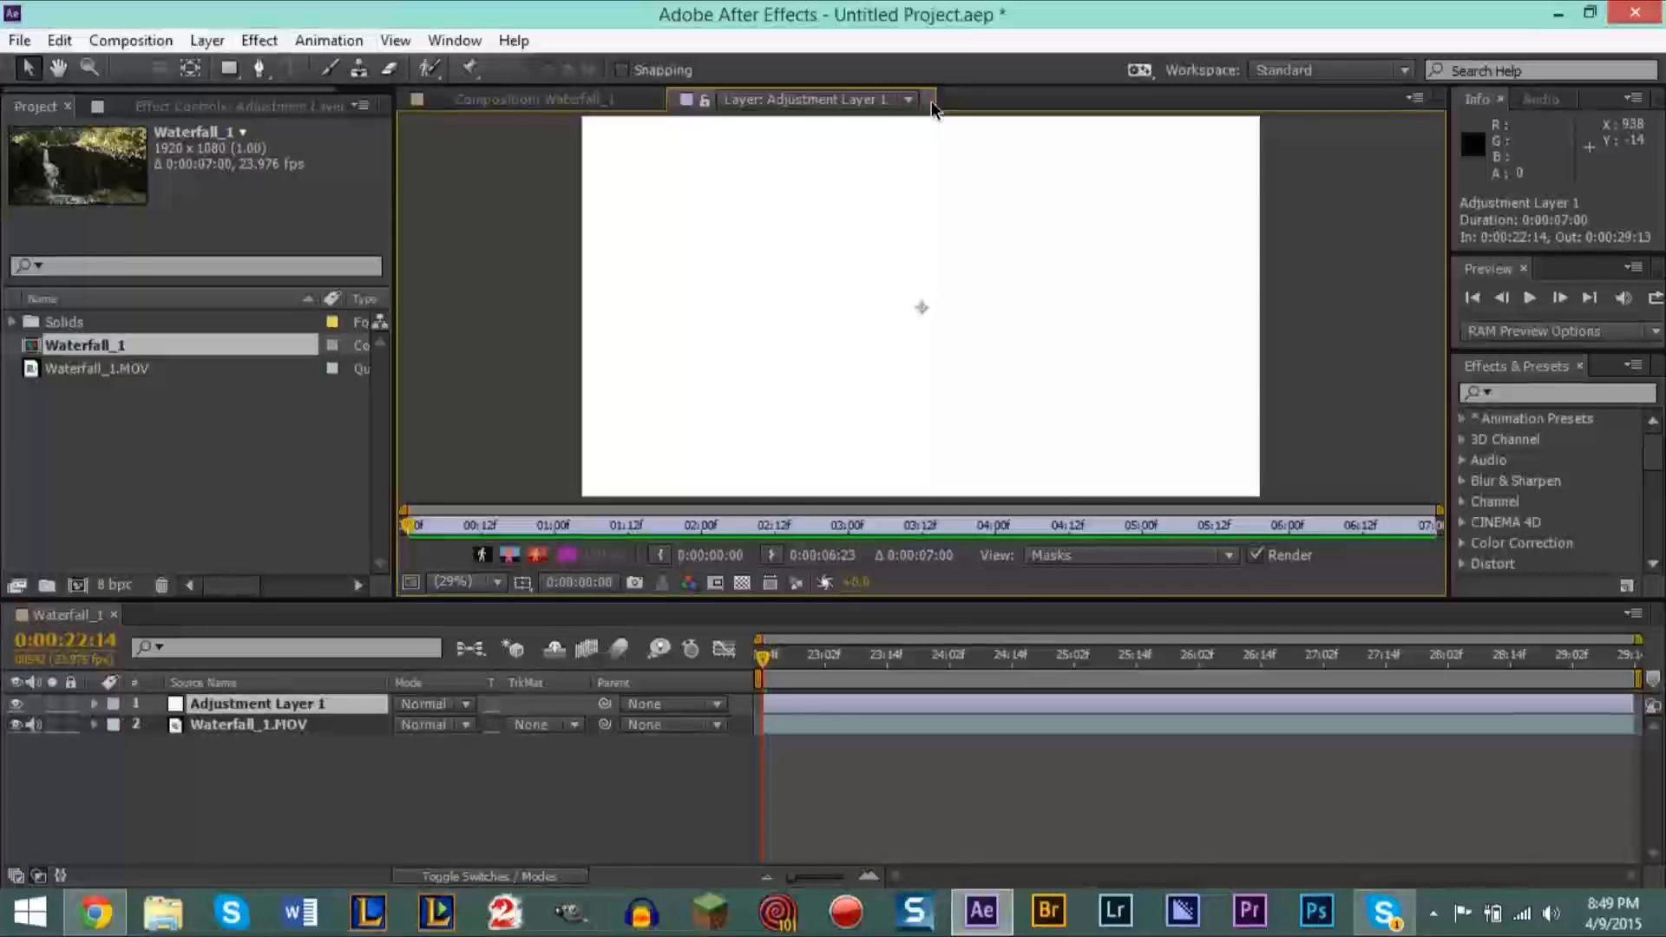
{"action": "double_click", "coordinate": [248, 706]}
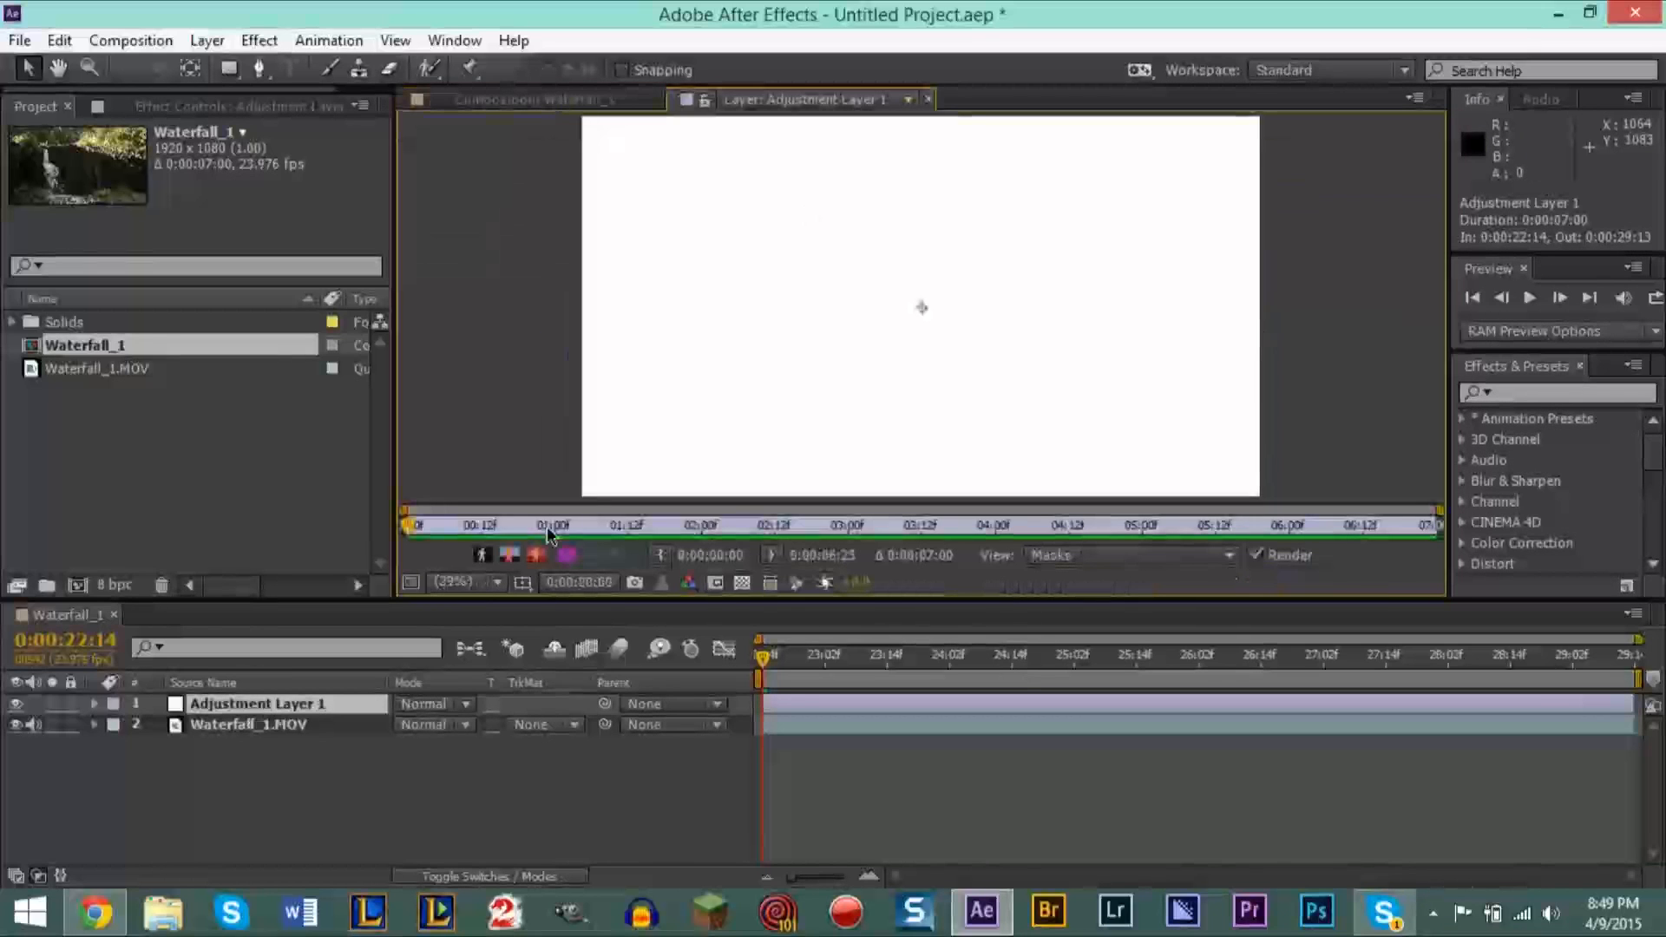
{"action": "left_click", "coordinate": [927, 99]}
Step: Start a Pen tool mask on Adjustment Layer 1 from the top of the waterfall along the left ledge, past the frame's left edge
{"action": "left_click", "coordinate": [285, 727]}
{"action": "left_click", "coordinate": [279, 705]}
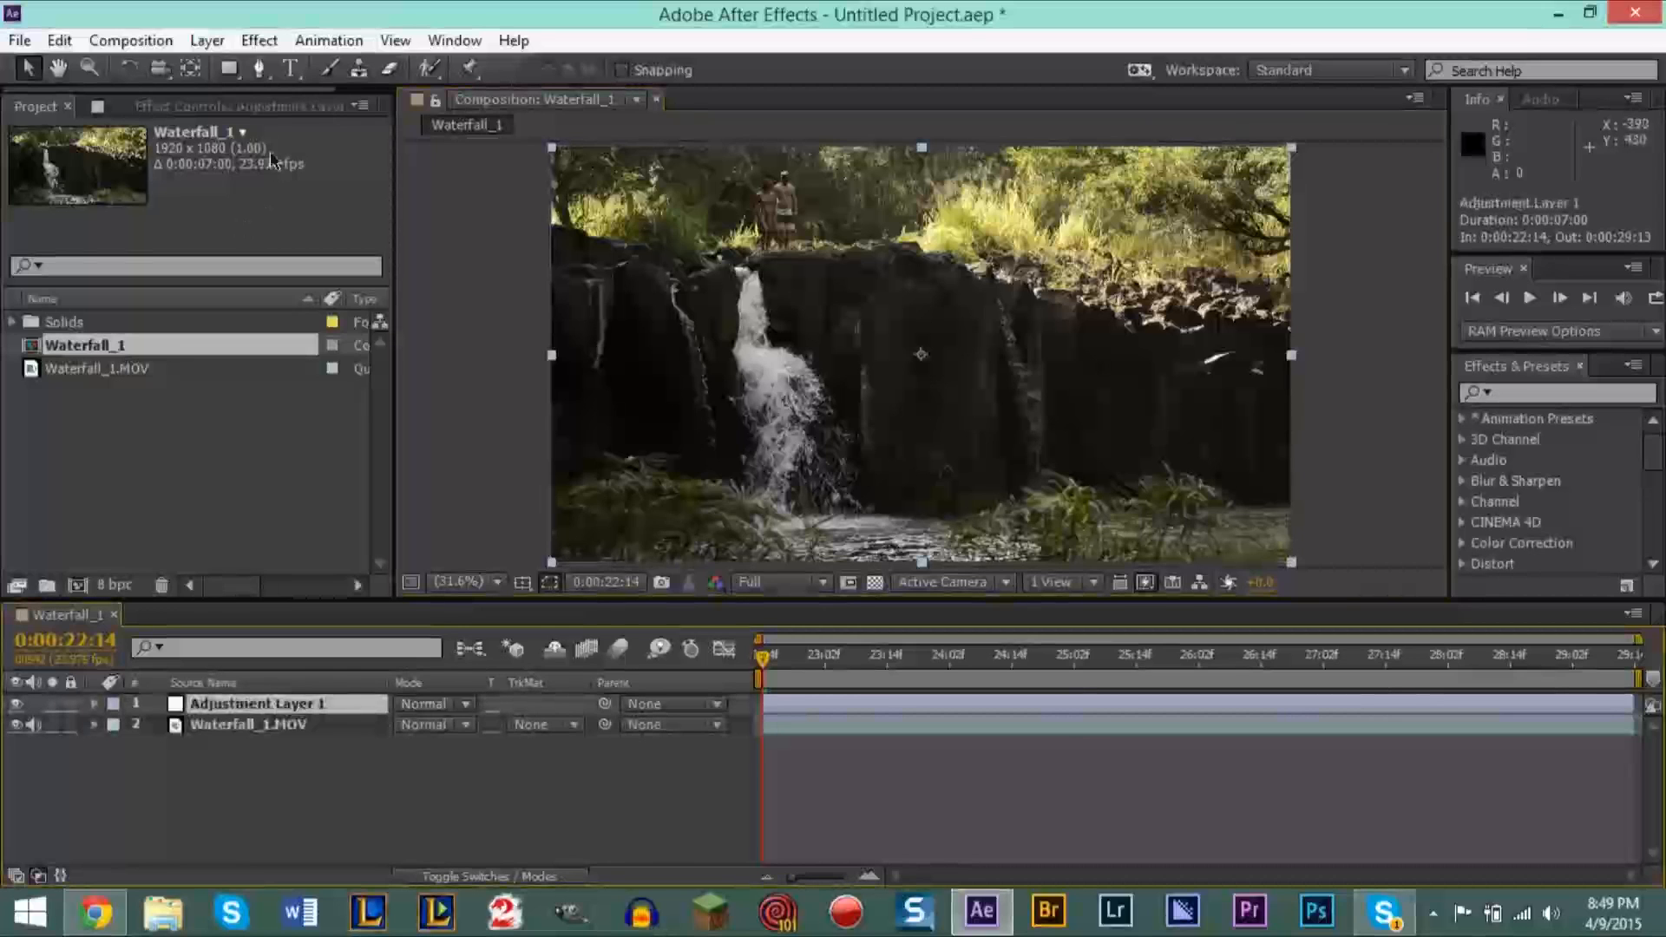
{"action": "left_click", "coordinate": [259, 71]}
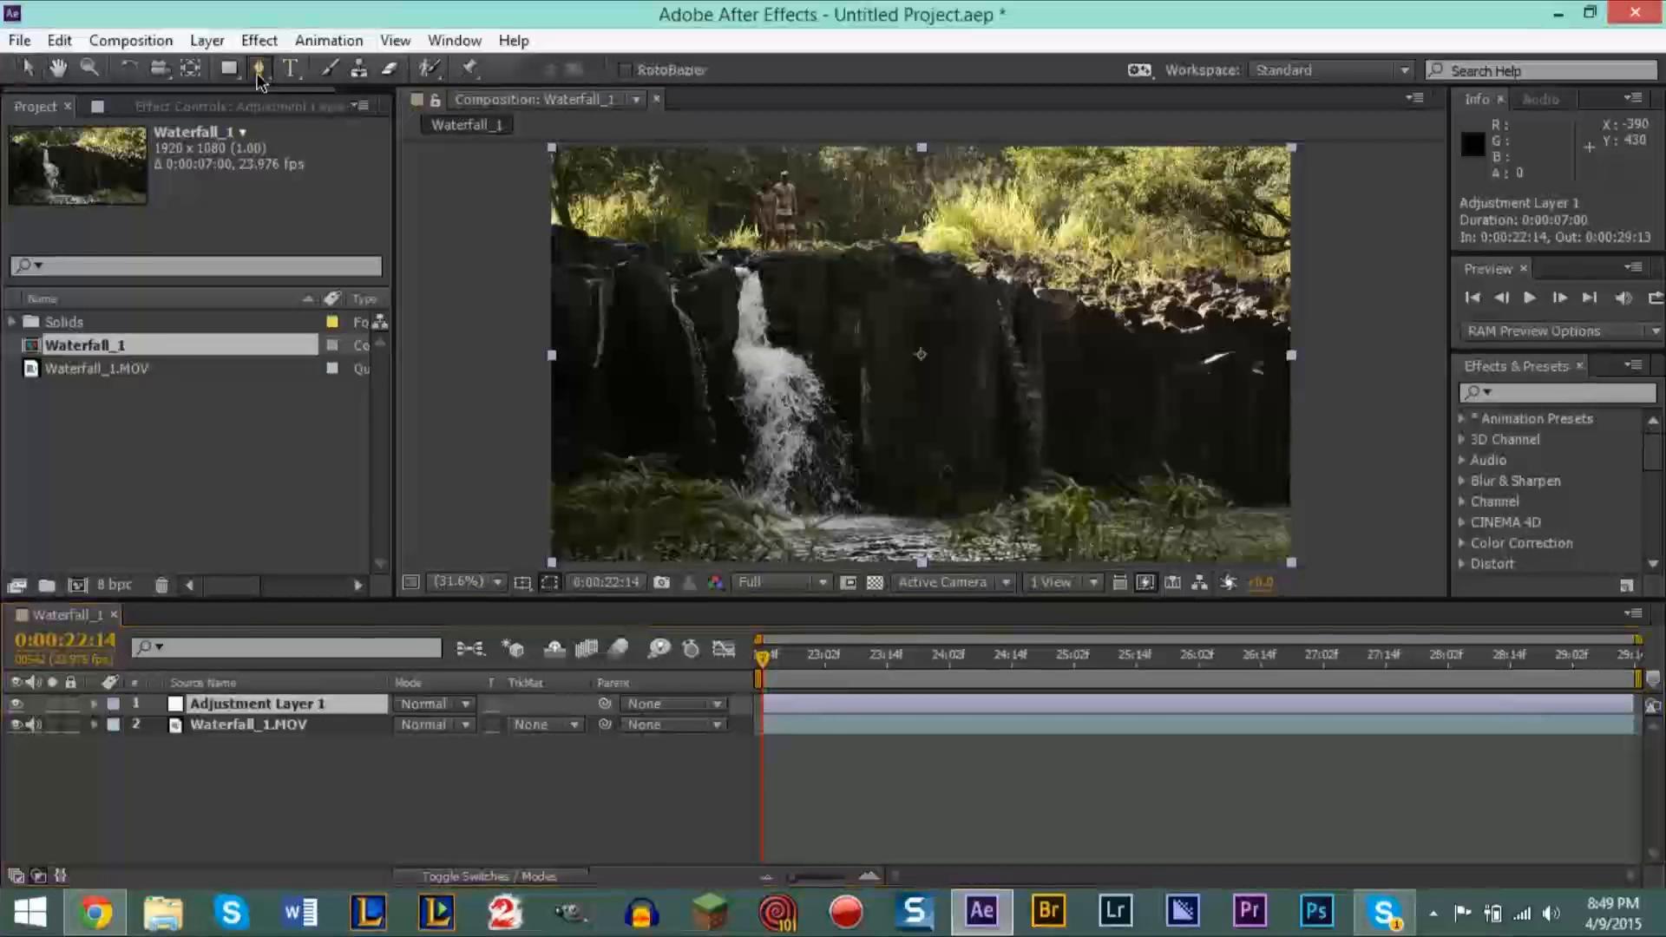
{"action": "left_click", "coordinate": [469, 583]}
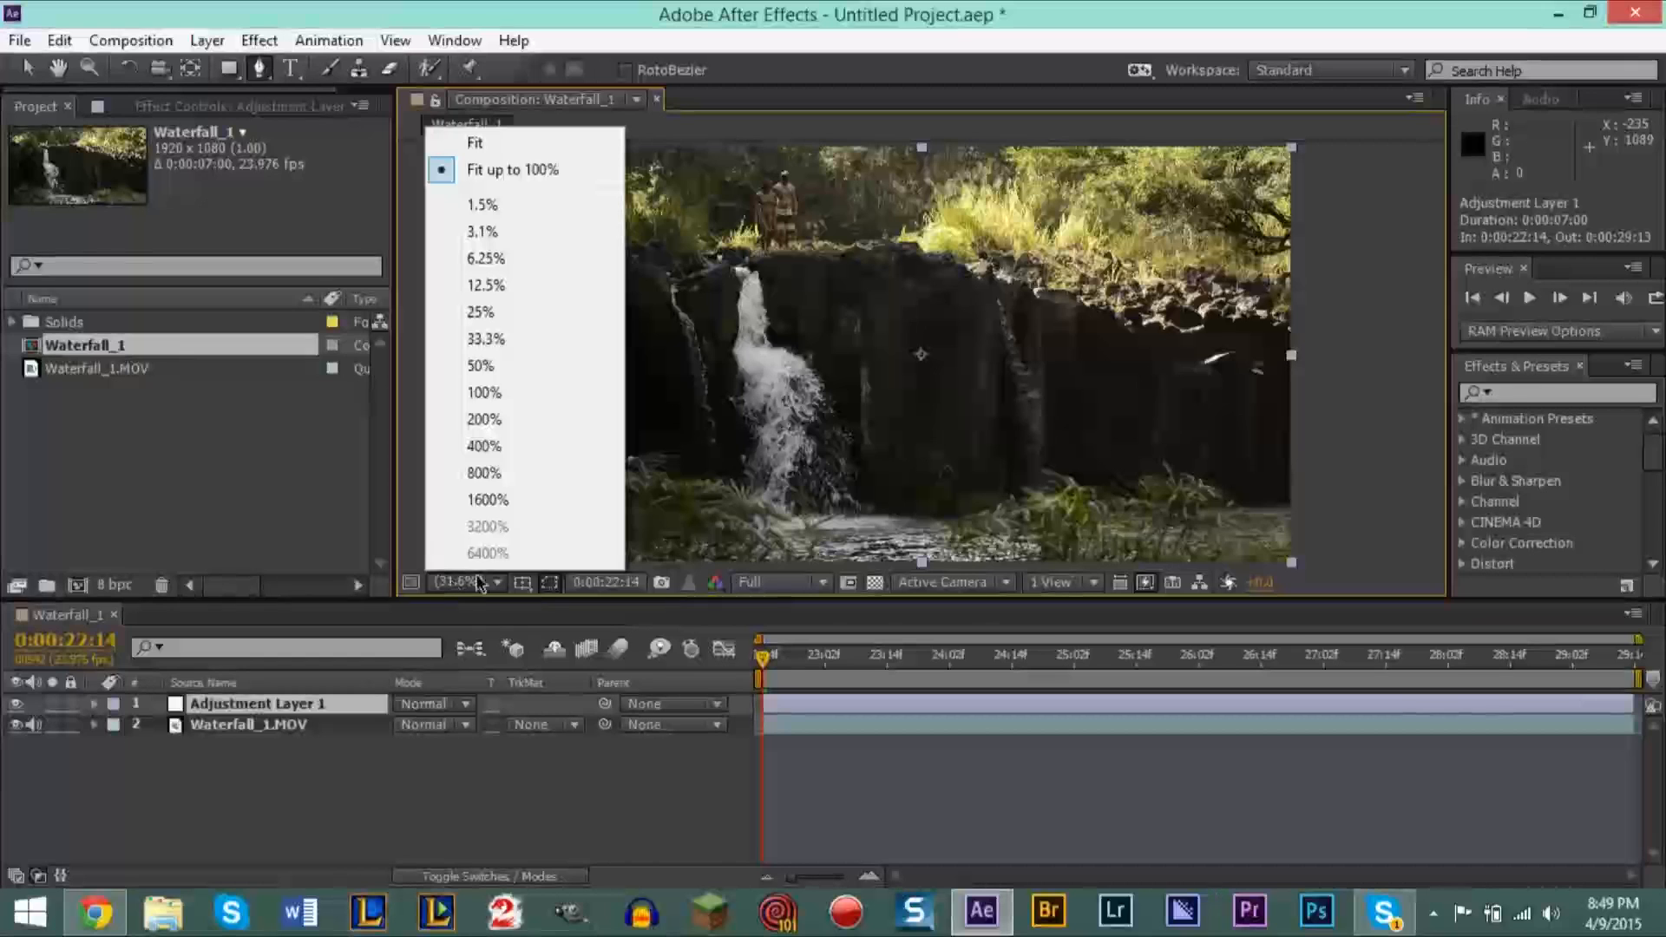
{"action": "left_click", "coordinate": [528, 313]}
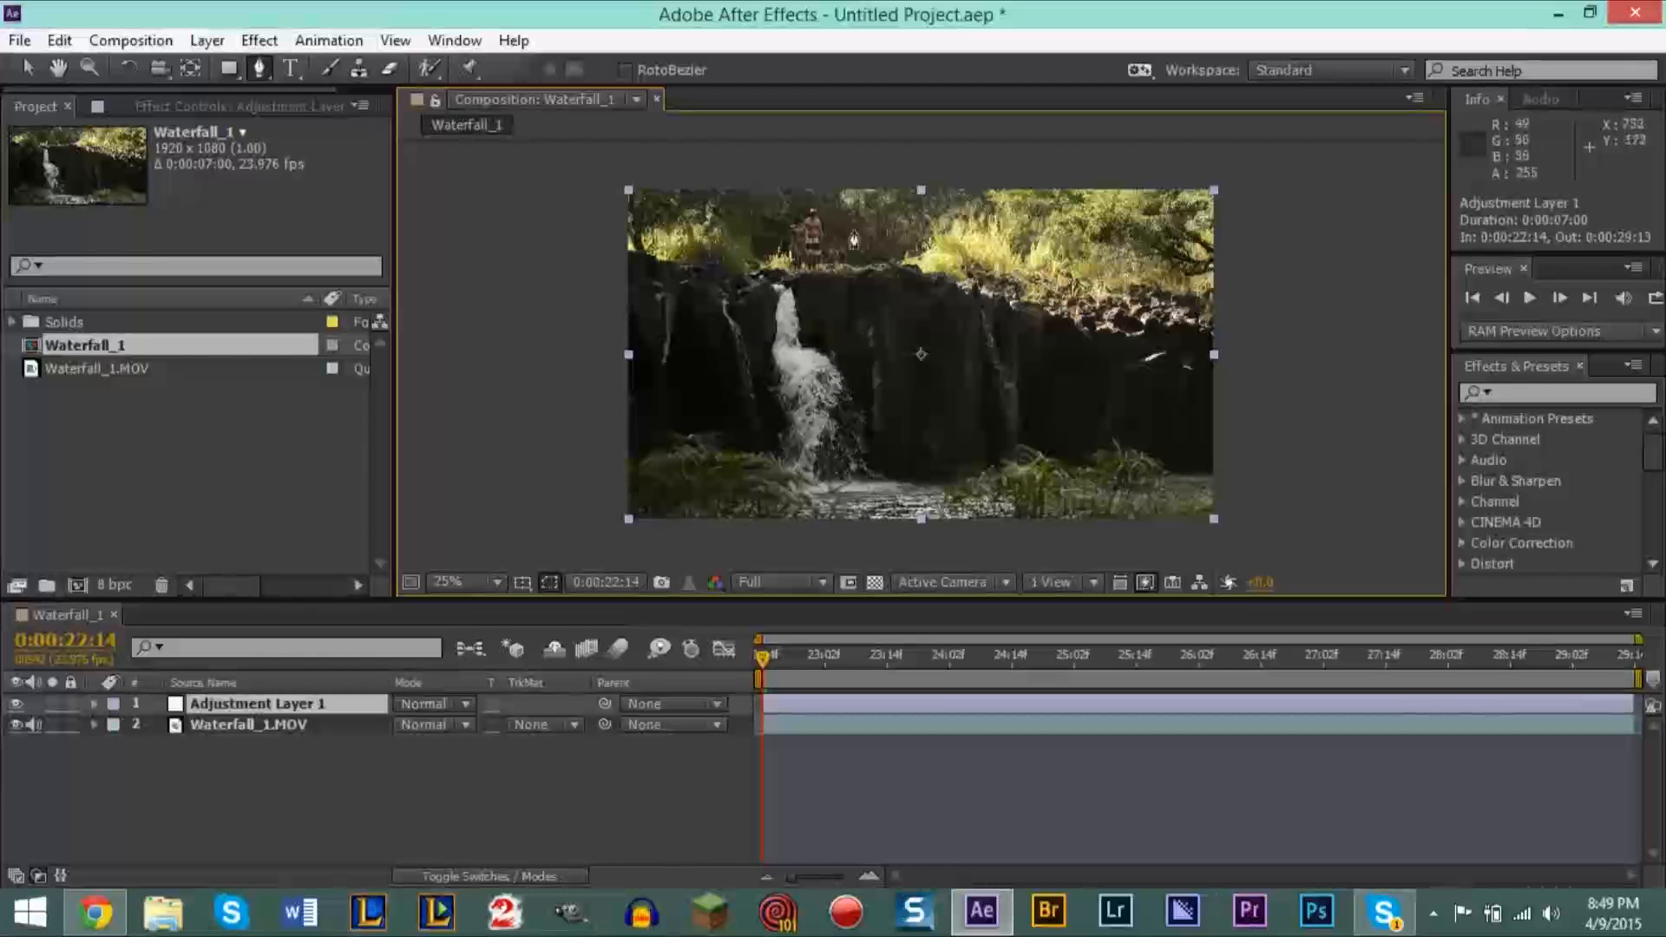
{"action": "left_click", "coordinate": [786, 284]}
{"action": "left_click", "coordinate": [724, 306]}
{"action": "left_click", "coordinate": [652, 307]}
{"action": "left_click", "coordinate": [596, 305]}
Step: Continue the mask outside the frame, up the left side, across the top and down the right side to below the rocky ridge
{"action": "left_click", "coordinate": [595, 256]}
{"action": "left_click", "coordinate": [597, 186]}
{"action": "left_click", "coordinate": [676, 169]}
{"action": "left_click", "coordinate": [820, 166]}
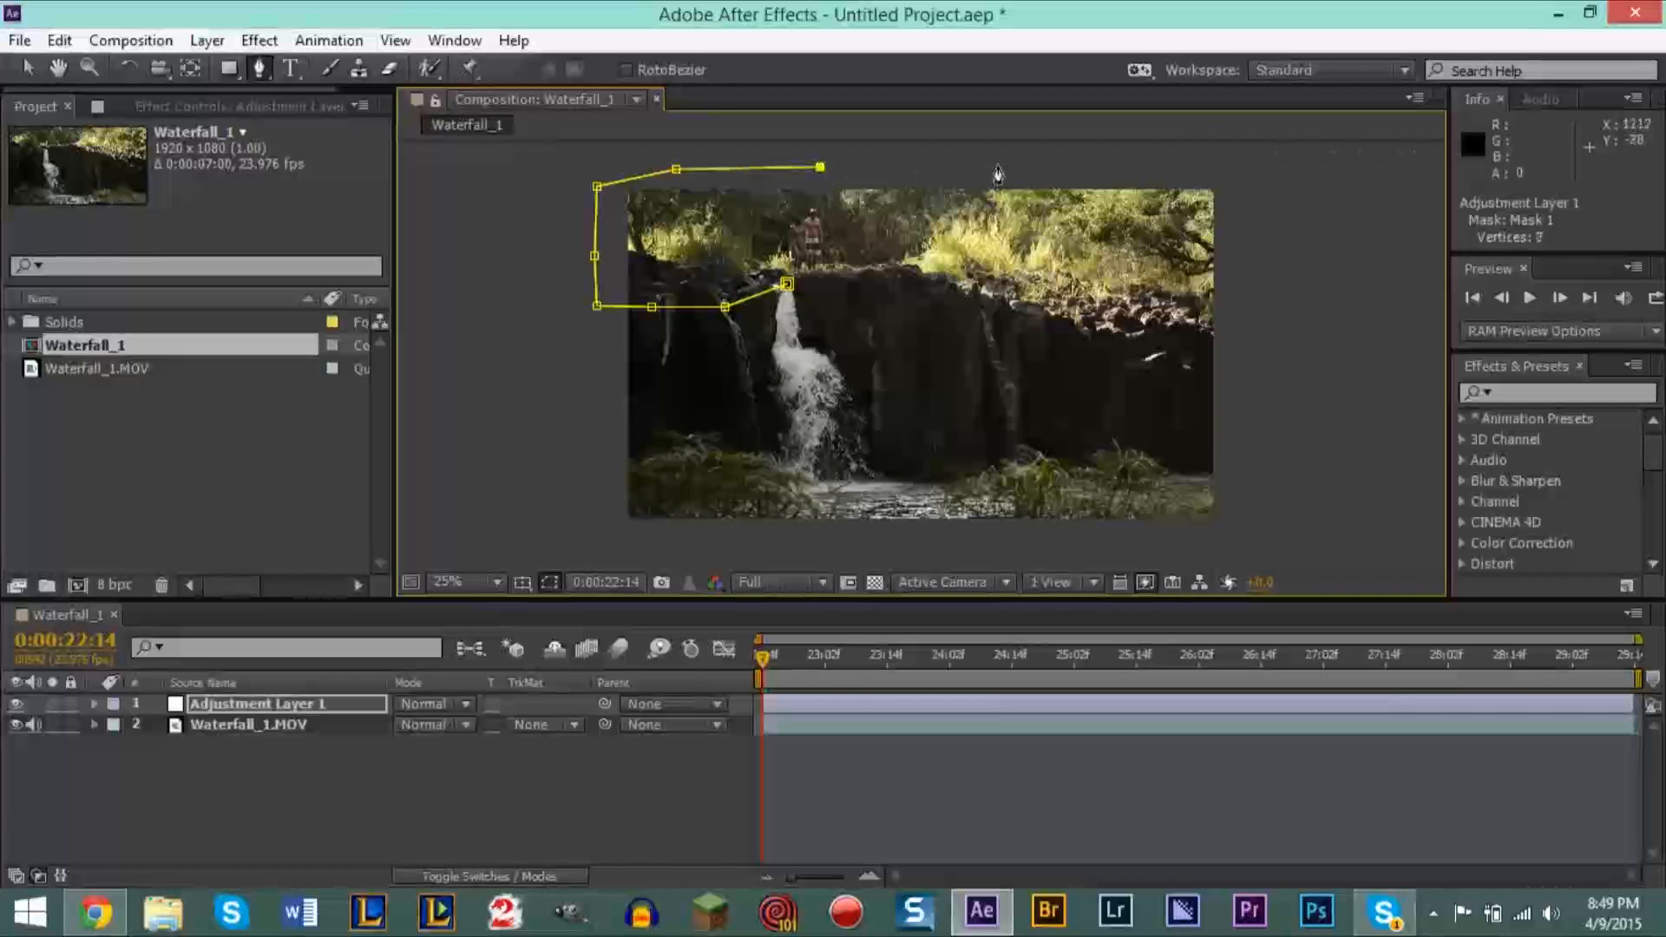
{"action": "left_click", "coordinate": [997, 164]}
{"action": "left_click", "coordinate": [1141, 163]}
{"action": "left_click", "coordinate": [1227, 164]}
{"action": "left_click", "coordinate": [1252, 244]}
{"action": "left_click", "coordinate": [1248, 330]}
{"action": "left_click", "coordinate": [1237, 378]}
Step: Follow the right cliff edge back to the ledge, loop the mask path over the two people to exclude them, and close it
{"action": "left_click", "coordinate": [1166, 386]}
{"action": "left_click", "coordinate": [1101, 356]}
{"action": "left_click", "coordinate": [1039, 331]}
{"action": "left_click", "coordinate": [965, 313]}
{"action": "left_click", "coordinate": [921, 280]}
{"action": "left_click", "coordinate": [879, 270]}
{"action": "left_click", "coordinate": [871, 240]}
{"action": "left_click", "coordinate": [851, 210]}
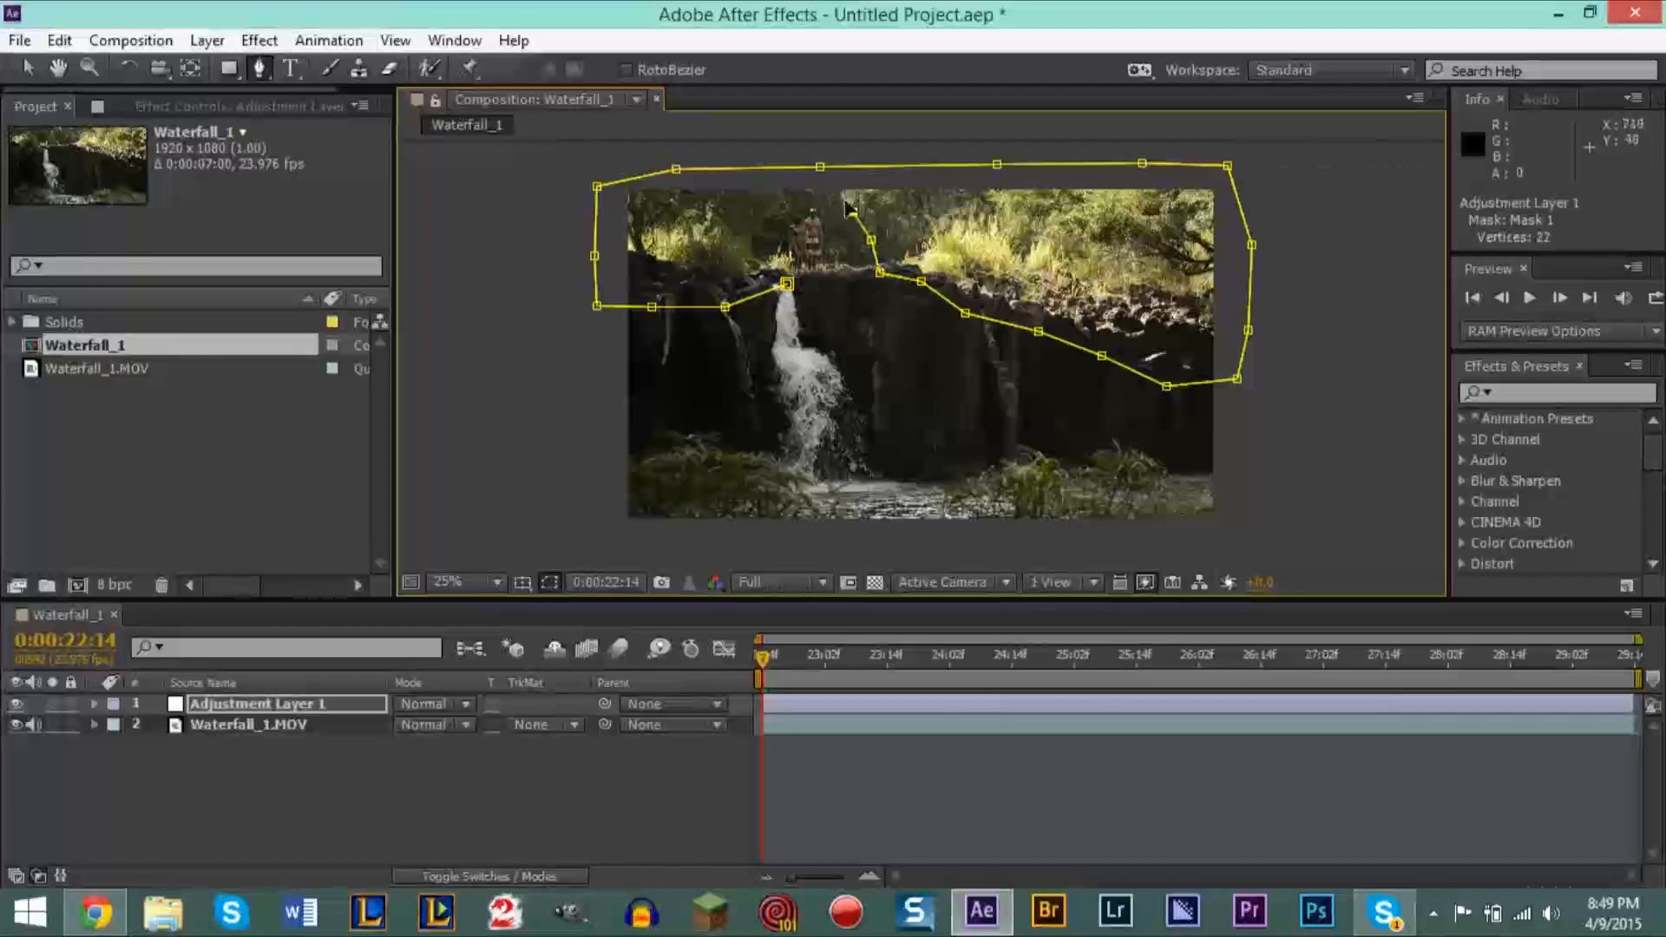
{"action": "left_click", "coordinate": [826, 190]}
{"action": "left_click", "coordinate": [784, 194]}
{"action": "left_click", "coordinate": [776, 237]}
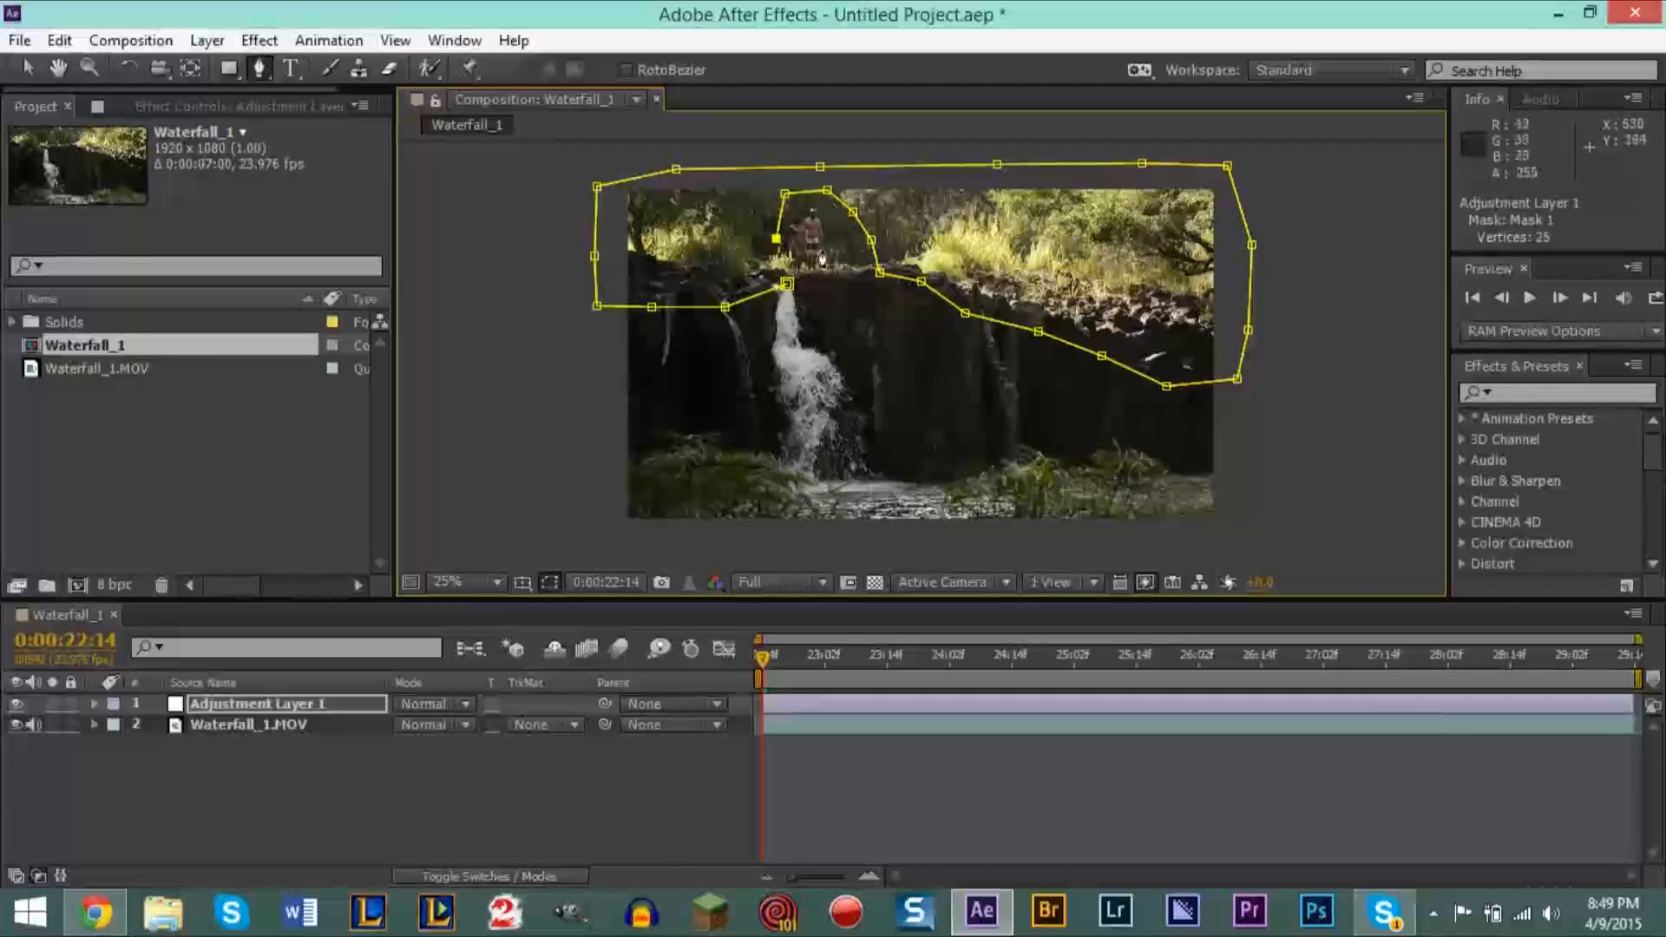
{"action": "left_click", "coordinate": [786, 285]}
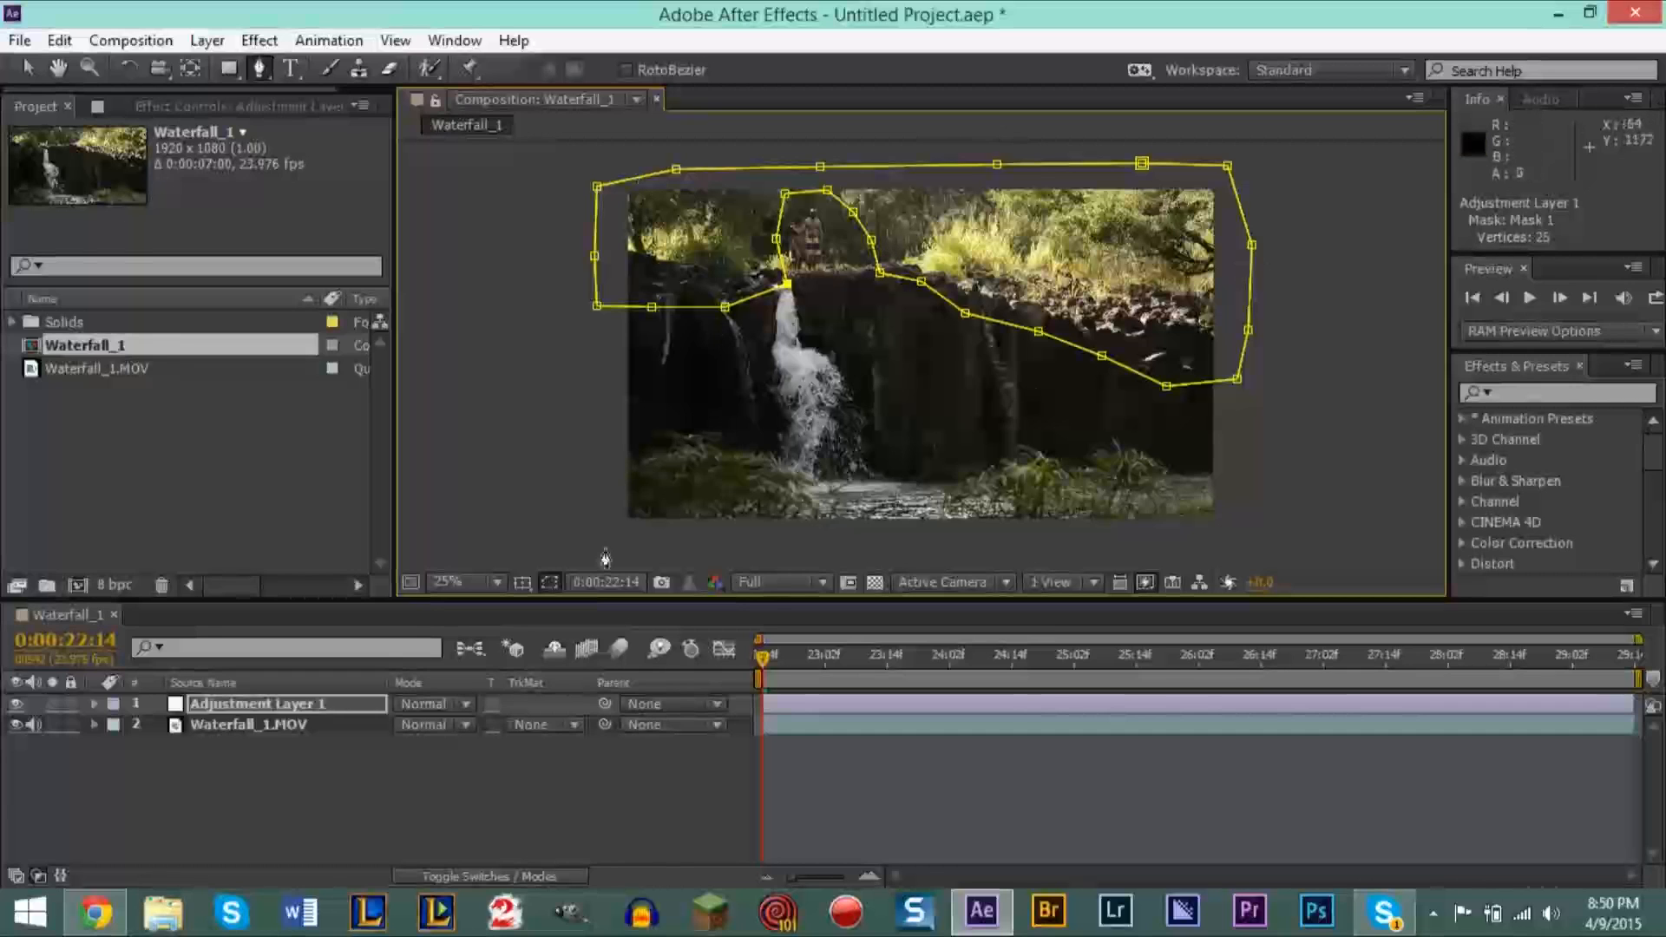
Step: Examine the mask outline around the two people on the ledge at 100% magnification
{"action": "left_click", "coordinate": [467, 584]}
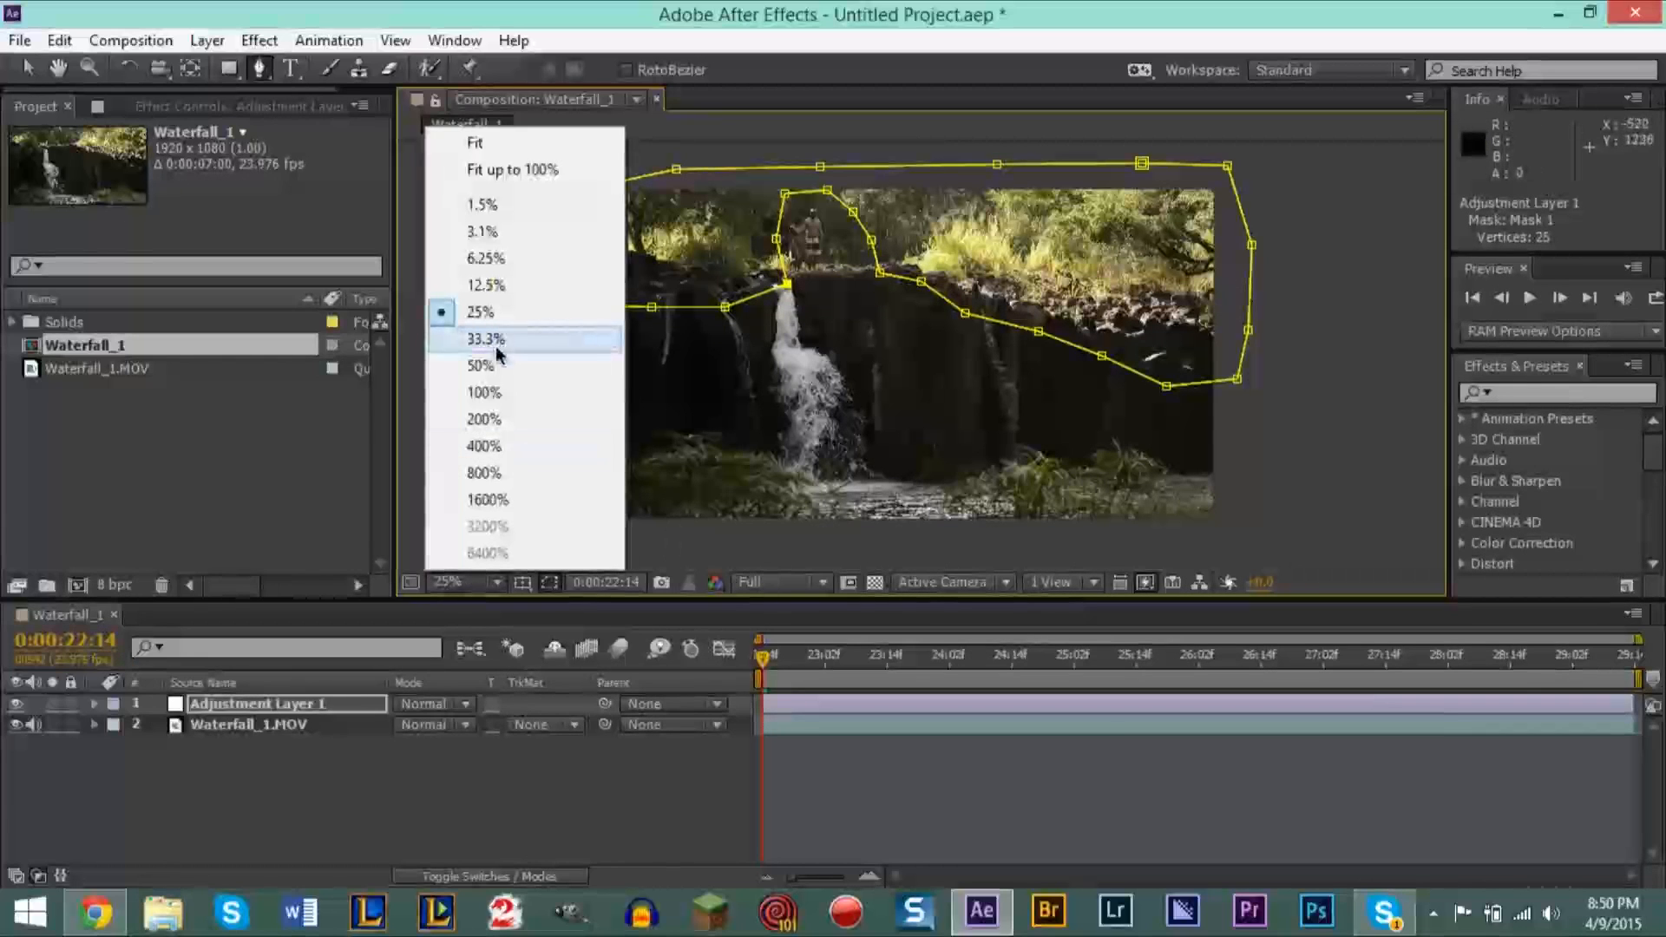
{"action": "left_click", "coordinate": [483, 392]}
{"action": "left_click", "coordinate": [59, 69]}
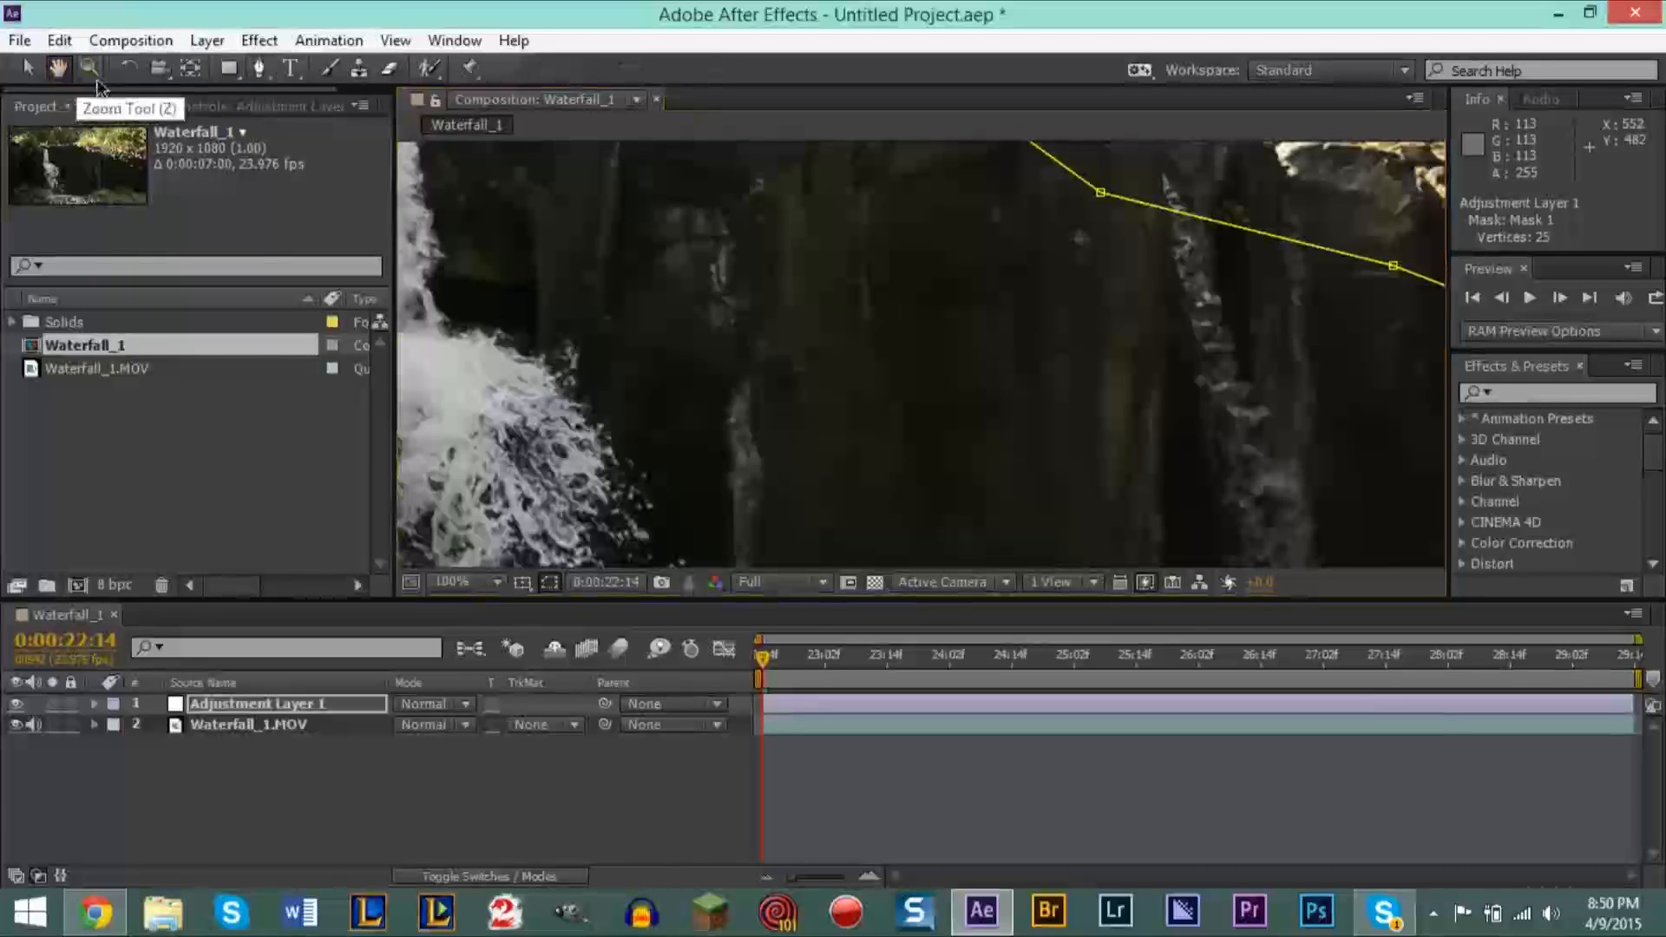
{"action": "left_click_drag", "start_coordinate": [509, 257], "coordinate": [935, 477]}
{"action": "left_click_drag", "start_coordinate": [618, 264], "coordinate": [678, 346]}
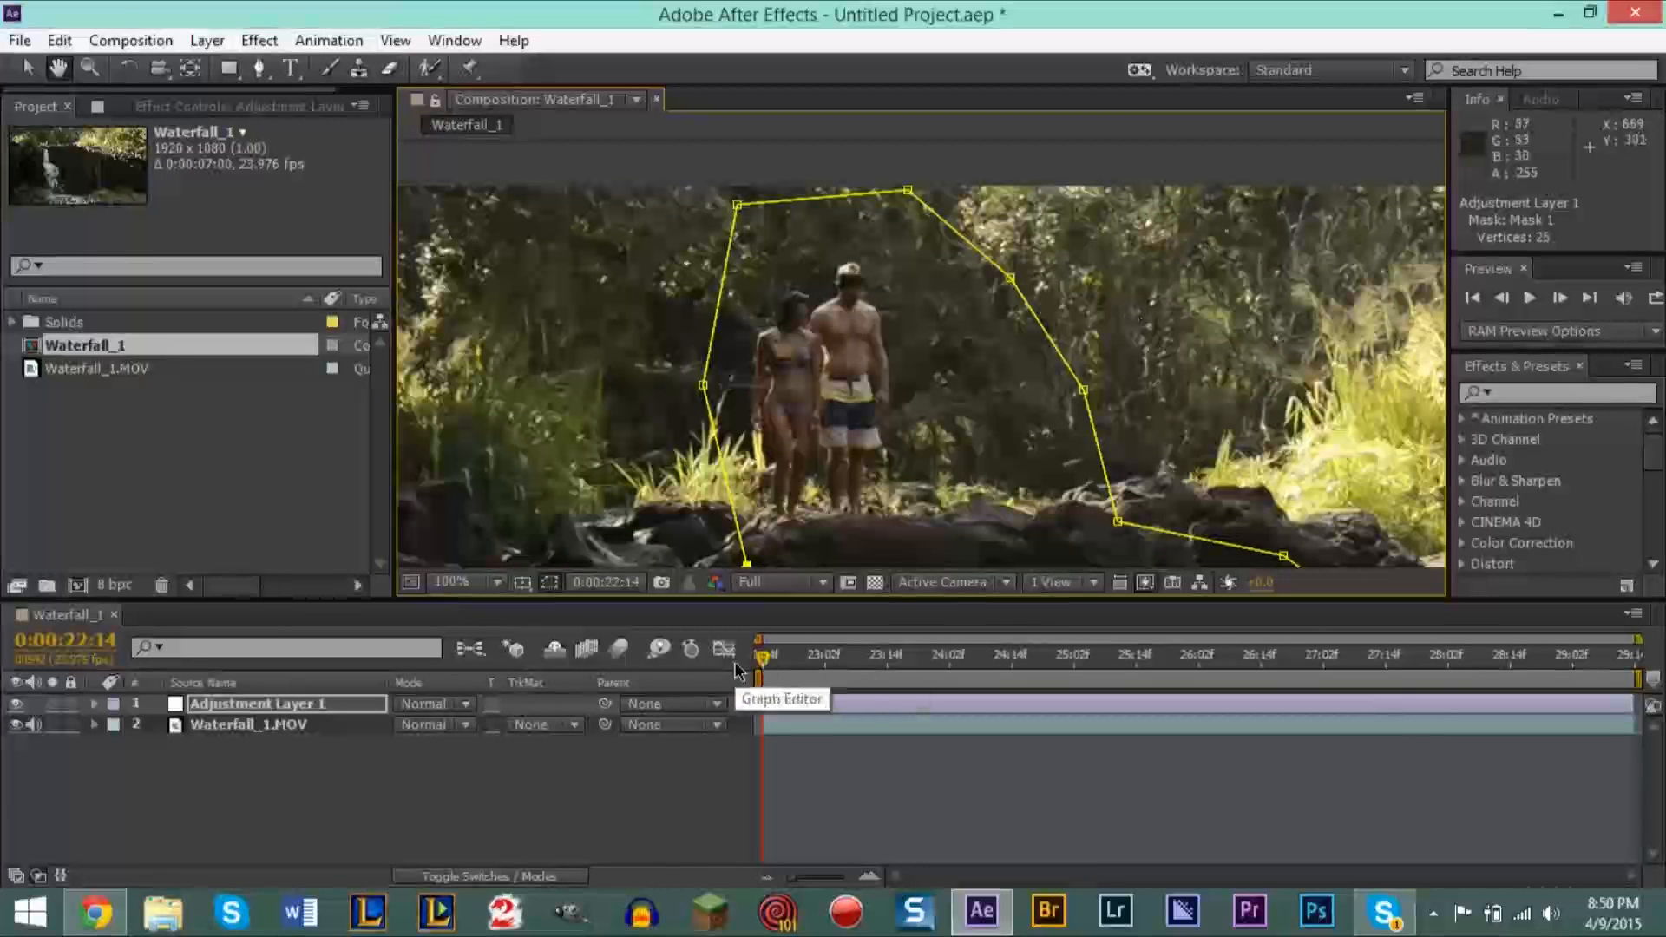
Step: Preview the clip from its start to 0:00:24:04, checking that both people stay inside the mask cutout
{"action": "left_click_drag", "start_coordinate": [763, 664], "coordinate": [748, 665]}
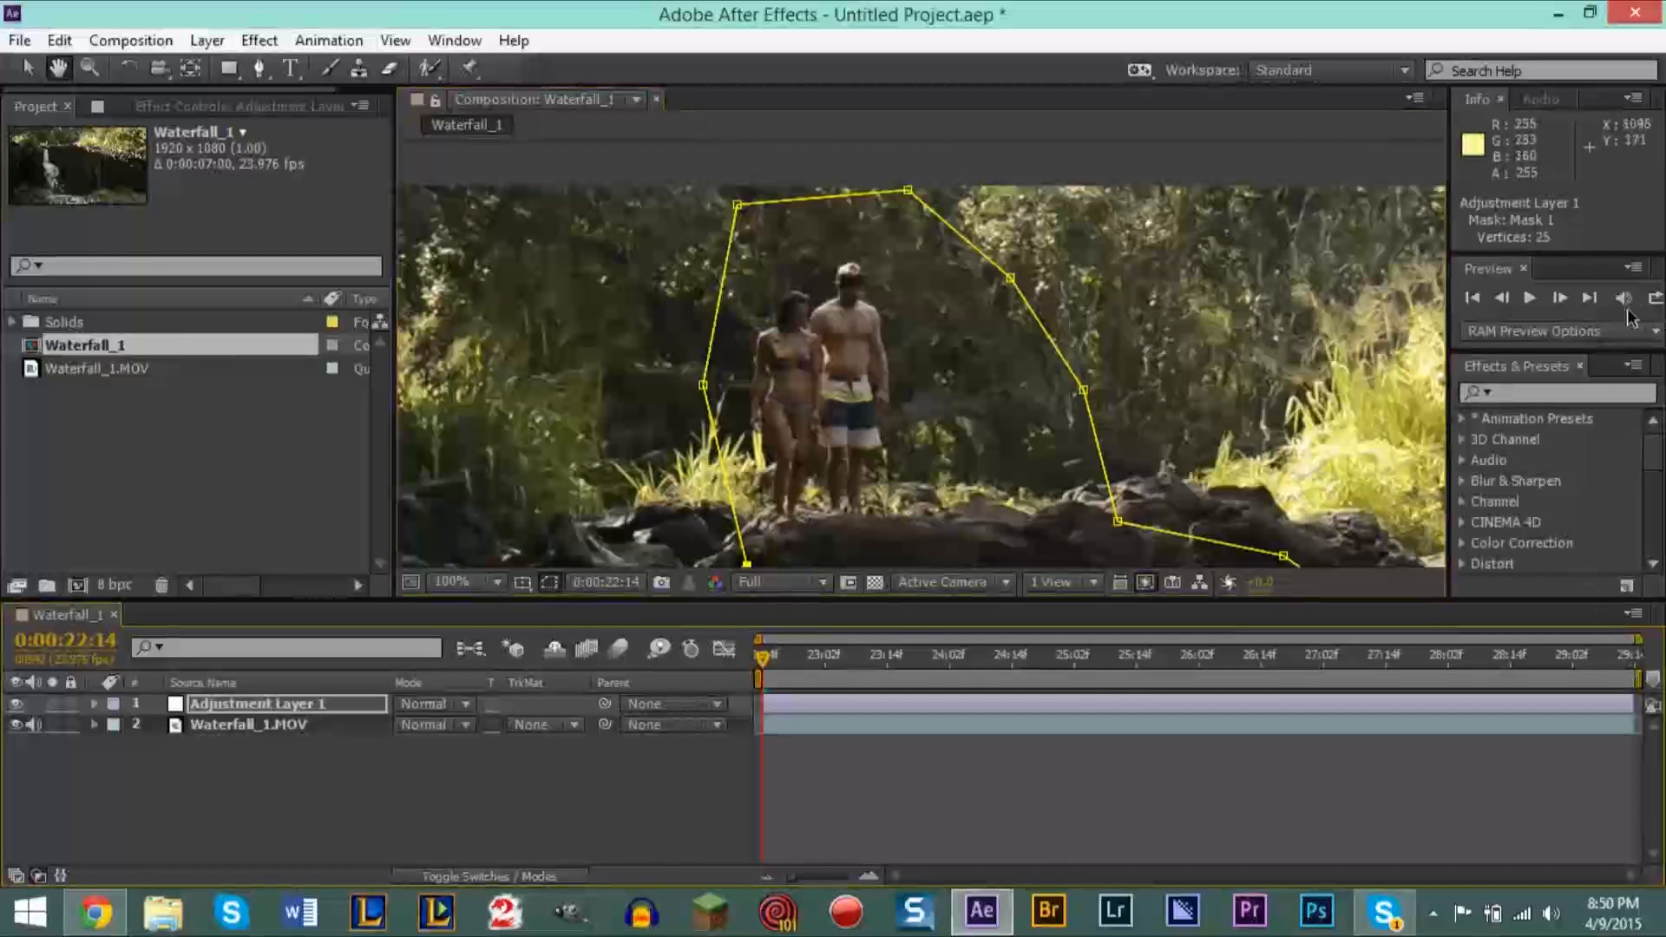
{"action": "key", "text": "space"}
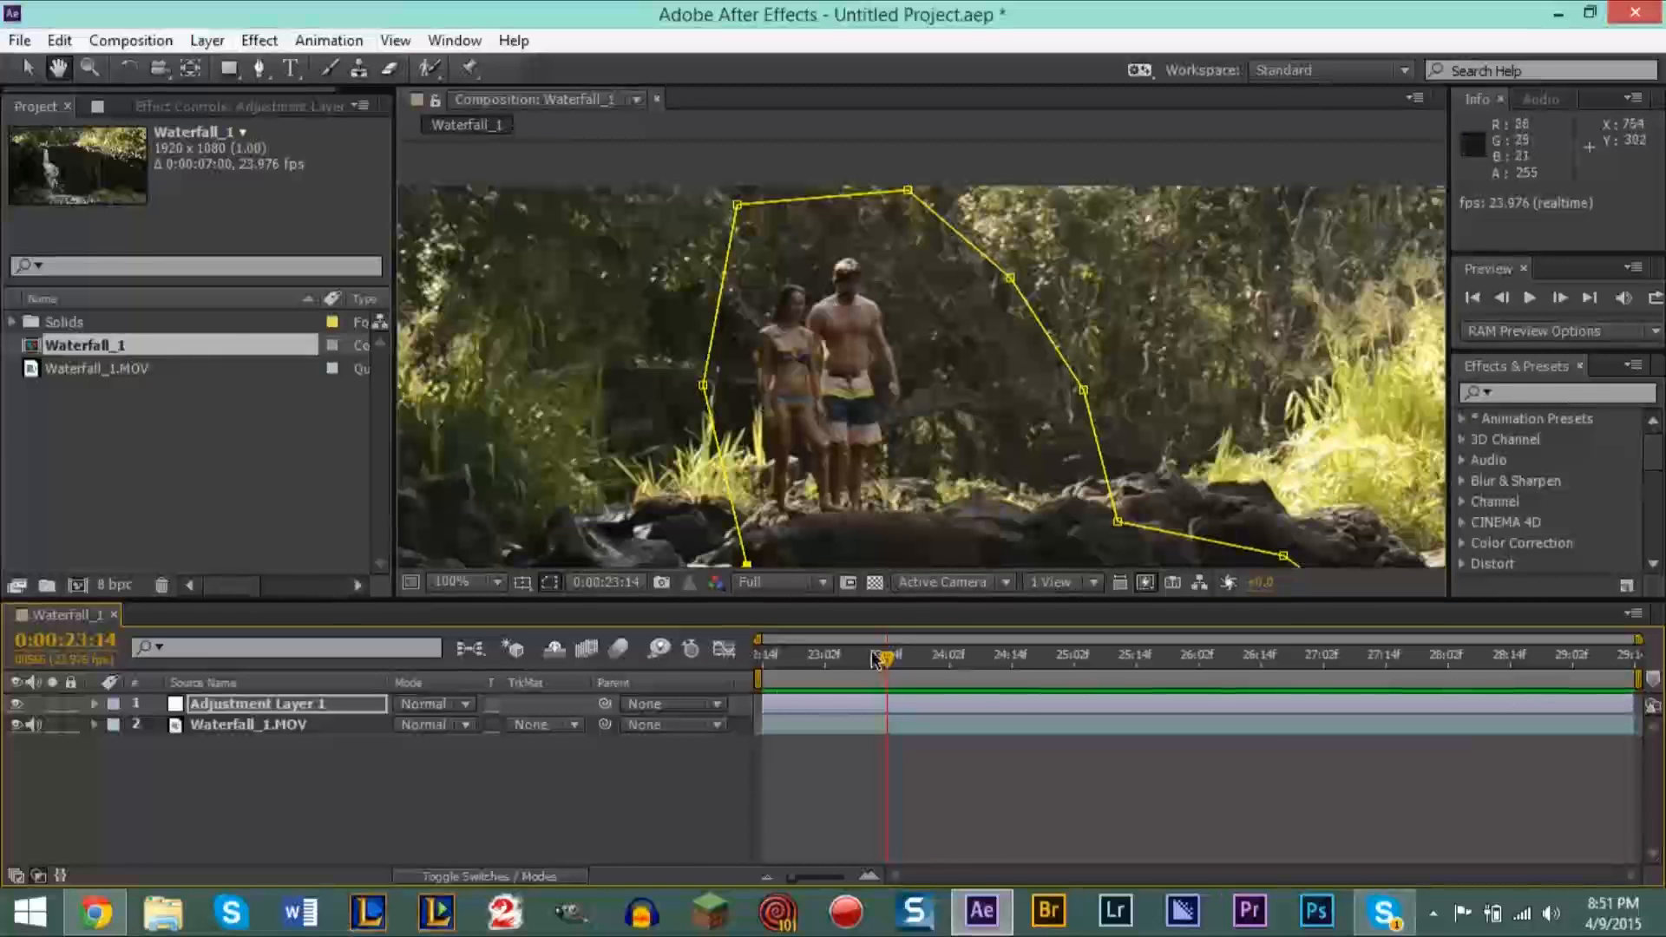
{"action": "left_click_drag", "start_coordinate": [883, 661], "coordinate": [763, 666]}
{"action": "key", "text": "space"}
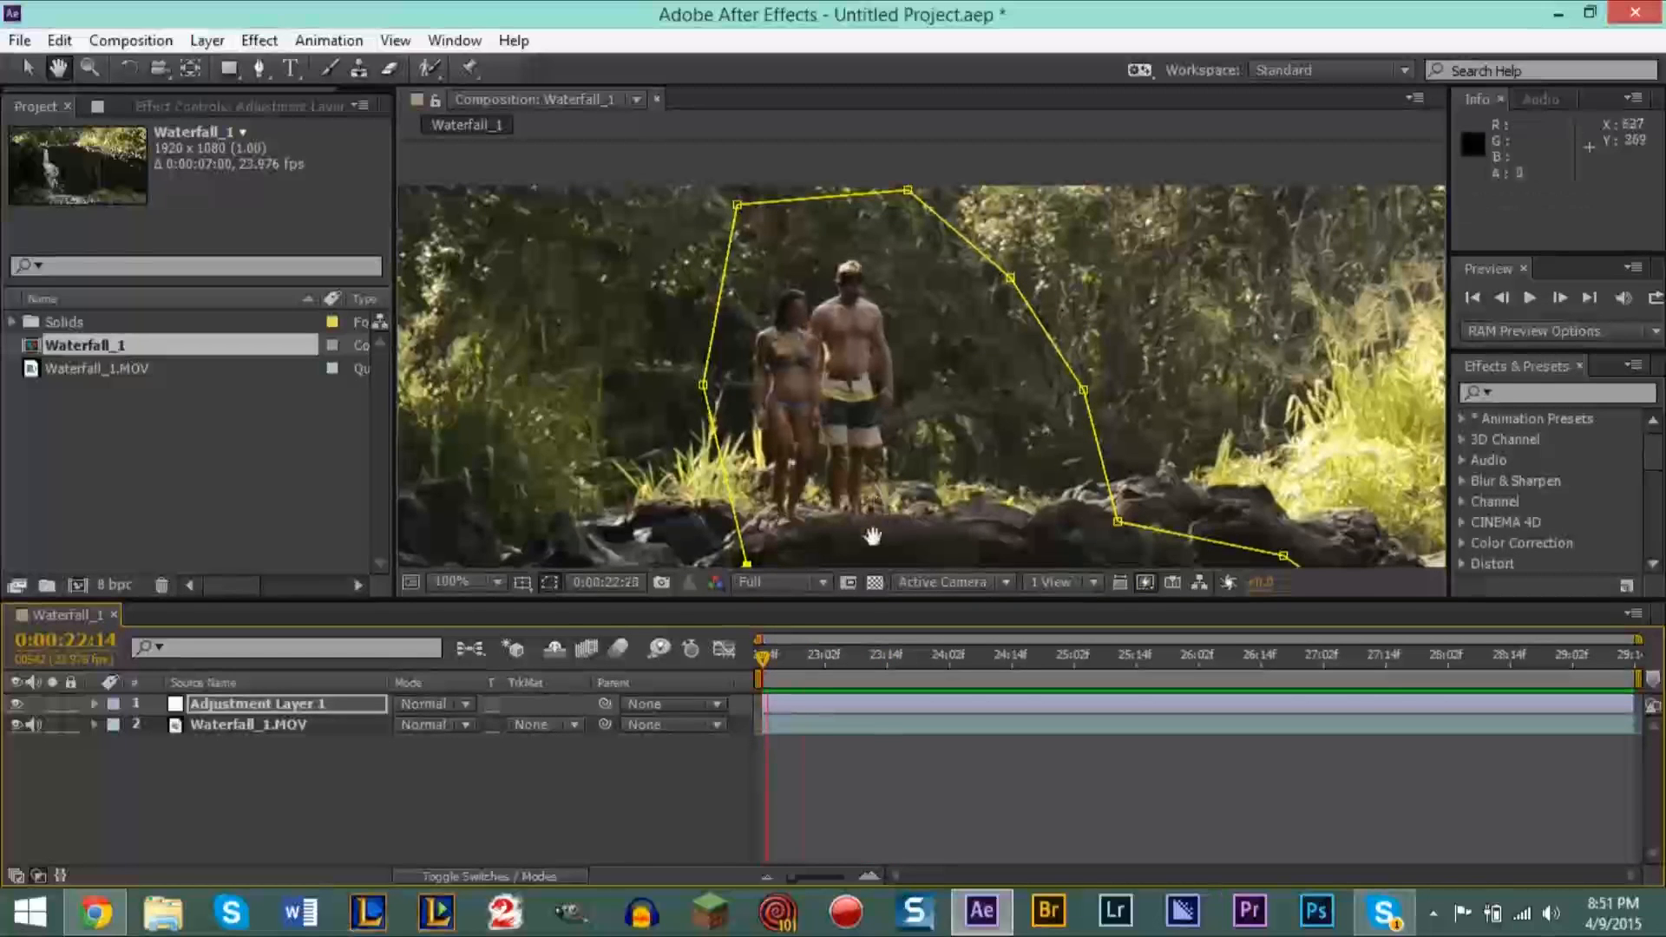
{"action": "key", "text": "Page_Down"}
{"action": "left_click_drag", "start_coordinate": [819, 667], "coordinate": [960, 670]}
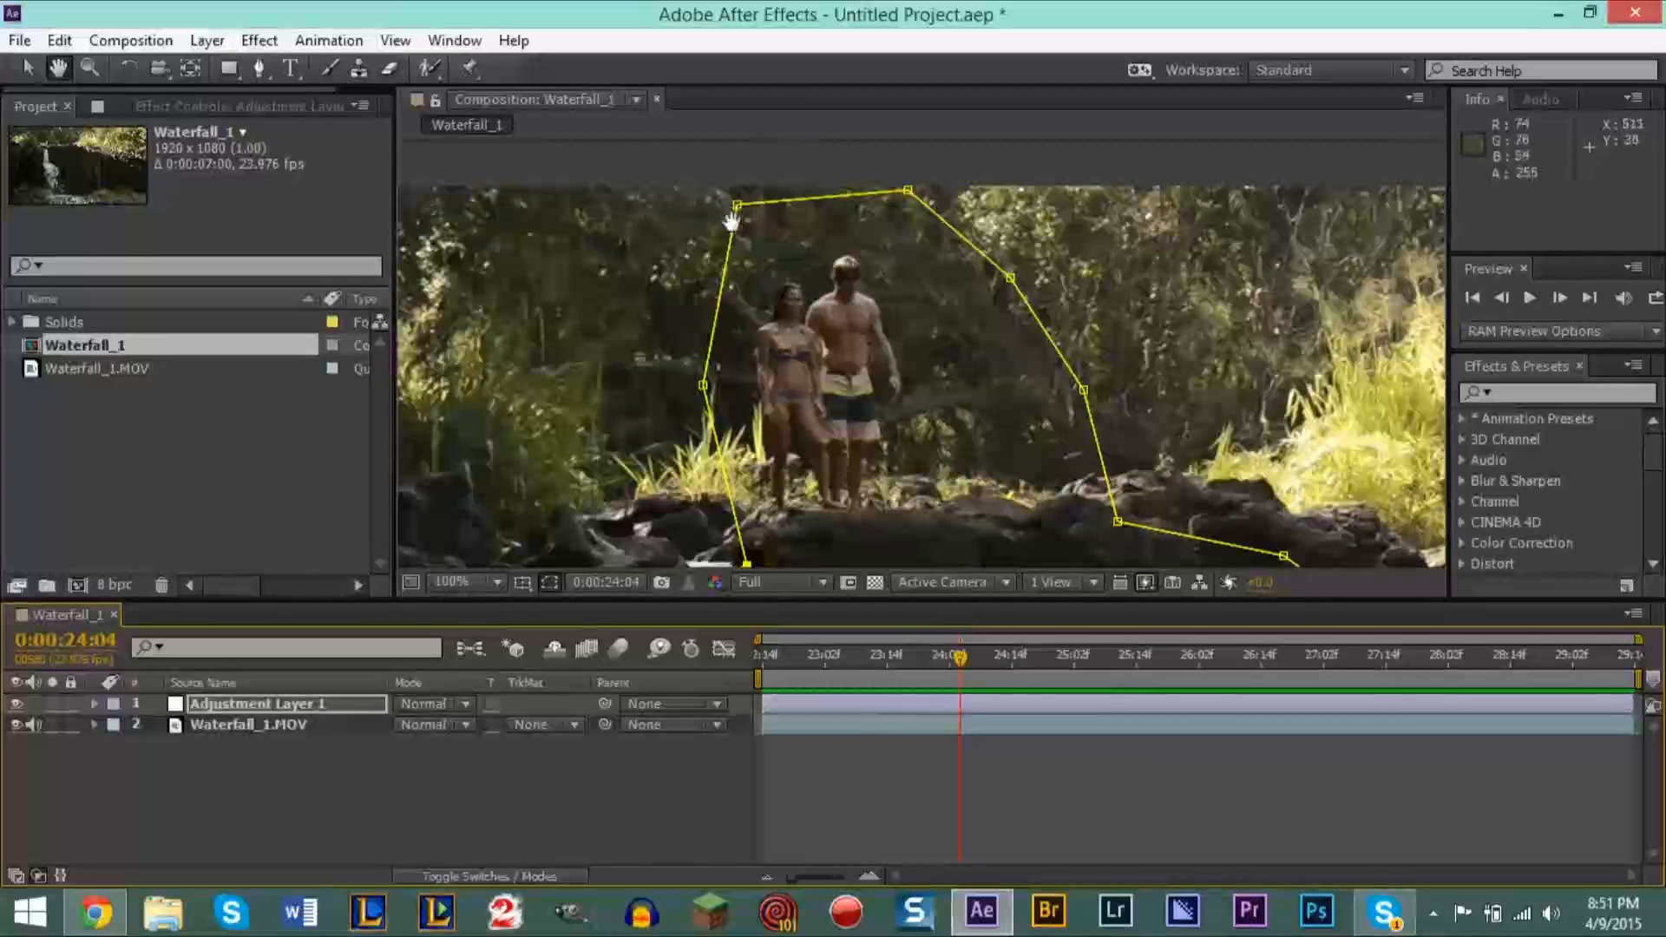
Step: At 0:00:24:04, lower the two top vertices of the mask cutout closer to the people's heads
{"action": "left_click", "coordinate": [21, 73]}
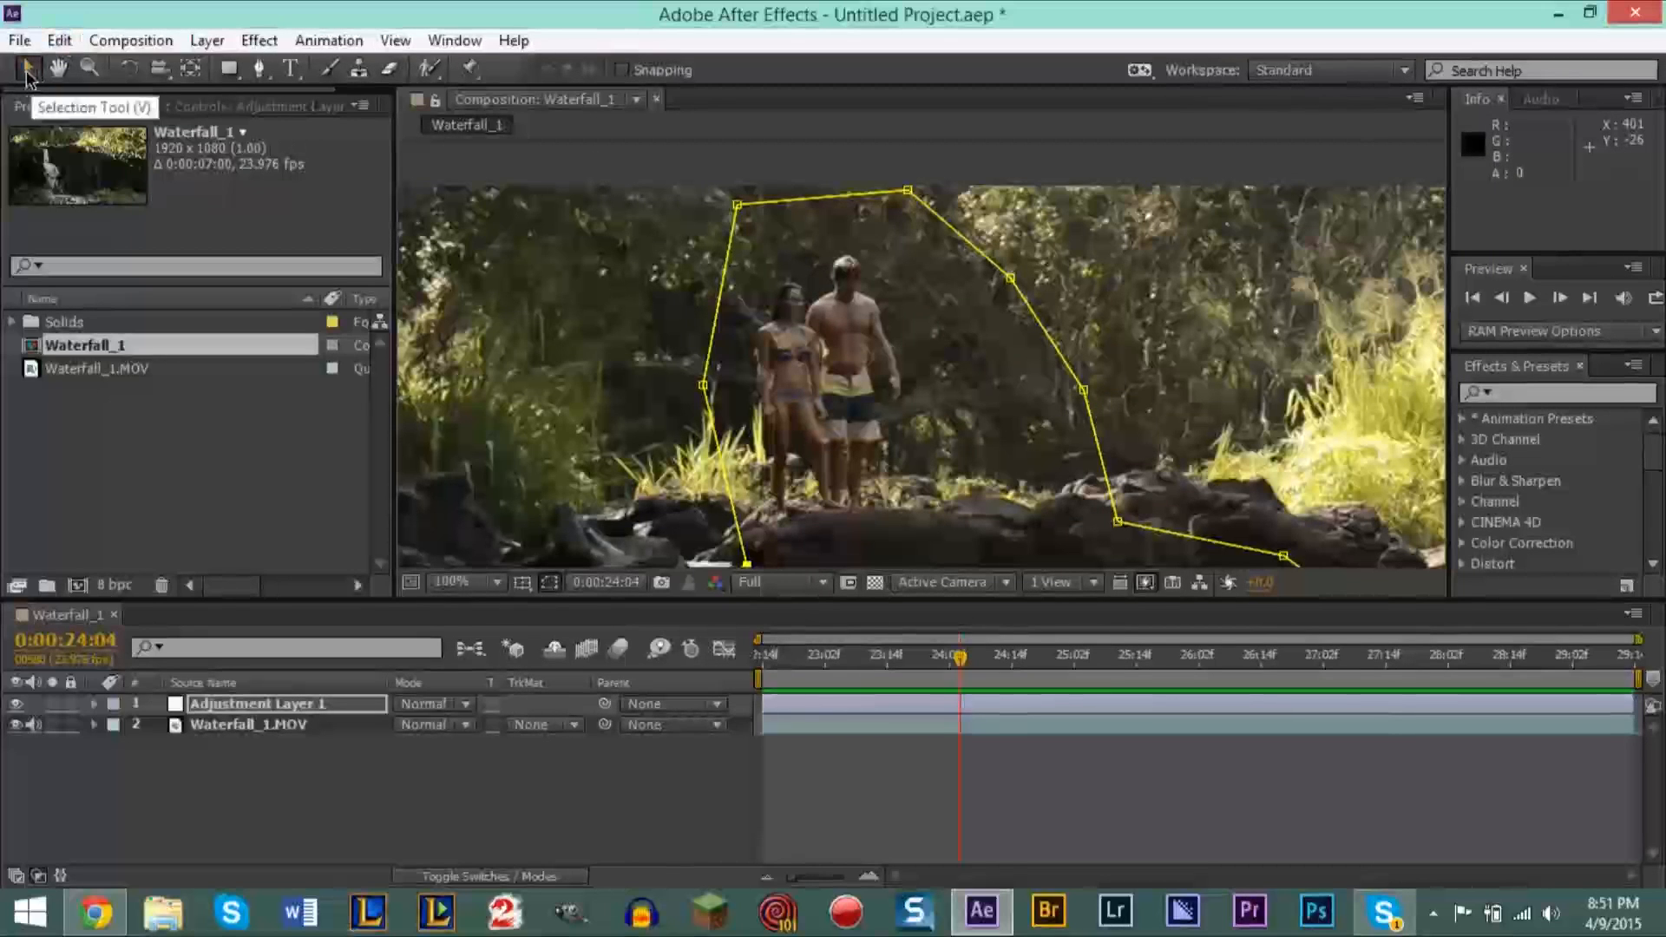
{"action": "left_click_drag", "start_coordinate": [737, 206], "coordinate": [741, 237]}
{"action": "left_click_drag", "start_coordinate": [907, 191], "coordinate": [908, 236]}
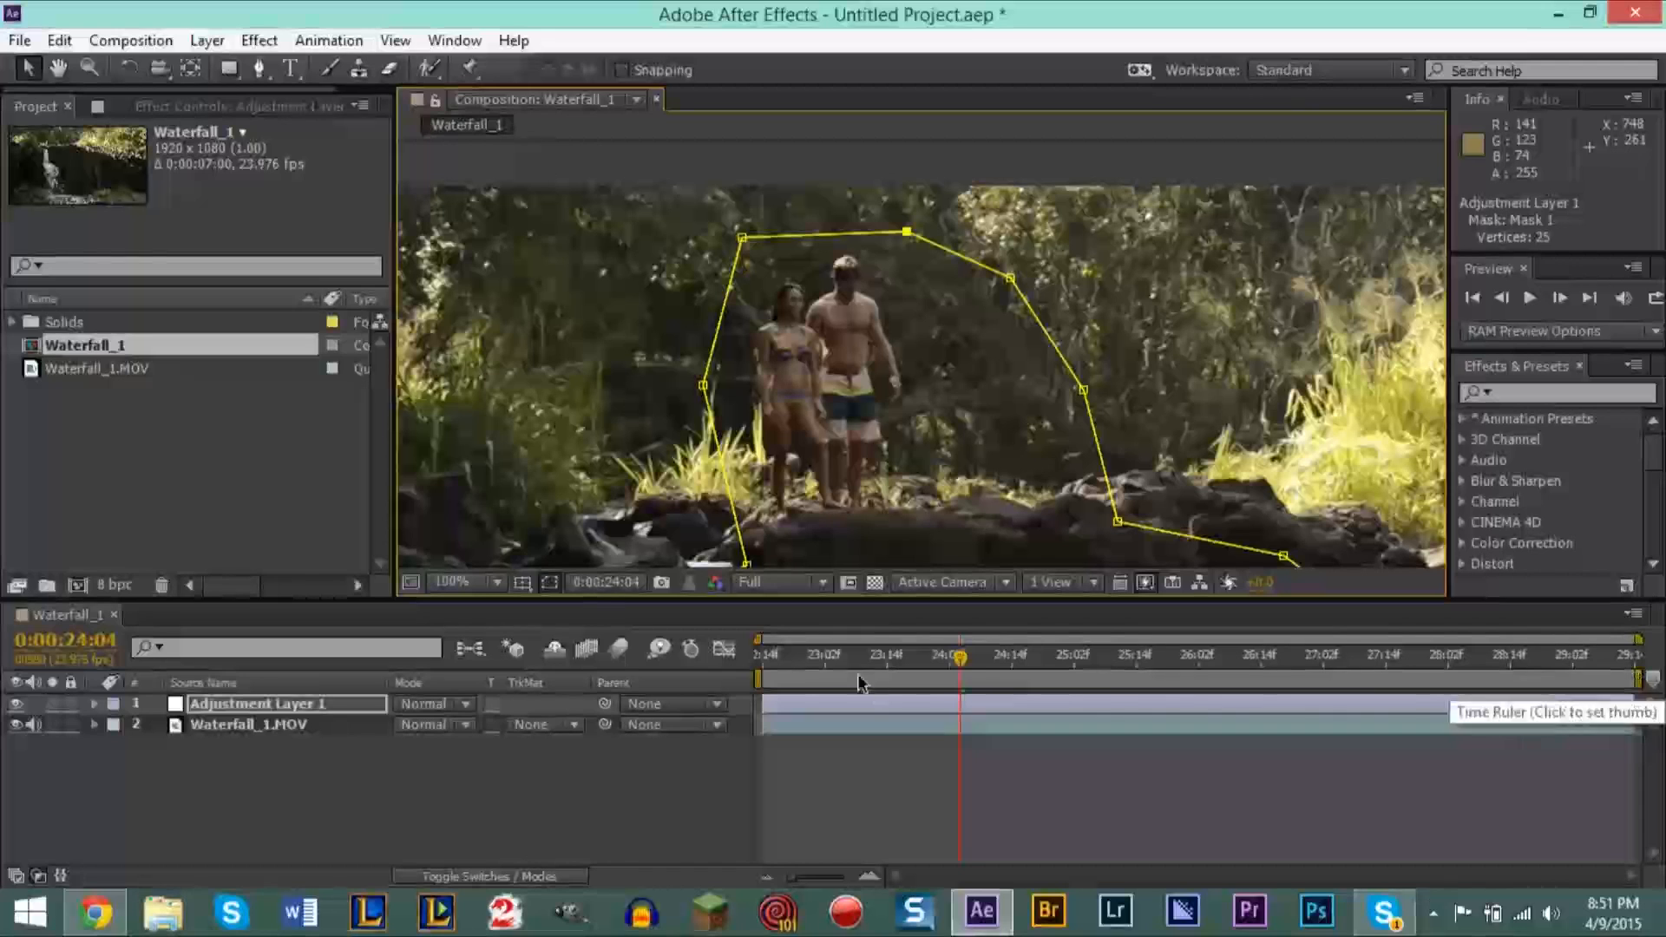
Step: Set the work area to start at 0:00:25:07 with a duration of 0:00:01:11, and preview the jump against the mask
{"action": "left_click_drag", "start_coordinate": [762, 681], "coordinate": [830, 685]}
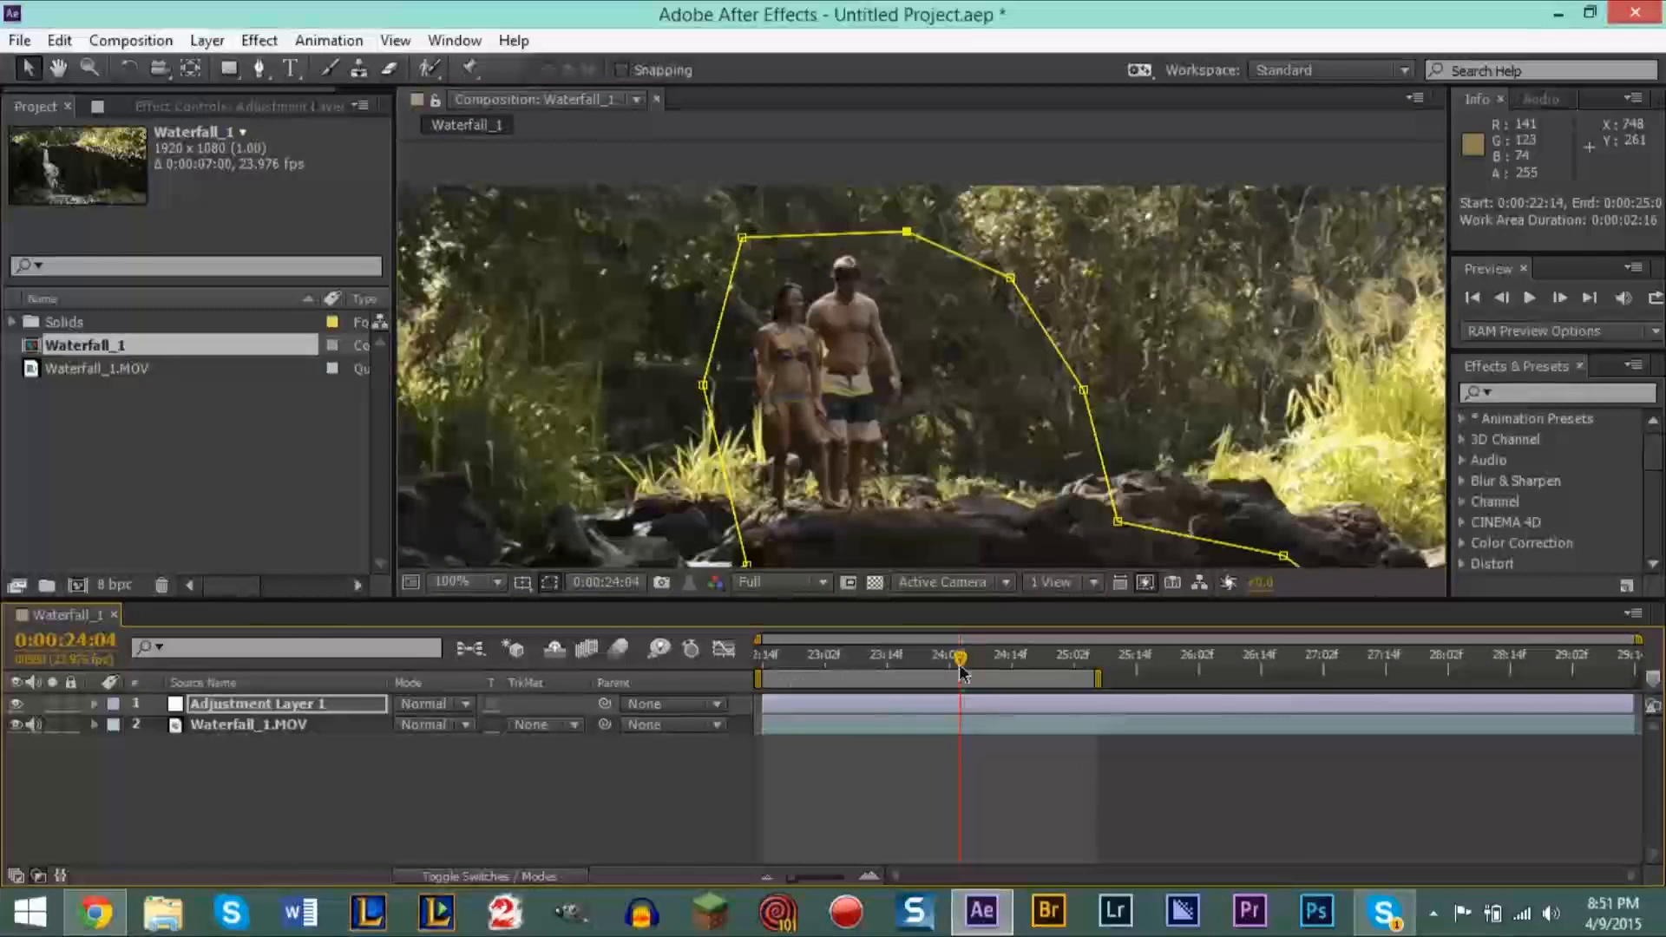
{"action": "left_click_drag", "start_coordinate": [962, 662], "coordinate": [1152, 688]}
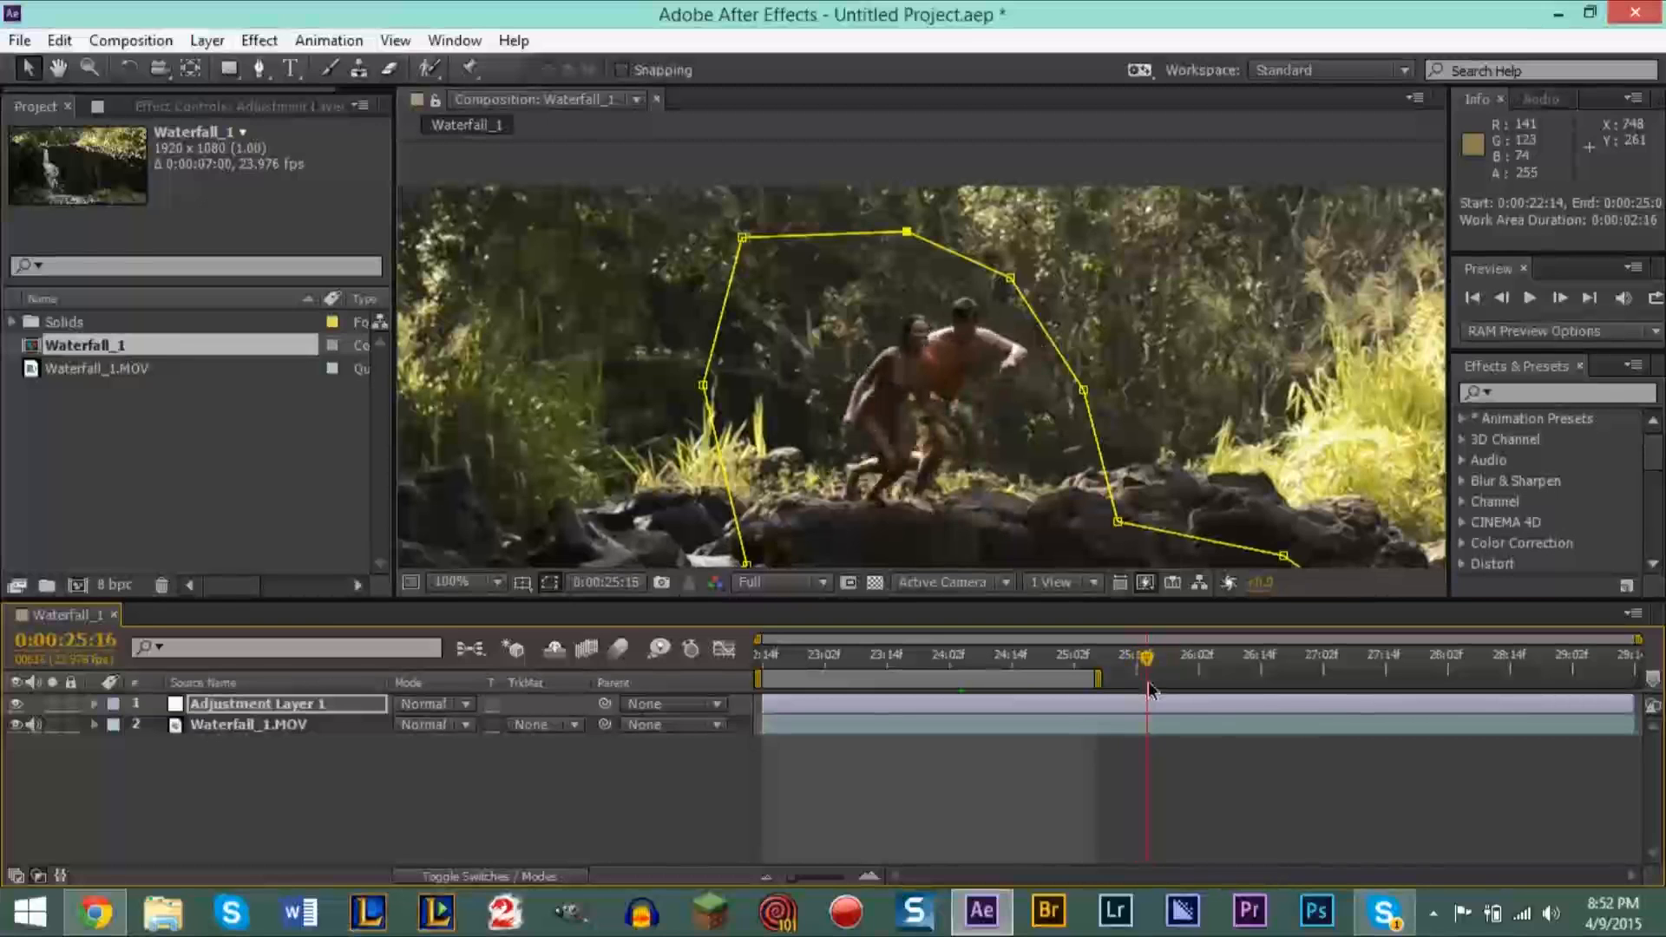
{"action": "left_click_drag", "start_coordinate": [894, 677], "coordinate": [1232, 700]}
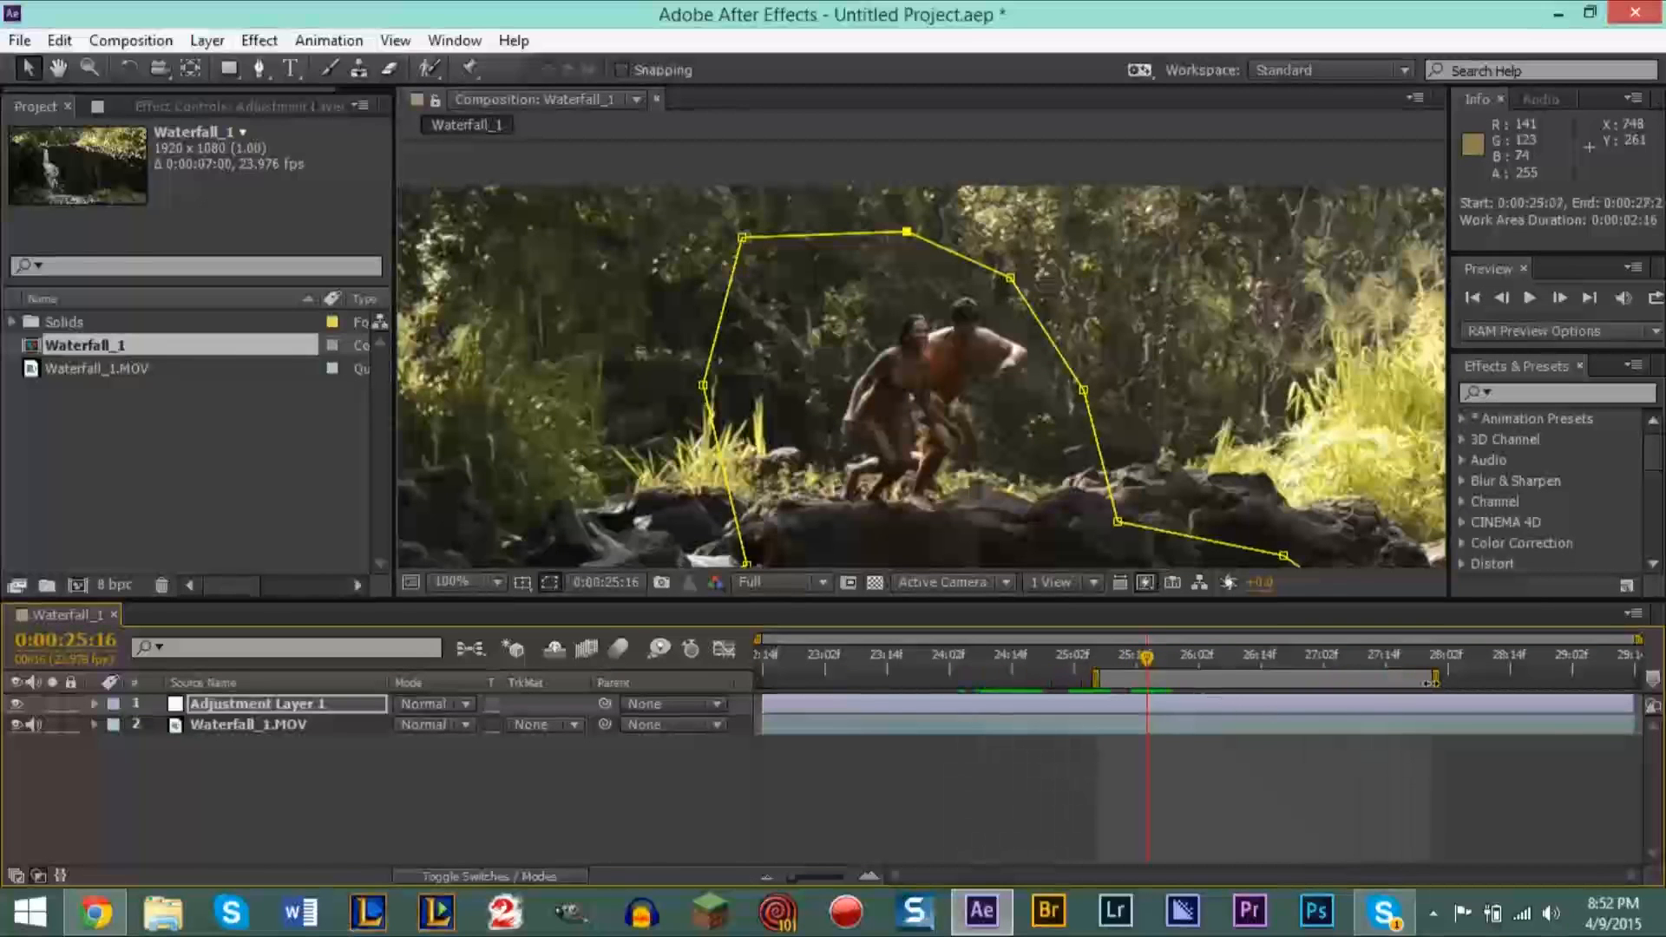
{"action": "left_click_drag", "start_coordinate": [1414, 687], "coordinate": [1285, 690]}
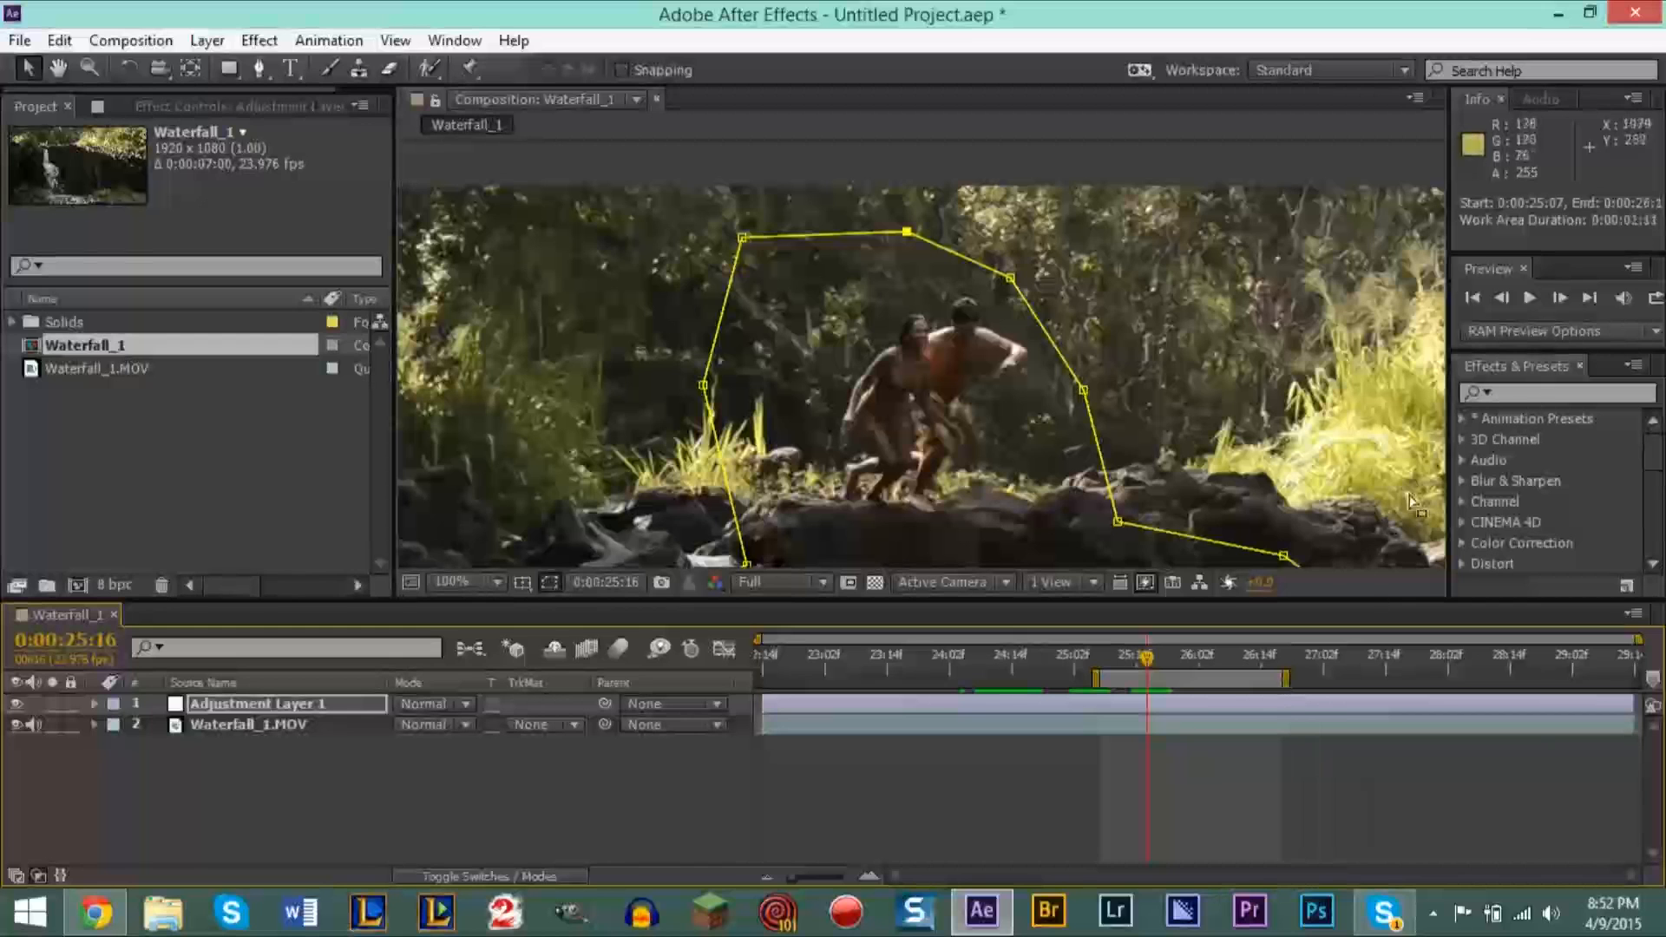
{"action": "key", "text": "space"}
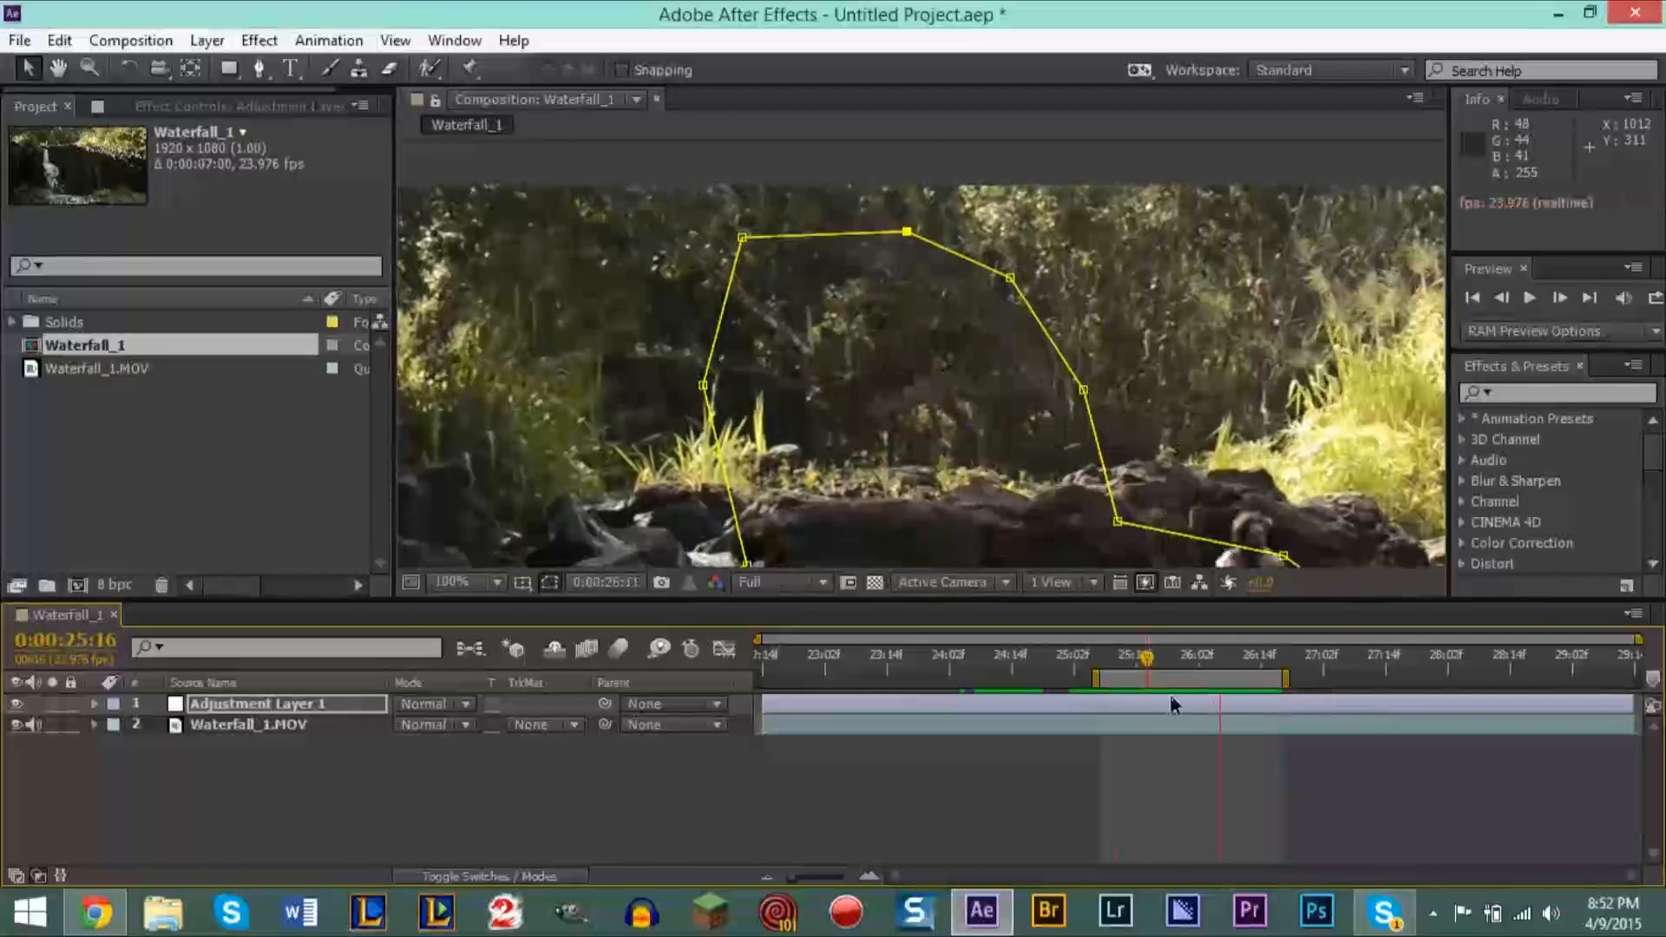
{"action": "key", "text": "space"}
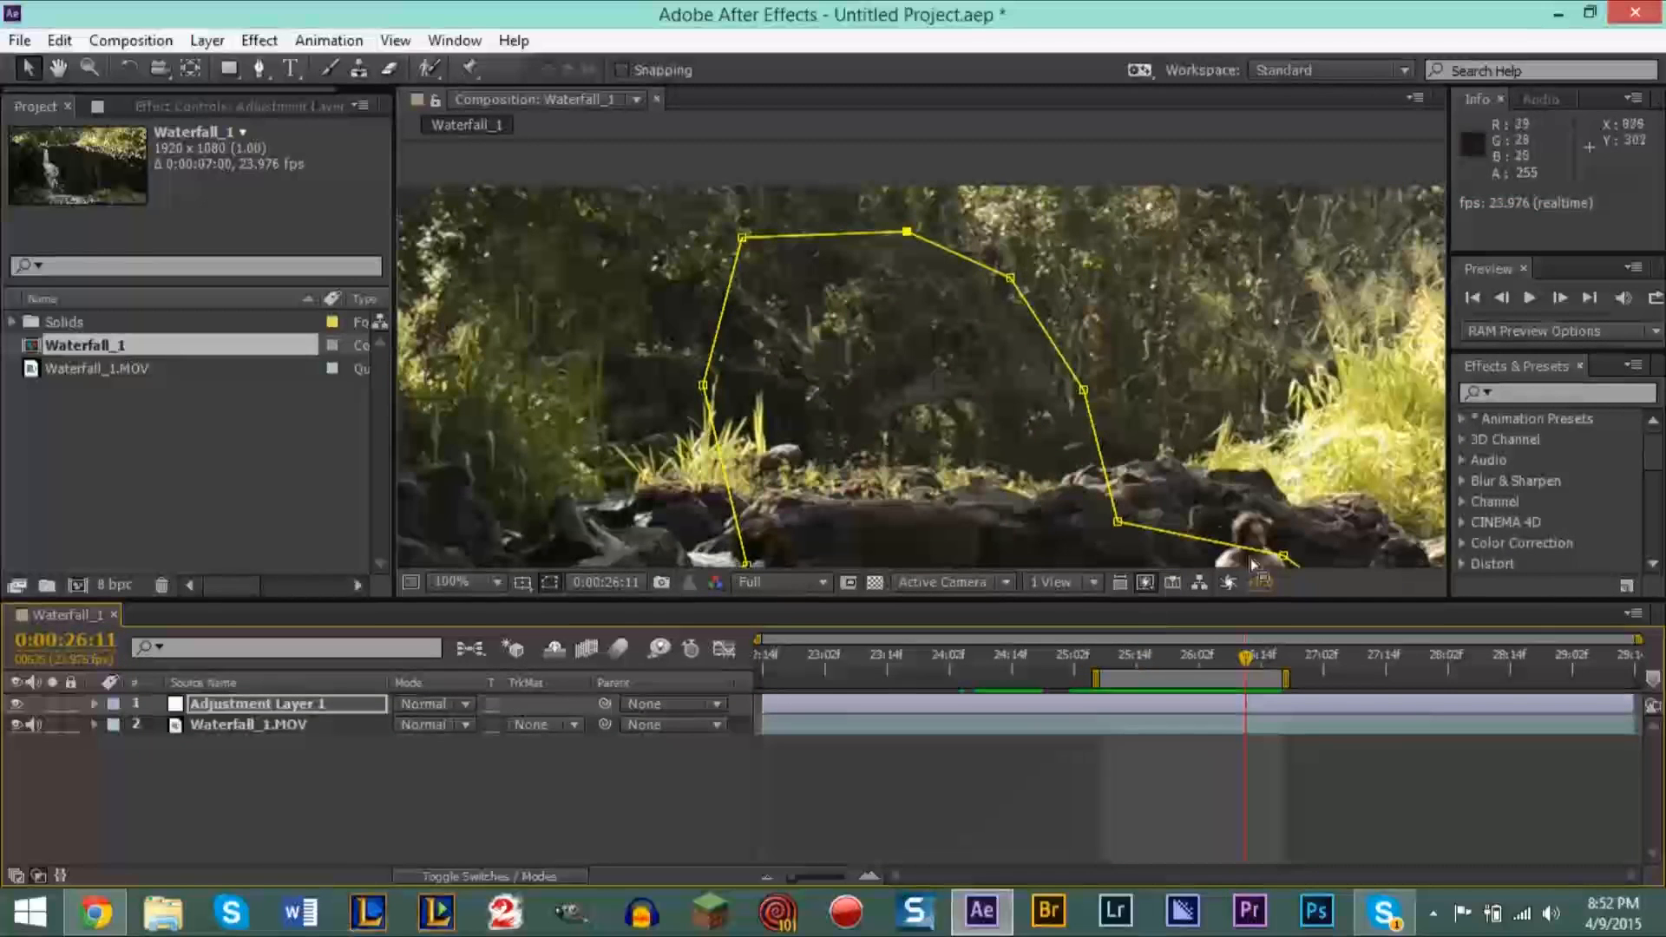
Step: At 0:00:26:03, move three vertices on the cutout's right side outward to clear both jumping people from the mask
{"action": "left_click", "coordinate": [67, 70]}
{"action": "left_click_drag", "start_coordinate": [825, 354], "coordinate": [747, 258]}
{"action": "left_click_drag", "start_coordinate": [1245, 660], "coordinate": [1204, 656]}
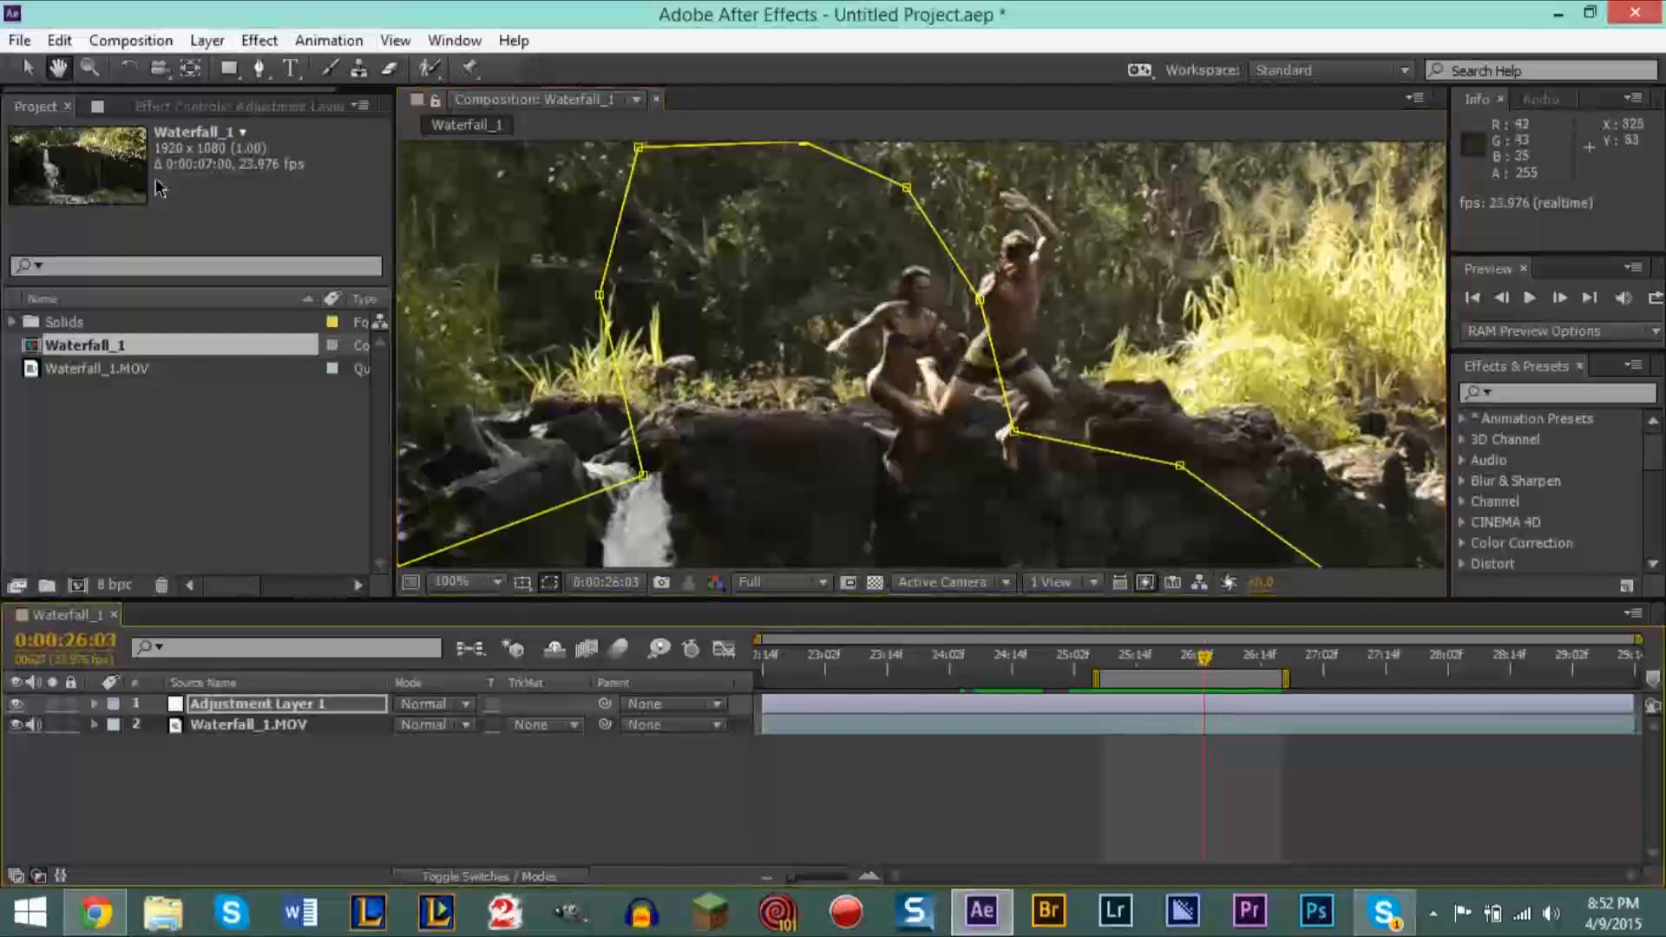
{"action": "left_click", "coordinate": [26, 69]}
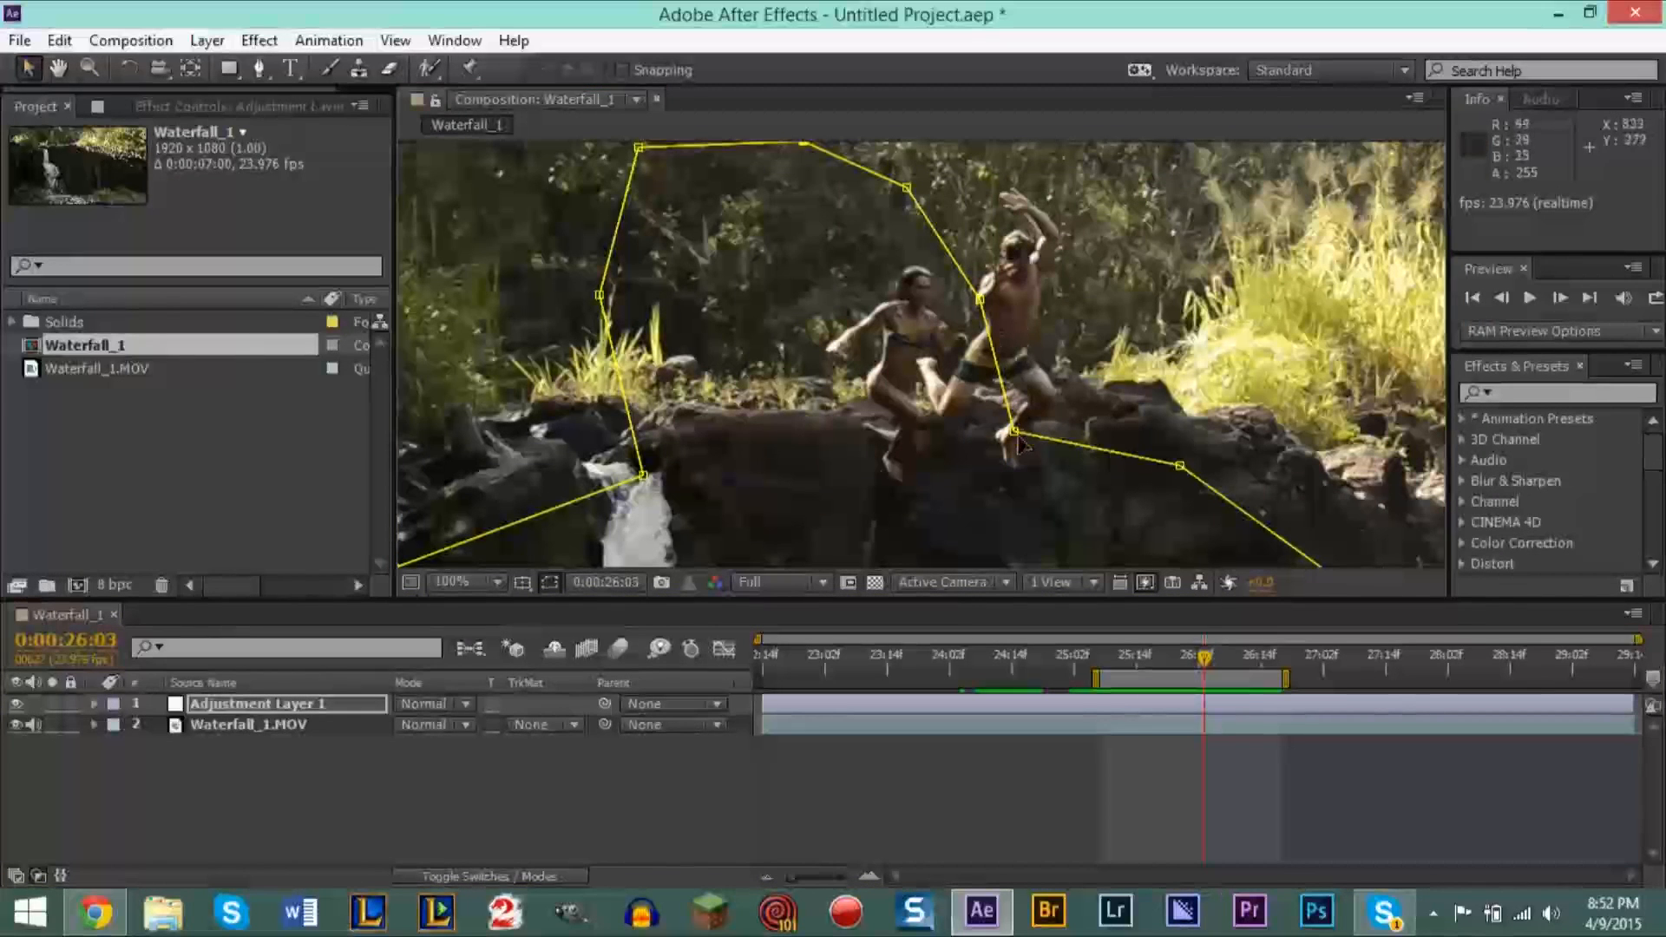
{"action": "left_click_drag", "start_coordinate": [1013, 432], "coordinate": [1089, 386]}
{"action": "left_click_drag", "start_coordinate": [980, 300], "coordinate": [1067, 209]}
{"action": "left_click_drag", "start_coordinate": [908, 188], "coordinate": [937, 160]}
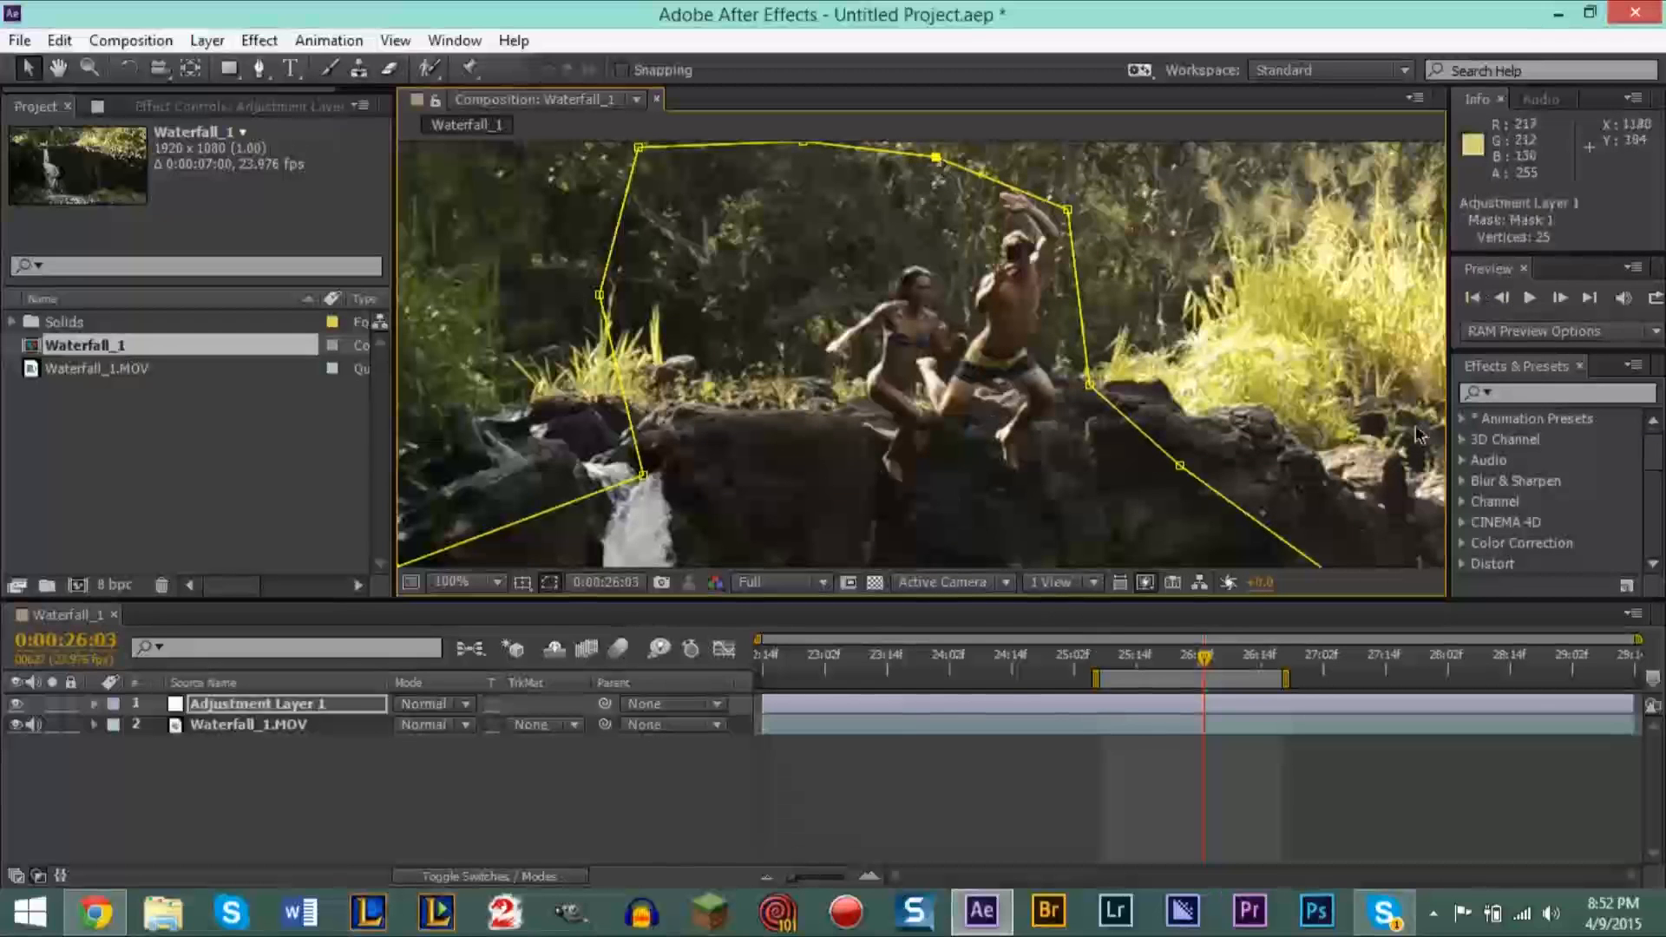
Step: Preview the jump, and at 0:00:26:05 widen the cutout's right side around the man's raised arm by moving two vertices
{"action": "key", "text": "space"}
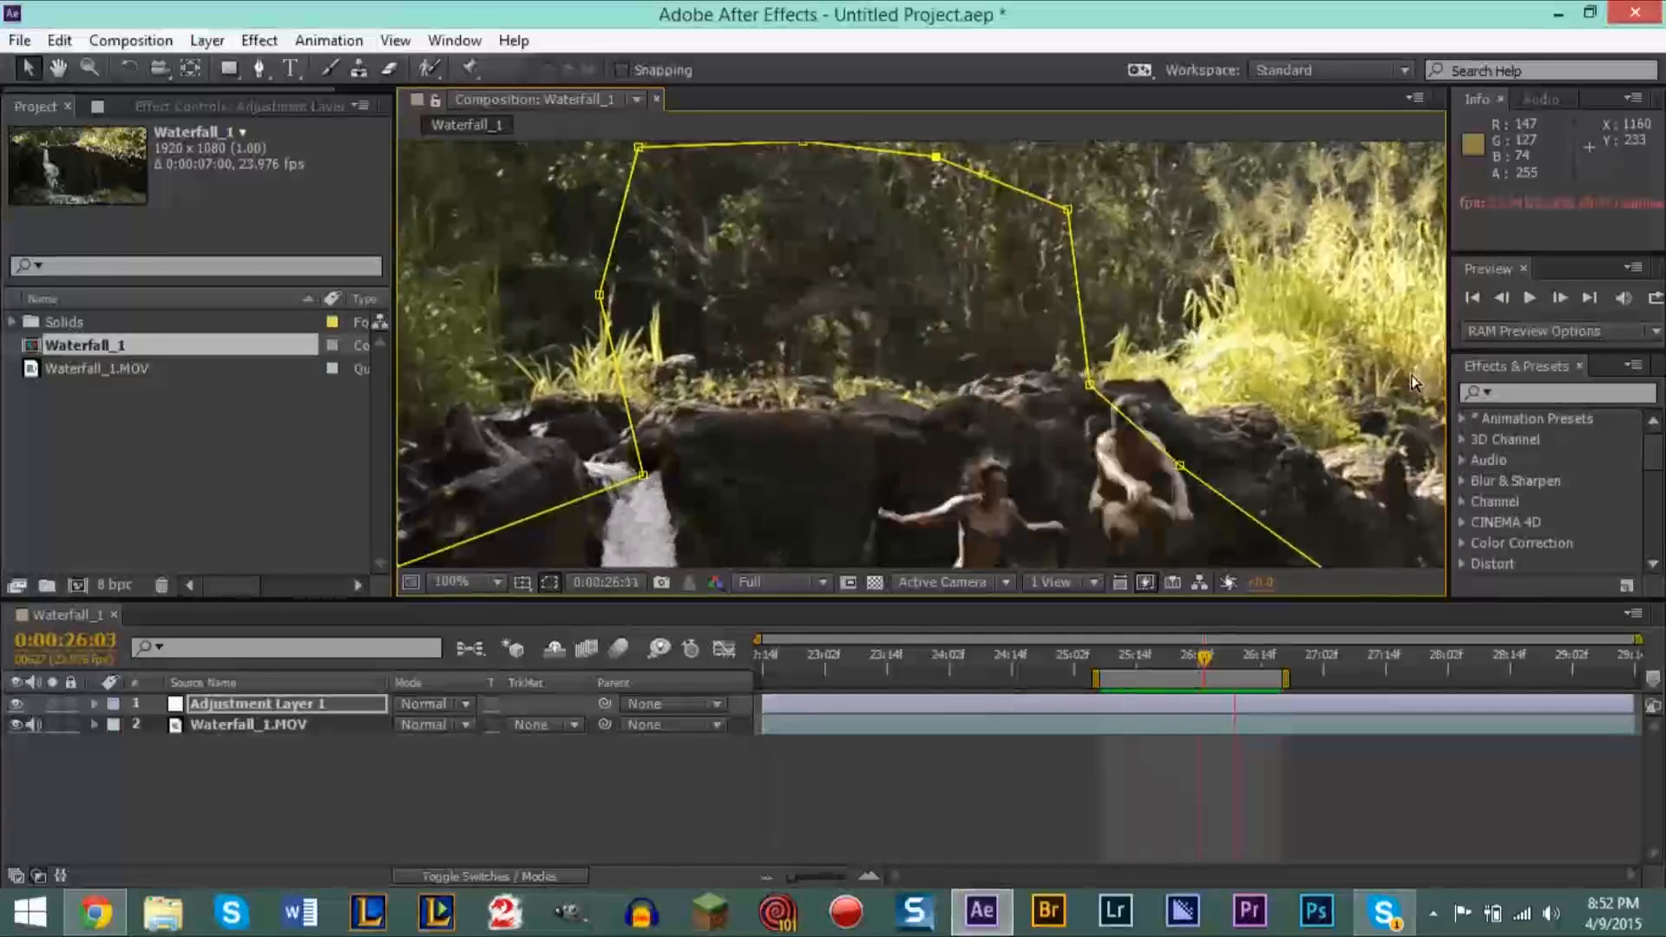
{"action": "left_click_drag", "start_coordinate": [1266, 664], "coordinate": [1220, 710]}
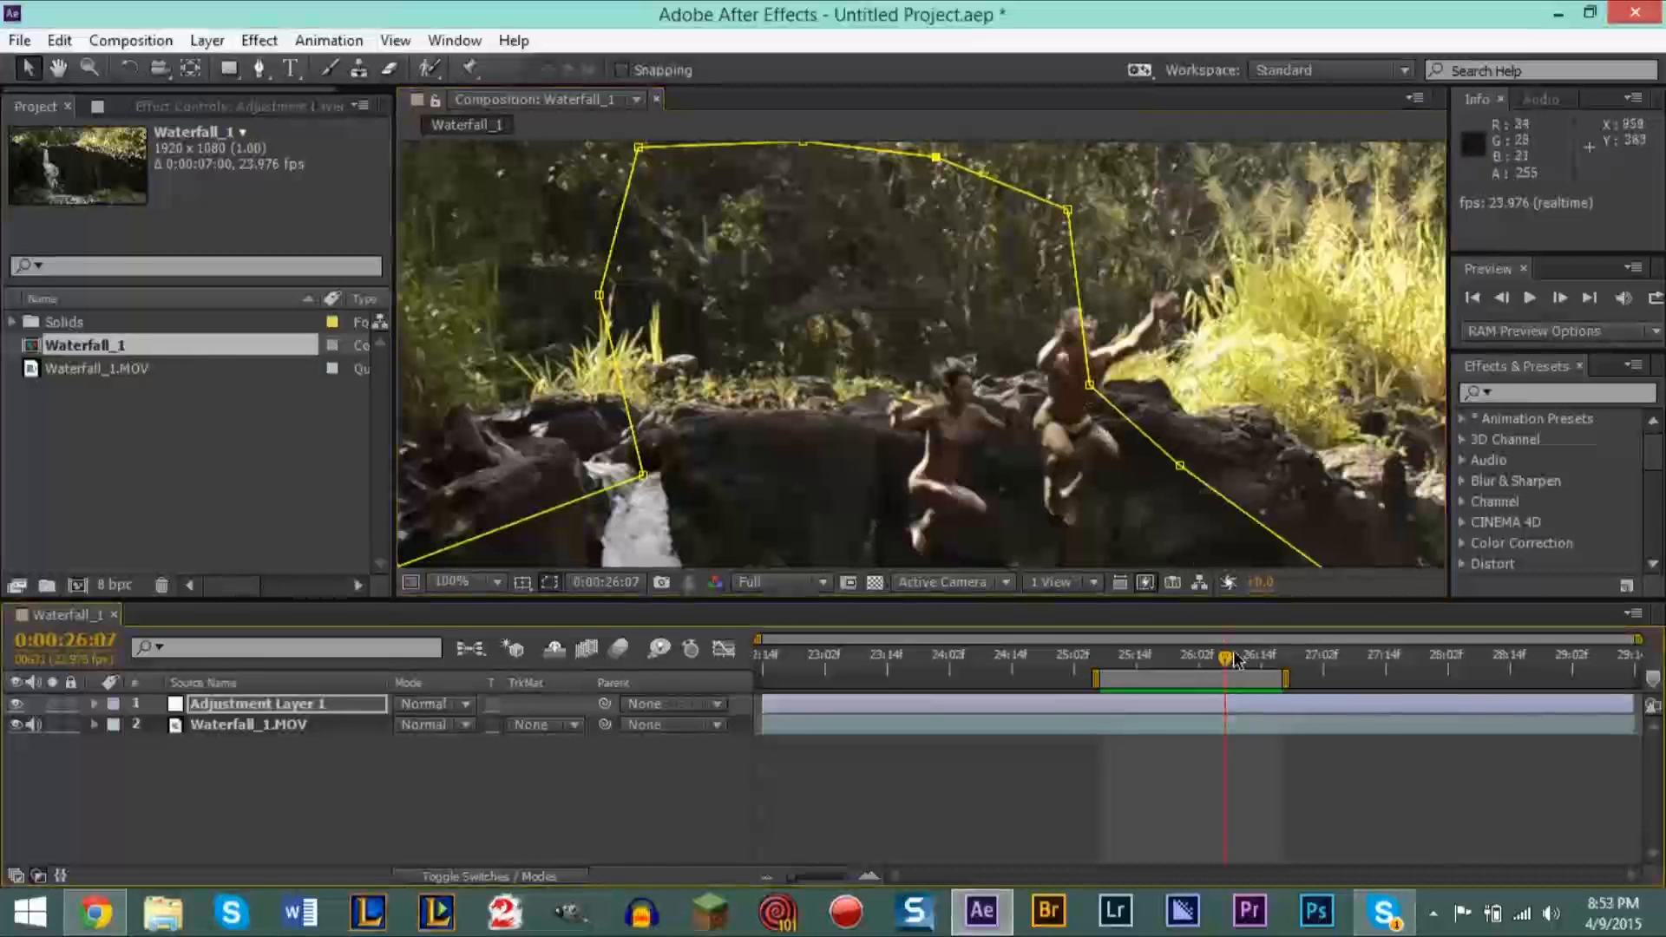
{"action": "left_click_drag", "start_coordinate": [1224, 663], "coordinate": [1213, 664]}
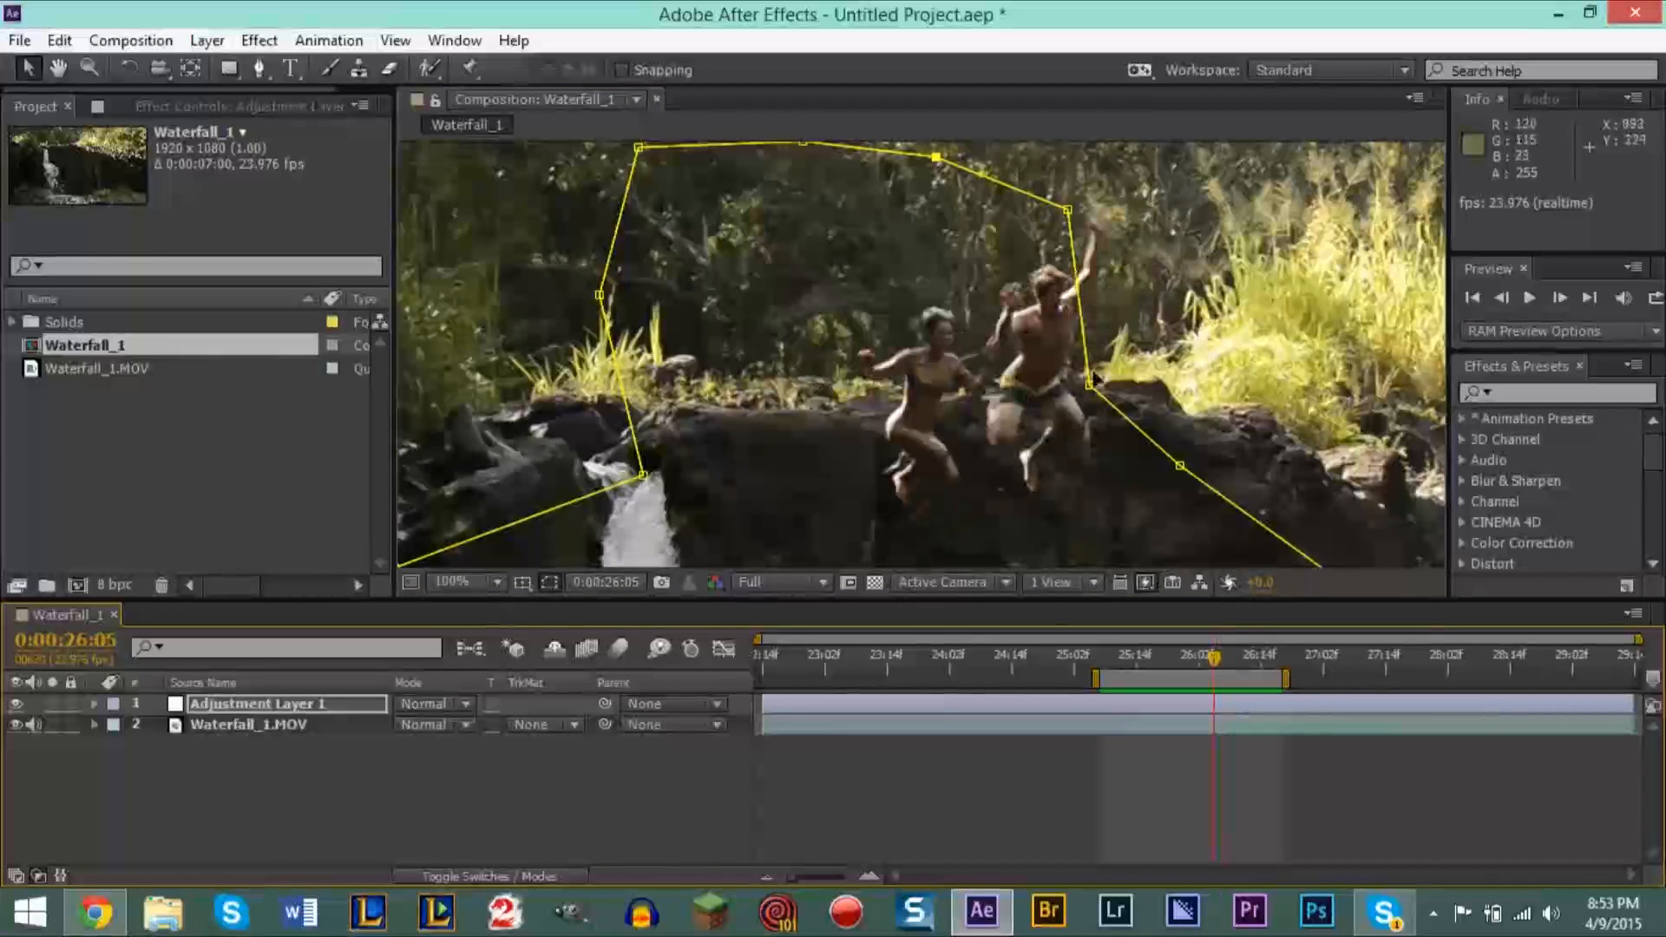
{"action": "left_click_drag", "start_coordinate": [1090, 389], "coordinate": [1097, 392]}
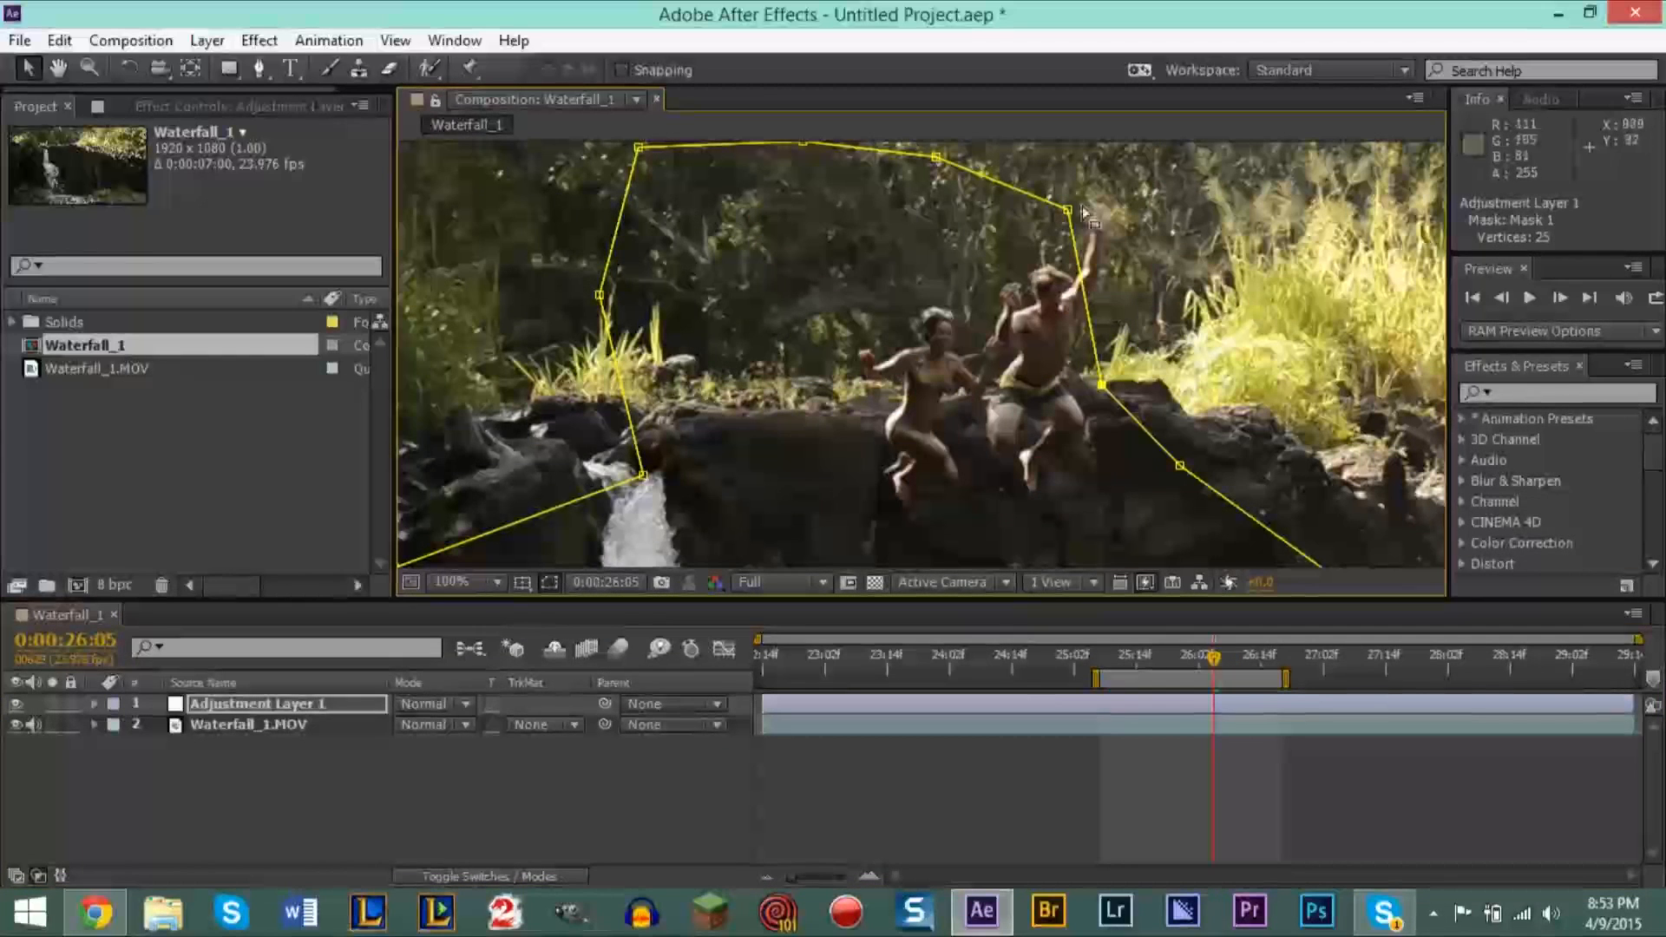
{"action": "left_click_drag", "start_coordinate": [1072, 223], "coordinate": [1119, 219]}
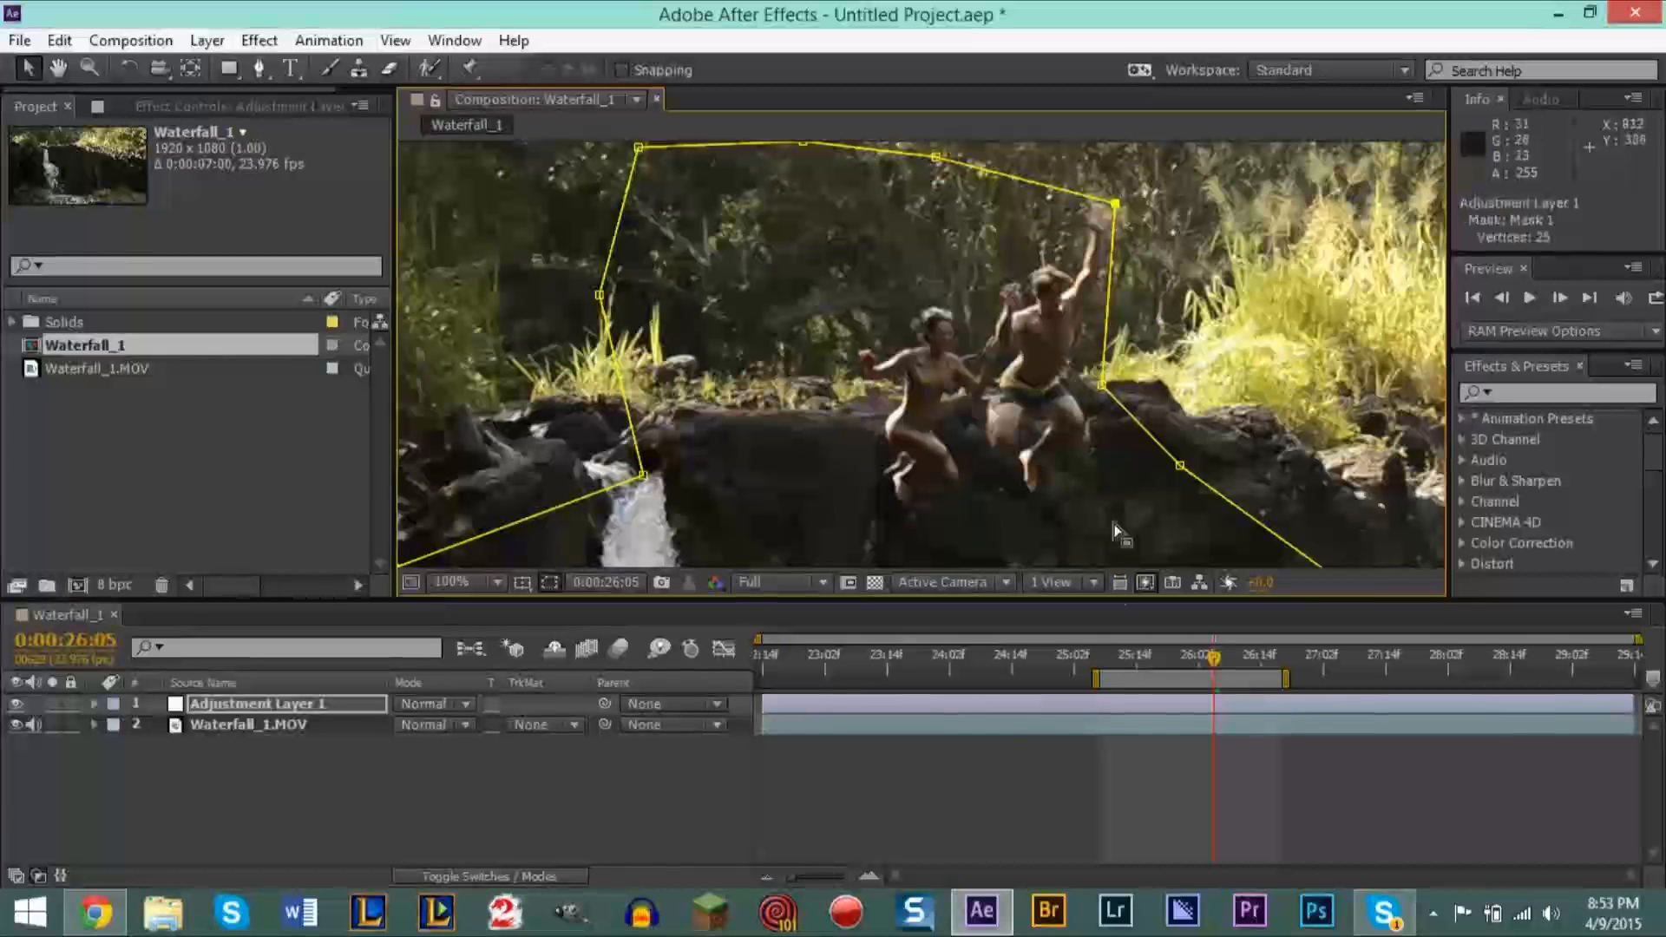
Step: At 0:00:26:04, move the mask vertex on the right cliff edge up and outward, and check the jump by previewing it
{"action": "key", "text": "KP_0"}
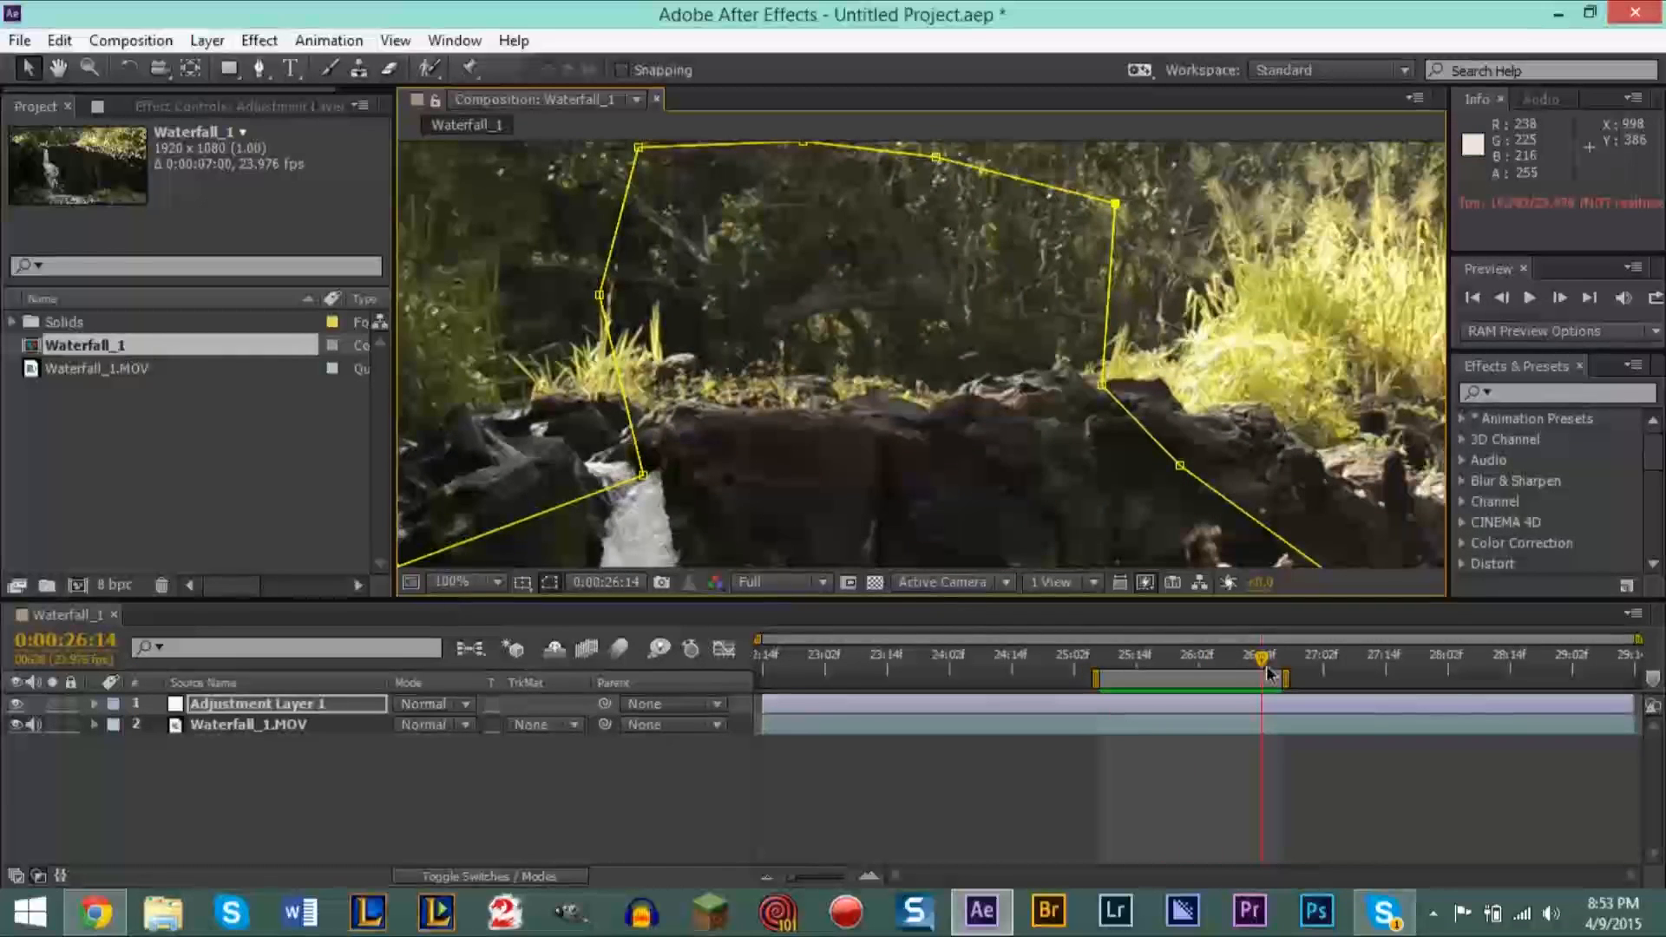
{"action": "mouse_move", "coordinate": [1219, 665]}
{"action": "left_mouse_down"}
{"action": "mouse_move", "coordinate": [1244, 663]}
{"action": "mouse_move", "coordinate": [1209, 663]}
{"action": "left_mouse_up"}
{"action": "left_click_drag", "start_coordinate": [1179, 466], "coordinate": [1214, 444]}
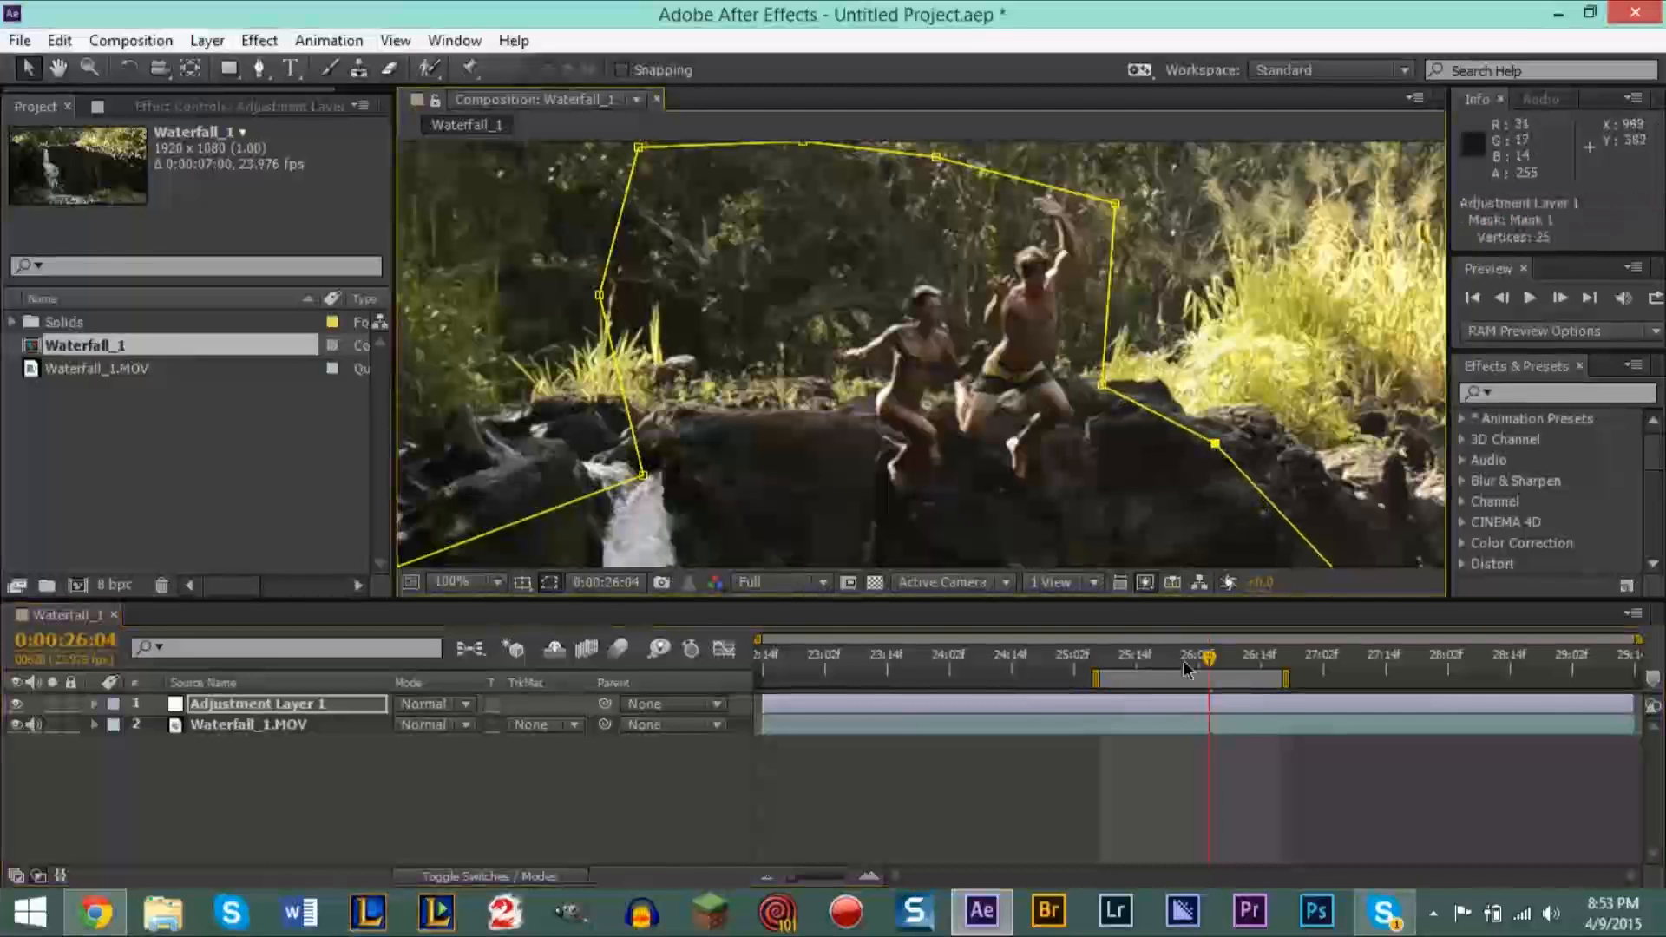
{"action": "key", "text": "space"}
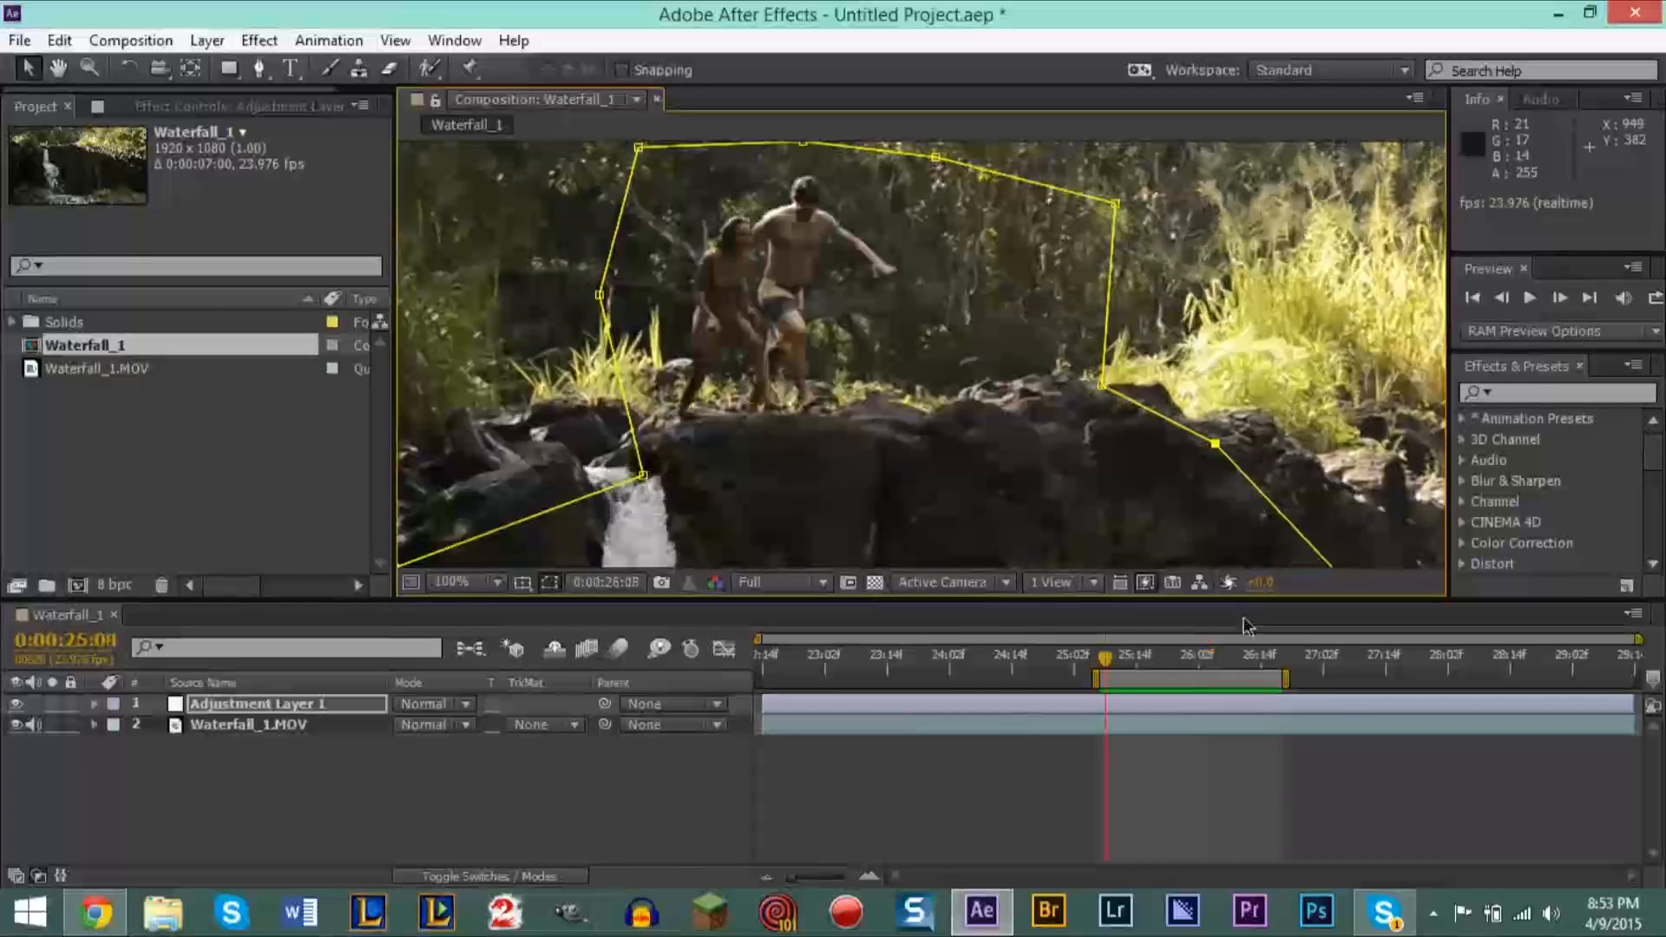
{"action": "left_click_drag", "start_coordinate": [1109, 668], "coordinate": [1263, 748]}
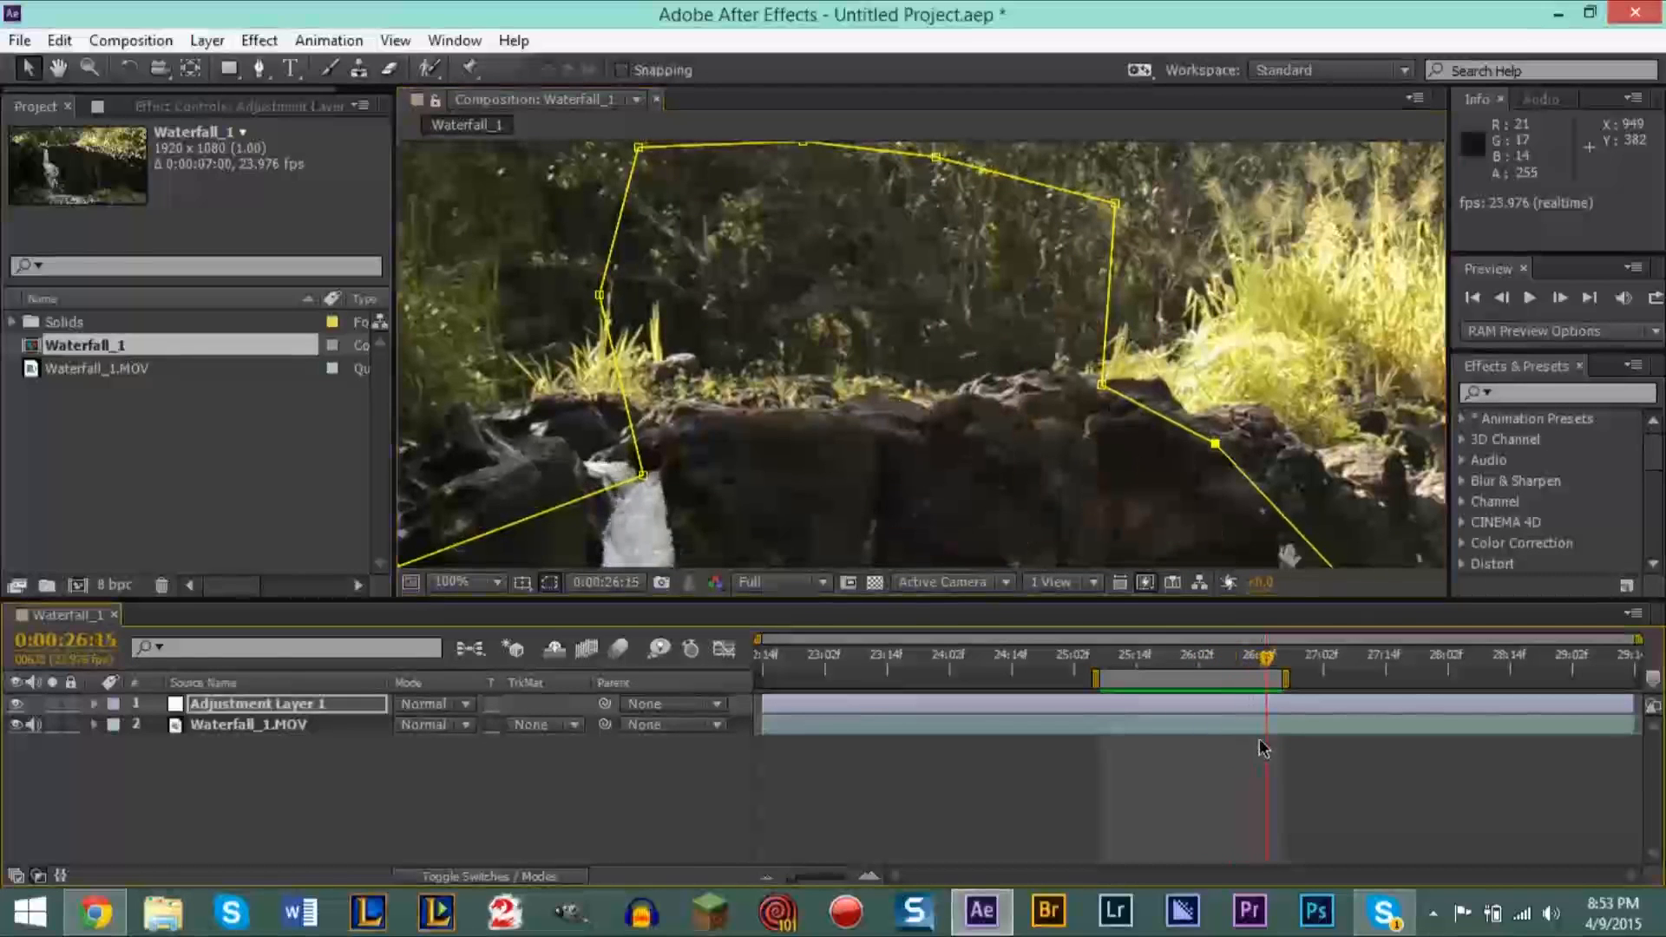
Step: Fit the composition view up to 100%, extend the work area past the splash, preview it and go to 0:00:26:19
{"action": "left_click", "coordinate": [466, 583]}
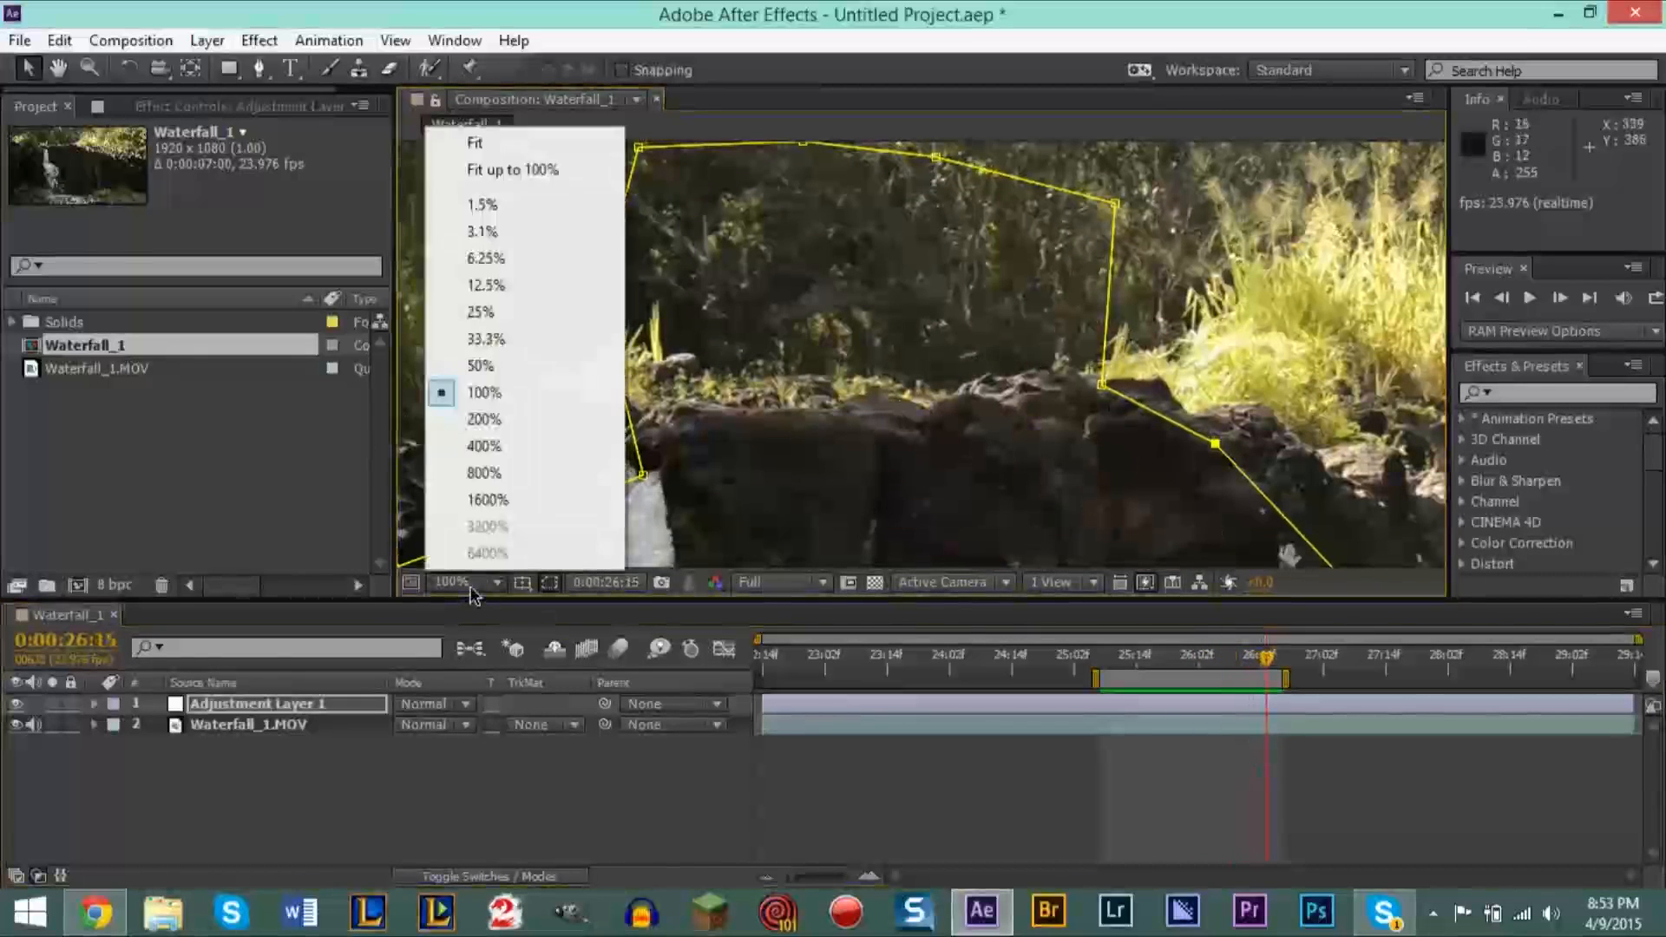
{"action": "left_click", "coordinate": [517, 170]}
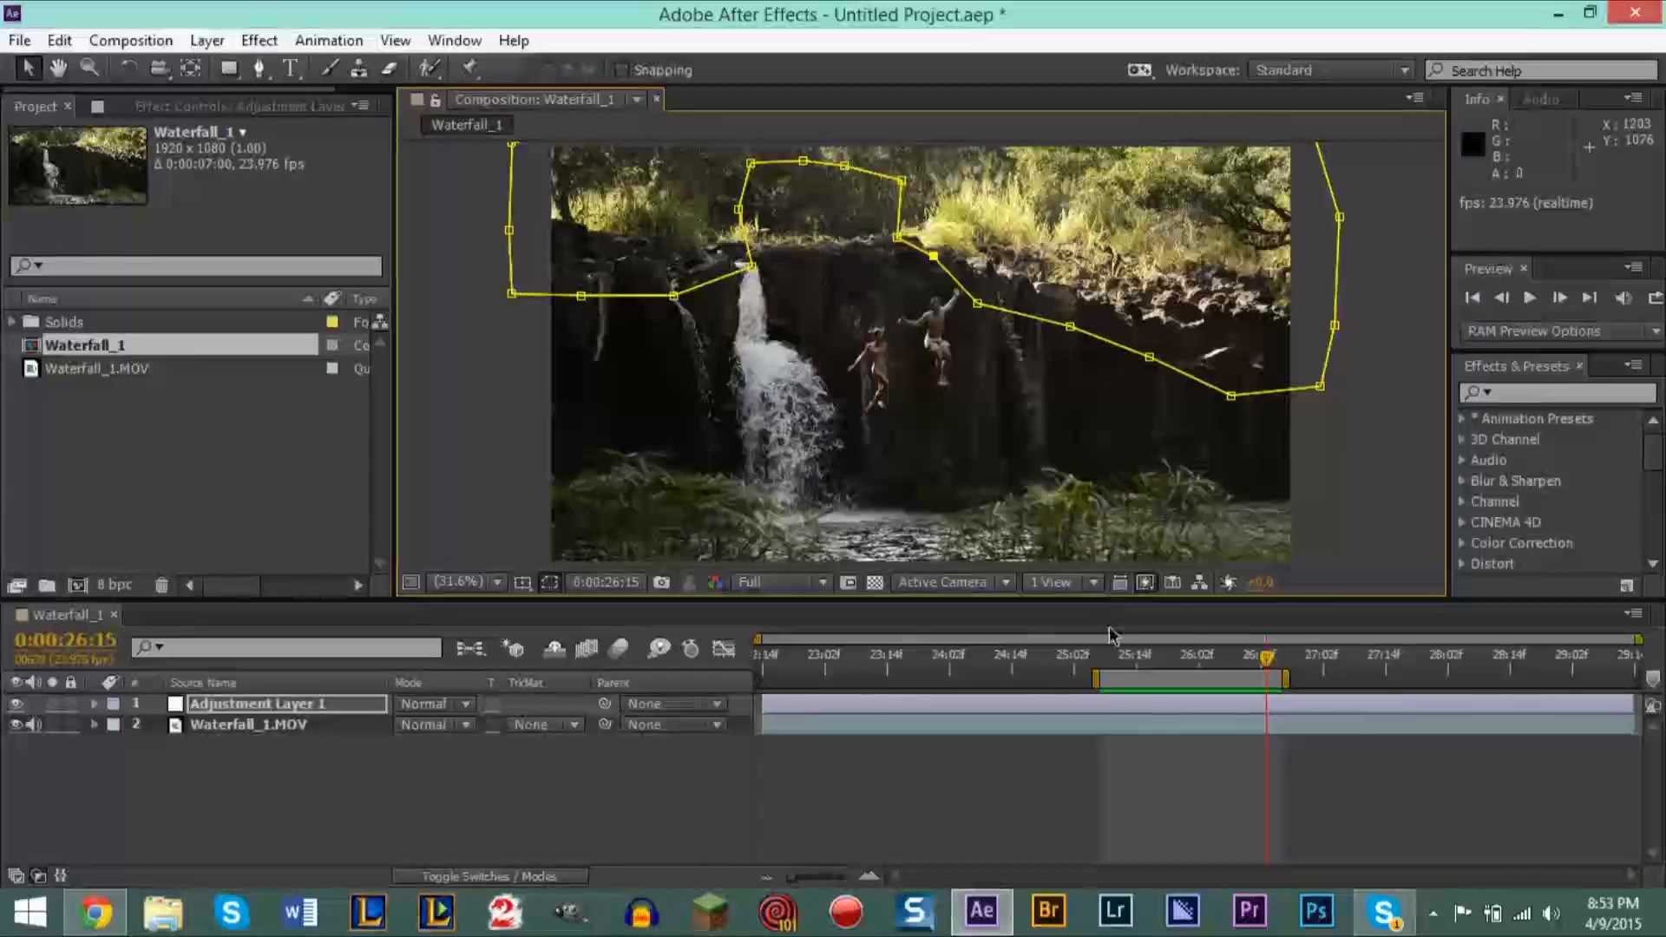
{"action": "left_click_drag", "start_coordinate": [1288, 682], "coordinate": [1467, 679]}
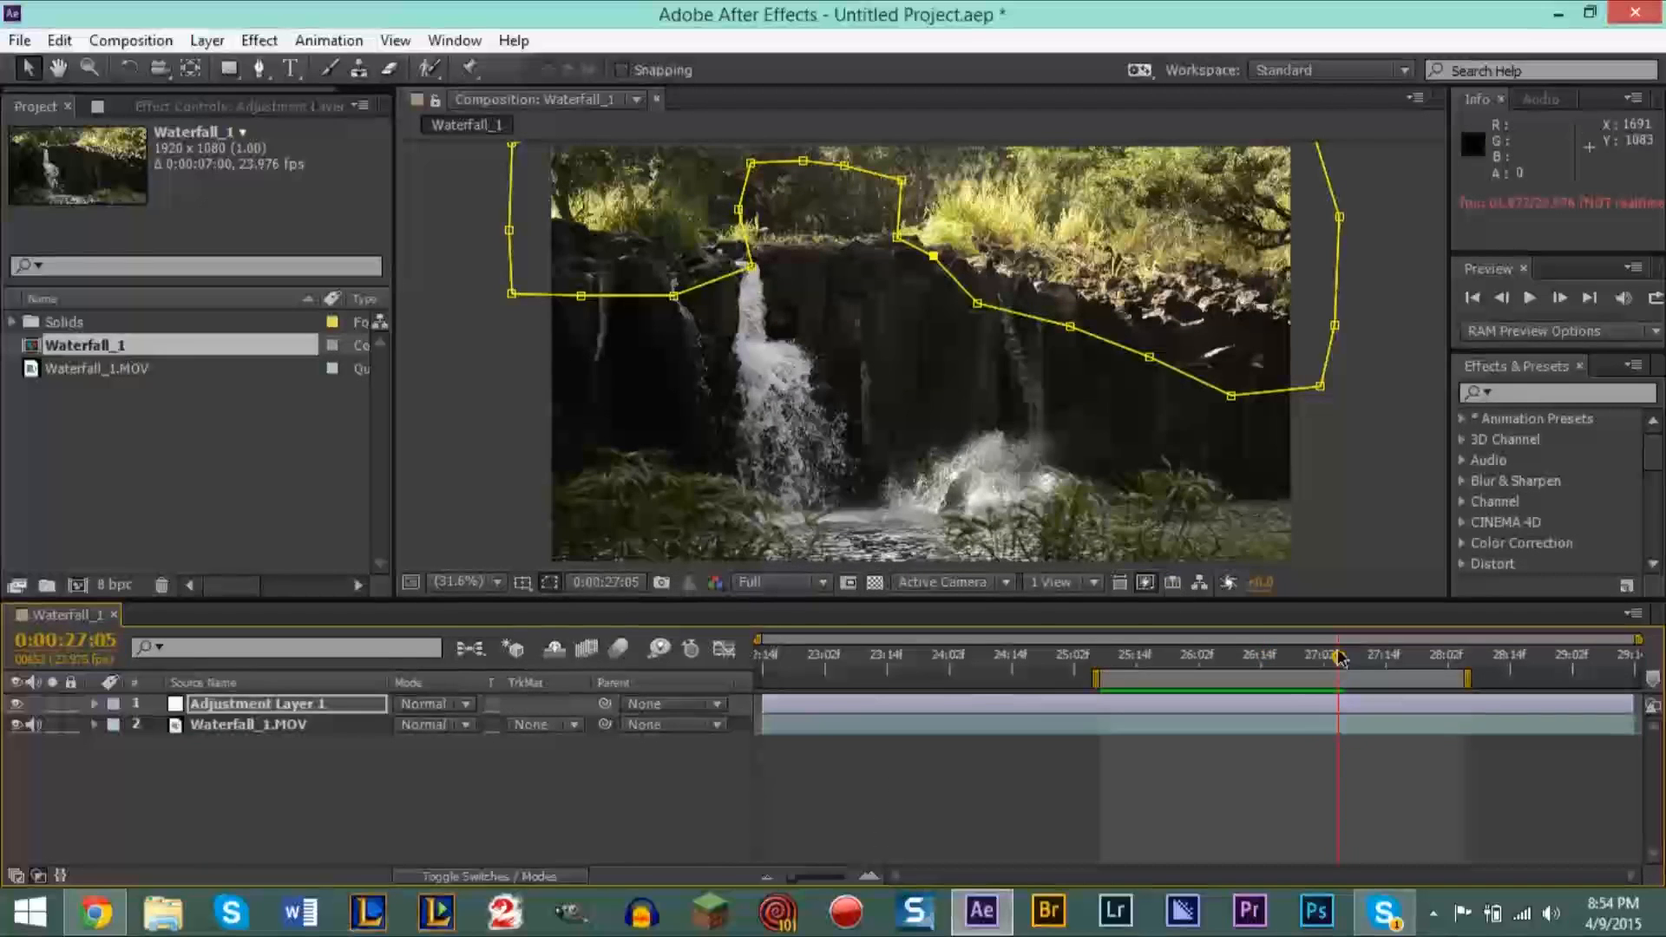
{"action": "left_click_drag", "start_coordinate": [1339, 664], "coordinate": [1286, 675]}
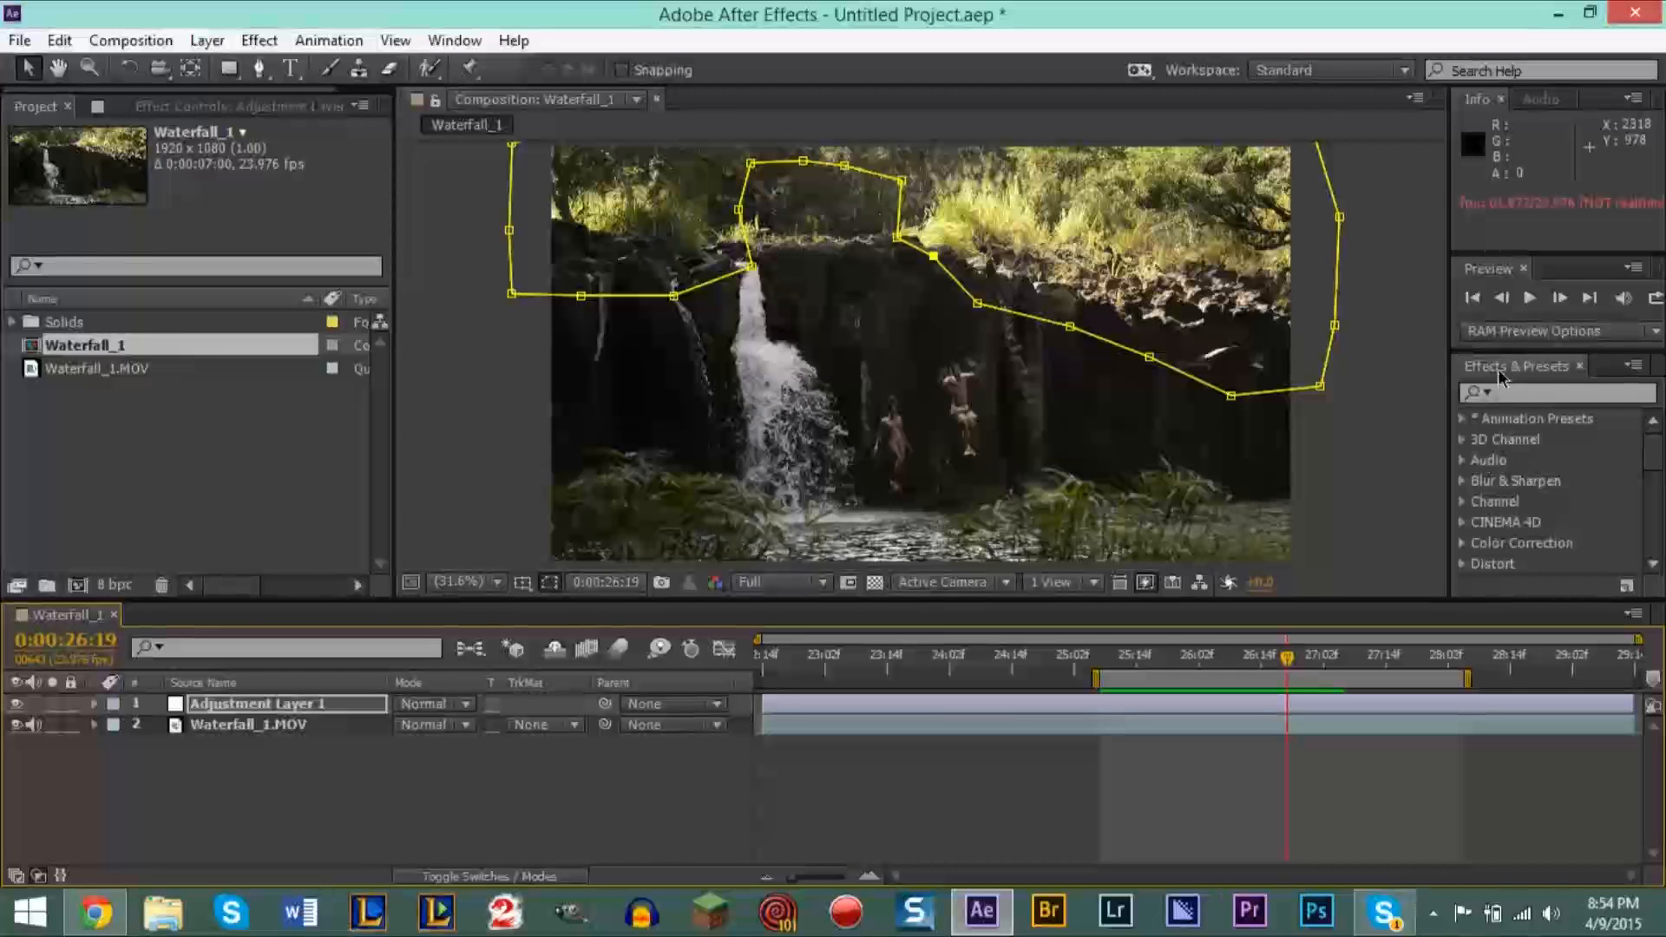
{"action": "left_click", "coordinate": [1527, 392]}
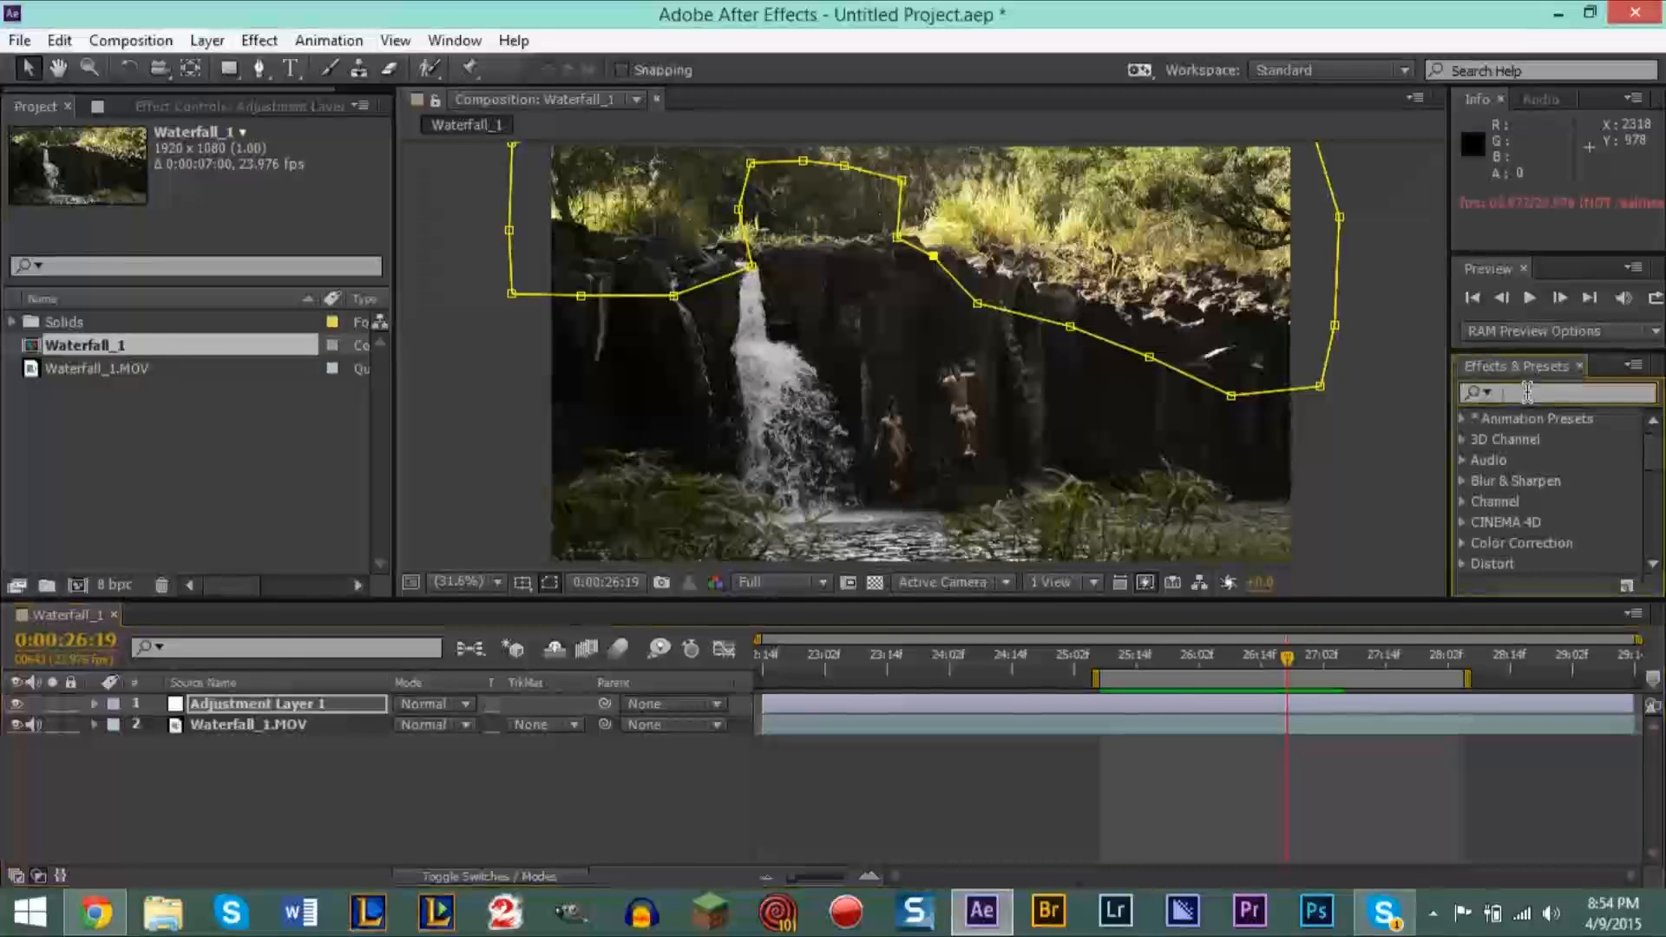
{"action": "type", "text": "exposi"}
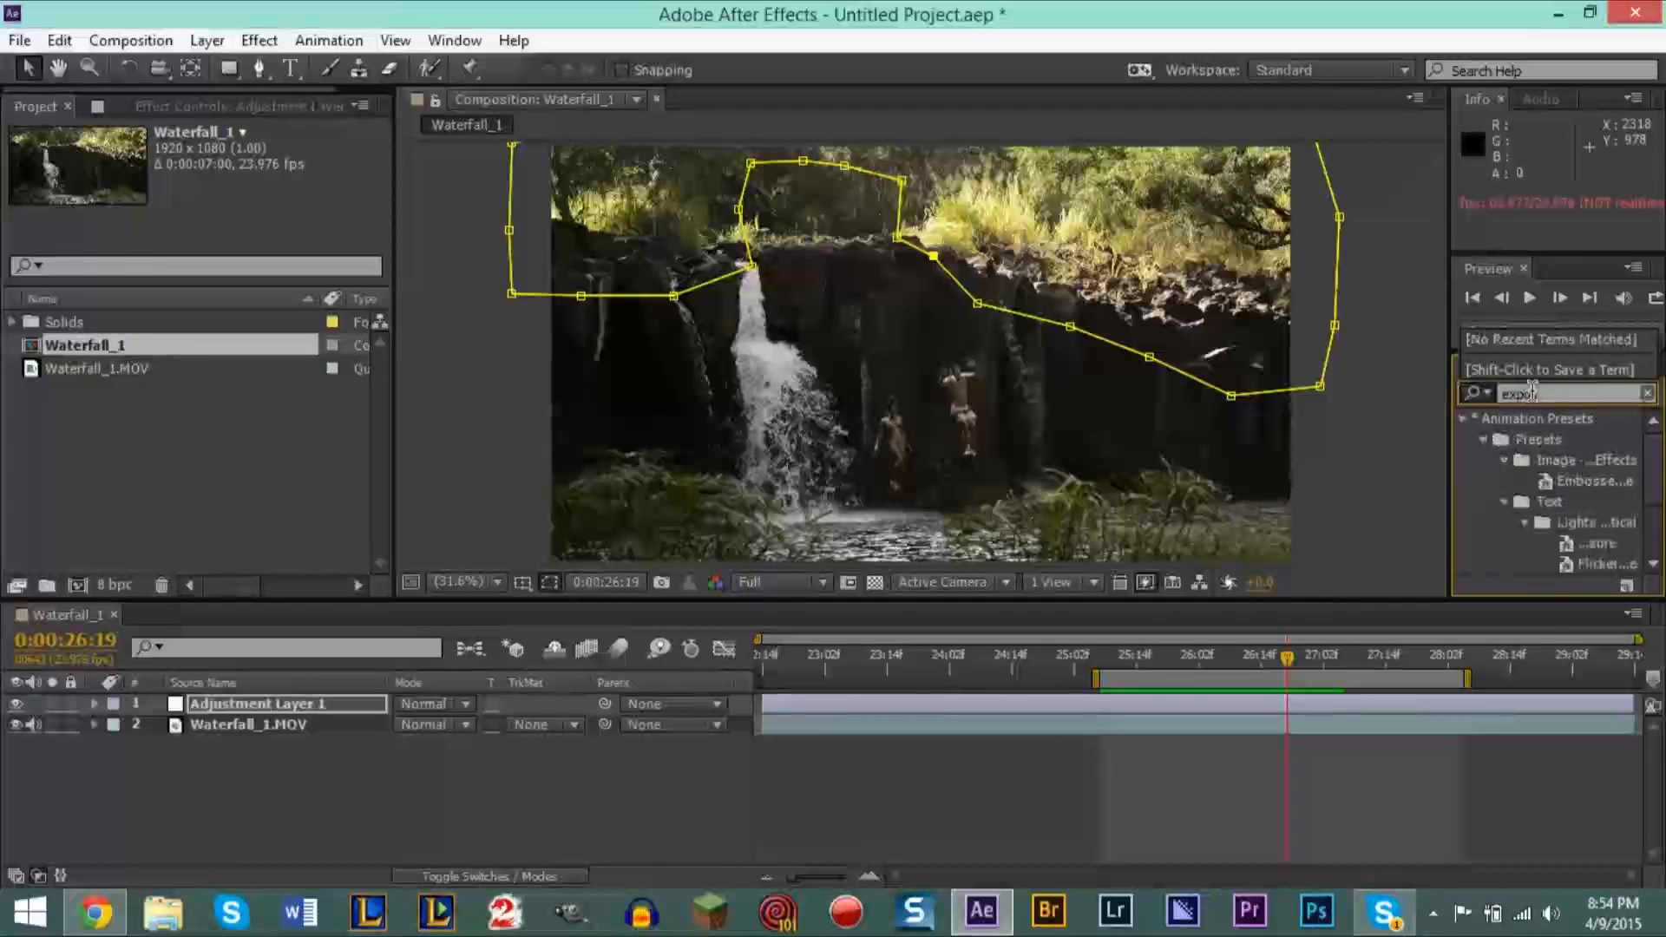
{"action": "double_click", "coordinate": [1554, 401]}
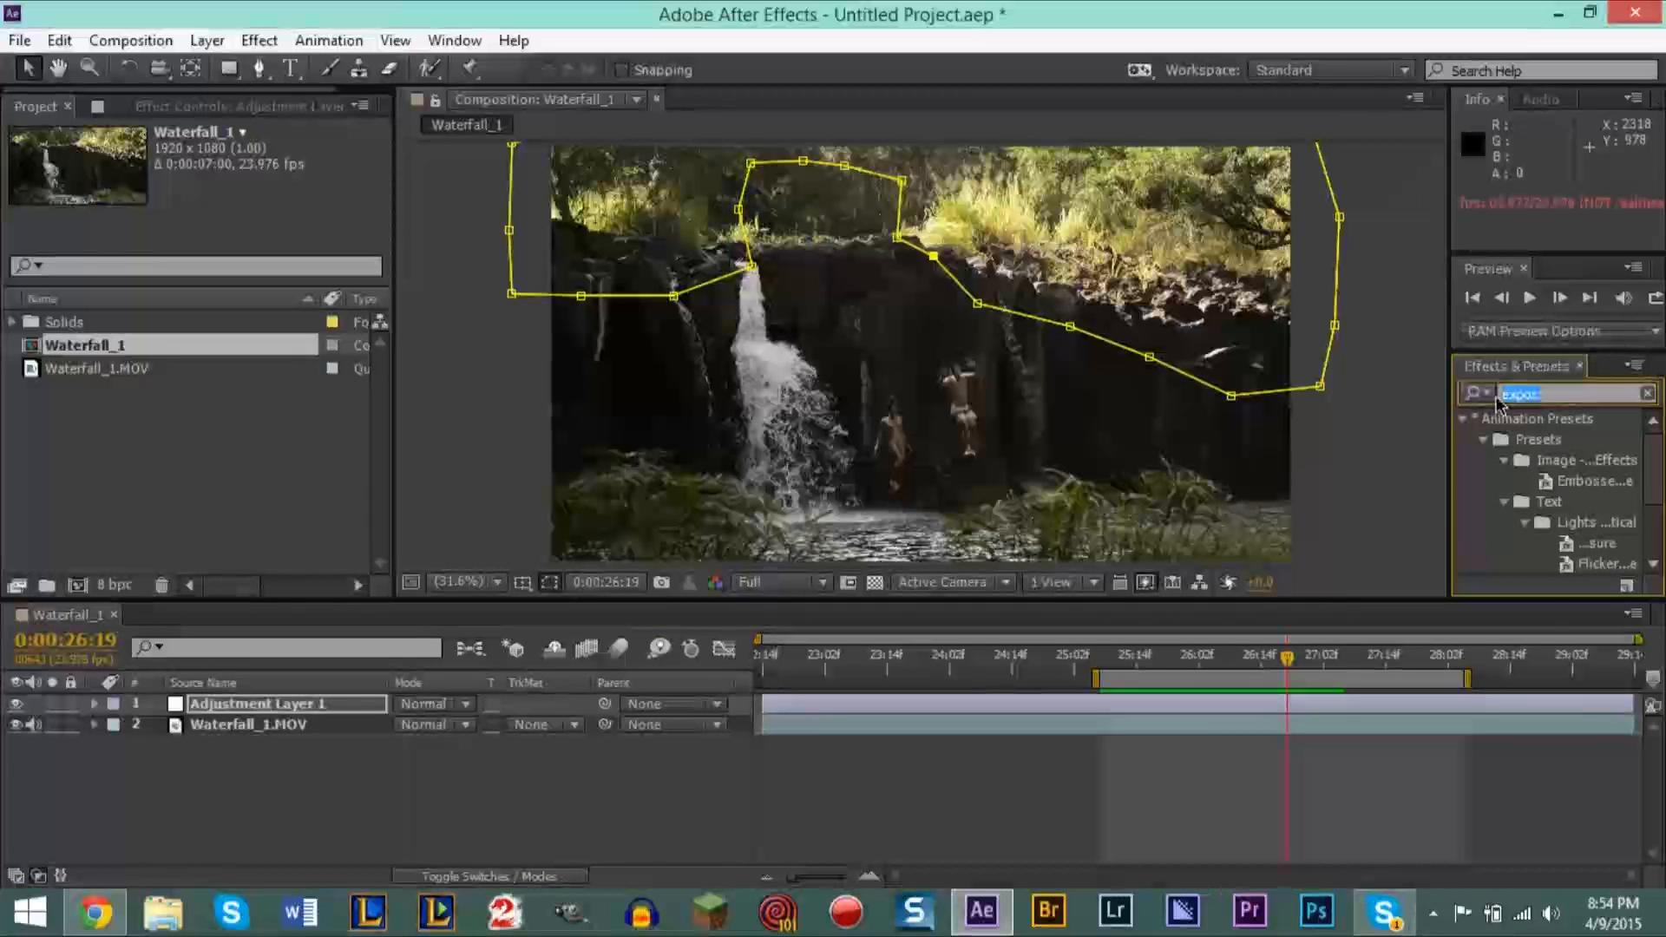
{"action": "key", "text": "BackSpace"}
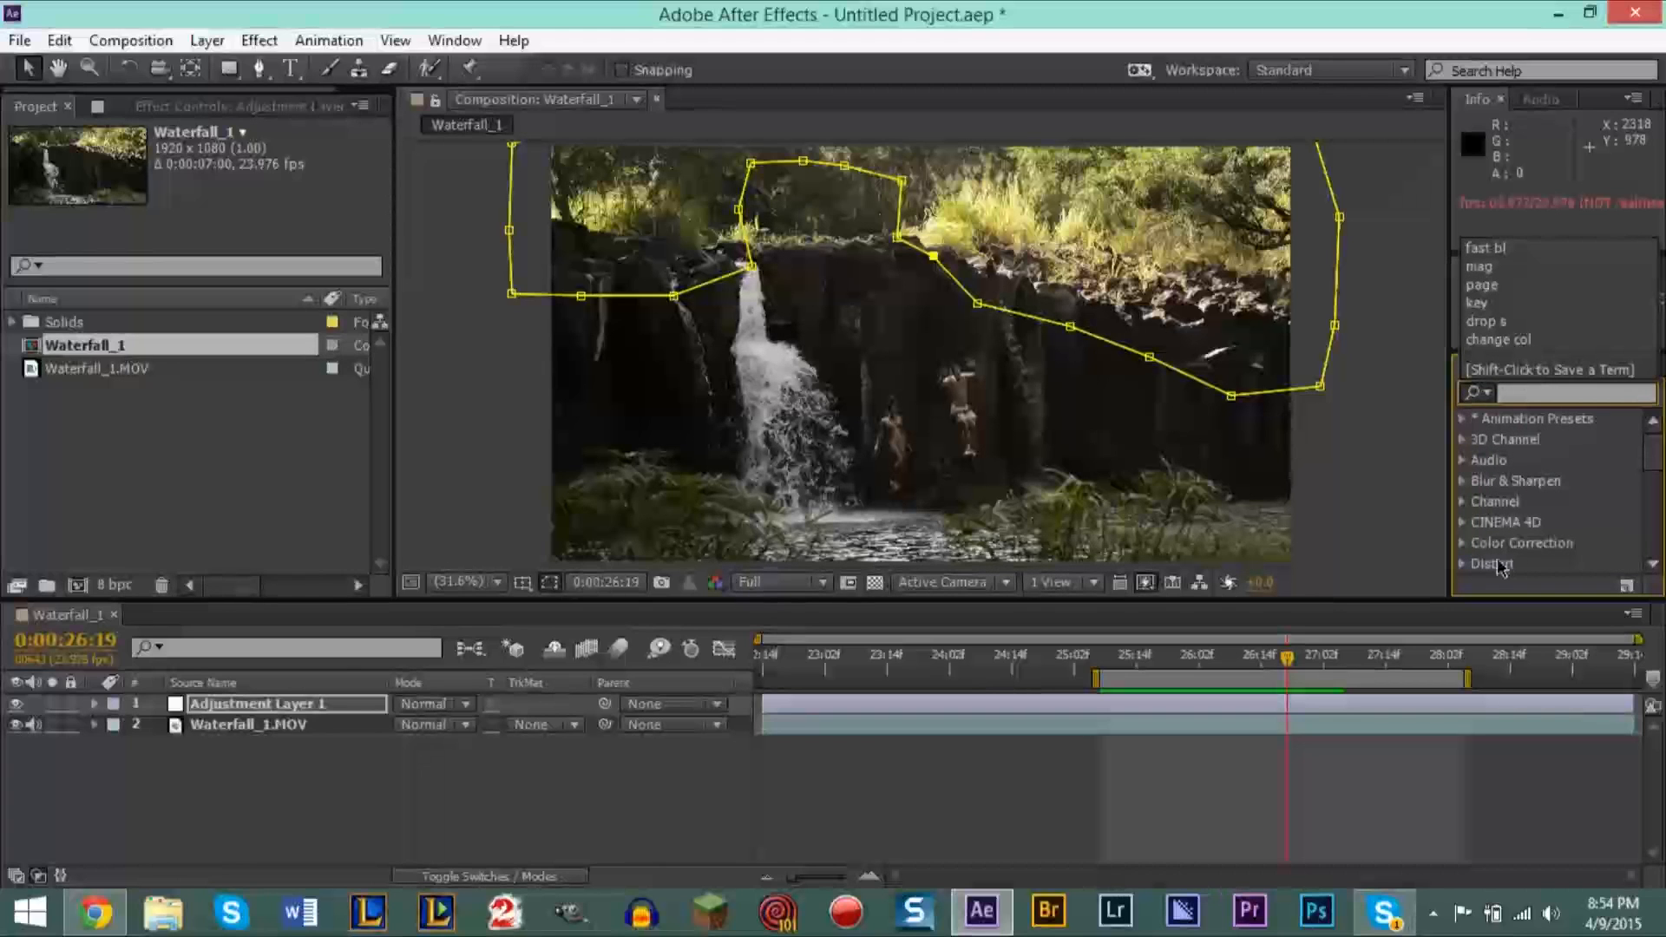
Step: Apply the Exposure effect from the Color Correction category to Adjustment Layer 1
{"action": "left_click", "coordinate": [1652, 566]}
{"action": "left_click", "coordinate": [1652, 566]}
{"action": "left_click", "coordinate": [1651, 567]}
{"action": "left_click", "coordinate": [1651, 567]}
{"action": "left_click", "coordinate": [1652, 566]}
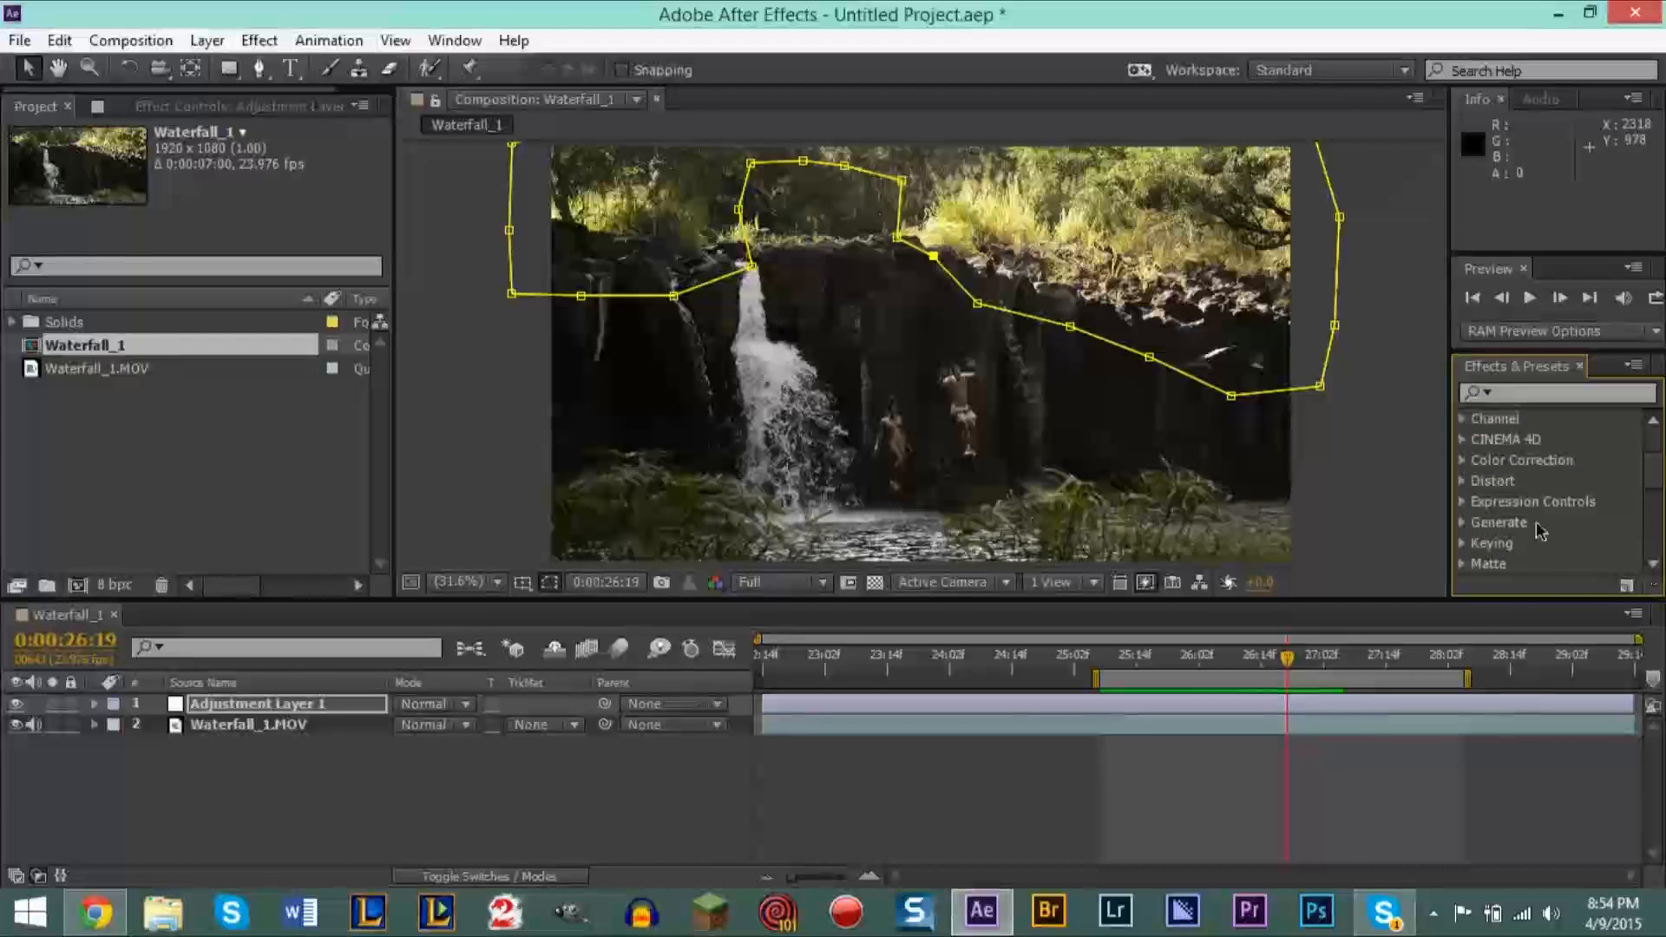
{"action": "left_click", "coordinate": [1463, 464]}
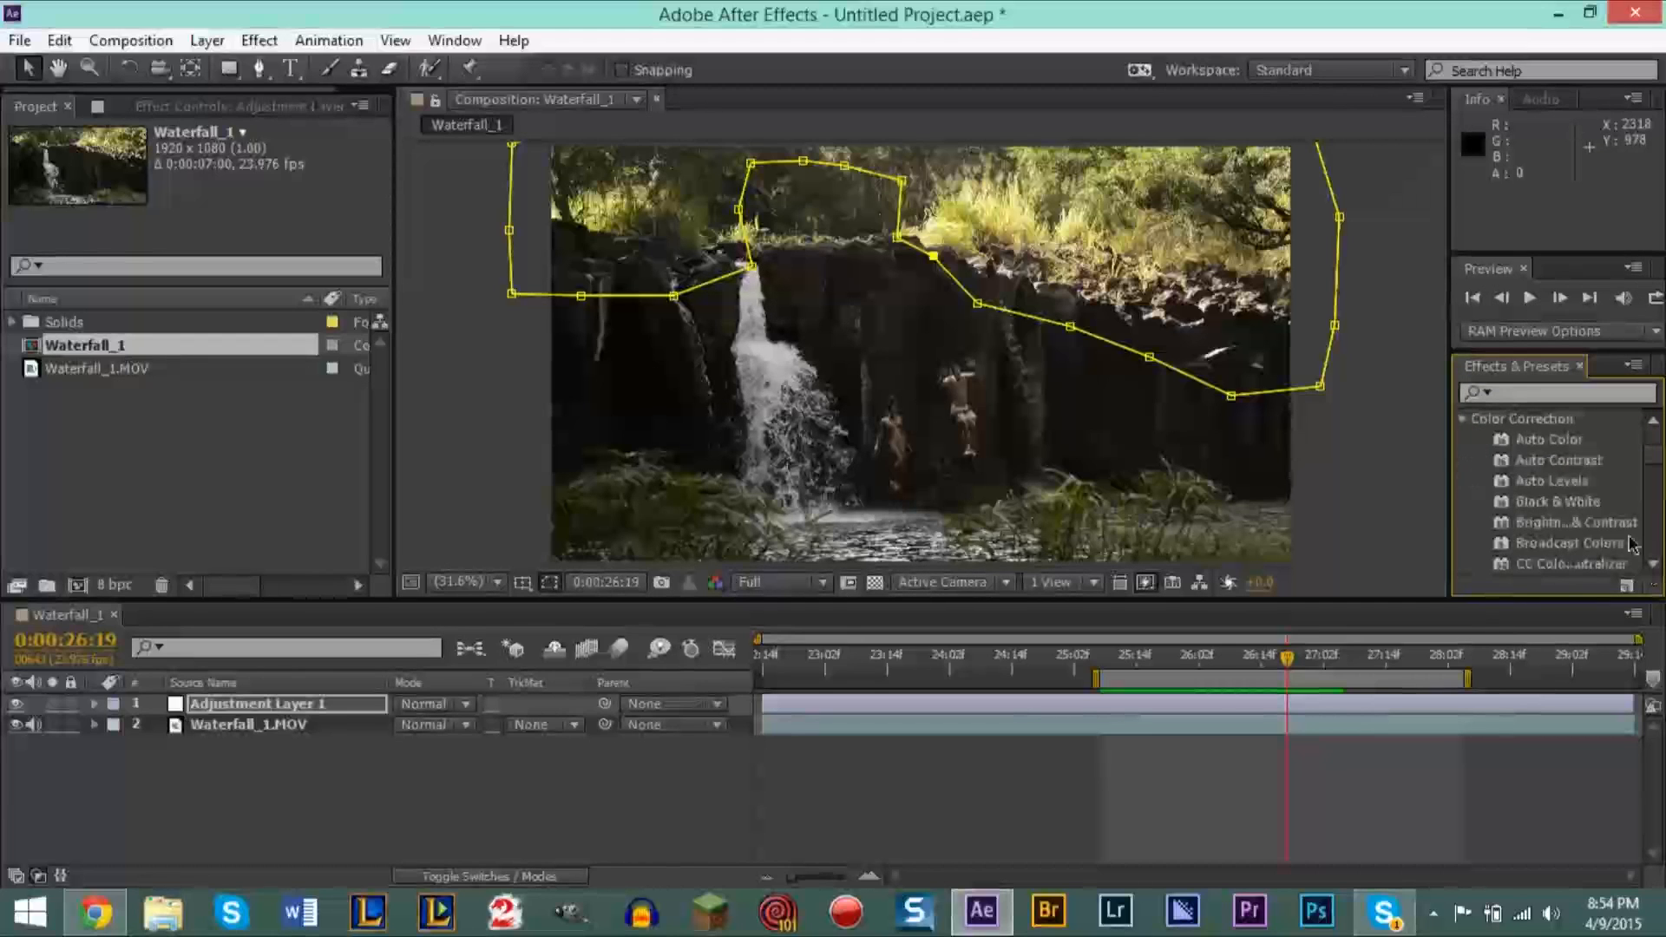
{"action": "left_click", "coordinate": [1653, 565]}
{"action": "left_click", "coordinate": [1653, 566]}
{"action": "left_click", "coordinate": [1652, 566]}
{"action": "left_click", "coordinate": [1653, 566]}
{"action": "left_click", "coordinate": [1653, 565]}
{"action": "left_click", "coordinate": [1653, 565]}
{"action": "left_click", "coordinate": [1653, 565]}
{"action": "left_click", "coordinate": [1653, 565]}
{"action": "left_click", "coordinate": [1653, 565]}
{"action": "left_click", "coordinate": [1653, 565]}
{"action": "left_click", "coordinate": [1652, 566]}
{"action": "left_click", "coordinate": [1652, 566]}
{"action": "left_click", "coordinate": [1652, 565]}
{"action": "left_click", "coordinate": [1653, 565]}
{"action": "left_click", "coordinate": [1653, 565]}
{"action": "left_click", "coordinate": [1653, 566]}
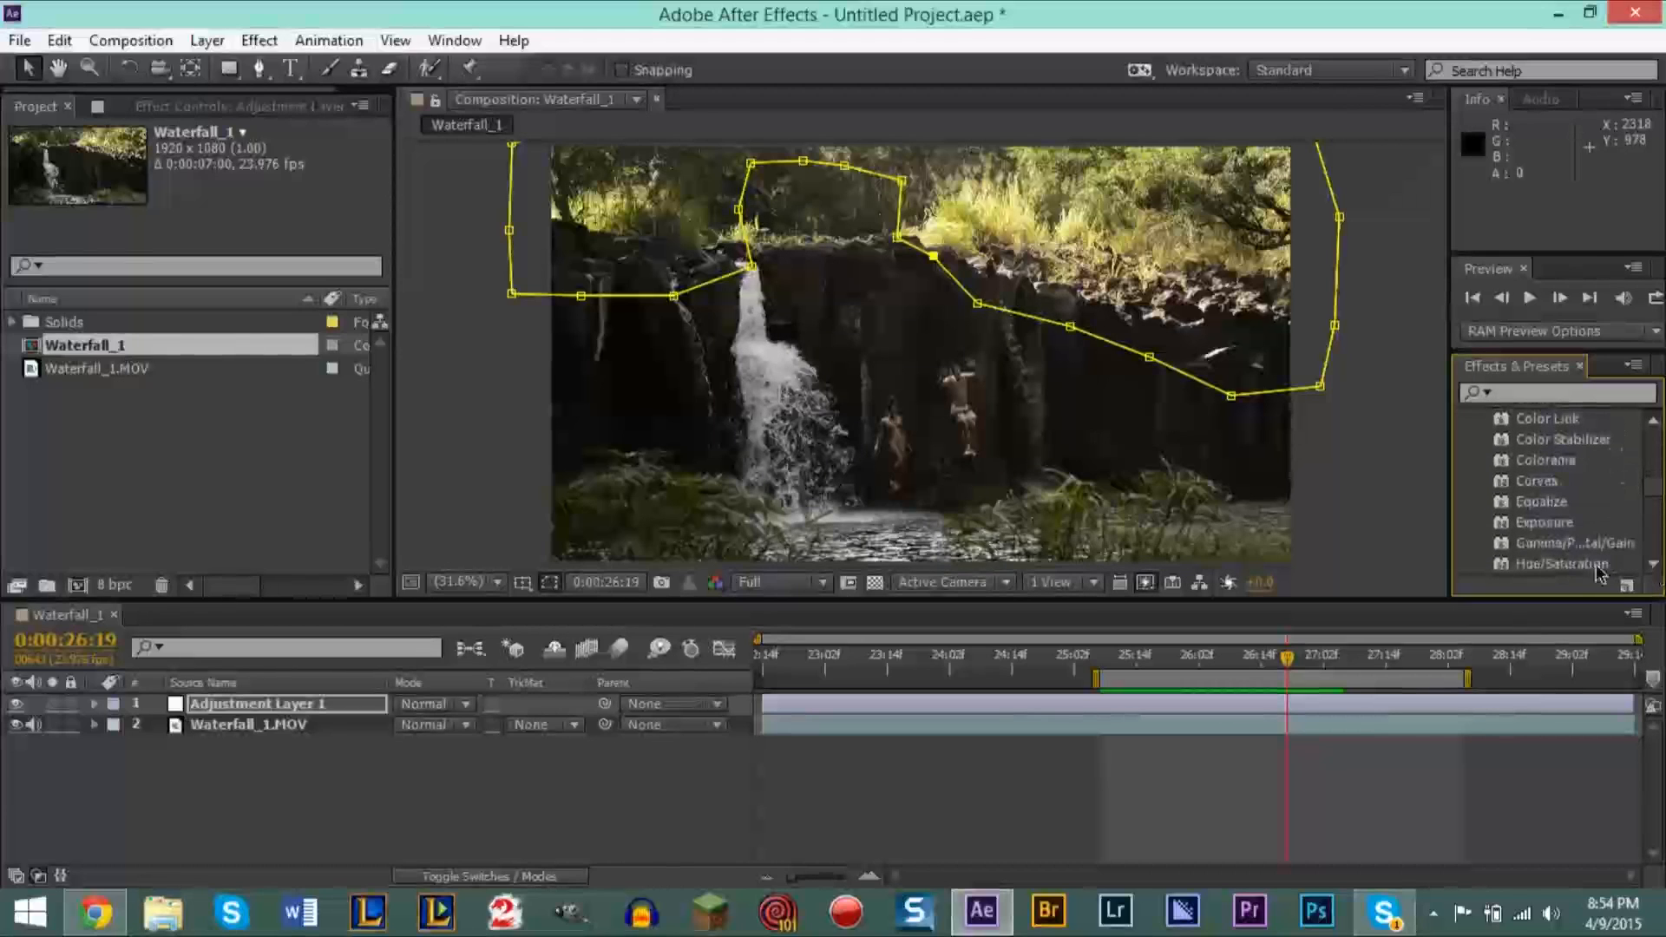
{"action": "left_click_drag", "start_coordinate": [1545, 522], "coordinate": [282, 701]}
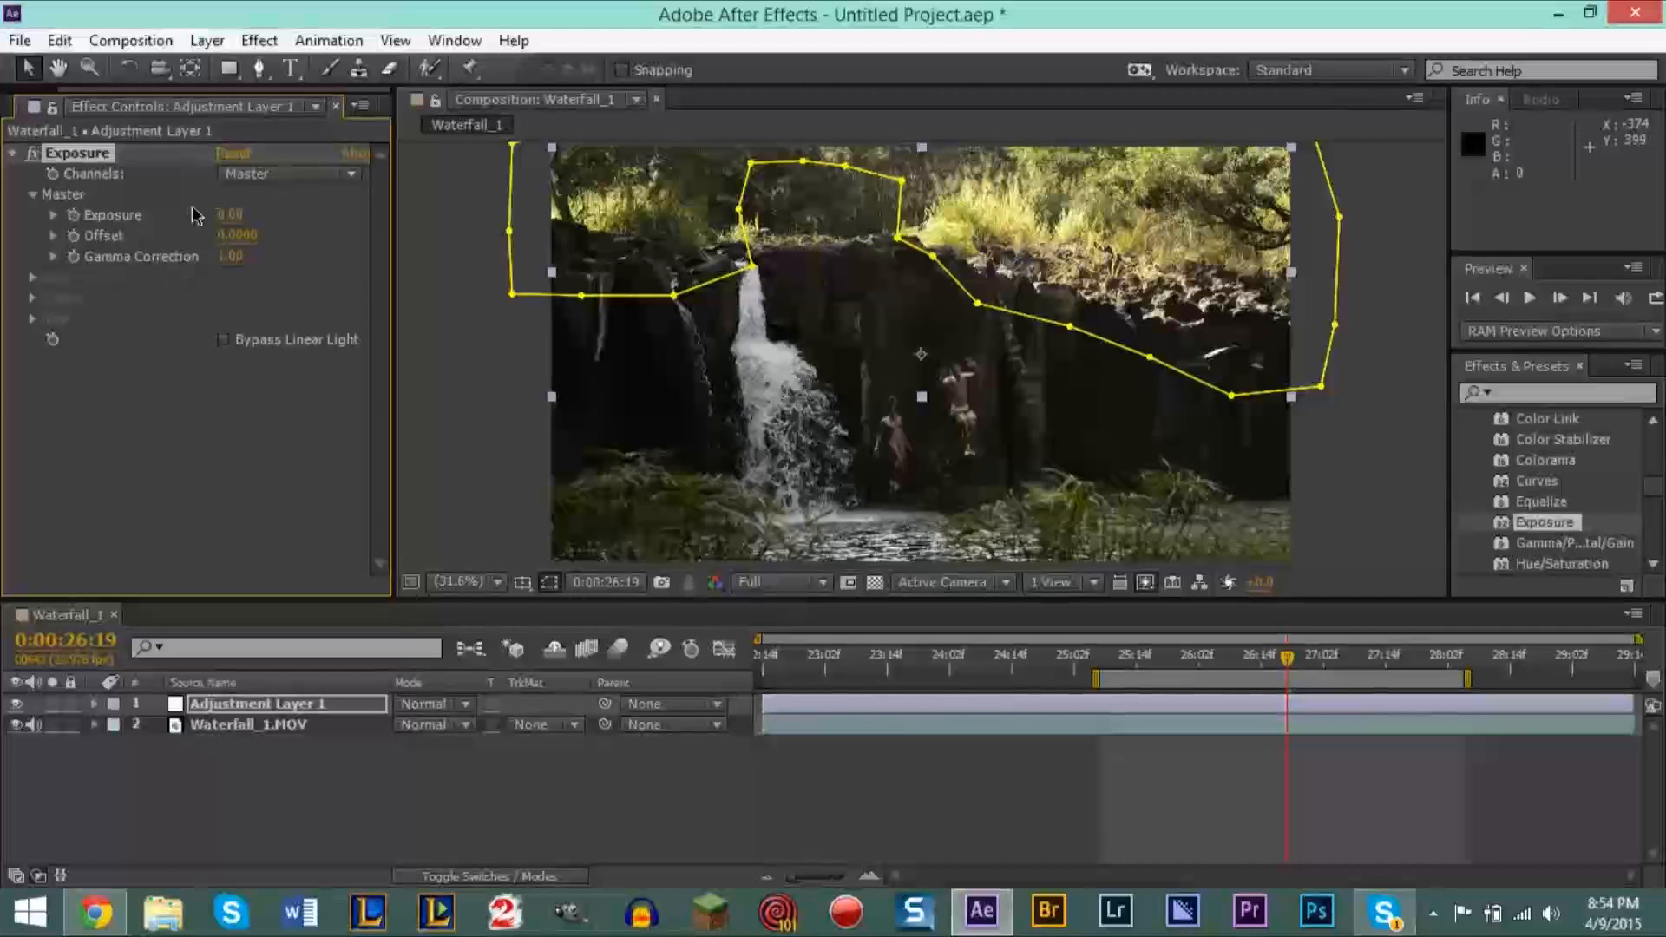
Step: Try a slightly negative Master Exposure on the adjustment layer and return the value to 0
{"action": "left_click", "coordinate": [52, 215]}
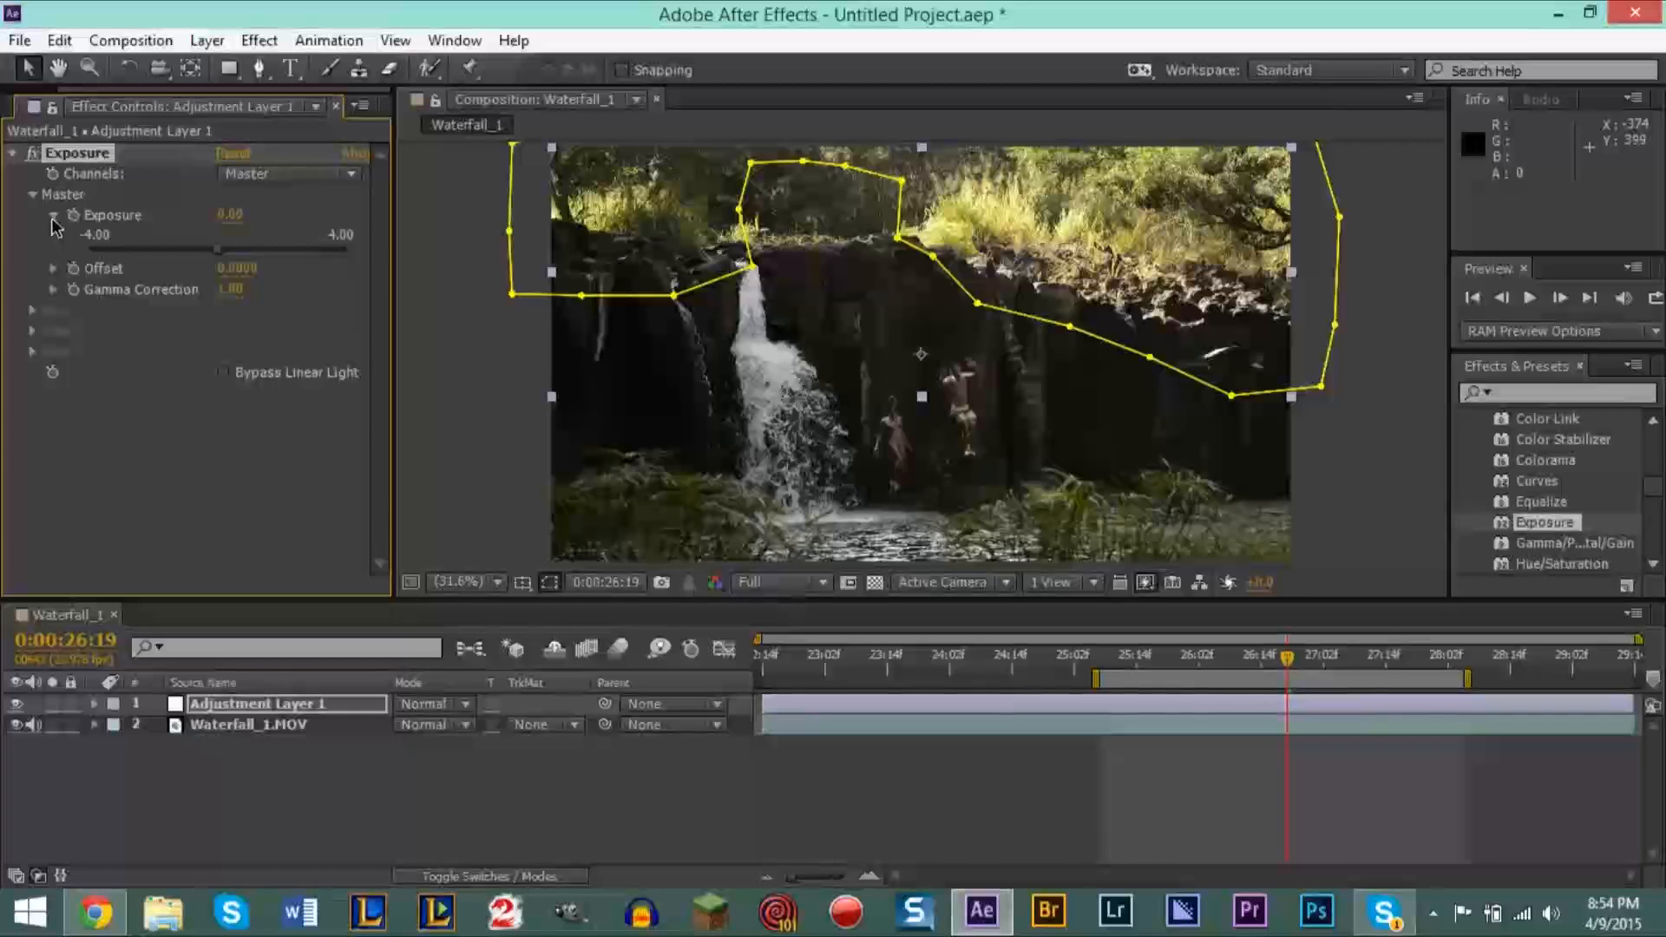
{"action": "left_click", "coordinate": [52, 215]}
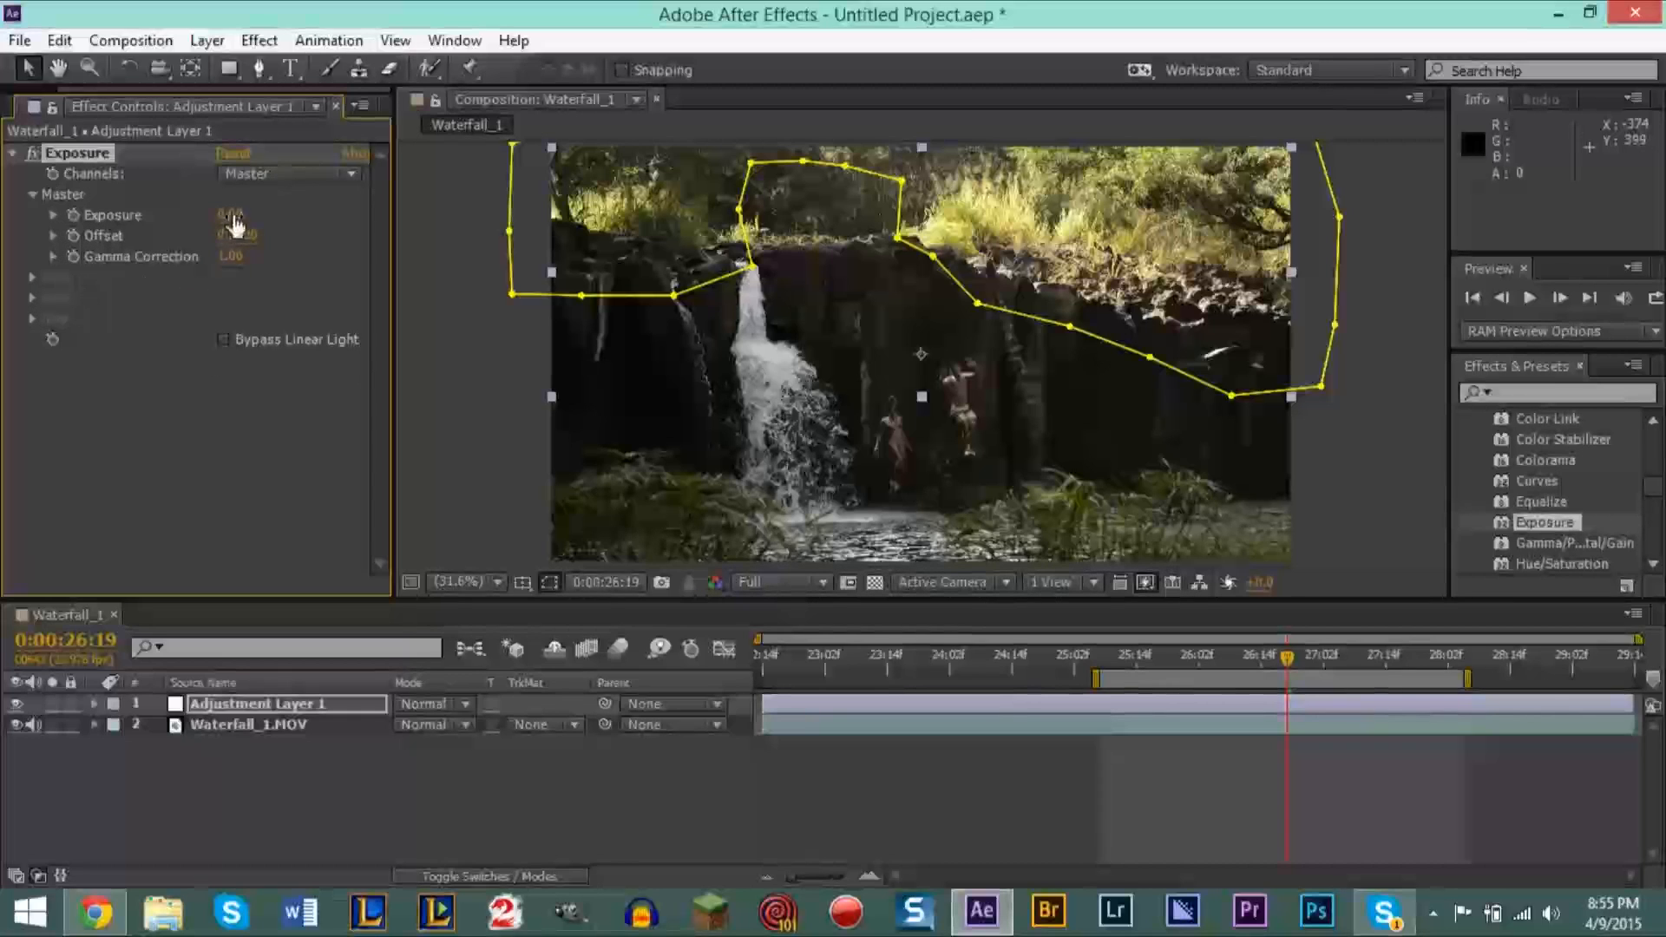
{"action": "mouse_move", "coordinate": [230, 213]}
{"action": "left_mouse_down"}
{"action": "mouse_move", "coordinate": [292, 214]}
{"action": "mouse_move", "coordinate": [112, 215]}
{"action": "mouse_move", "coordinate": [249, 215]}
{"action": "mouse_move", "coordinate": [216, 216]}
{"action": "left_mouse_up"}
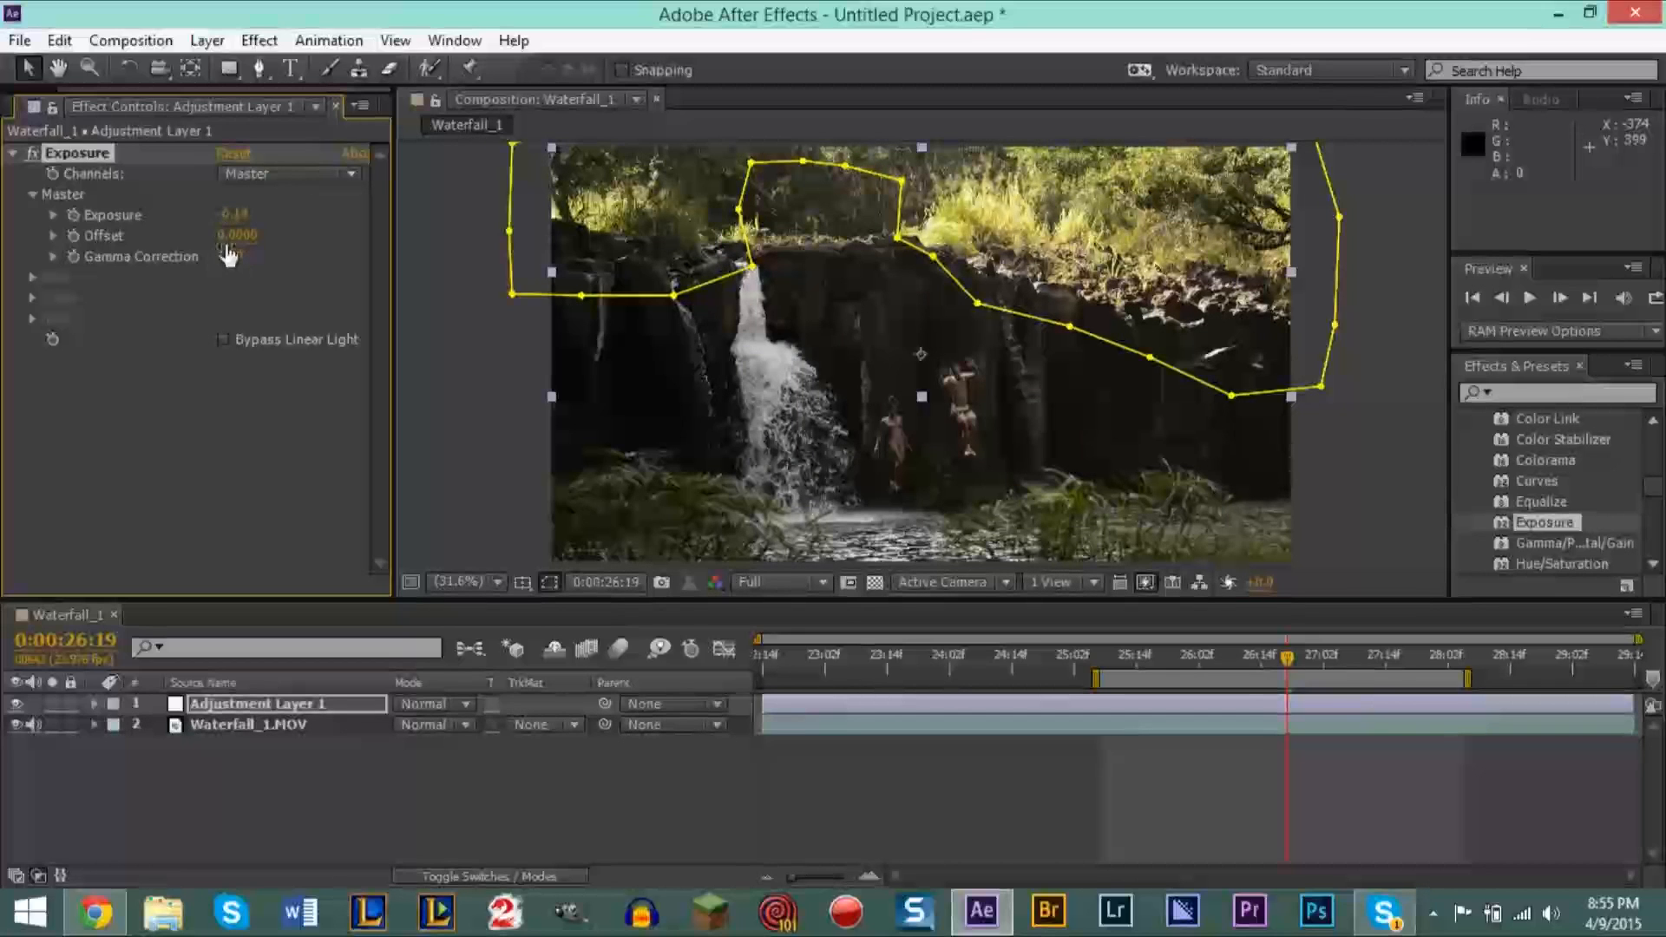
{"action": "left_click", "coordinate": [241, 217]}
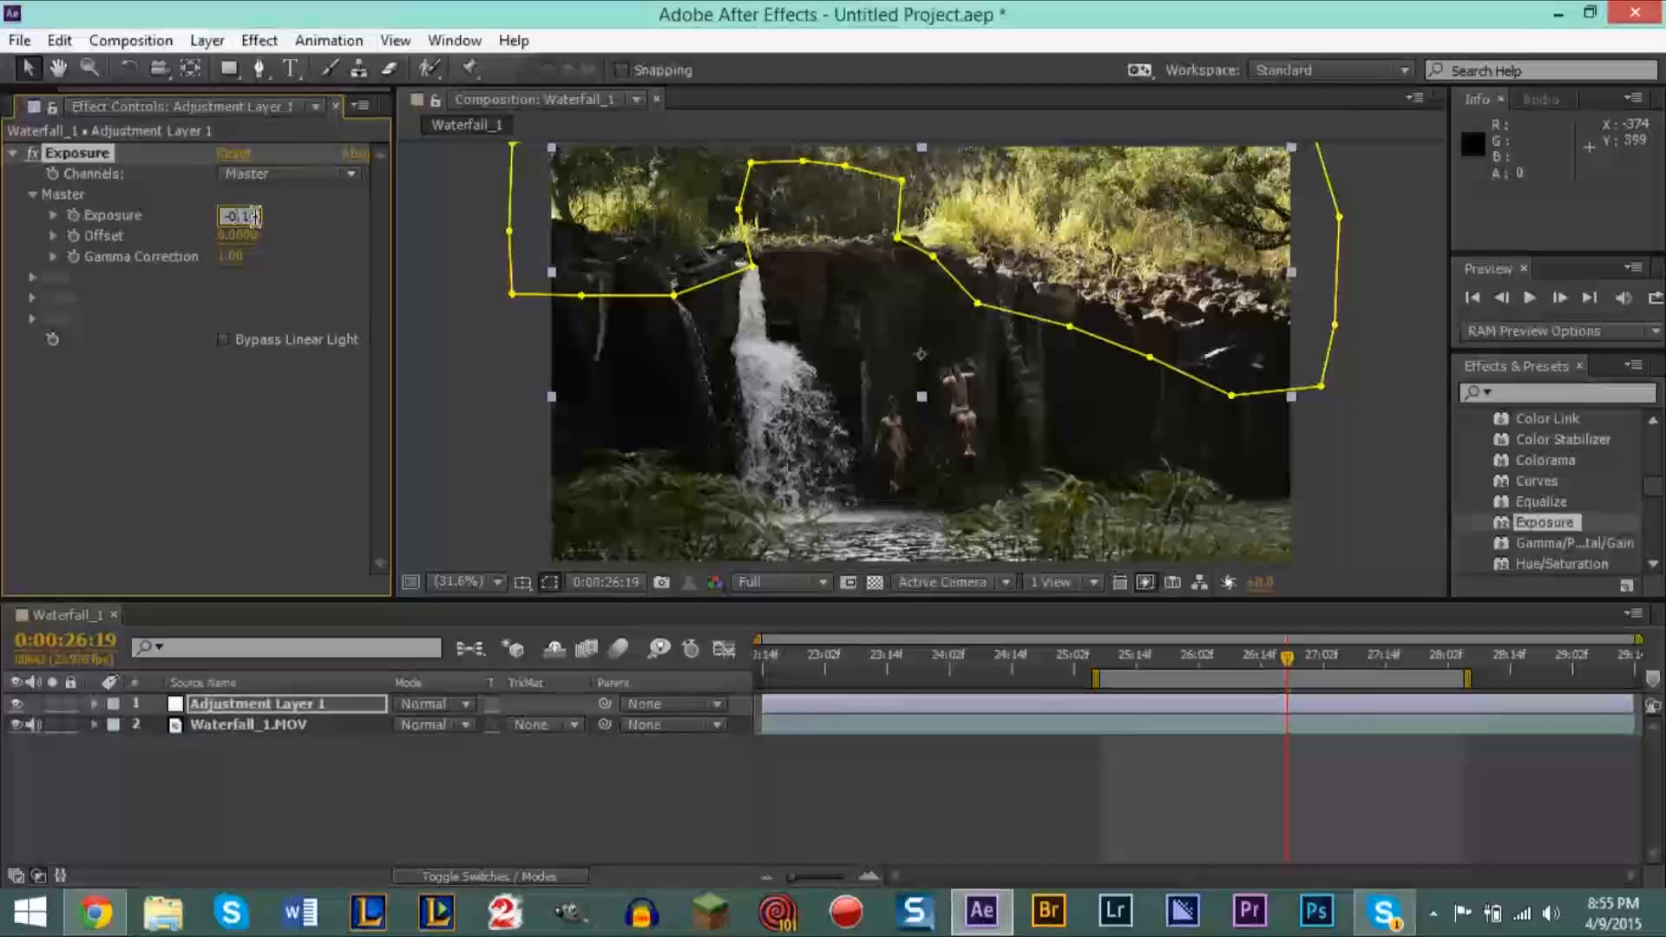
{"action": "left_click", "coordinate": [205, 389]}
{"action": "mouse_move", "coordinate": [233, 215]}
{"action": "left_mouse_down"}
{"action": "mouse_move", "coordinate": [114, 217]}
{"action": "mouse_move", "coordinate": [217, 230]}
{"action": "left_mouse_up"}
{"action": "left_click", "coordinate": [227, 215]}
{"action": "type", "text": "0"}
{"action": "key", "text": "Return"}
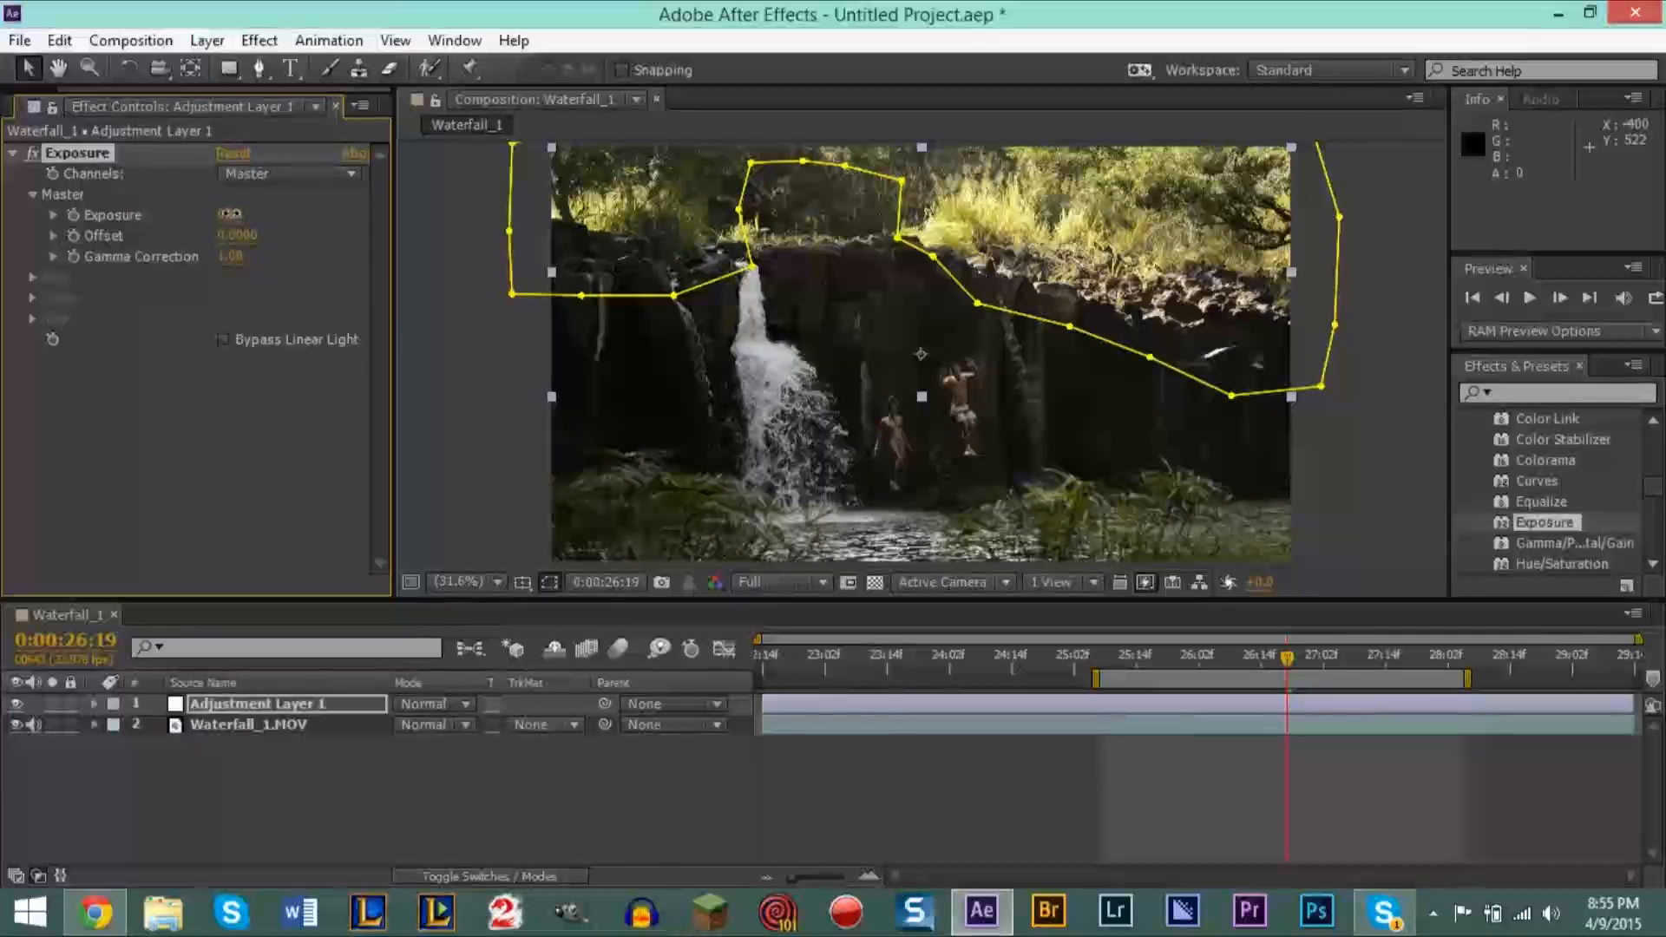
Step: Try Master Exposure values of 0.1 and 0.2 on the masked scenery and set the value back to 0
{"action": "left_click_drag", "start_coordinate": [206, 212], "coordinate": [196, 215]}
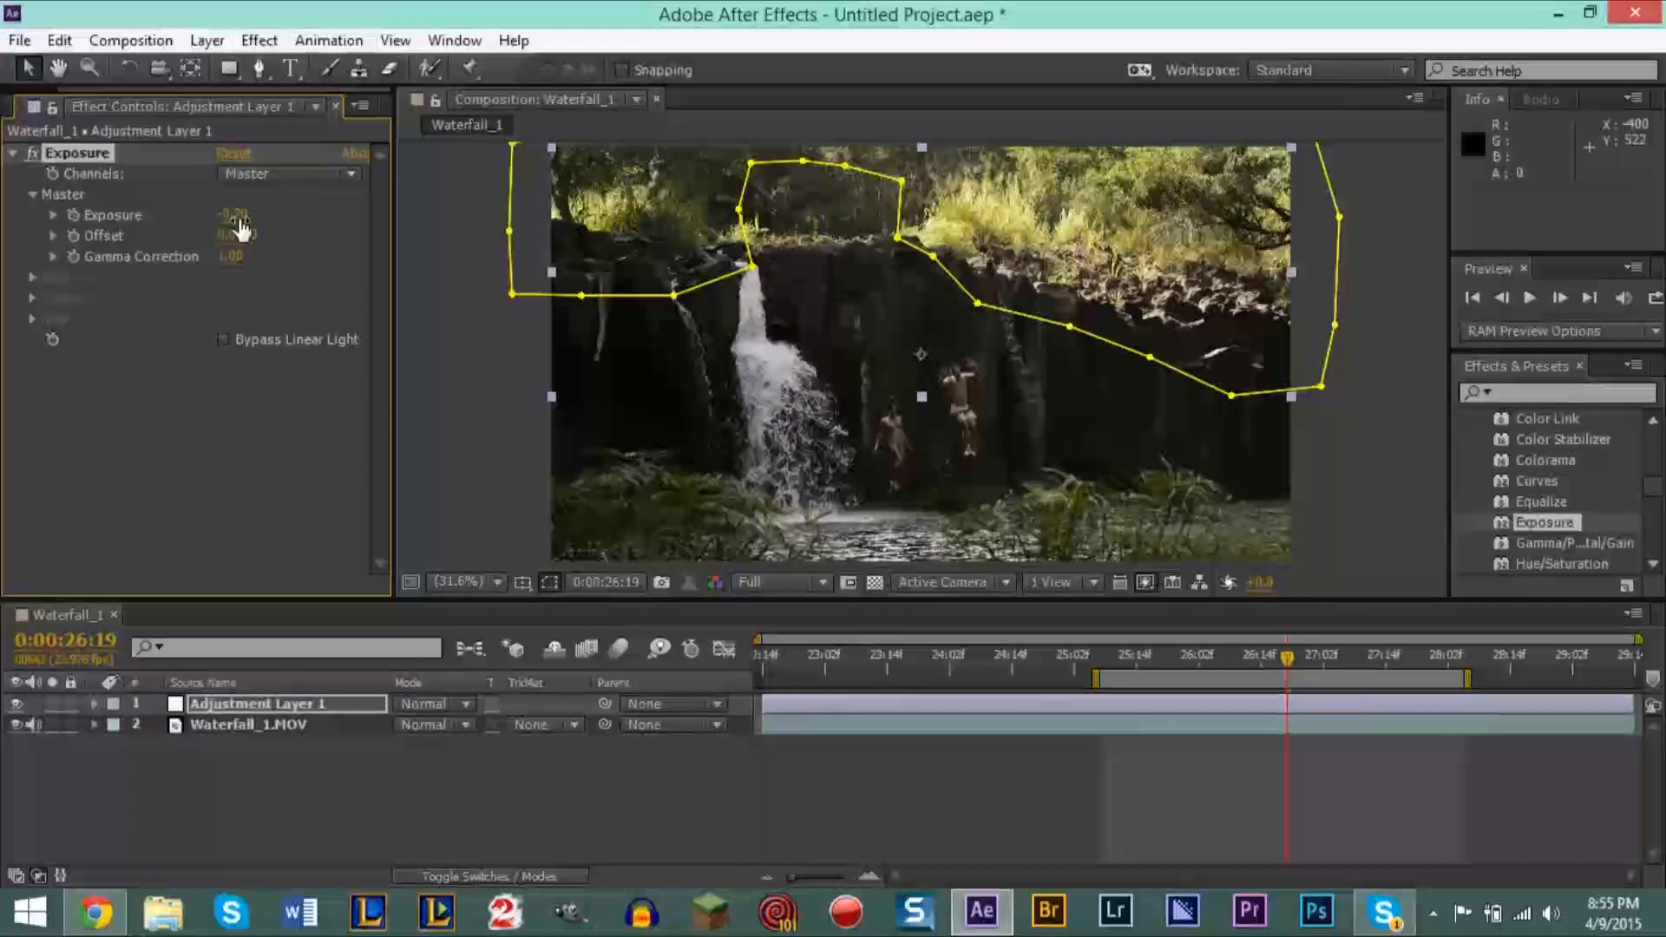
{"action": "left_click", "coordinate": [240, 222]}
{"action": "type", "text": "0.1"}
{"action": "key", "text": "Return"}
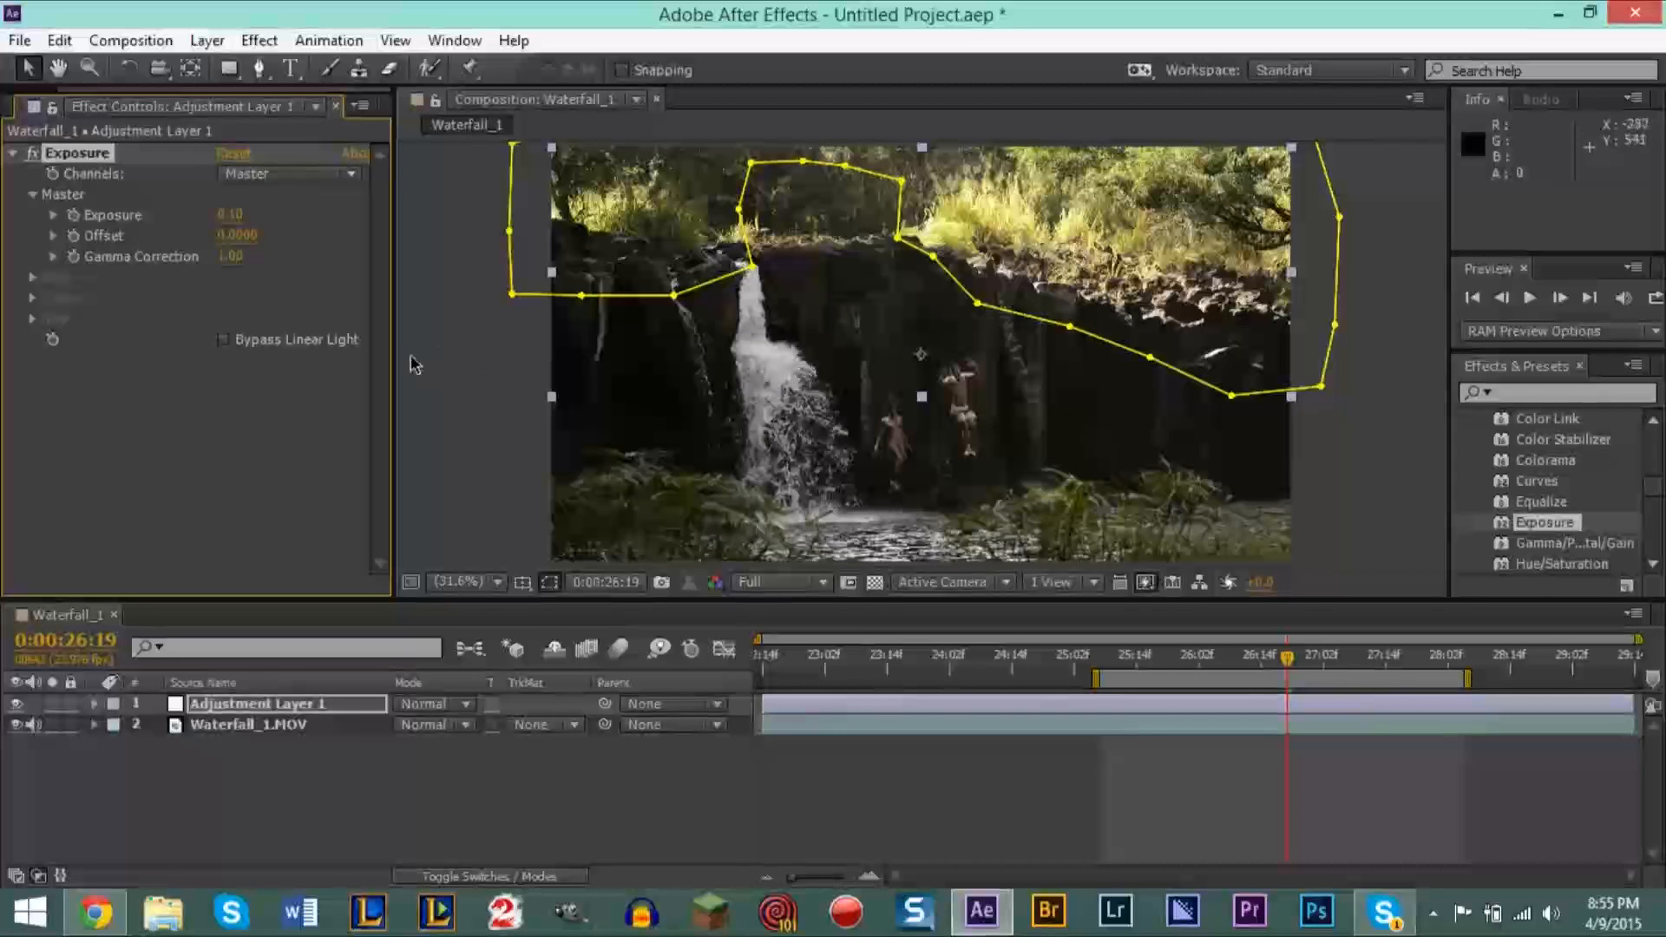
{"action": "left_click", "coordinate": [239, 217]}
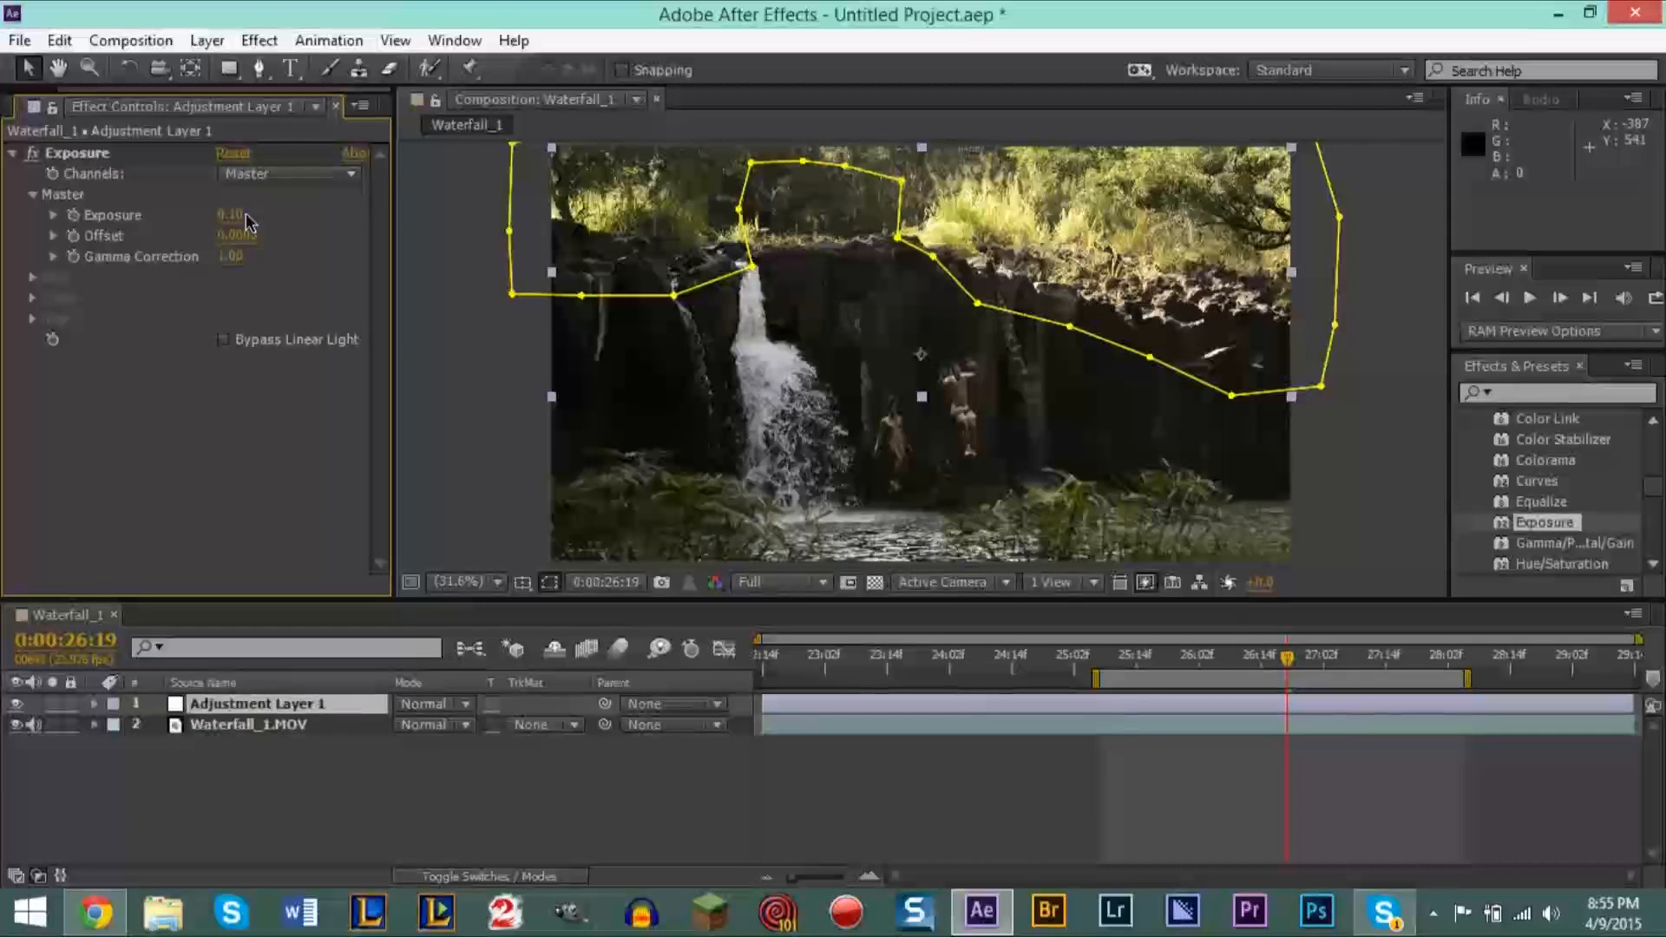
{"action": "type", "text": "0.2"}
{"action": "key", "text": "Return"}
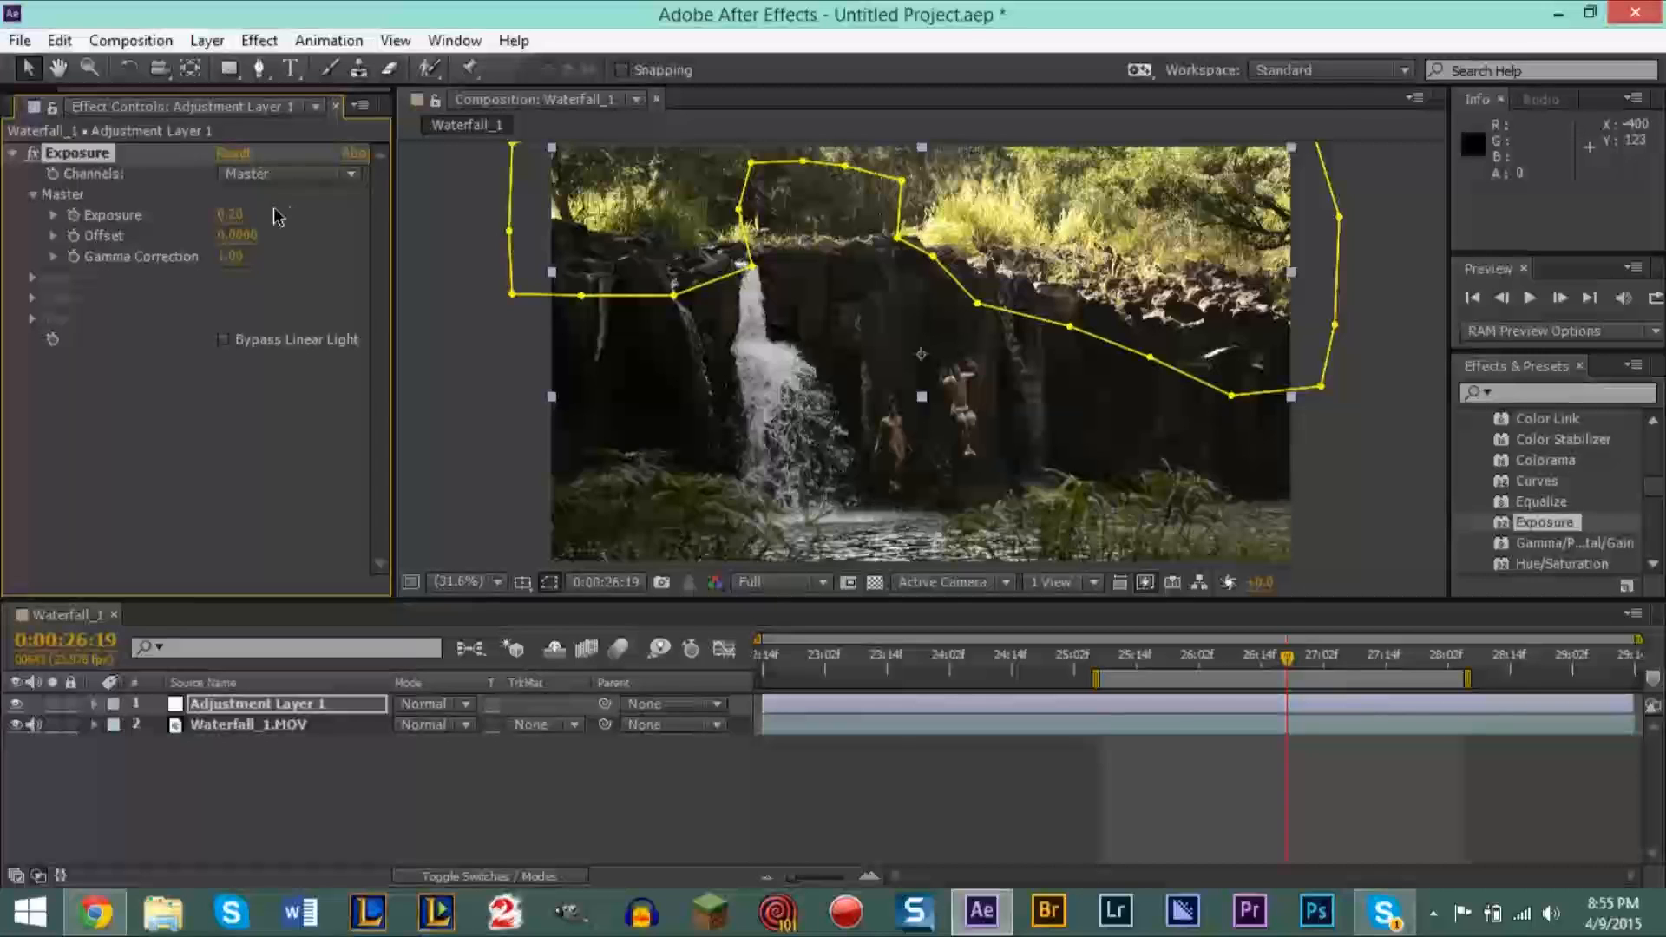
{"action": "left_click", "coordinate": [231, 217]}
{"action": "type", "text": "0"}
{"action": "key", "text": "Return"}
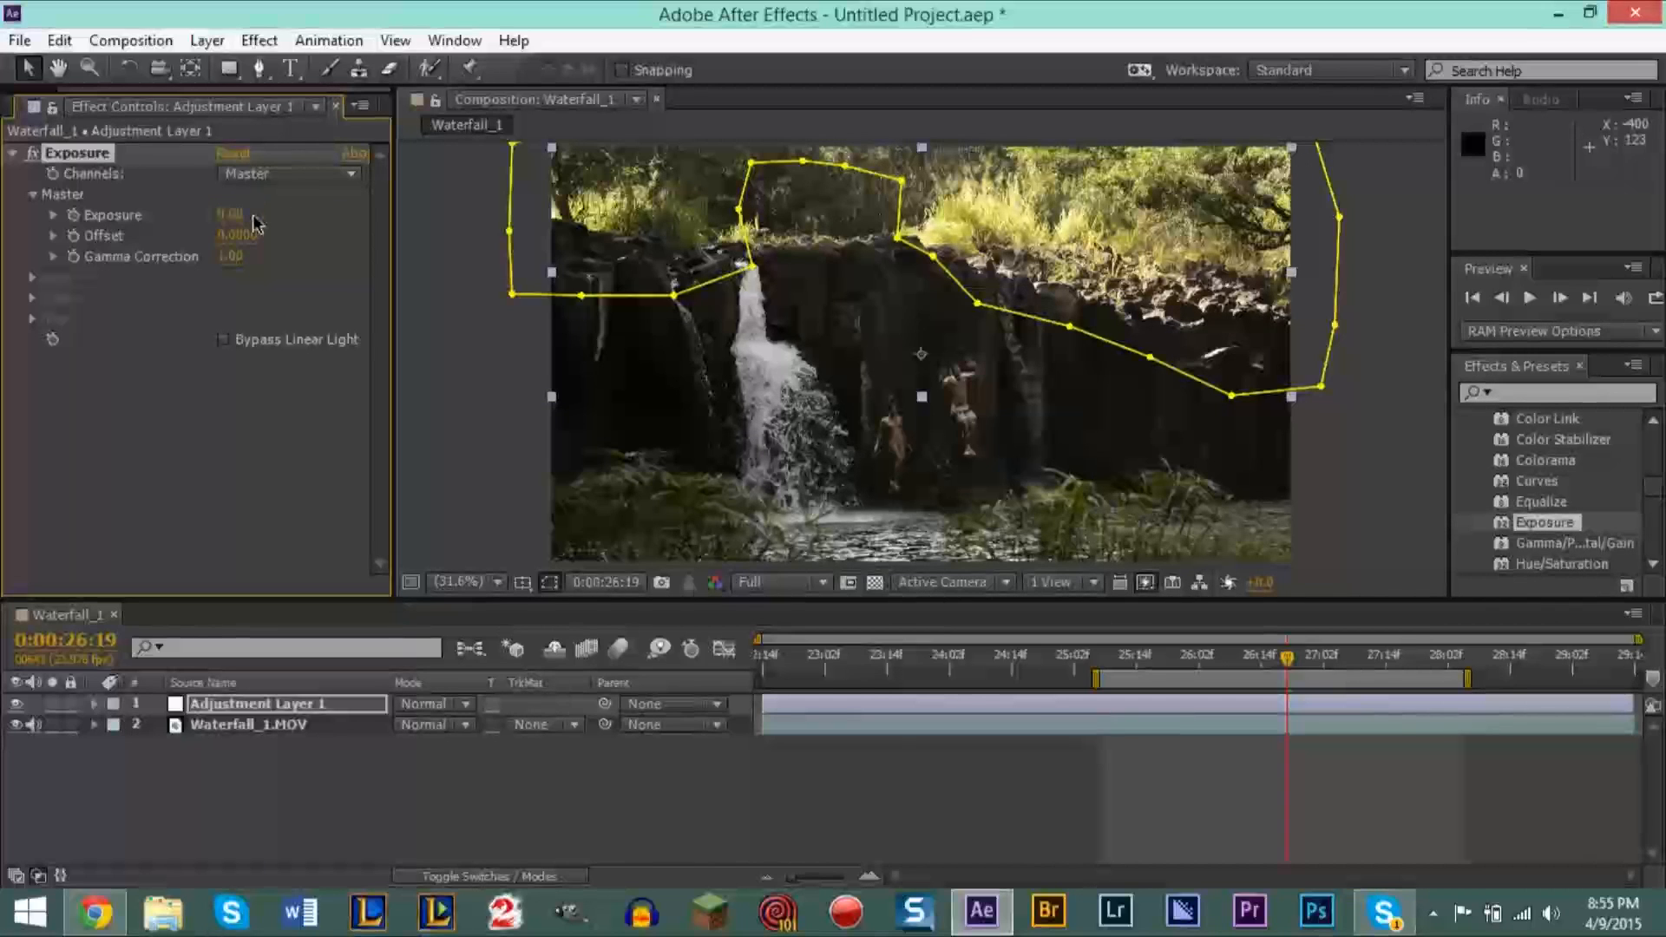
Step: Test further Master Exposure values on the scenery above the cliff and reset the value to 0
{"action": "left_click", "coordinate": [241, 215]}
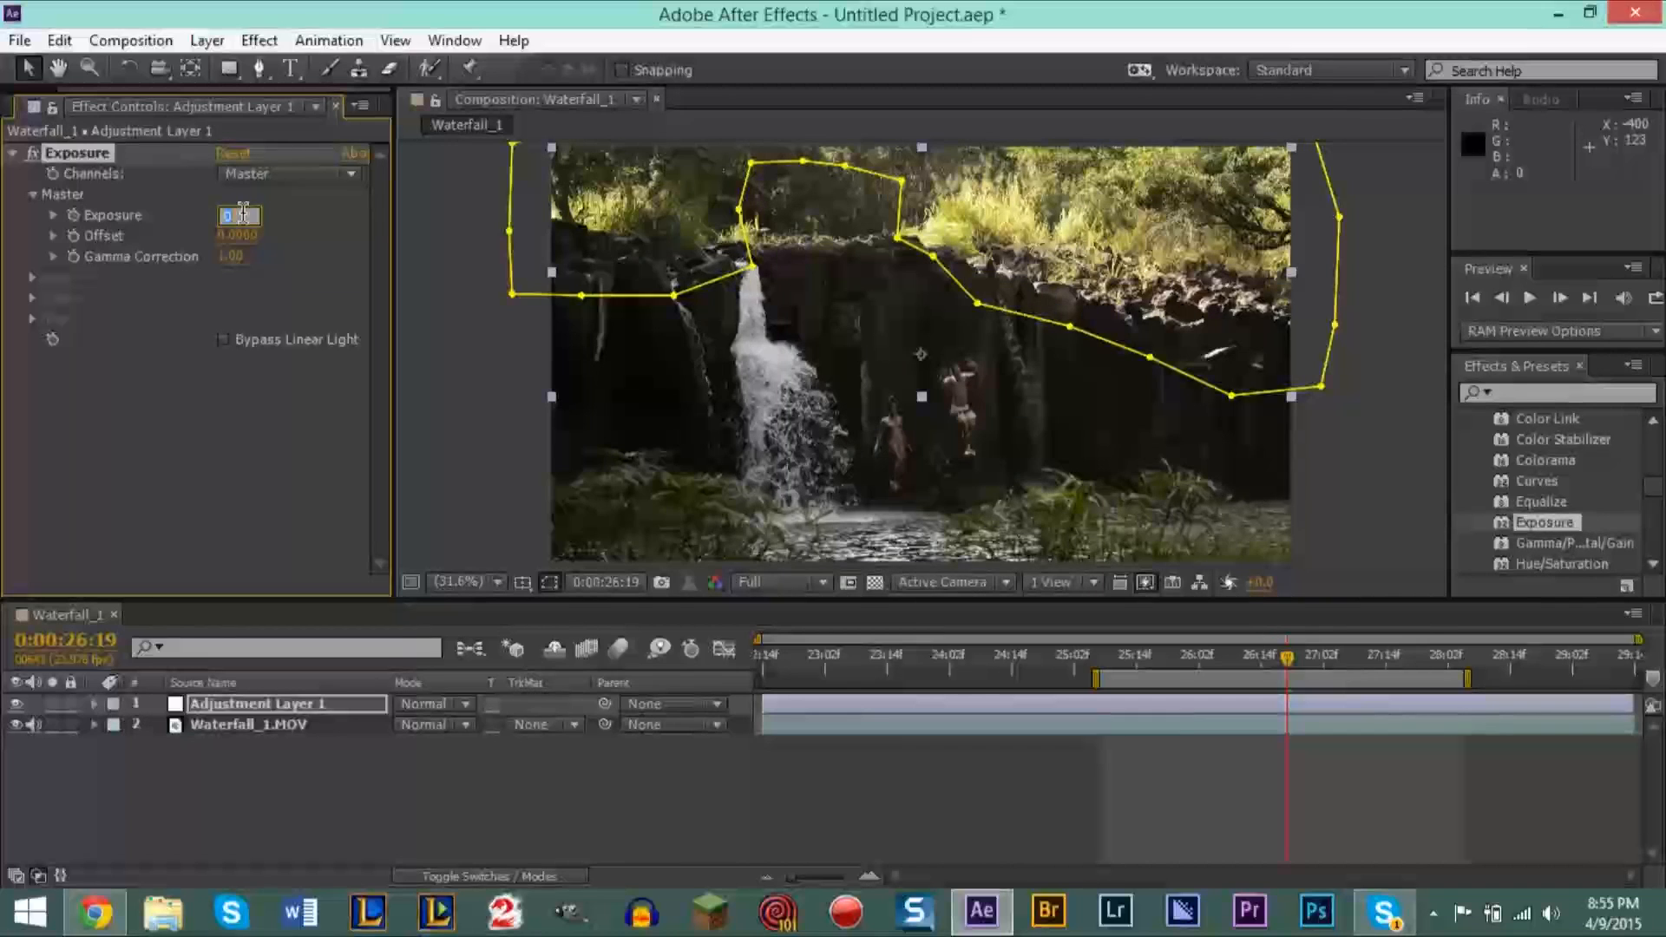
{"action": "type", "text": "0.3"}
{"action": "key", "text": "Return"}
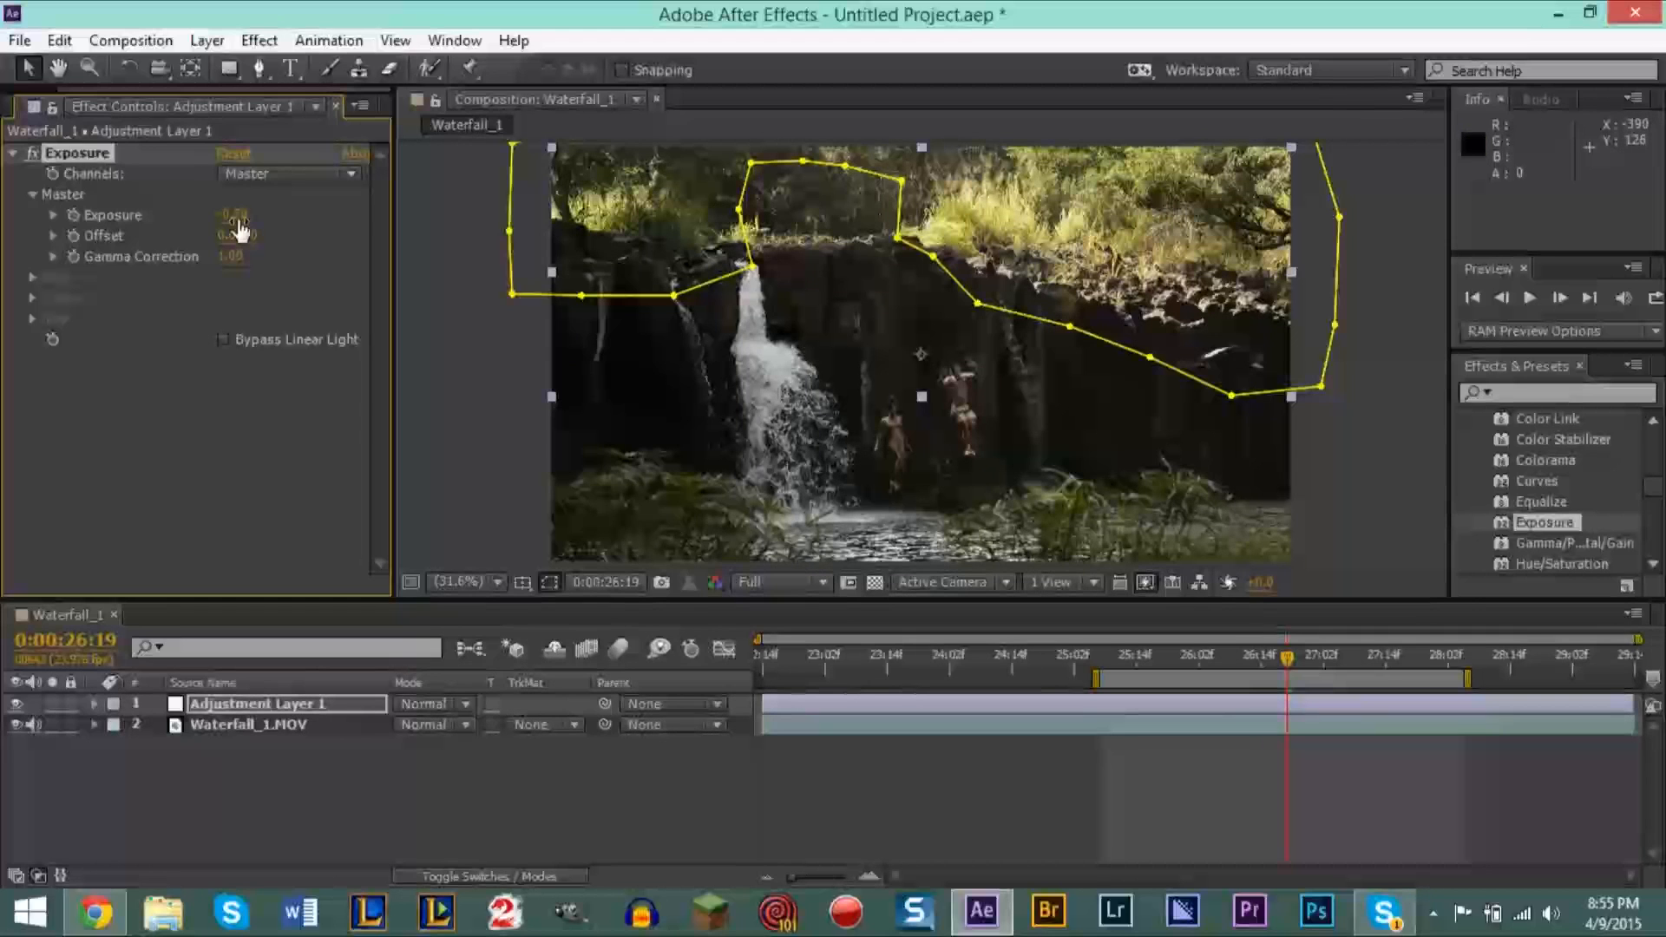
{"action": "left_click_drag", "start_coordinate": [226, 216], "coordinate": [243, 232]}
{"action": "left_click", "coordinate": [241, 218]}
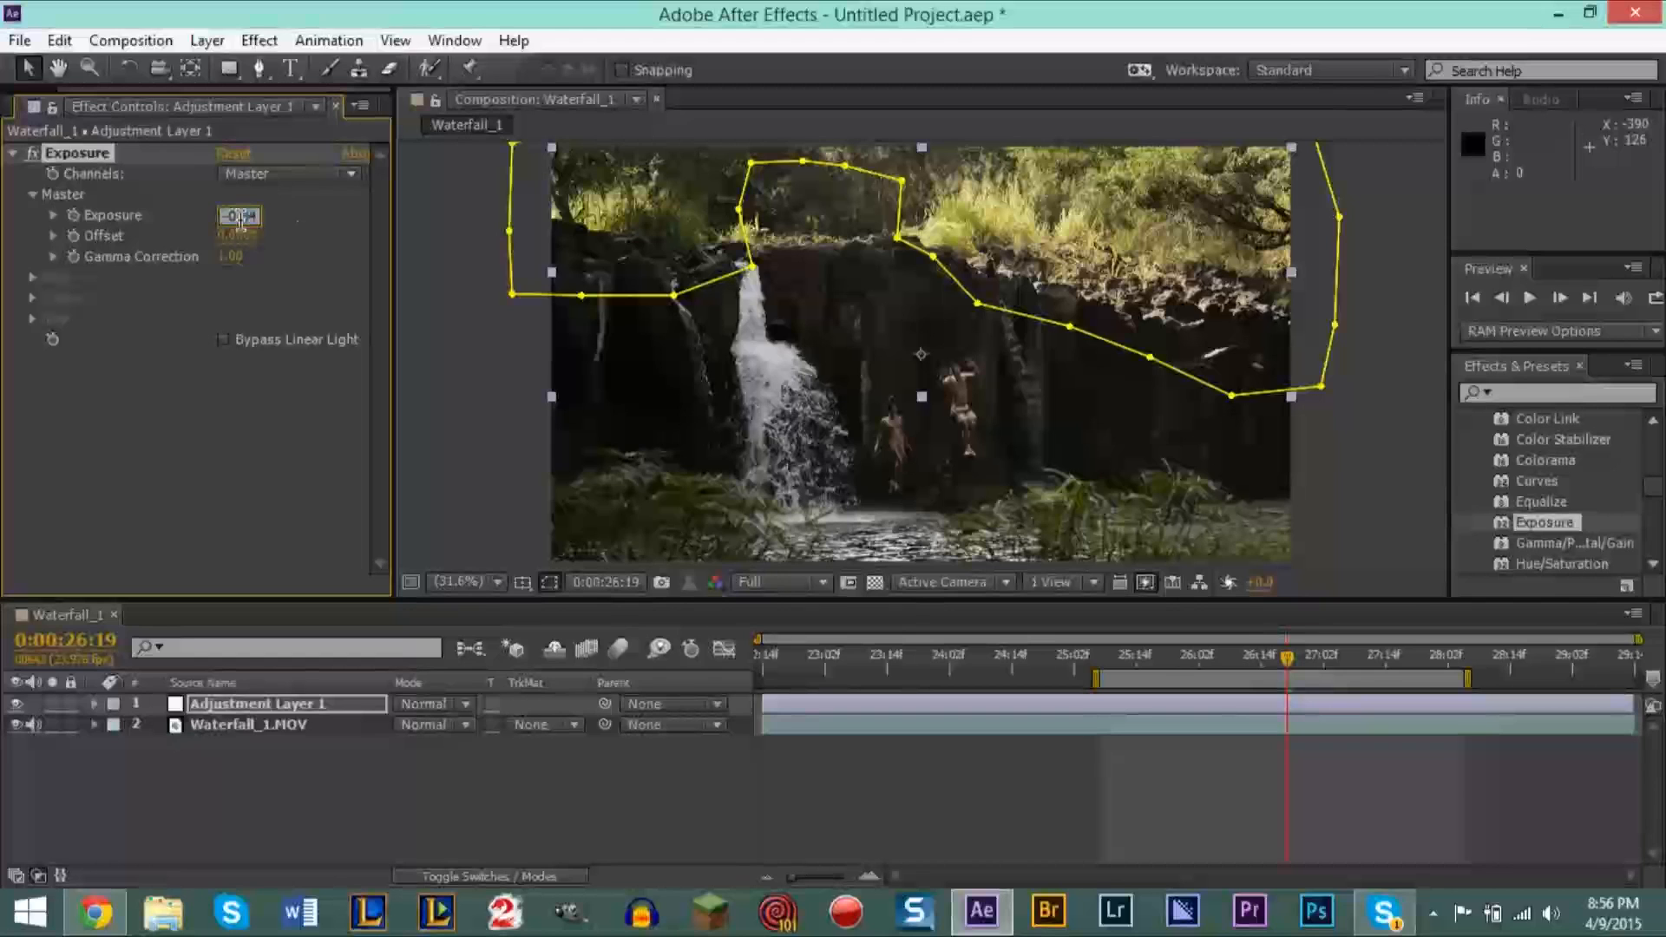
{"action": "type", "text": "0"}
{"action": "key", "text": "Return"}
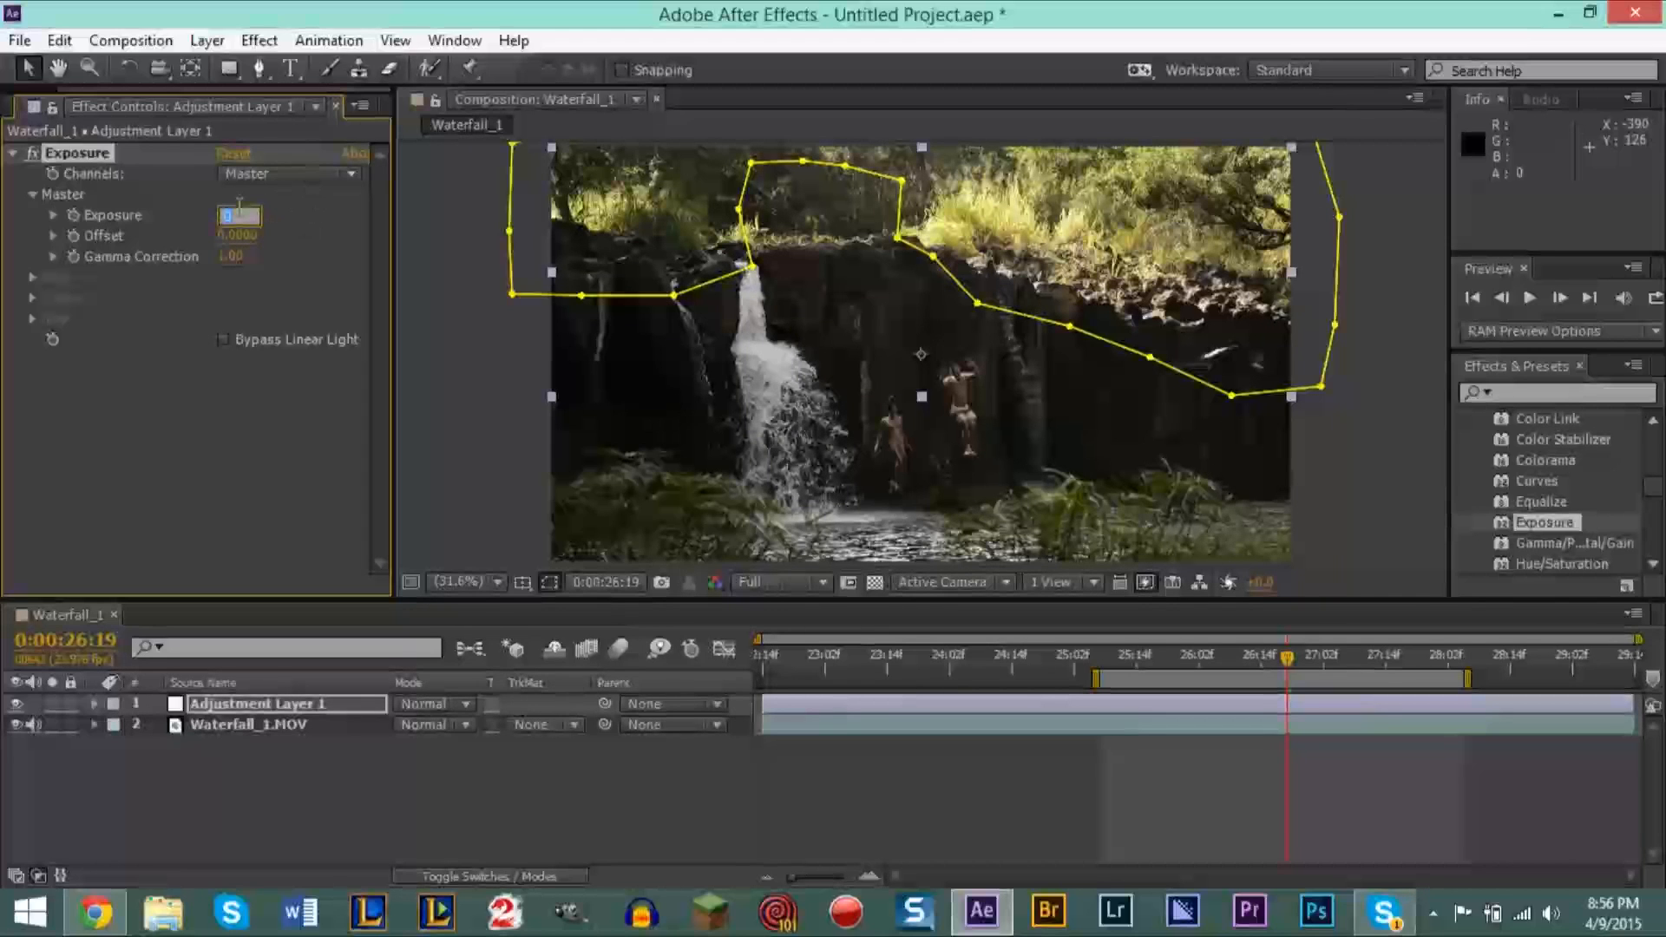
Step: Compare Master Exposure values of -0.2 and -1, and settle on -0.5 to darken the masked scenery
{"action": "type", "text": "-0.2"}
{"action": "key", "text": "Return"}
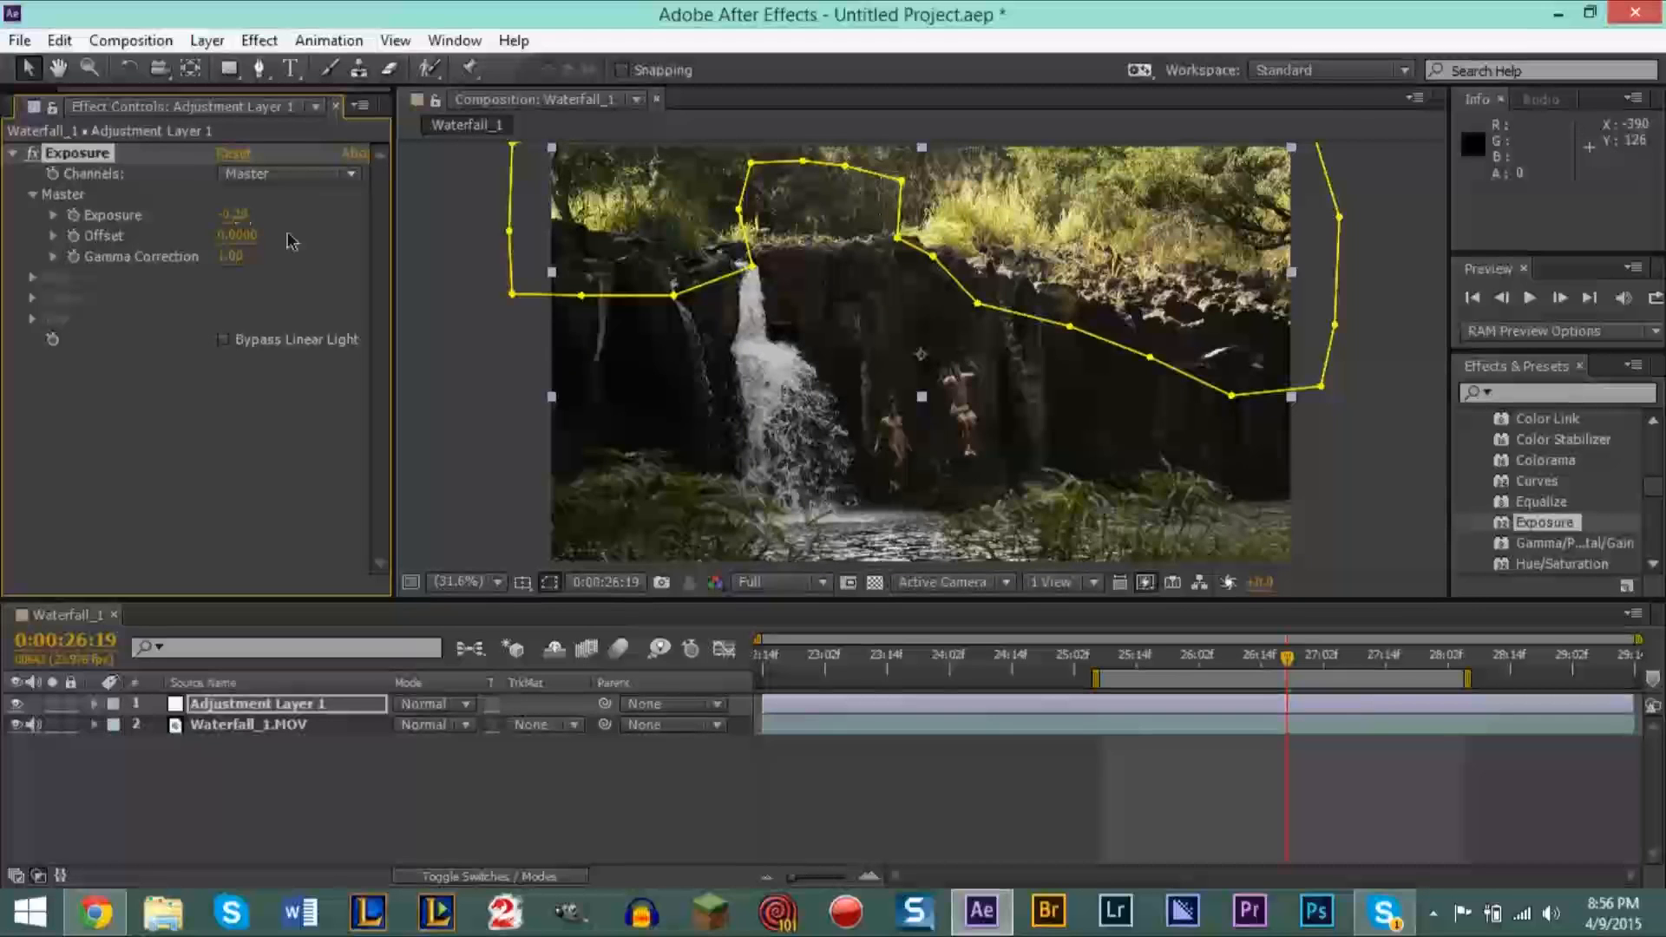
{"action": "left_click", "coordinate": [240, 215]}
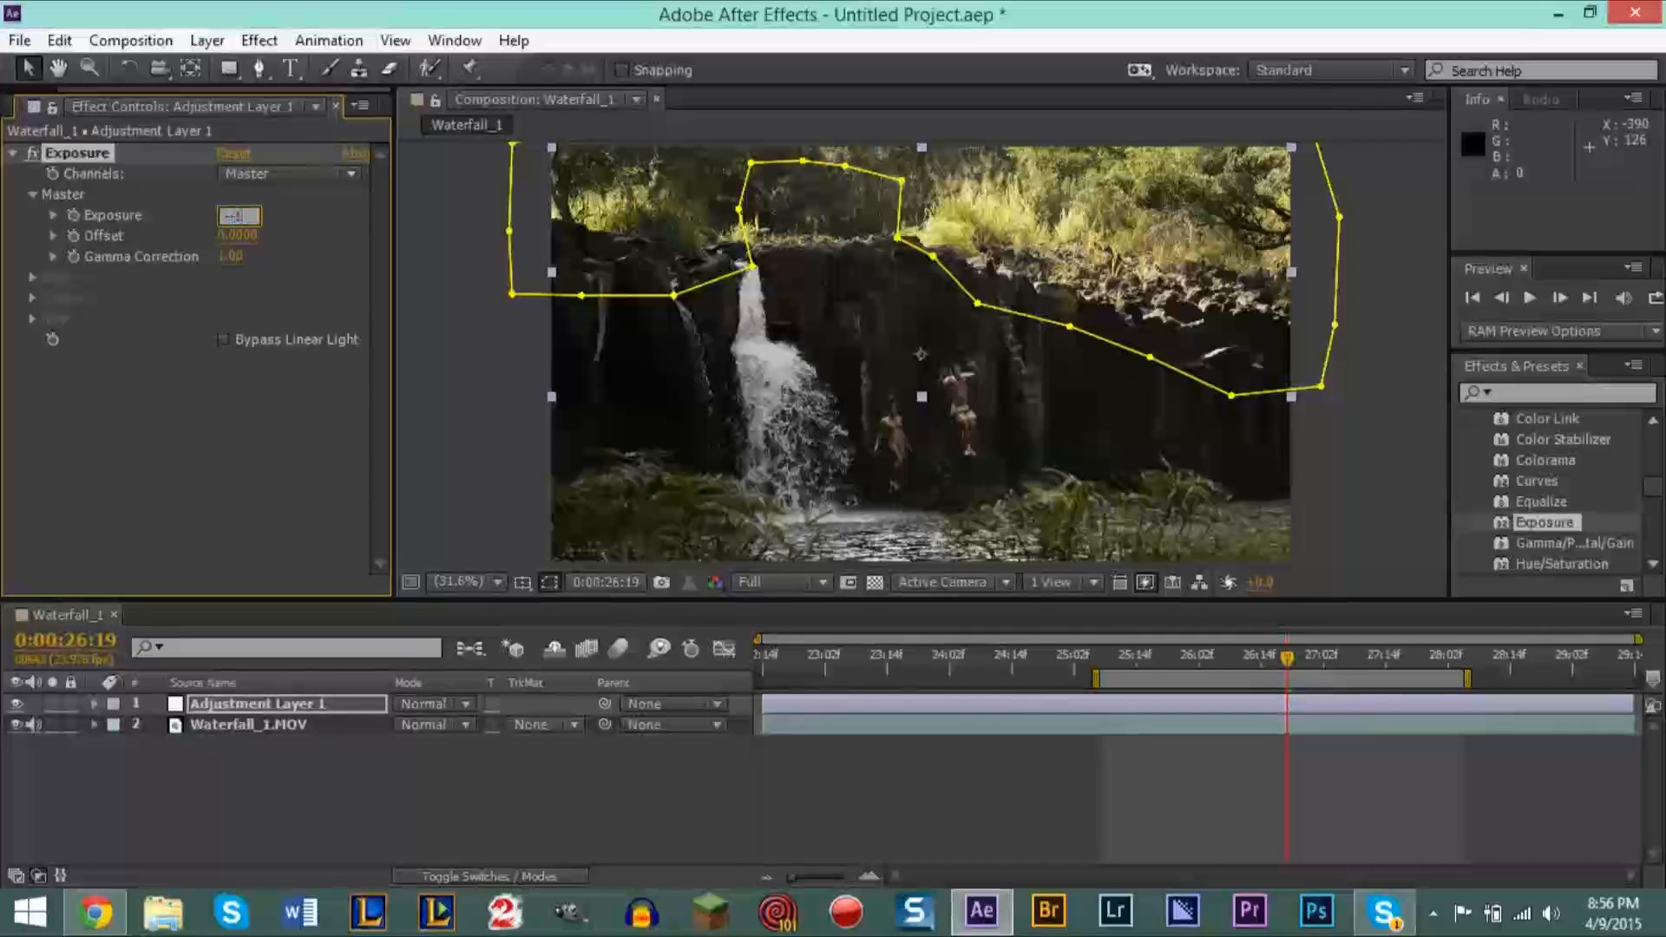
{"action": "type", "text": "-1"}
{"action": "key", "text": "Return"}
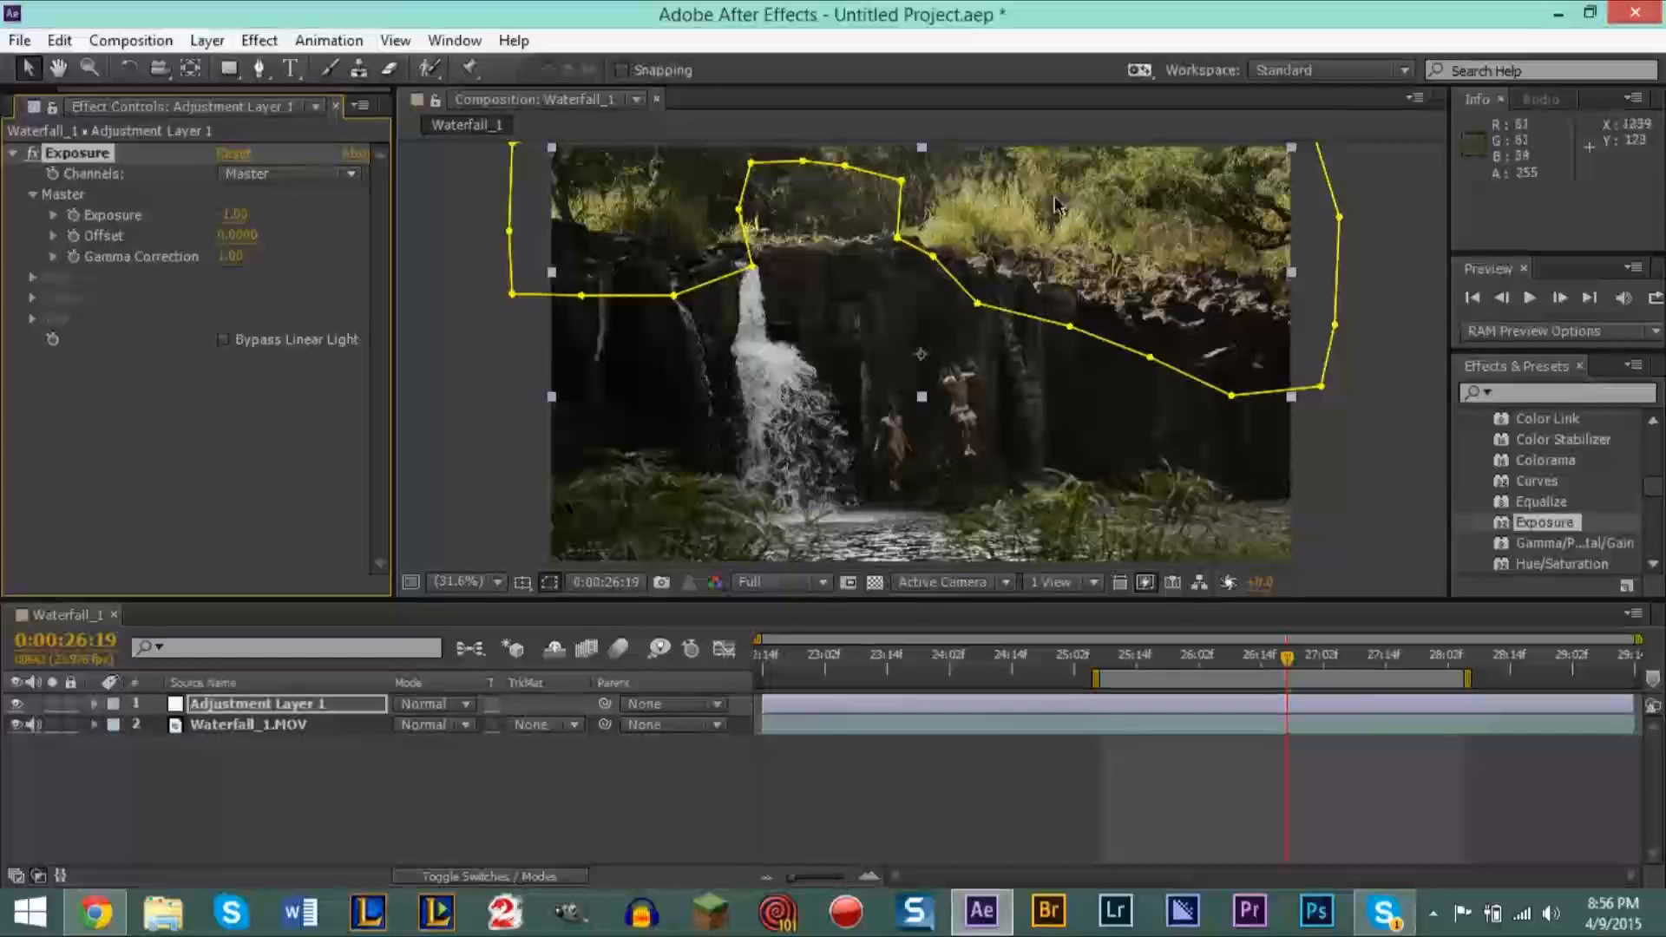
{"action": "left_click", "coordinate": [247, 228]}
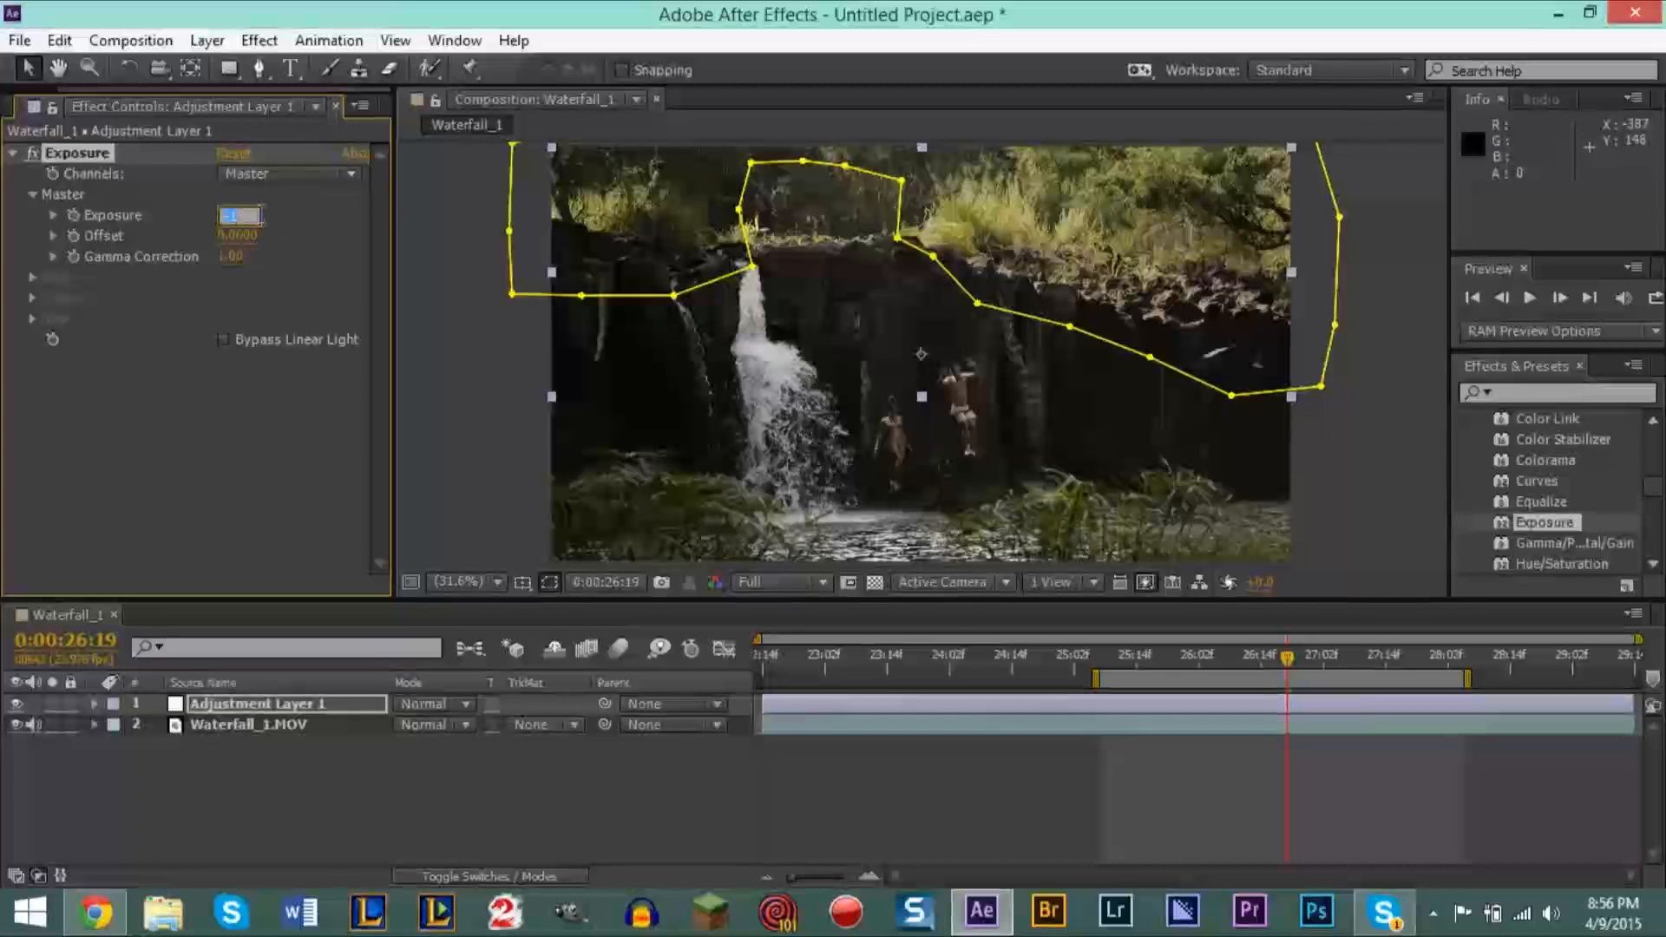
{"action": "type", "text": "0.5"}
{"action": "key", "text": "Return"}
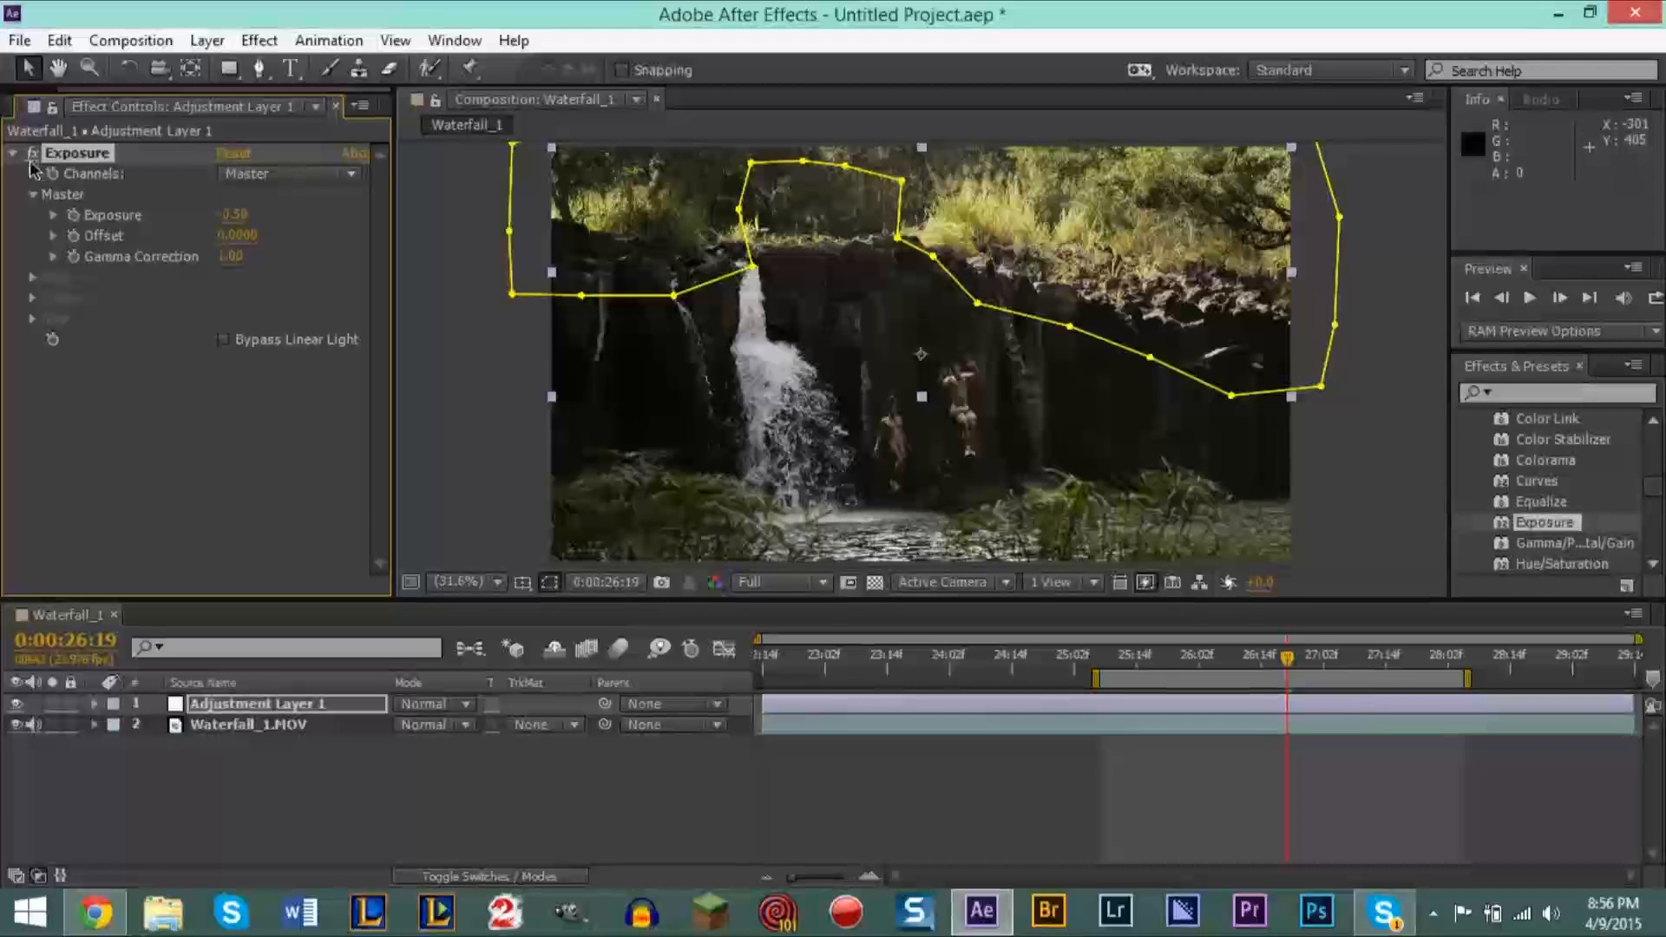
Step: Toggle the visibility of Adjustment Layer 1 repeatedly to compare the scenery with and without the exposure correction, leaving the layer visible
{"action": "left_click", "coordinate": [17, 708]}
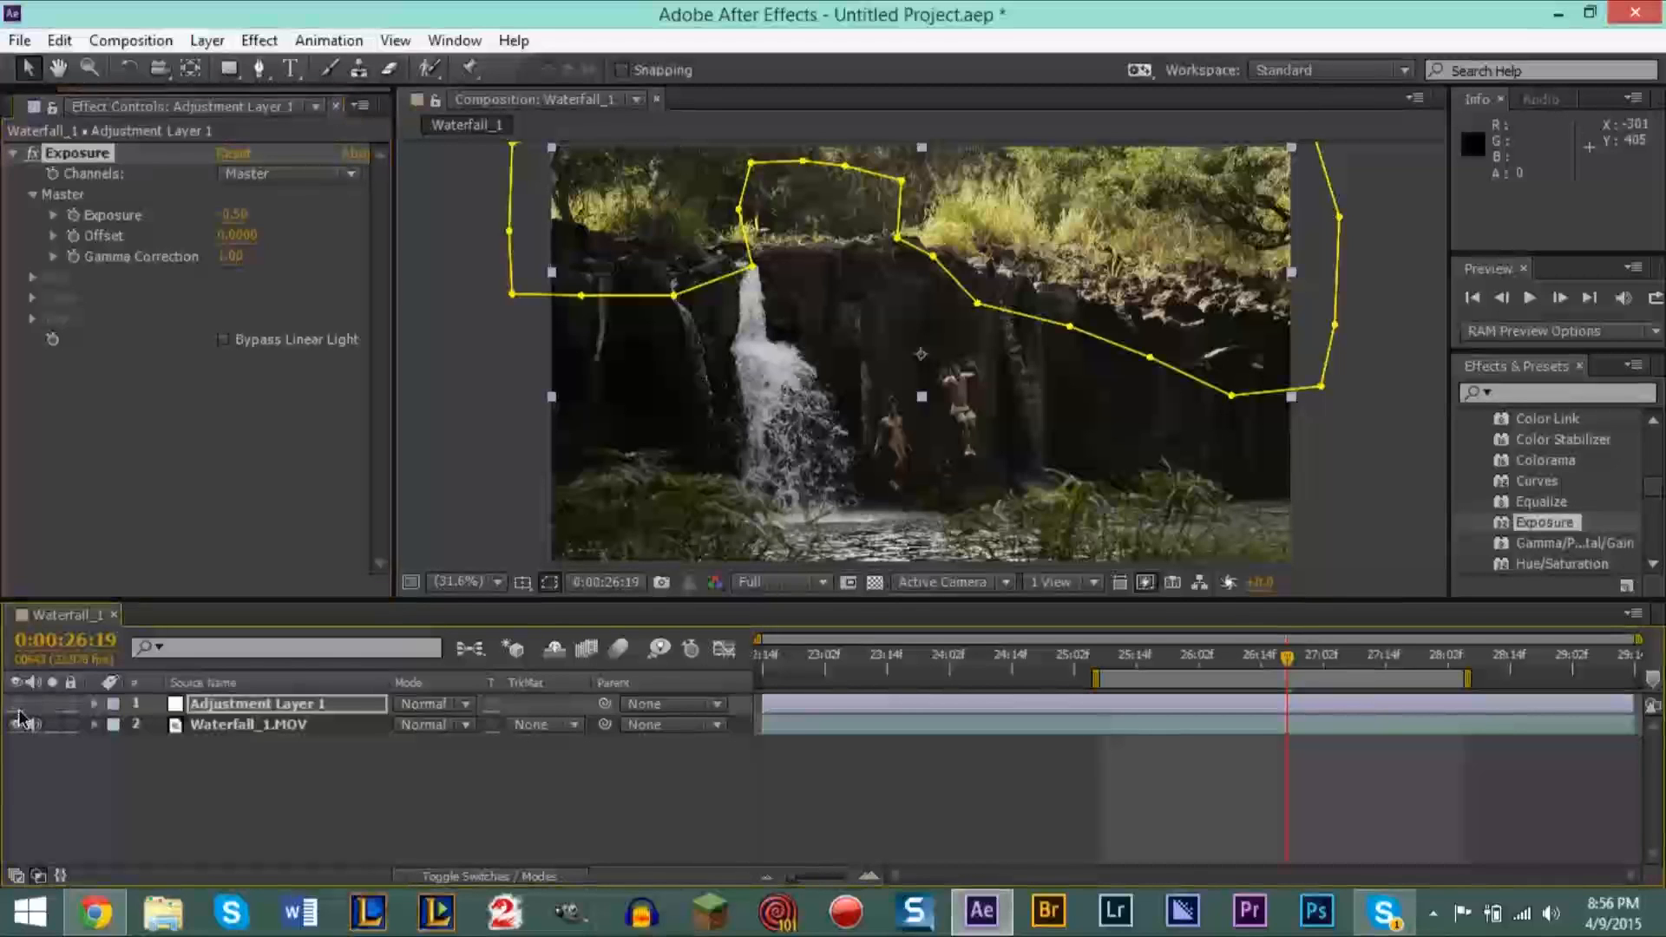
{"action": "left_click", "coordinate": [19, 711]}
{"action": "left_click", "coordinate": [19, 711]}
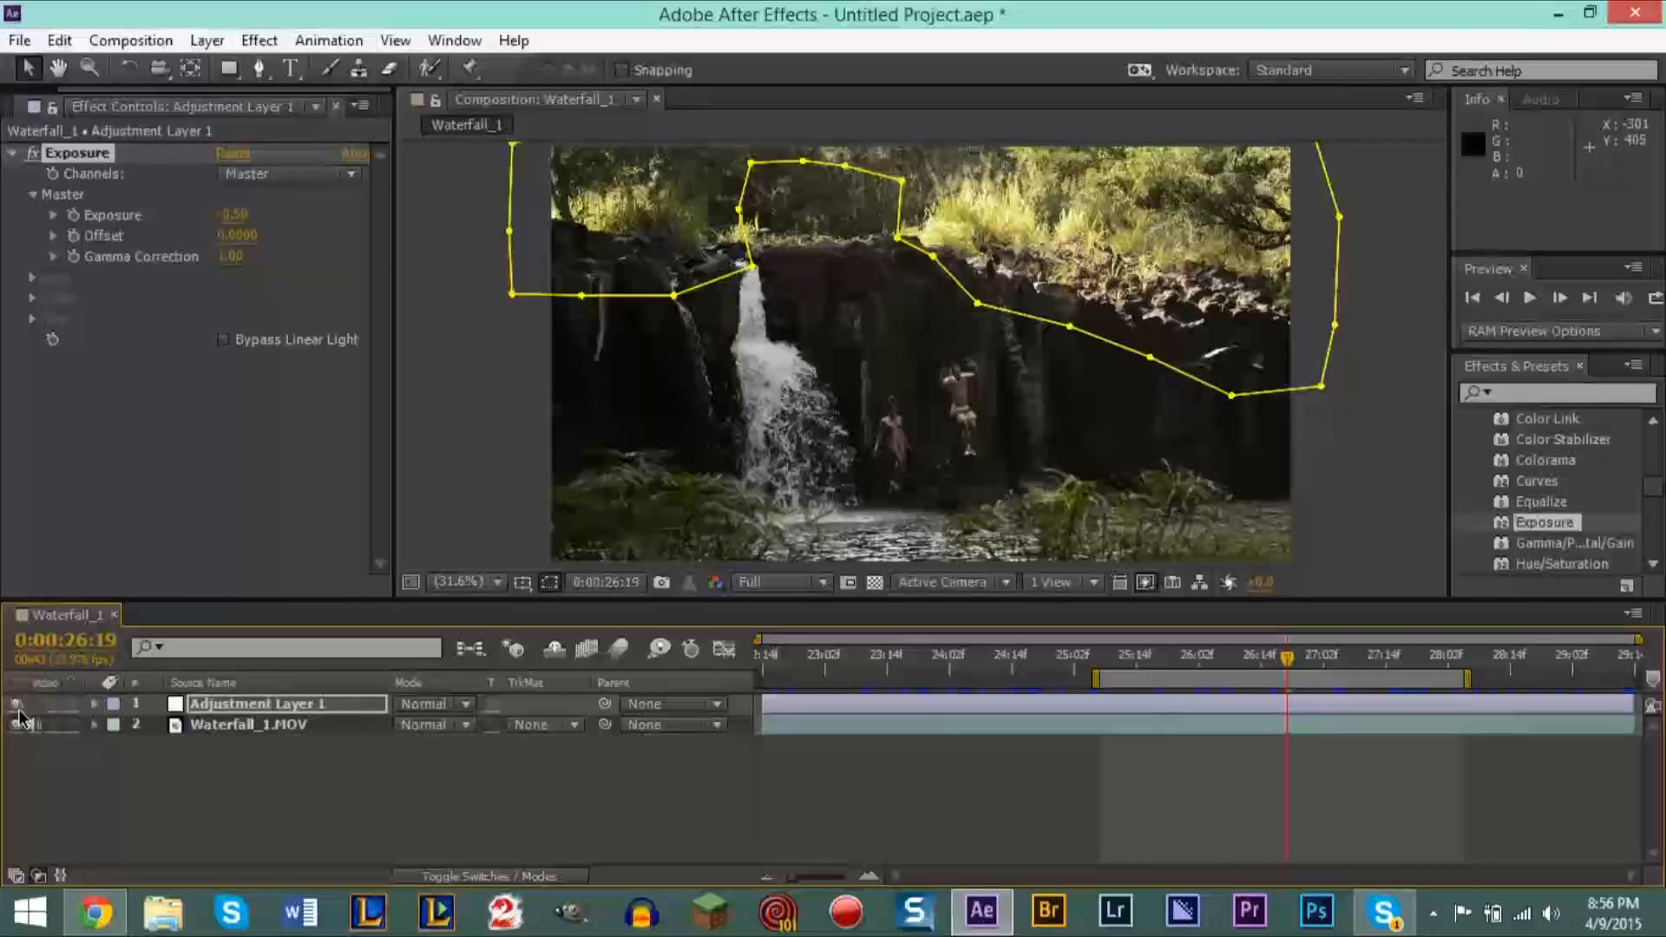
{"action": "left_click", "coordinate": [19, 713]}
{"action": "left_click", "coordinate": [19, 708]}
{"action": "left_click", "coordinate": [18, 708]}
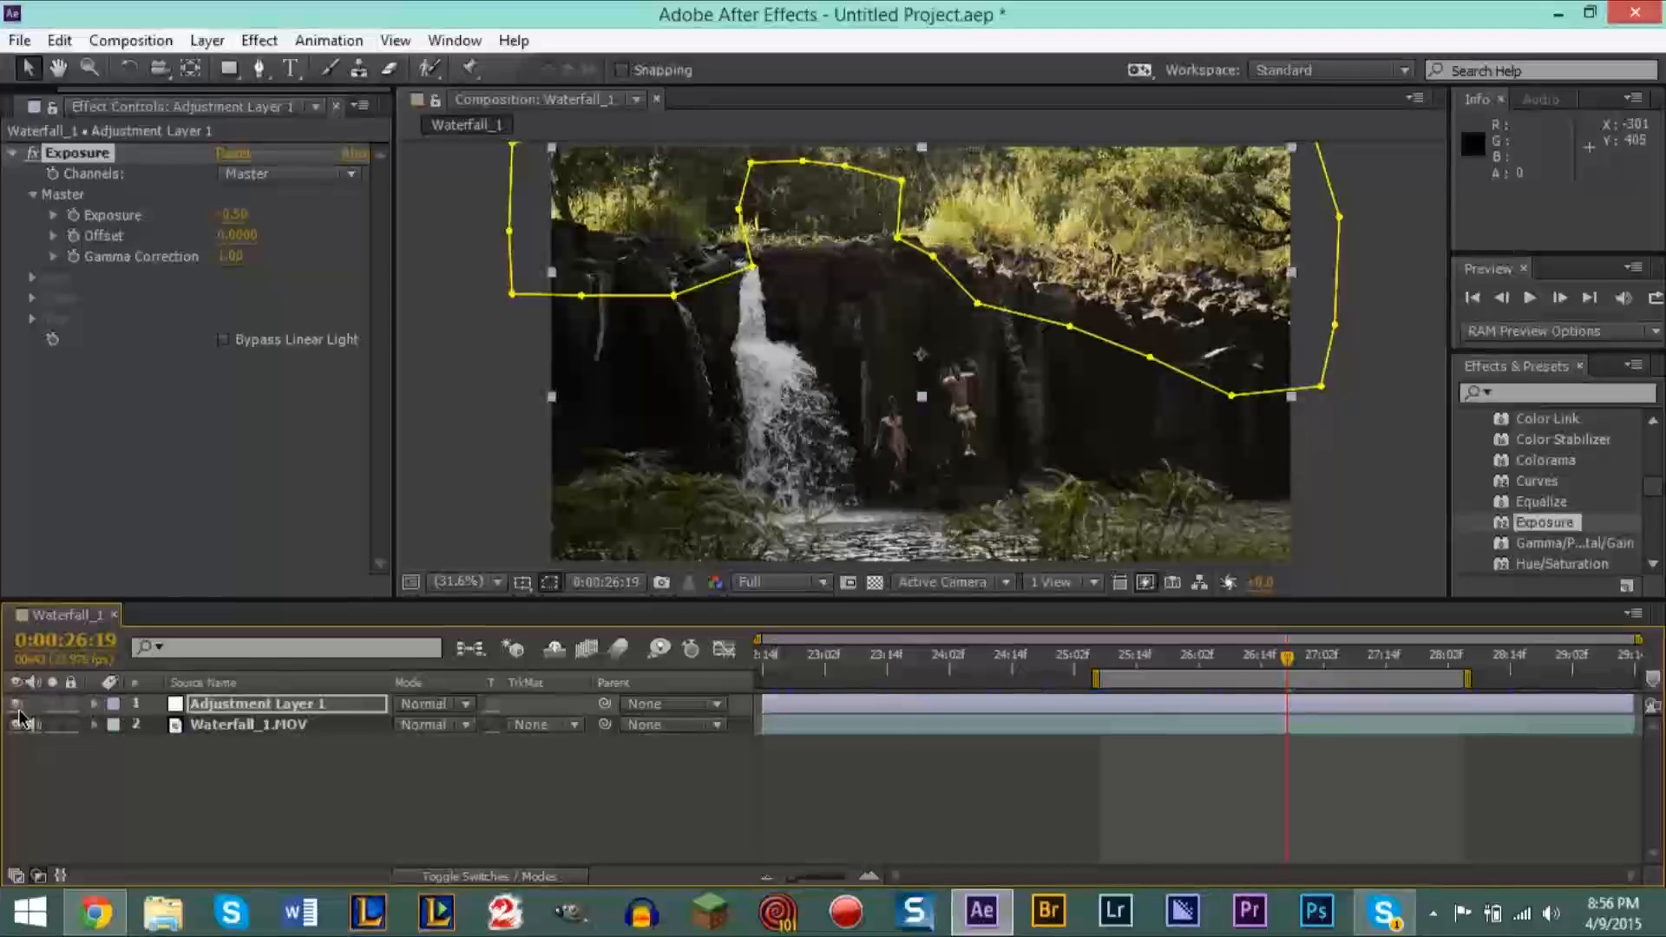
{"action": "left_click", "coordinate": [18, 708]}
{"action": "left_click", "coordinate": [18, 708]}
{"action": "left_click", "coordinate": [18, 708]}
{"action": "left_click", "coordinate": [18, 708]}
{"action": "left_click", "coordinate": [19, 708]}
{"action": "left_click", "coordinate": [18, 708]}
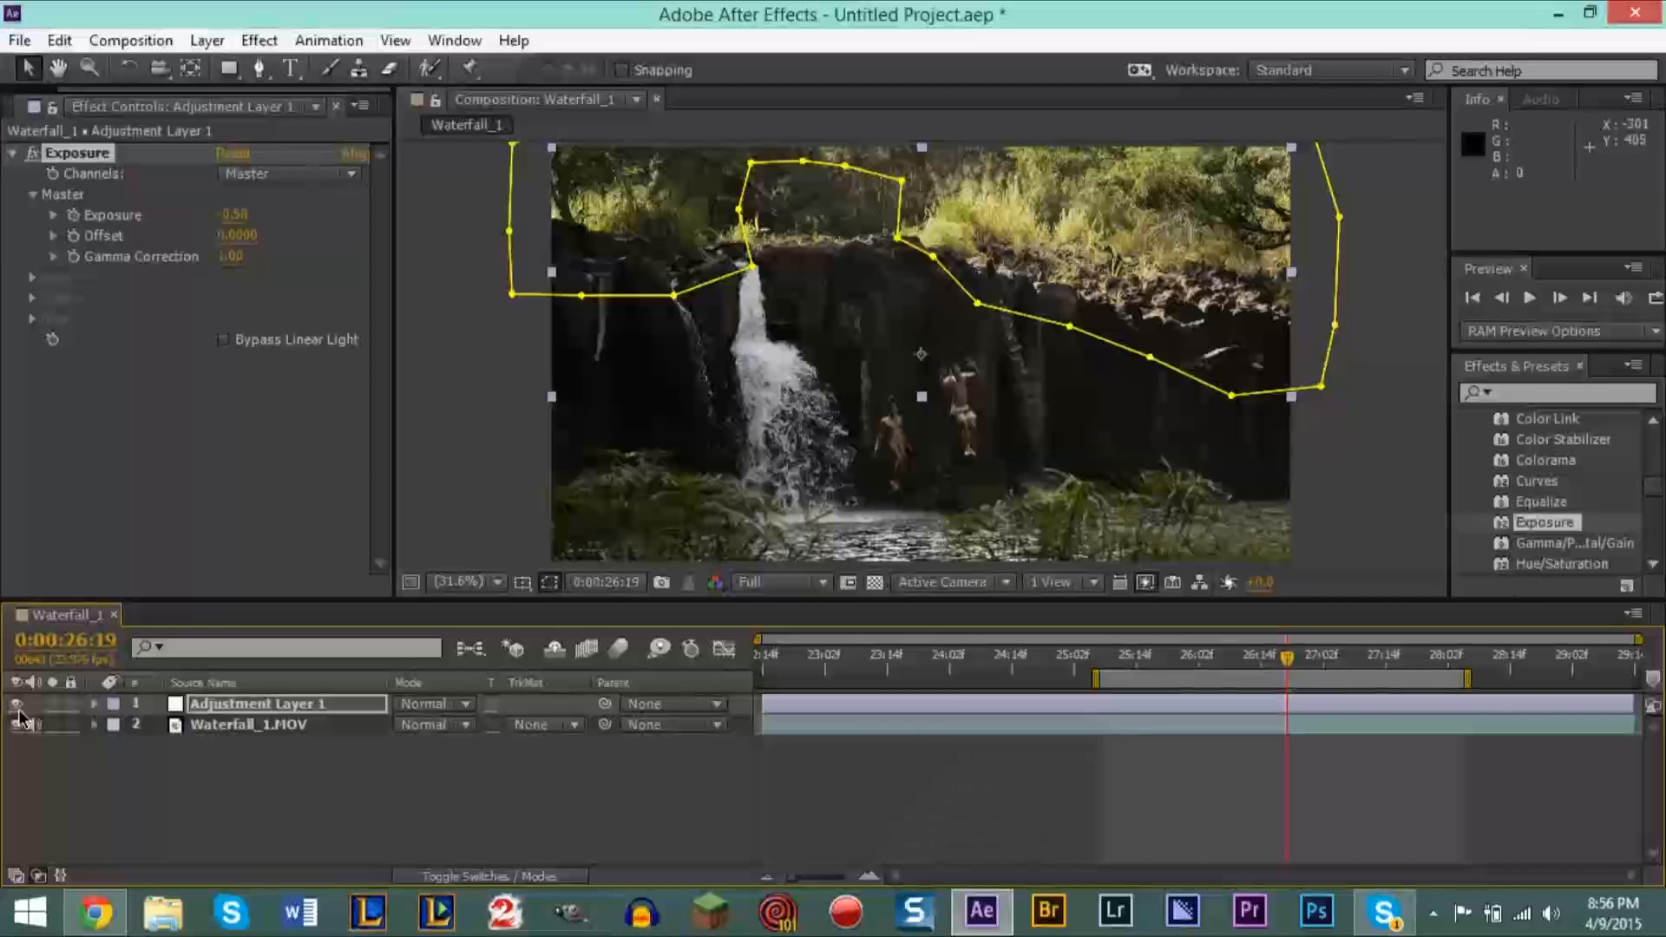
{"action": "left_click", "coordinate": [18, 708]}
{"action": "left_click", "coordinate": [18, 708]}
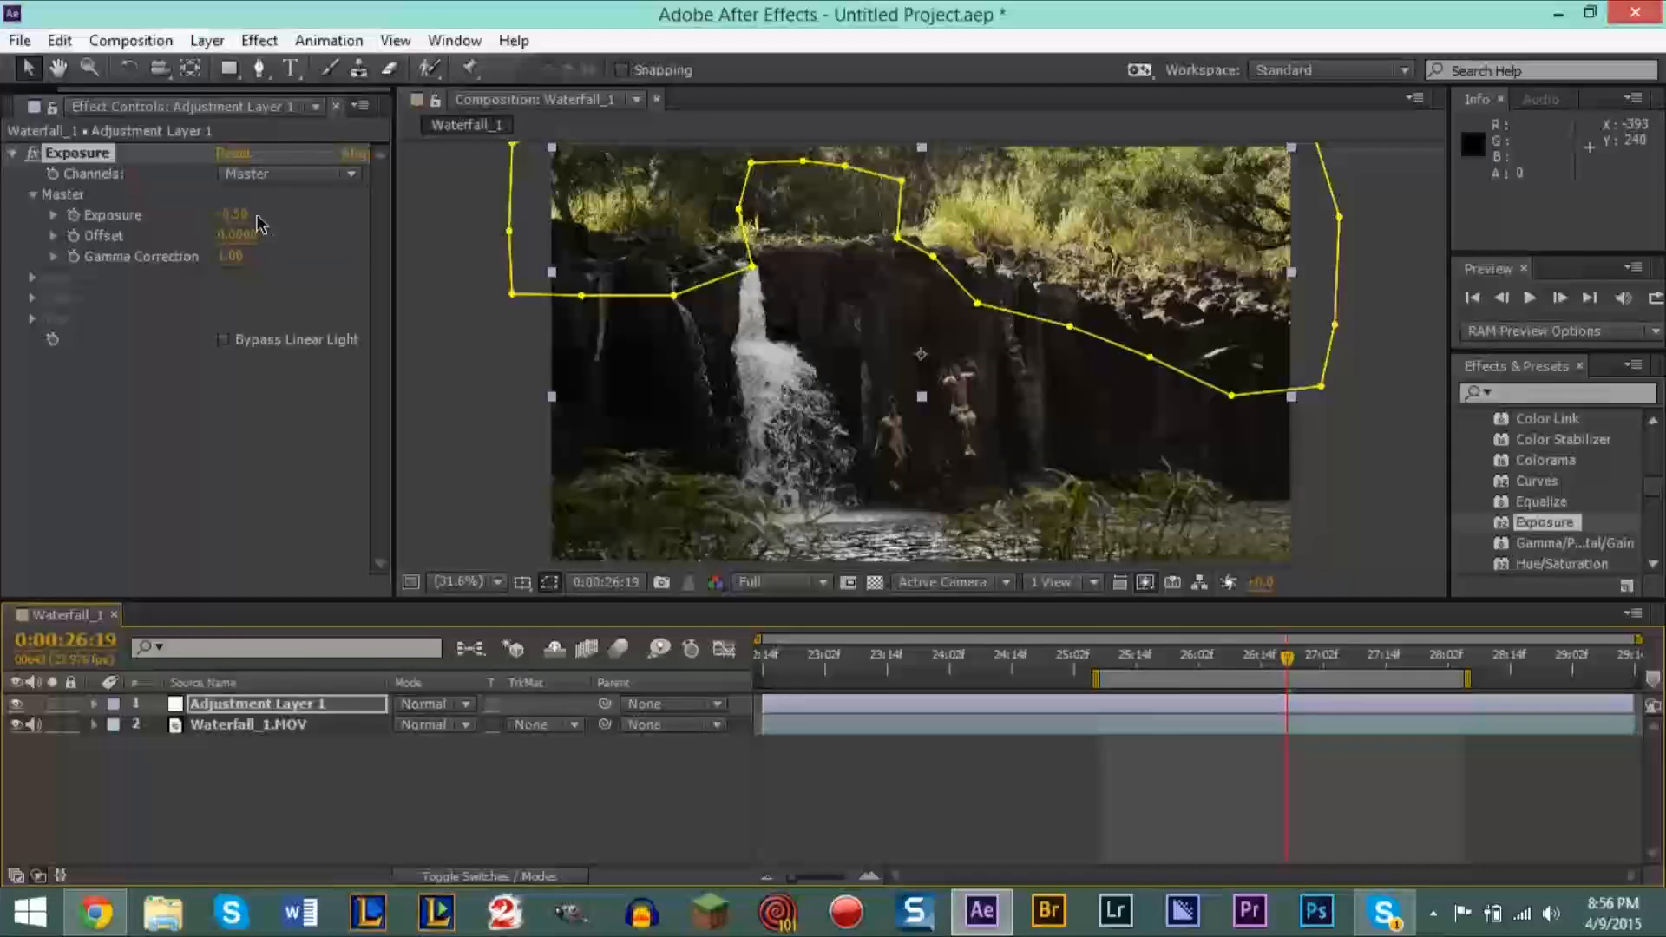
Step: Extend both ends of the work area to cover the full seven-second composition
{"action": "left_click_drag", "start_coordinate": [246, 217], "coordinate": [225, 224]}
{"action": "left_click_drag", "start_coordinate": [1094, 678], "coordinate": [712, 682]}
{"action": "left_click_drag", "start_coordinate": [1467, 679], "coordinate": [1637, 678]}
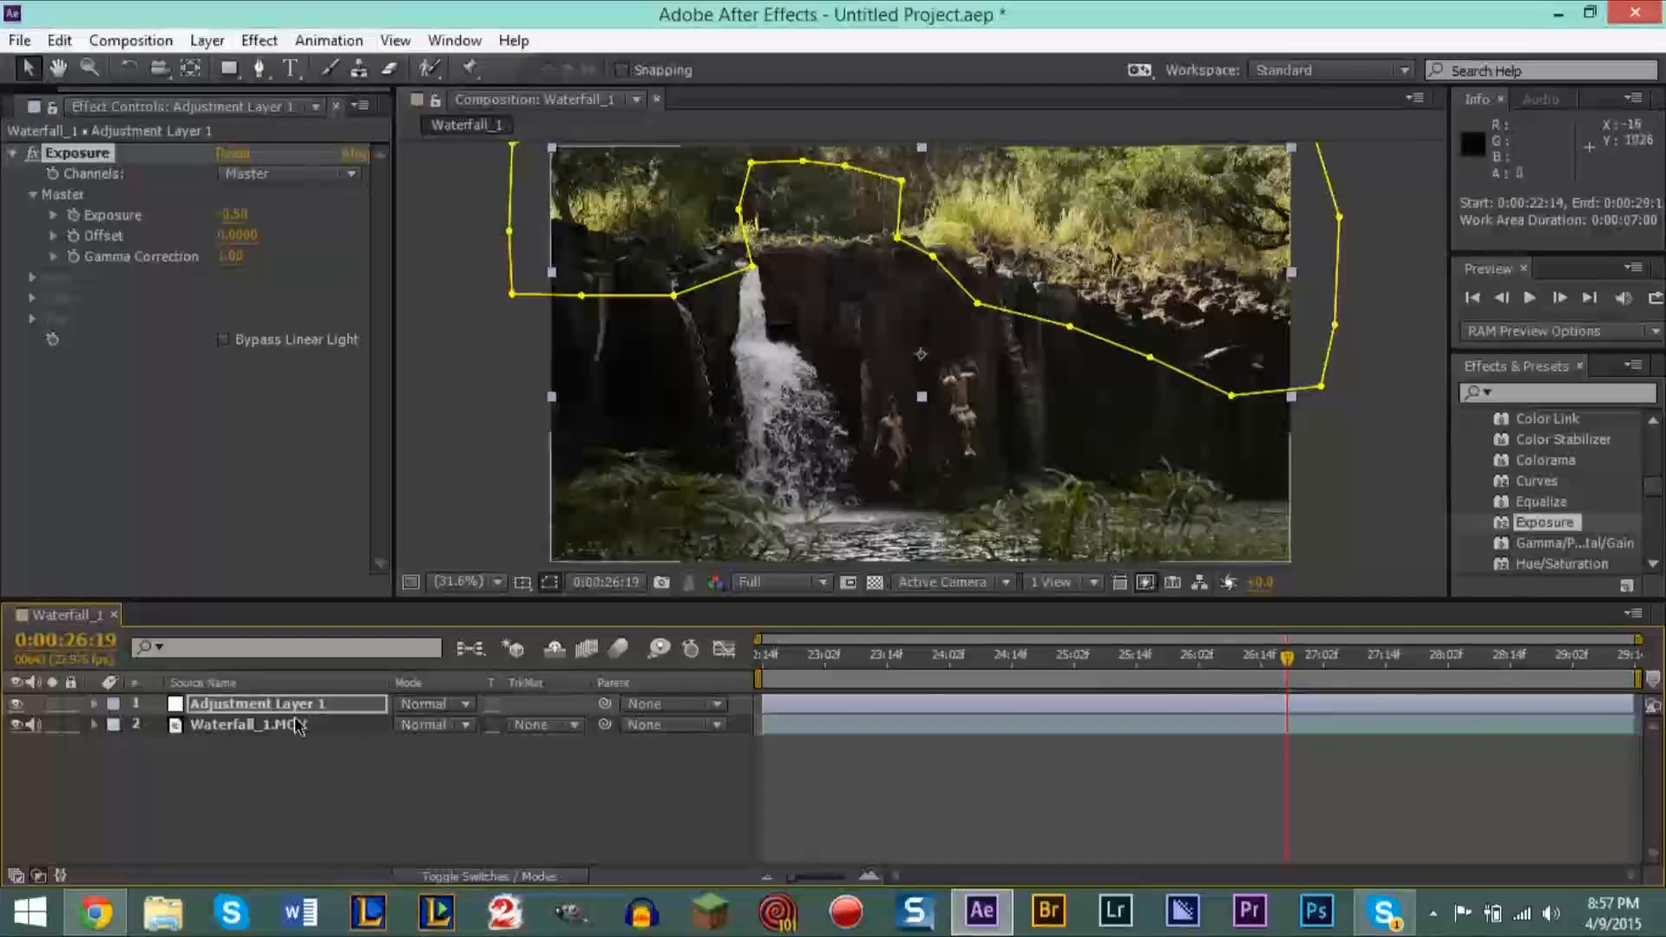
Step: Expand Adjustment Layer 1 in the timeline to examine the Exposure effect's Master properties, and collapse the layer again
{"action": "left_click", "coordinate": [94, 707]}
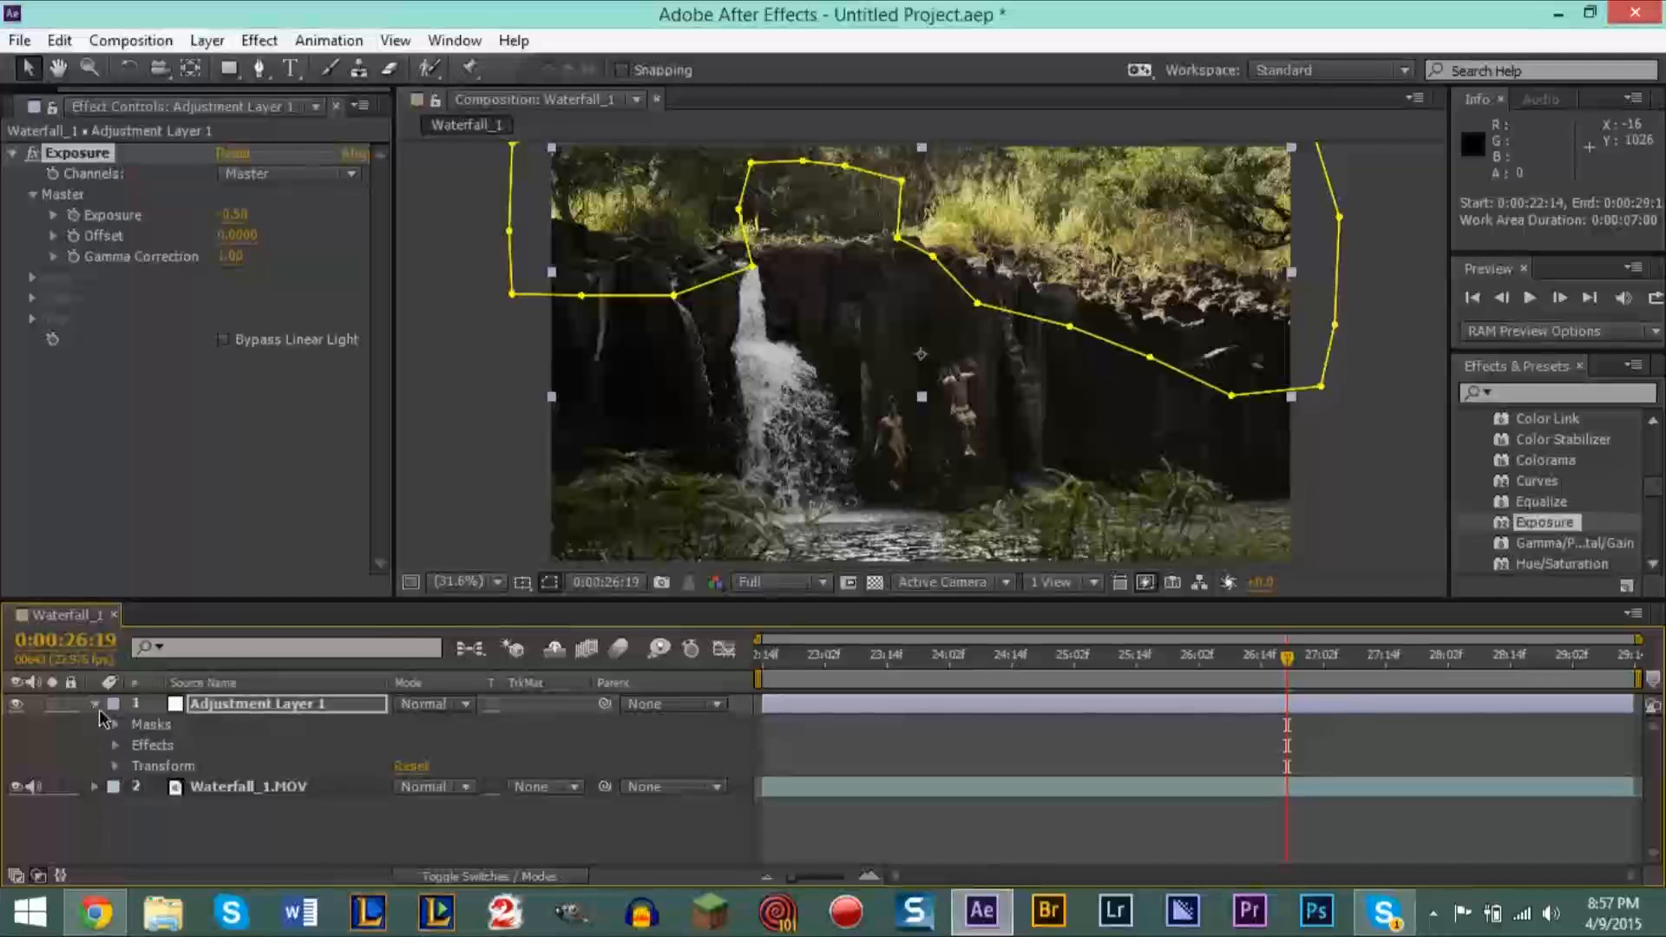
{"action": "left_click", "coordinate": [115, 745]}
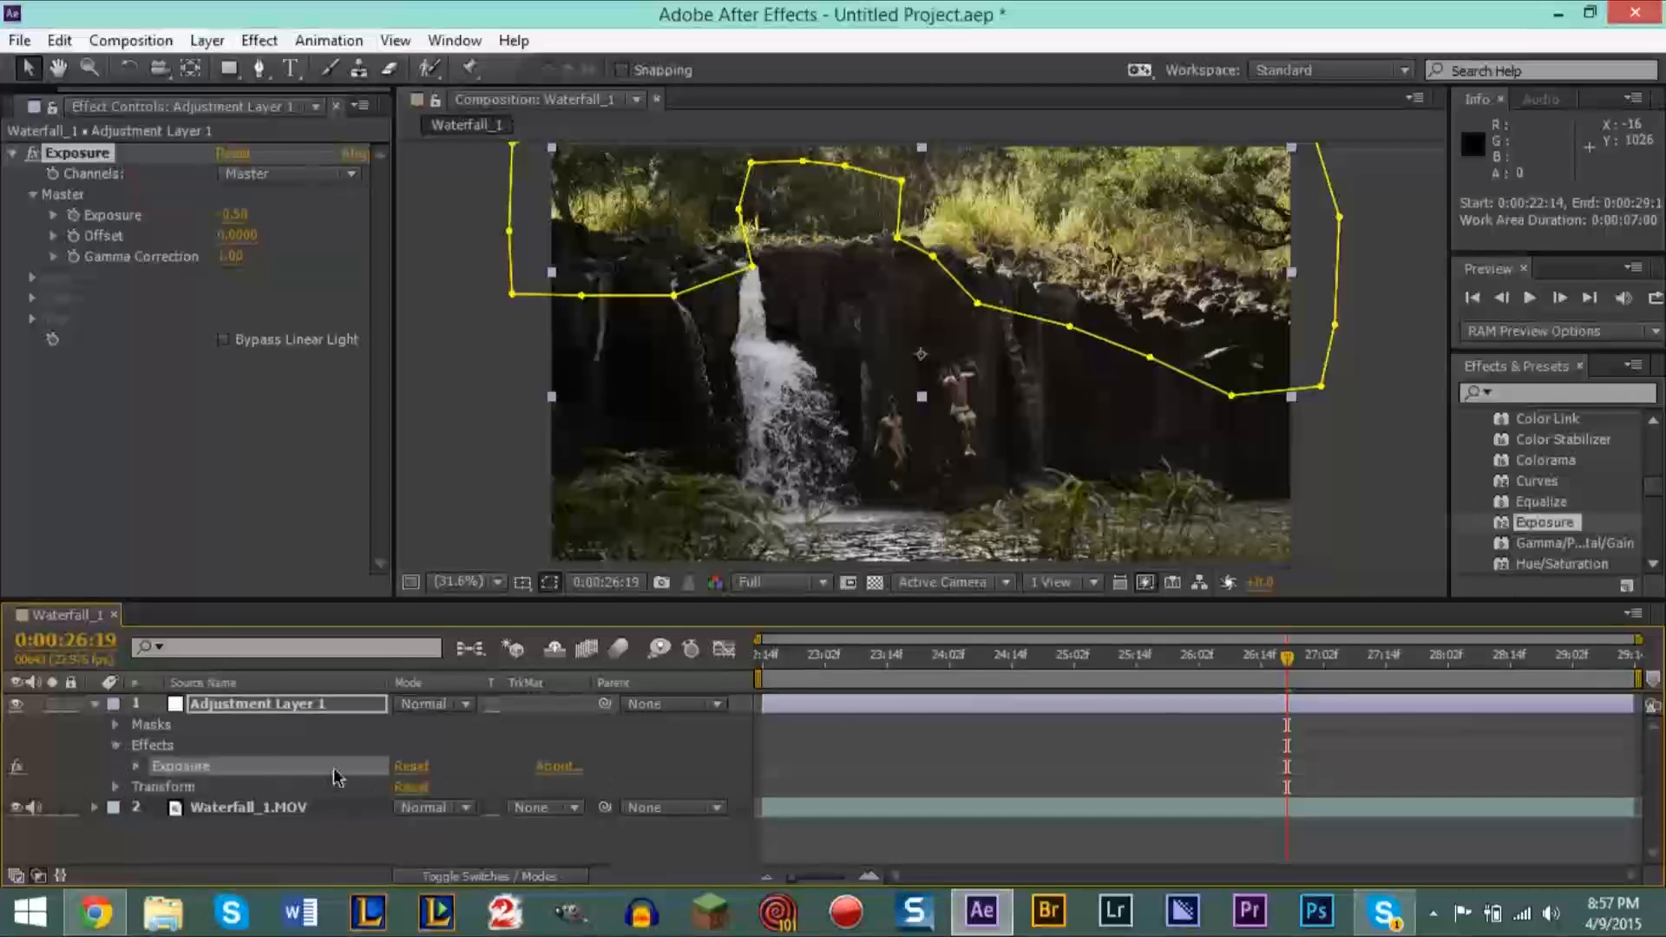
{"action": "left_click", "coordinate": [138, 768]}
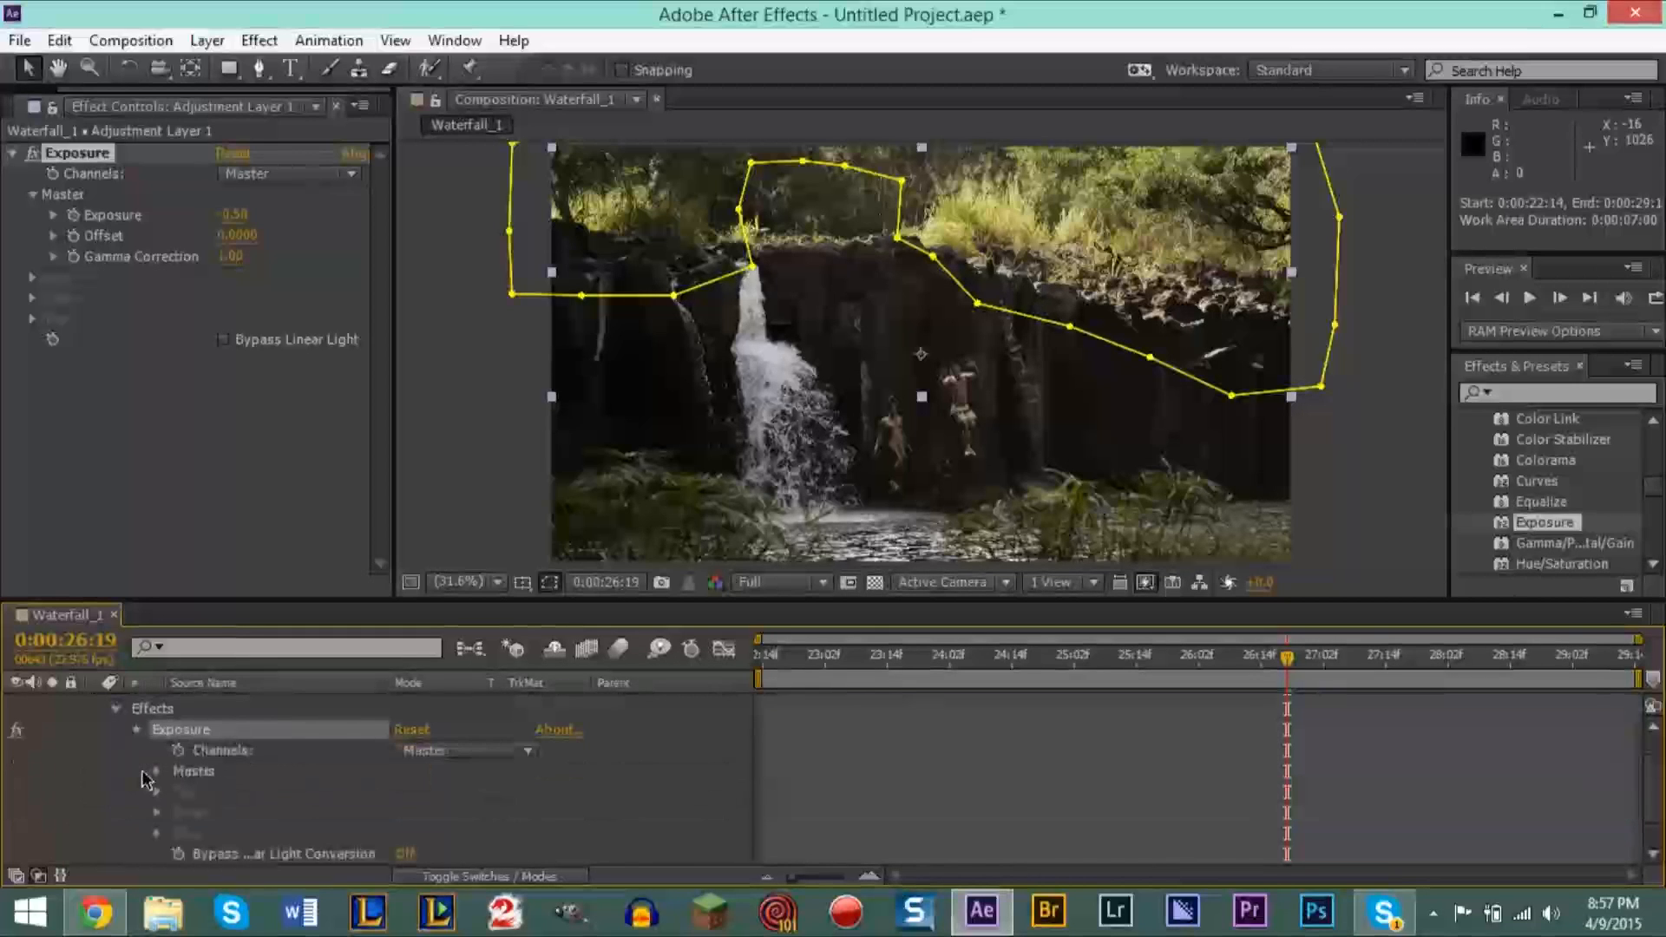
{"action": "left_click", "coordinate": [160, 788]}
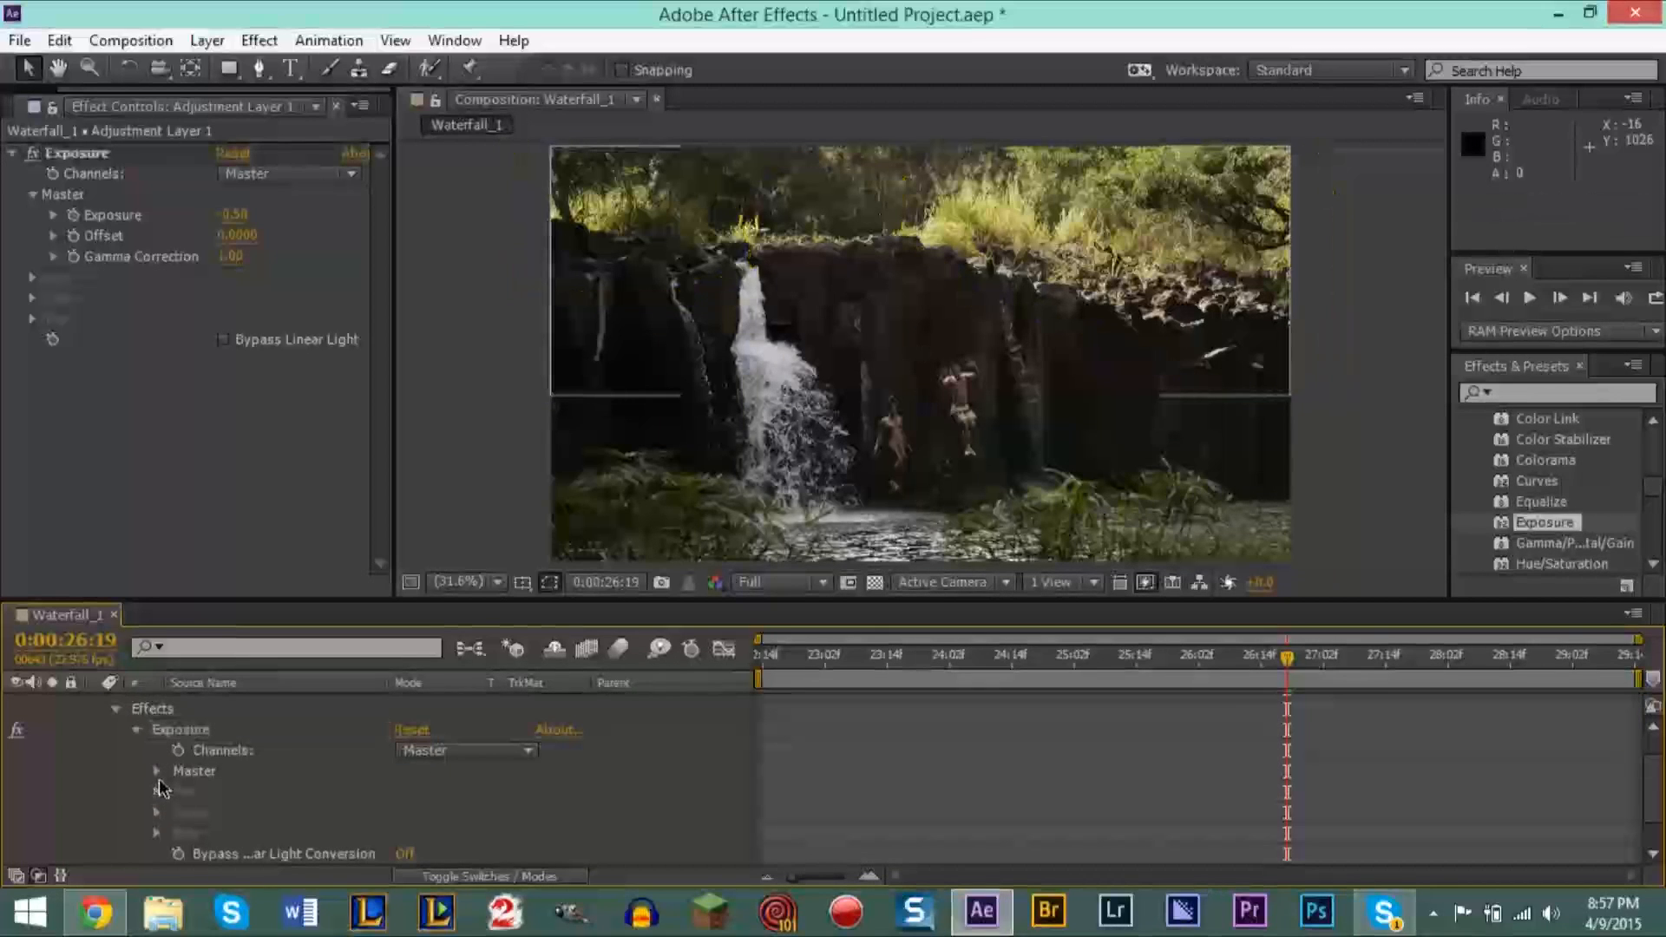
{"action": "left_click", "coordinate": [161, 775]}
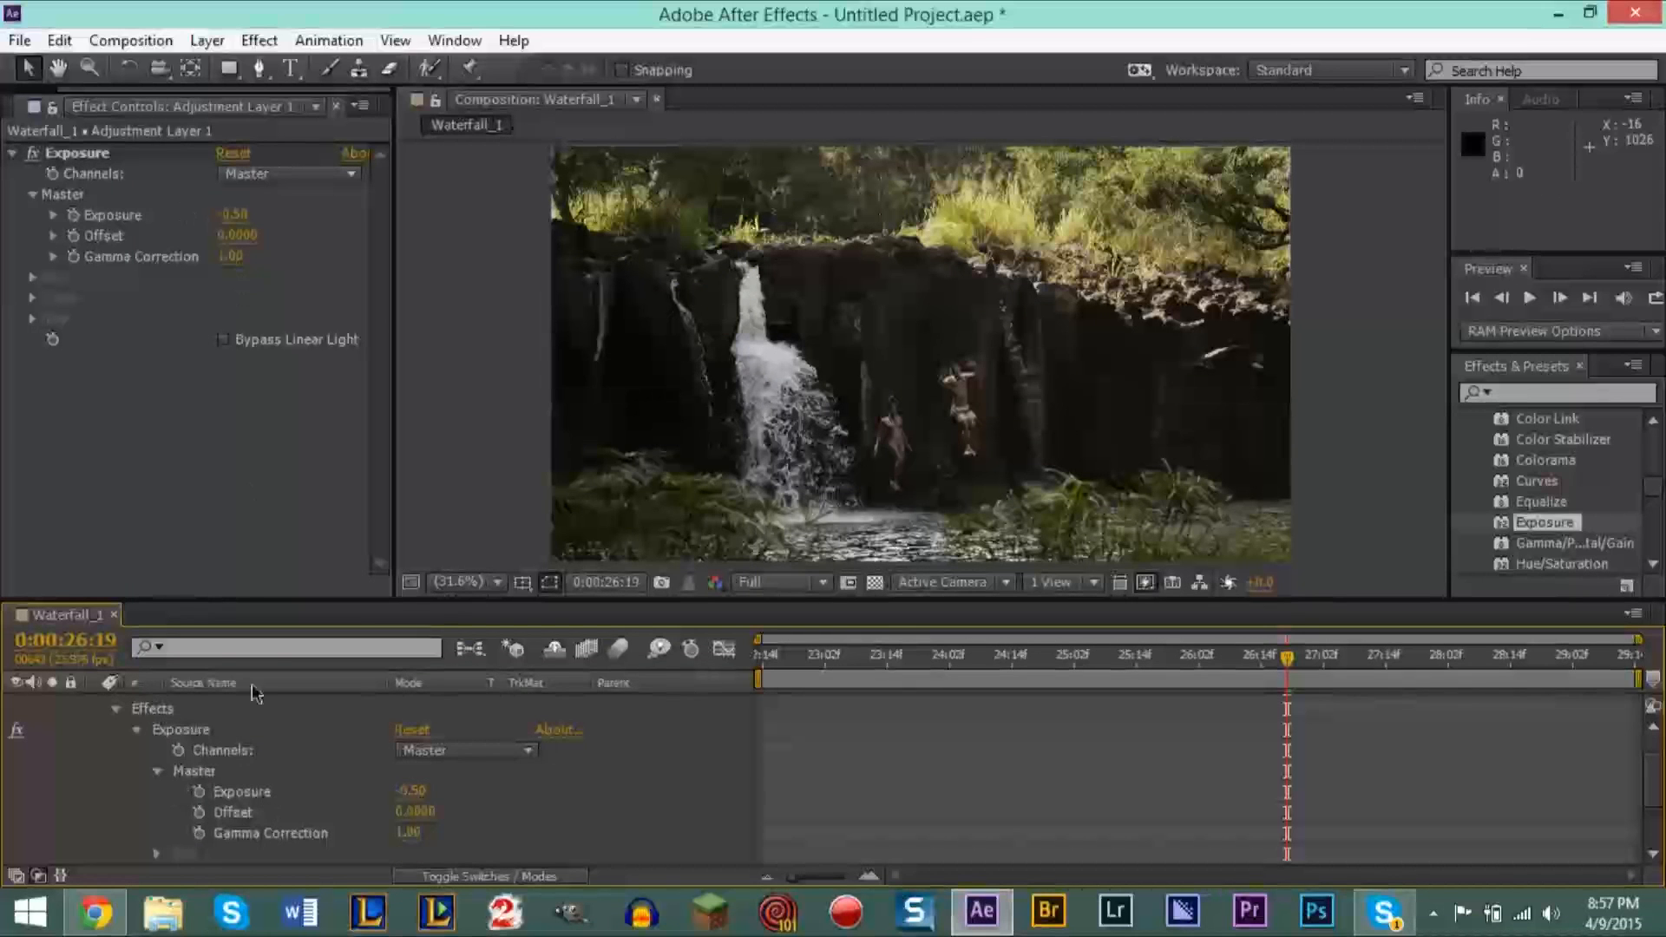
{"action": "left_click", "coordinate": [116, 710]}
{"action": "left_click", "coordinate": [94, 708]}
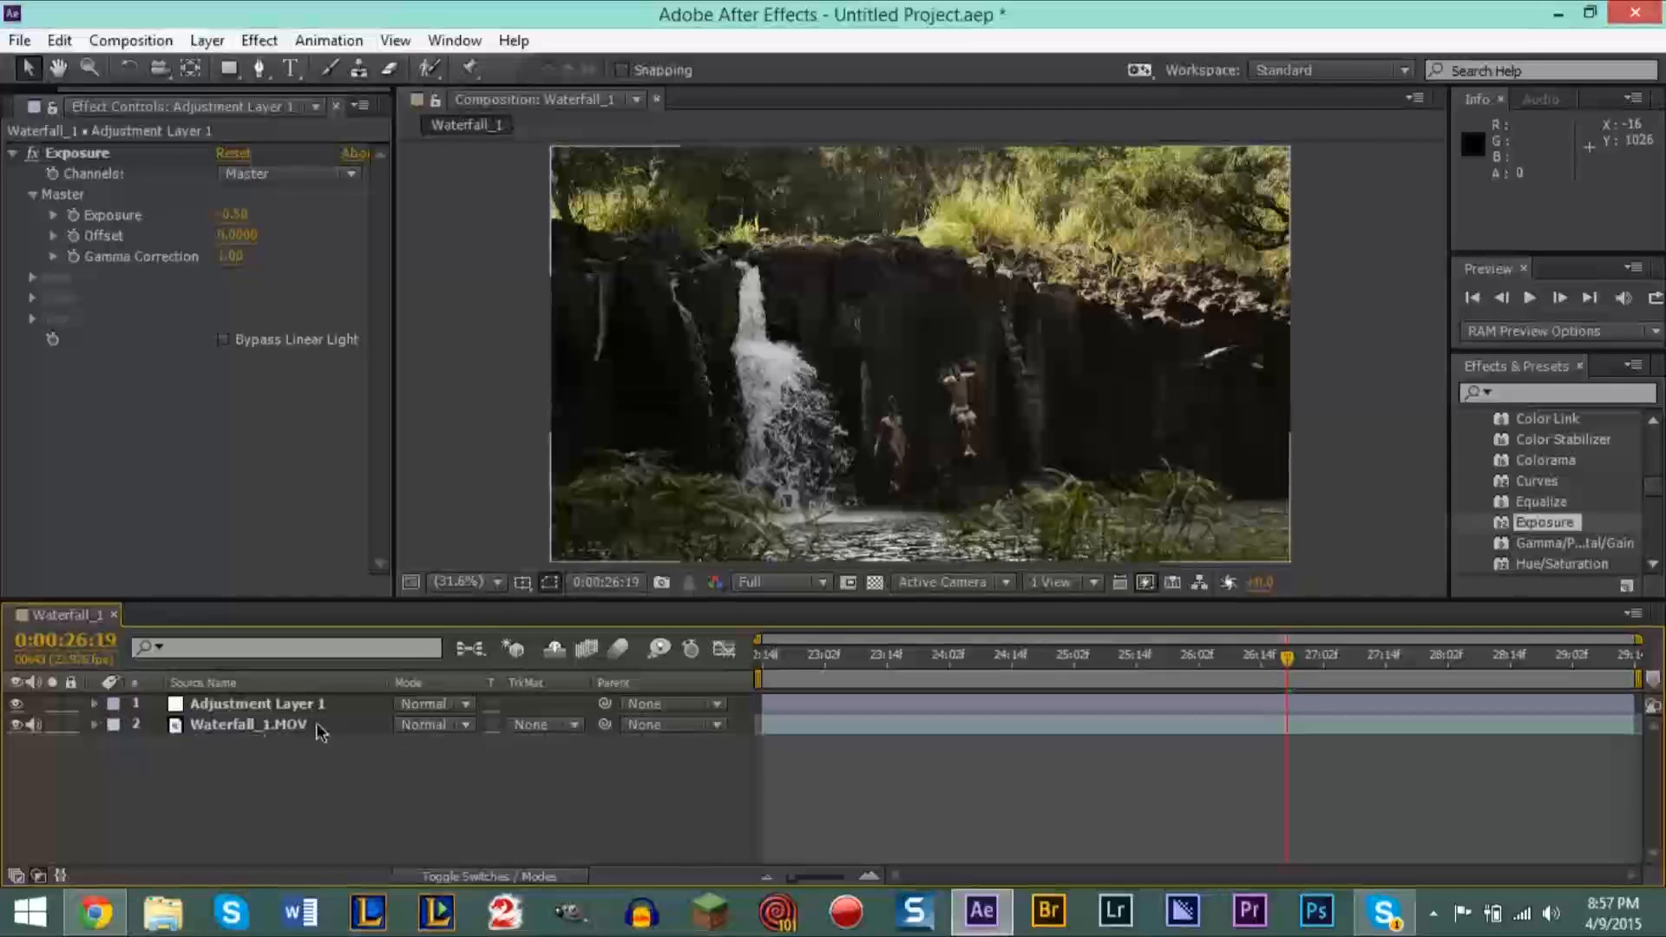
Step: Create a text layer over the dark cliff face, enter the trial word "Text" and clear it again
{"action": "left_click", "coordinate": [252, 726]}
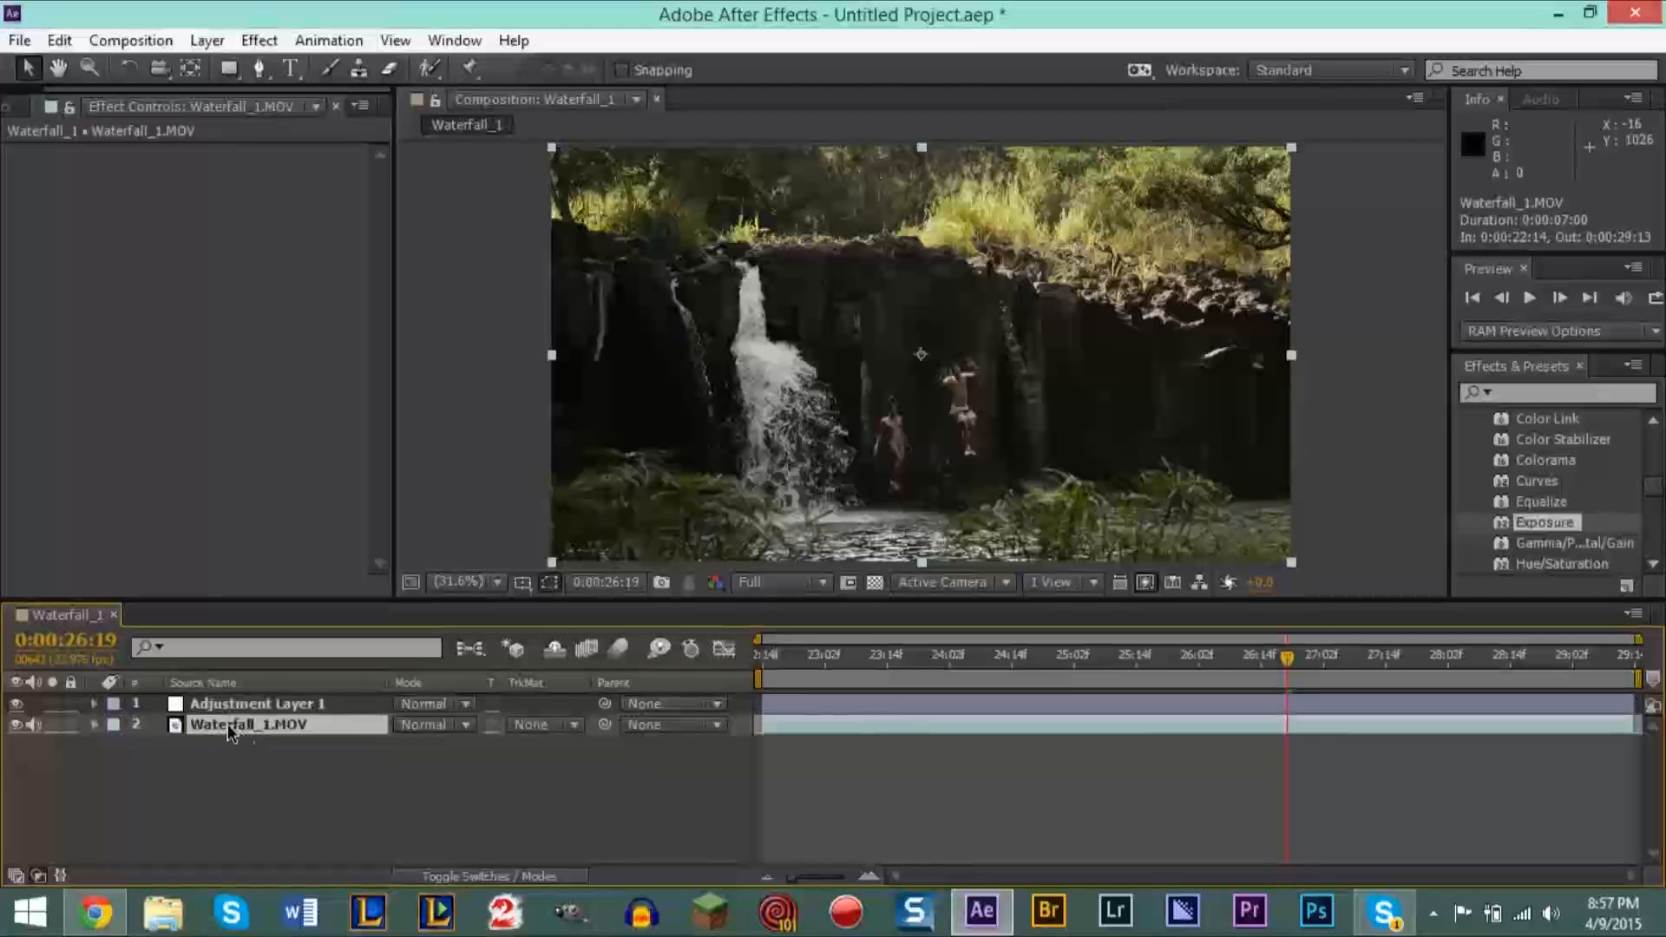
{"action": "left_click", "coordinate": [289, 69]}
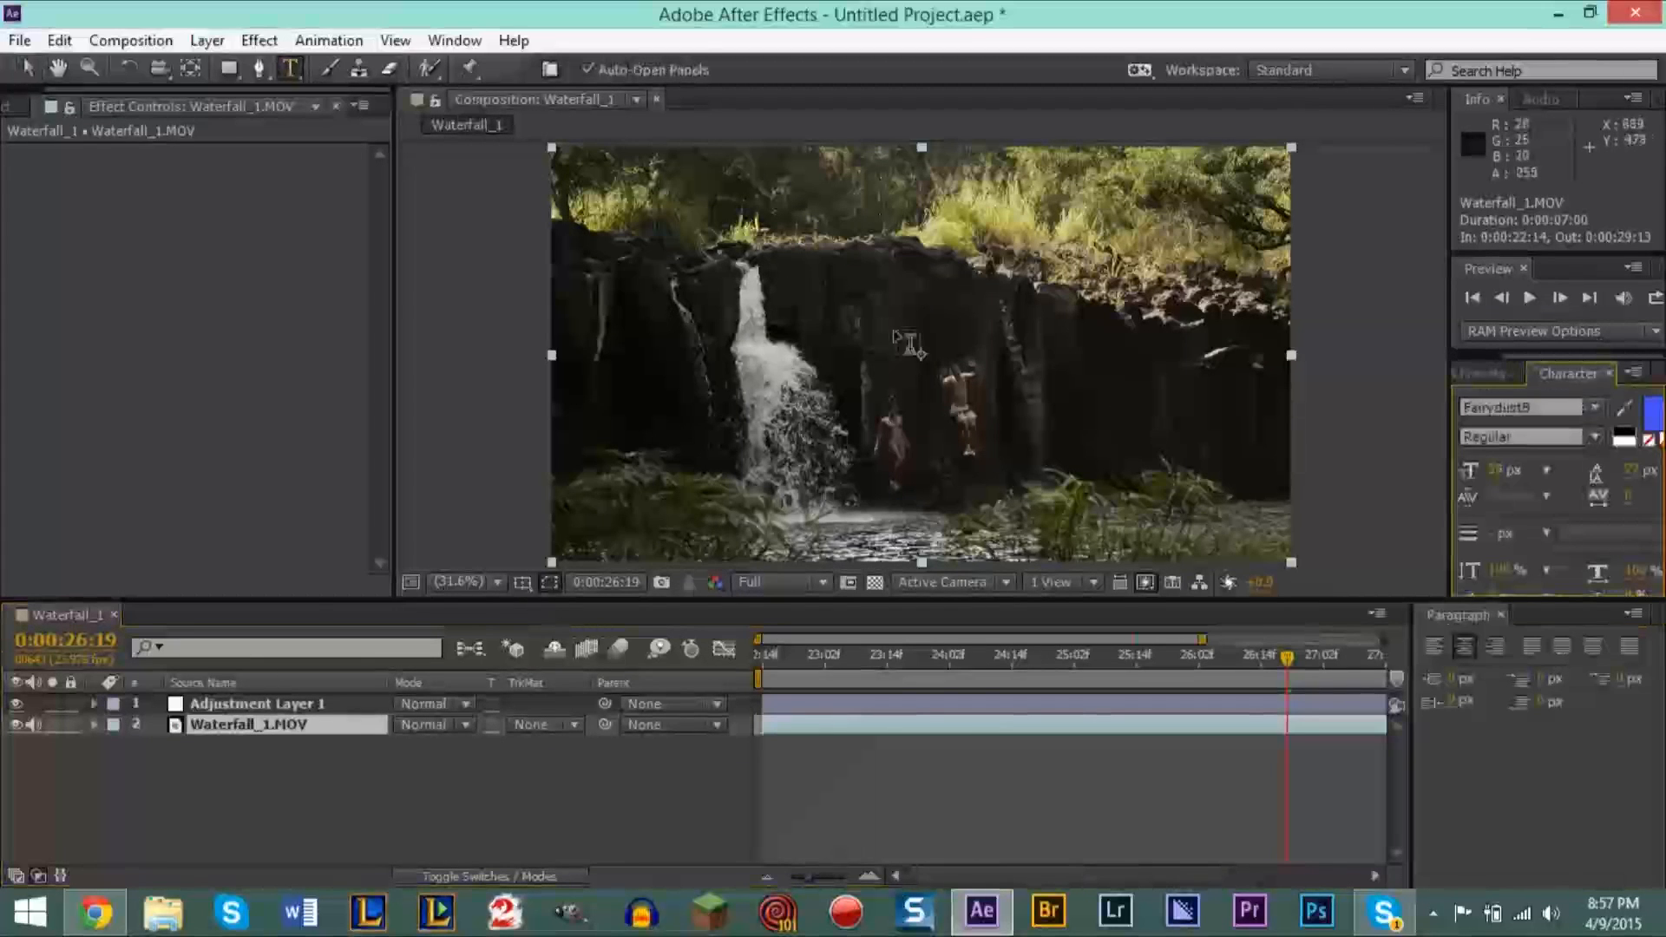
{"action": "left_click", "coordinate": [911, 328]}
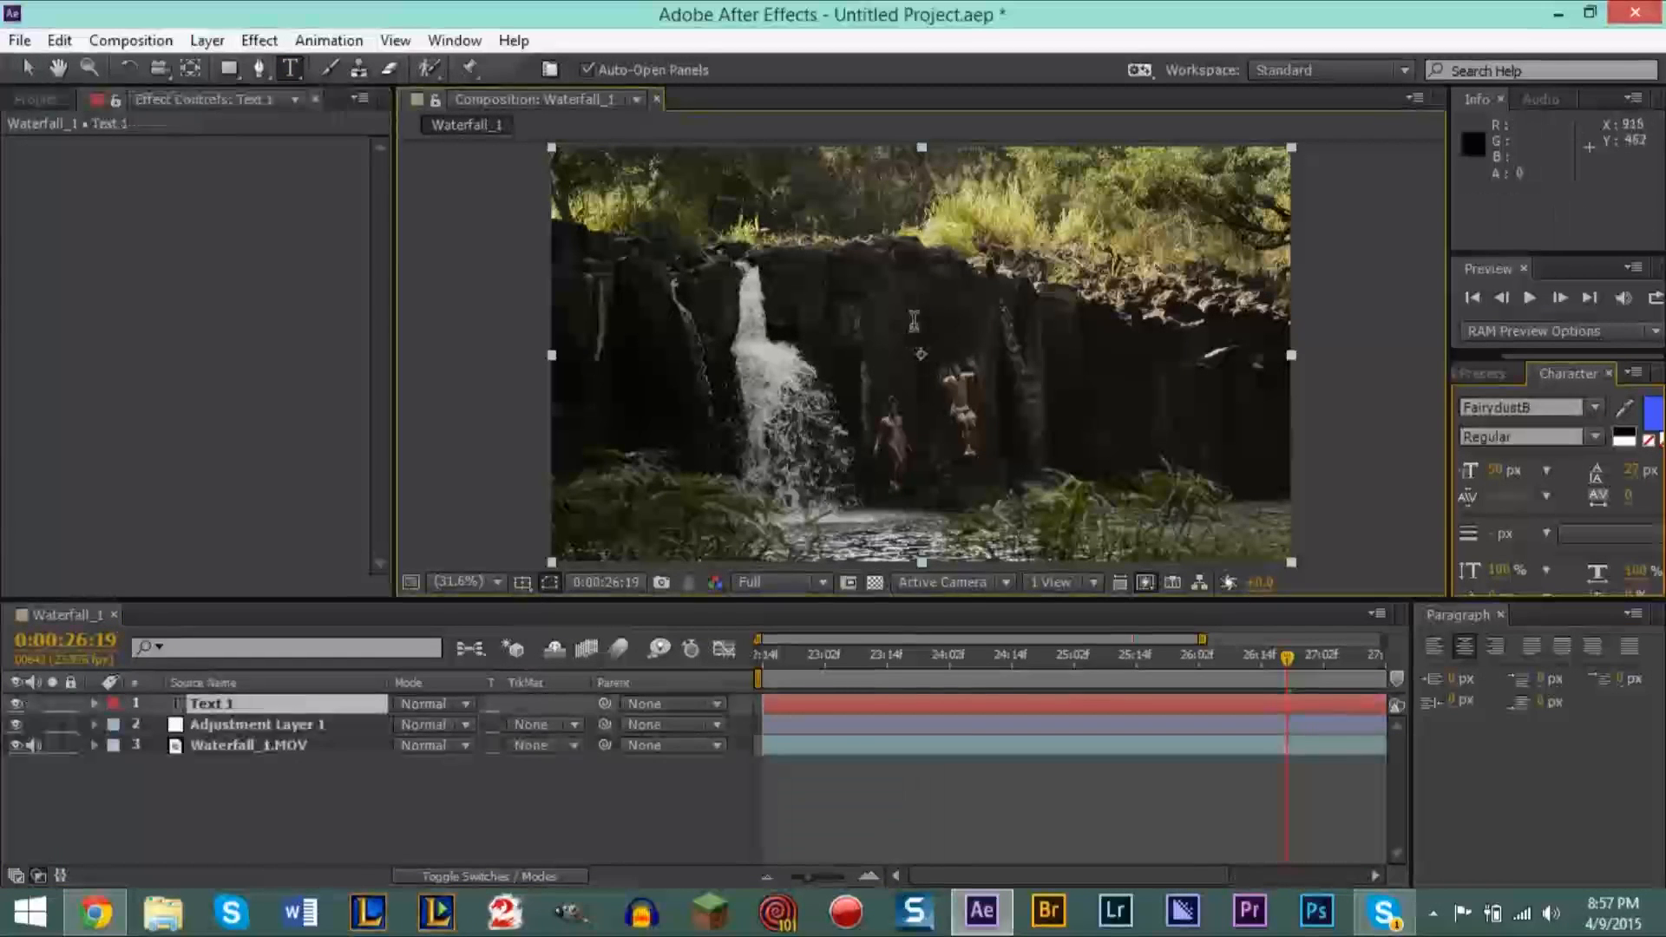
{"action": "type", "text": "Text"}
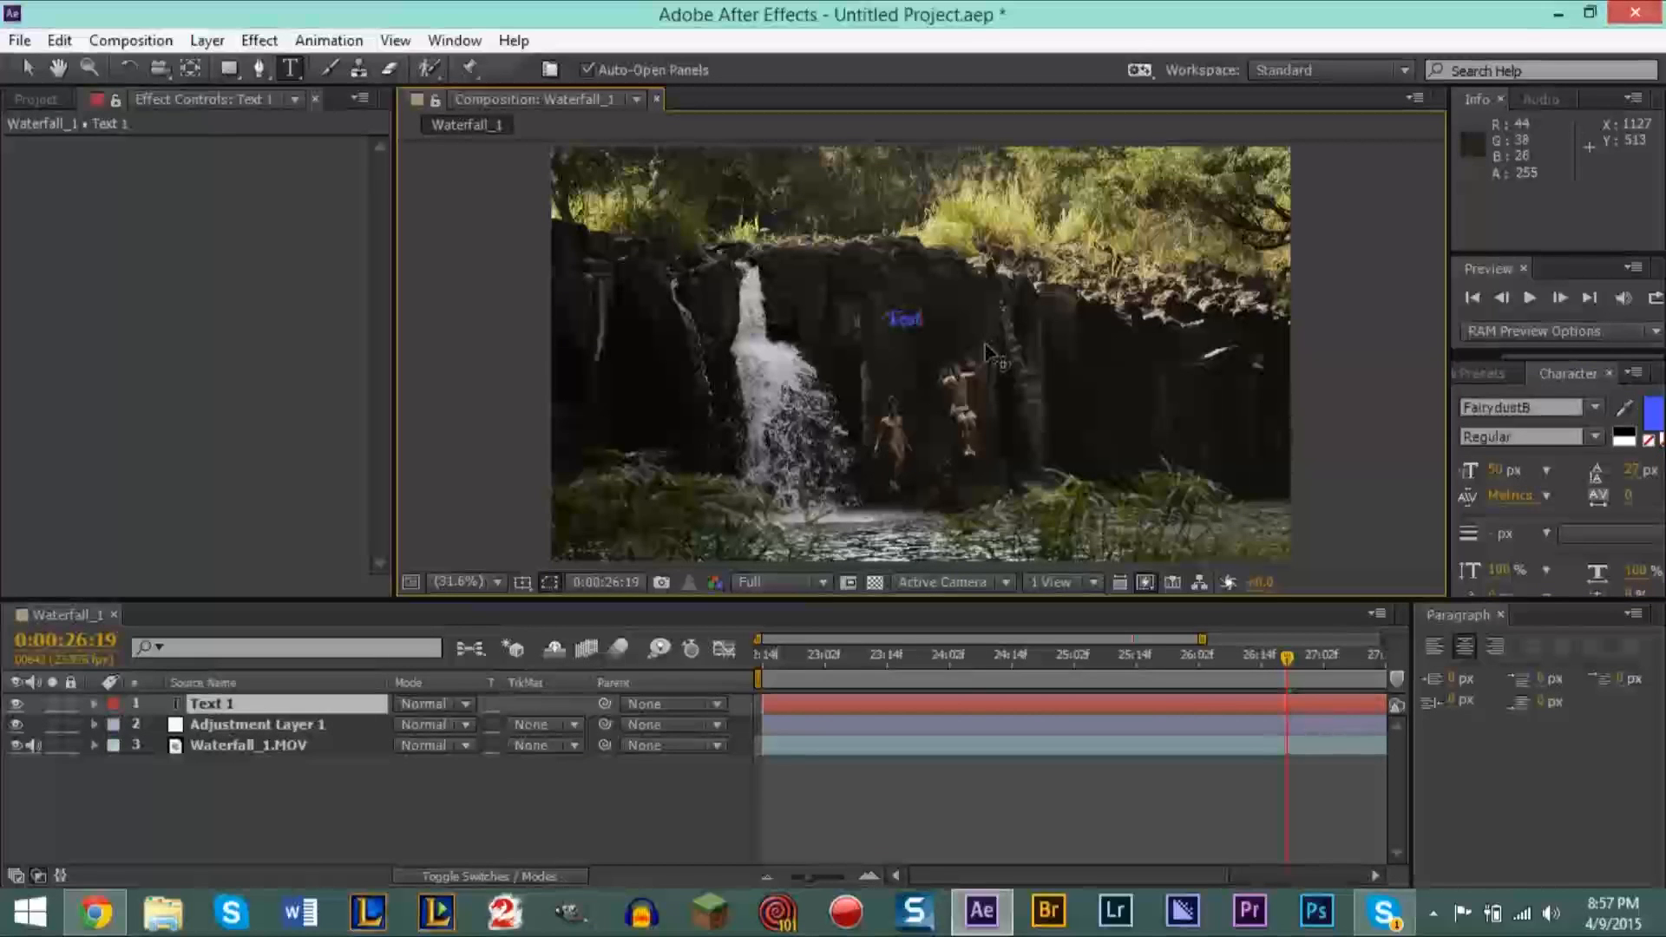
{"action": "key", "text": "BackSpace"}
{"action": "key", "text": "BackSpace"}
{"action": "key", "text": "BackSpace"}
{"action": "key", "text": "BackSpace"}
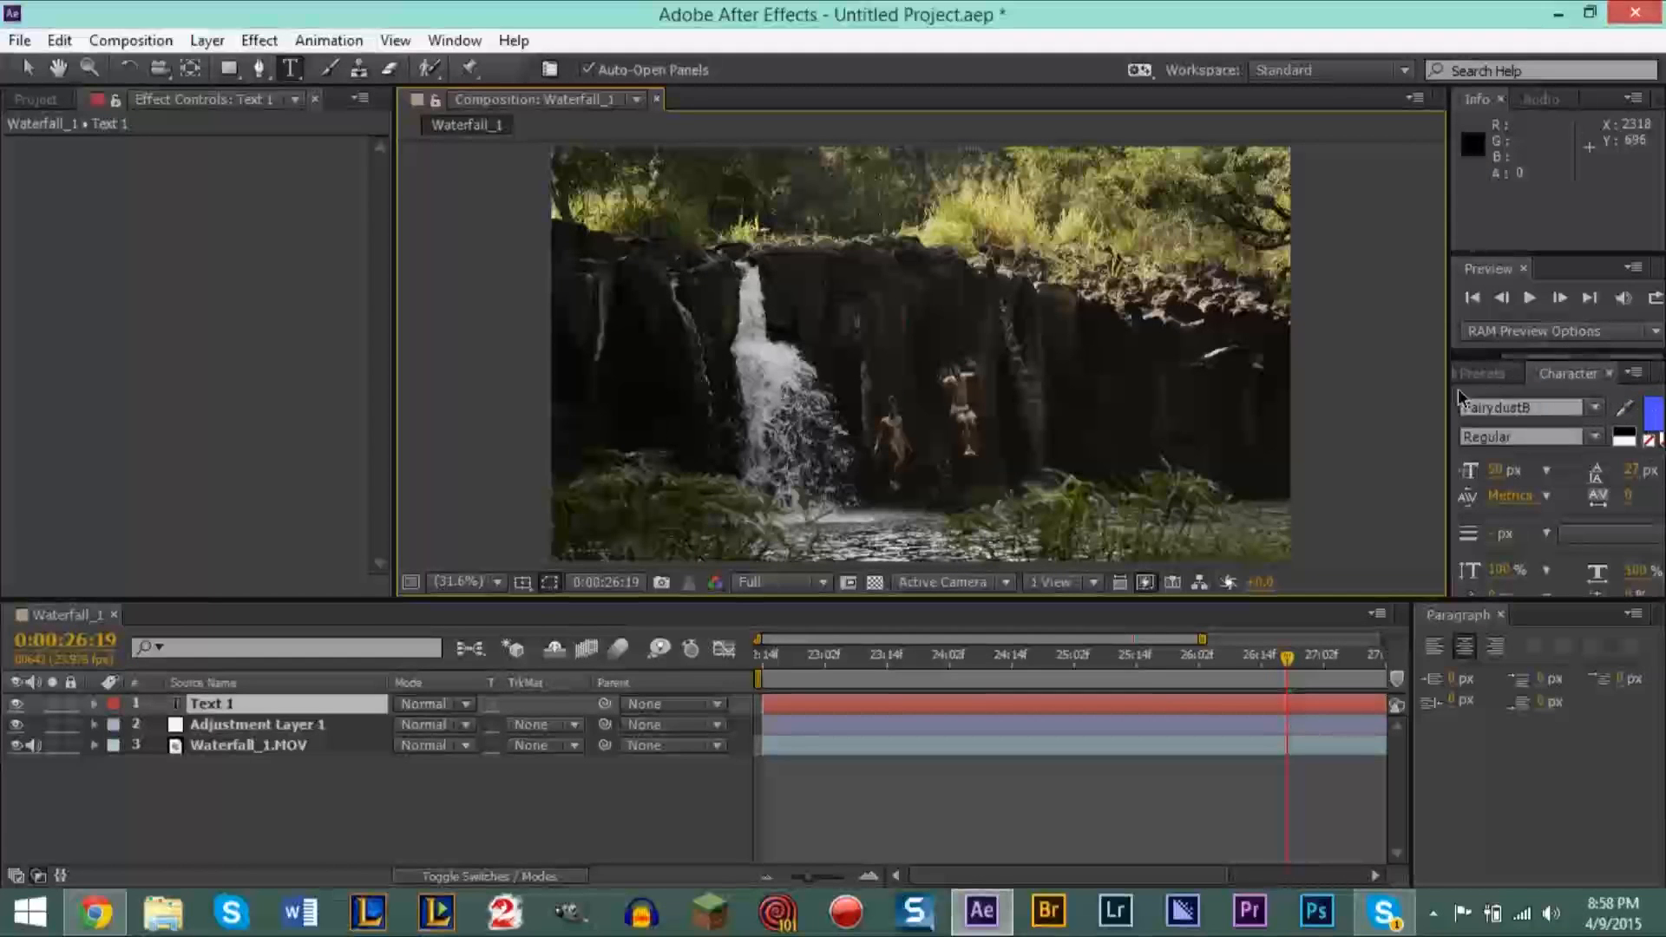
Step: Widen the character settings area and set the text fill color to white (FFFFFF)
{"action": "left_click_drag", "start_coordinate": [1448, 392], "coordinate": [1425, 389]}
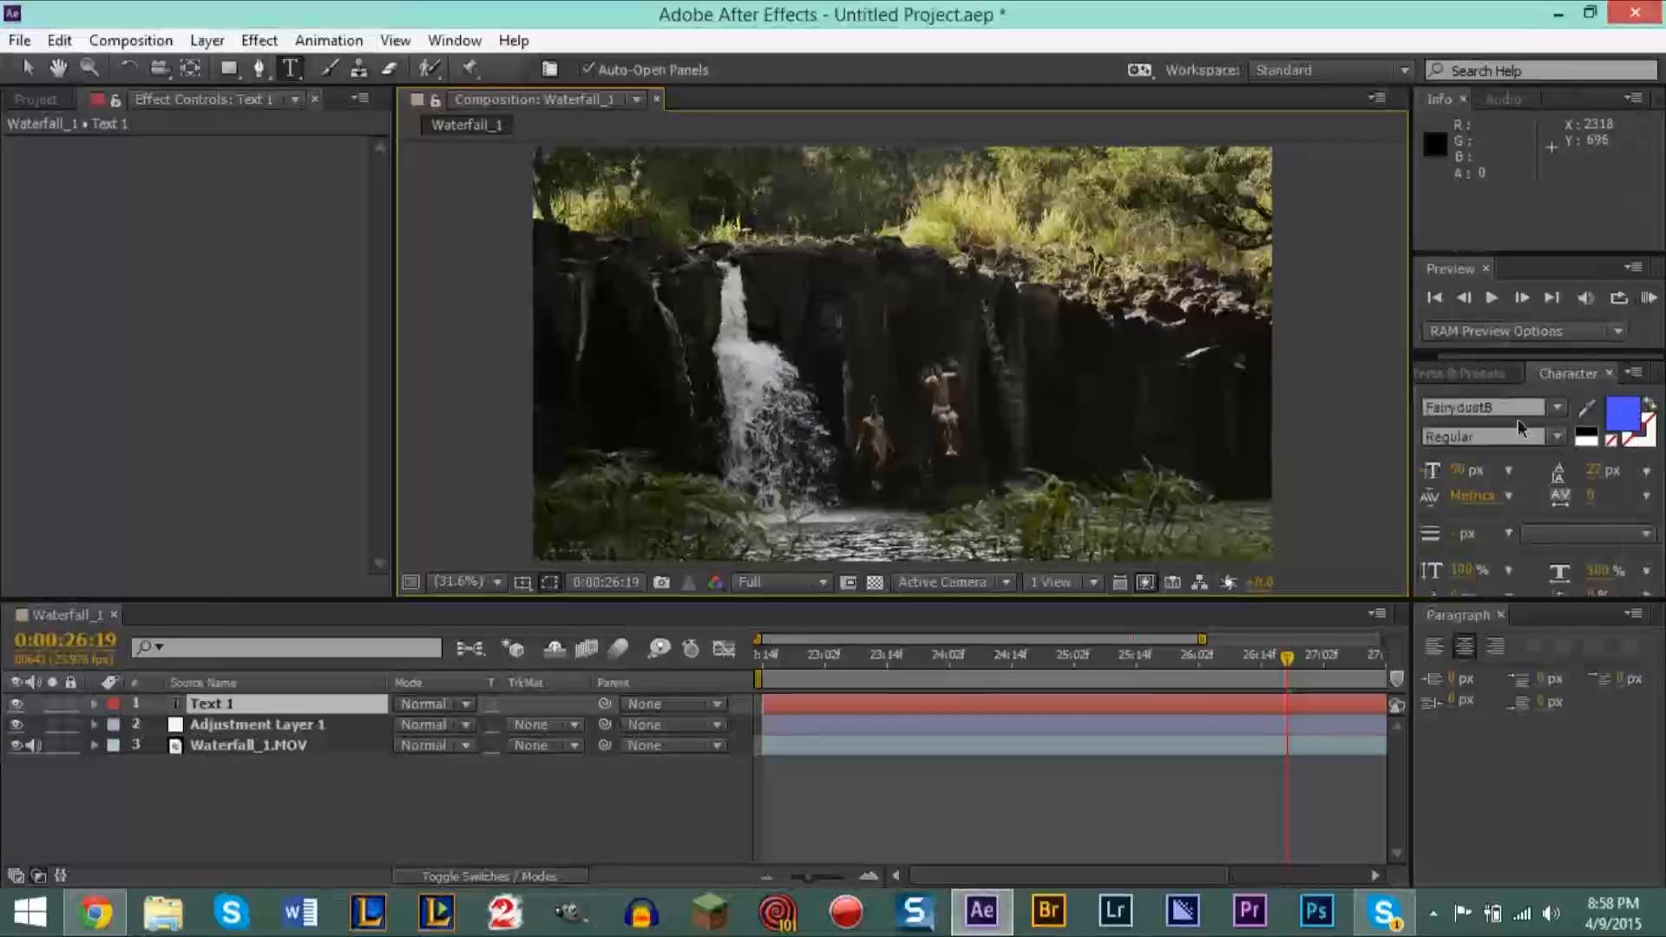
{"action": "left_click", "coordinate": [1621, 420]}
{"action": "left_click", "coordinate": [98, 123]}
{"action": "left_click_drag", "start_coordinate": [98, 123], "coordinate": [26, 55]}
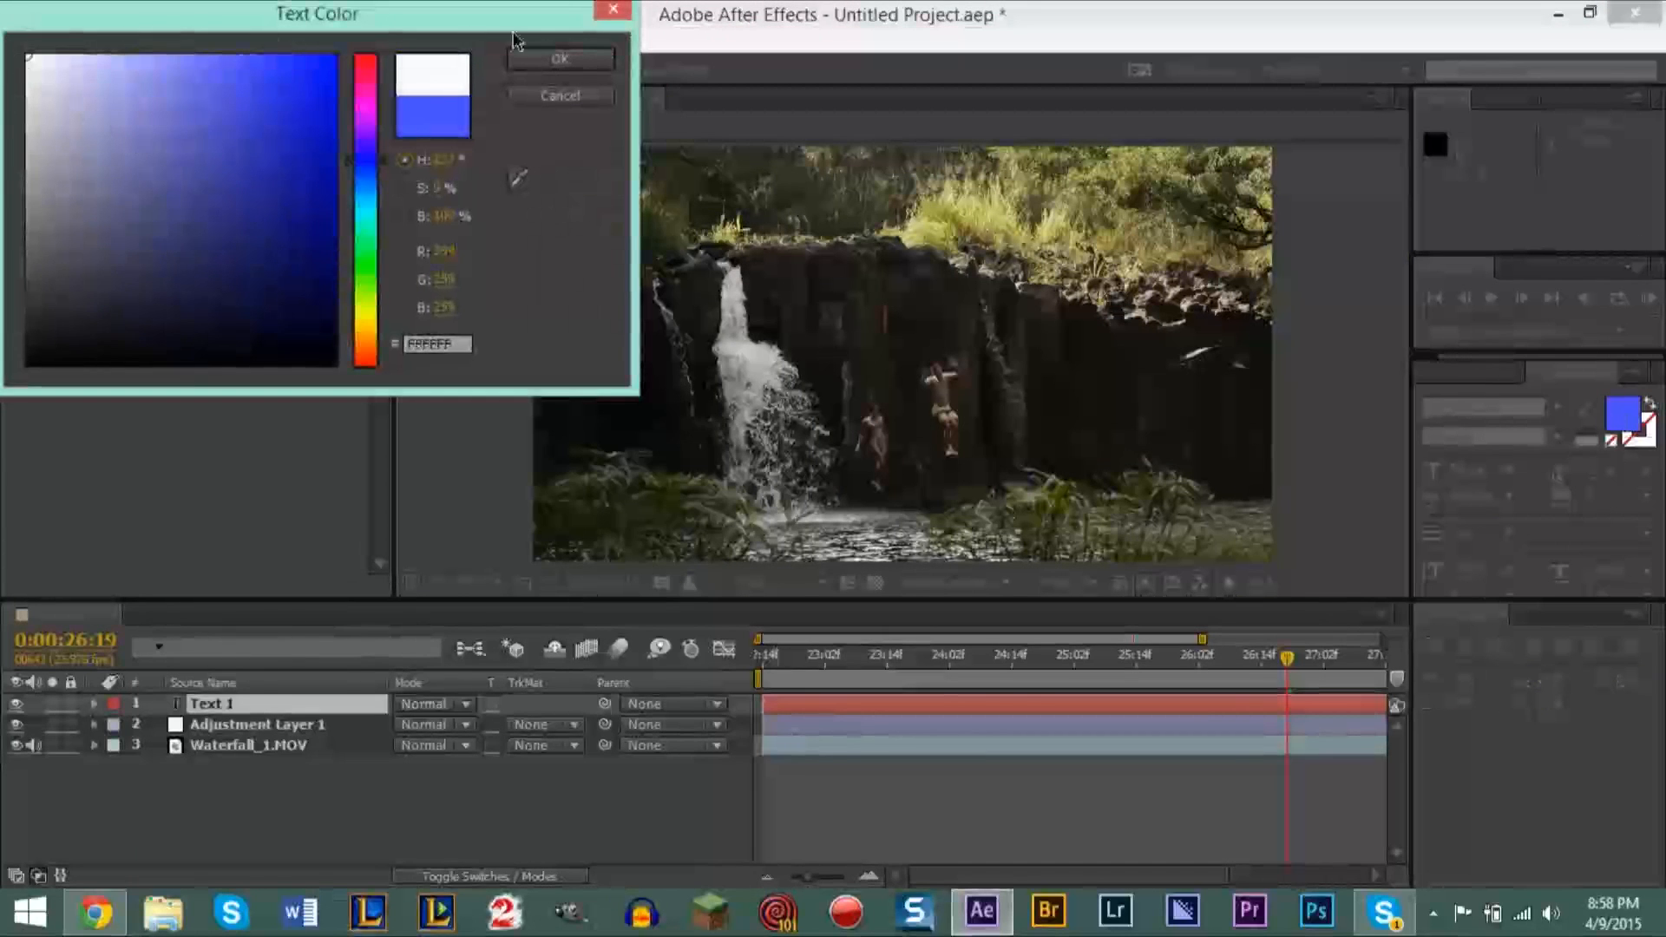
{"action": "left_click", "coordinate": [557, 59]}
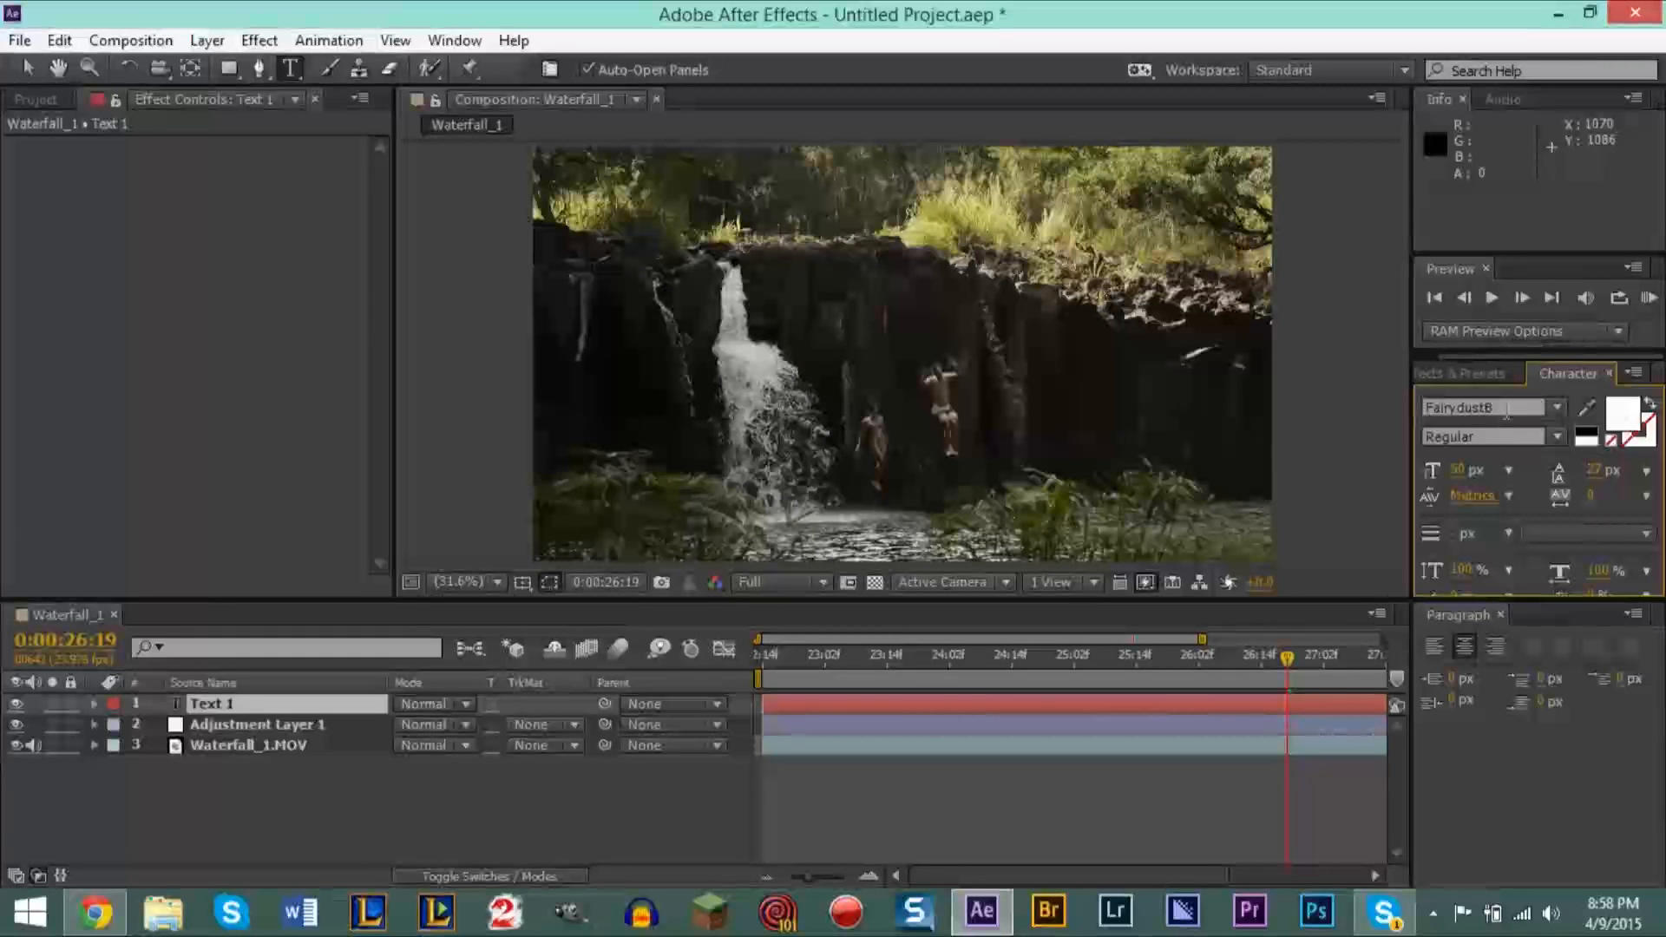
{"action": "left_click", "coordinate": [1559, 408]}
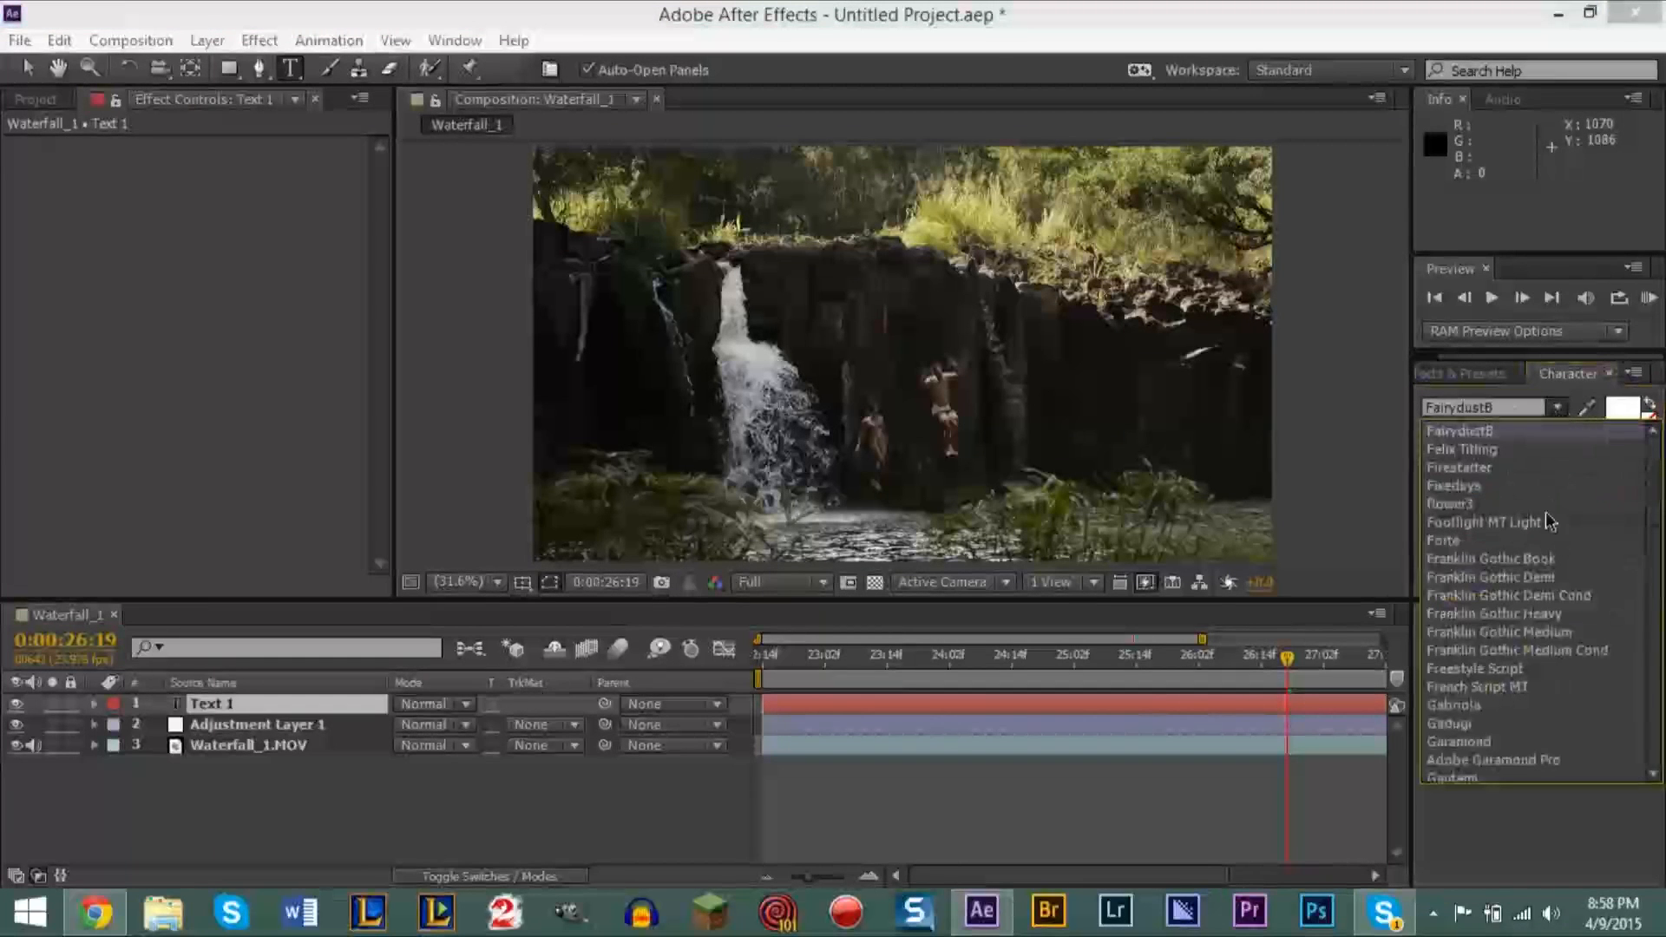
{"action": "left_click", "coordinate": [1505, 401]}
{"action": "left_click", "coordinate": [1505, 401]}
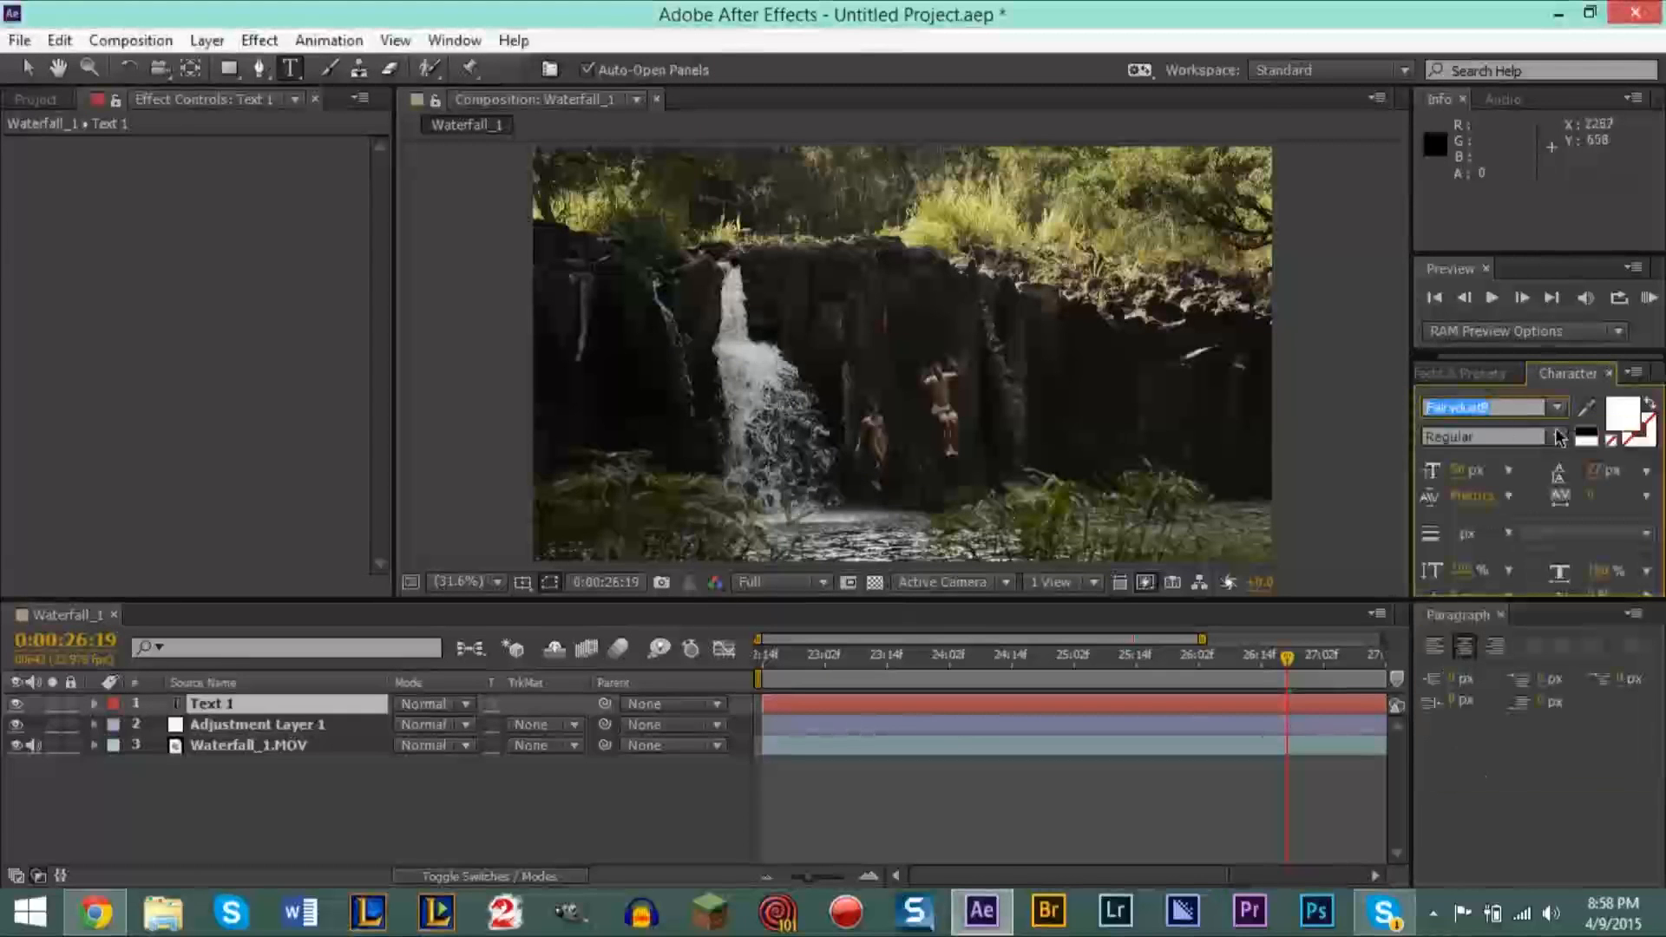
{"action": "left_click", "coordinate": [1520, 413]}
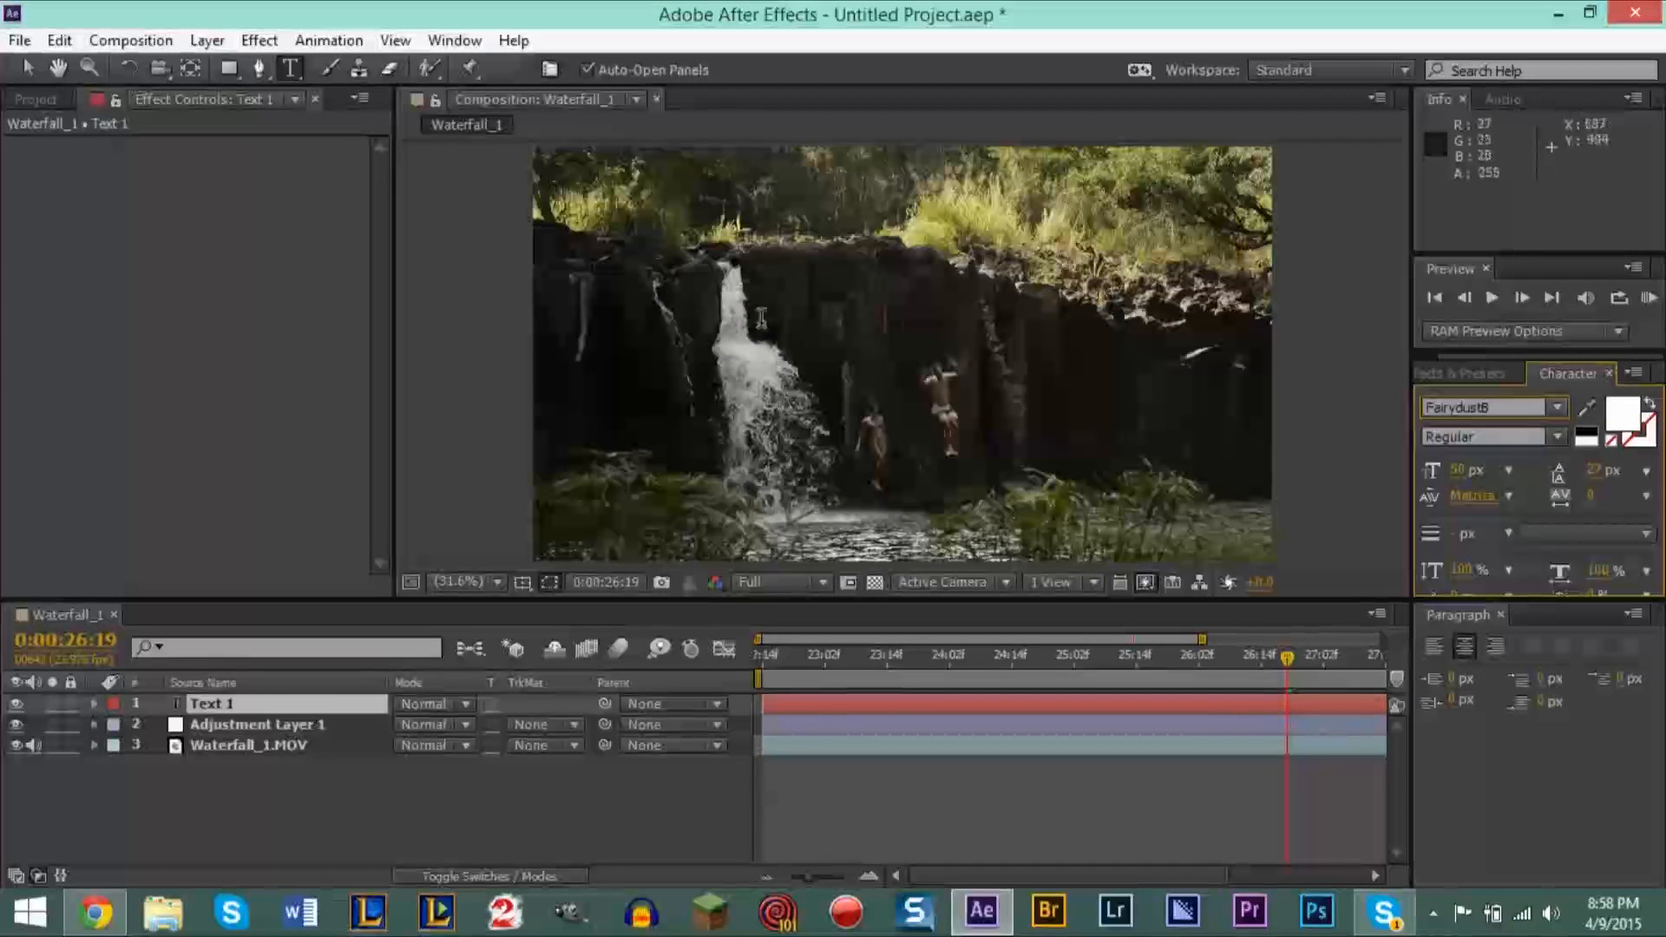
Step: Enter the placeholder text "dasddasdadd" on the cliff face and set its font to Franklin Gothic Medium
{"action": "left_click", "coordinate": [951, 343]}
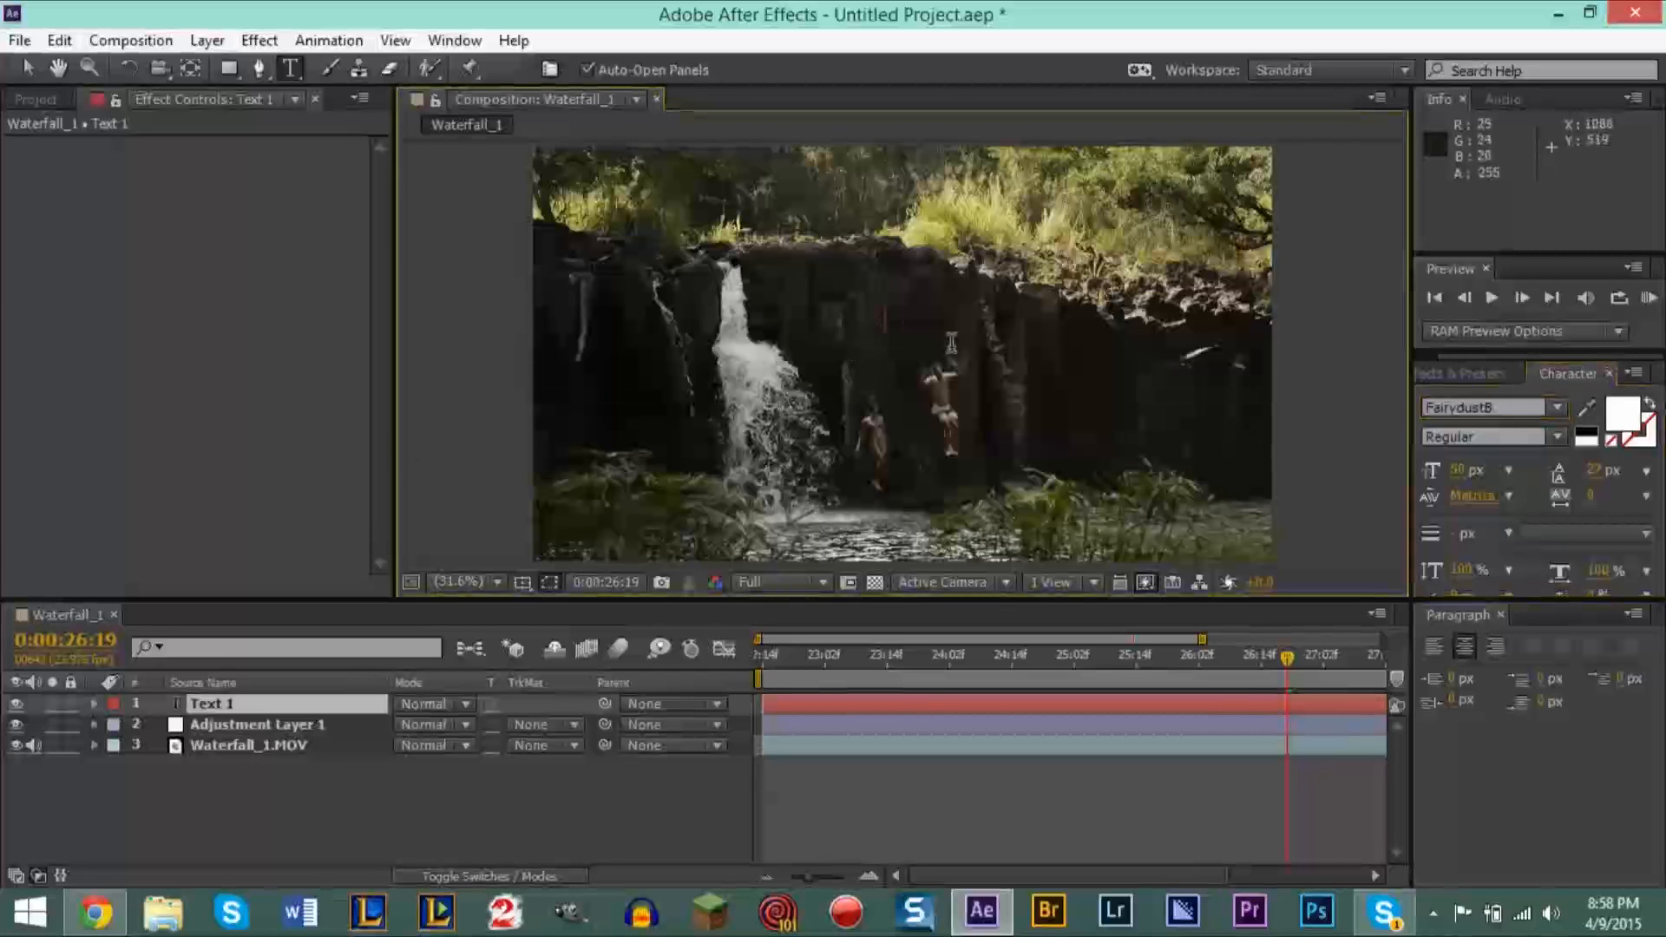
{"action": "type", "text": "dasddasdadd"}
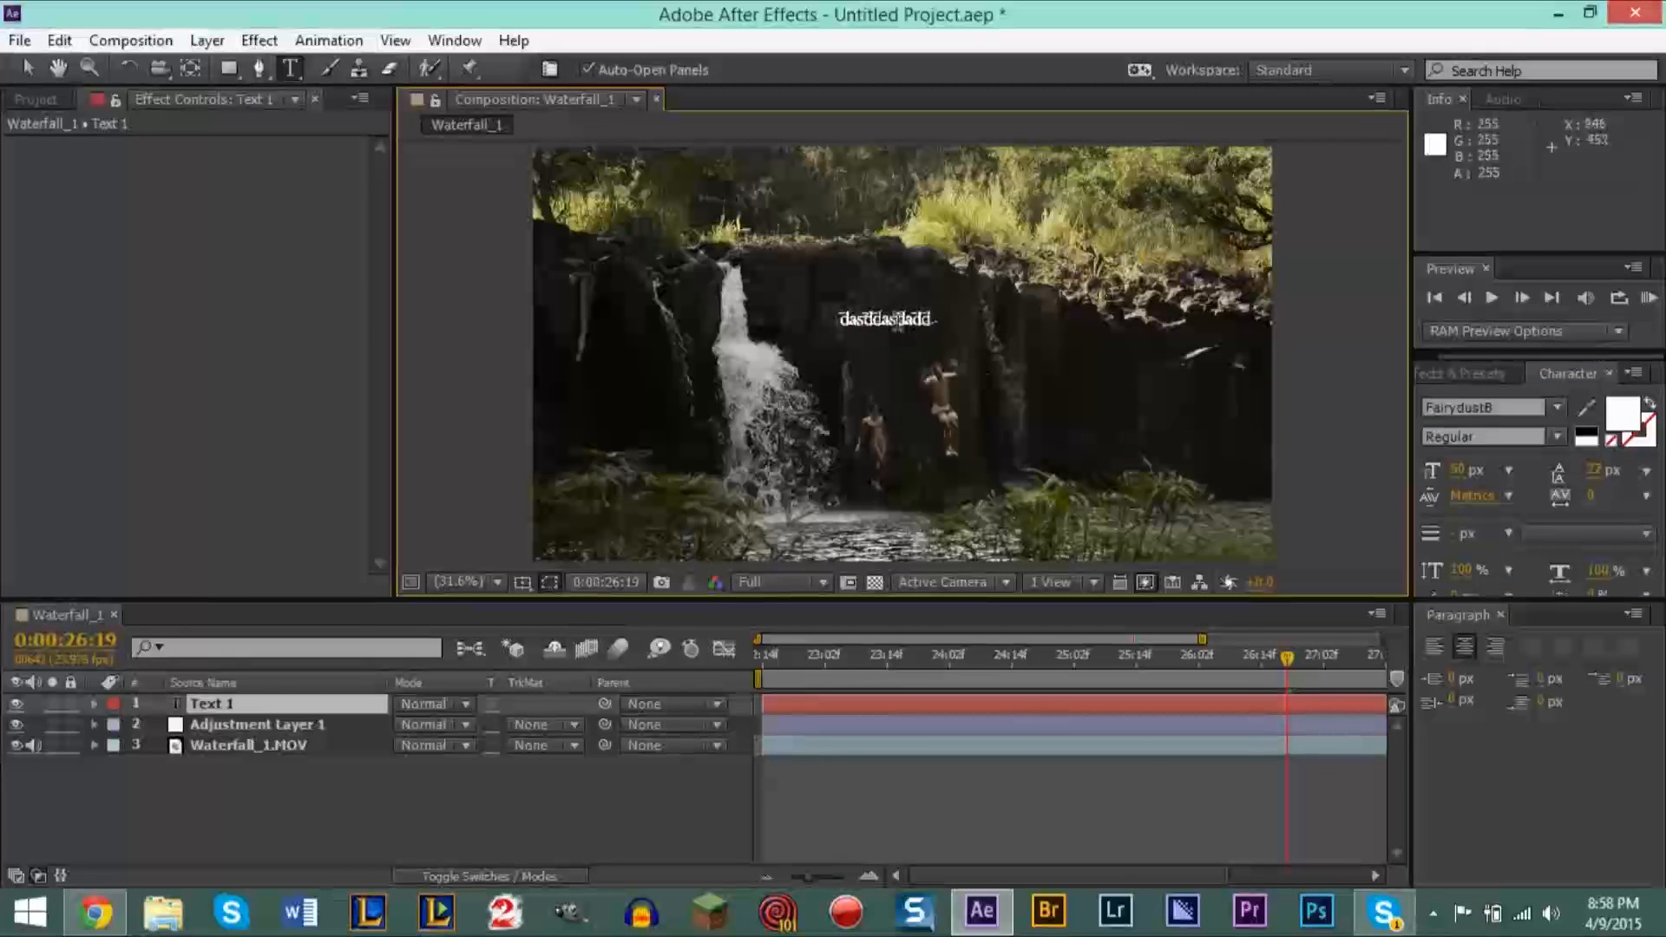
{"action": "key", "text": "ctrl+a"}
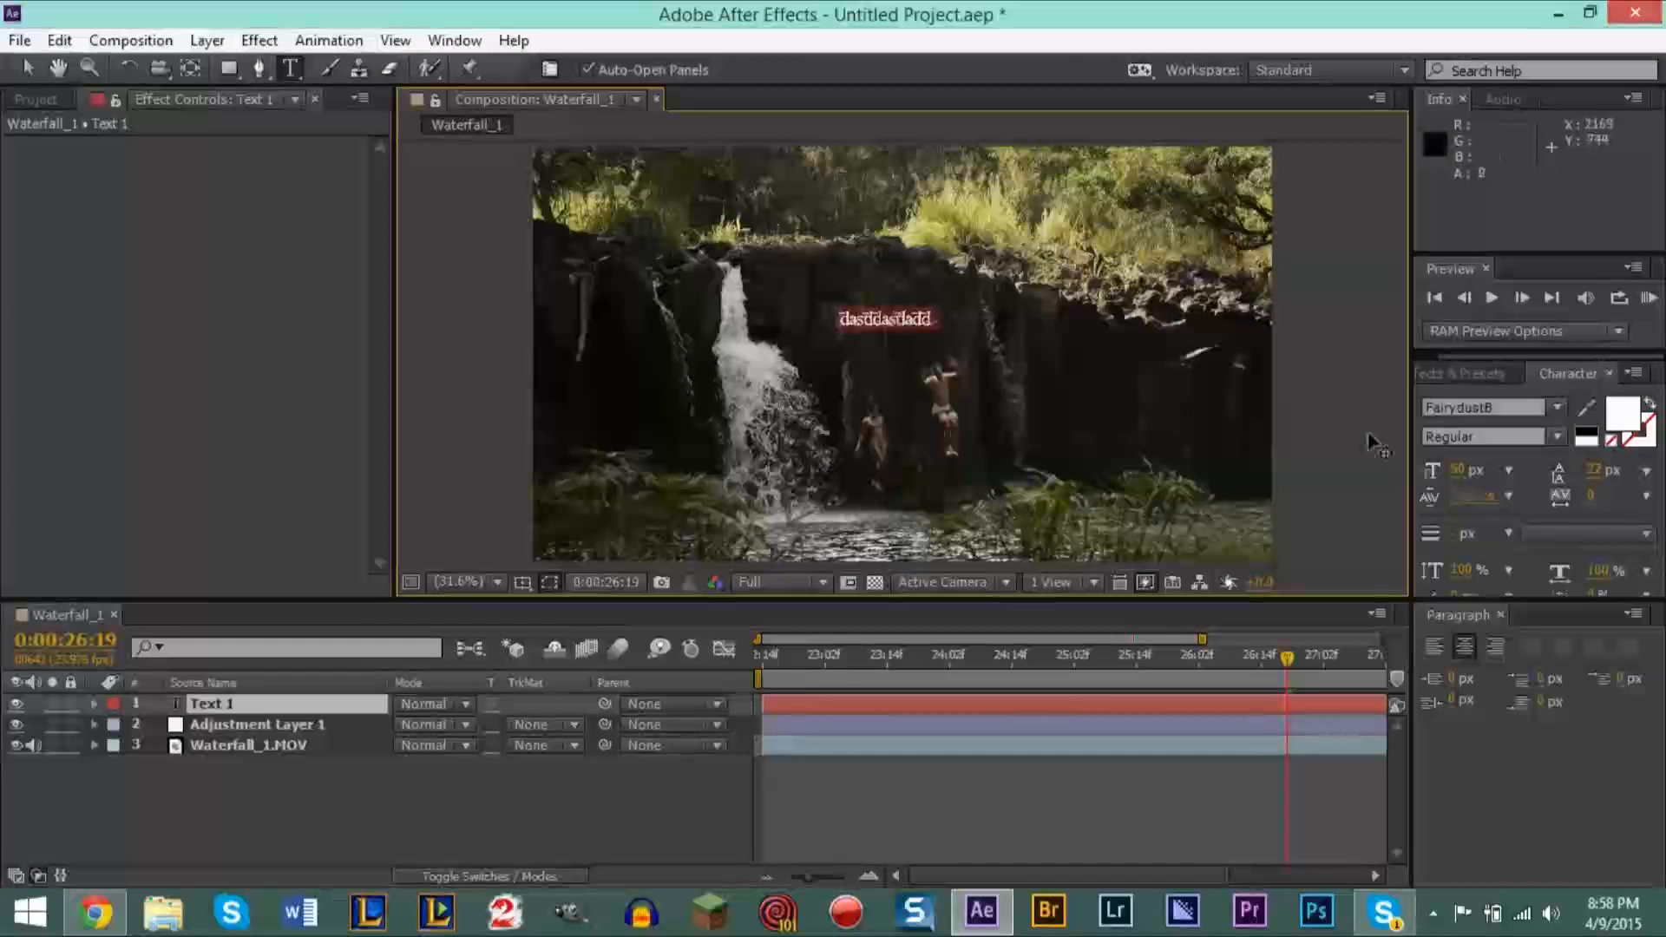
{"action": "left_click", "coordinate": [1556, 407]}
{"action": "left_click", "coordinate": [1508, 638]}
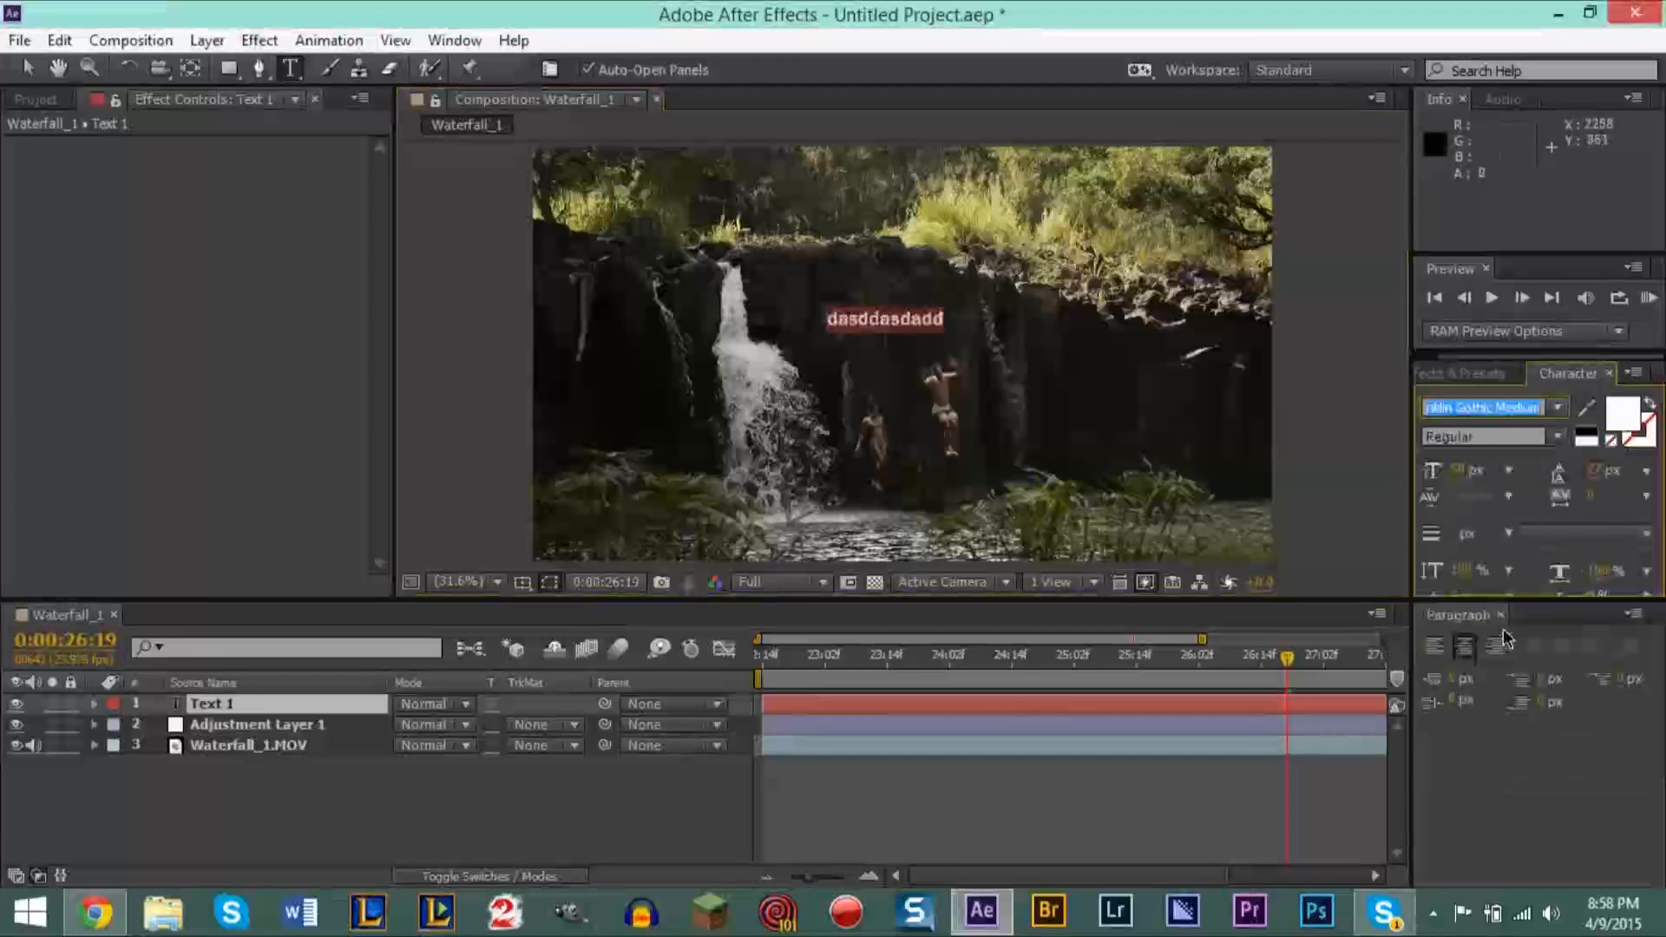
Step: Set the font of the text on the cliff face to Rockwell
{"action": "left_click", "coordinate": [867, 323]}
{"action": "double_click", "coordinate": [866, 319]}
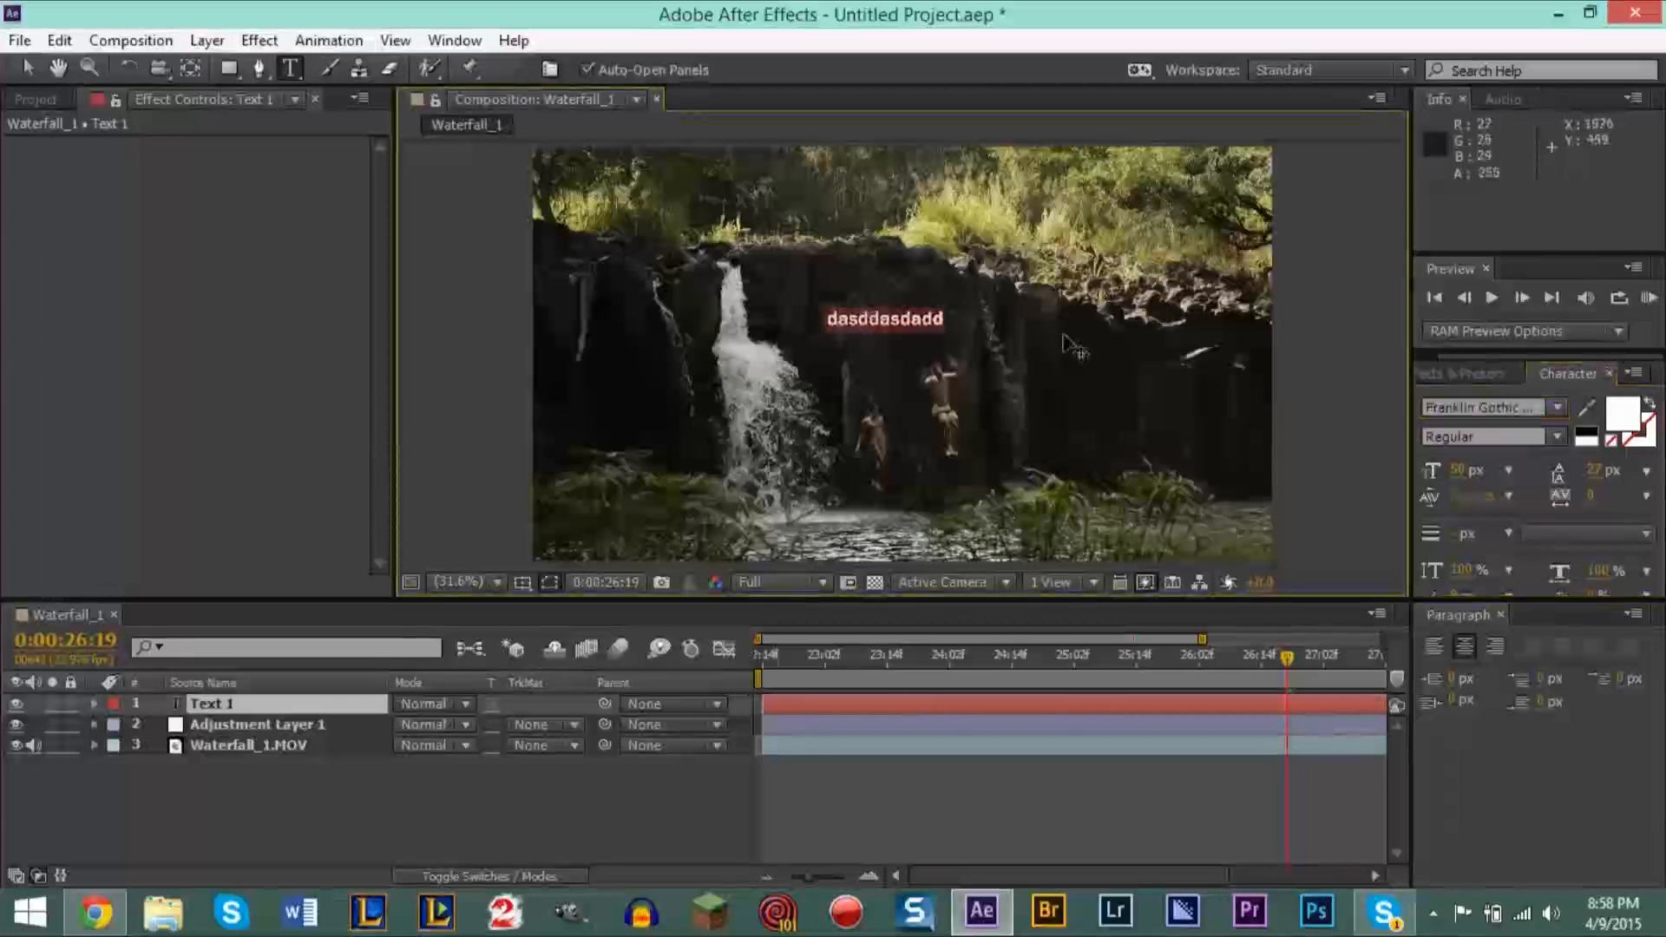
{"action": "left_click", "coordinate": [1558, 408]}
{"action": "left_click_drag", "start_coordinate": [1654, 548], "coordinate": [1659, 606]}
{"action": "left_click", "coordinate": [1557, 408]}
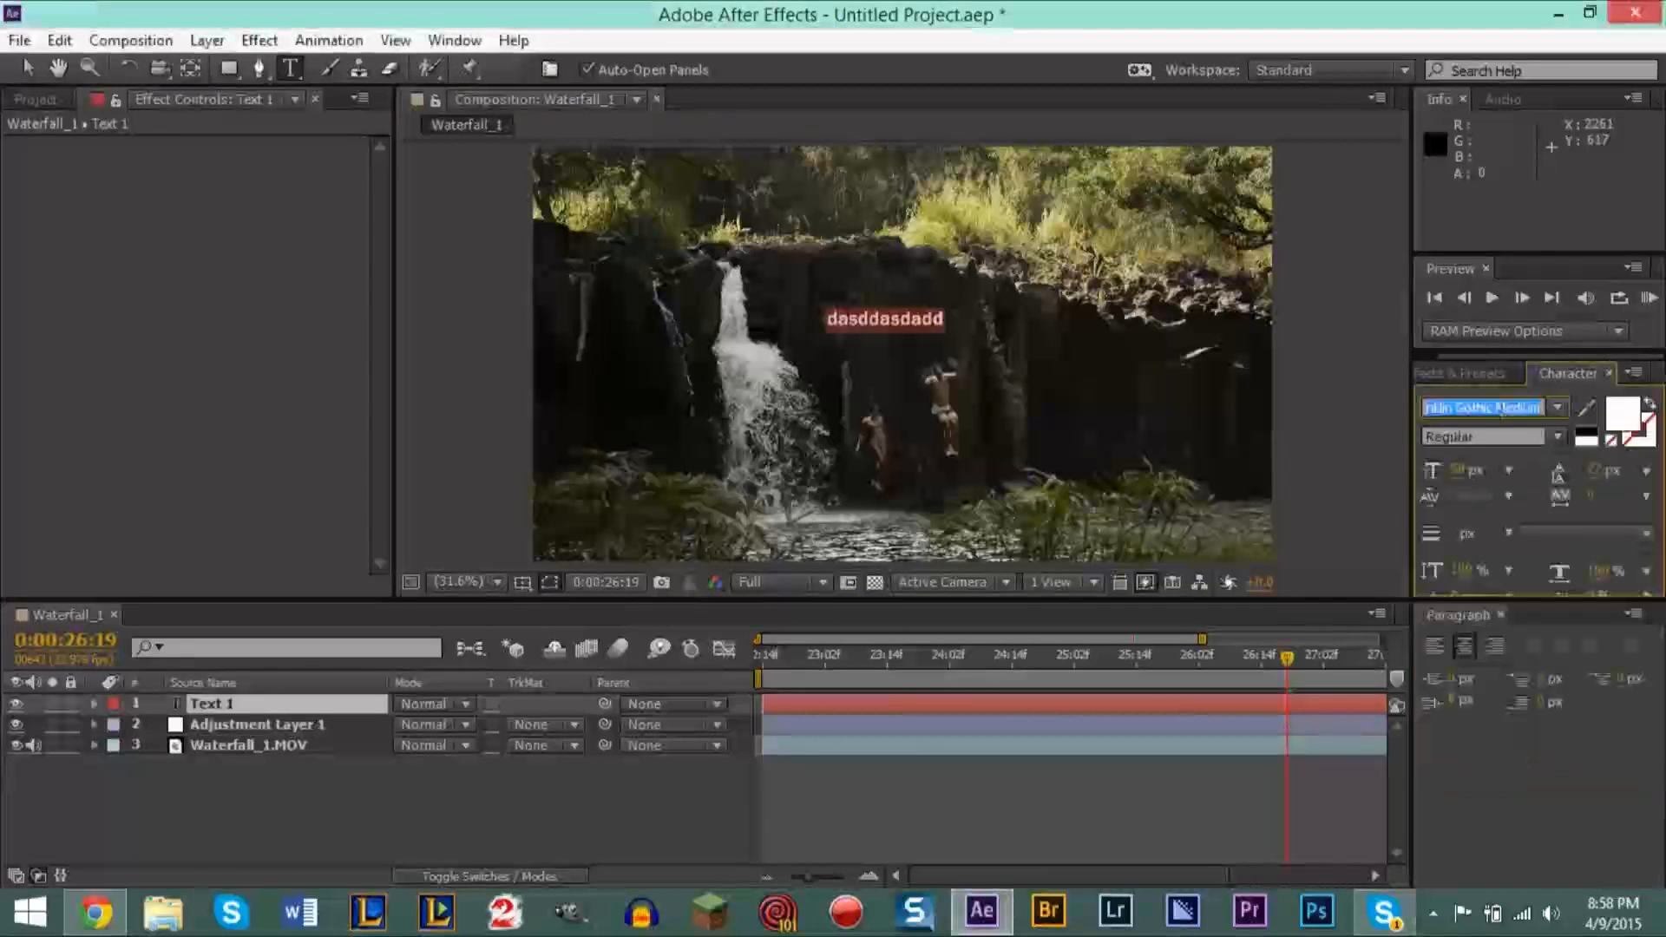
{"action": "type", "text": "ro"}
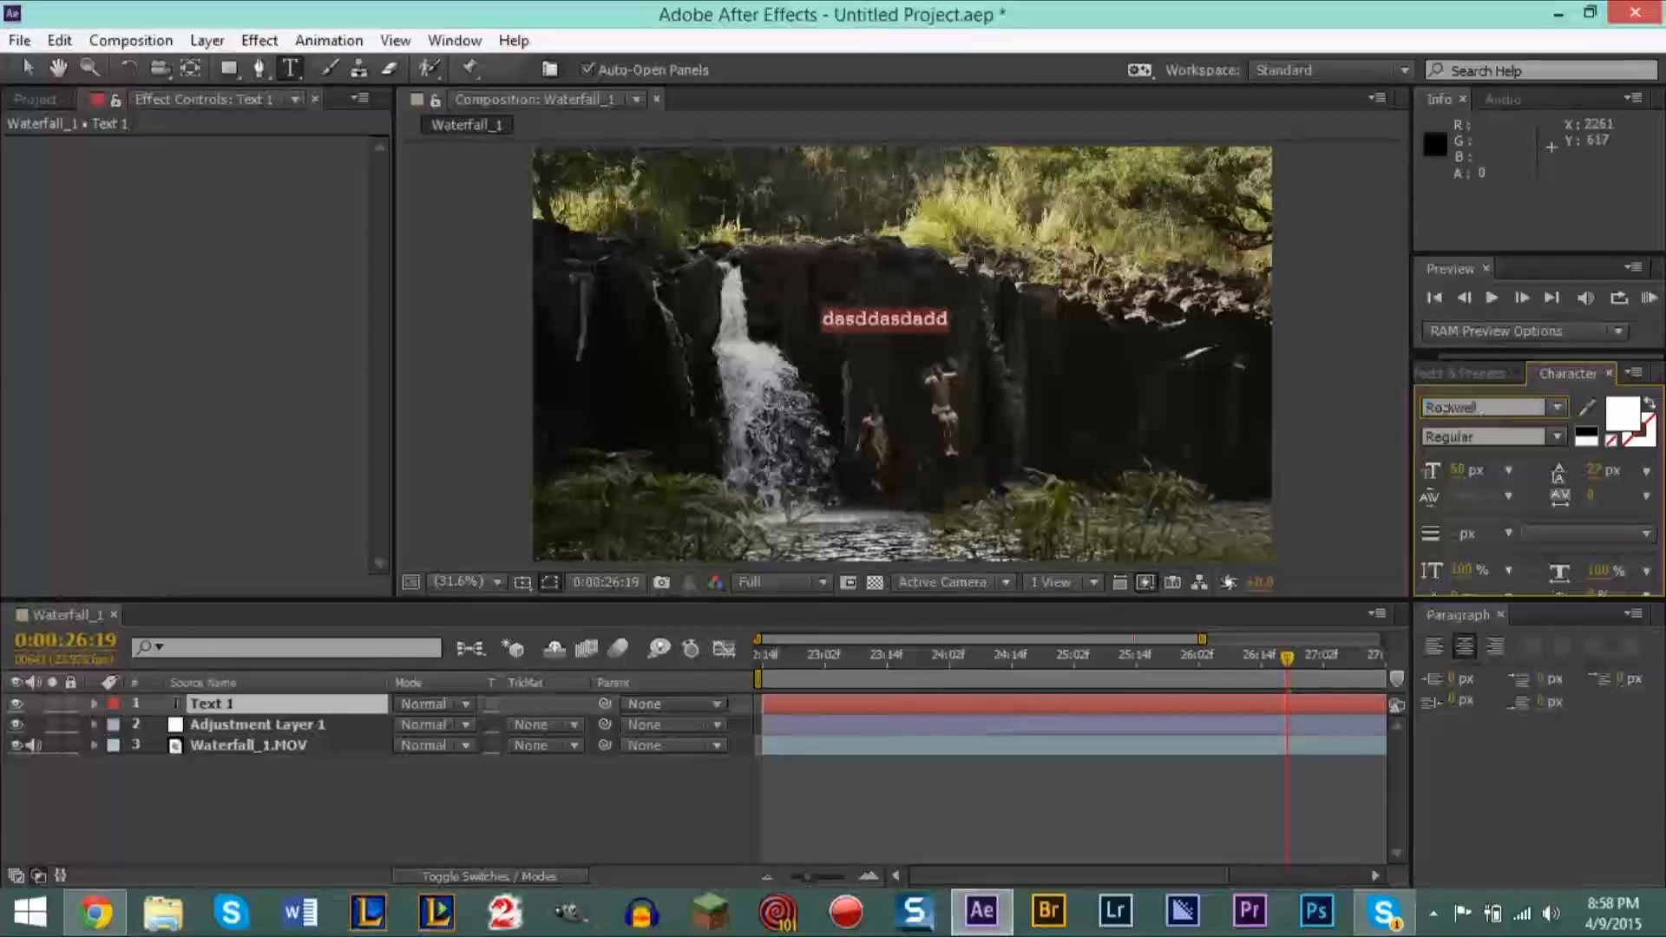
{"action": "key", "text": "Return"}
Step: Replace the whole text on the cliff face with "Splash!!"
{"action": "left_click", "coordinate": [887, 310]}
{"action": "double_click", "coordinate": [887, 309]}
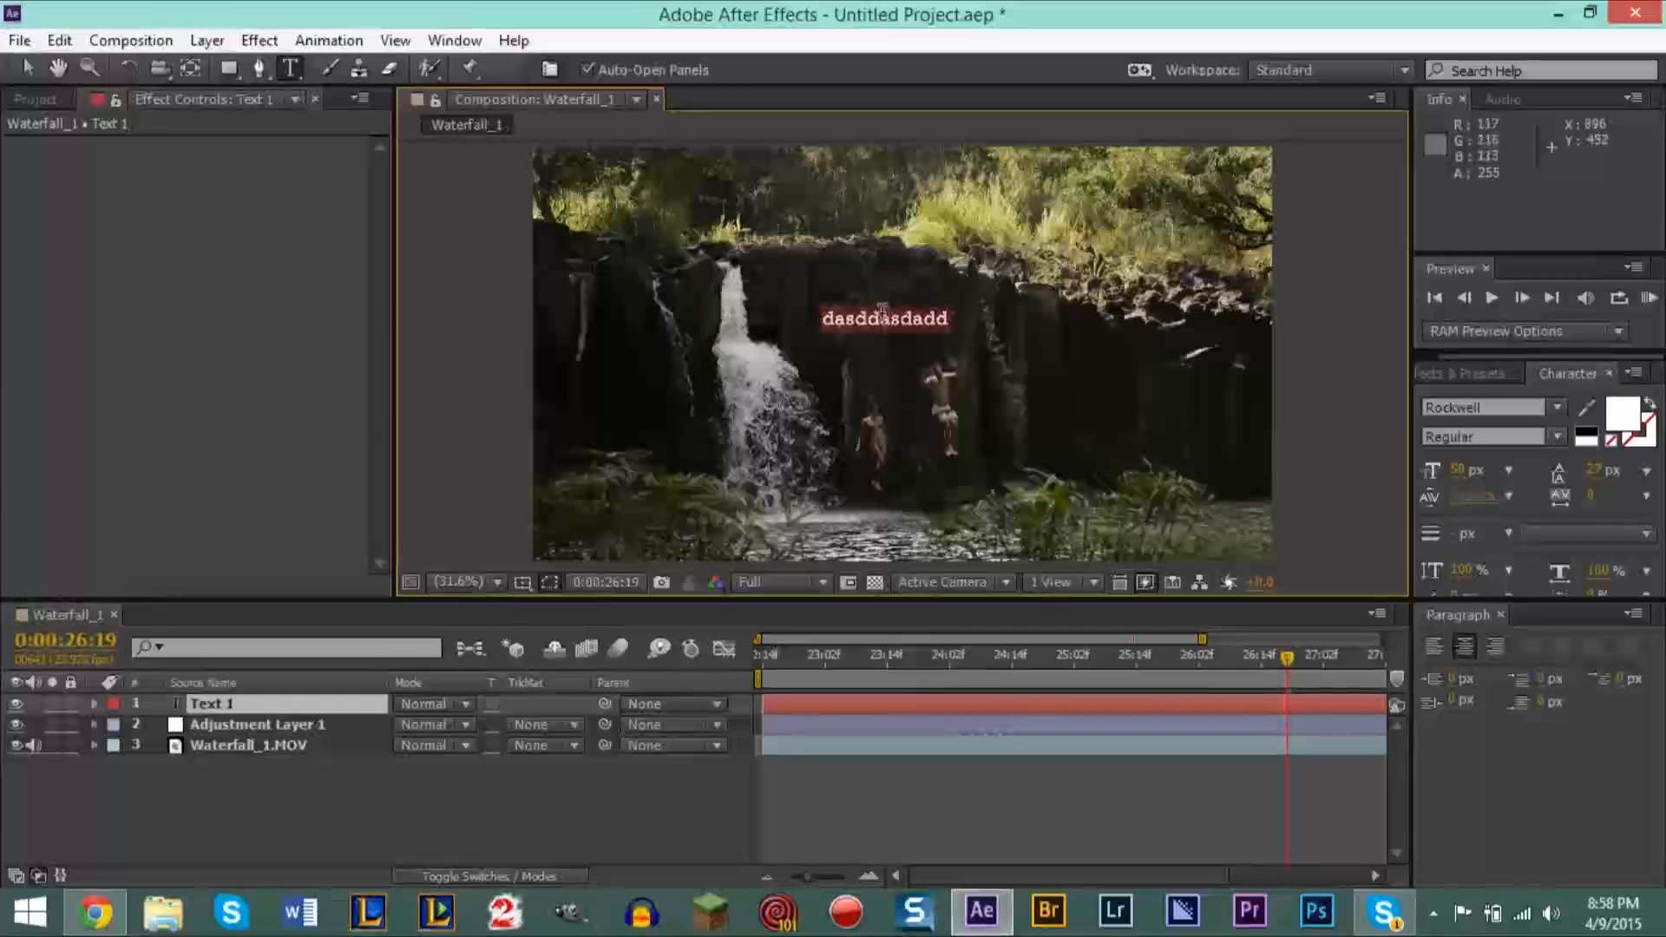
{"action": "type", "text": "Sp"}
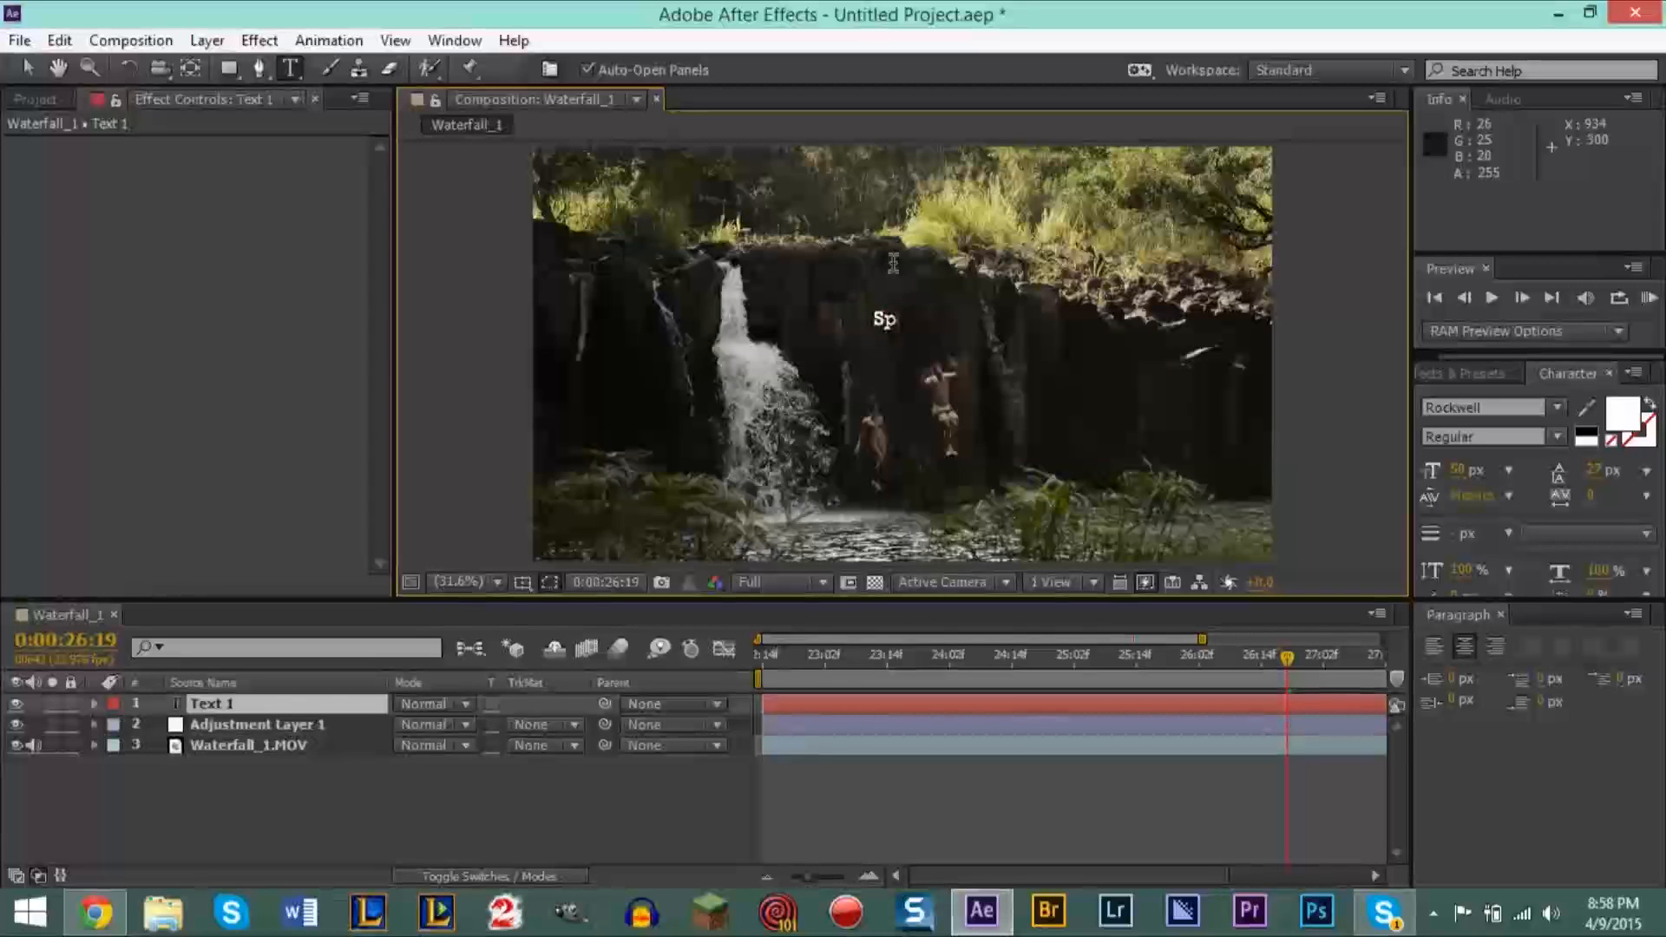
{"action": "type", "text": "lash!!"}
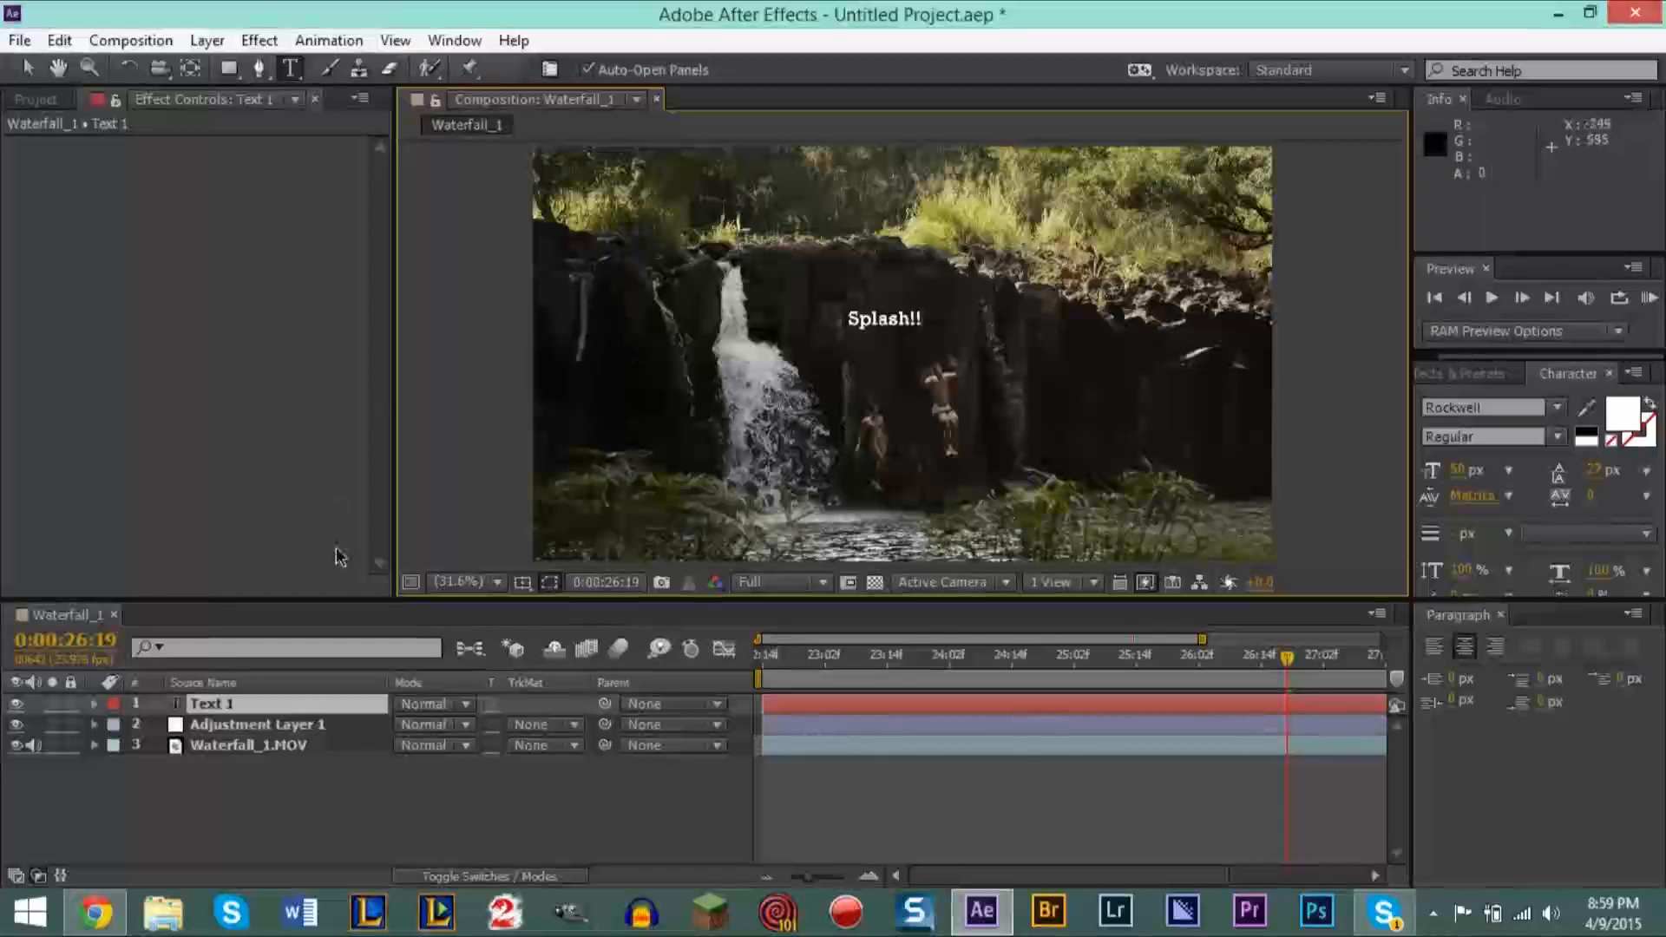
Step: Enlarge the entire "Splash!!" text to a font size of 90 px
{"action": "triple_click", "coordinate": [905, 319]}
{"action": "left_click", "coordinate": [906, 319]}
{"action": "triple_click", "coordinate": [899, 325]}
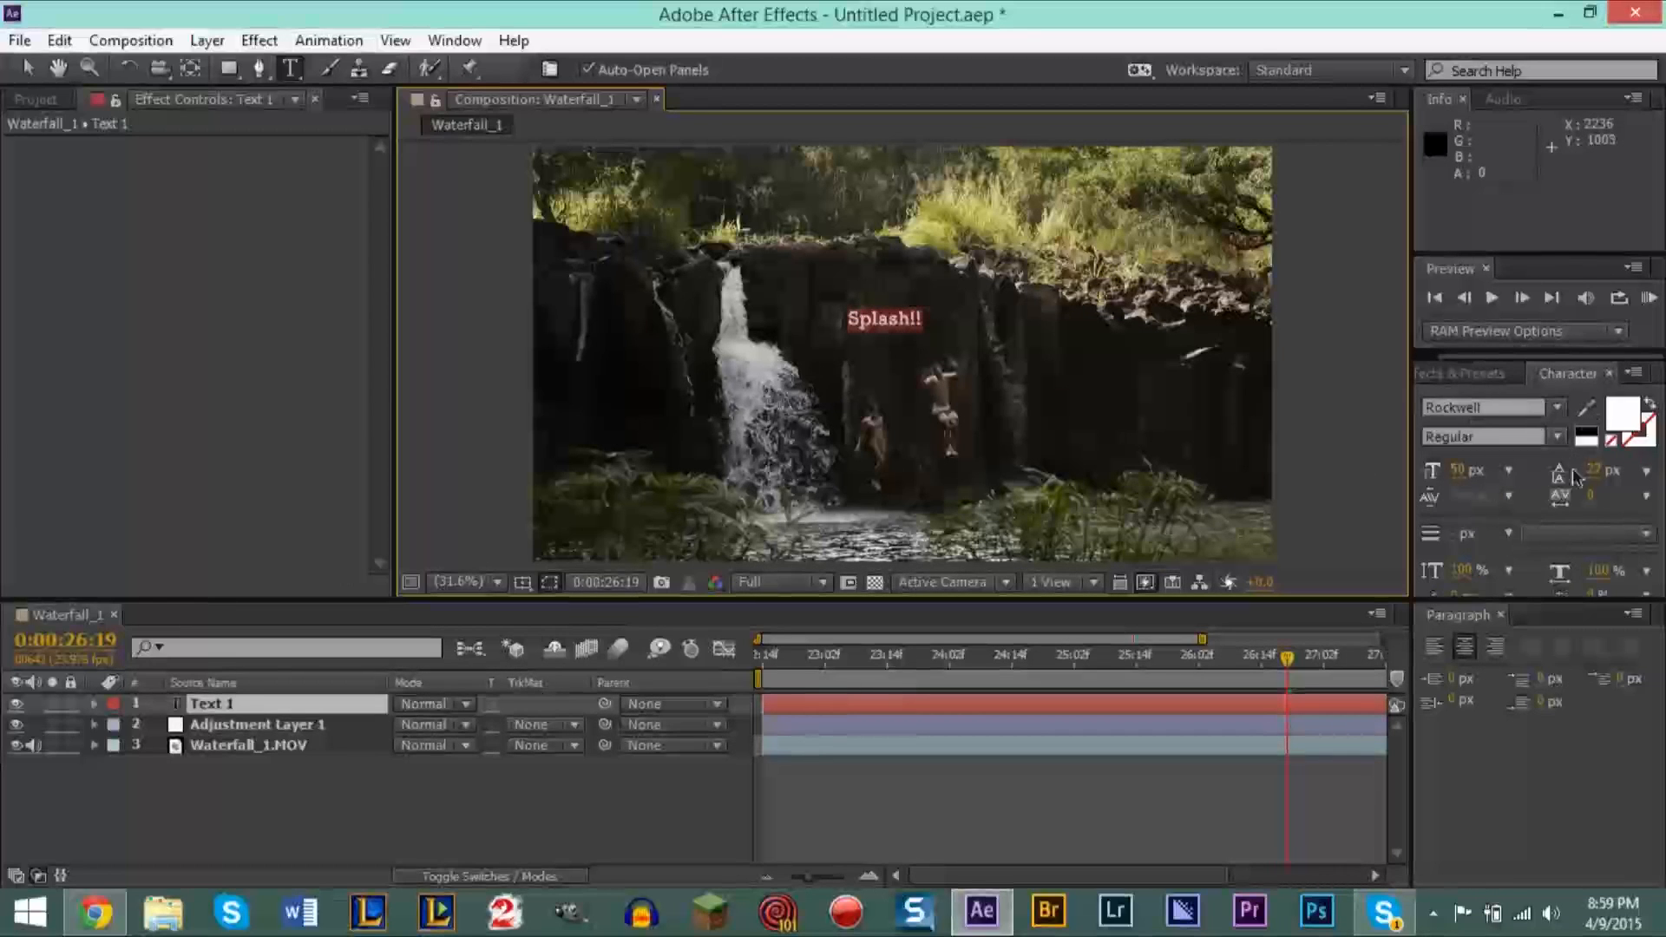
{"action": "left_click", "coordinate": [1479, 471]}
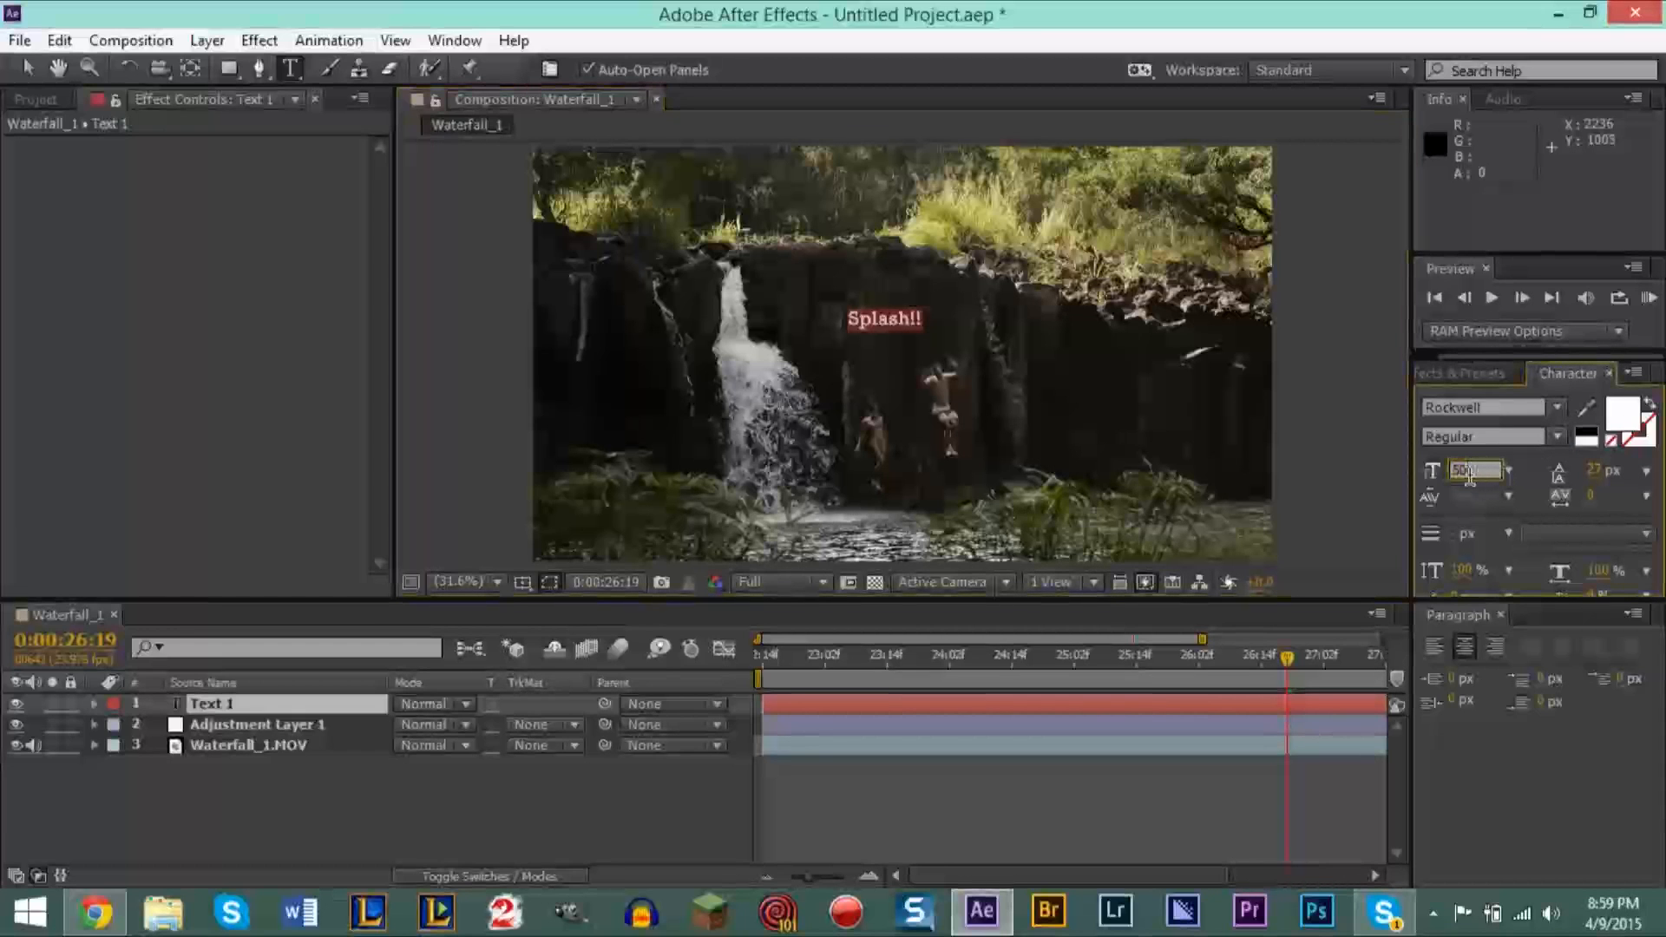
{"action": "left_click", "coordinate": [1535, 511]}
{"action": "left_click_drag", "start_coordinate": [1460, 475], "coordinate": [1510, 474]}
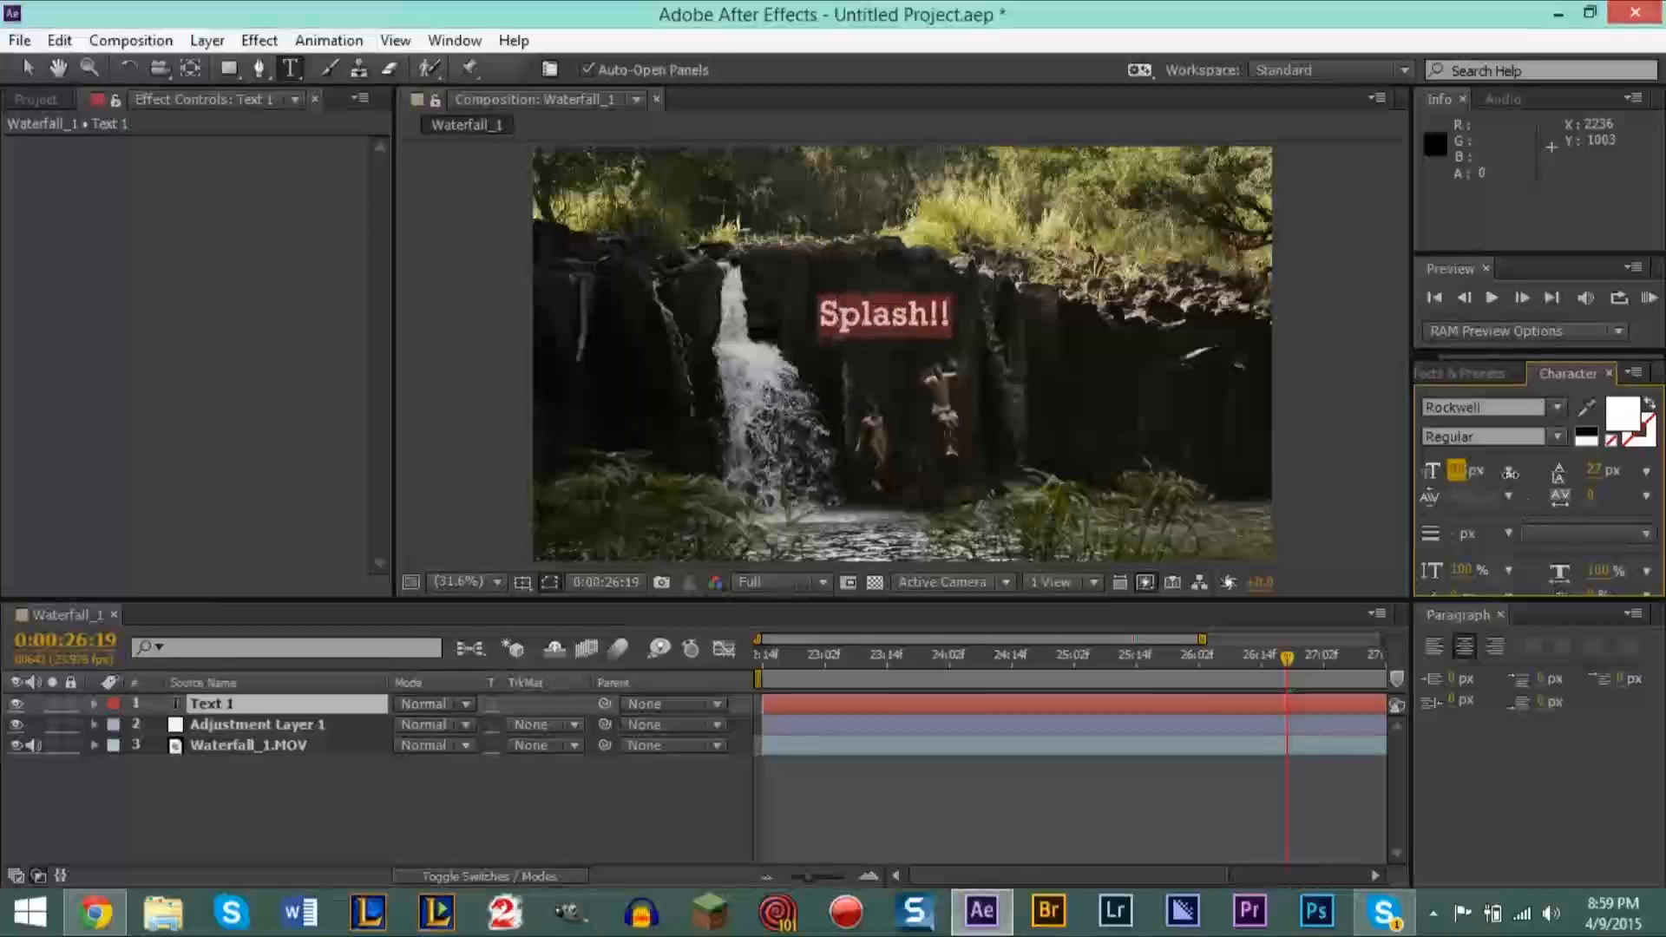
{"action": "left_click", "coordinate": [1462, 472]}
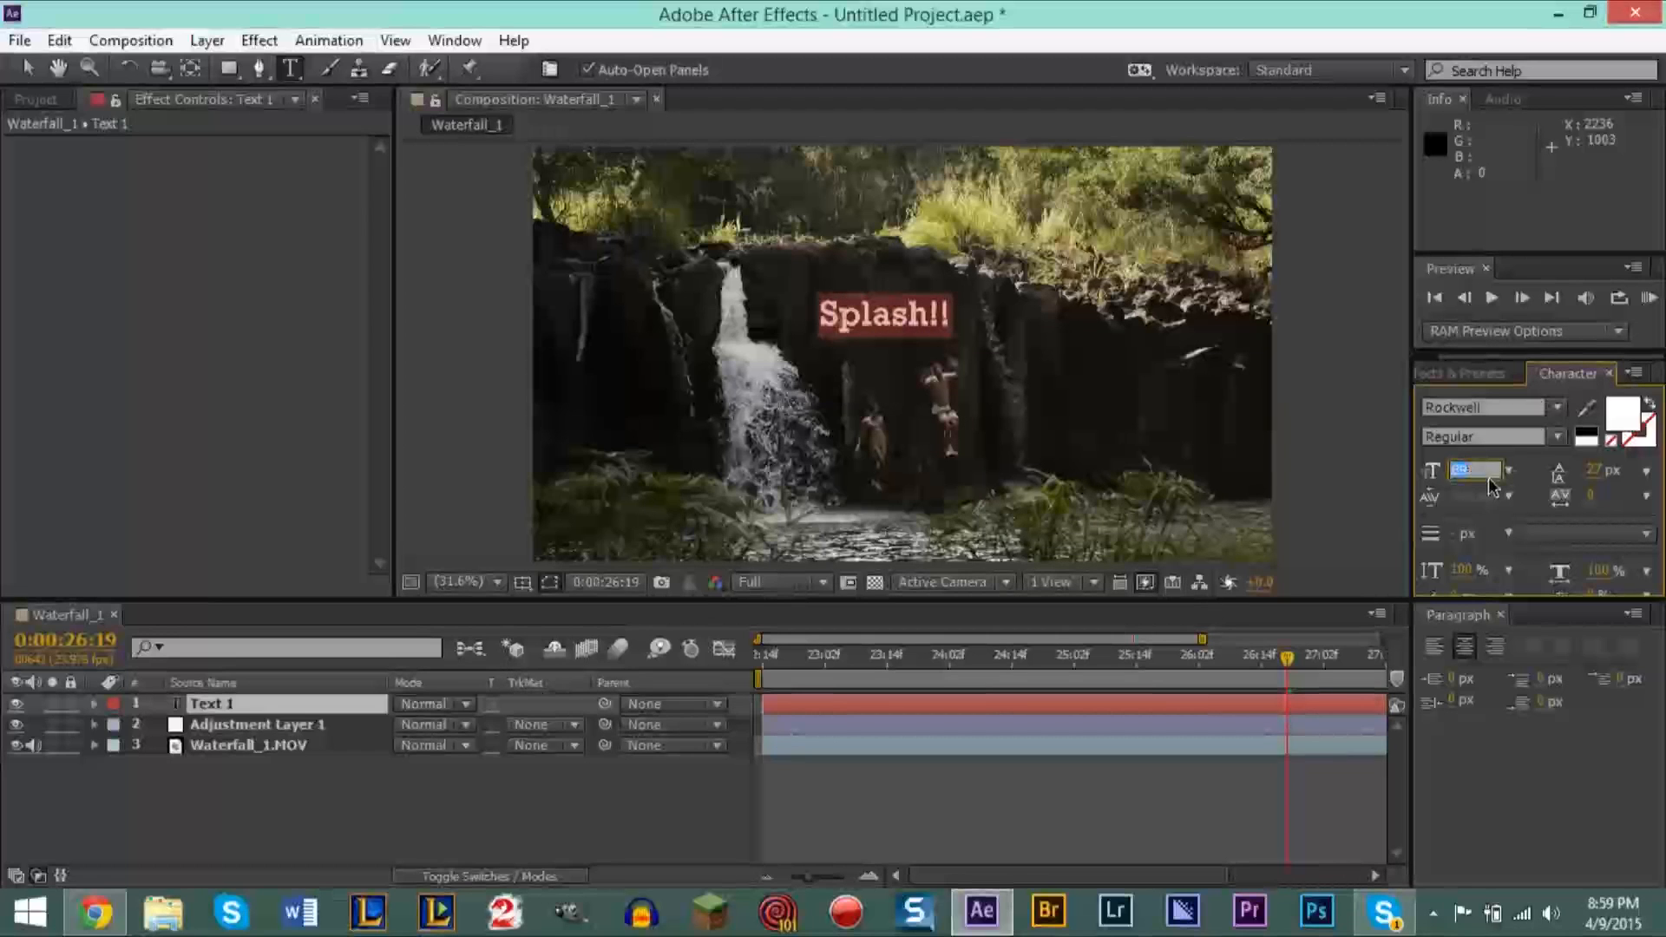
{"action": "left_click", "coordinate": [1364, 438]}
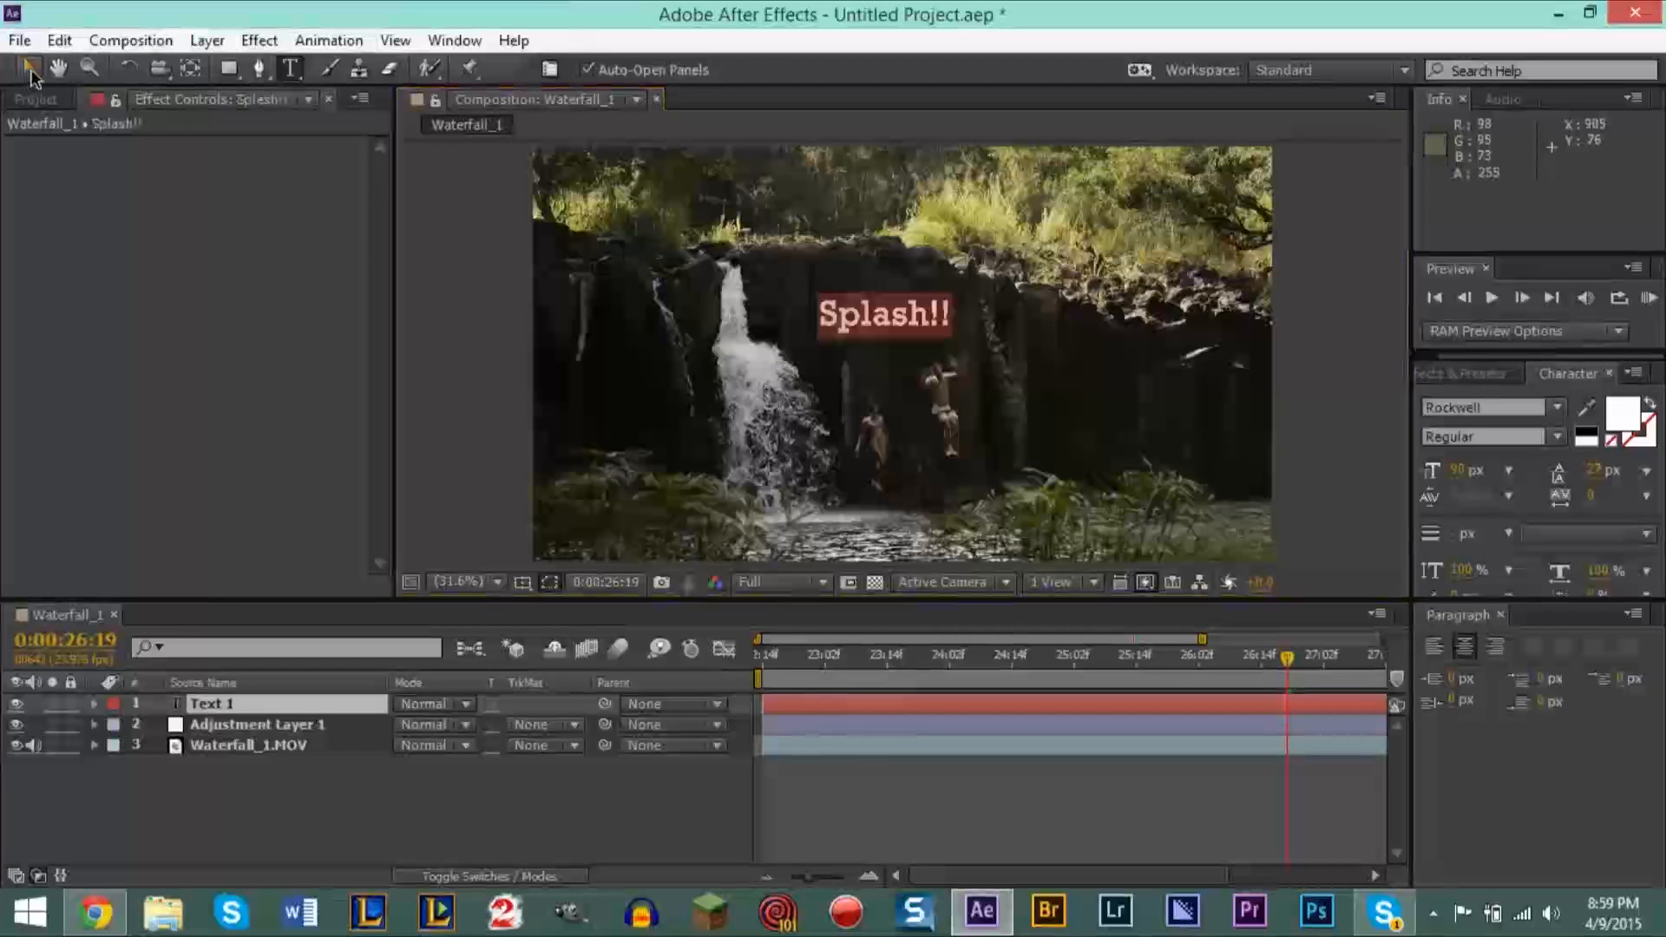
Step: Move the "Splash!!" text to the cliff face right of the jumpers, at about position 1381, 561
{"action": "left_click", "coordinate": [26, 68]}
{"action": "left_click_drag", "start_coordinate": [863, 334], "coordinate": [1031, 335]}
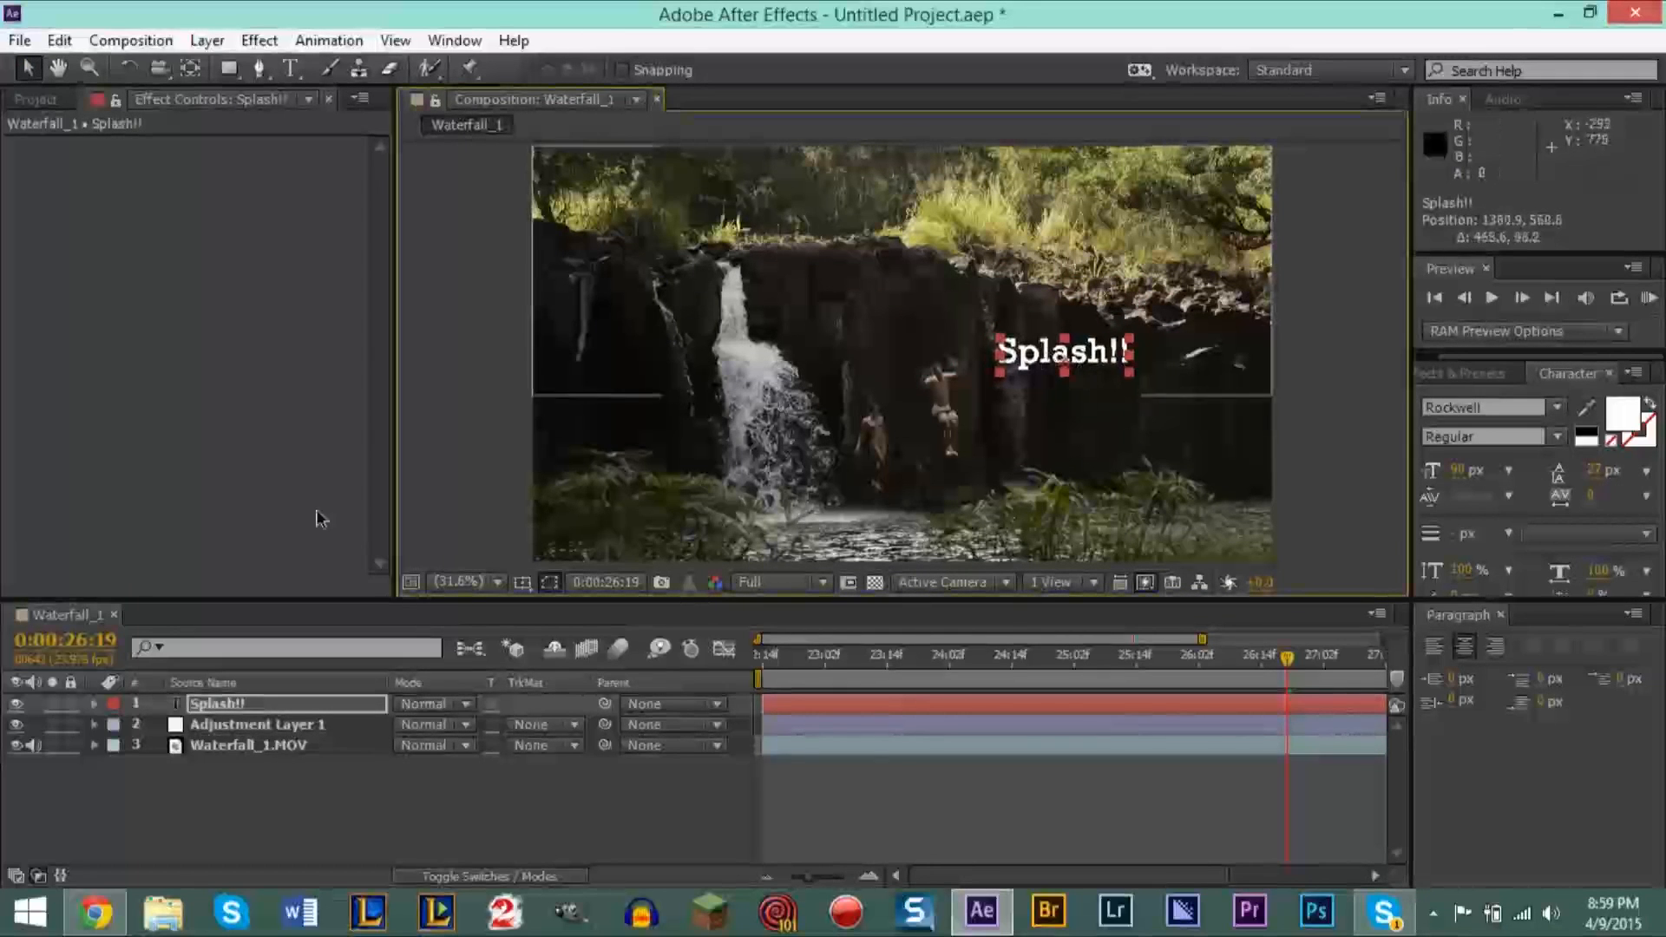
Step: Reselect the Splash!! text layer and bring up the list of available effects
{"action": "left_click", "coordinate": [243, 728]}
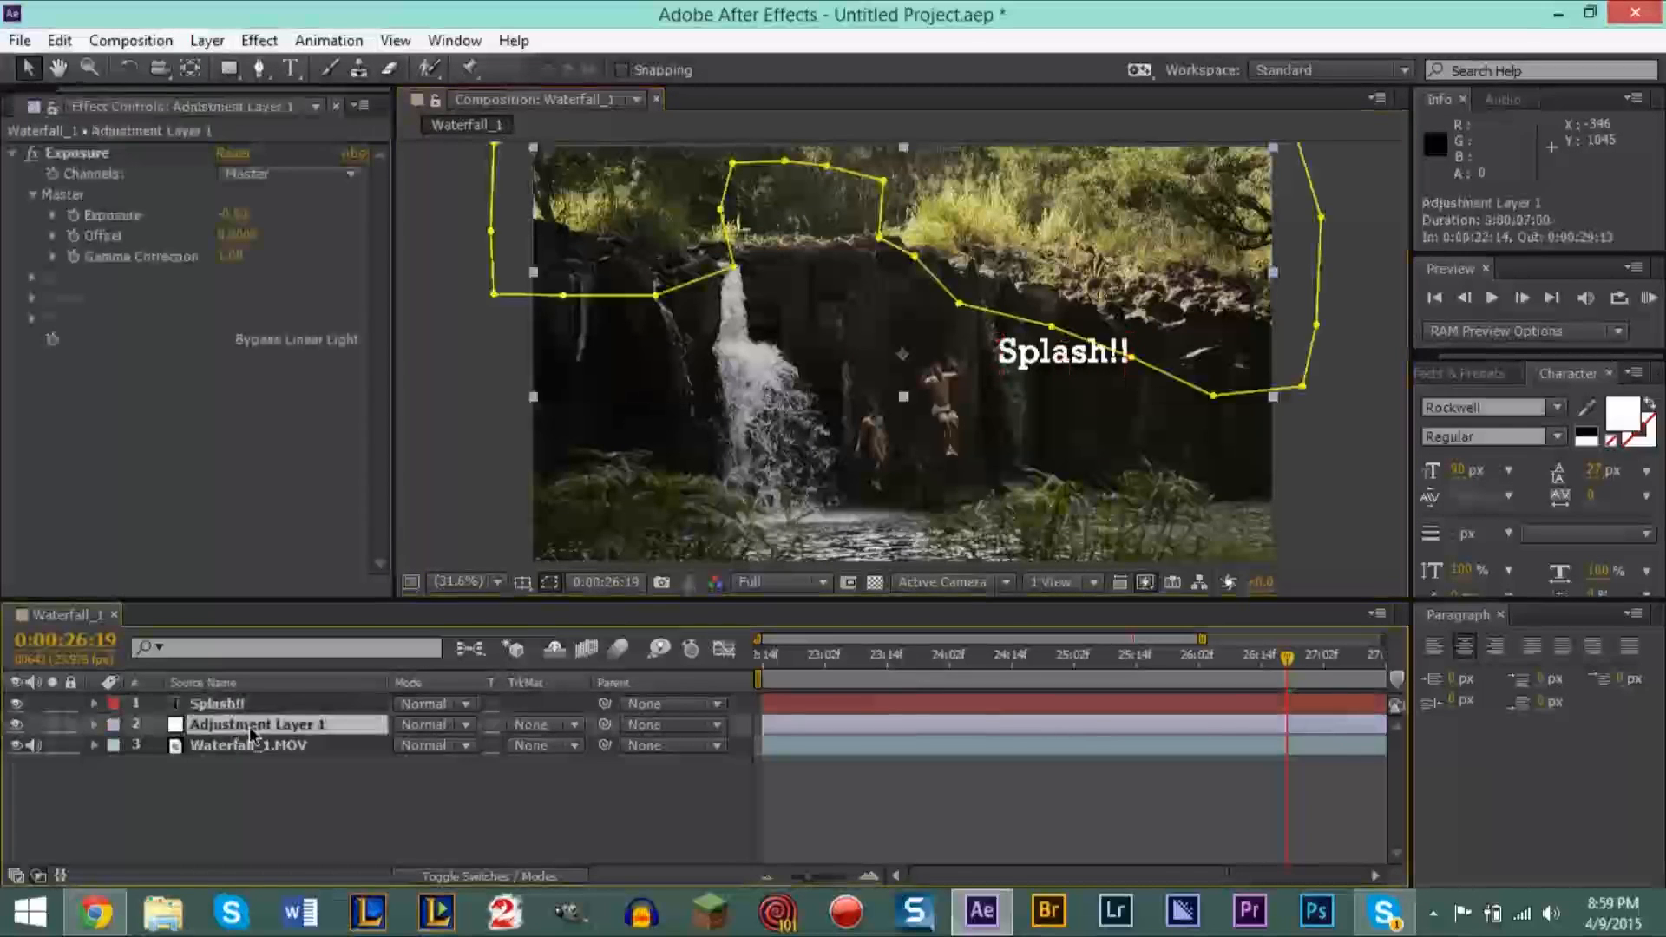
{"action": "left_click", "coordinate": [240, 710]}
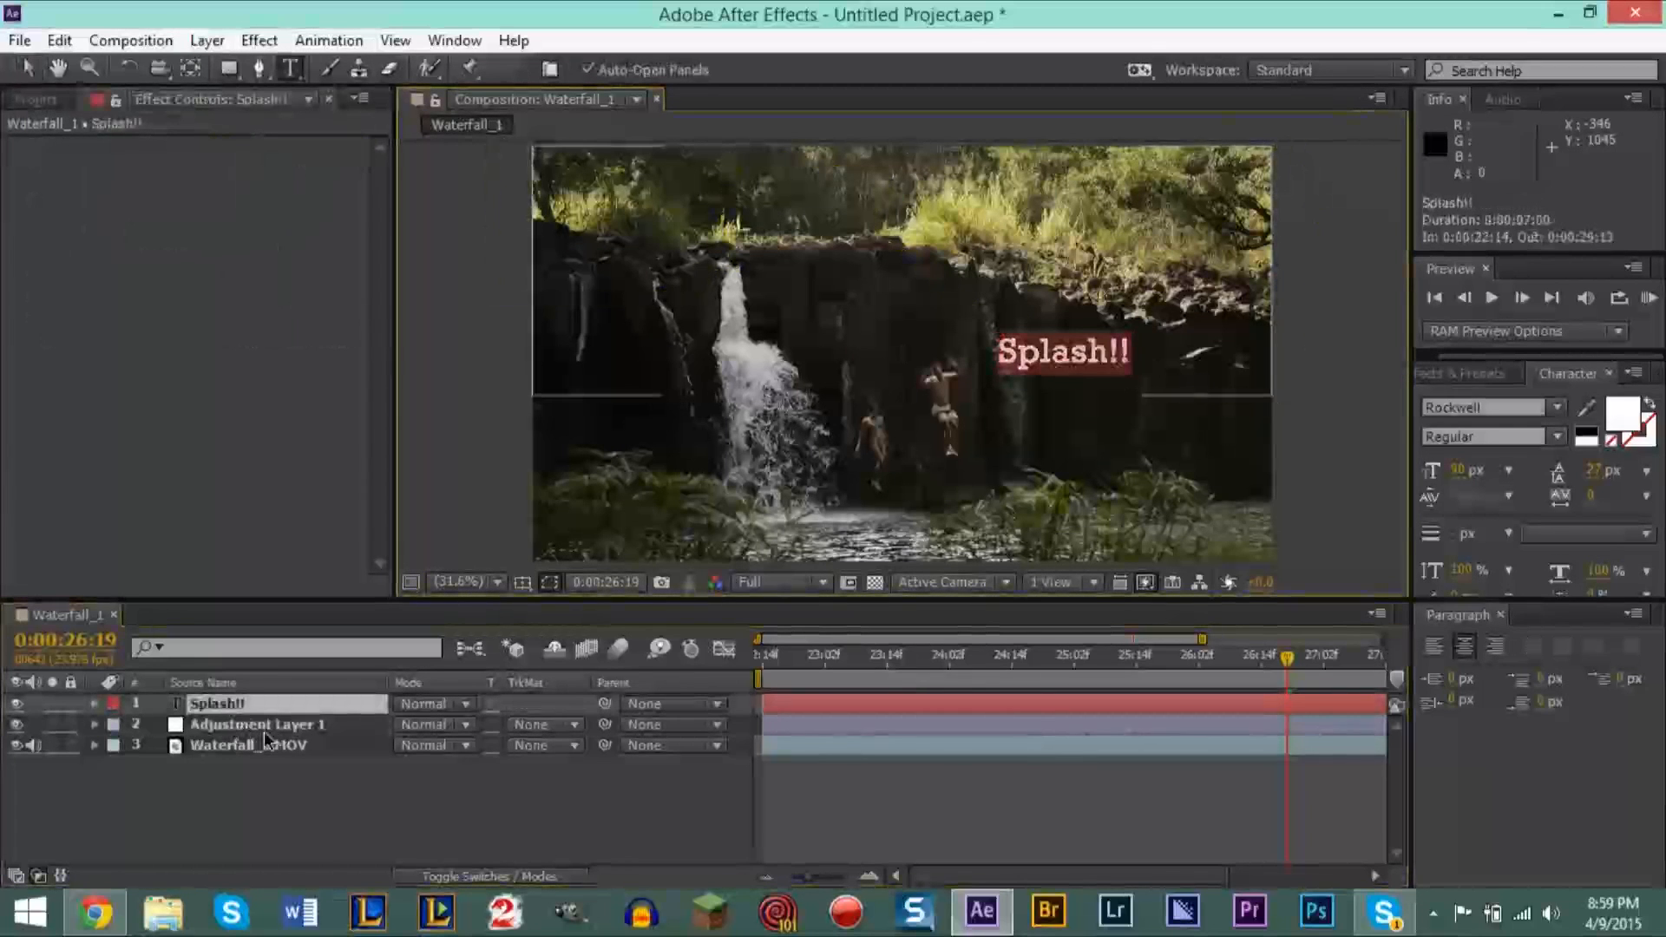
{"action": "mouse_move", "coordinate": [230, 708]}
{"action": "left_mouse_down"}
{"action": "mouse_move", "coordinate": [228, 733]}
{"action": "mouse_move", "coordinate": [230, 713]}
{"action": "left_mouse_up"}
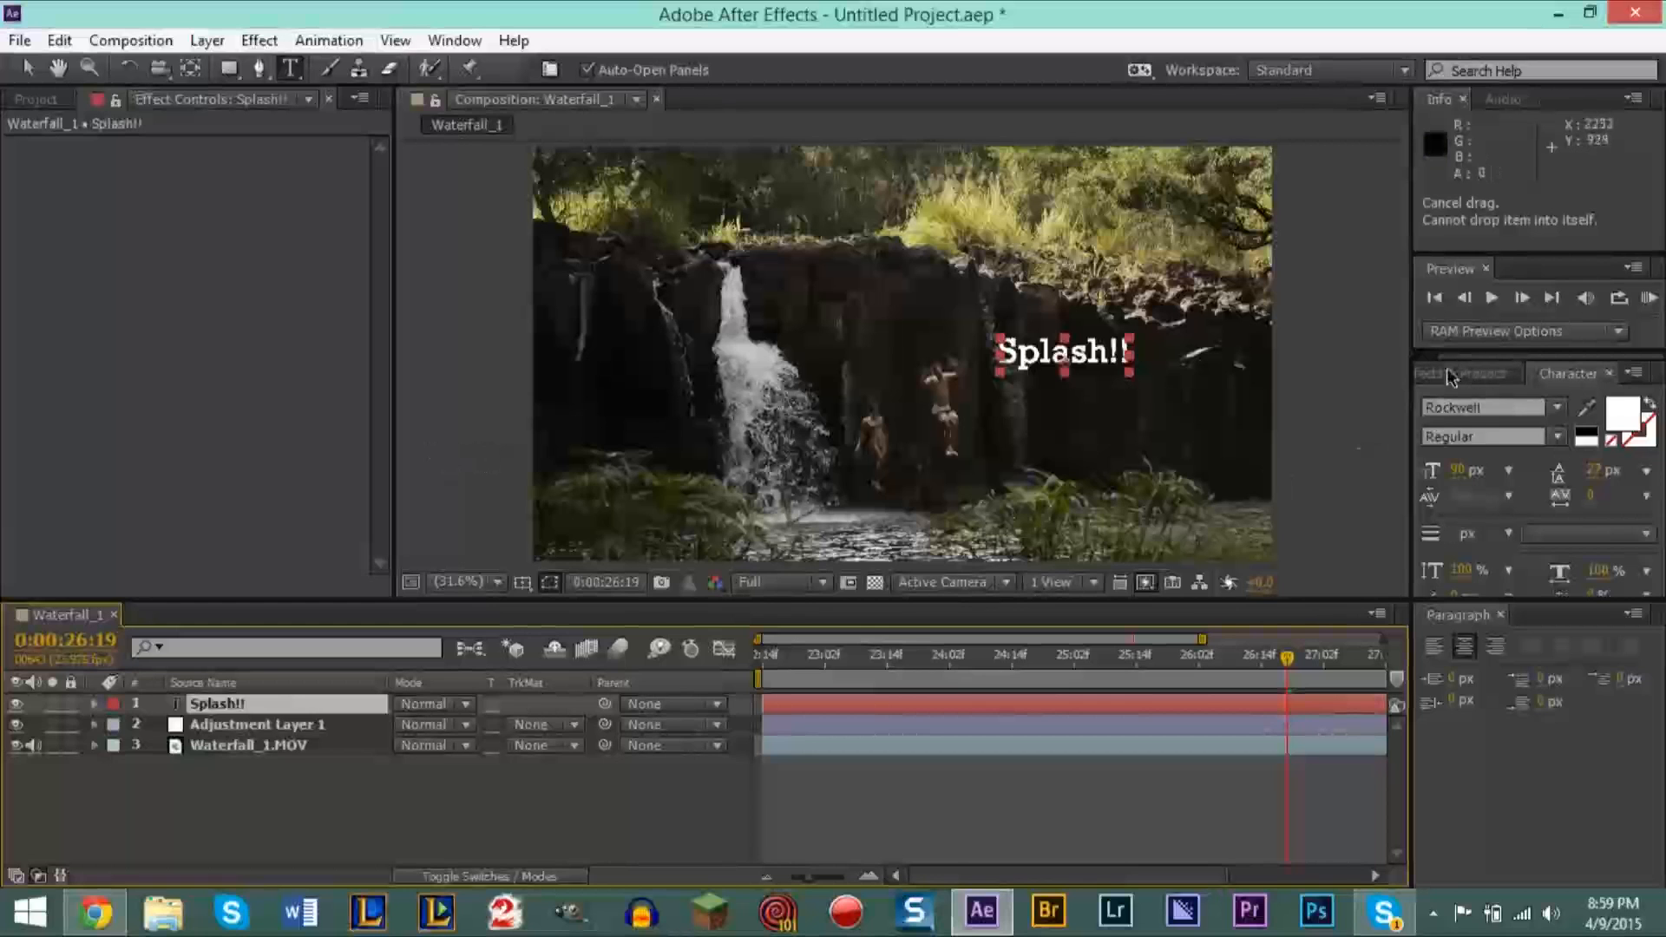
{"action": "left_click", "coordinate": [1483, 381]}
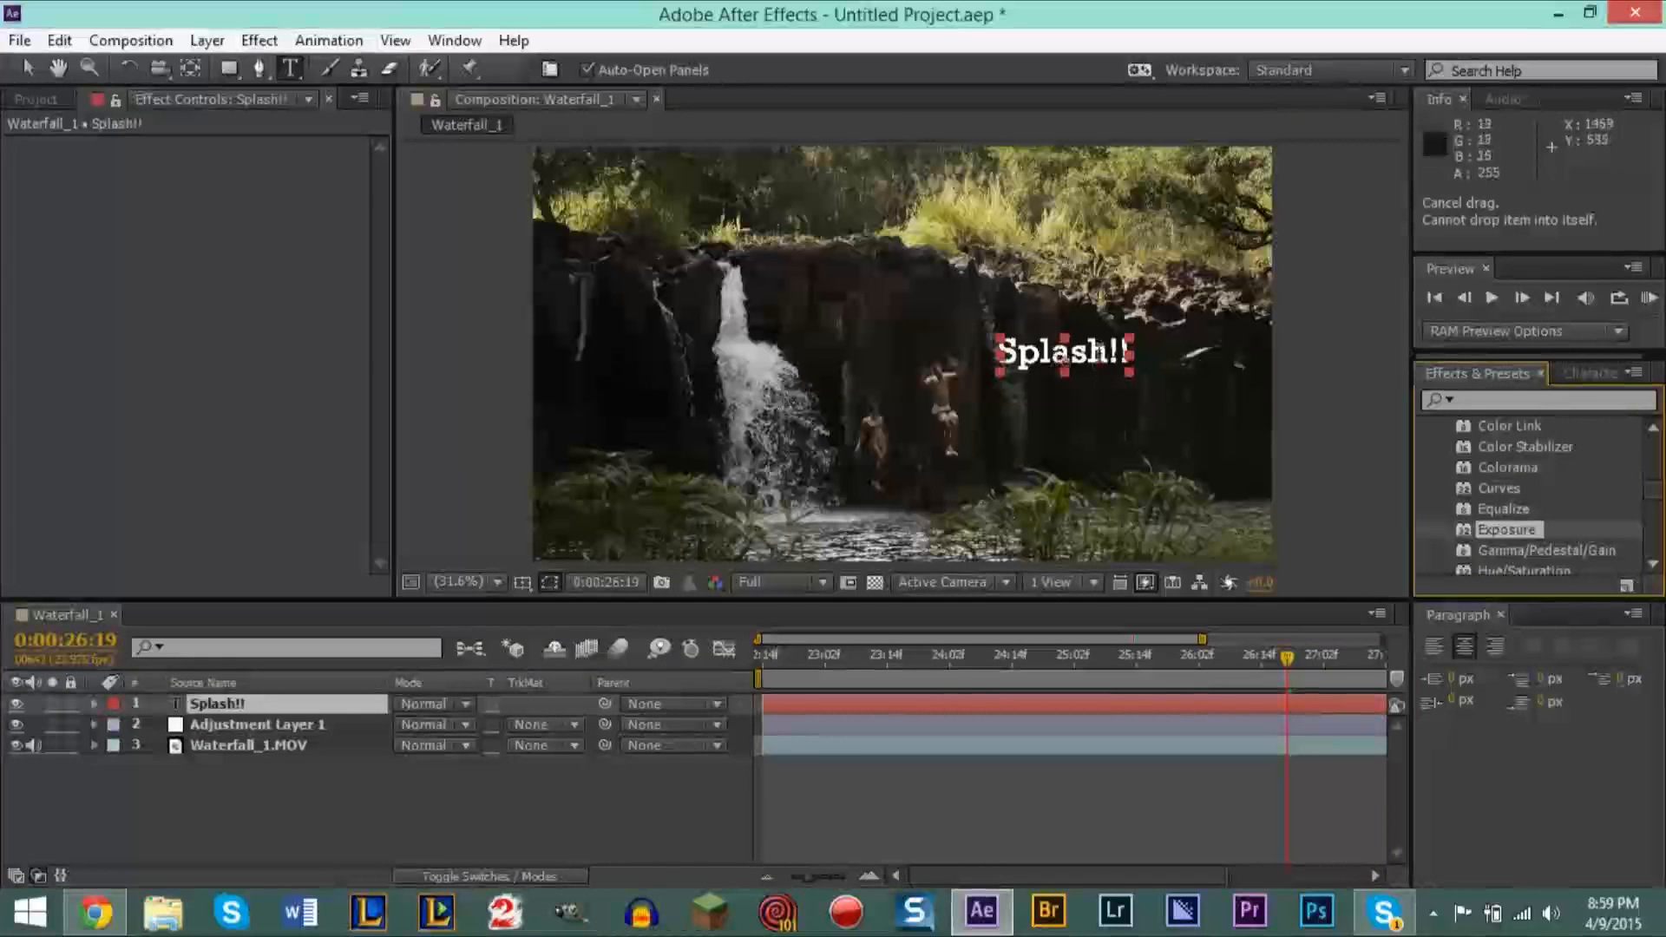
{"action": "left_click", "coordinate": [1030, 704]}
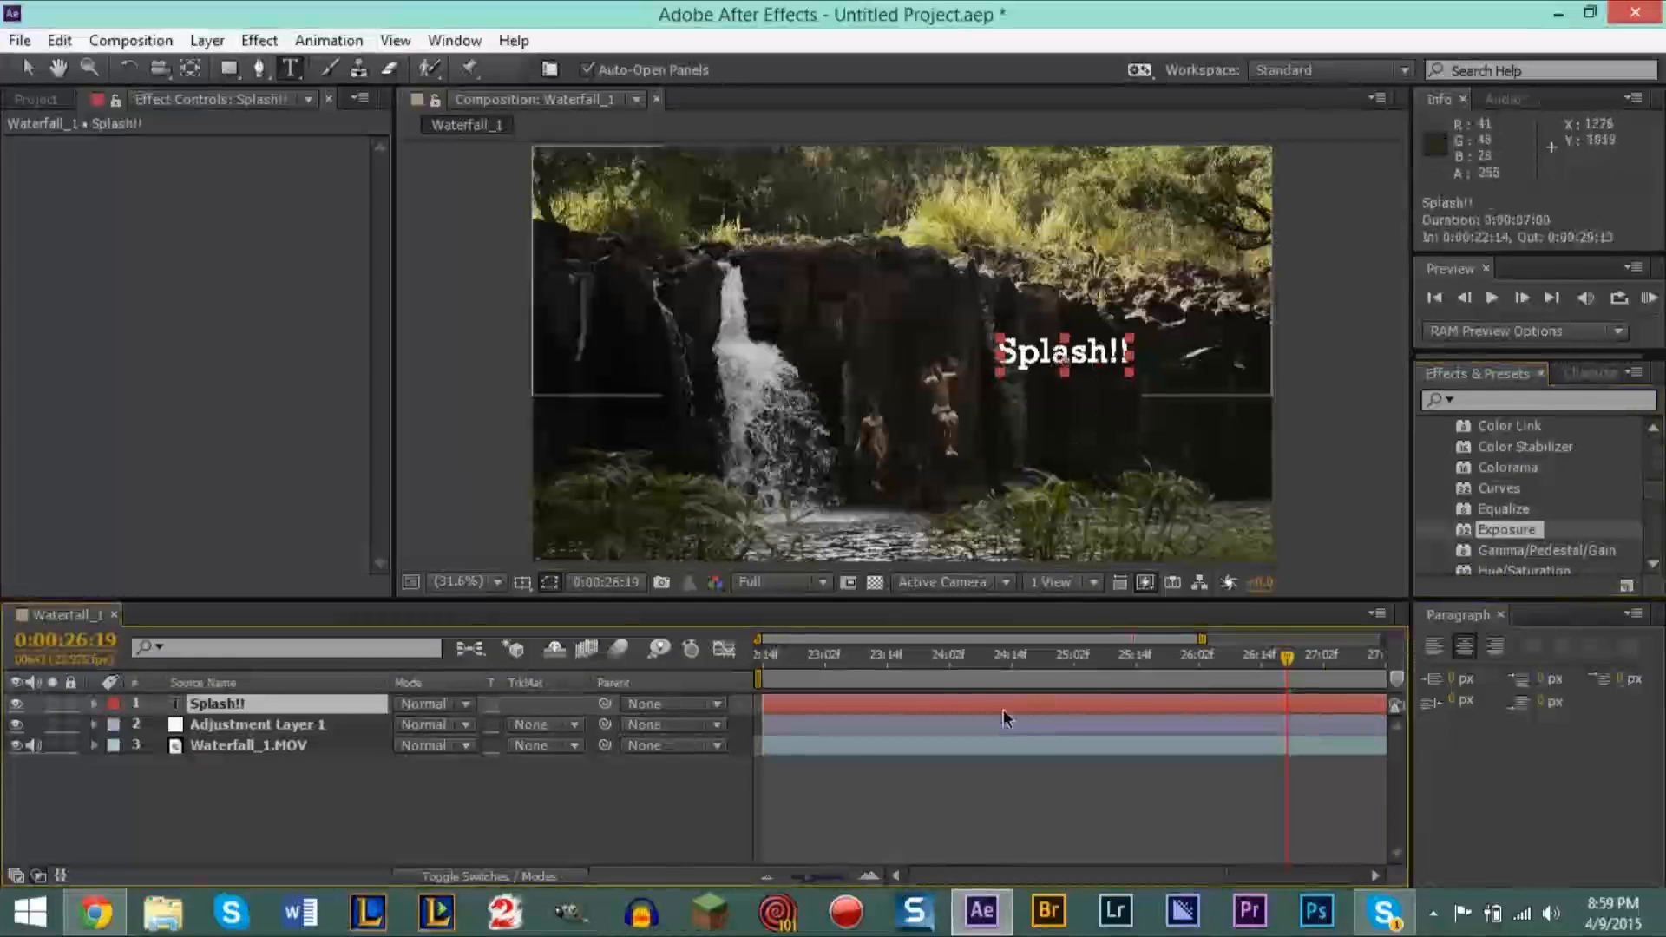
Step: Return the current time to the start of the clip at 0:00:22:14 and select Adjustment Layer 1
{"action": "left_click_drag", "start_coordinate": [1293, 654], "coordinate": [735, 668]}
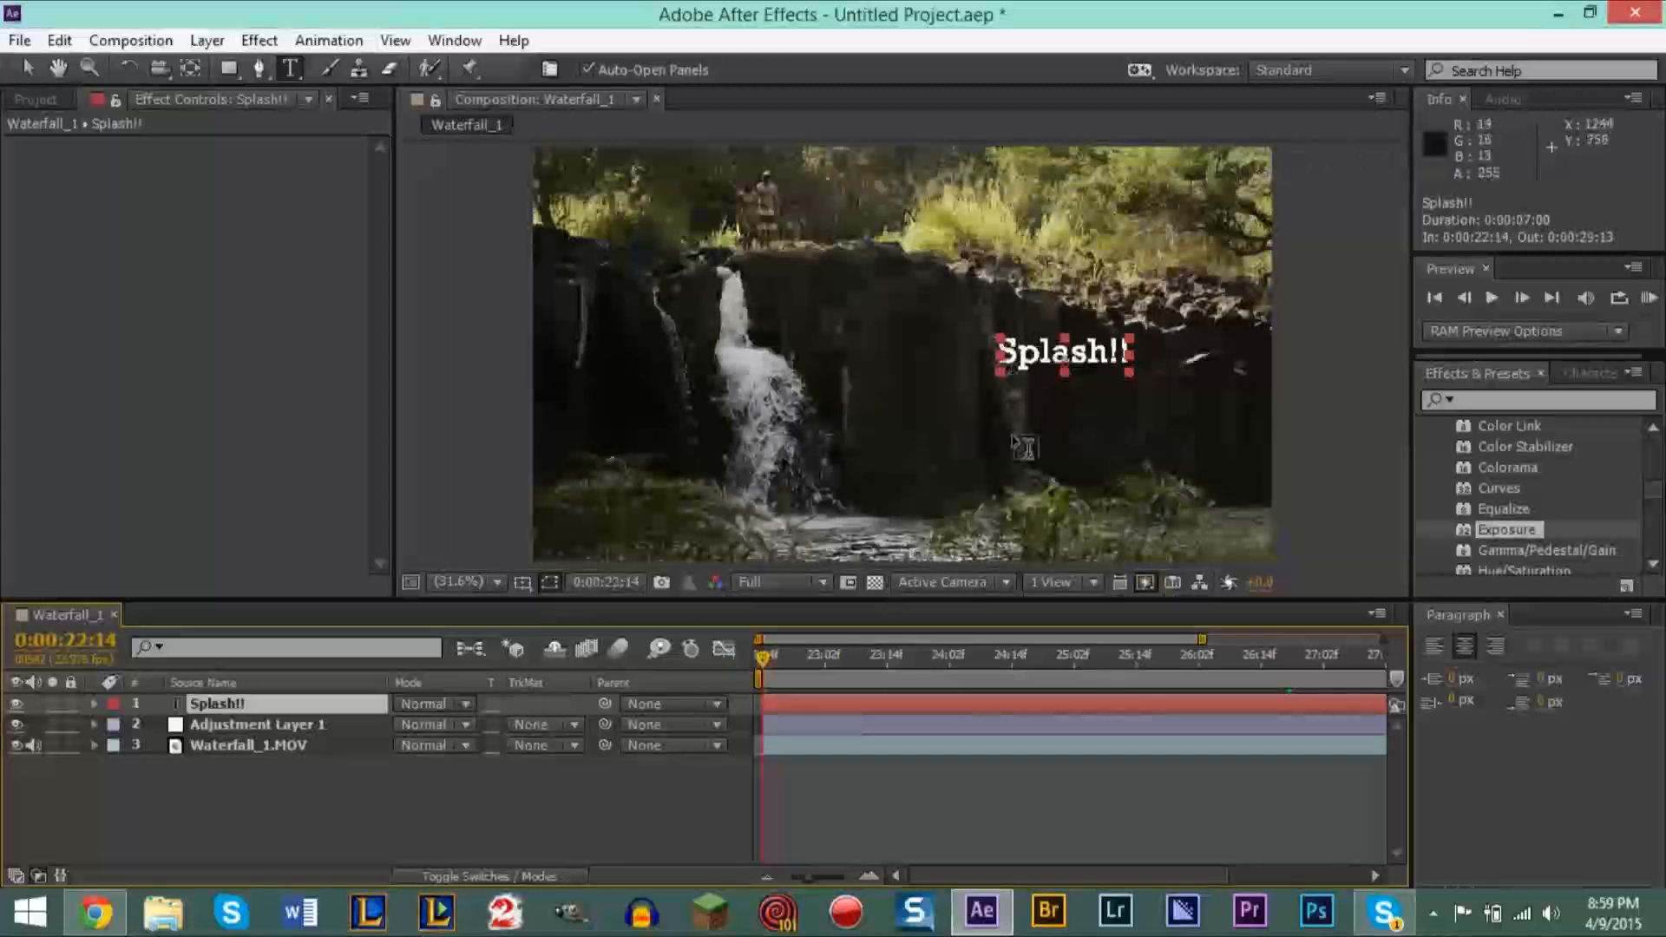
{"action": "left_click", "coordinate": [26, 68]}
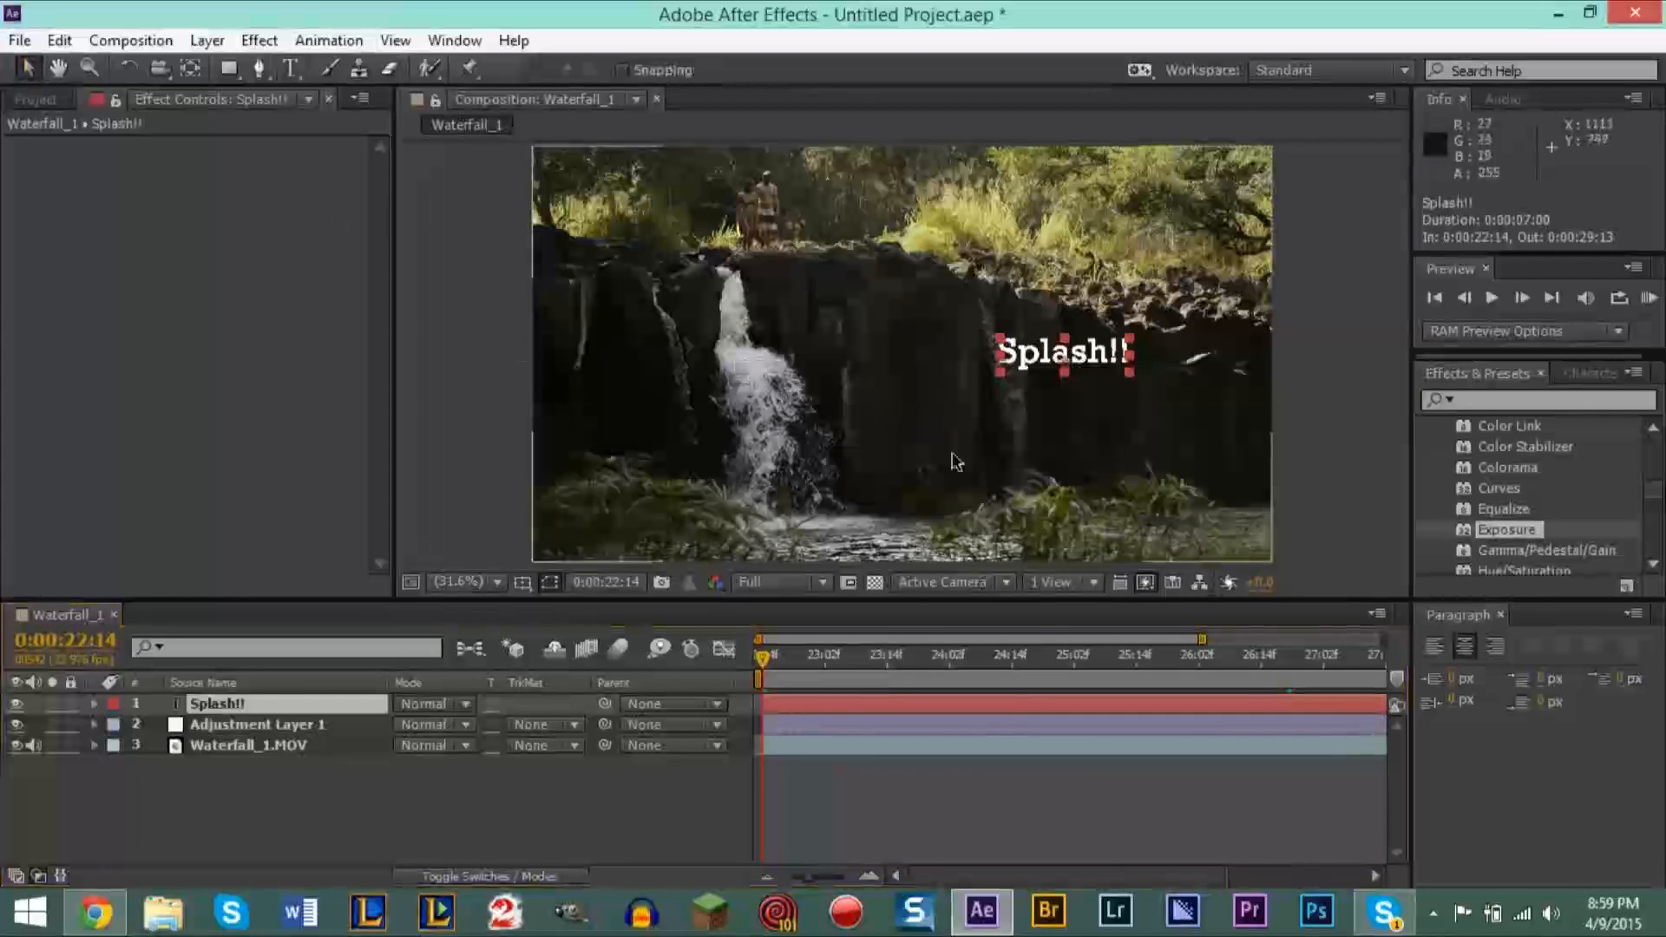
{"action": "left_click", "coordinate": [862, 727]}
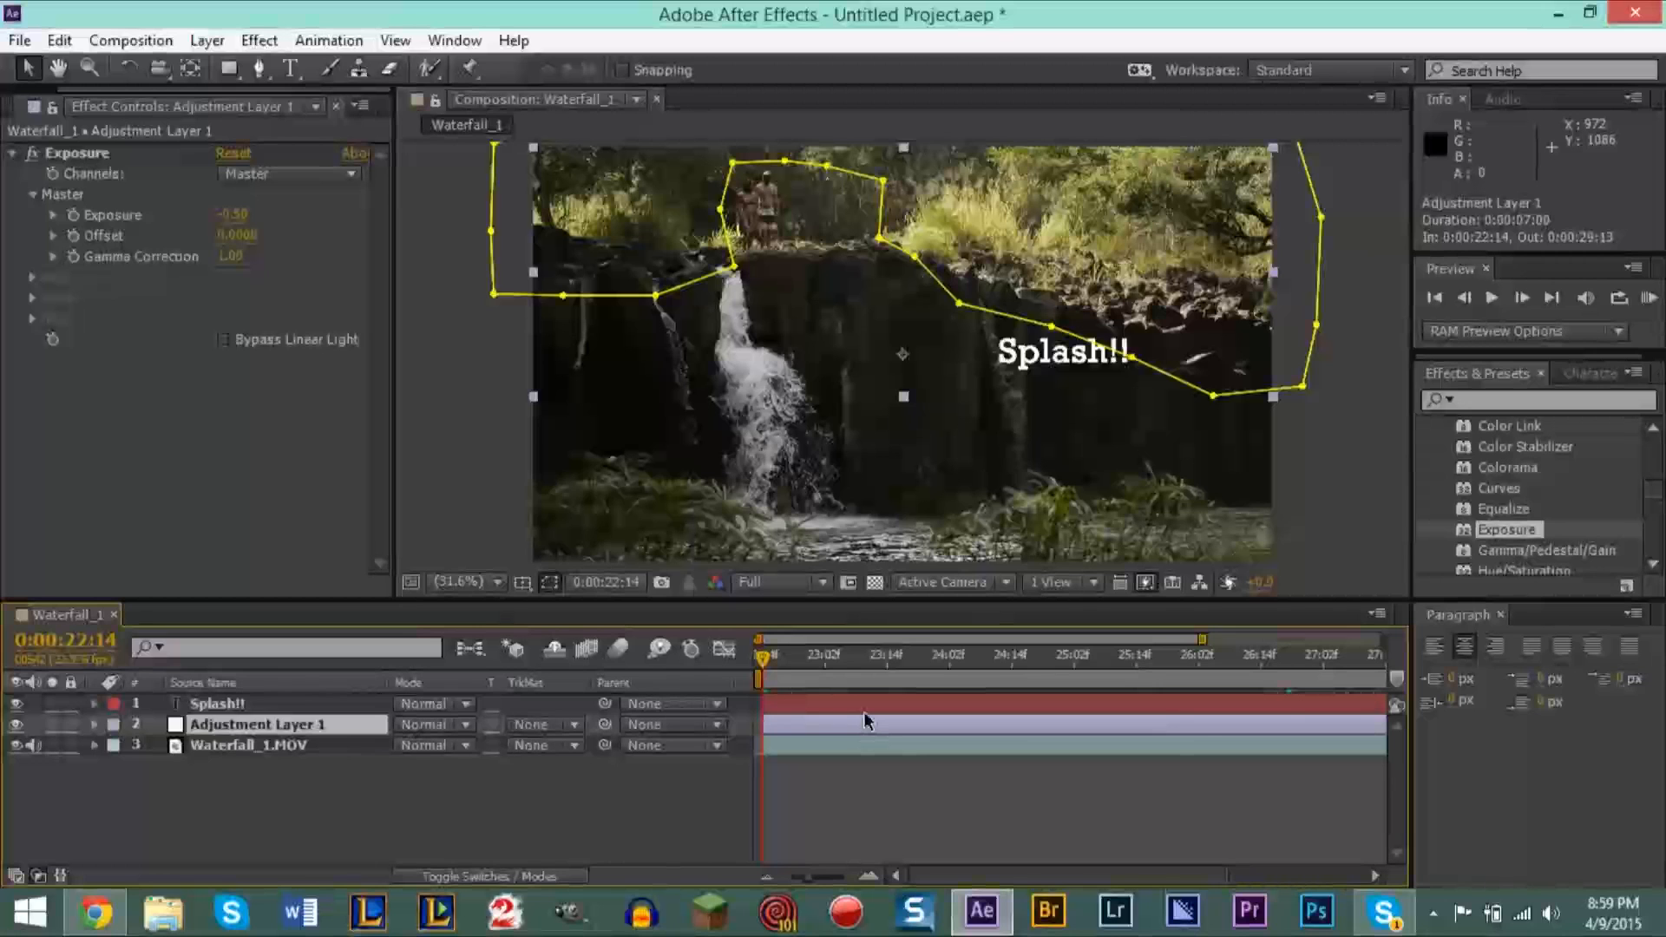
Step: Select the Splash!! layer and run a RAM preview from the start of the clip at 0:00:22:14
{"action": "left_click", "coordinate": [863, 705]}
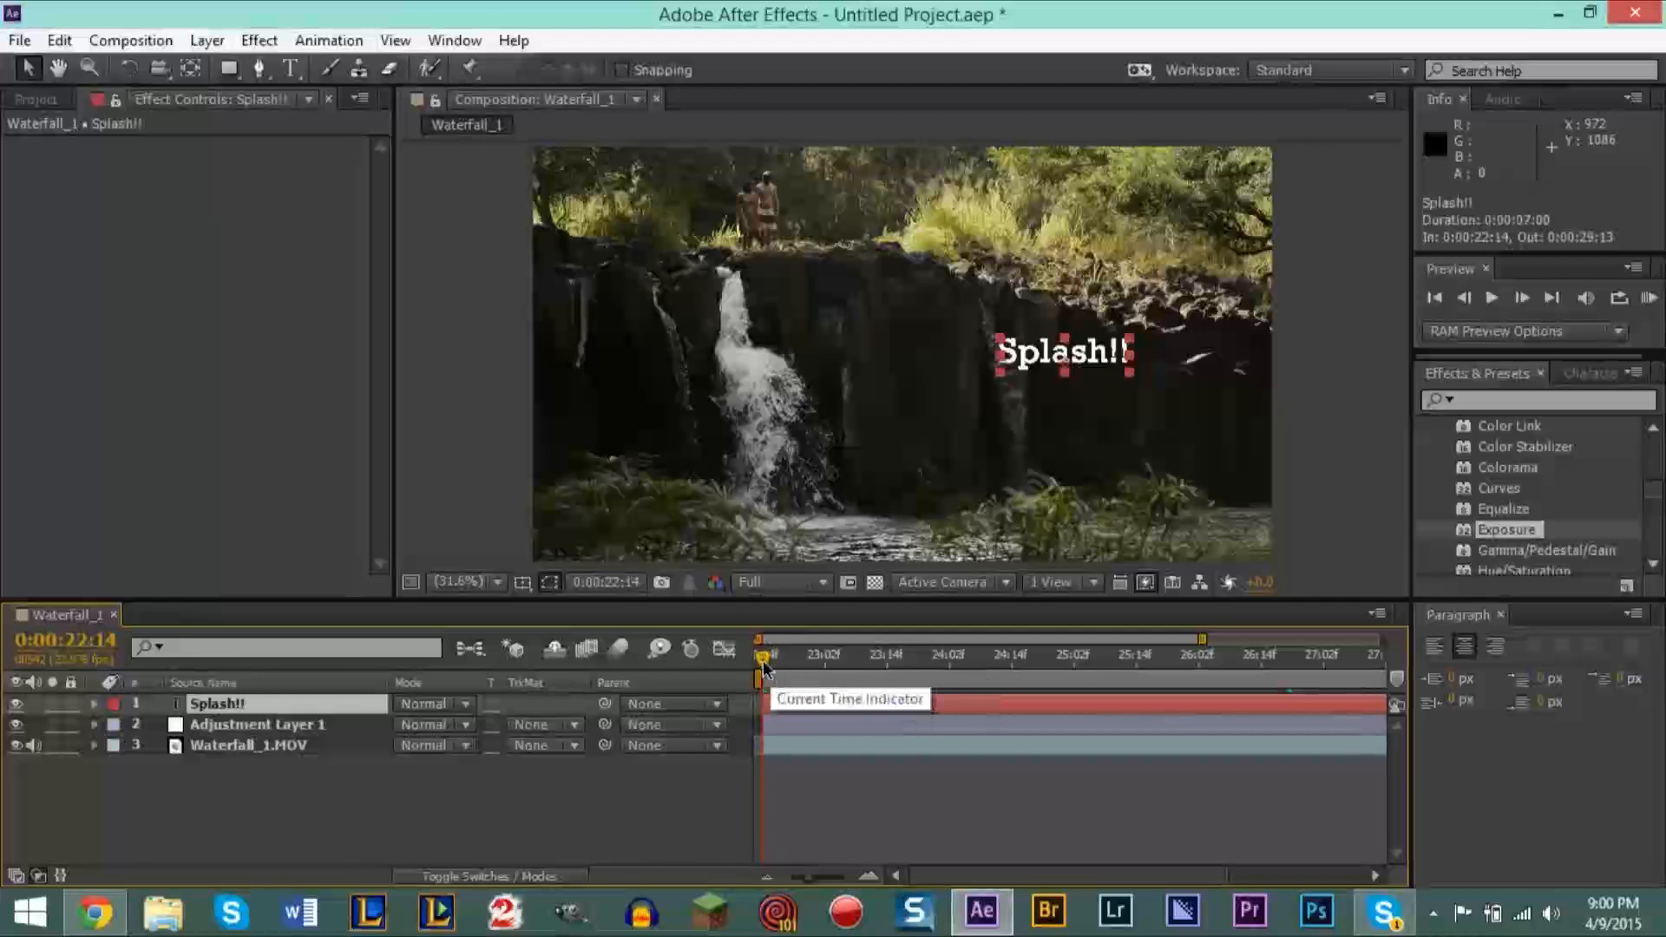
{"action": "left_click_drag", "start_coordinate": [762, 659], "coordinate": [719, 663]}
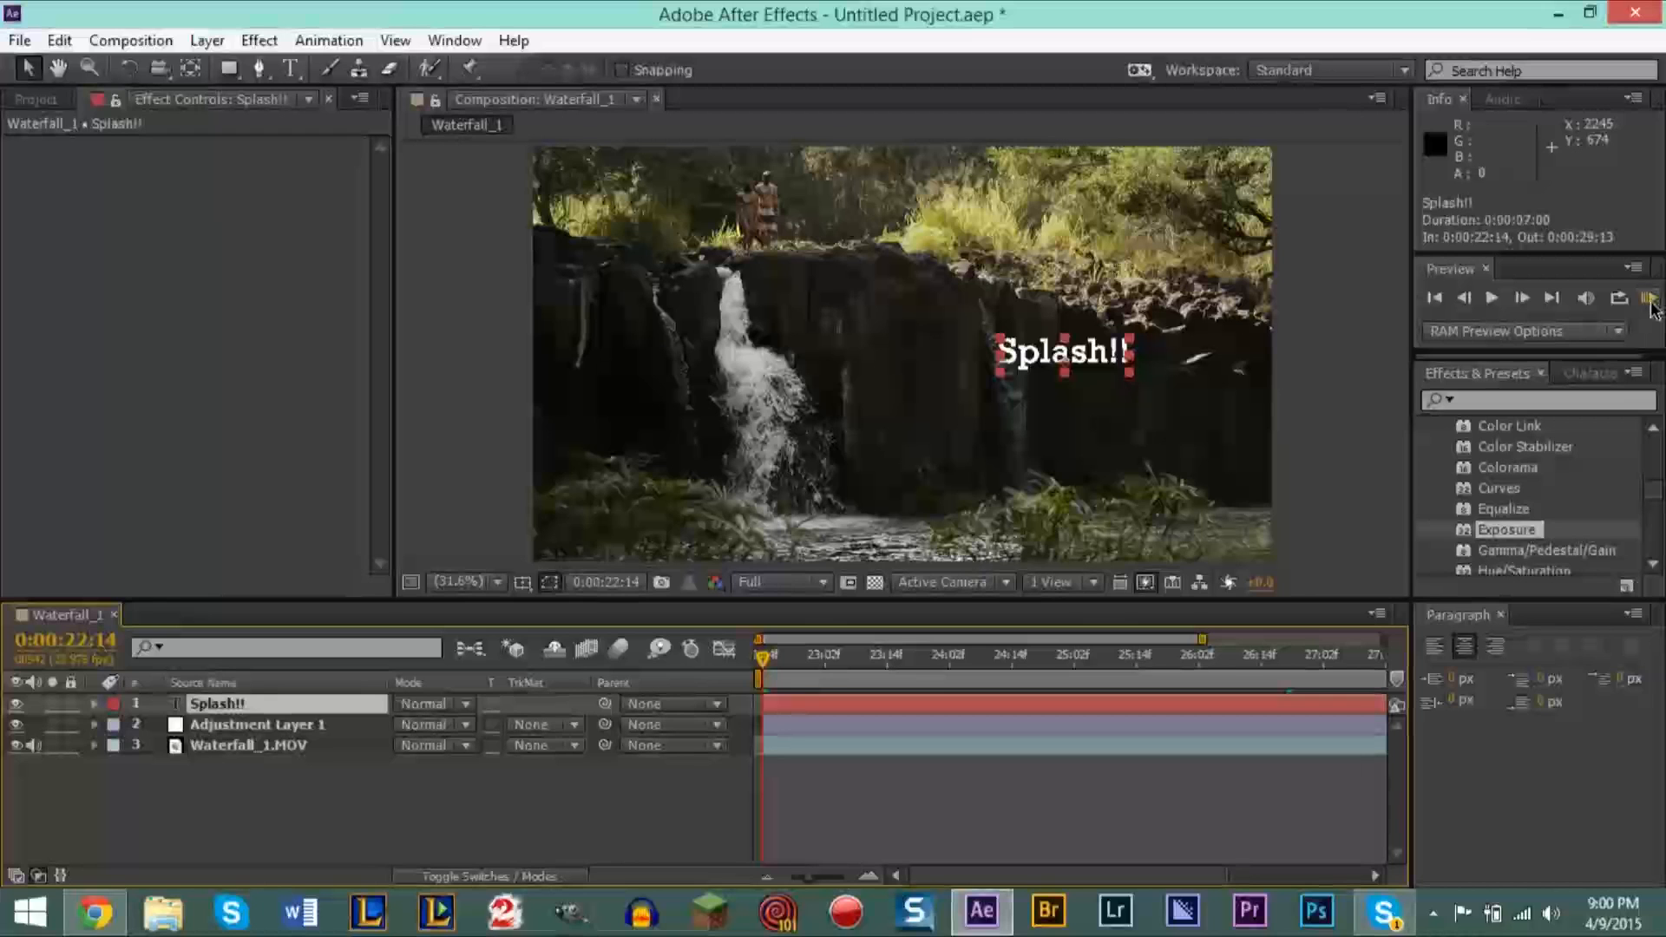
{"action": "key", "text": "space"}
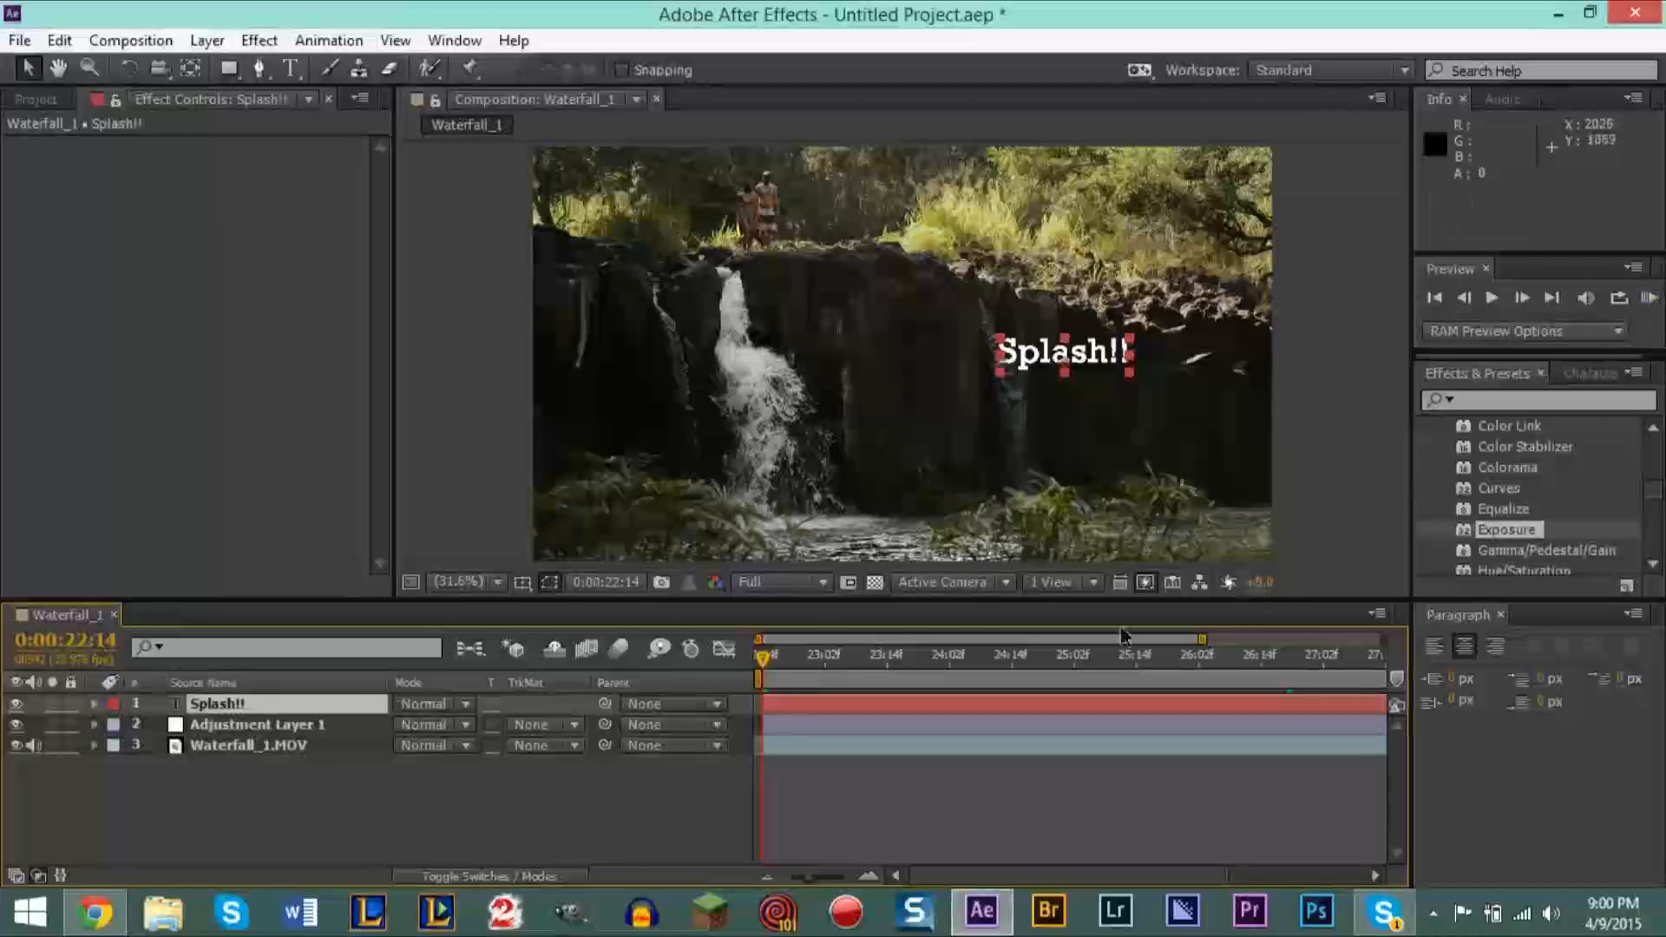
{"action": "key", "text": "space"}
{"action": "left_click_drag", "start_coordinate": [790, 664], "coordinate": [745, 666]}
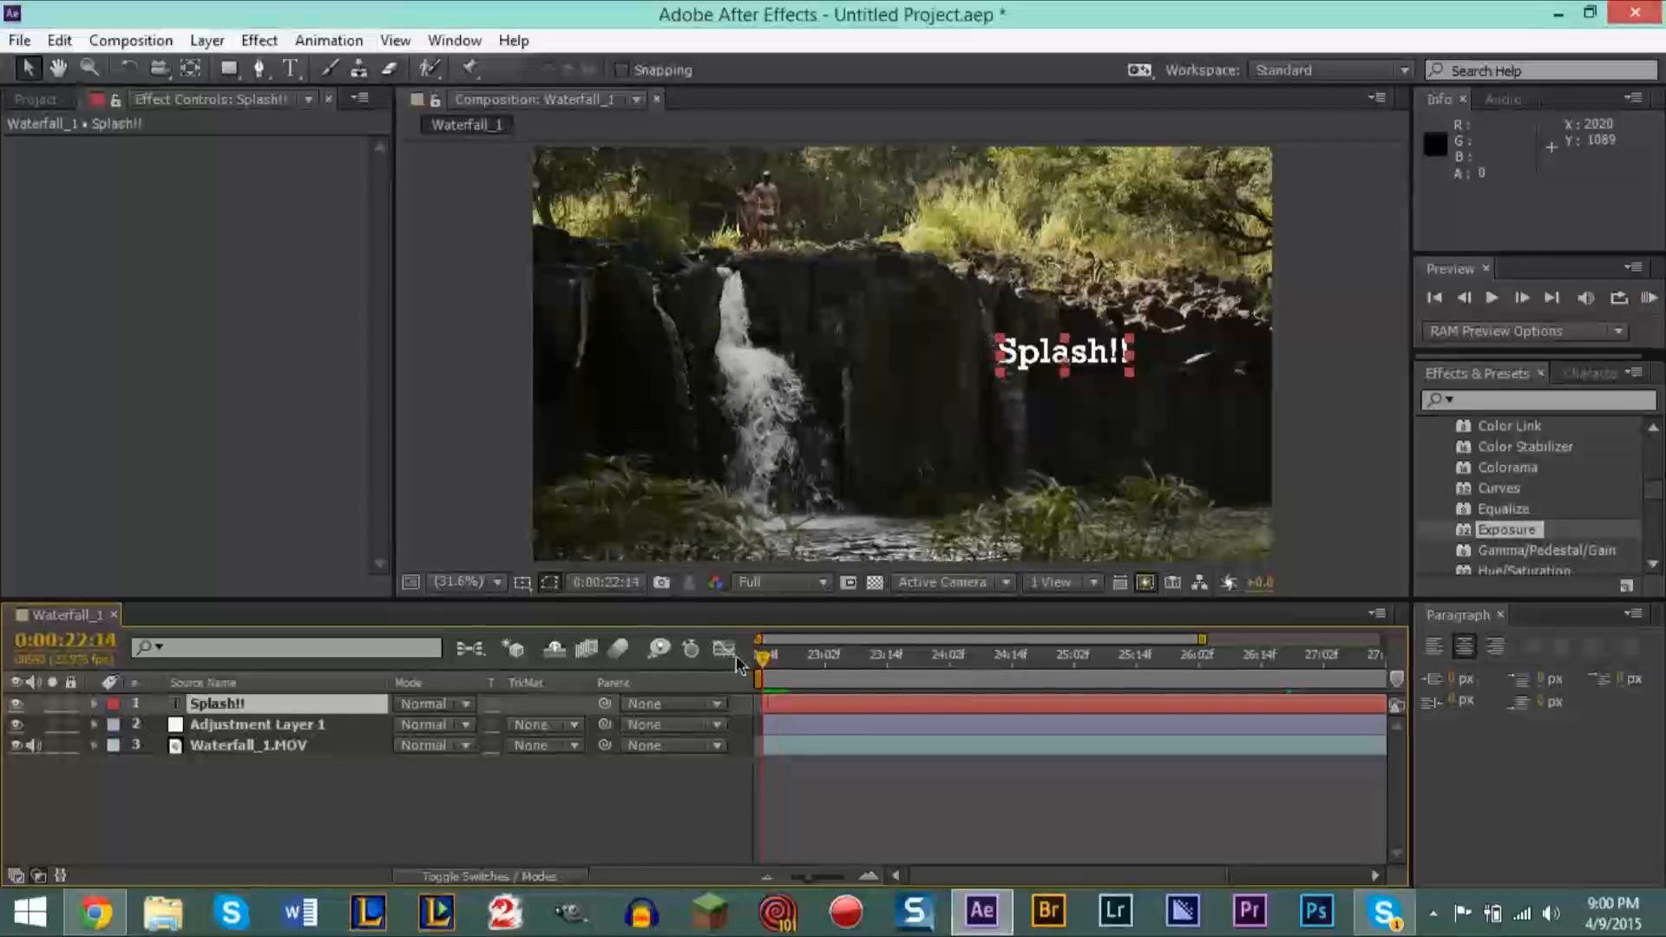
{"action": "left_click", "coordinate": [1650, 299]}
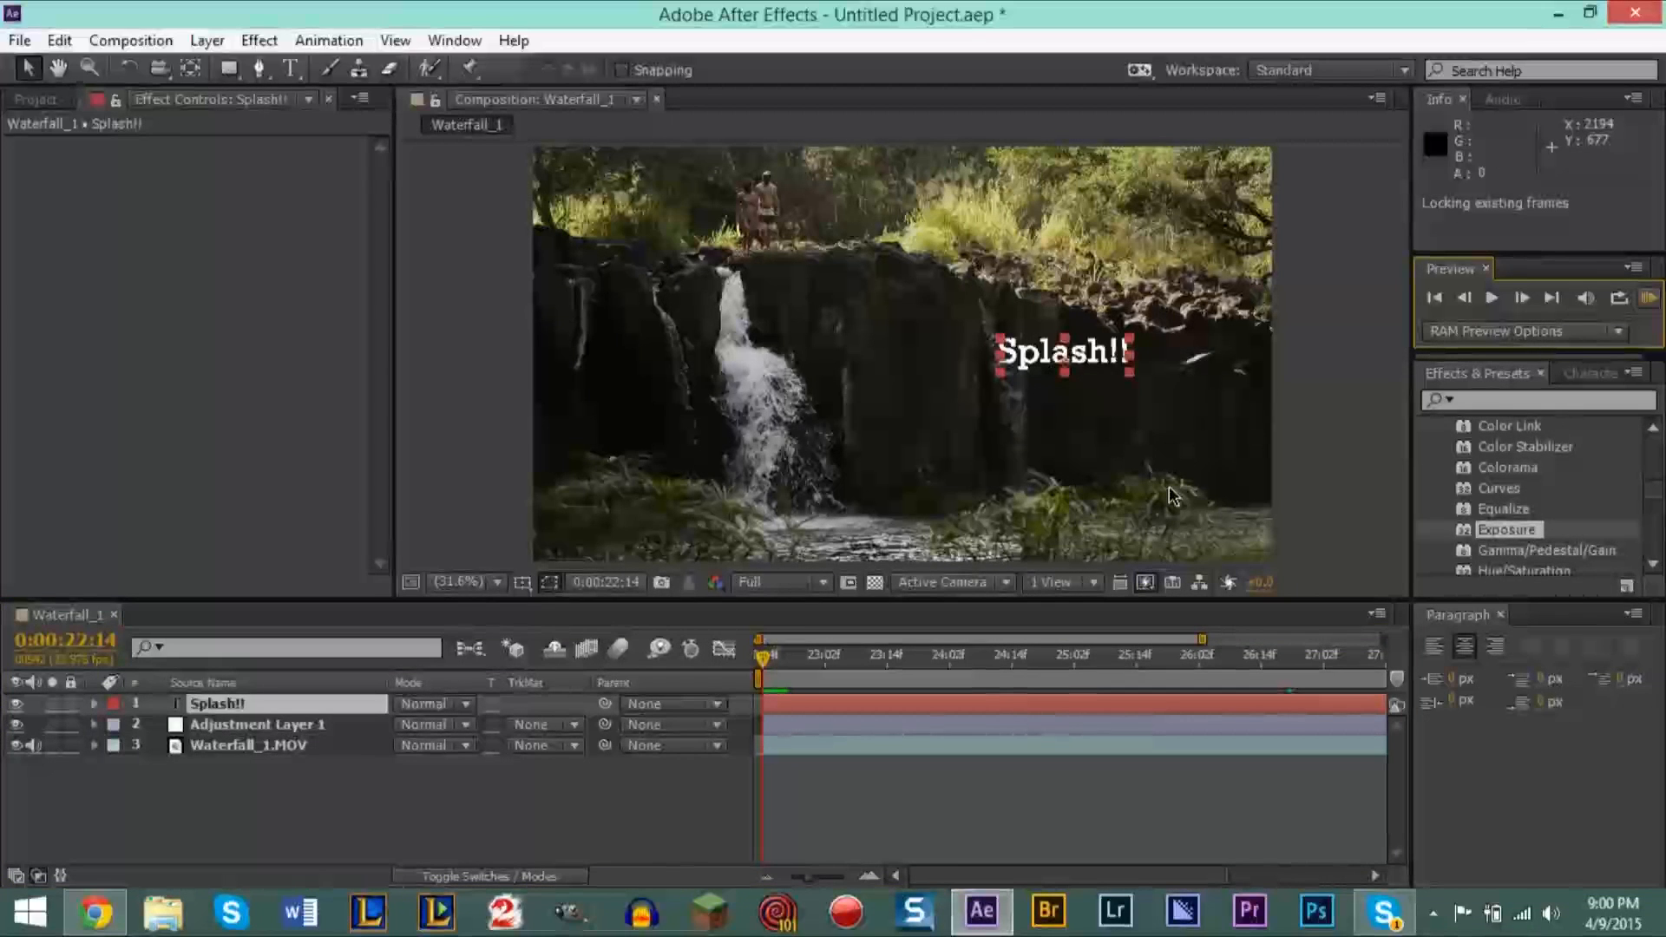
{"action": "left_click", "coordinate": [1650, 299]}
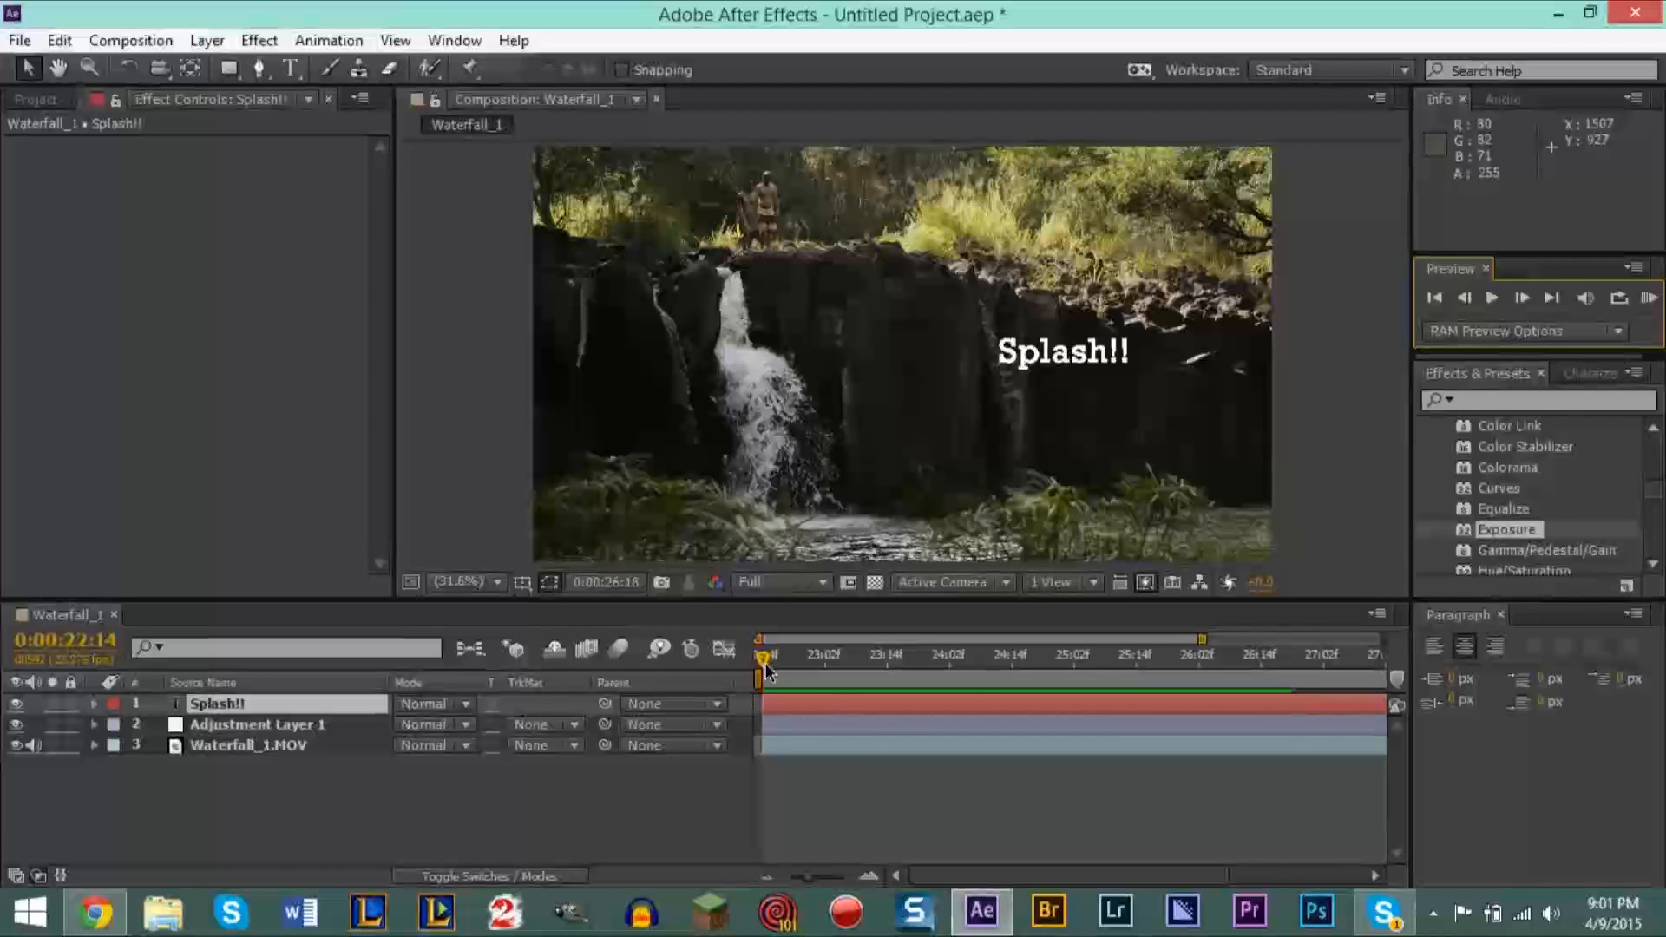
Step: Scrub ahead to the moment the jumpers hit the water and play the rest of the clip
{"action": "left_click_drag", "start_coordinate": [779, 663], "coordinate": [1299, 684]}
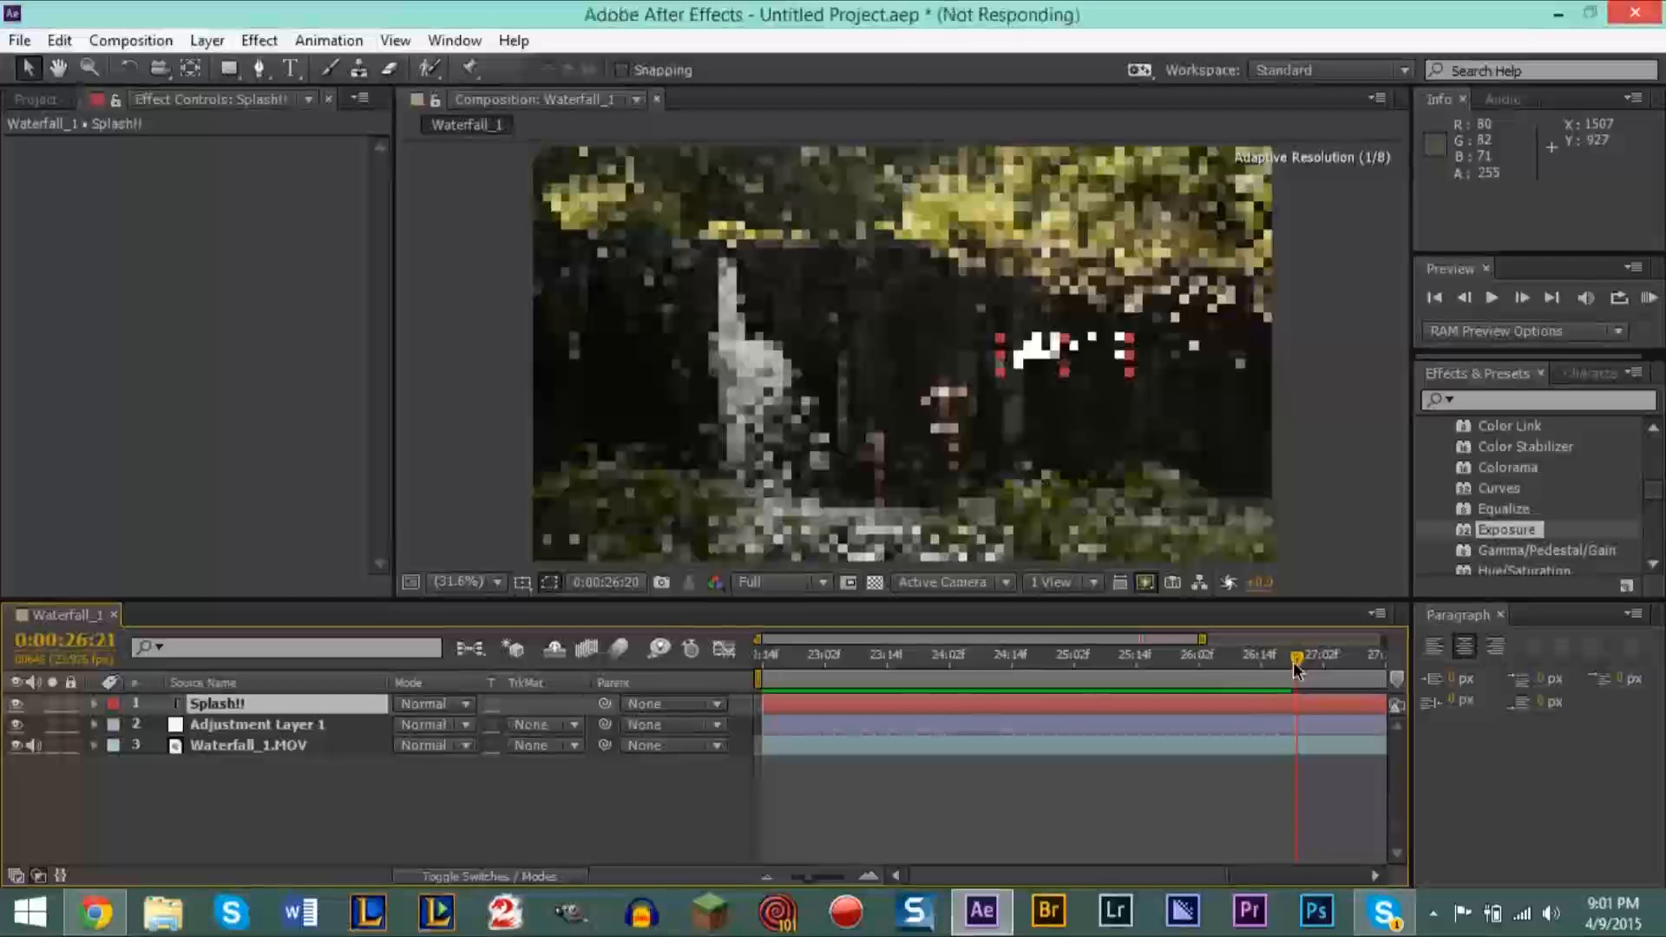
{"action": "left_click_drag", "start_coordinate": [1304, 659], "coordinate": [1340, 661]}
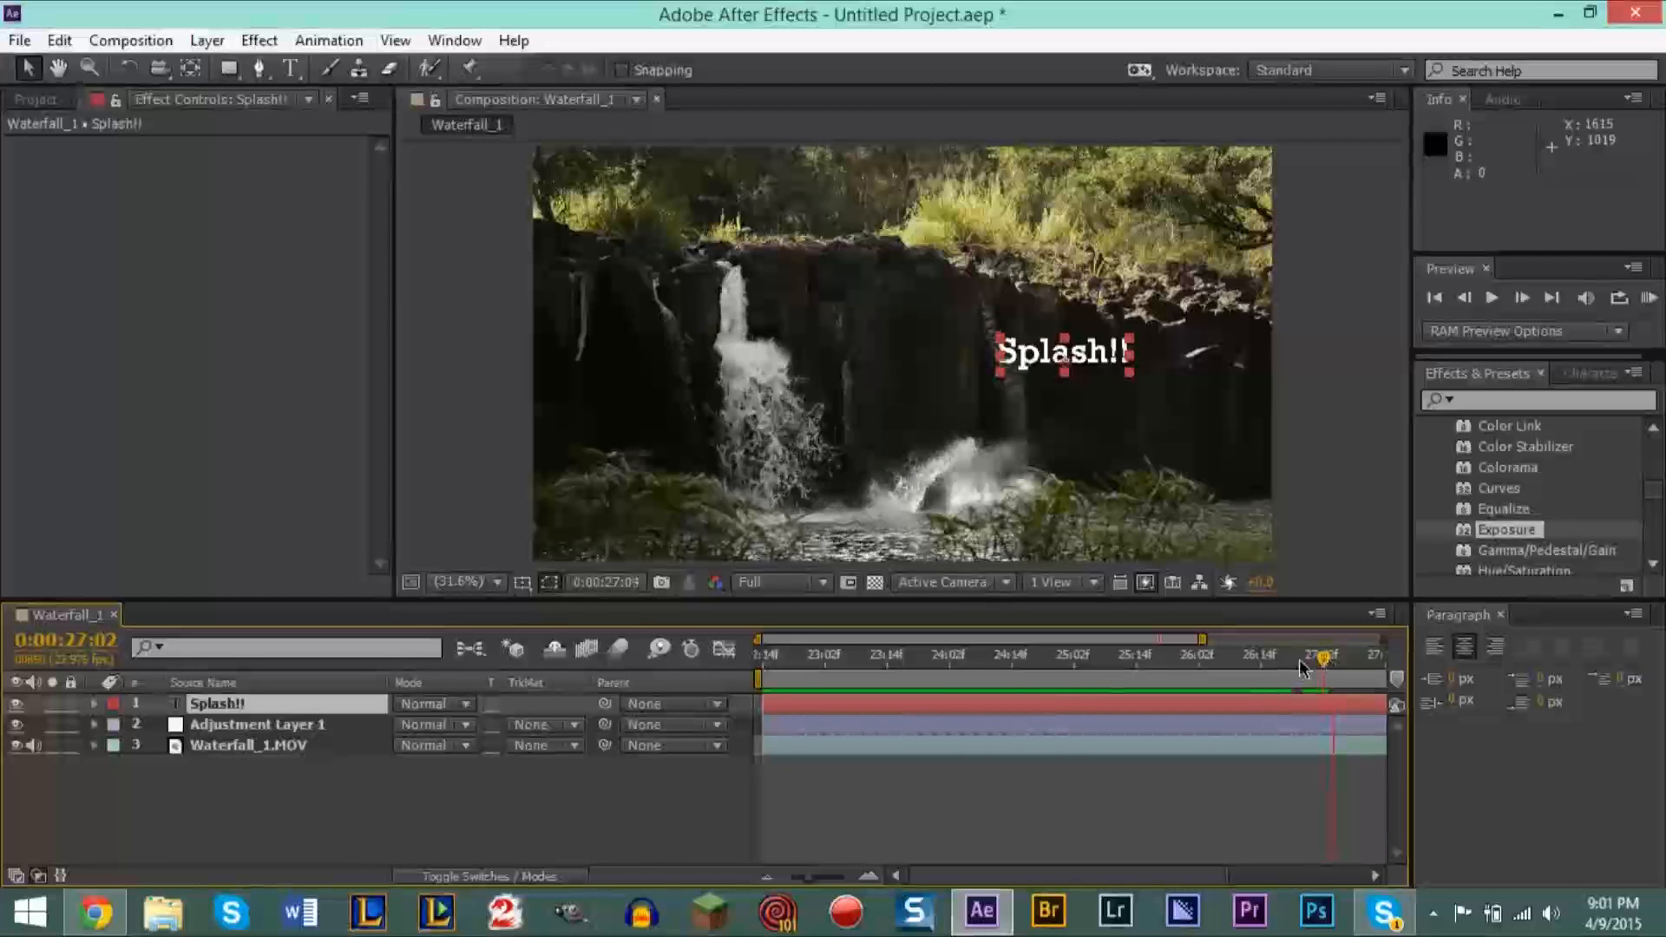
{"action": "left_click_drag", "start_coordinate": [1322, 659], "coordinate": [1263, 663]}
{"action": "key", "text": "space"}
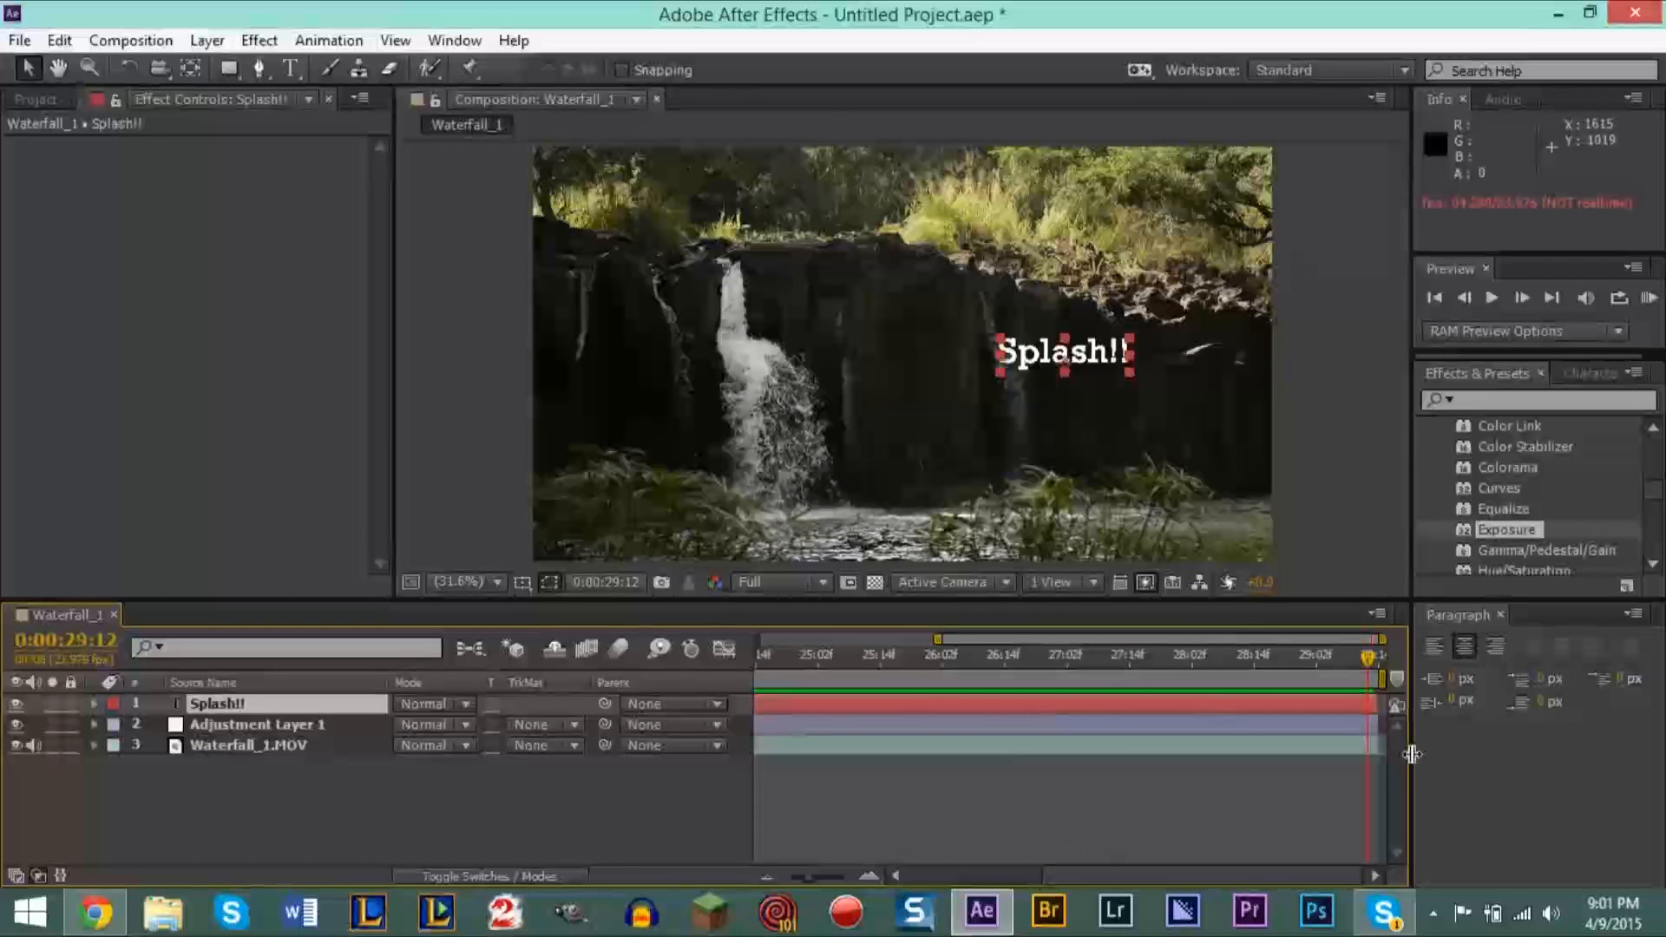
Step: Widen the timeline, set the work area to start at 0:00:26:17, and move the current time to that frame
{"action": "left_click_drag", "start_coordinate": [1415, 754], "coordinate": [1473, 764]}
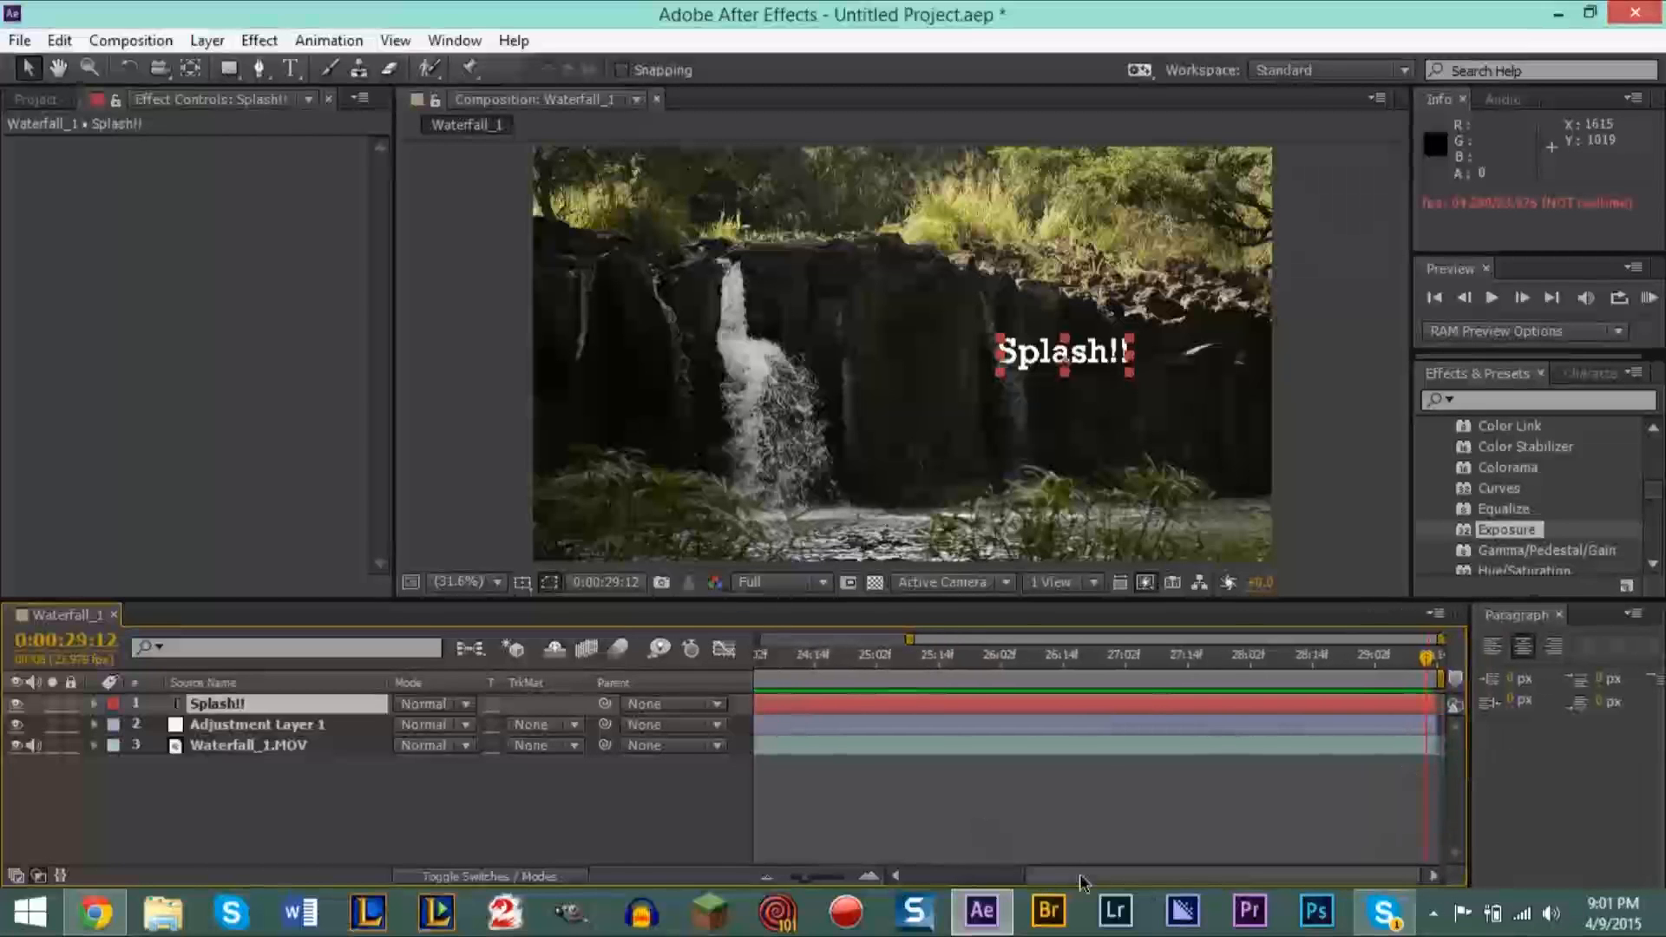
{"action": "left_click_drag", "start_coordinate": [1102, 872], "coordinate": [979, 873]}
{"action": "left_click_drag", "start_coordinate": [763, 676], "coordinate": [1237, 679]}
{"action": "left_click", "coordinate": [1297, 655]}
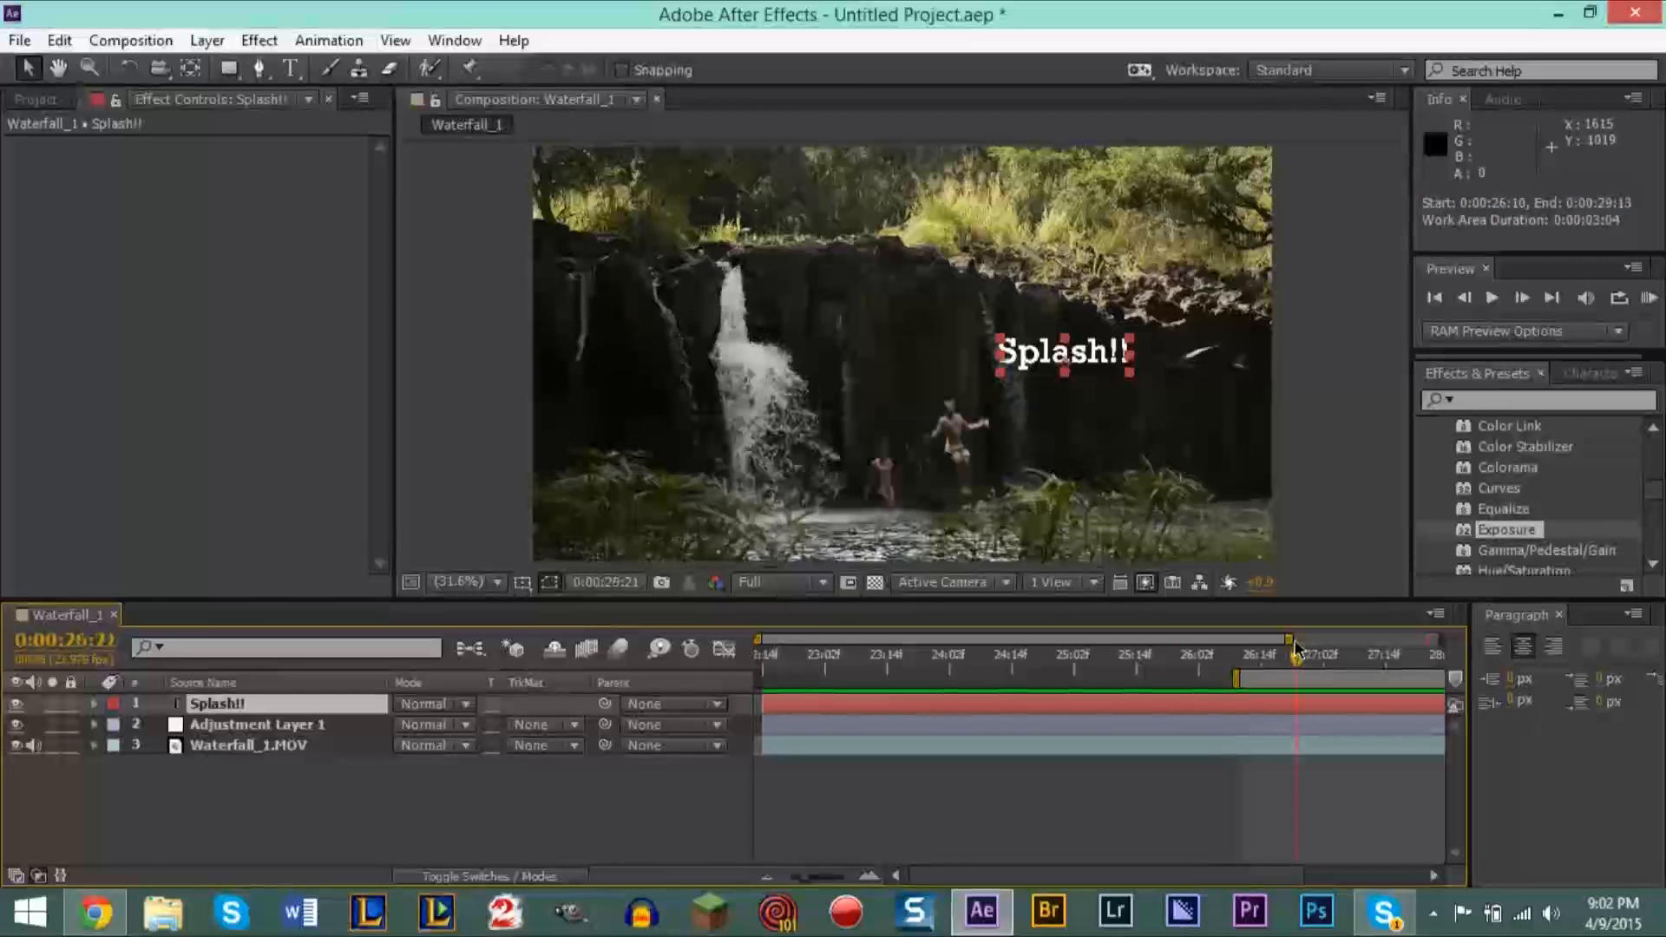
{"action": "left_click_drag", "start_coordinate": [1287, 641], "coordinate": [1479, 641]}
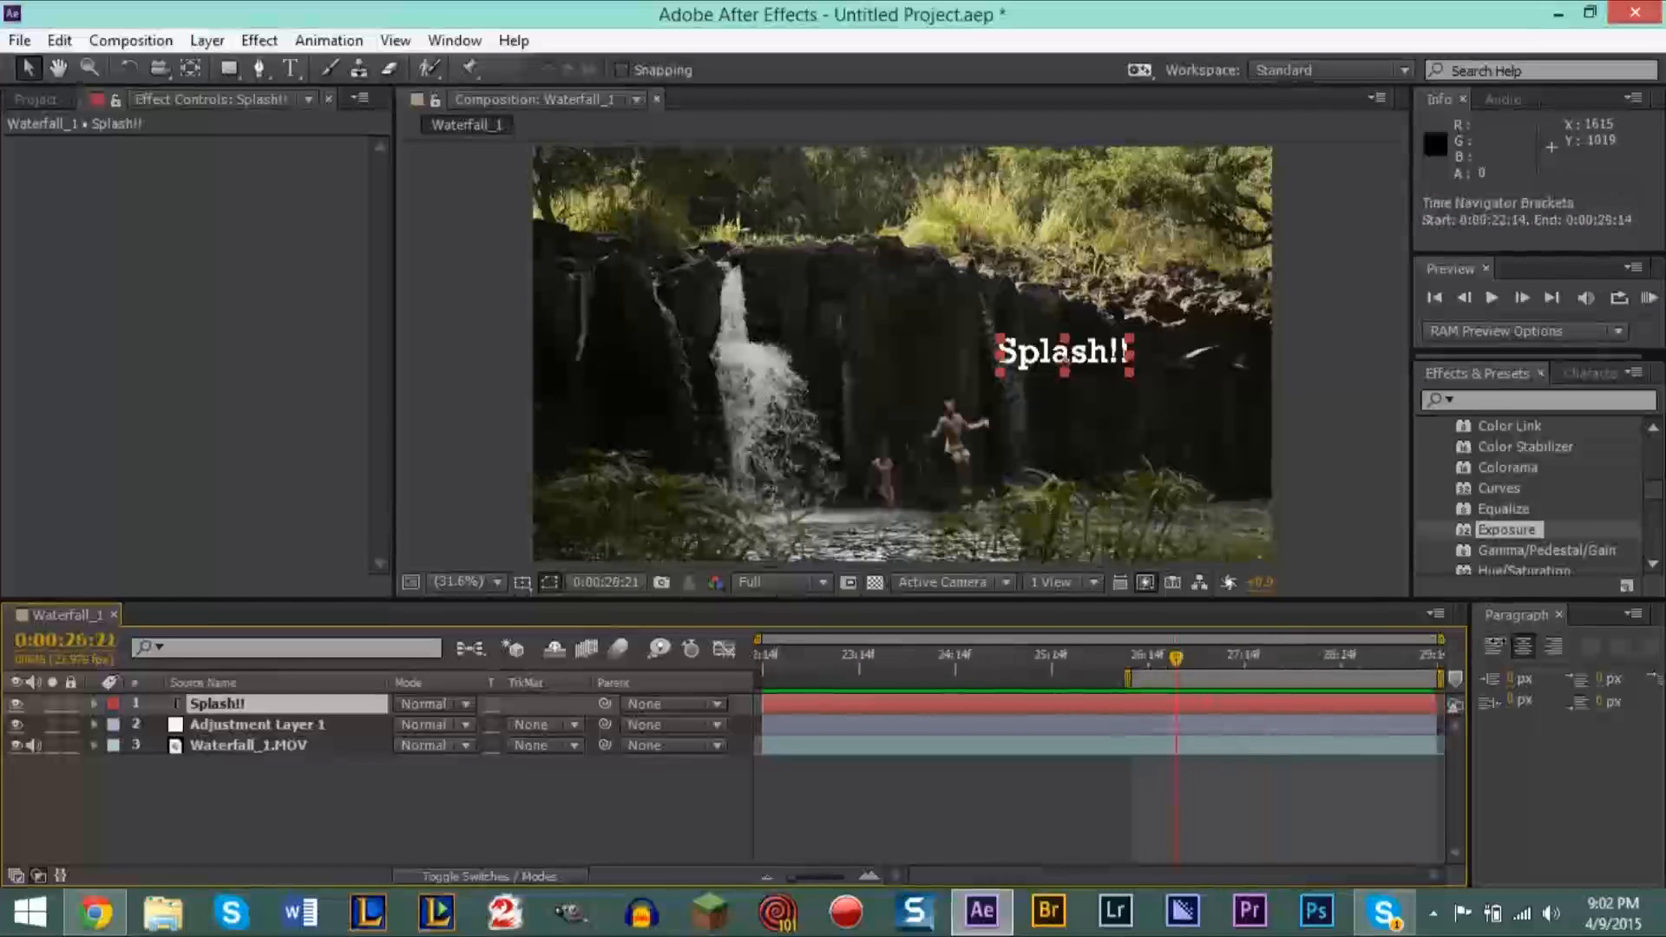
{"action": "mouse_move", "coordinate": [1177, 665]}
{"action": "left_mouse_down"}
{"action": "mouse_move", "coordinate": [1226, 665]}
{"action": "mouse_move", "coordinate": [1134, 664]}
{"action": "mouse_move", "coordinate": [1182, 666]}
{"action": "mouse_move", "coordinate": [1132, 678]}
{"action": "mouse_move", "coordinate": [1156, 678]}
{"action": "left_mouse_up"}
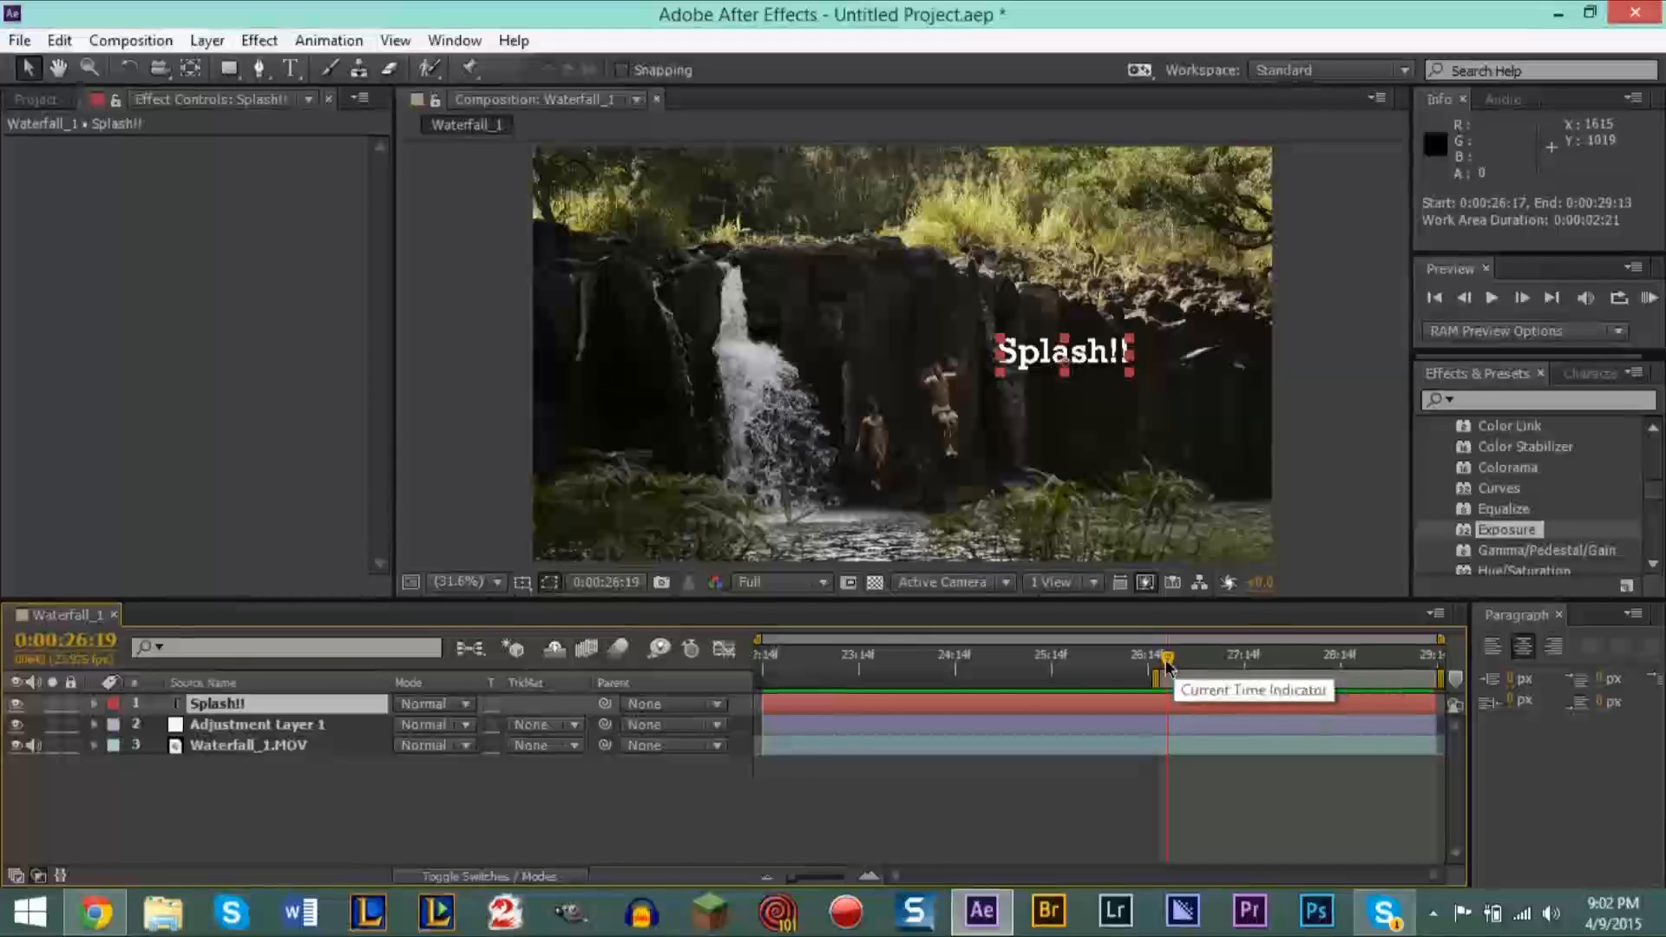
{"action": "left_click_drag", "start_coordinate": [1166, 664], "coordinate": [1161, 664]}
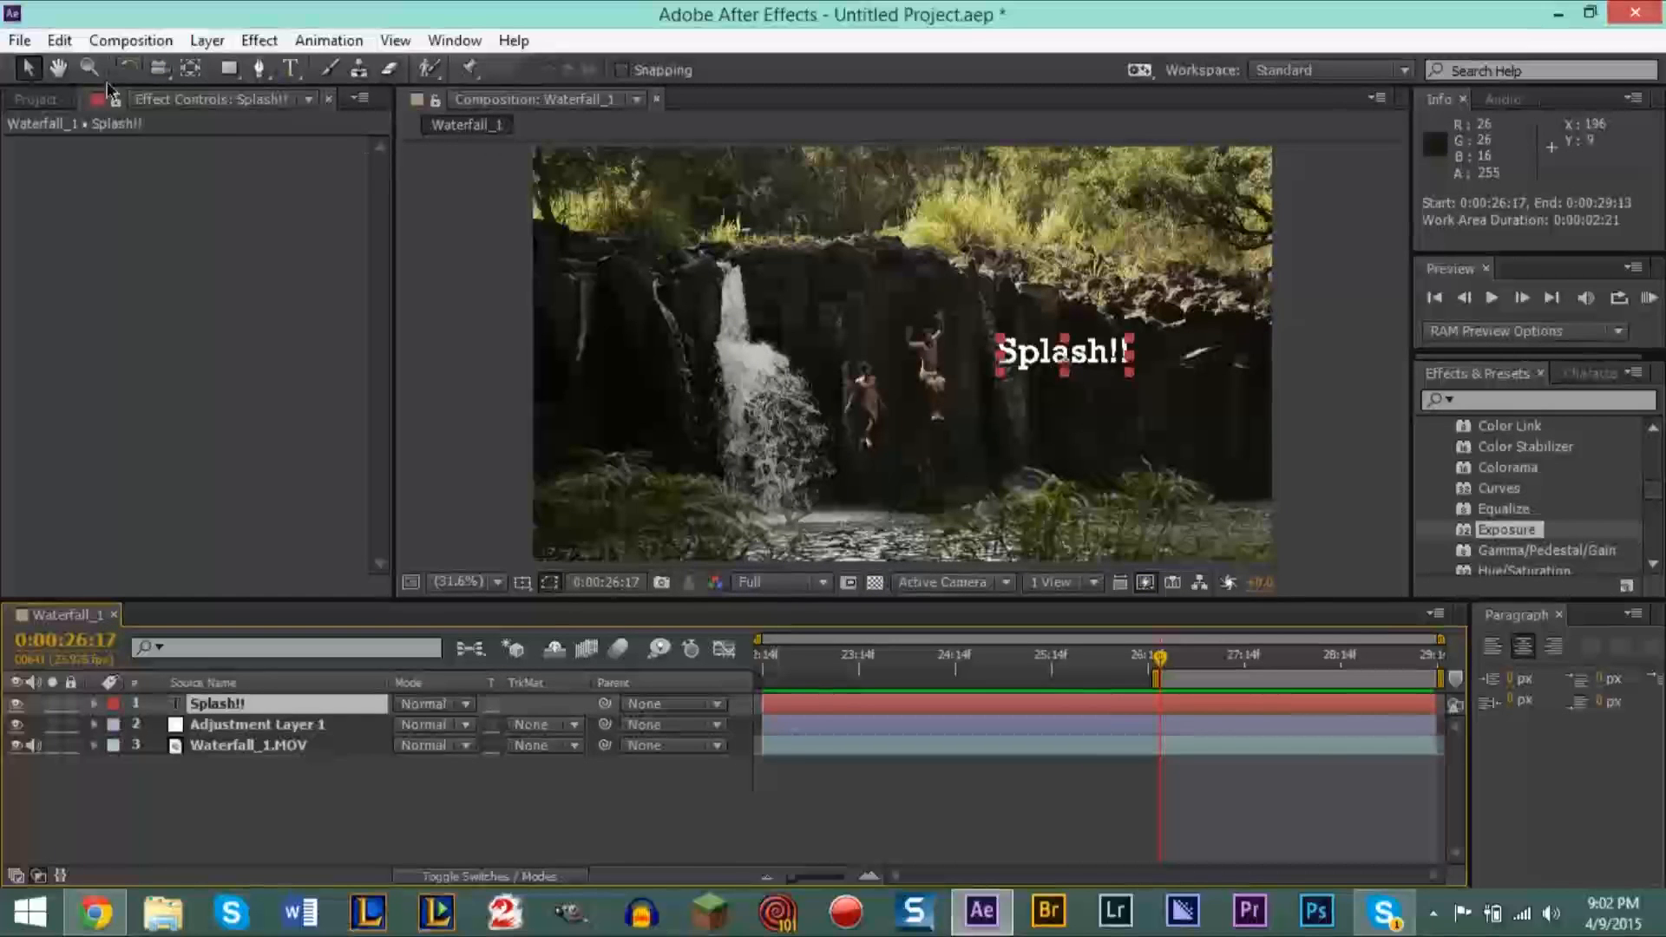
Step: Magnify the composition view to 100% and centre it on the jumpers and the water below them
{"action": "left_click", "coordinate": [459, 581]}
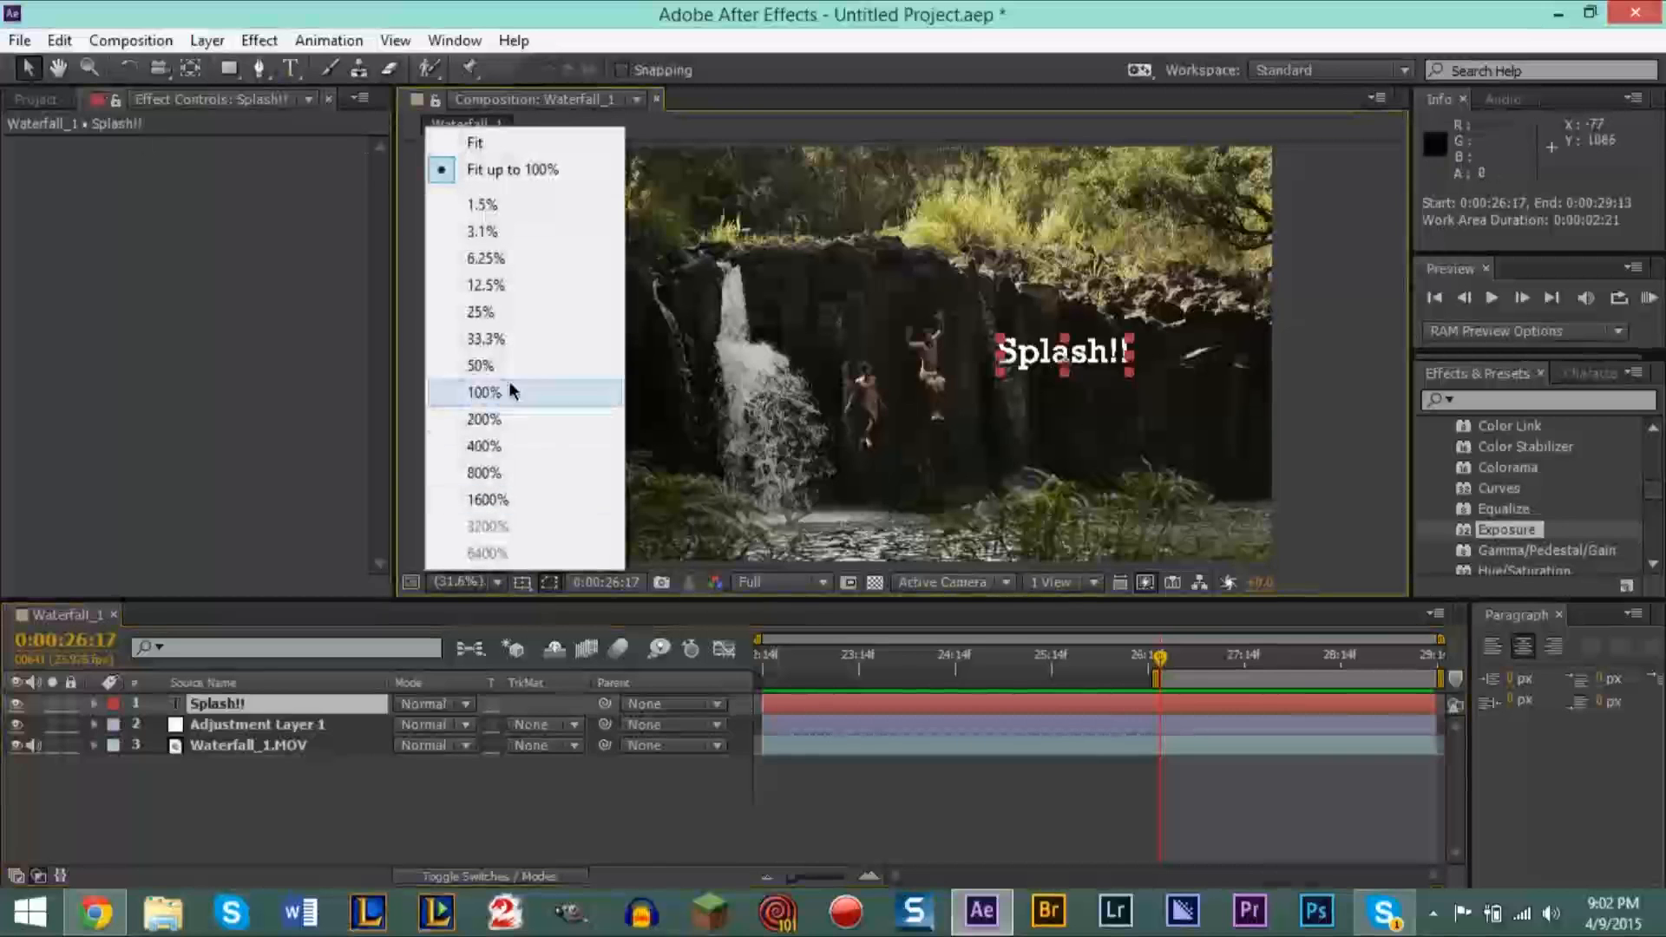
{"action": "left_click", "coordinate": [486, 365]}
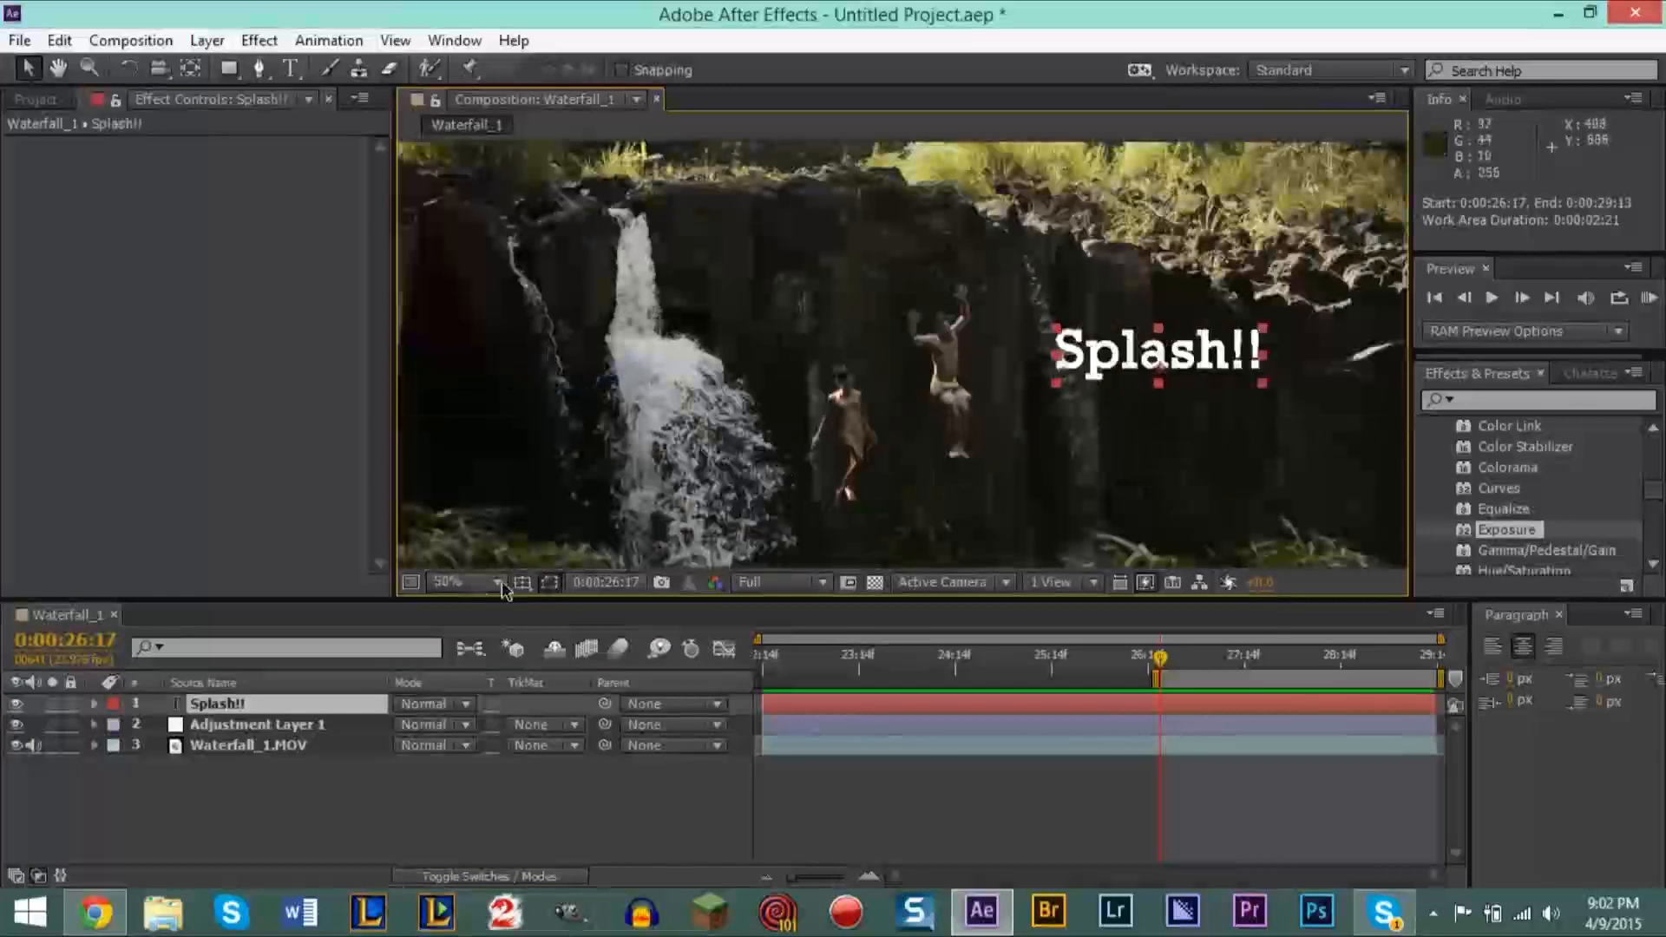
{"action": "left_click", "coordinate": [477, 583]}
{"action": "left_click", "coordinate": [508, 401]}
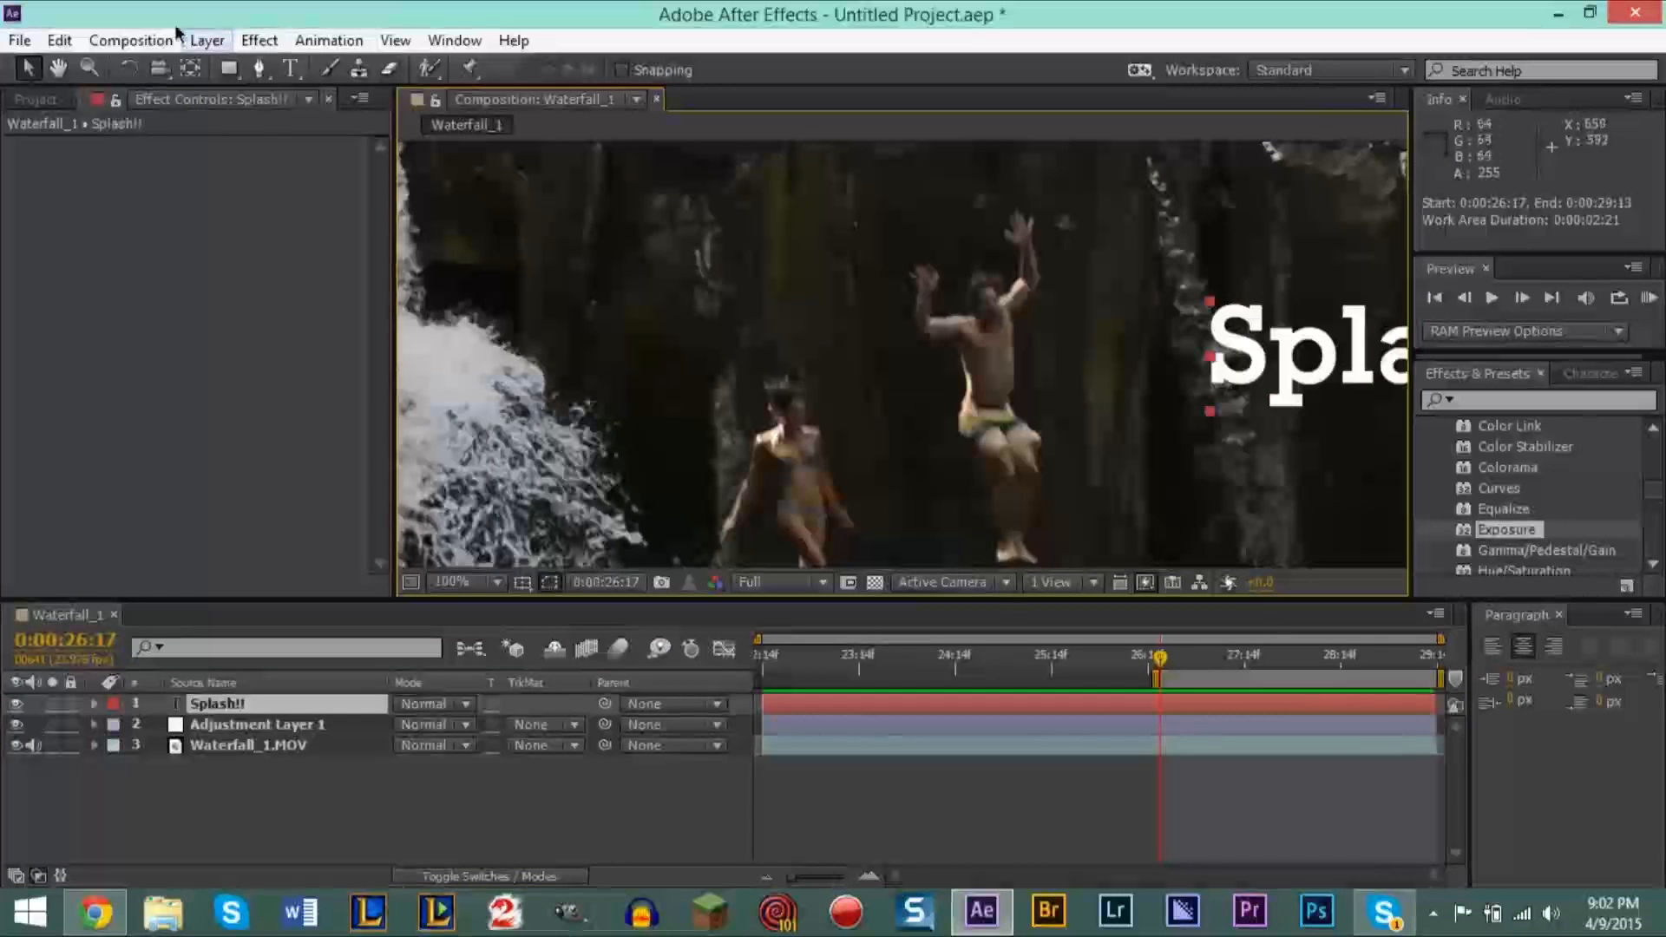
{"action": "left_click", "coordinate": [63, 71]}
{"action": "left_click_drag", "start_coordinate": [882, 324], "coordinate": [794, 173]}
{"action": "left_click_drag", "start_coordinate": [861, 447], "coordinate": [970, 379]}
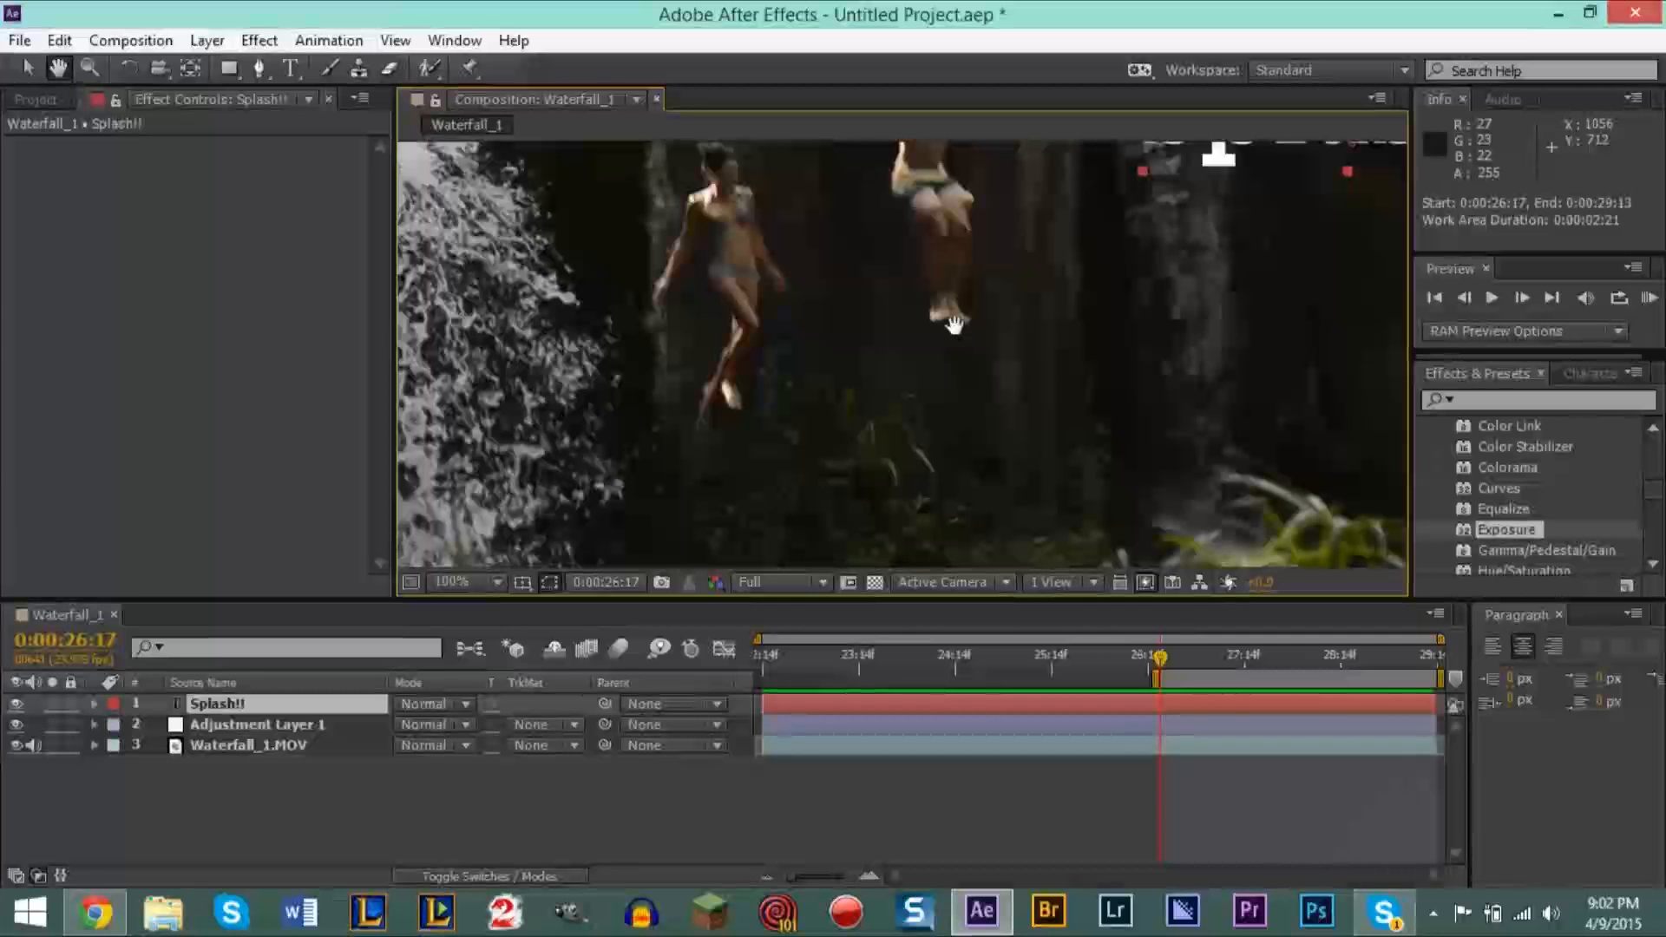
Step: Step frame by frame to 0:00:26:21, where the first jumper reaches the water, and restore the view to Fit up to 100%
{"action": "key", "text": "space"}
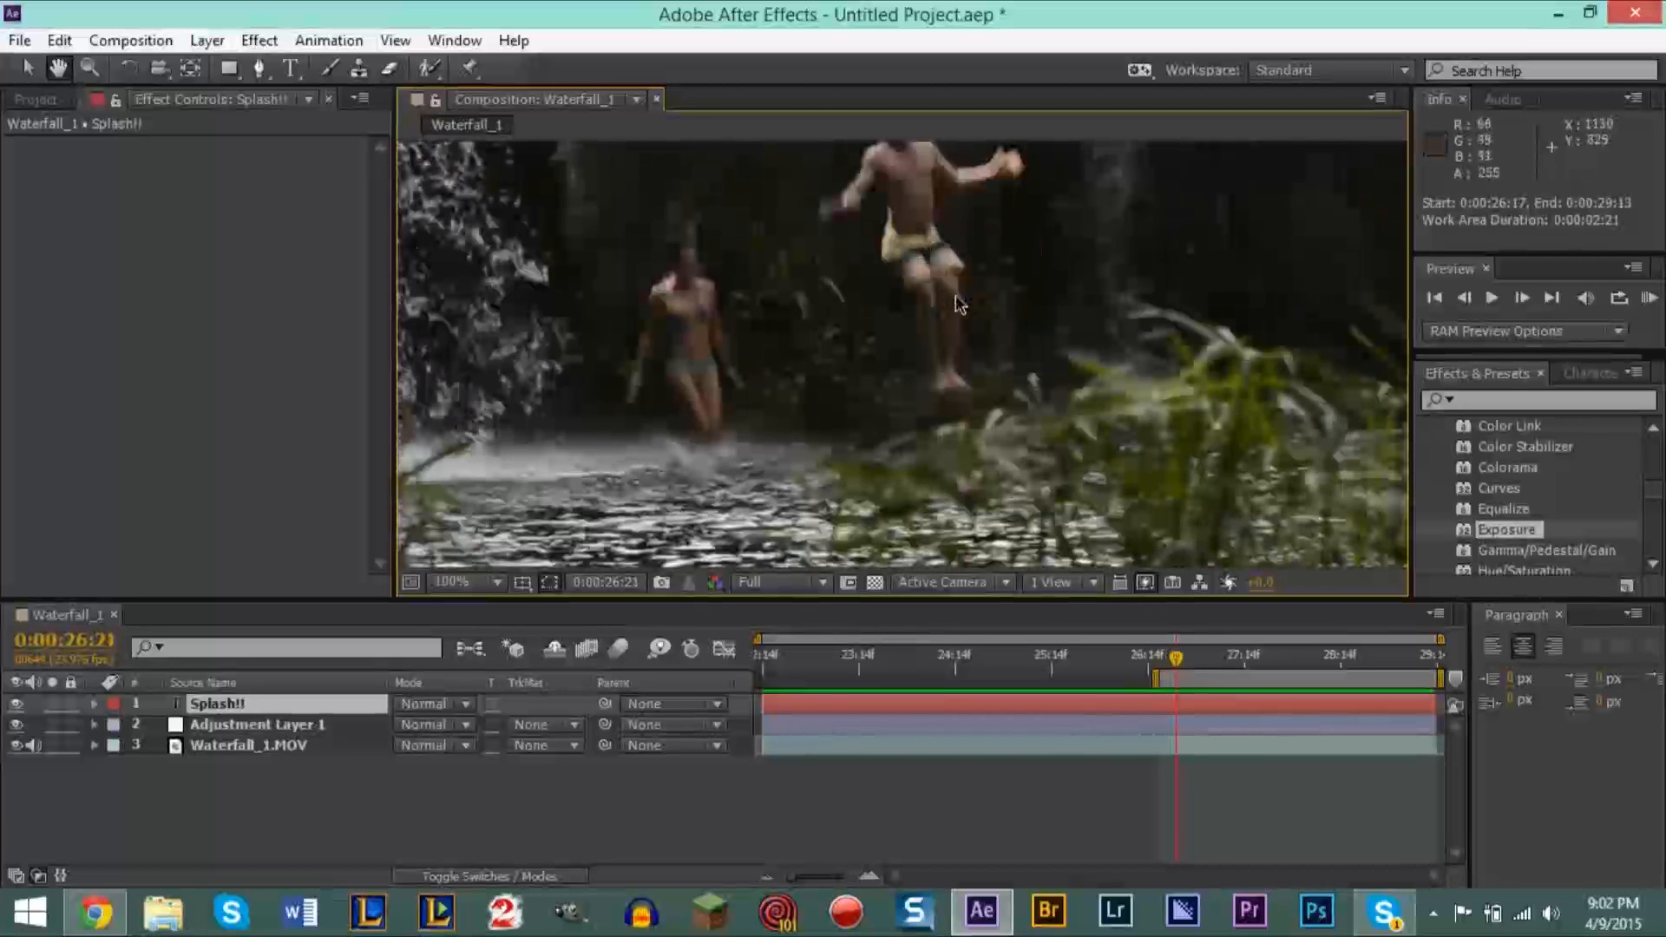
{"action": "key", "text": "Page_Up"}
{"action": "key", "text": "Page_Down"}
{"action": "key", "text": "Page_Down"}
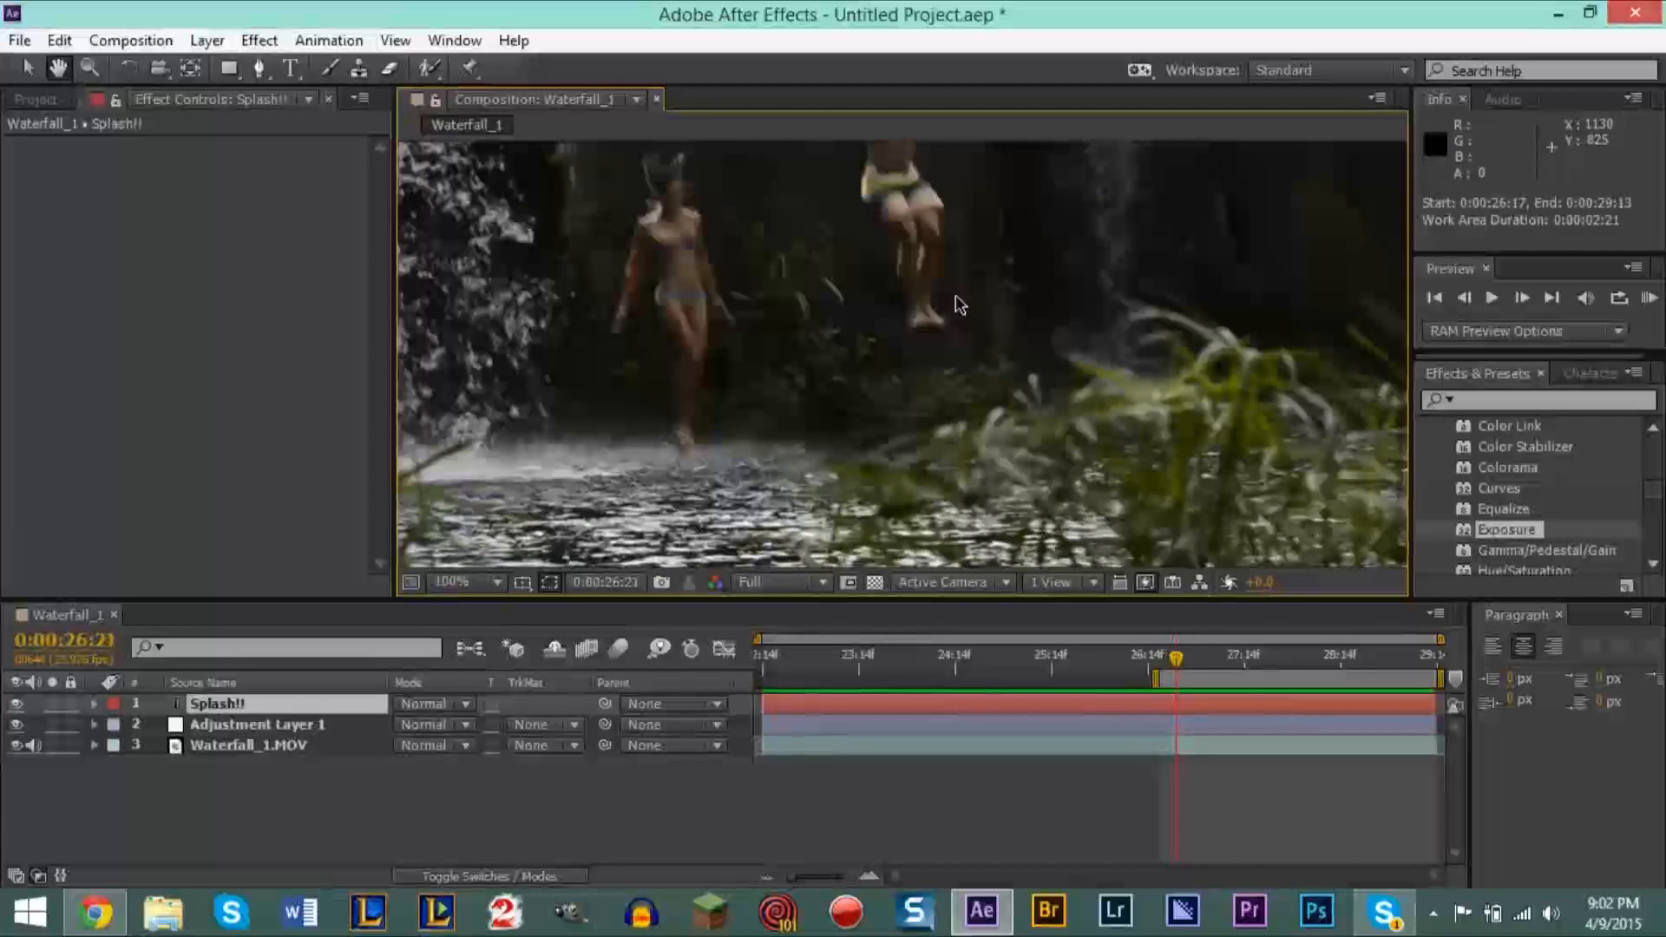
{"action": "key", "text": "Page_Up"}
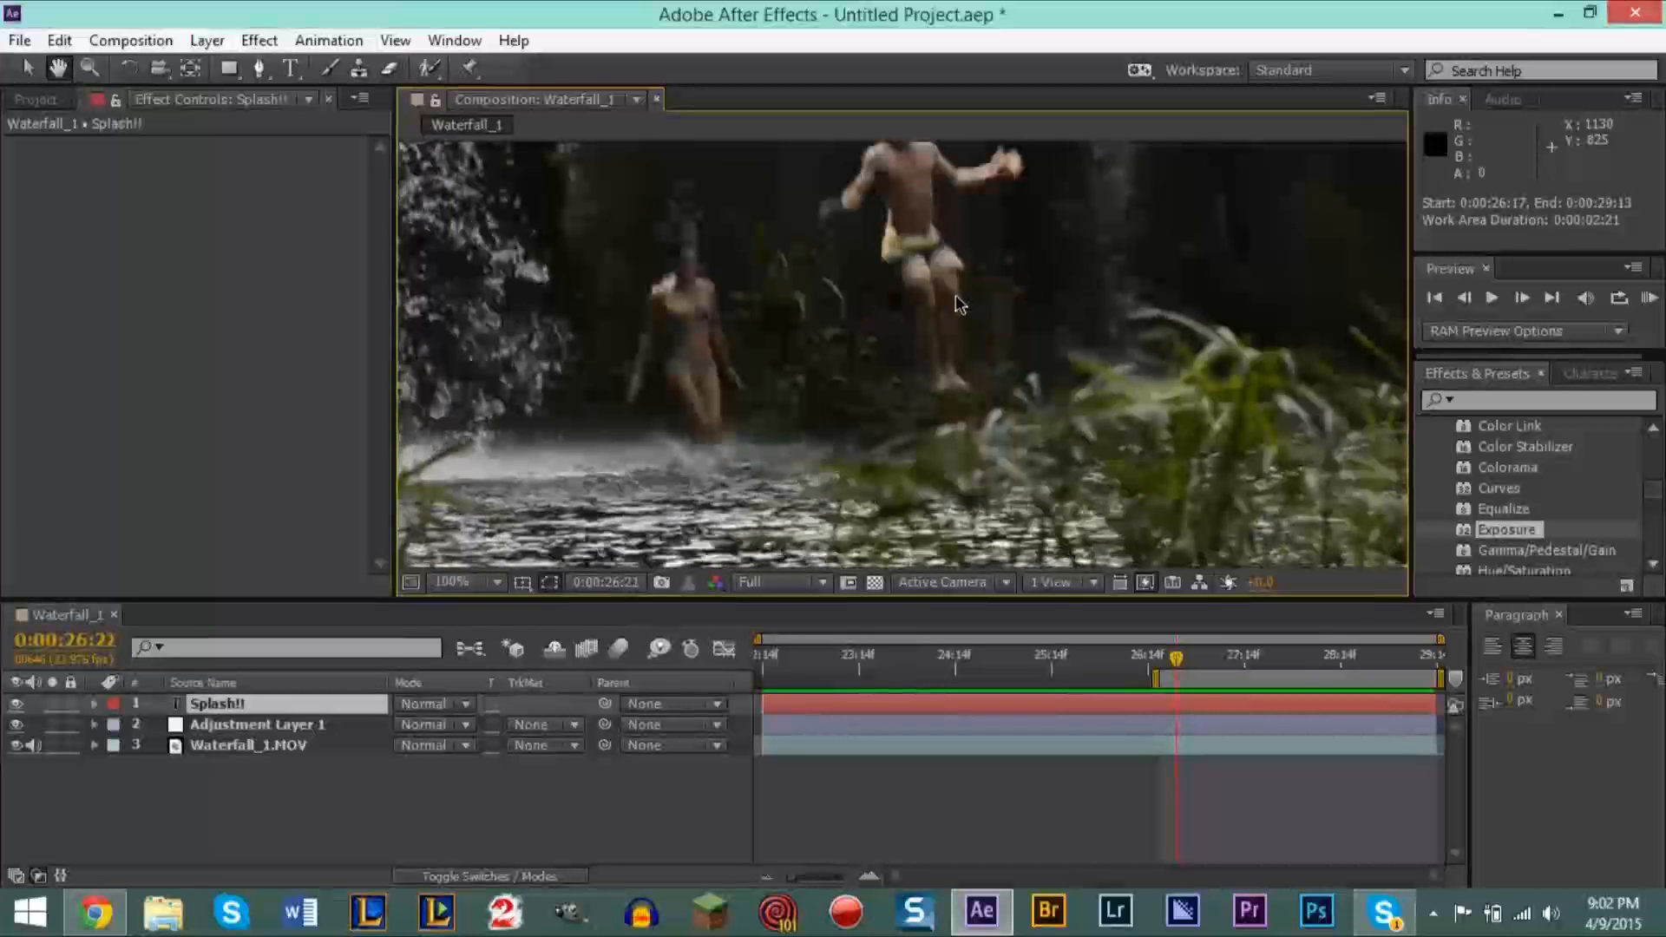
{"action": "left_click", "coordinate": [466, 580]}
{"action": "left_click", "coordinate": [512, 170]}
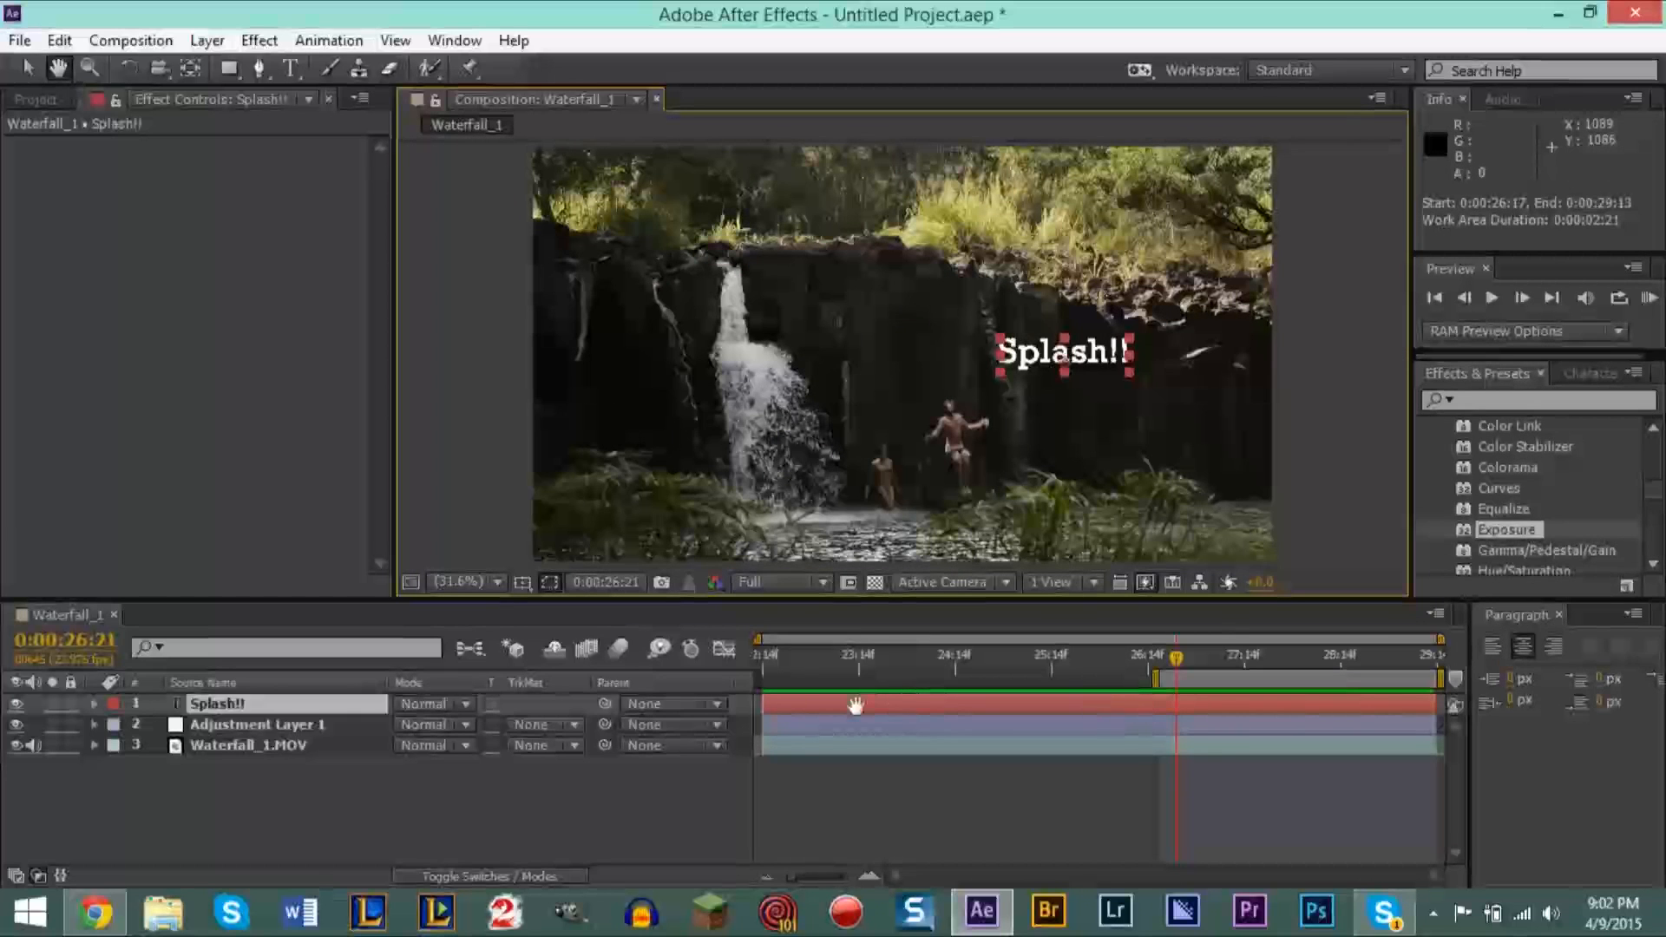
Step: Trim the start of the Splash!! layer to 0:00:26:21 and check the text's first appearance by scrubbing around that frame
{"action": "left_click", "coordinate": [25, 72]}
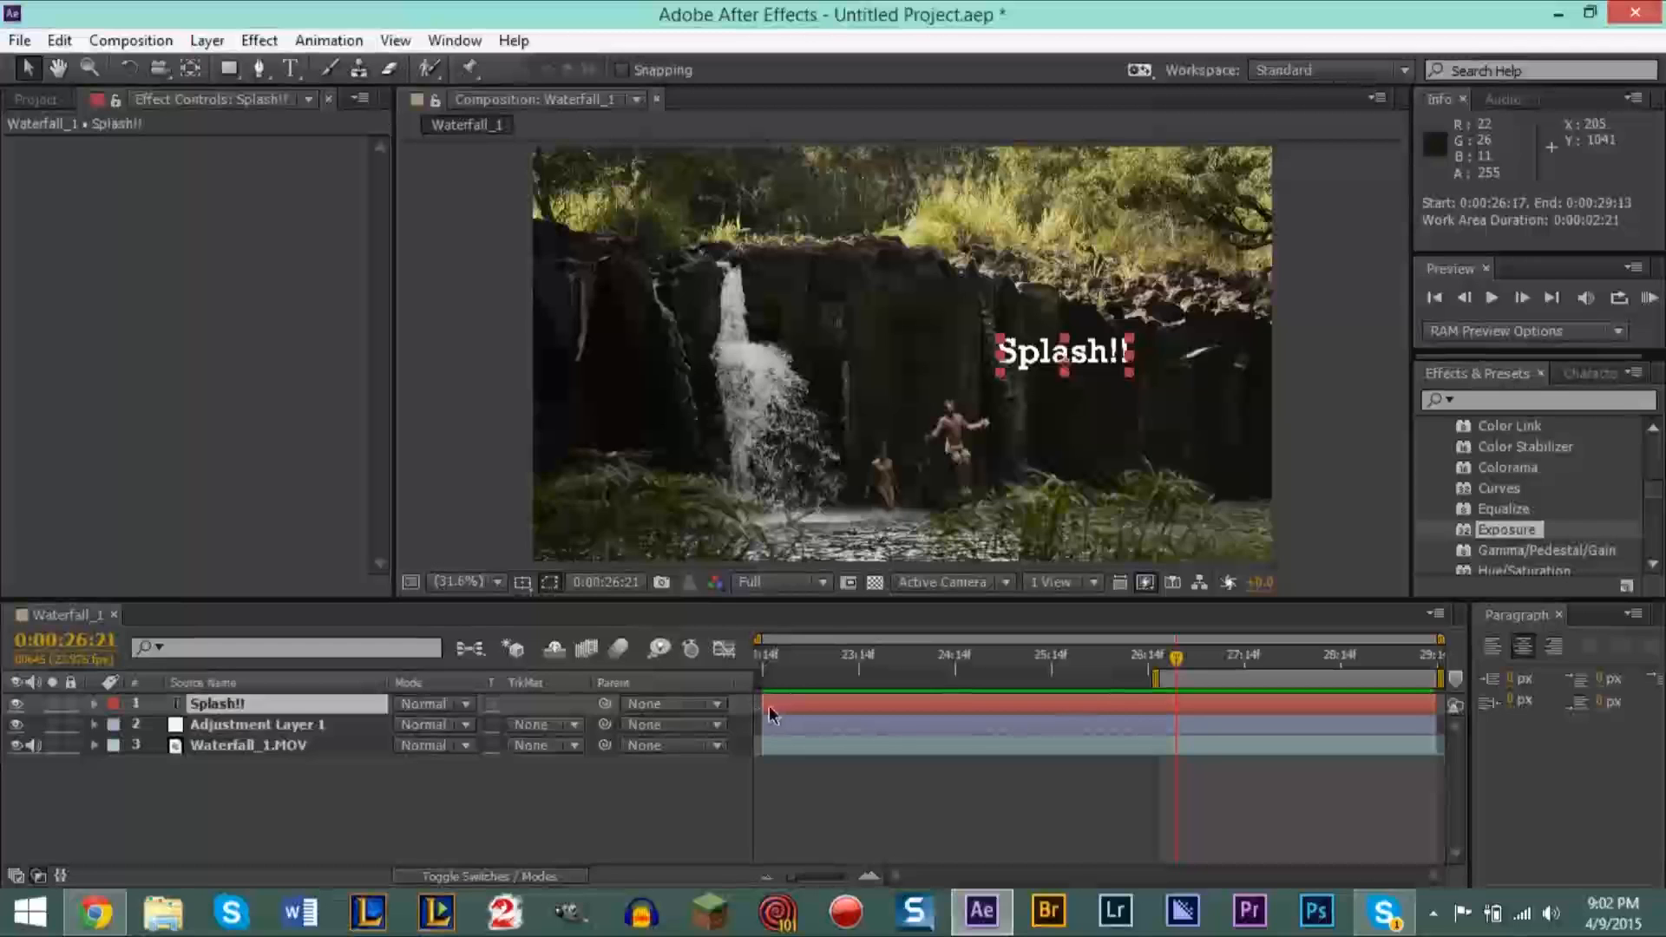
{"action": "left_click_drag", "start_coordinate": [765, 705], "coordinate": [1177, 742]}
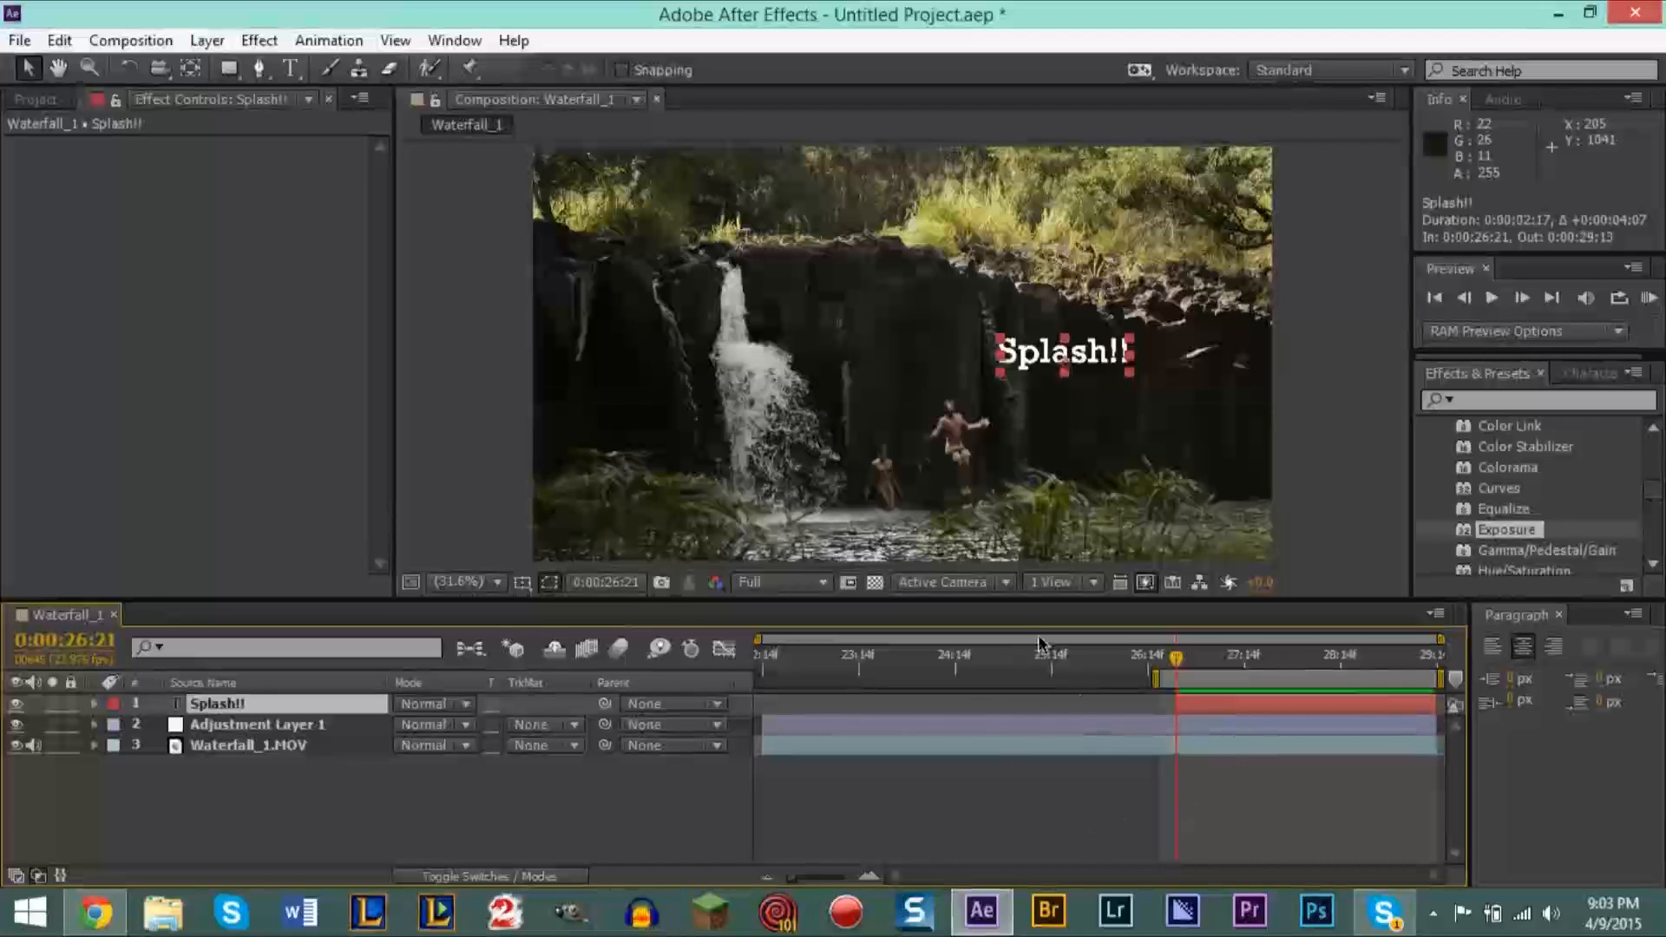
{"action": "left_click", "coordinate": [1168, 662]}
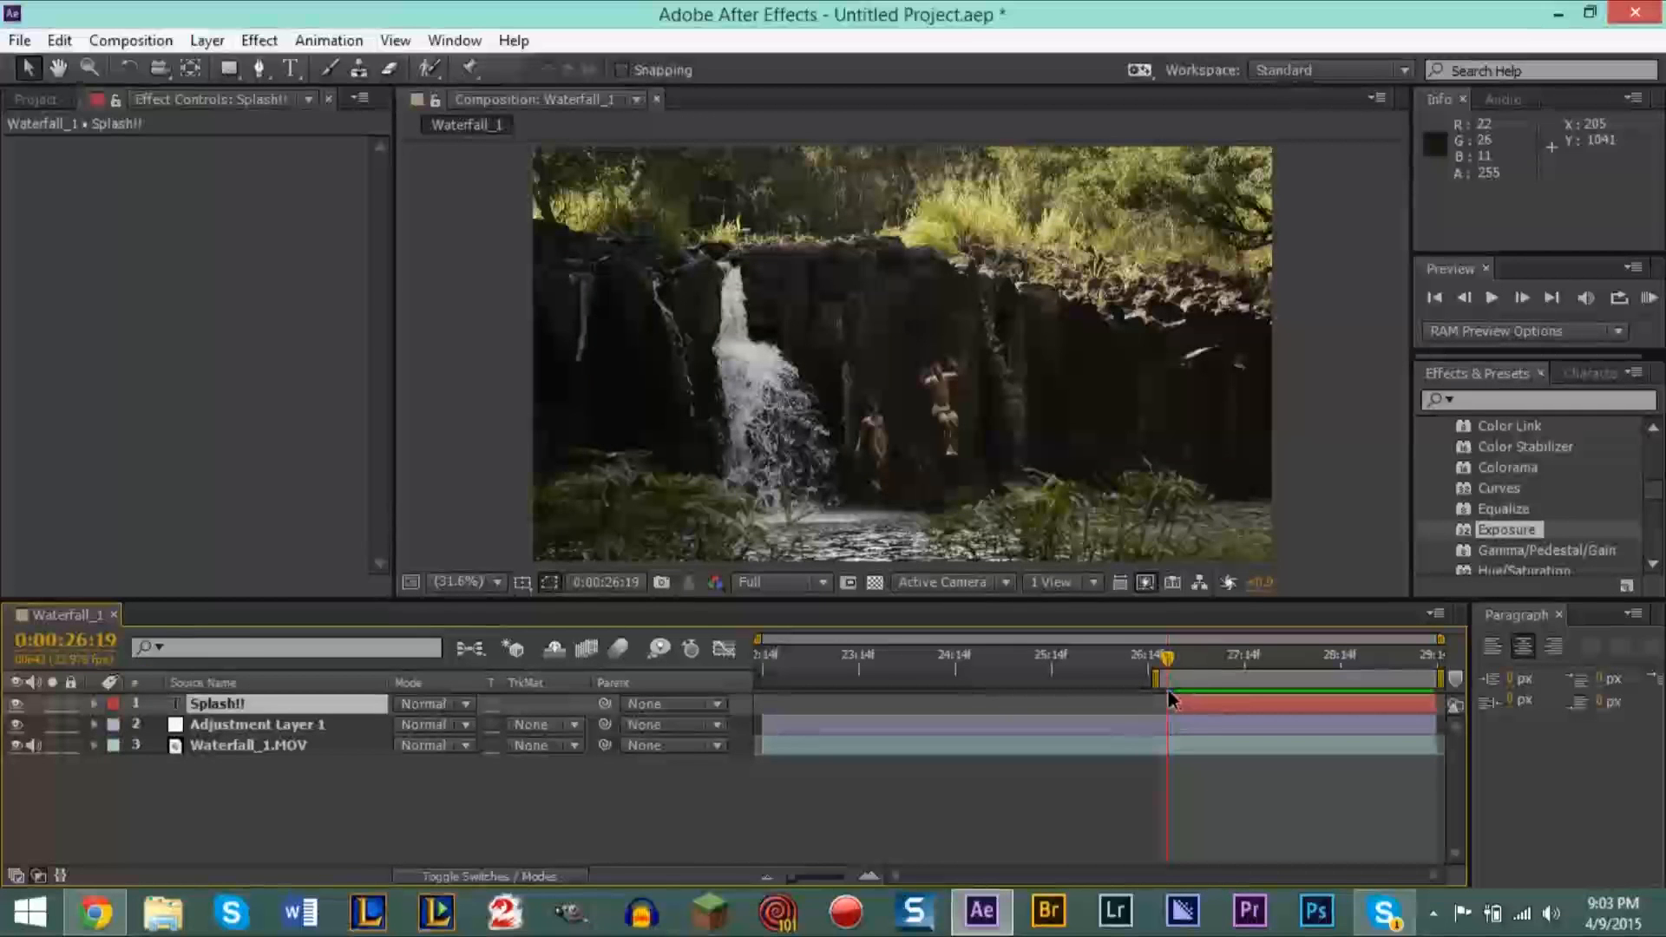
{"action": "key", "text": "Page_Down"}
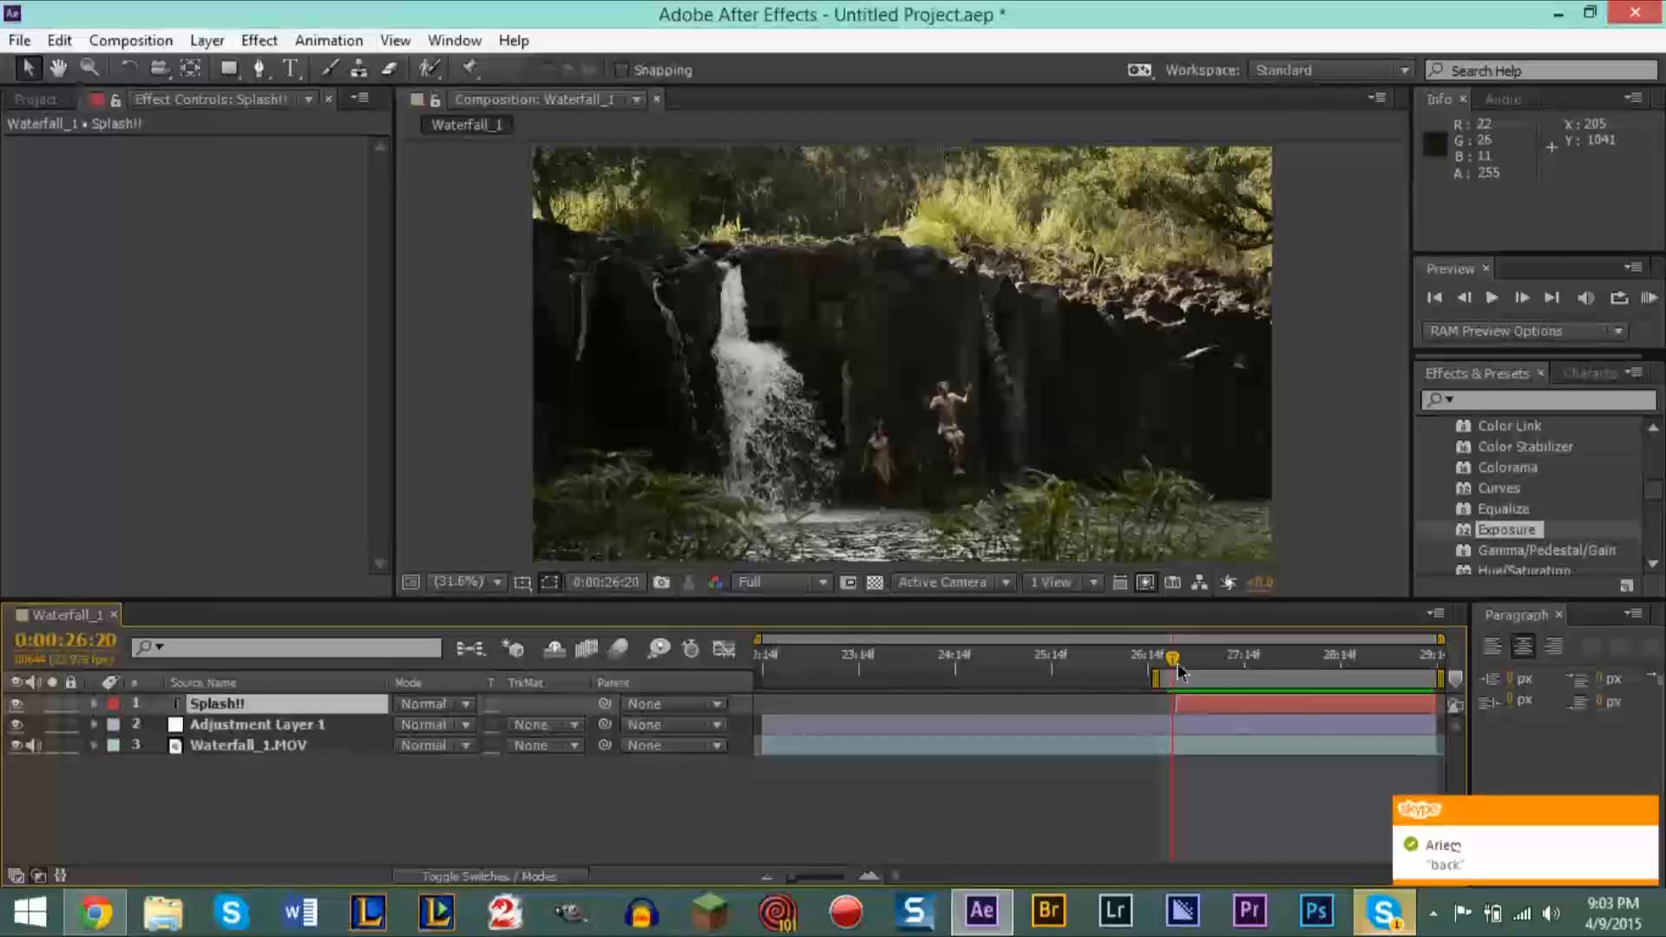
{"action": "left_click_drag", "start_coordinate": [1176, 667], "coordinate": [1176, 667]}
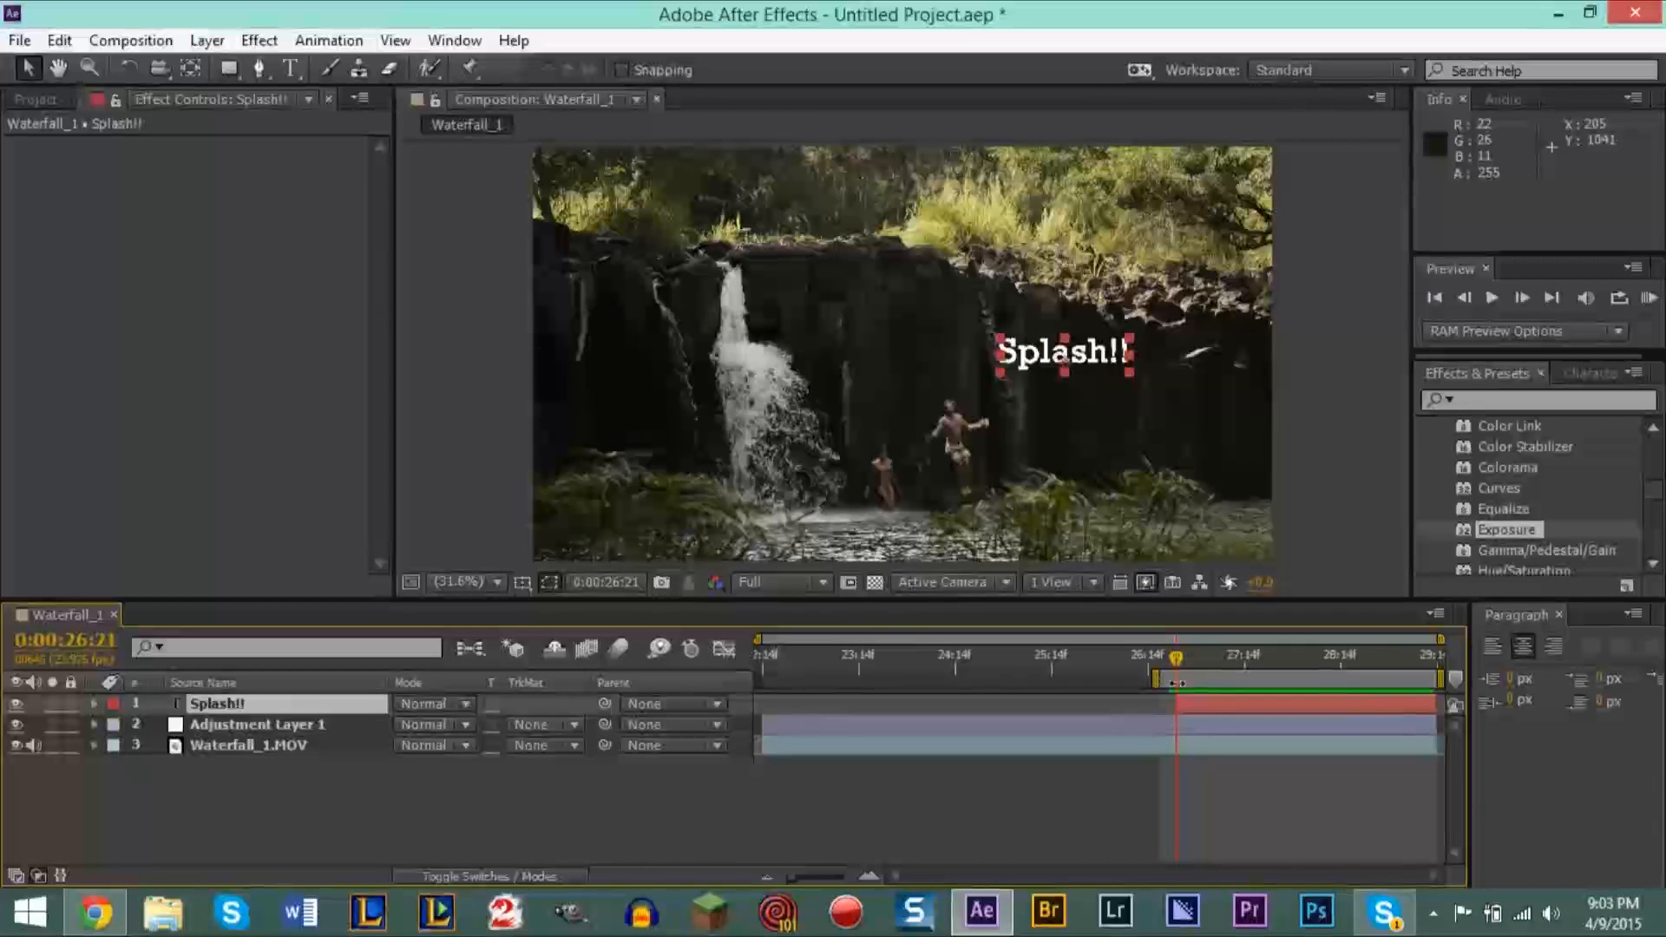
{"action": "left_click_drag", "start_coordinate": [1181, 660], "coordinate": [1182, 661]}
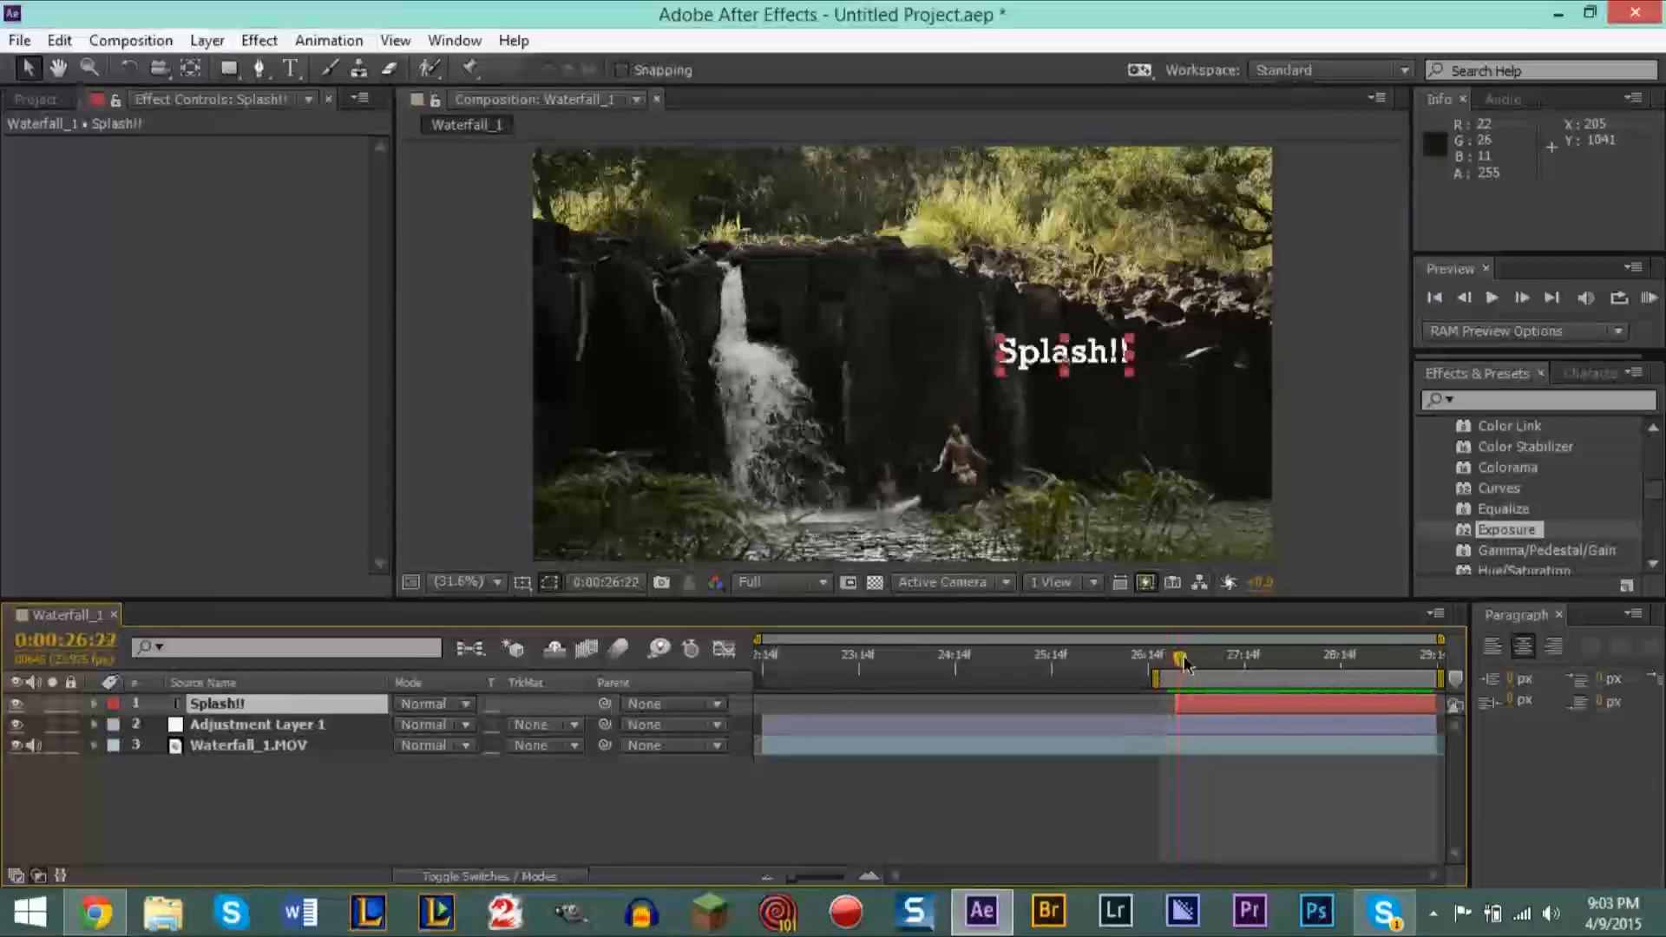
Step: Expand the Splash!! layer's Transform properties and move the current time to 0:00:26:20, one frame before the layer starts
{"action": "left_click", "coordinate": [94, 705]}
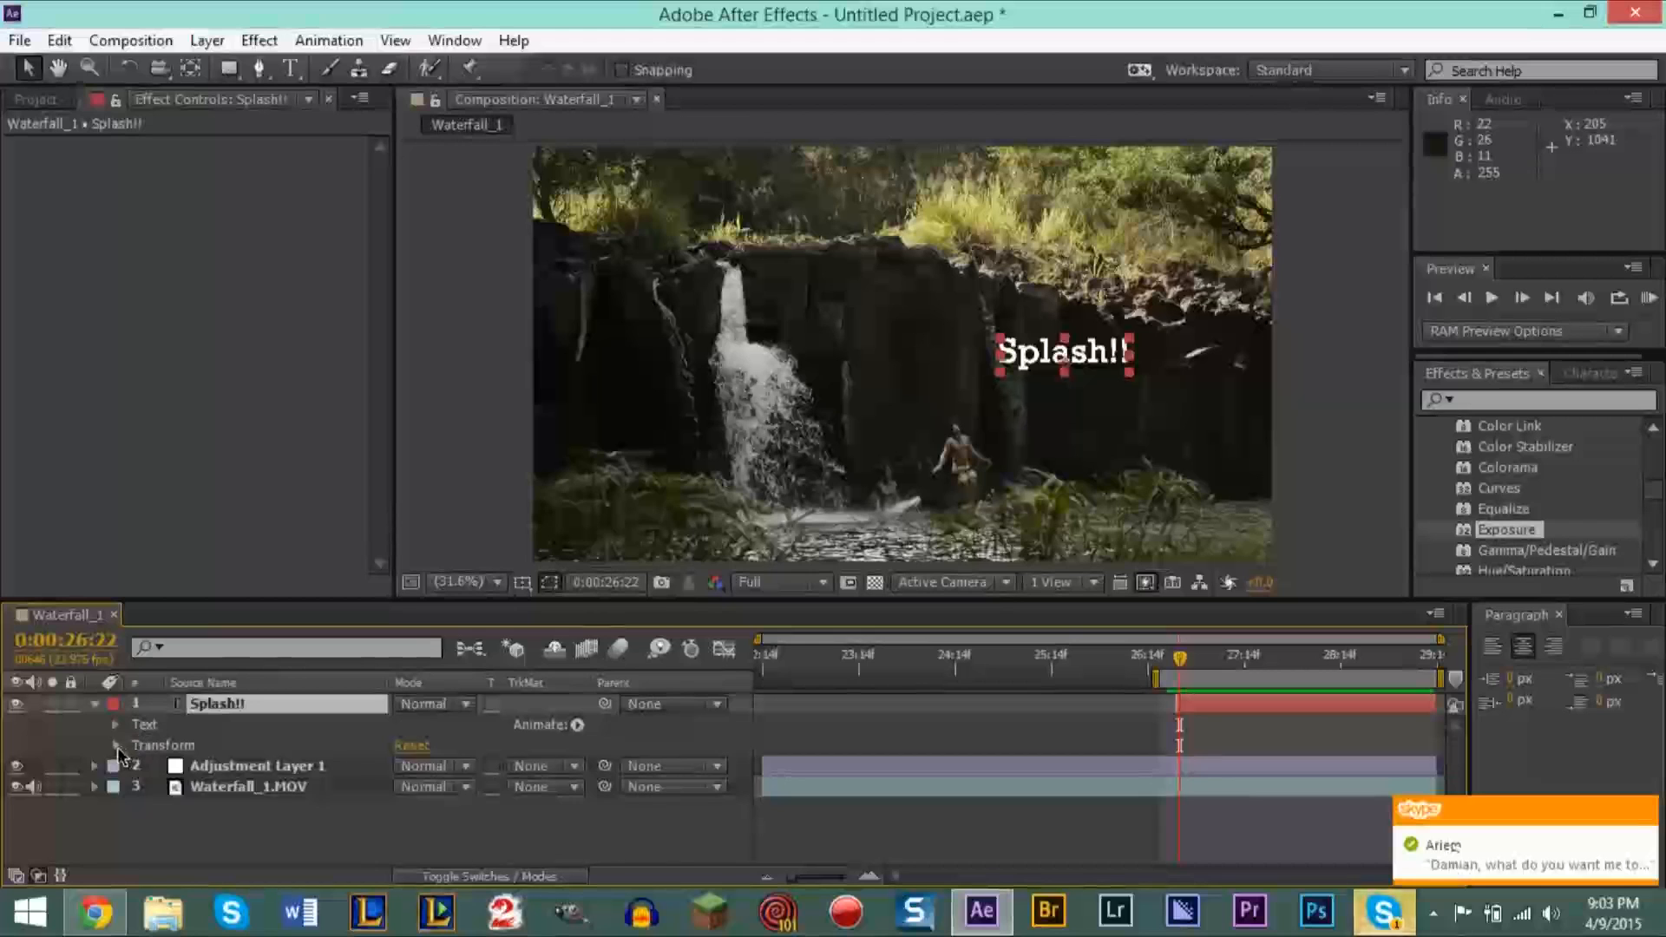
{"action": "left_click", "coordinate": [116, 746]}
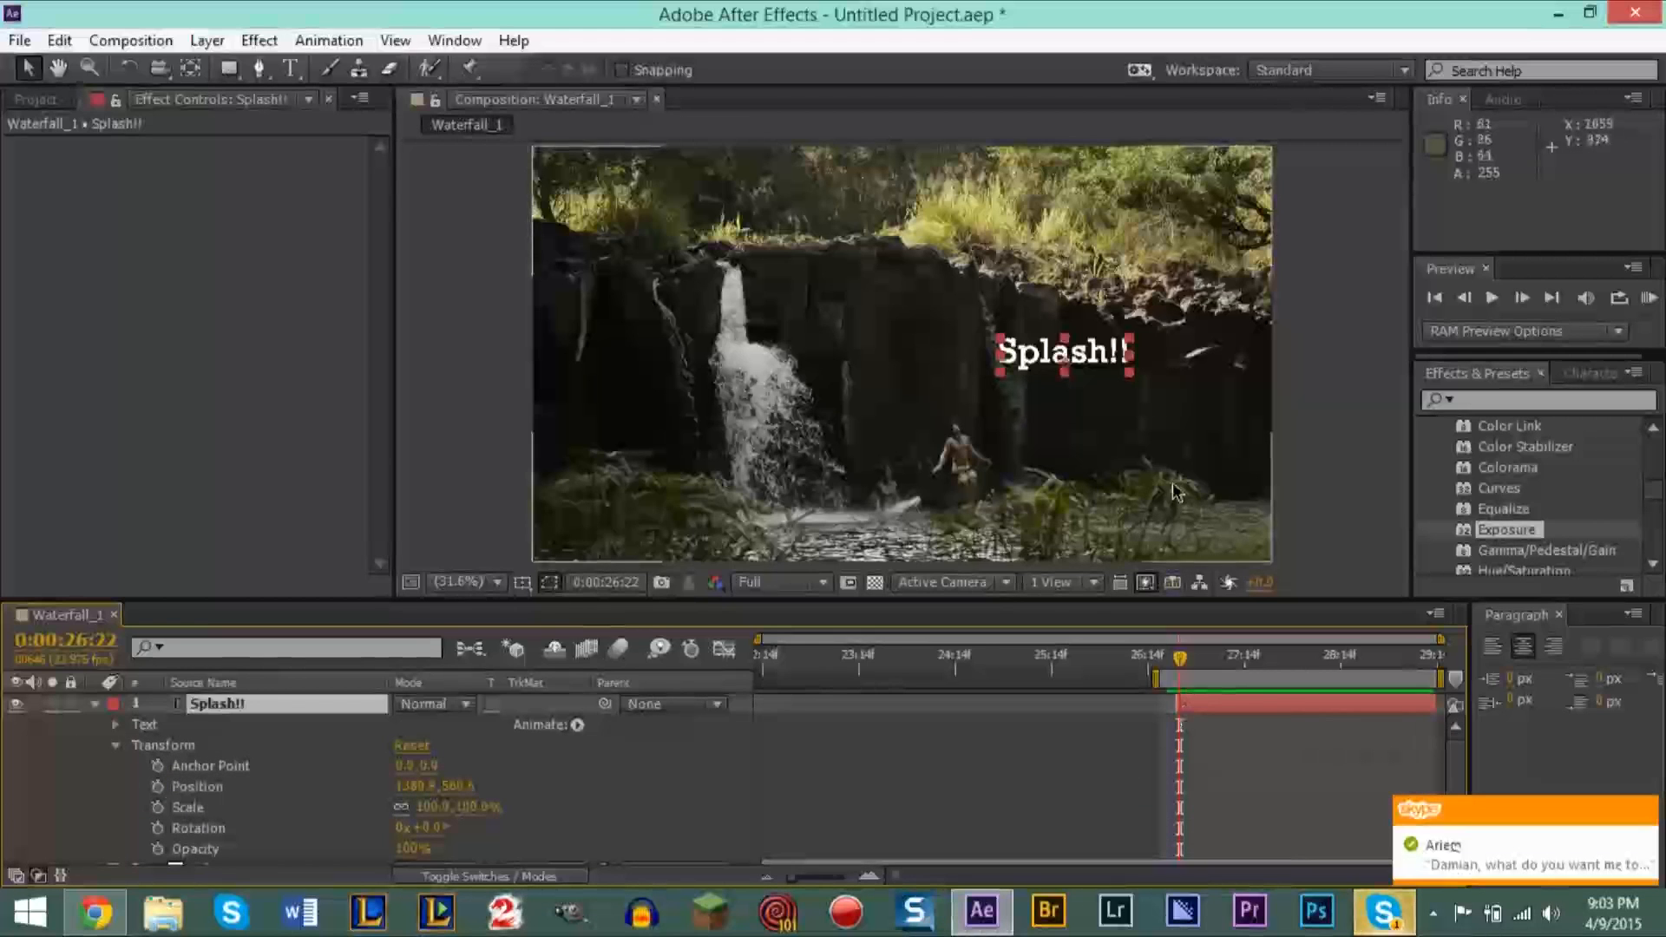
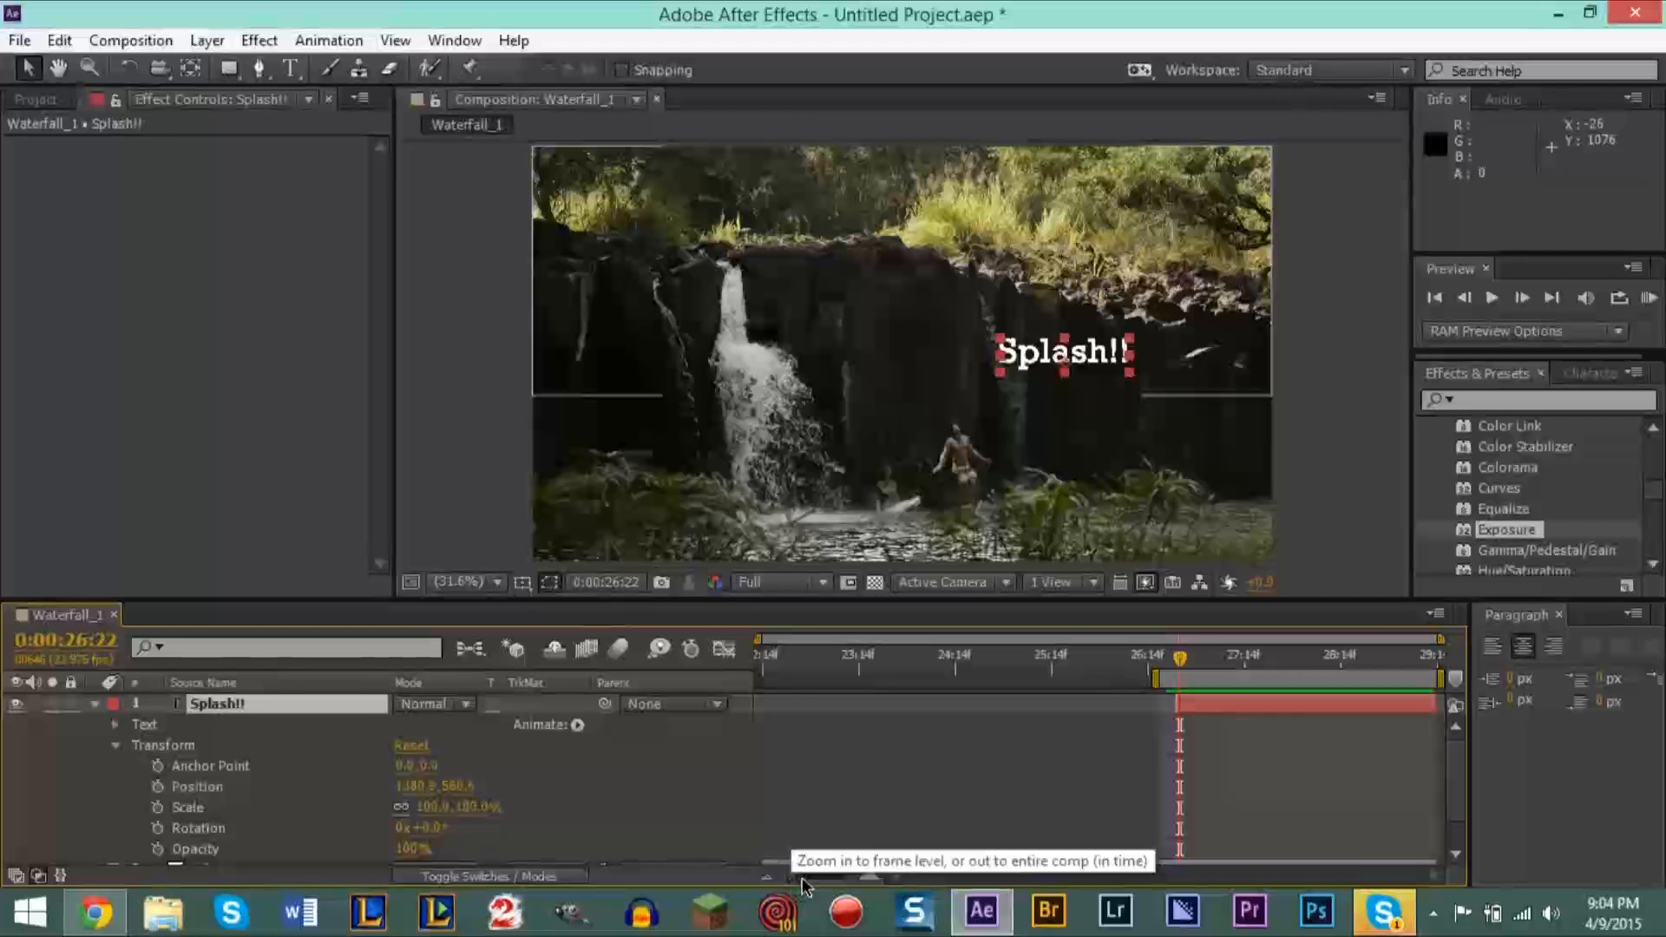
{"action": "left_click_drag", "start_coordinate": [792, 885], "coordinate": [824, 885]}
{"action": "left_click_drag", "start_coordinate": [804, 882], "coordinate": [832, 891]}
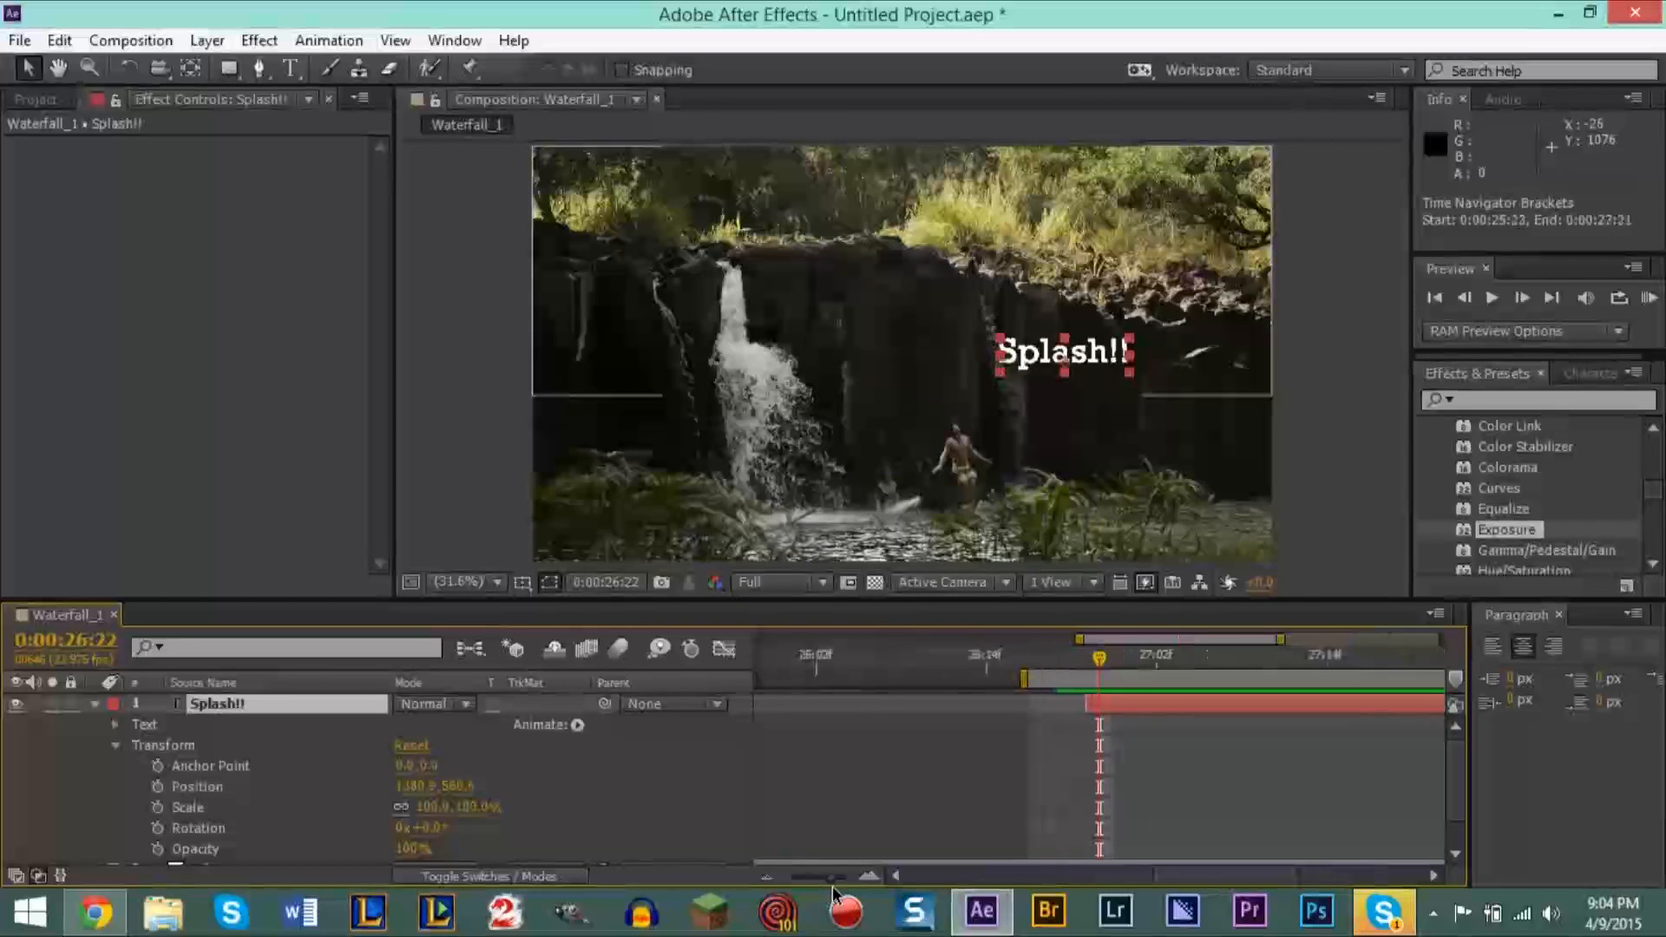
{"action": "left_click_drag", "start_coordinate": [1171, 891], "coordinate": [1250, 889]}
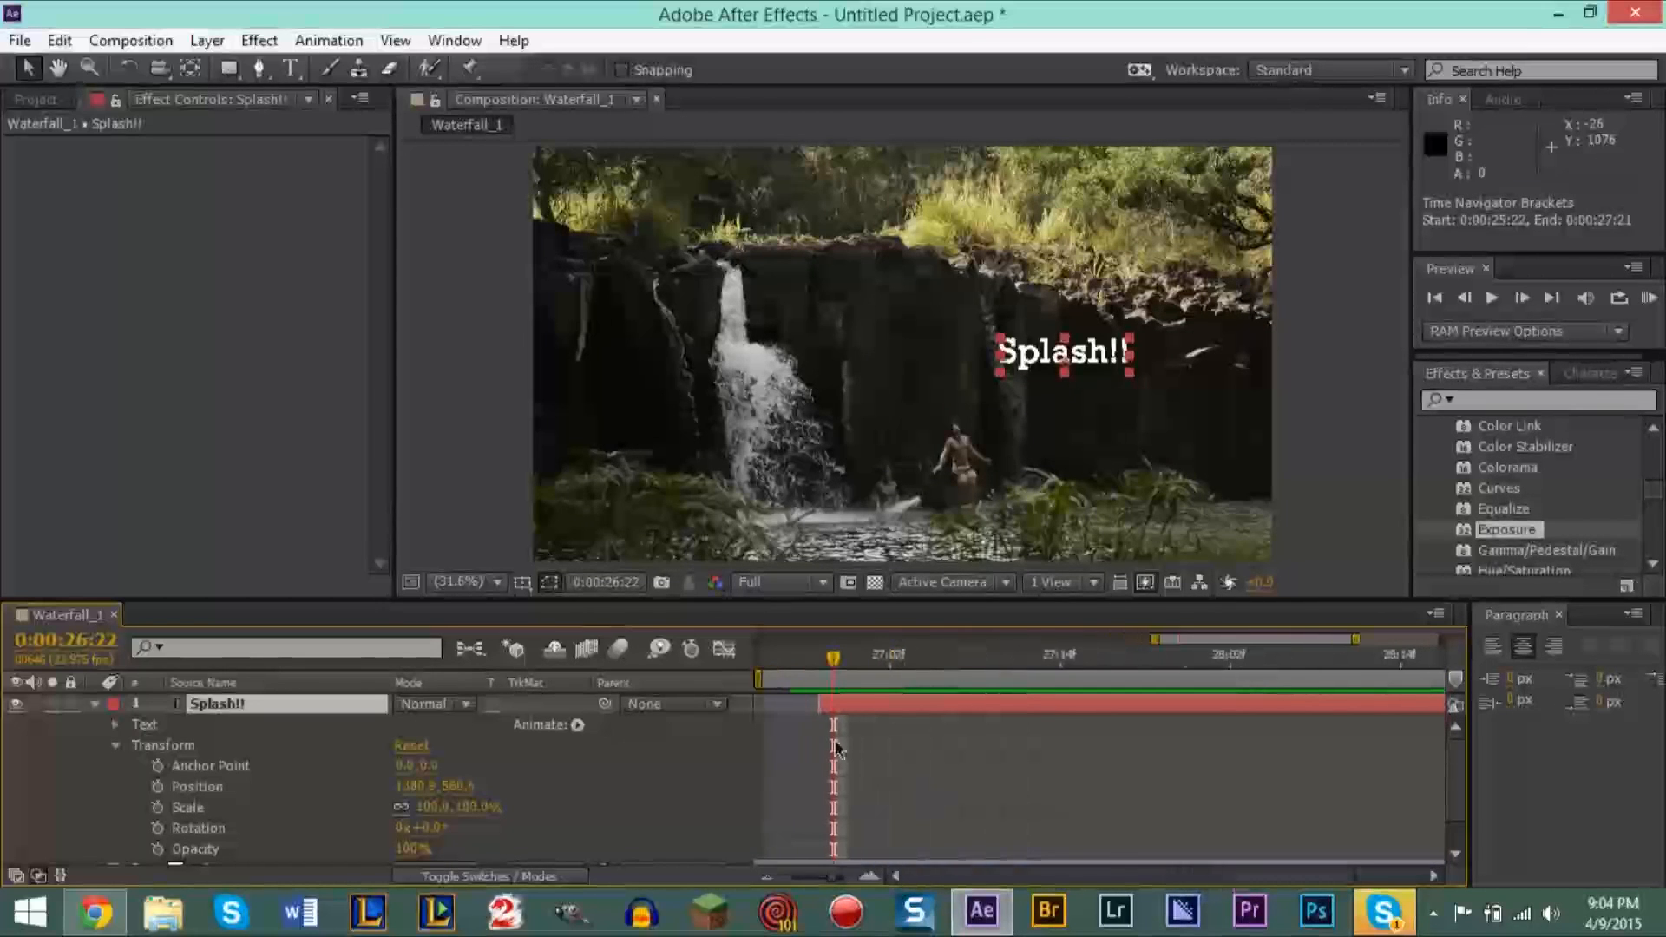
{"action": "mouse_move", "coordinate": [837, 663]}
{"action": "left_mouse_down"}
{"action": "mouse_move", "coordinate": [887, 664]}
{"action": "mouse_move", "coordinate": [818, 661]}
{"action": "left_mouse_up"}
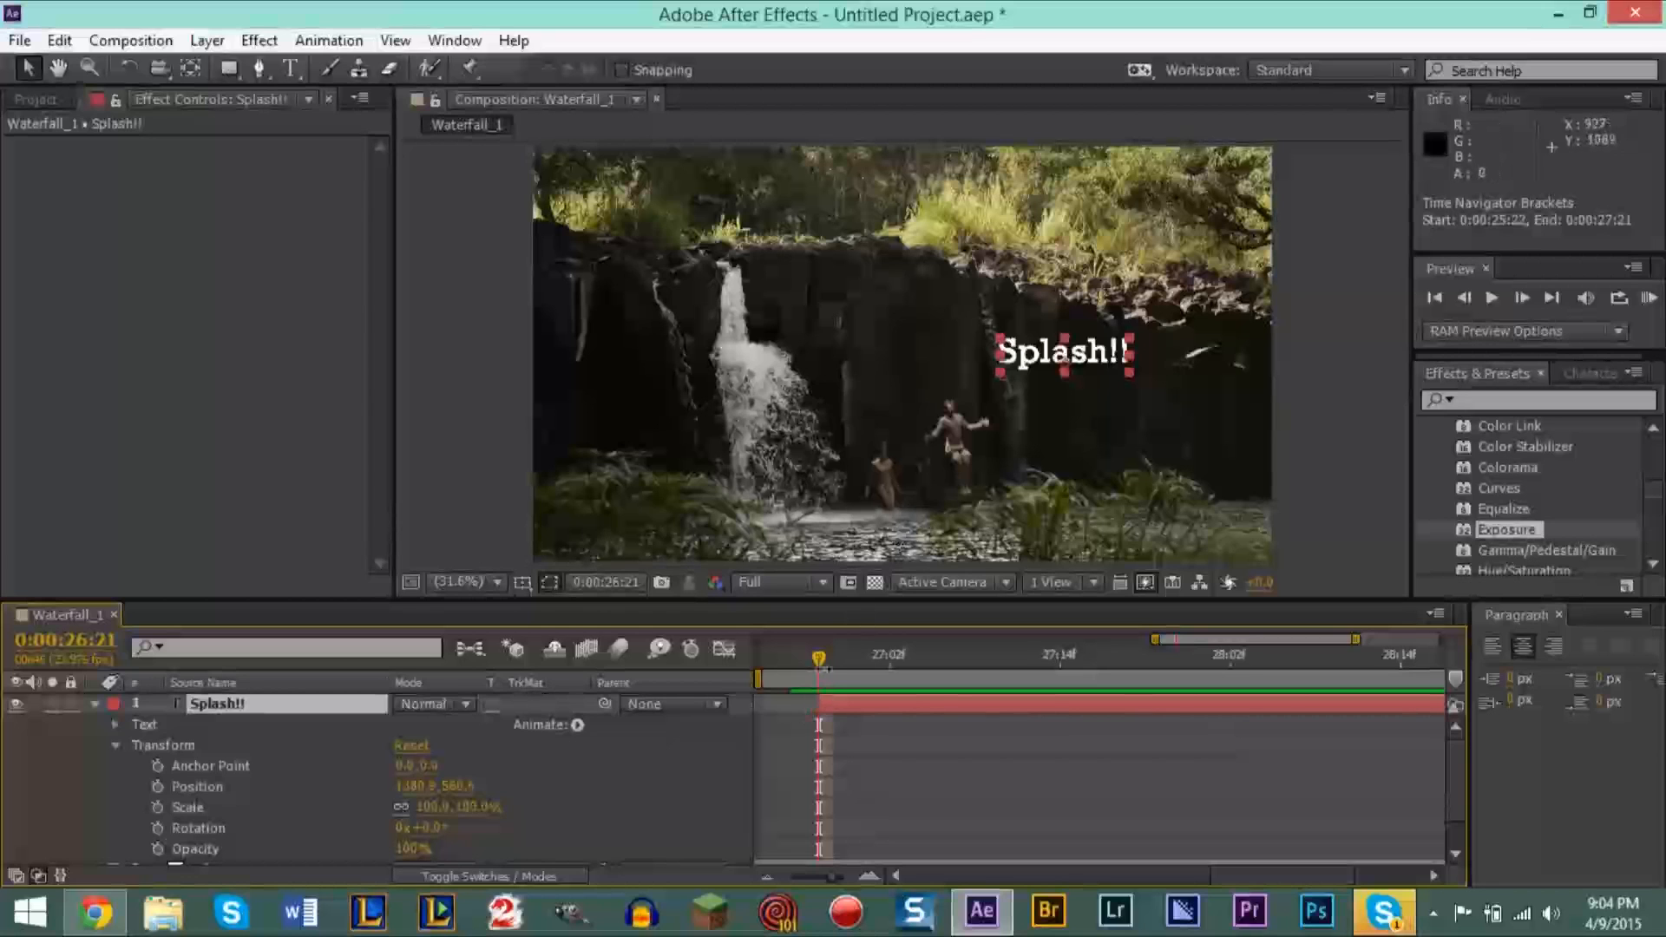
{"action": "left_click_drag", "start_coordinate": [816, 668], "coordinate": [807, 668]}
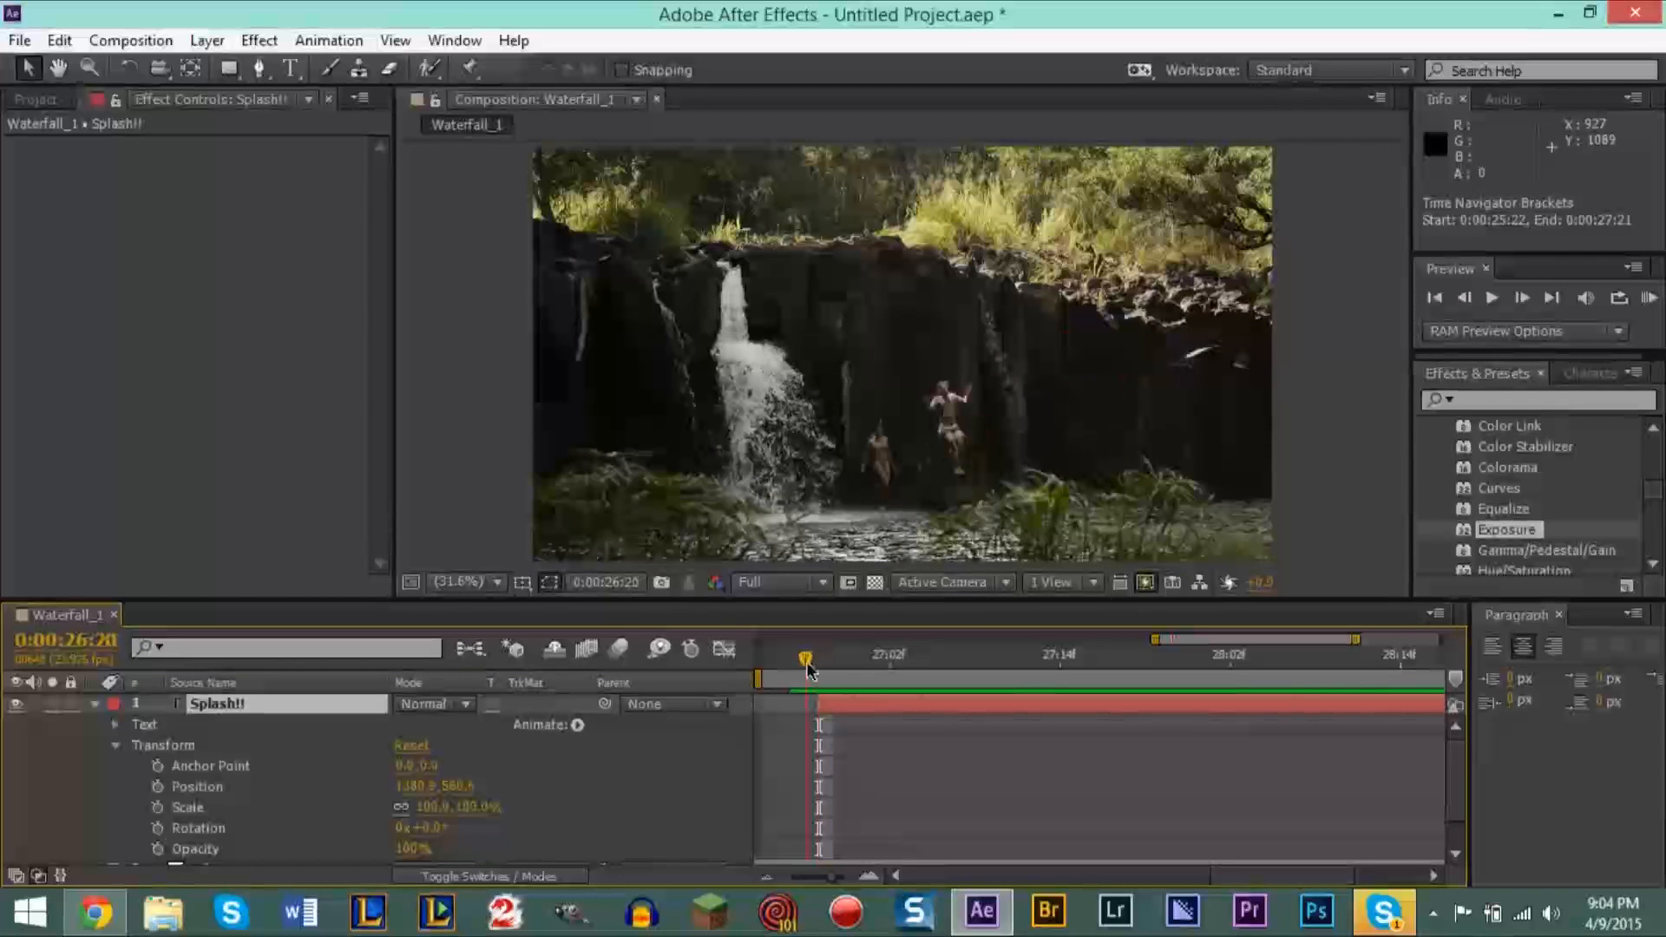
Step: Move the start of the Splash!! layer to 0:00:26:19 and set a Scale keyframe of 0% at that frame
{"action": "key", "text": "bracketleft"}
{"action": "left_click_drag", "start_coordinate": [805, 666], "coordinate": [792, 700]}
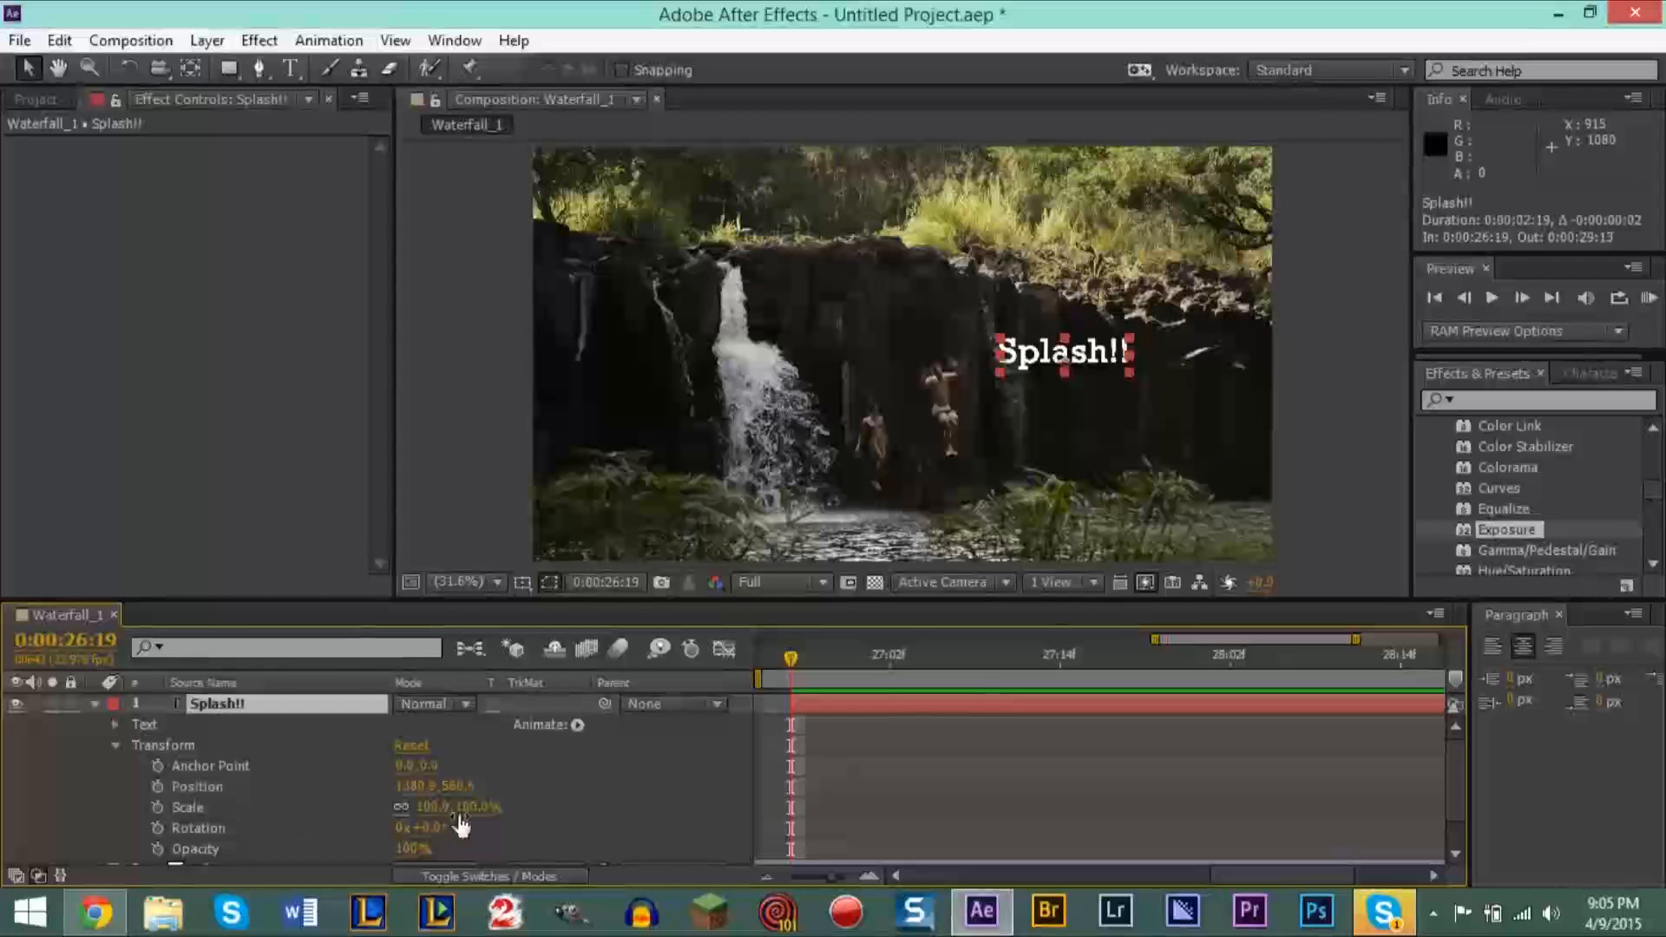
{"action": "left_click_drag", "start_coordinate": [491, 815], "coordinate": [45, 807]}
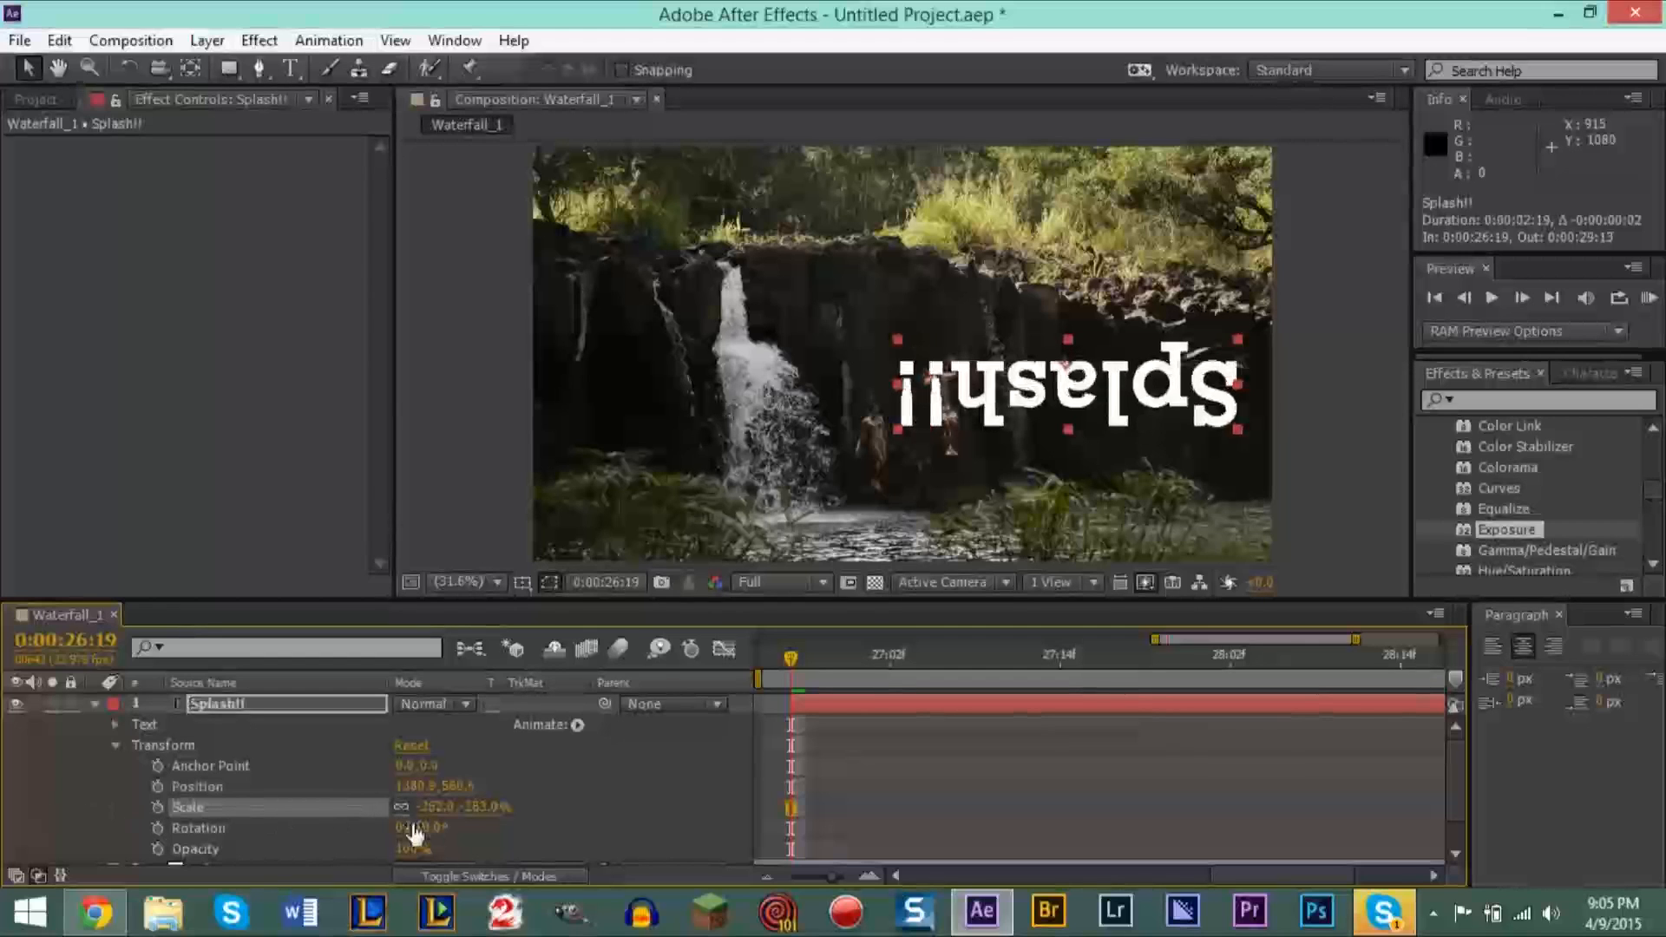
{"action": "left_click", "coordinate": [492, 809]}
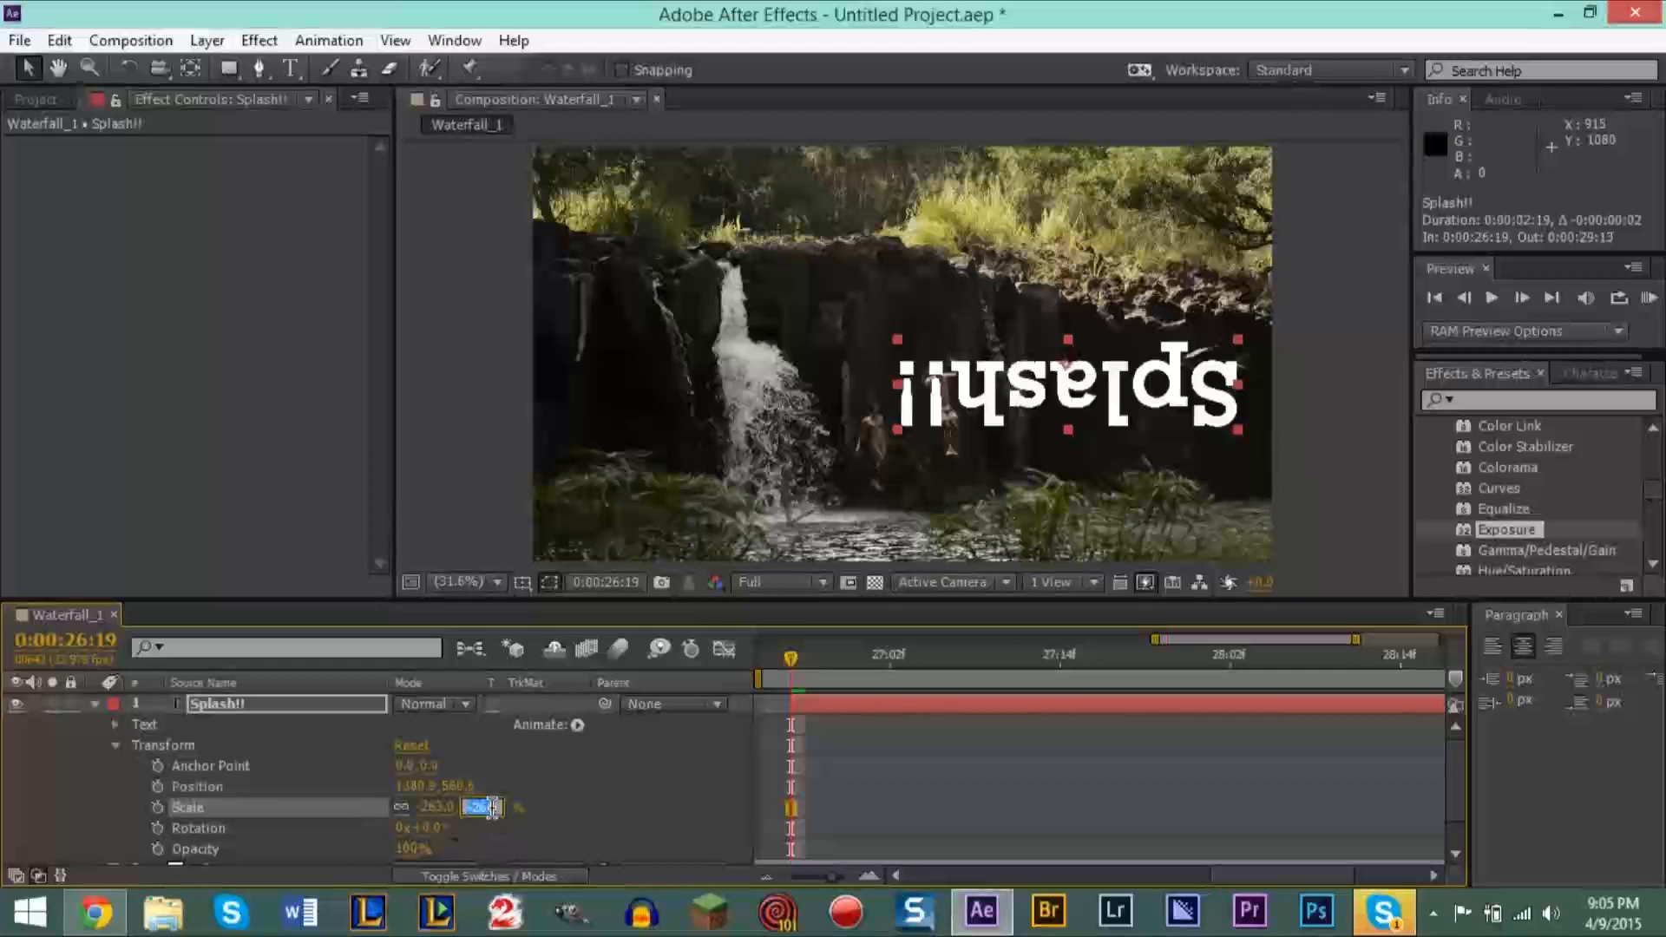
{"action": "type", "text": "0"}
{"action": "key", "text": "Return"}
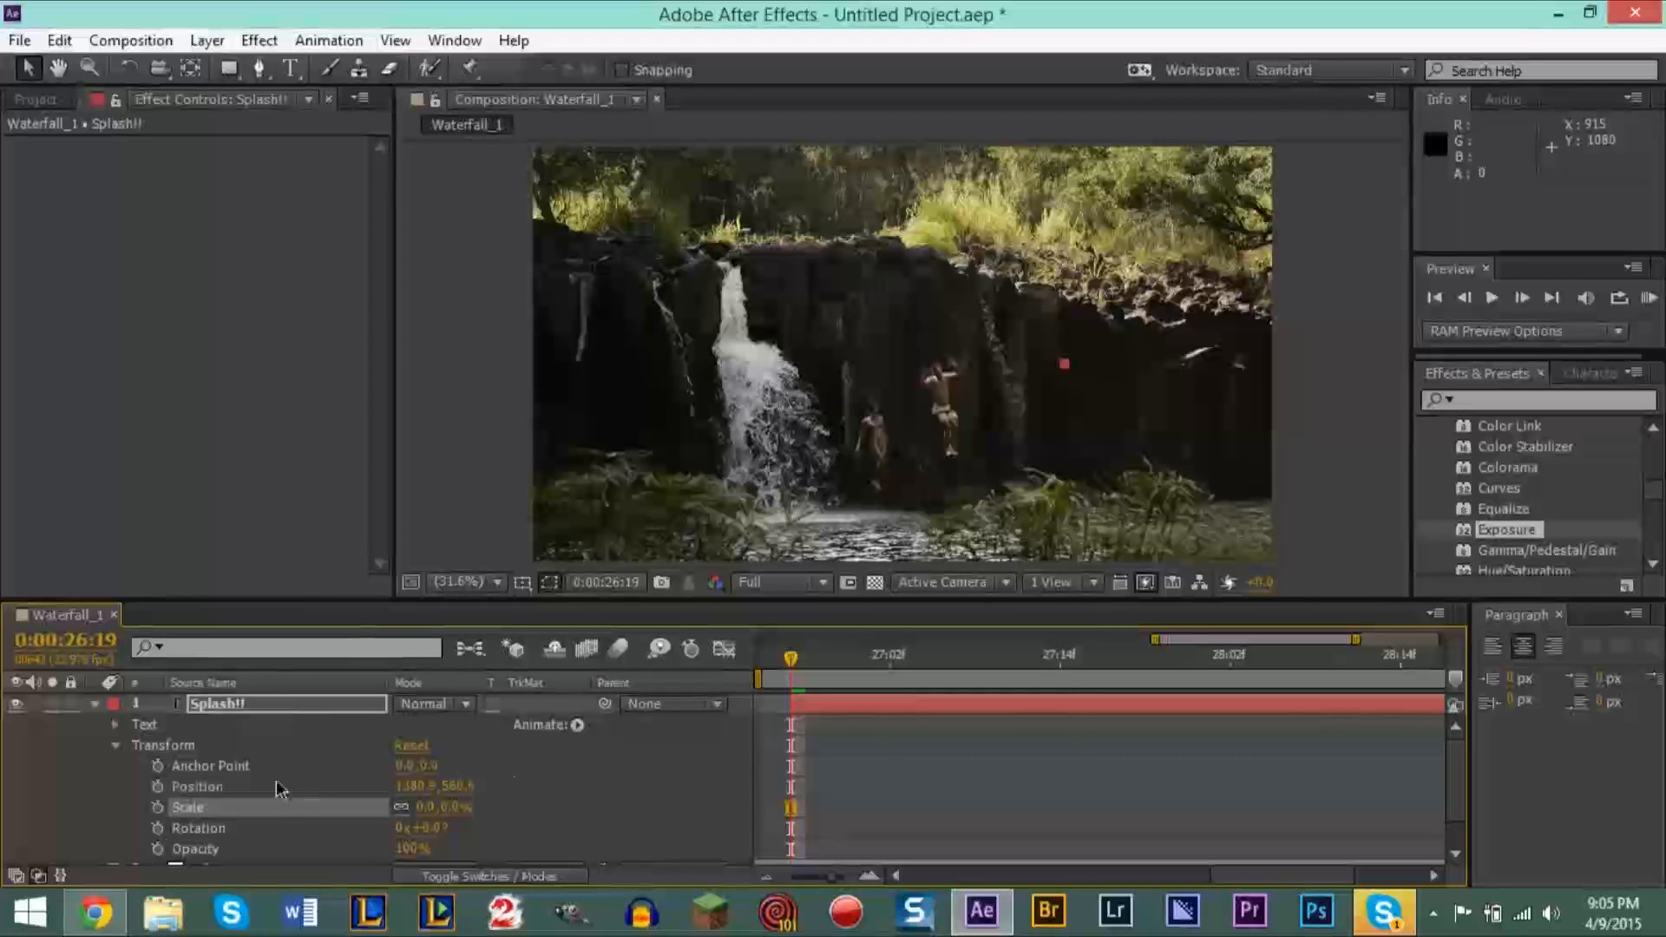
{"action": "left_click", "coordinate": [158, 809]}
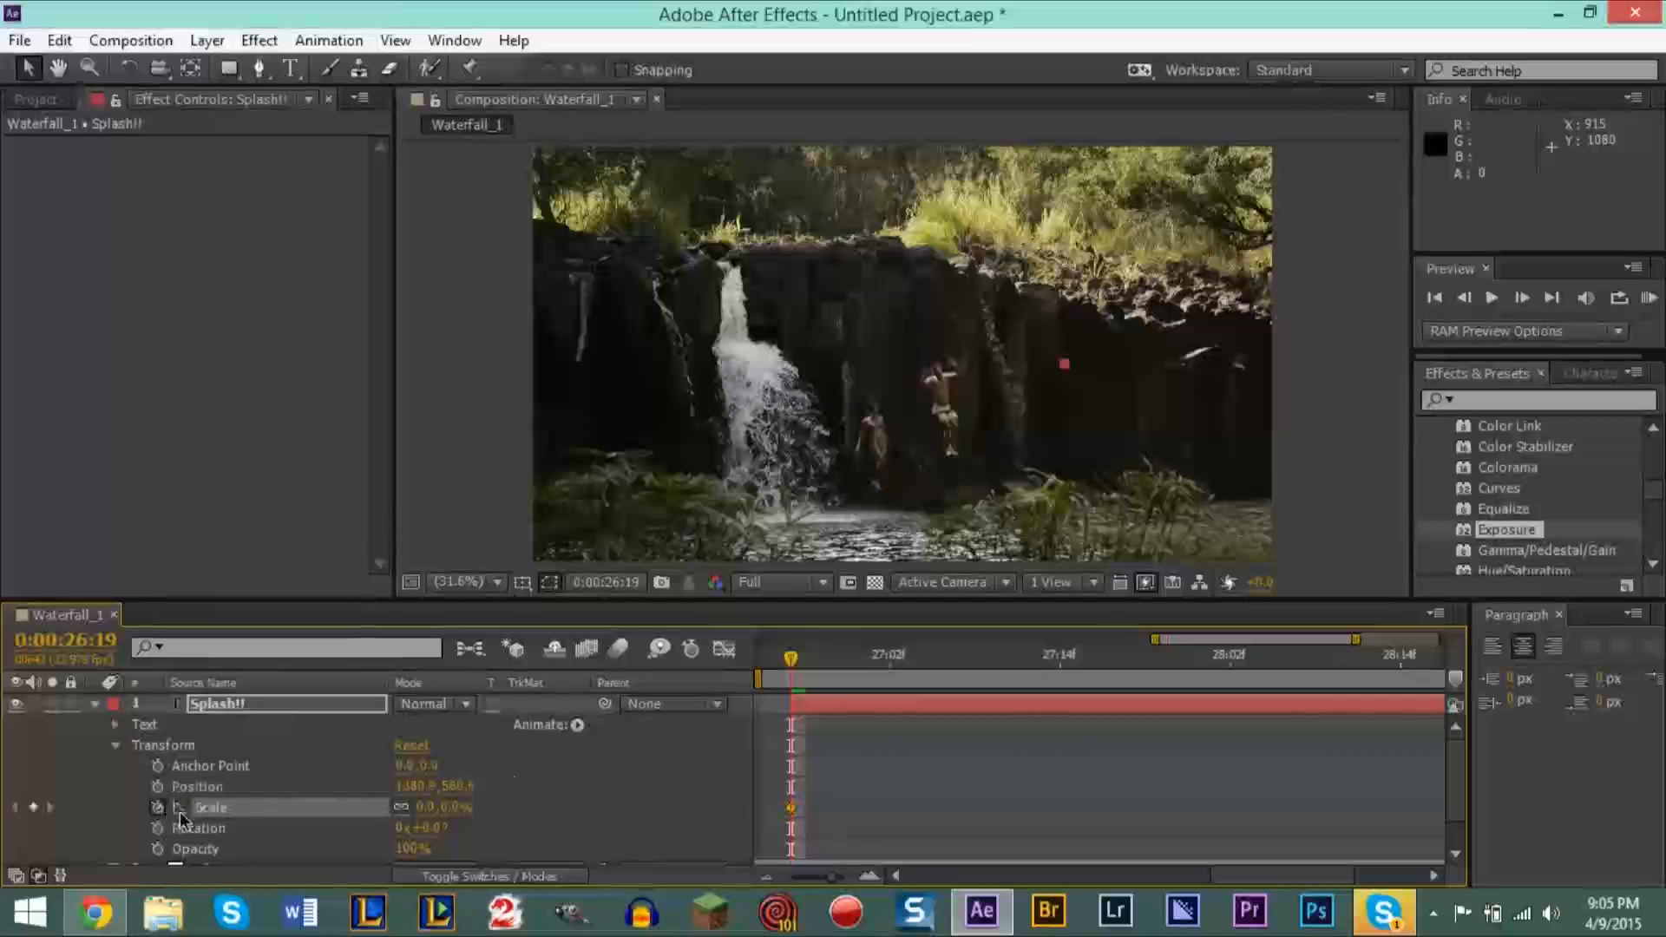
Step: Set the Splash!! layer's Scale to 100% at 0:00:27:02 as a second keyframe so the text grows in
{"action": "left_click_drag", "start_coordinate": [796, 668], "coordinate": [877, 668]}
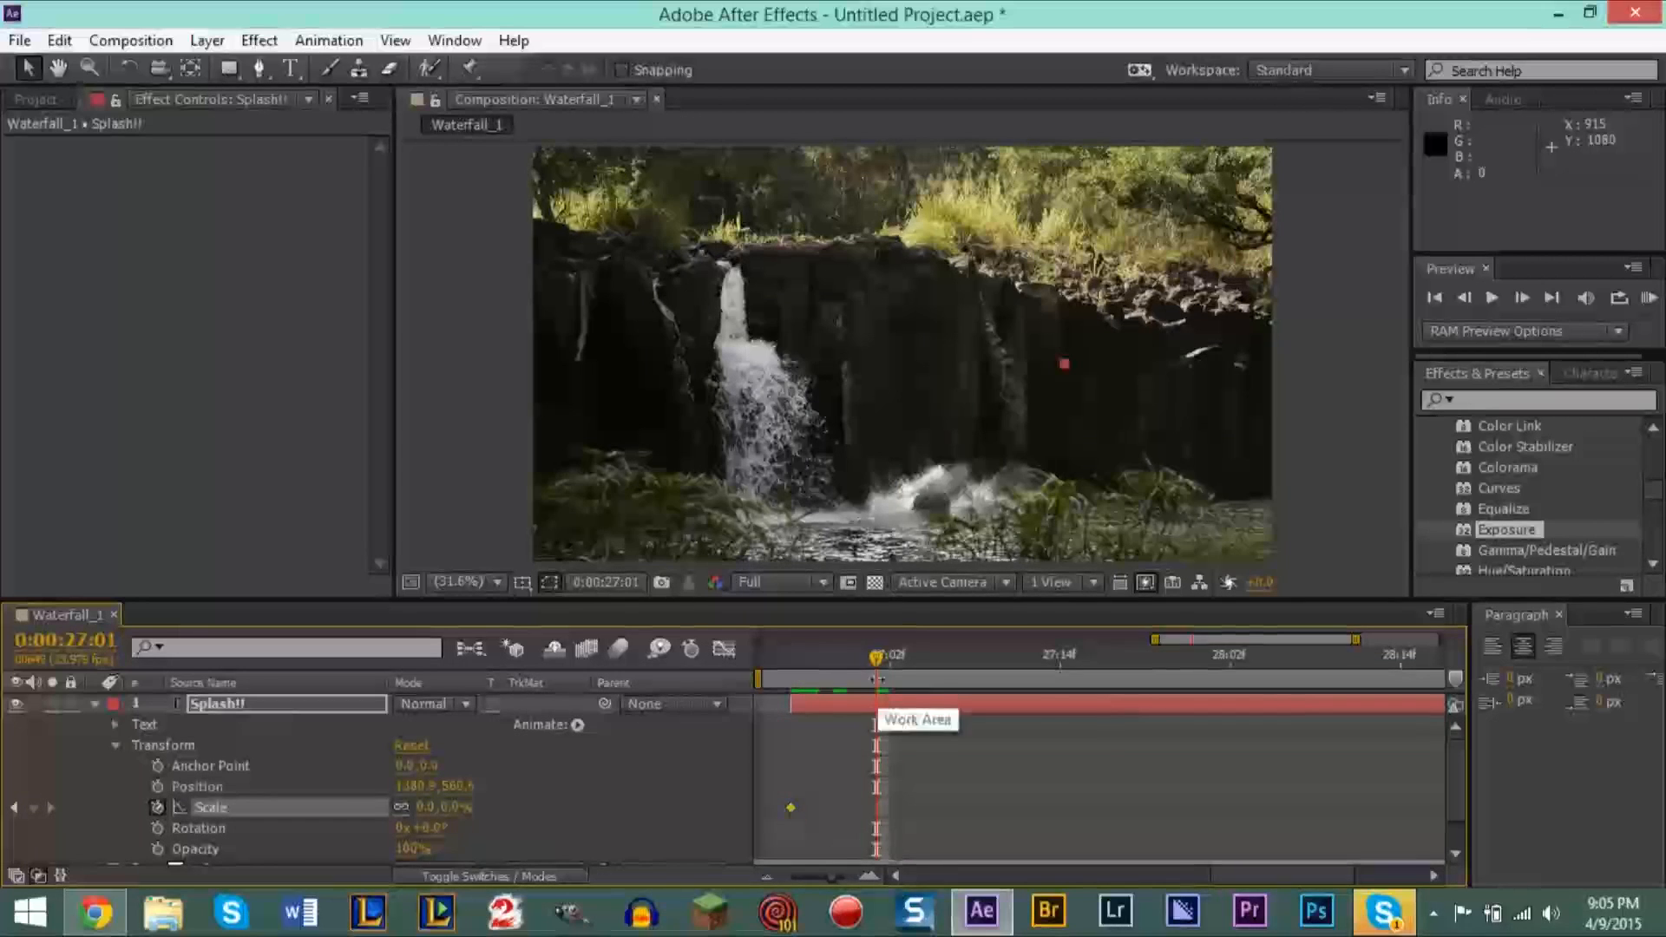
{"action": "left_click_drag", "start_coordinate": [878, 665], "coordinate": [792, 669]}
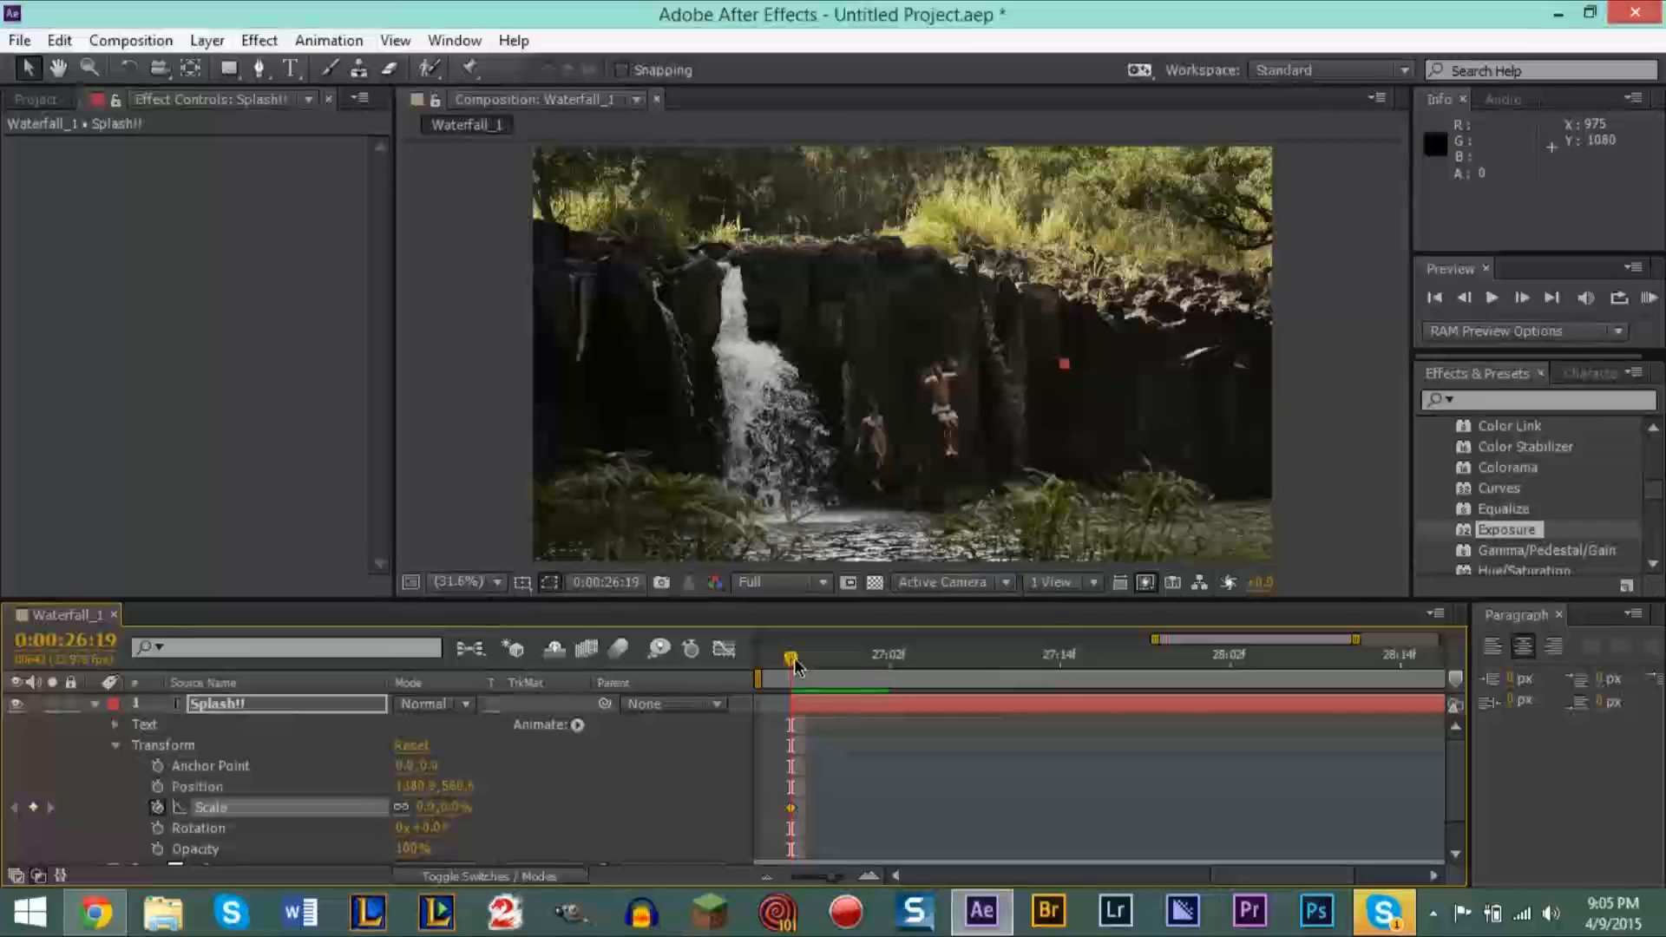
{"action": "left_click_drag", "start_coordinate": [799, 664], "coordinate": [873, 661]}
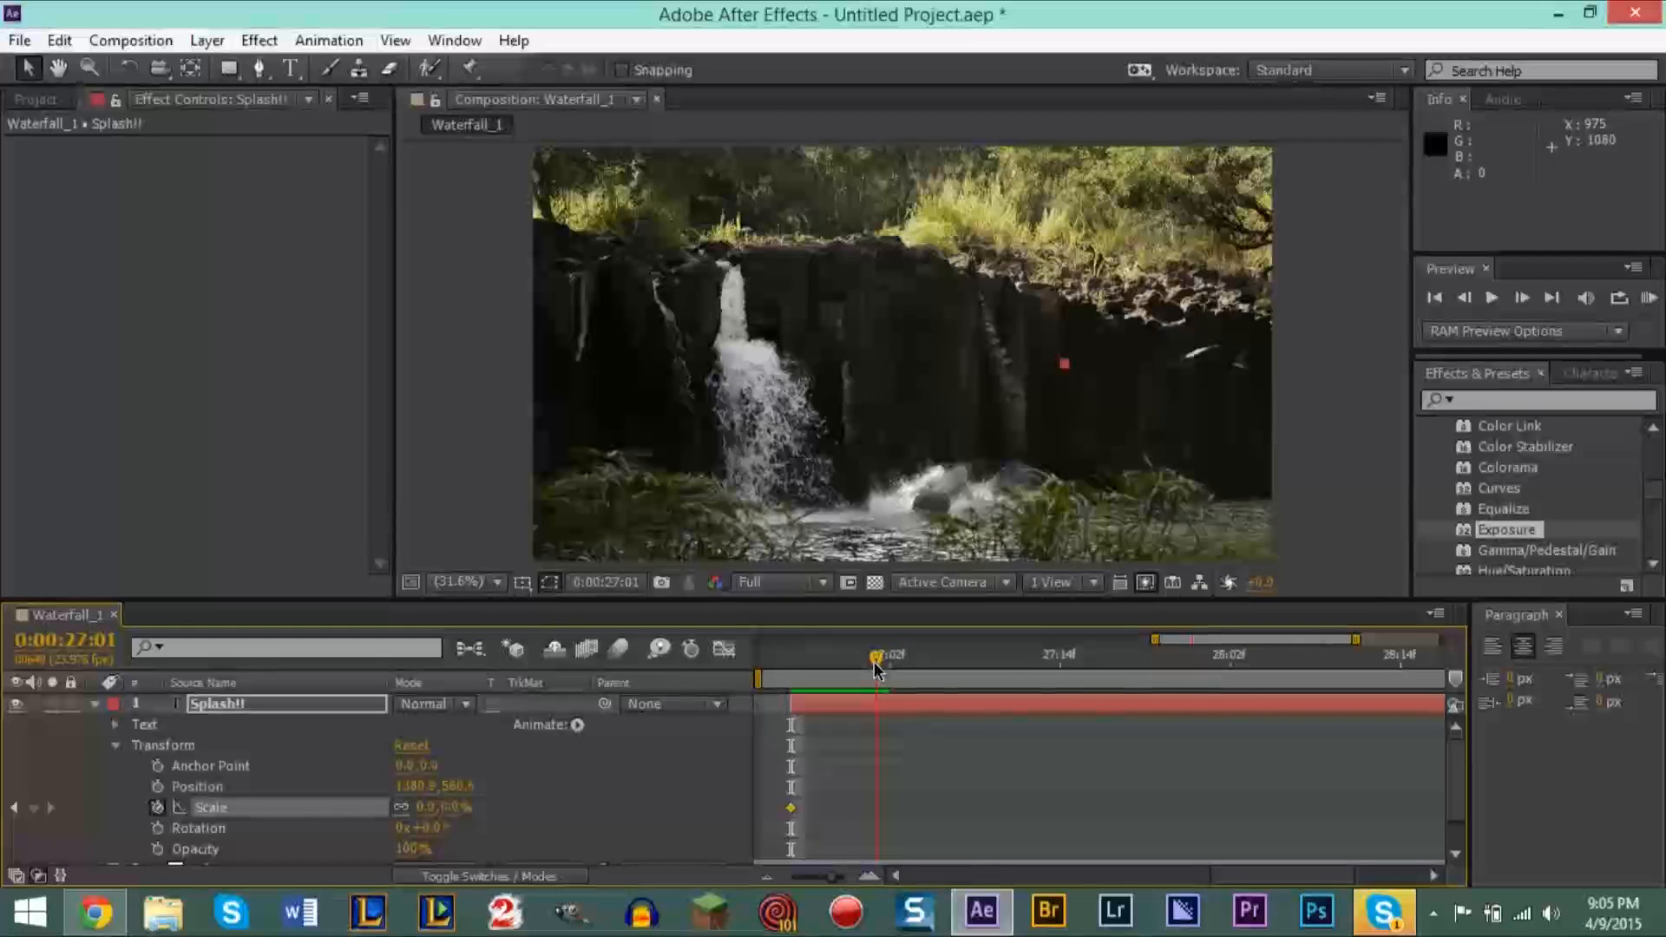
{"action": "left_click_drag", "start_coordinate": [873, 661], "coordinate": [884, 662]}
{"action": "left_click", "coordinate": [886, 663]}
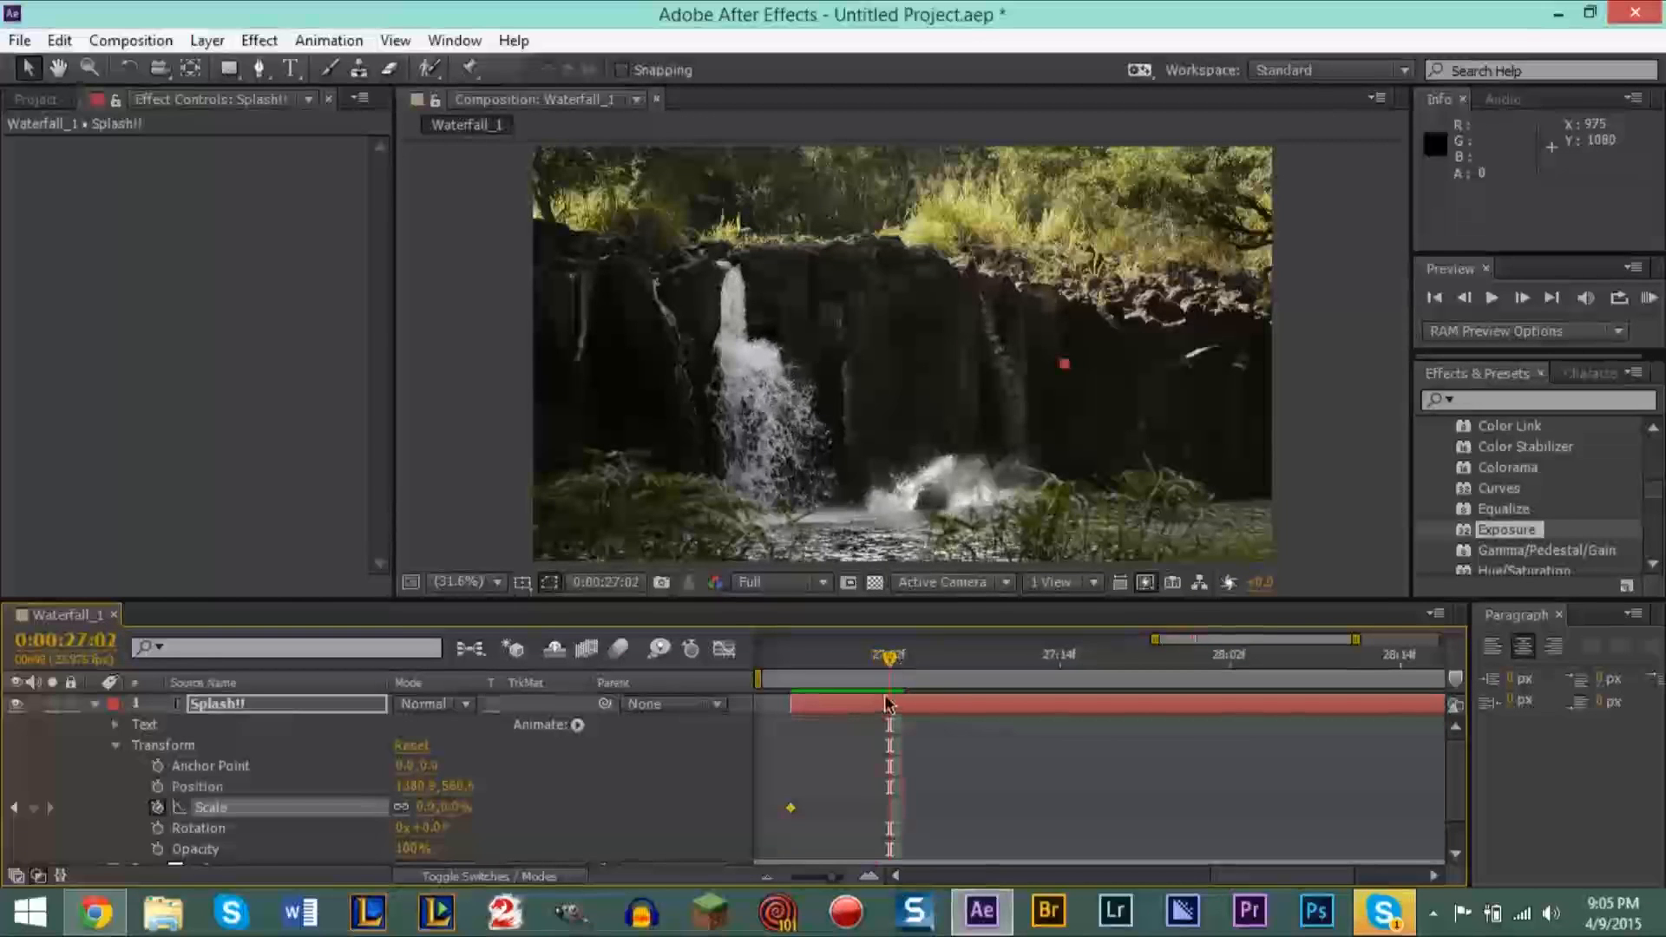
{"action": "left_click", "coordinate": [453, 807]}
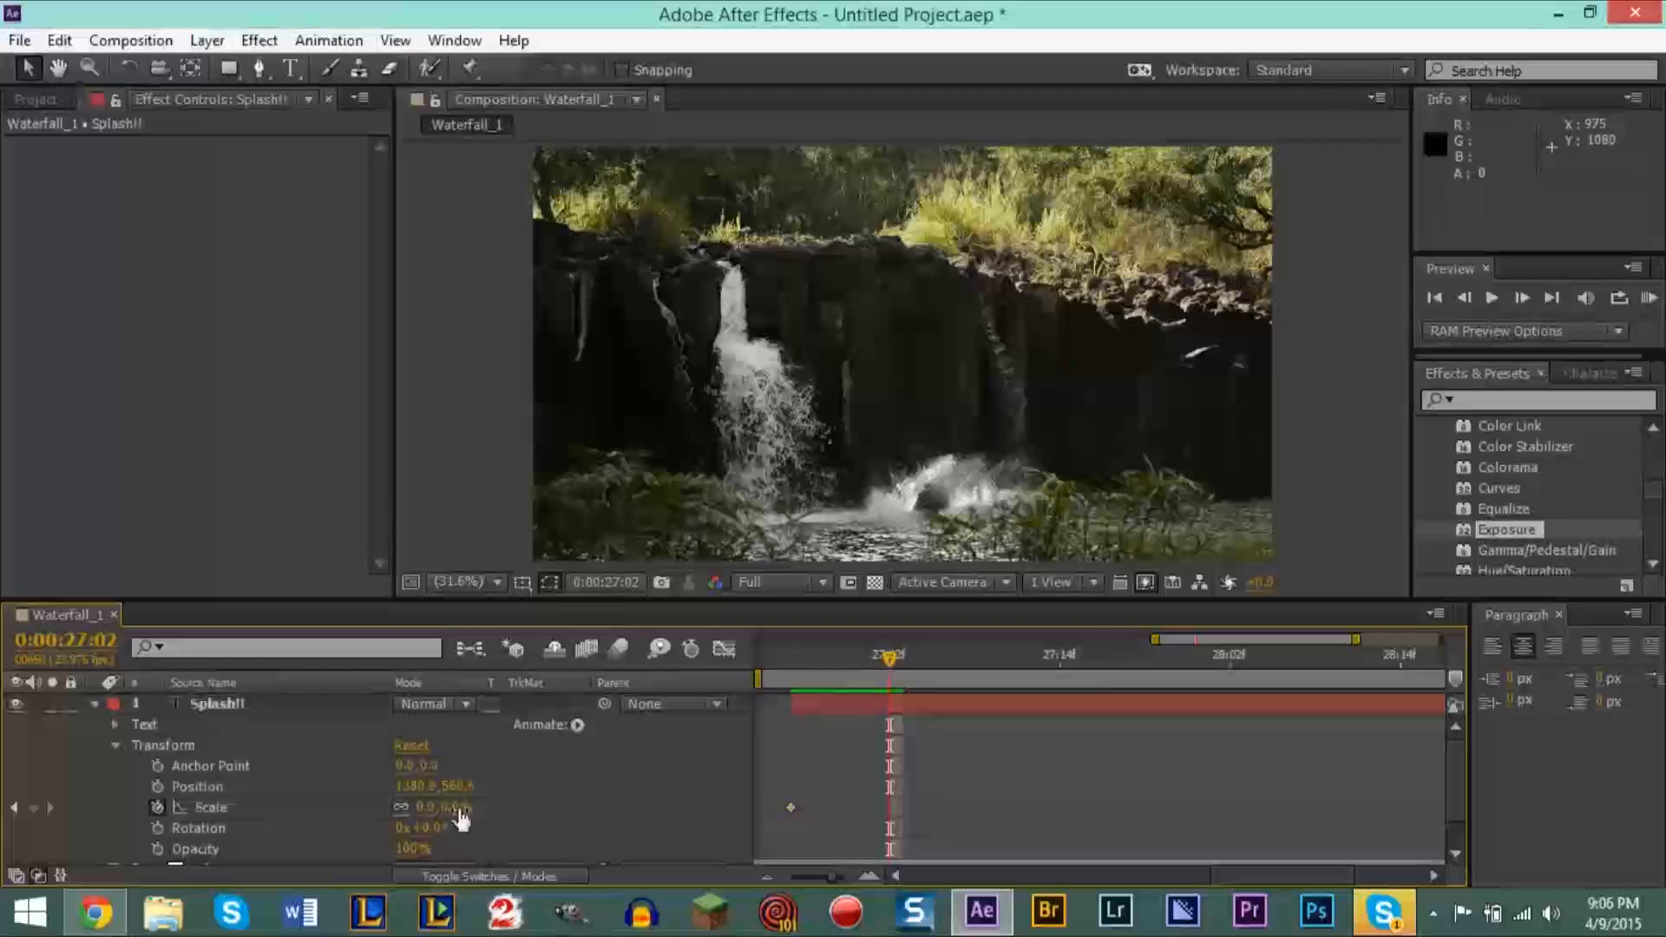
{"action": "type", "text": "0"}
{"action": "left_click_drag", "start_coordinate": [469, 807], "coordinate": [417, 813]}
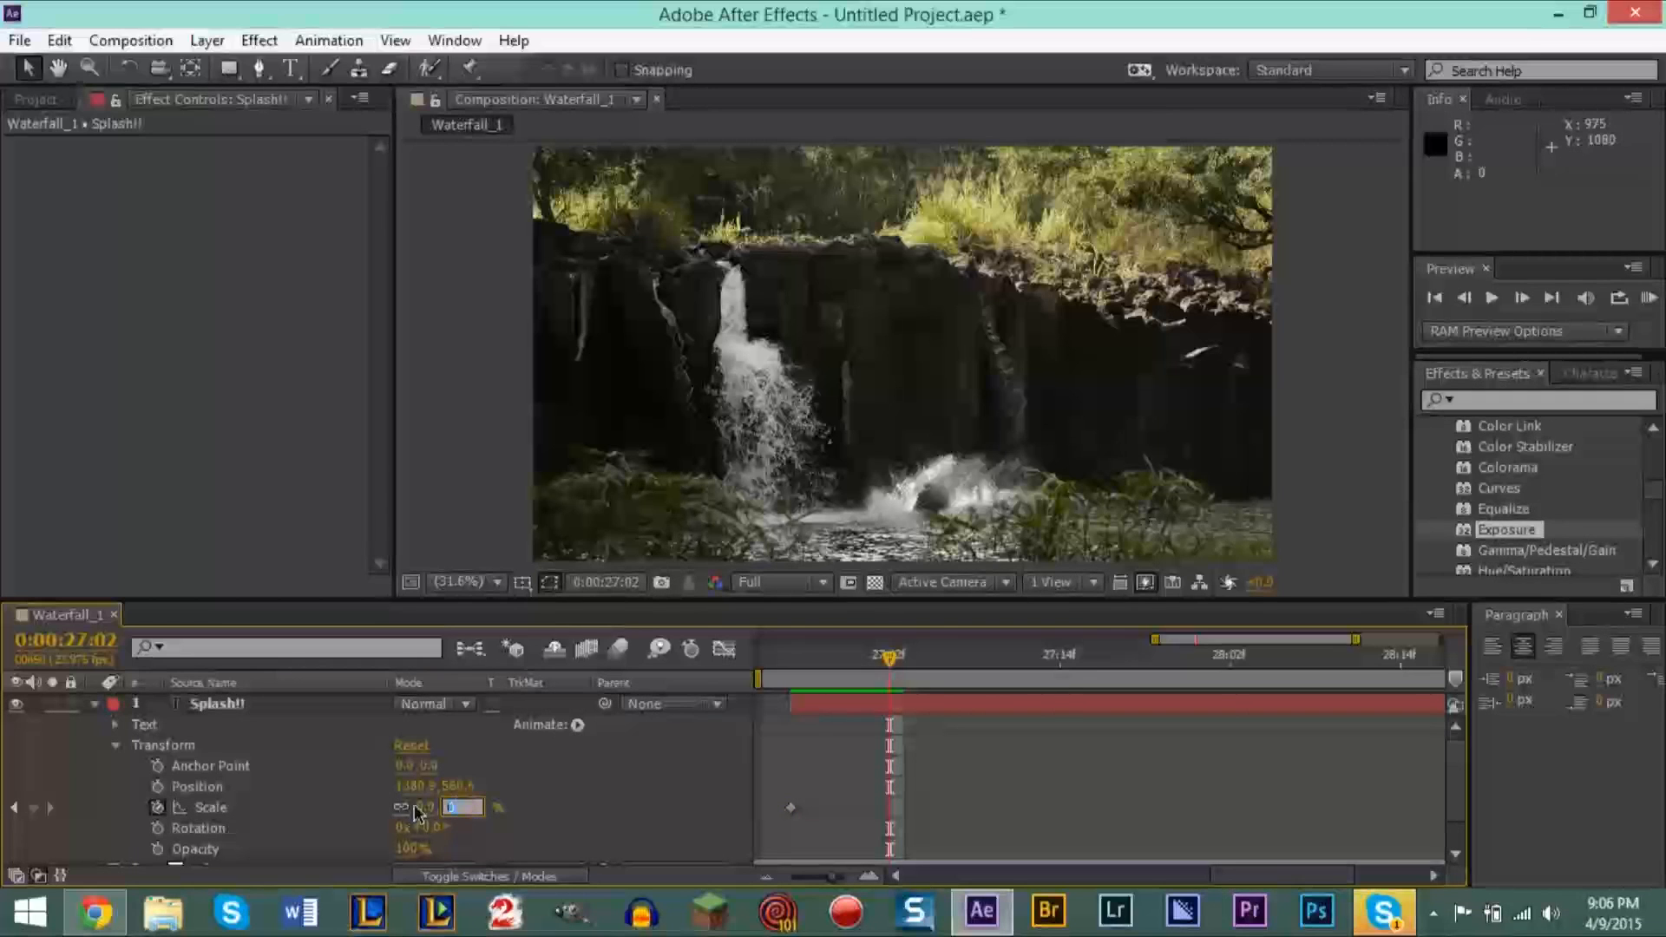
{"action": "type", "text": "100"}
{"action": "key", "text": "Return"}
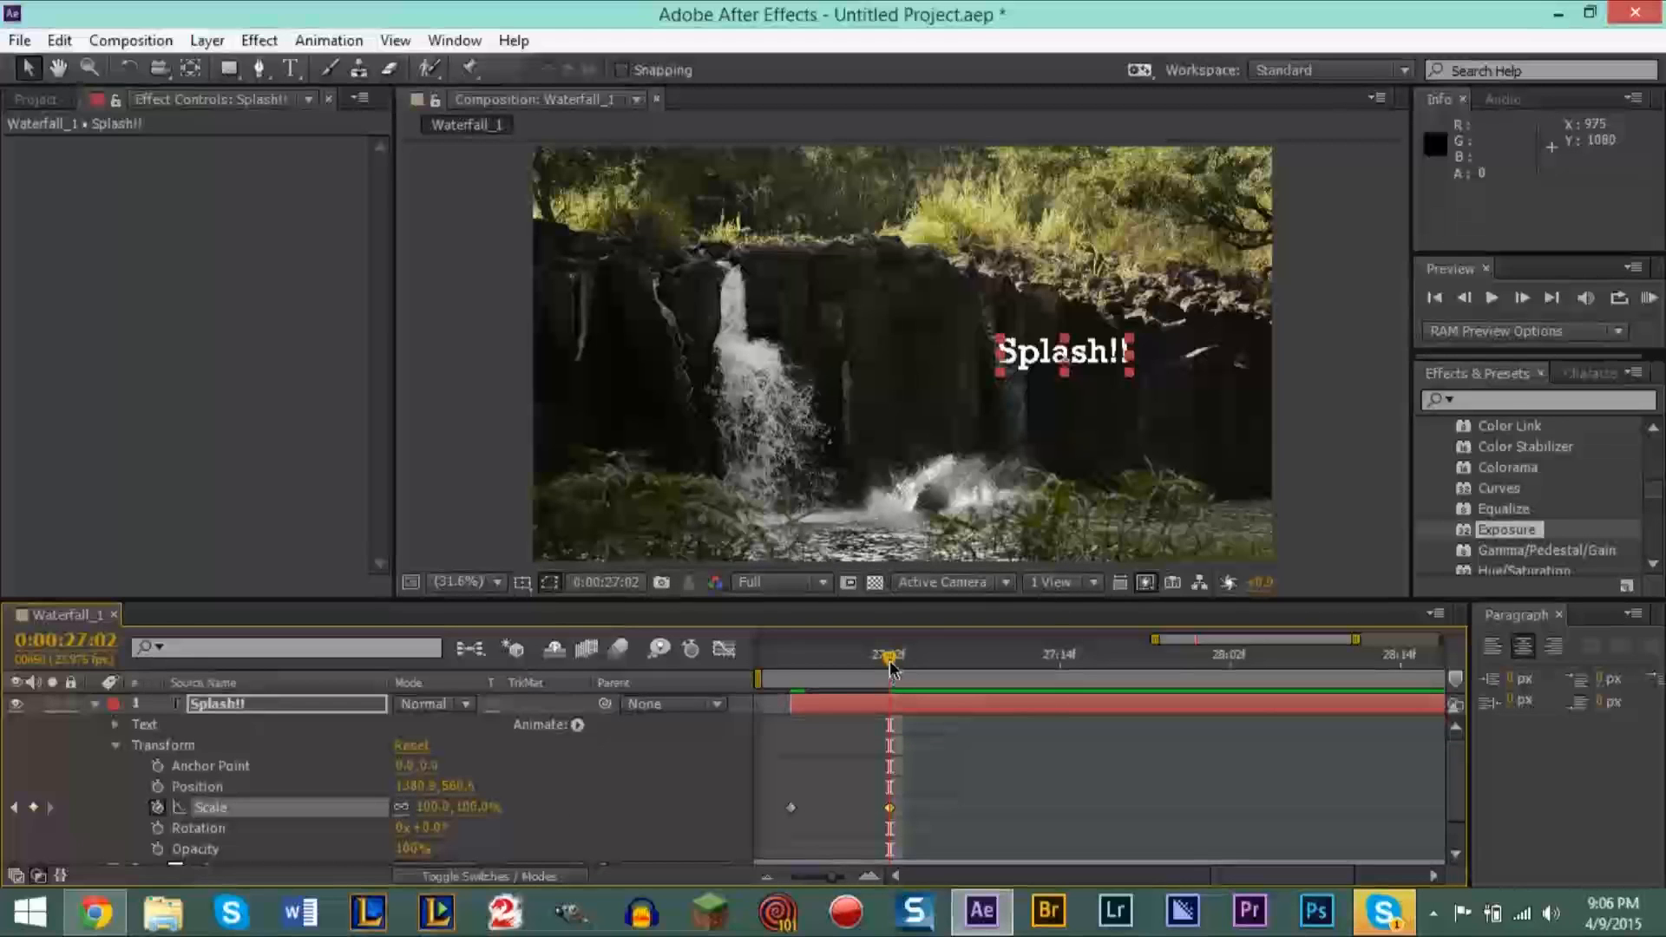
Step: Scrub around 0:00:27:02 to check how the Splash!! text scales up
{"action": "mouse_move", "coordinate": [887, 666]}
{"action": "left_mouse_down"}
{"action": "mouse_move", "coordinate": [796, 670]}
{"action": "mouse_move", "coordinate": [891, 668]}
{"action": "left_mouse_up"}
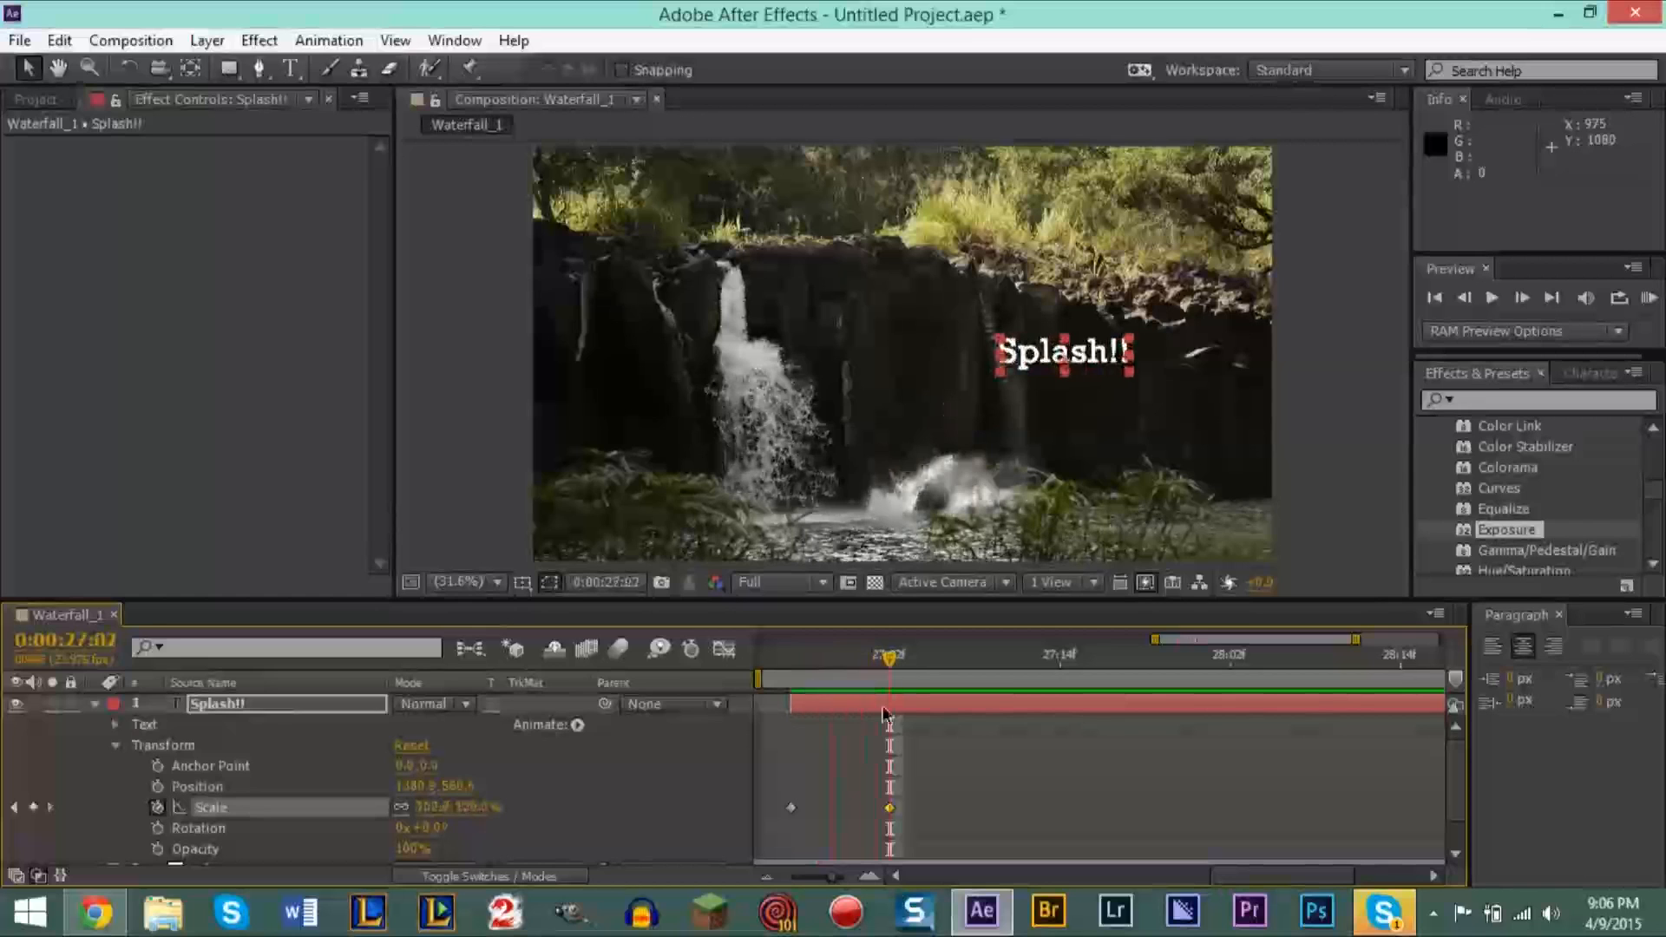
{"action": "left_click", "coordinate": [1135, 447]}
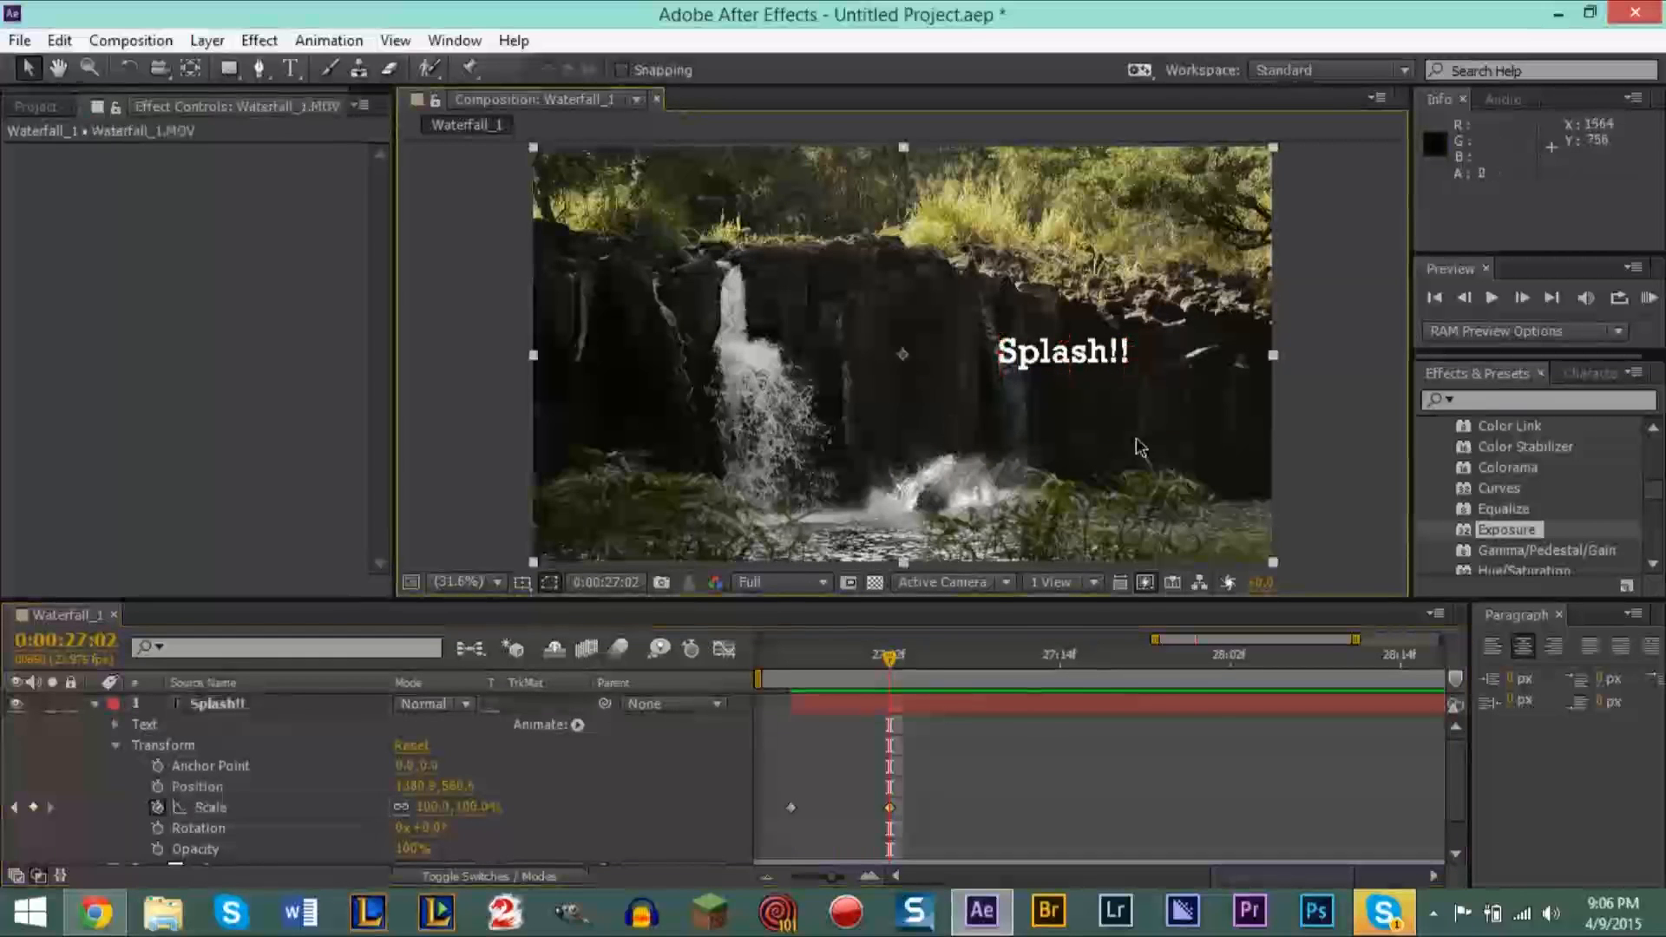
{"action": "mouse_move", "coordinate": [891, 668]}
{"action": "left_mouse_down"}
{"action": "mouse_move", "coordinate": [791, 668]}
{"action": "mouse_move", "coordinate": [881, 673]}
{"action": "left_mouse_up"}
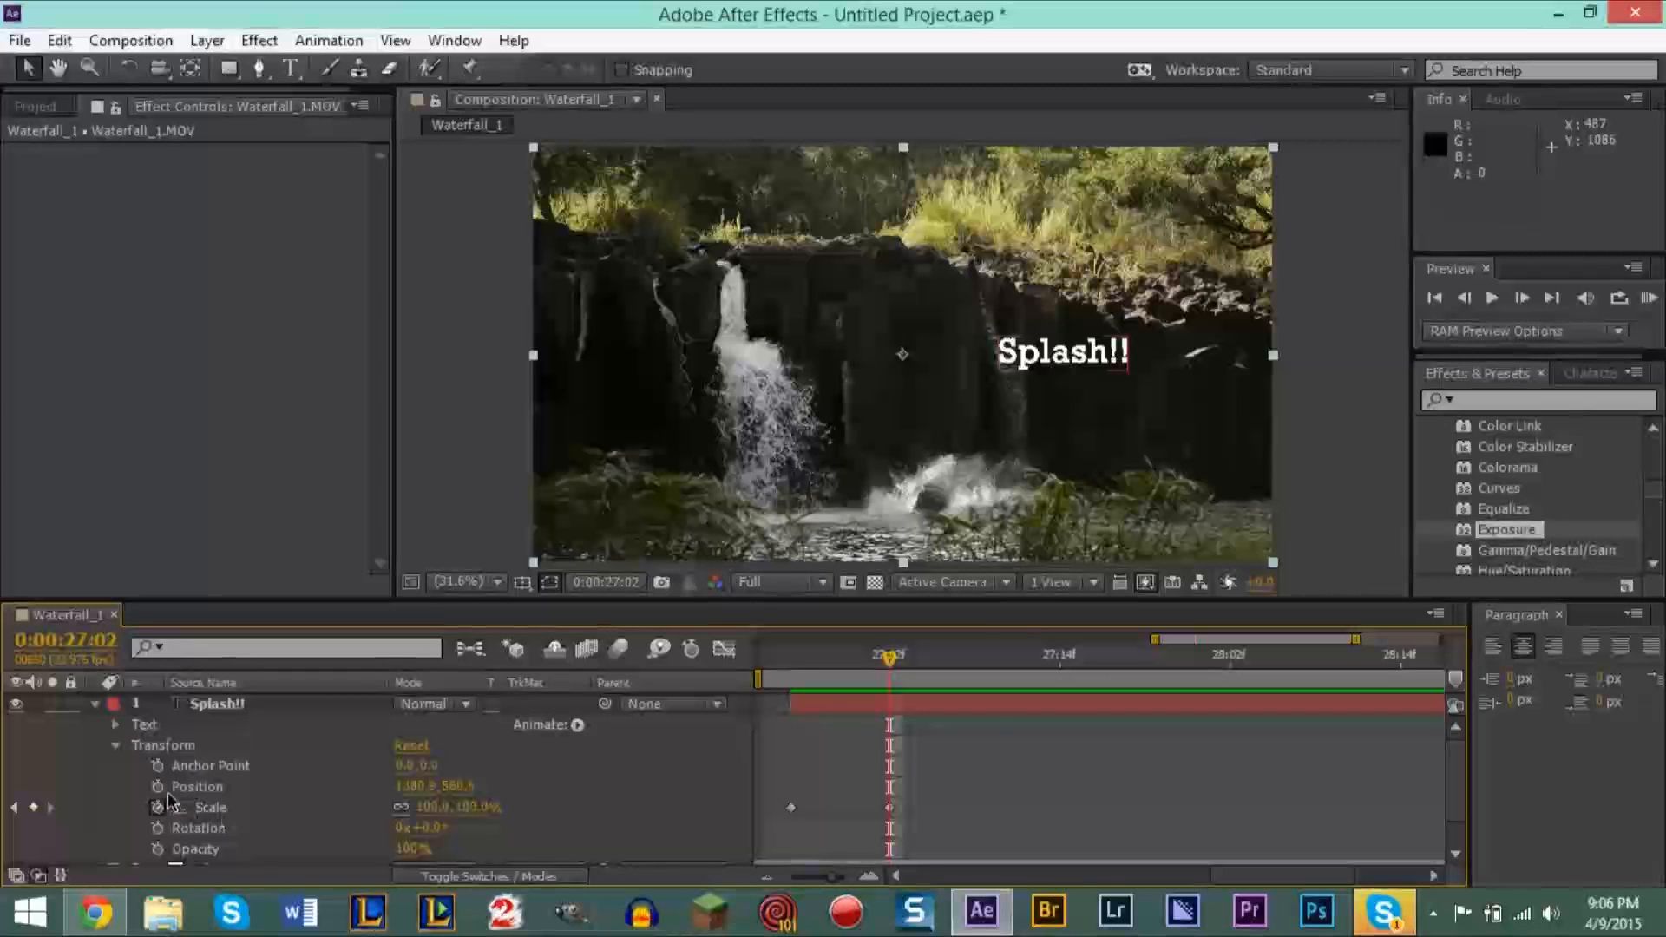
{"action": "left_click_drag", "start_coordinate": [897, 668], "coordinate": [799, 670]}
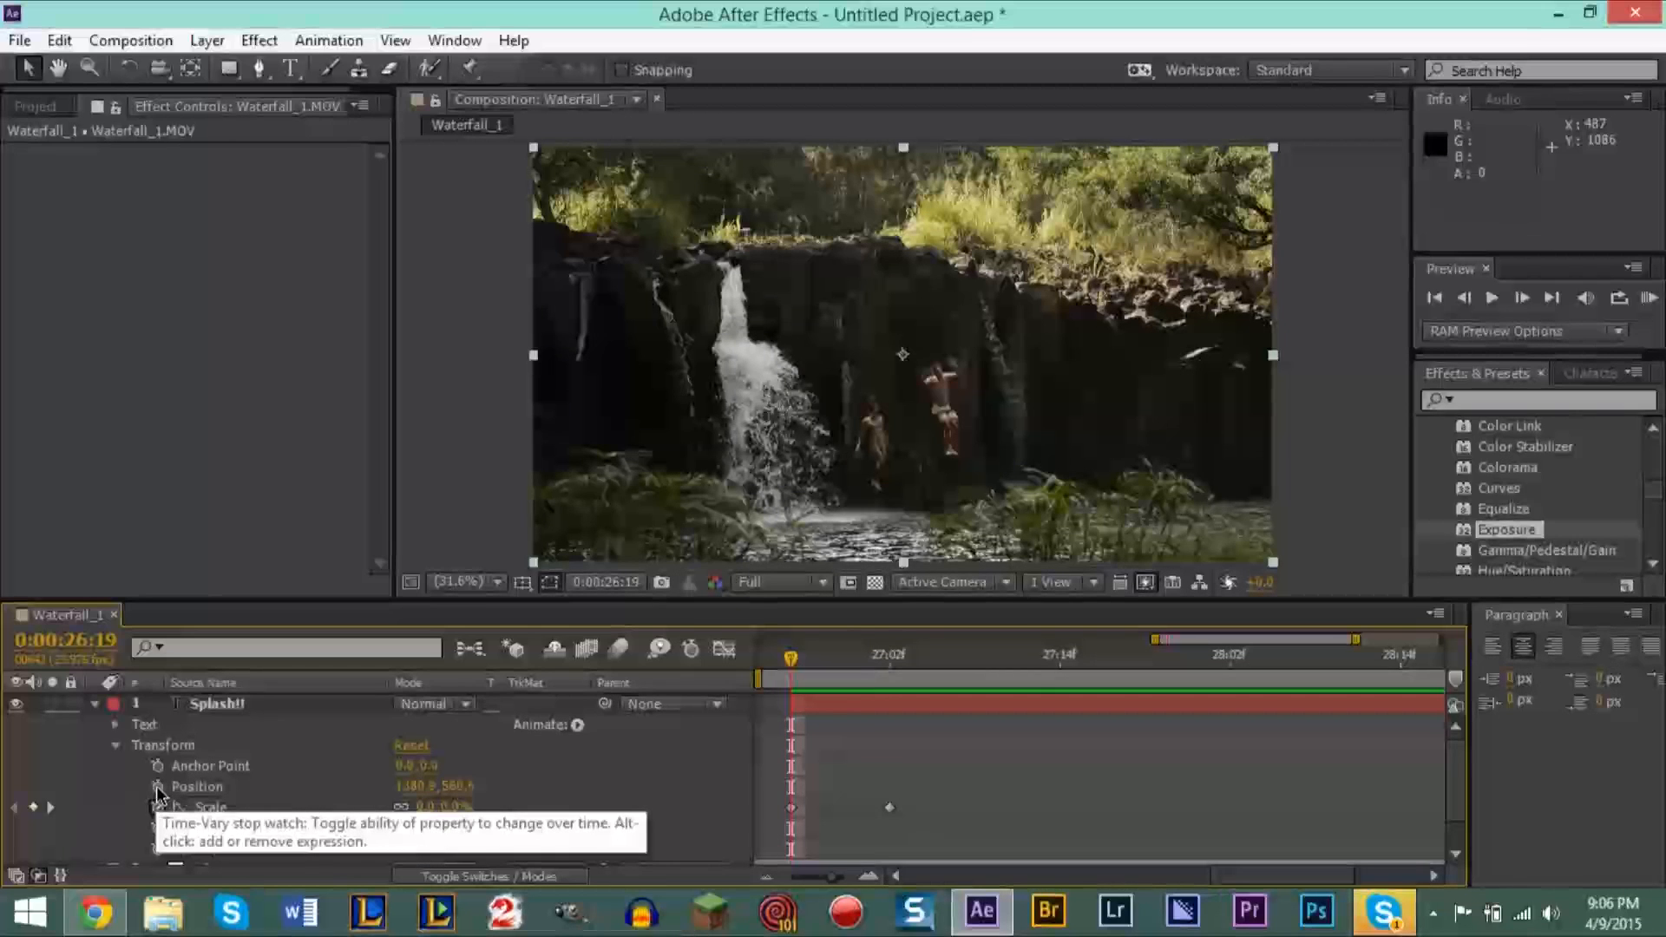
{"action": "left_click", "coordinate": [158, 787]}
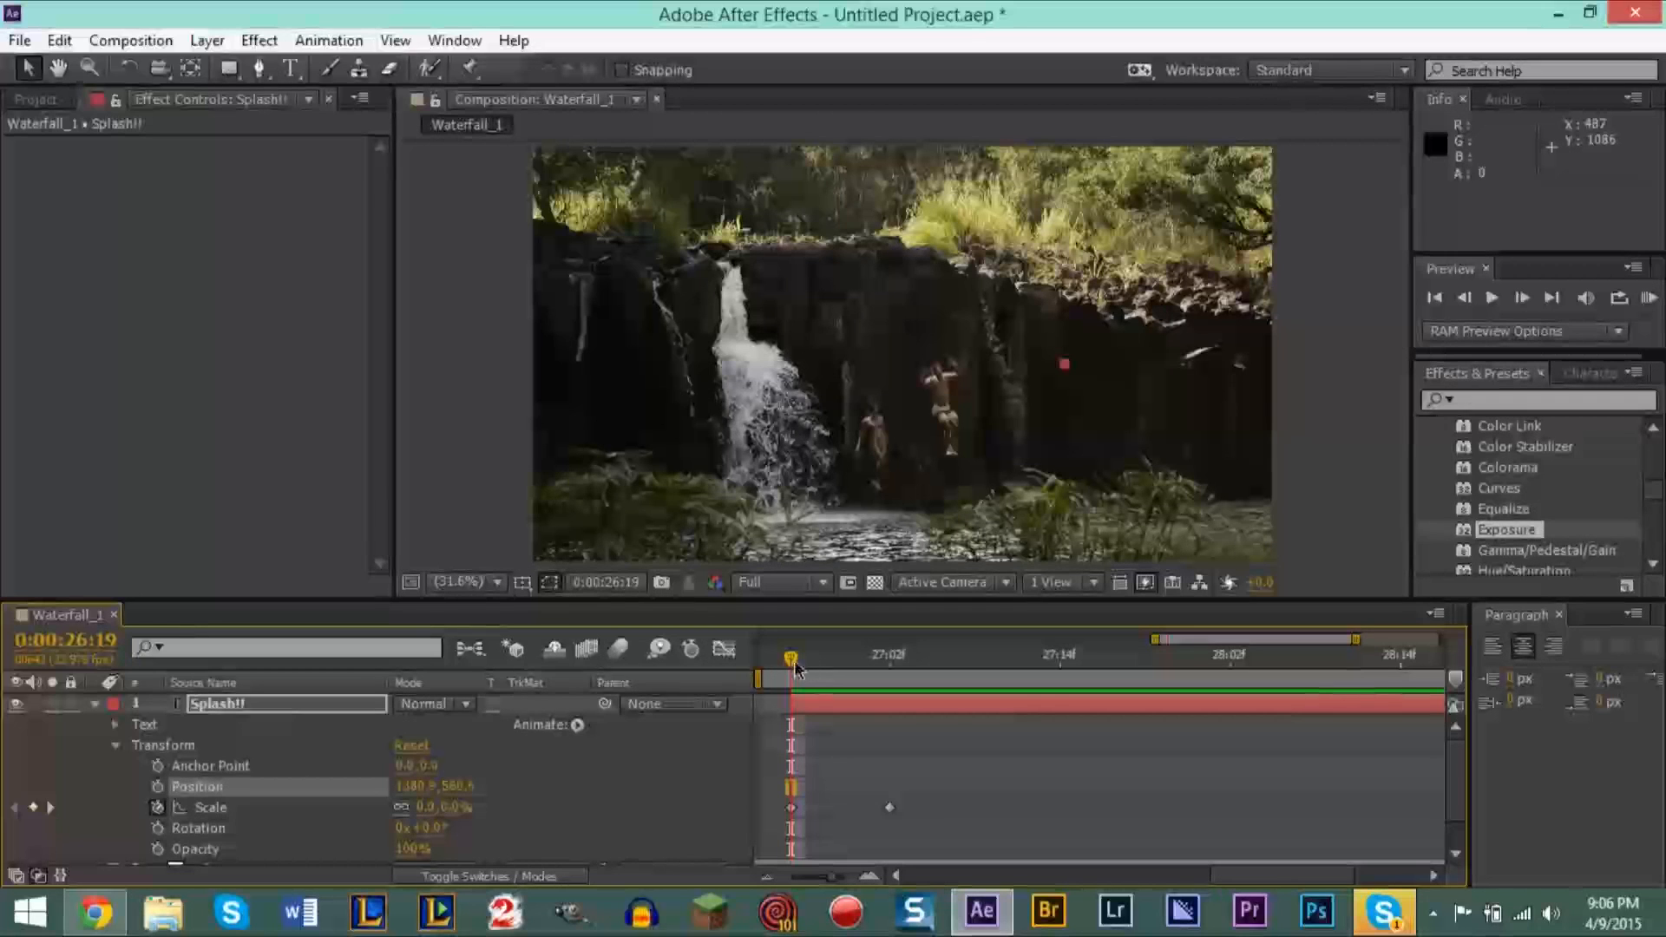
{"action": "left_click", "coordinate": [157, 787]}
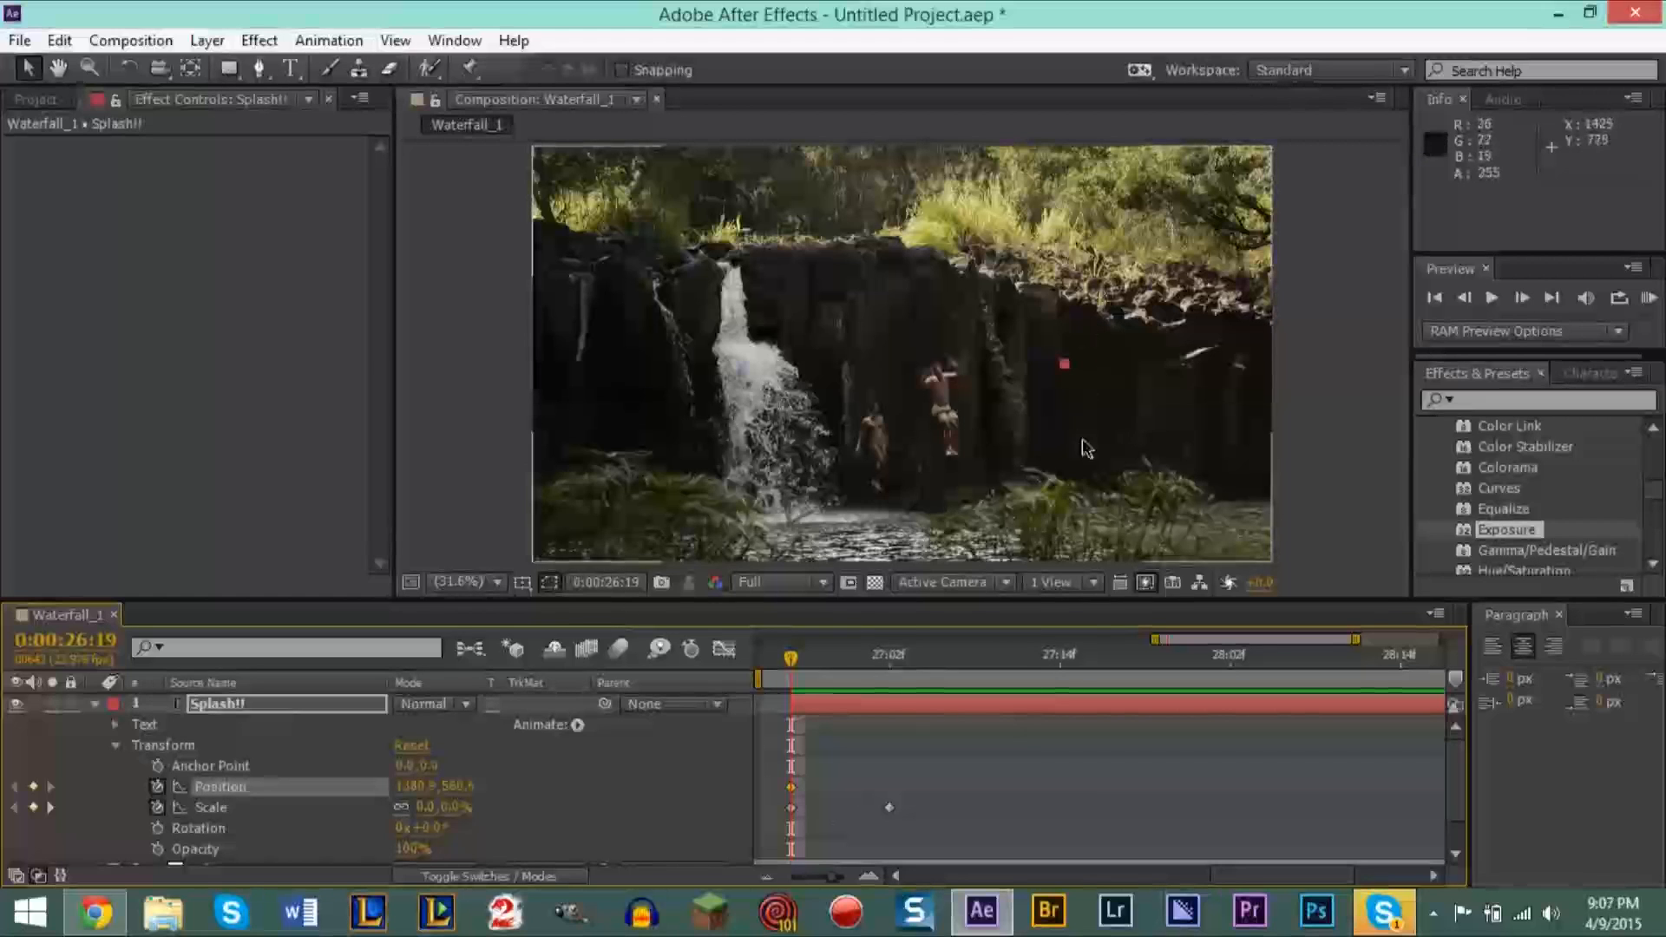
{"action": "key", "text": "ctrl+z"}
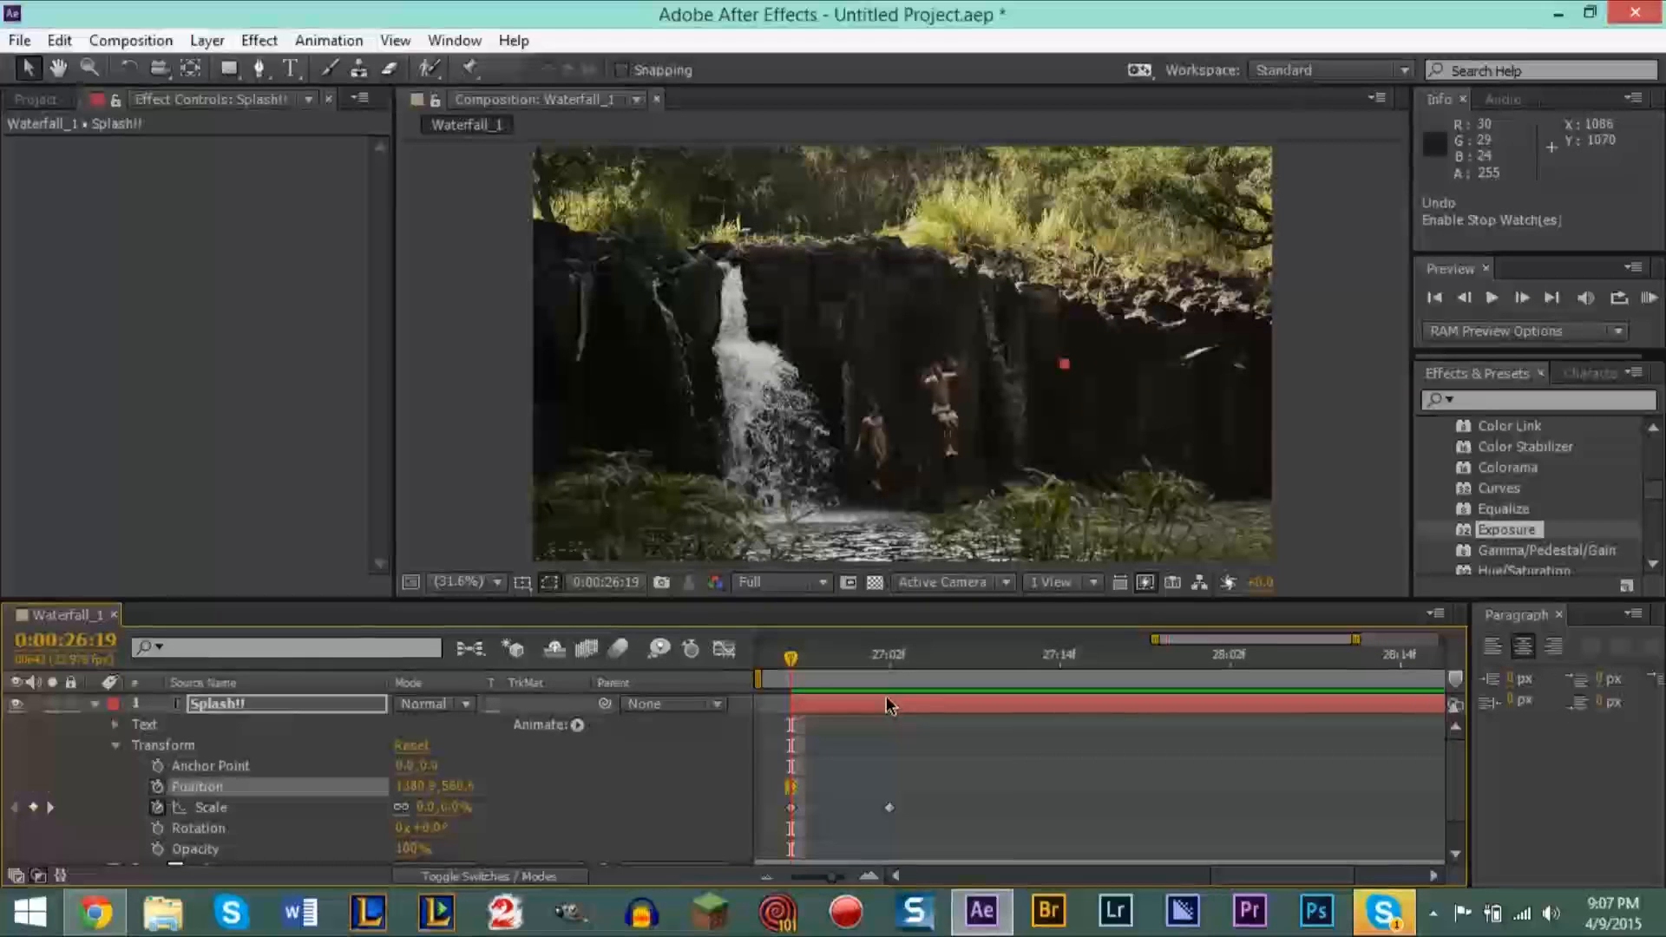
Step: Lower the Splash!! text to position 1380.9, 809.6, just above the water, and set a Position keyframe at 0:00:26:19
{"action": "left_click_drag", "start_coordinate": [789, 666], "coordinate": [886, 669]}
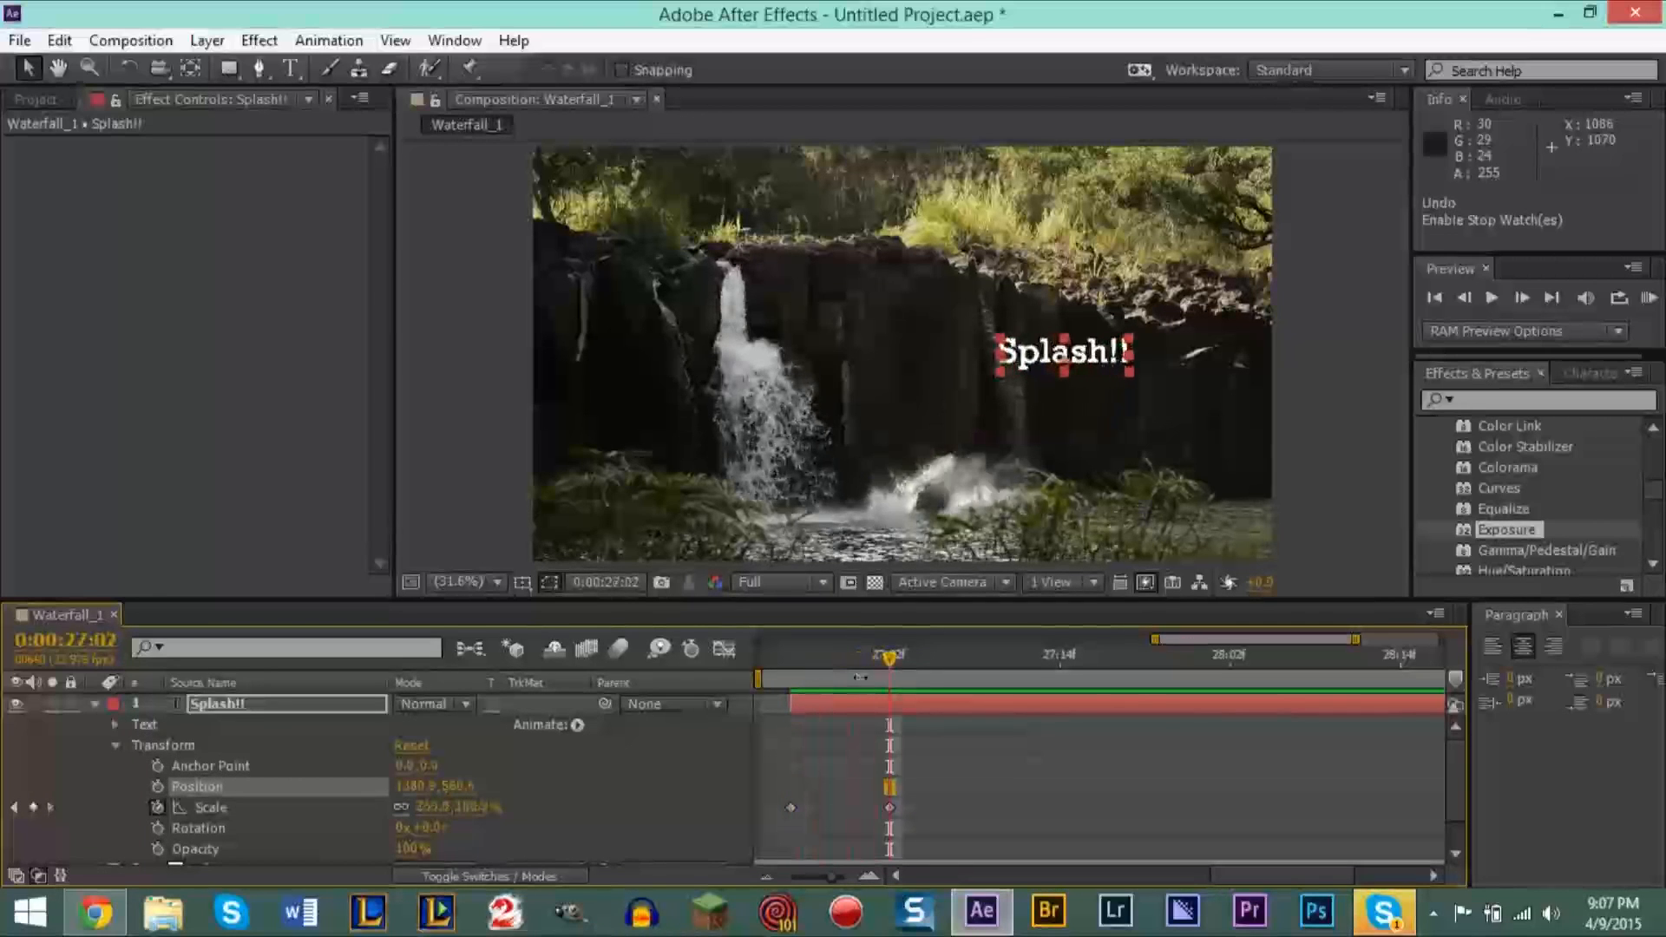
{"action": "left_click", "coordinate": [1090, 362]}
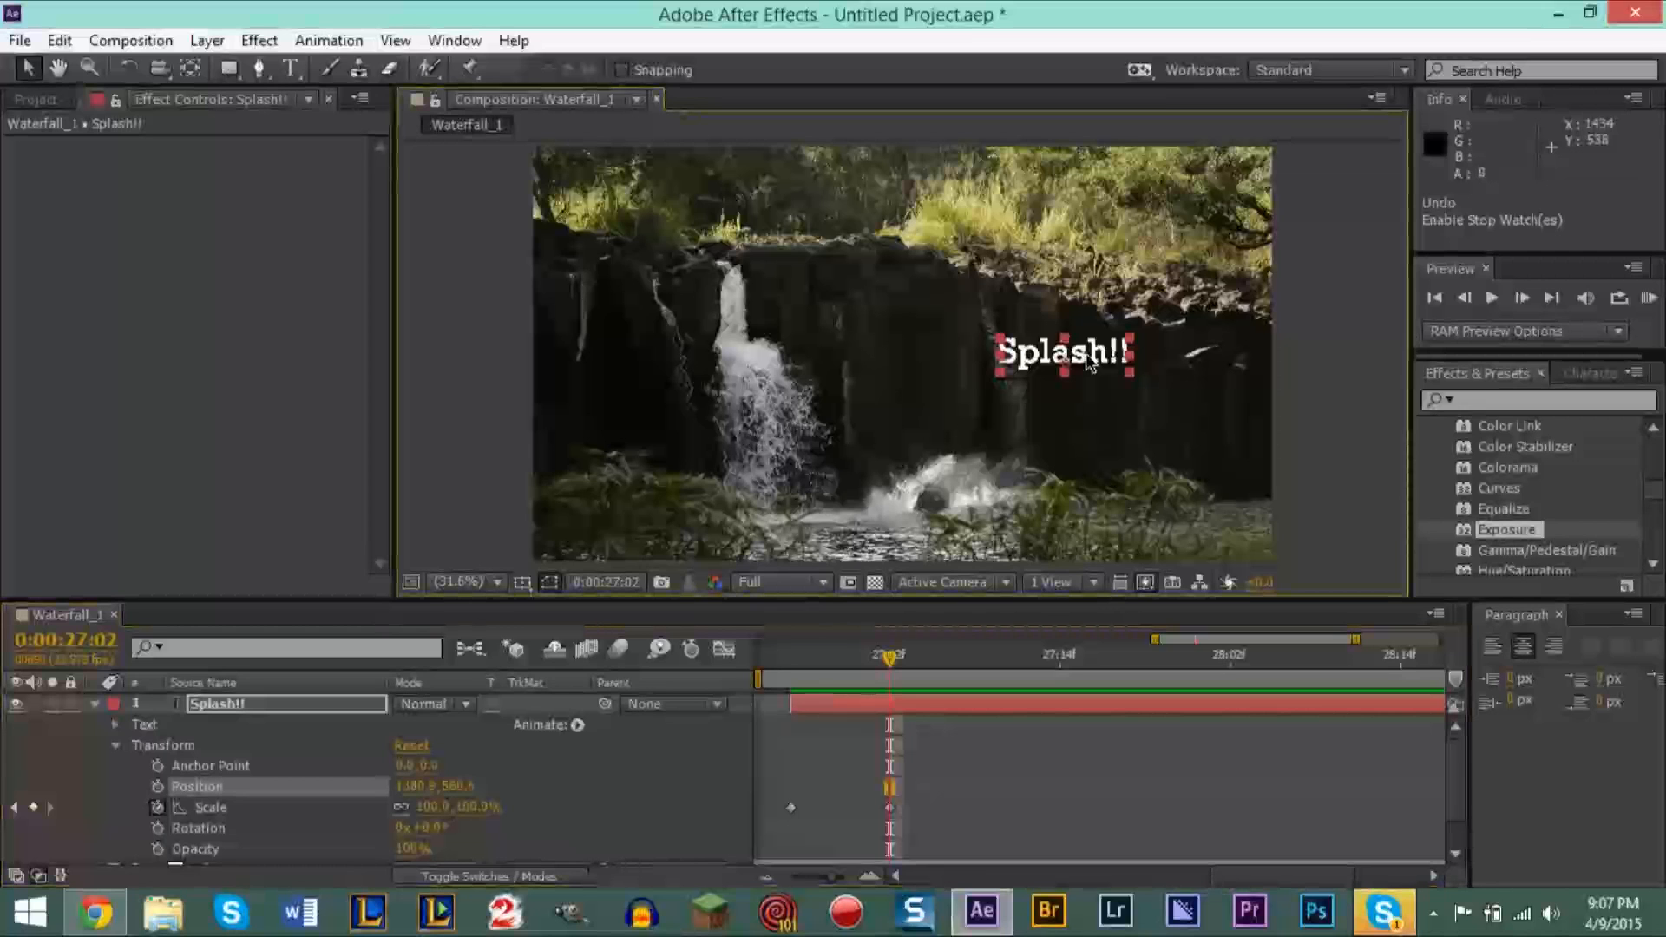
{"action": "key", "text": "Down"}
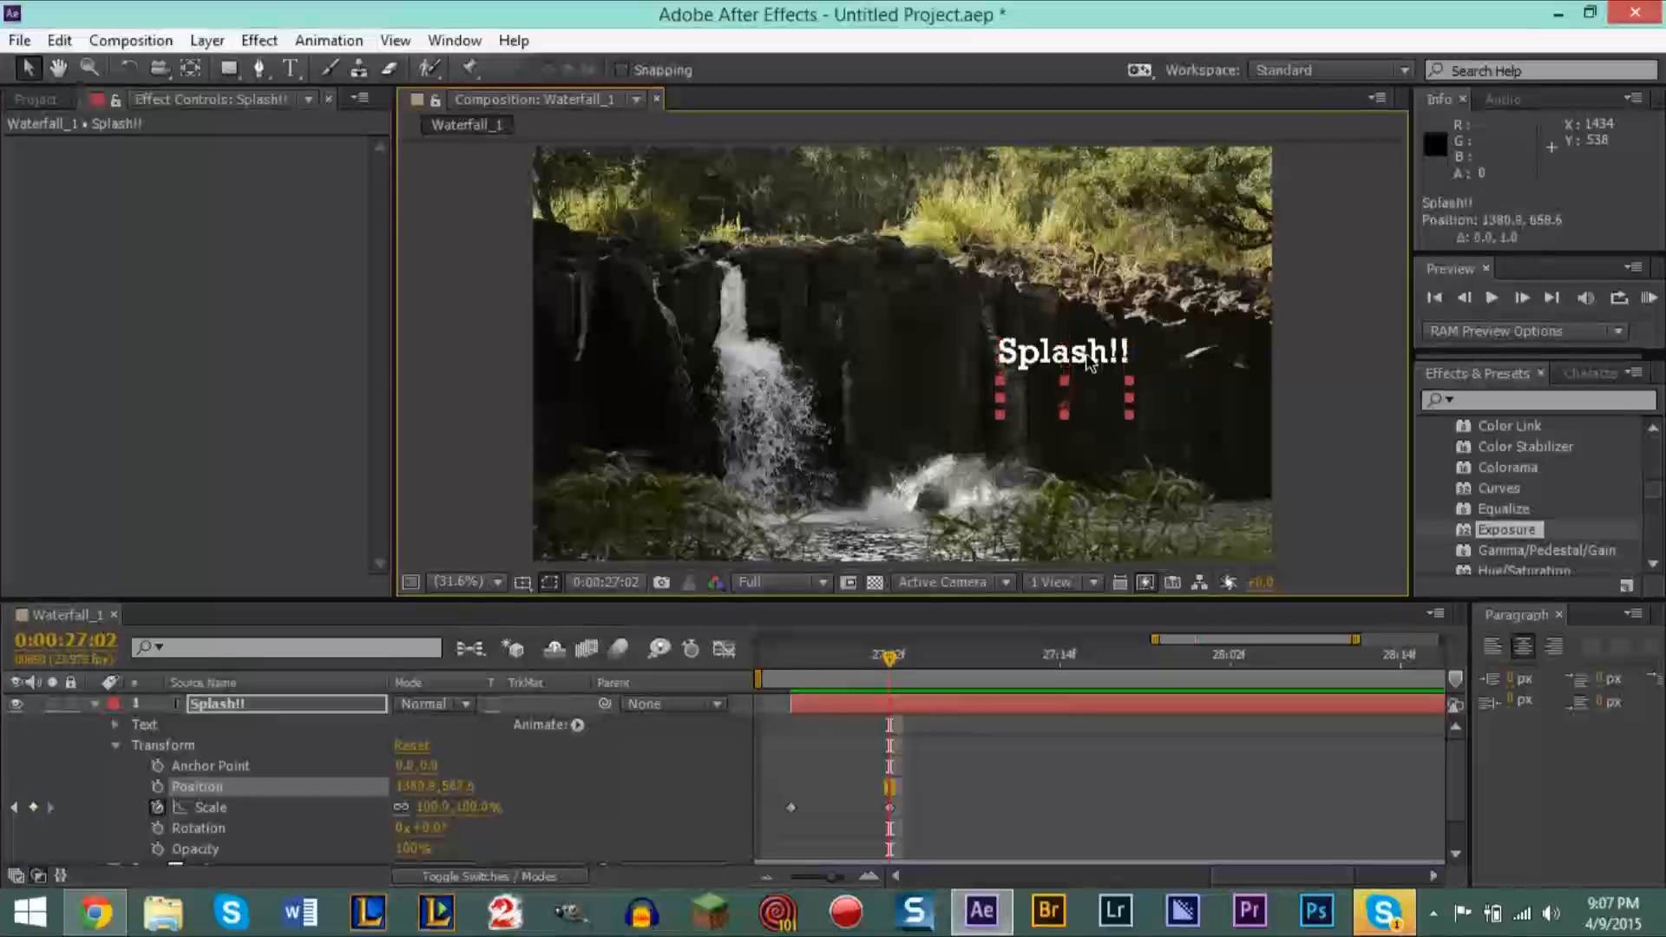
{"action": "key", "text": "Down"}
{"action": "key", "text": "Down"}
{"action": "key", "text": "Down"}
{"action": "key", "text": "Down"}
{"action": "key", "text": "Down"}
{"action": "key", "text": "Down"}
{"action": "key", "text": "Down"}
{"action": "key", "text": "Down"}
{"action": "key", "text": "Down"}
{"action": "key", "text": "Down"}
{"action": "key", "text": "Down"}
{"action": "key", "text": "Down"}
{"action": "key", "text": "Down"}
{"action": "key", "text": "Down"}
{"action": "key", "text": "Down"}
{"action": "key", "text": "Down"}
{"action": "key", "text": "Down"}
{"action": "key", "text": "Down"}
{"action": "key", "text": "Down"}
{"action": "key", "text": "Down"}
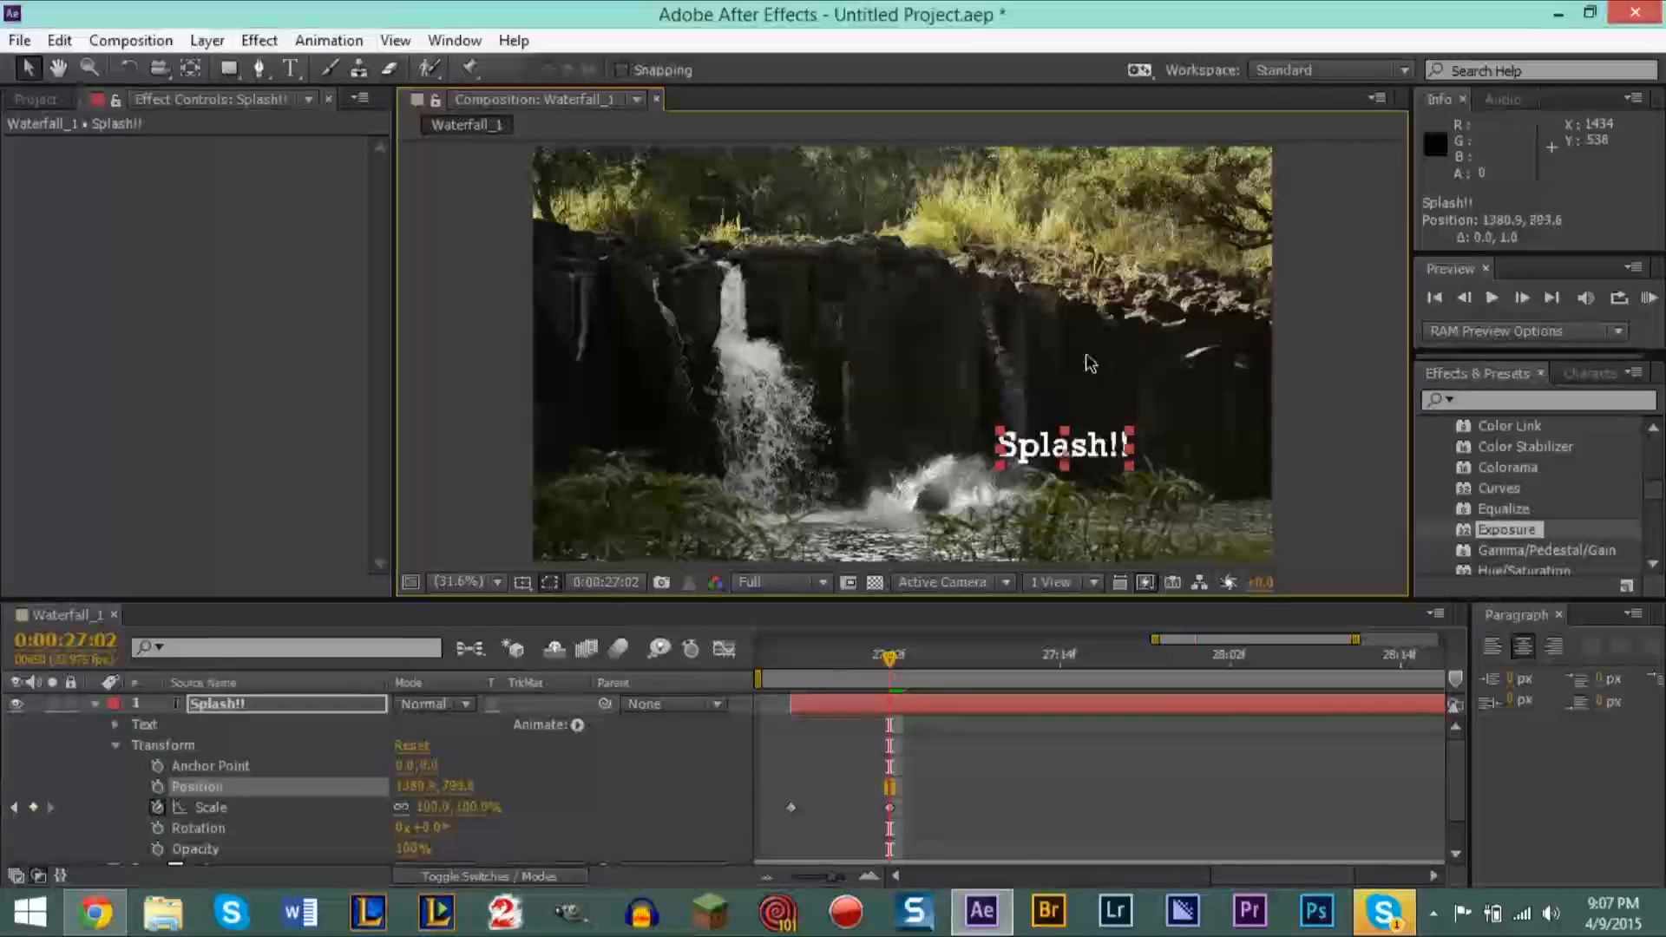
{"action": "key", "text": "Down"}
{"action": "key", "text": "Down"}
{"action": "key", "text": "Down"}
{"action": "key", "text": "Down"}
{"action": "key", "text": "Down"}
{"action": "key", "text": "Down"}
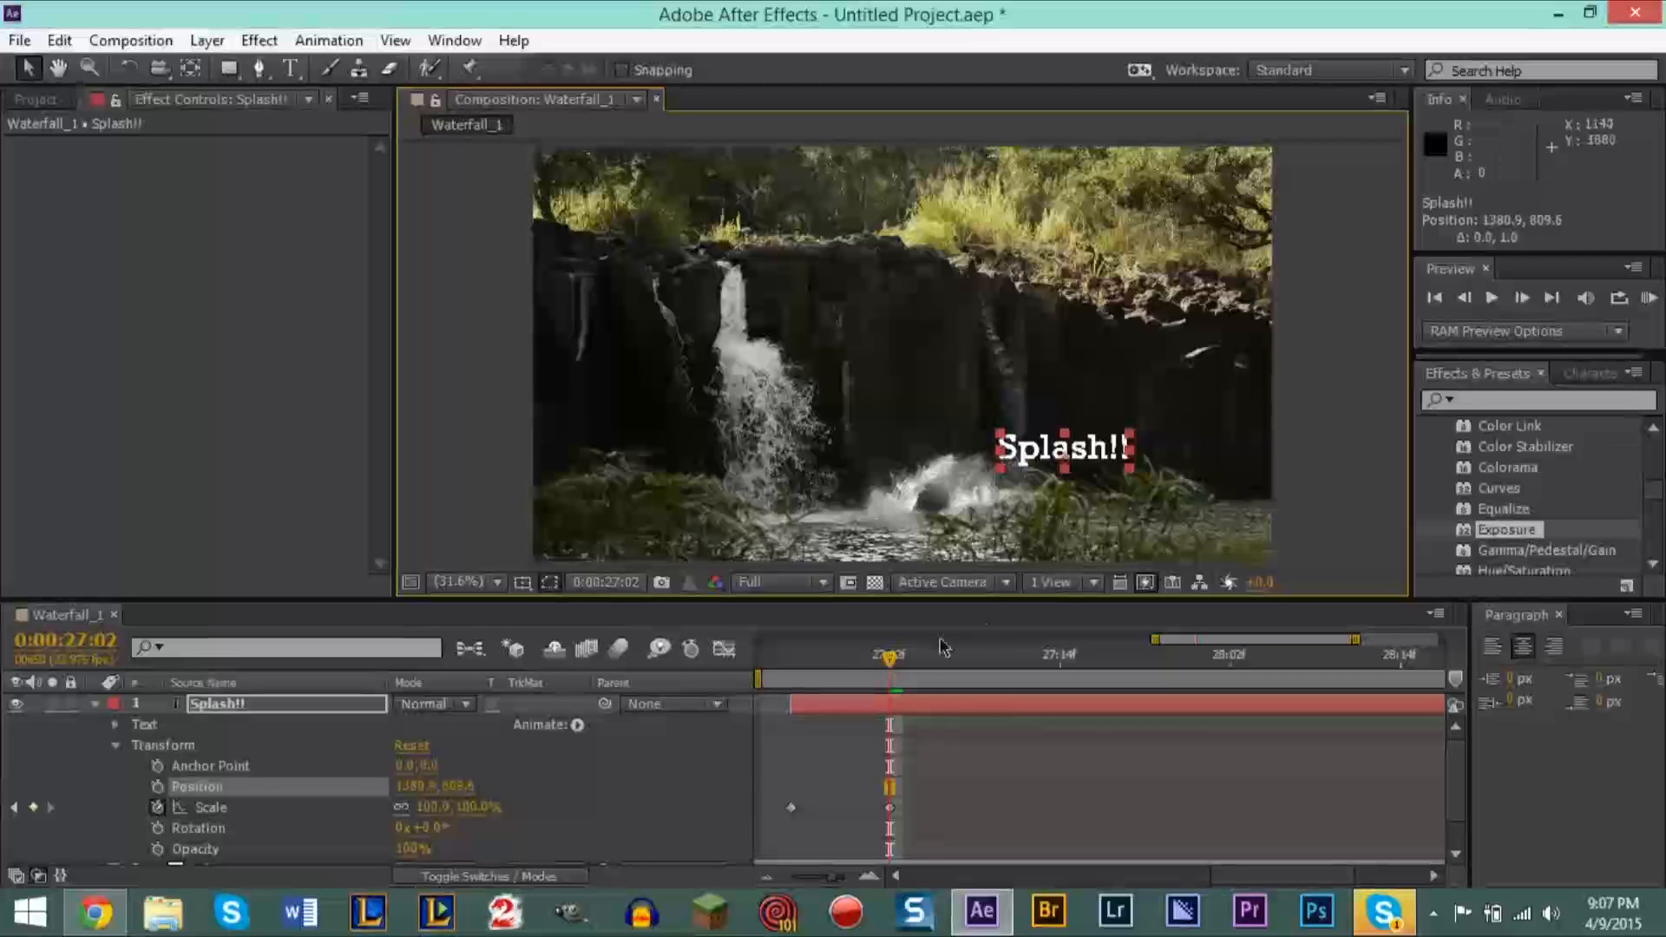
{"action": "left_click_drag", "start_coordinate": [887, 660], "coordinate": [791, 666]}
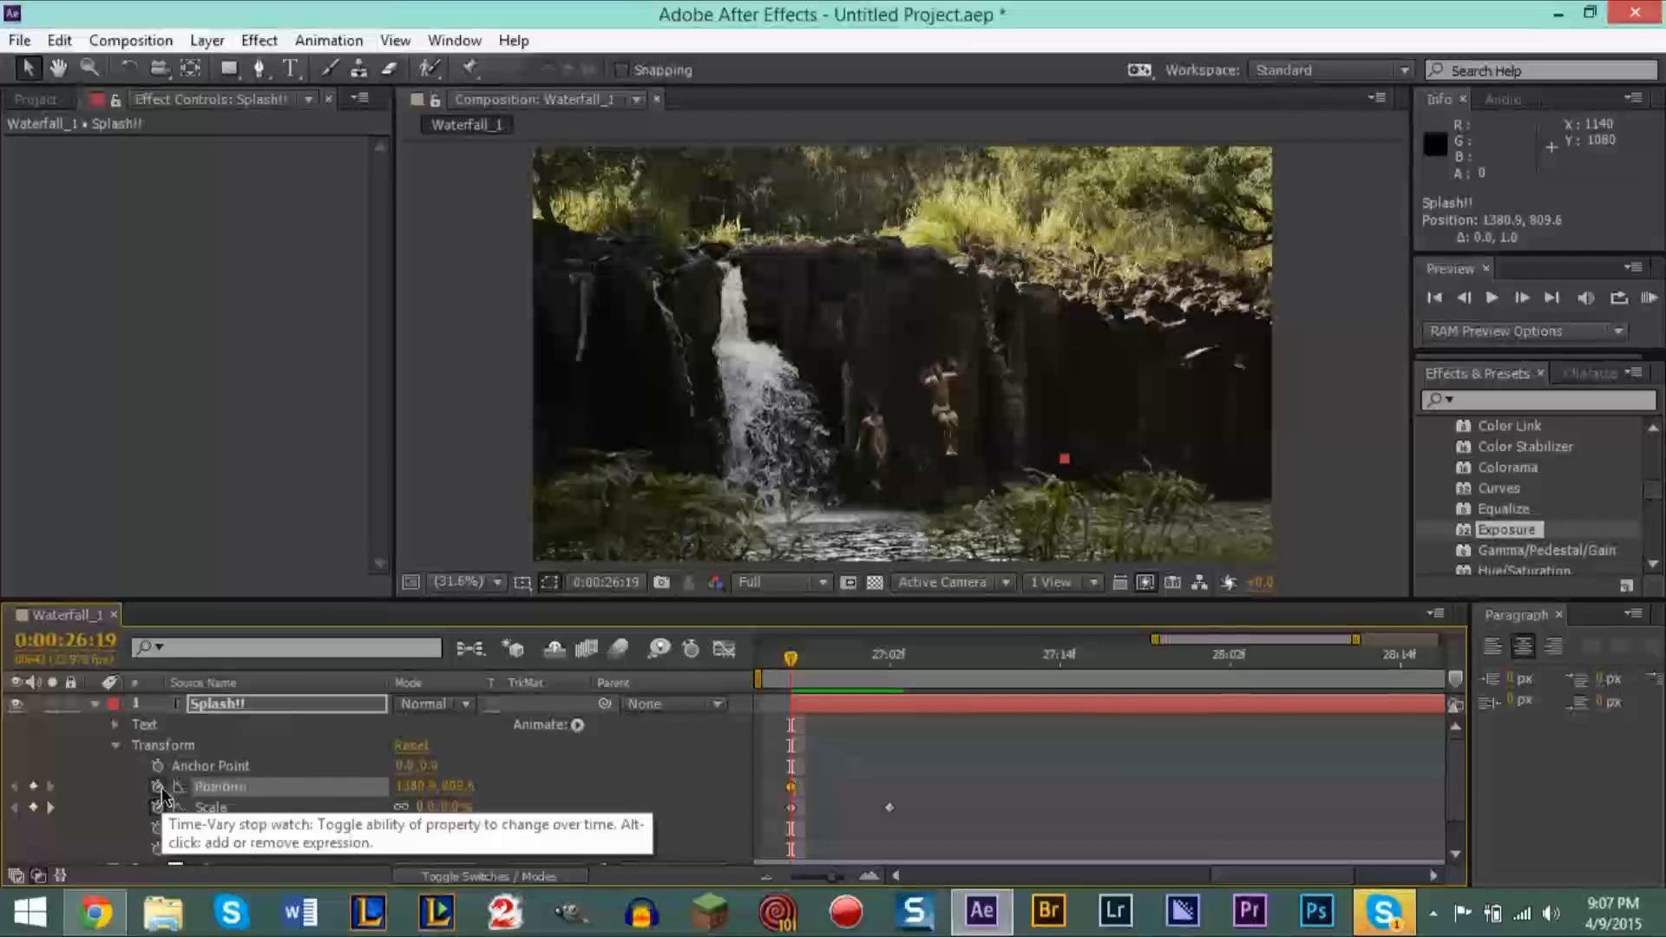
{"action": "left_click", "coordinate": [158, 787]}
Step: Raise the Splash!! text vertically to position 1380.9, 656.6 at 0:00:27:03 as its second Position keyframe
{"action": "left_click_drag", "start_coordinate": [790, 660], "coordinate": [889, 674]}
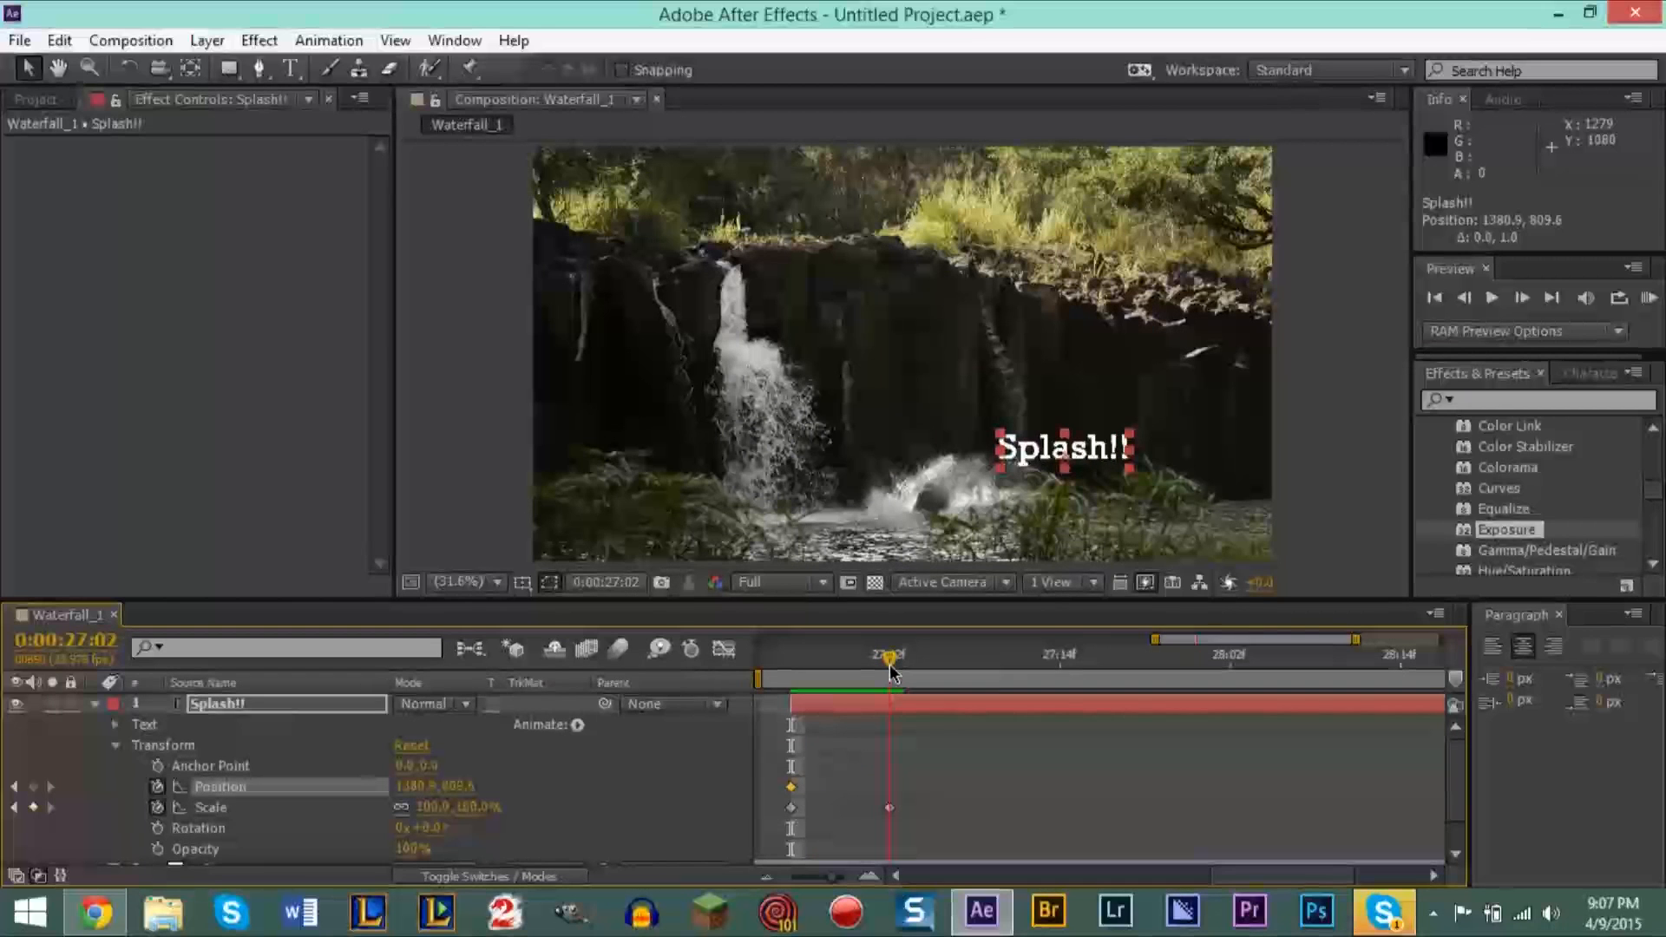
{"action": "left_click_drag", "start_coordinate": [889, 674], "coordinate": [914, 664]}
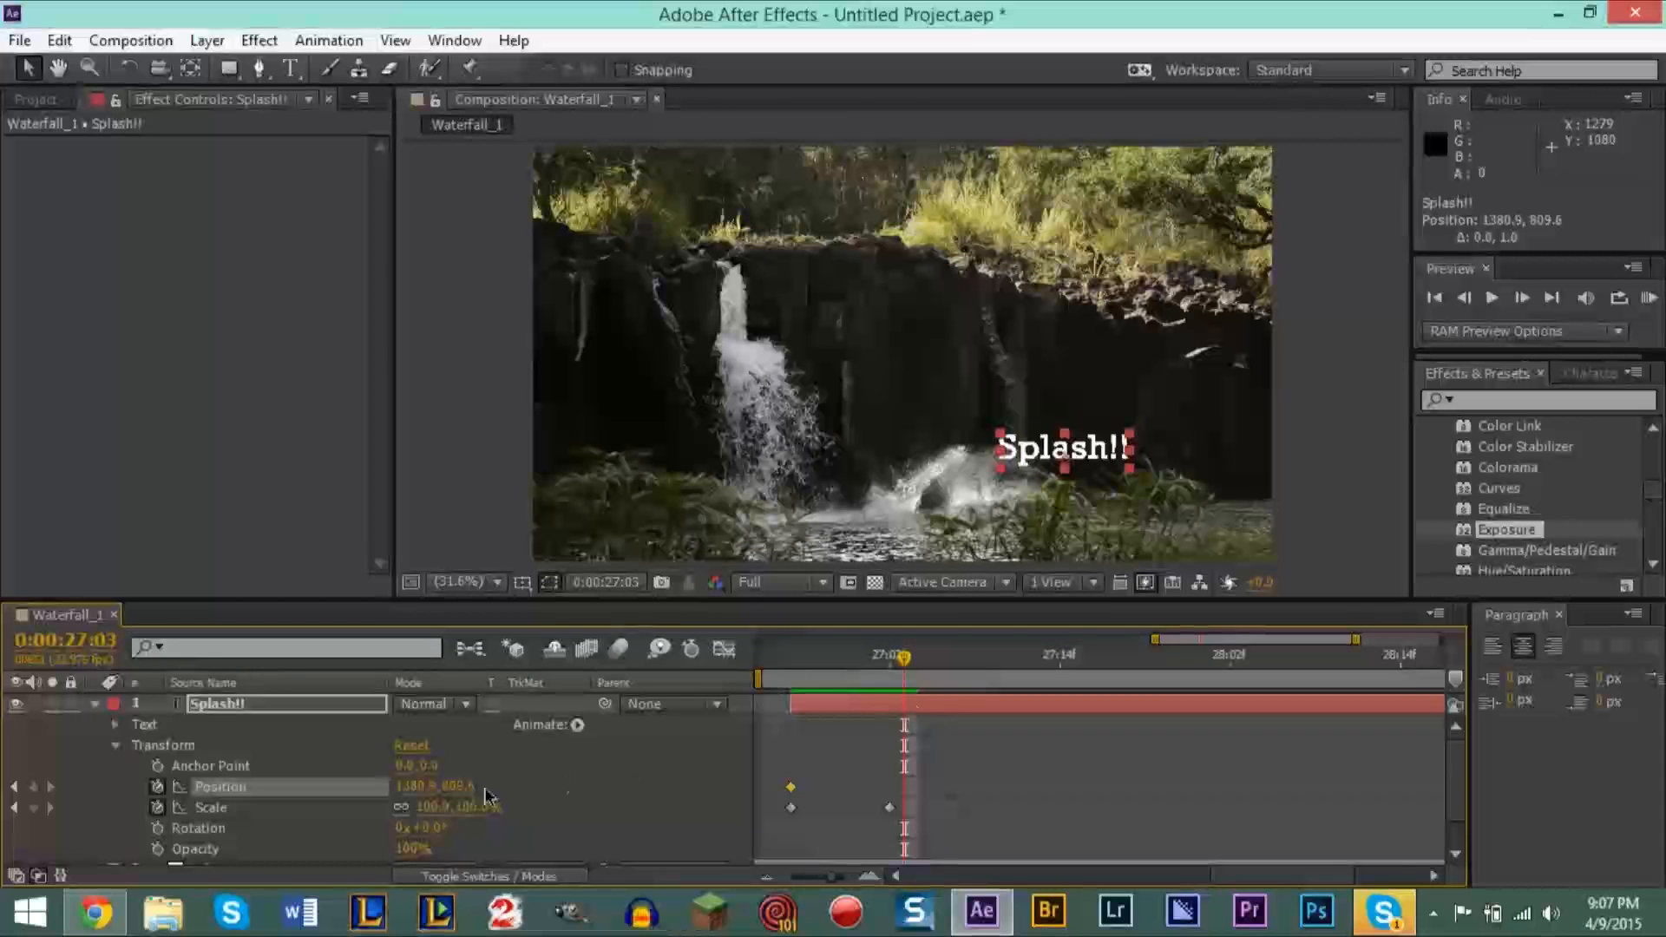
{"action": "left_click", "coordinate": [1100, 466]}
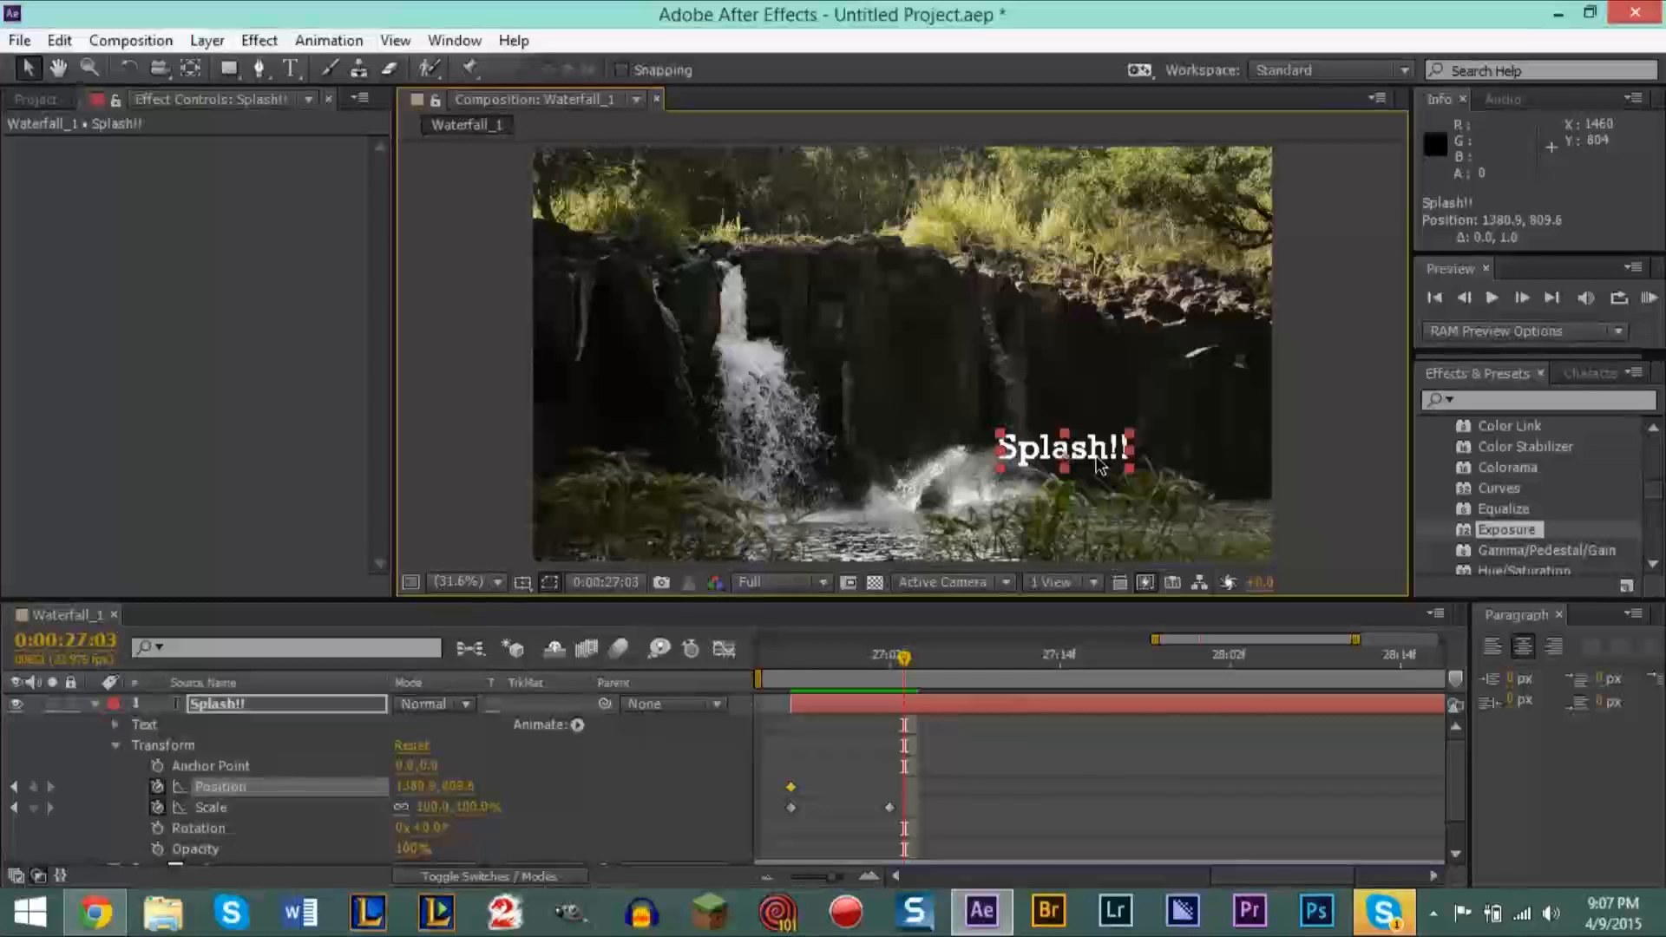
{"action": "key", "text": "Up"}
{"action": "key", "text": "Up"}
{"action": "key", "text": "Up"}
{"action": "key", "text": "Up"}
{"action": "key", "text": "Up"}
{"action": "key", "text": "Up"}
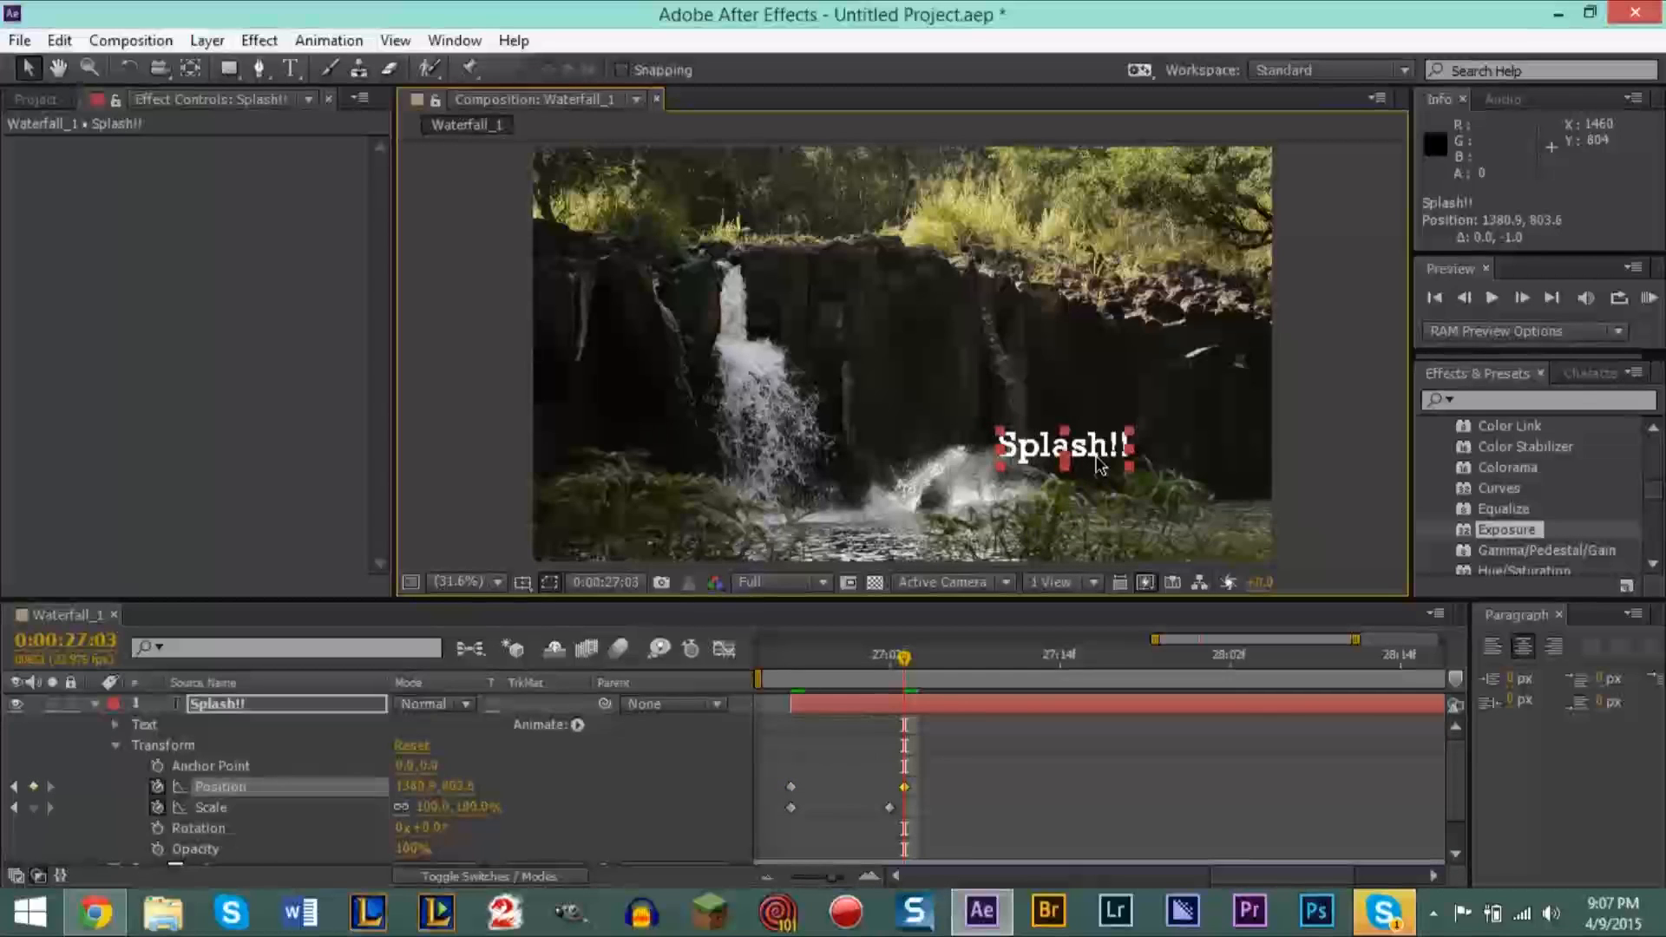
{"action": "key", "text": "Up"}
{"action": "key", "text": "Up"}
{"action": "key", "text": "Up"}
{"action": "key", "text": "Up"}
{"action": "key", "text": "Up"}
{"action": "key", "text": "Up"}
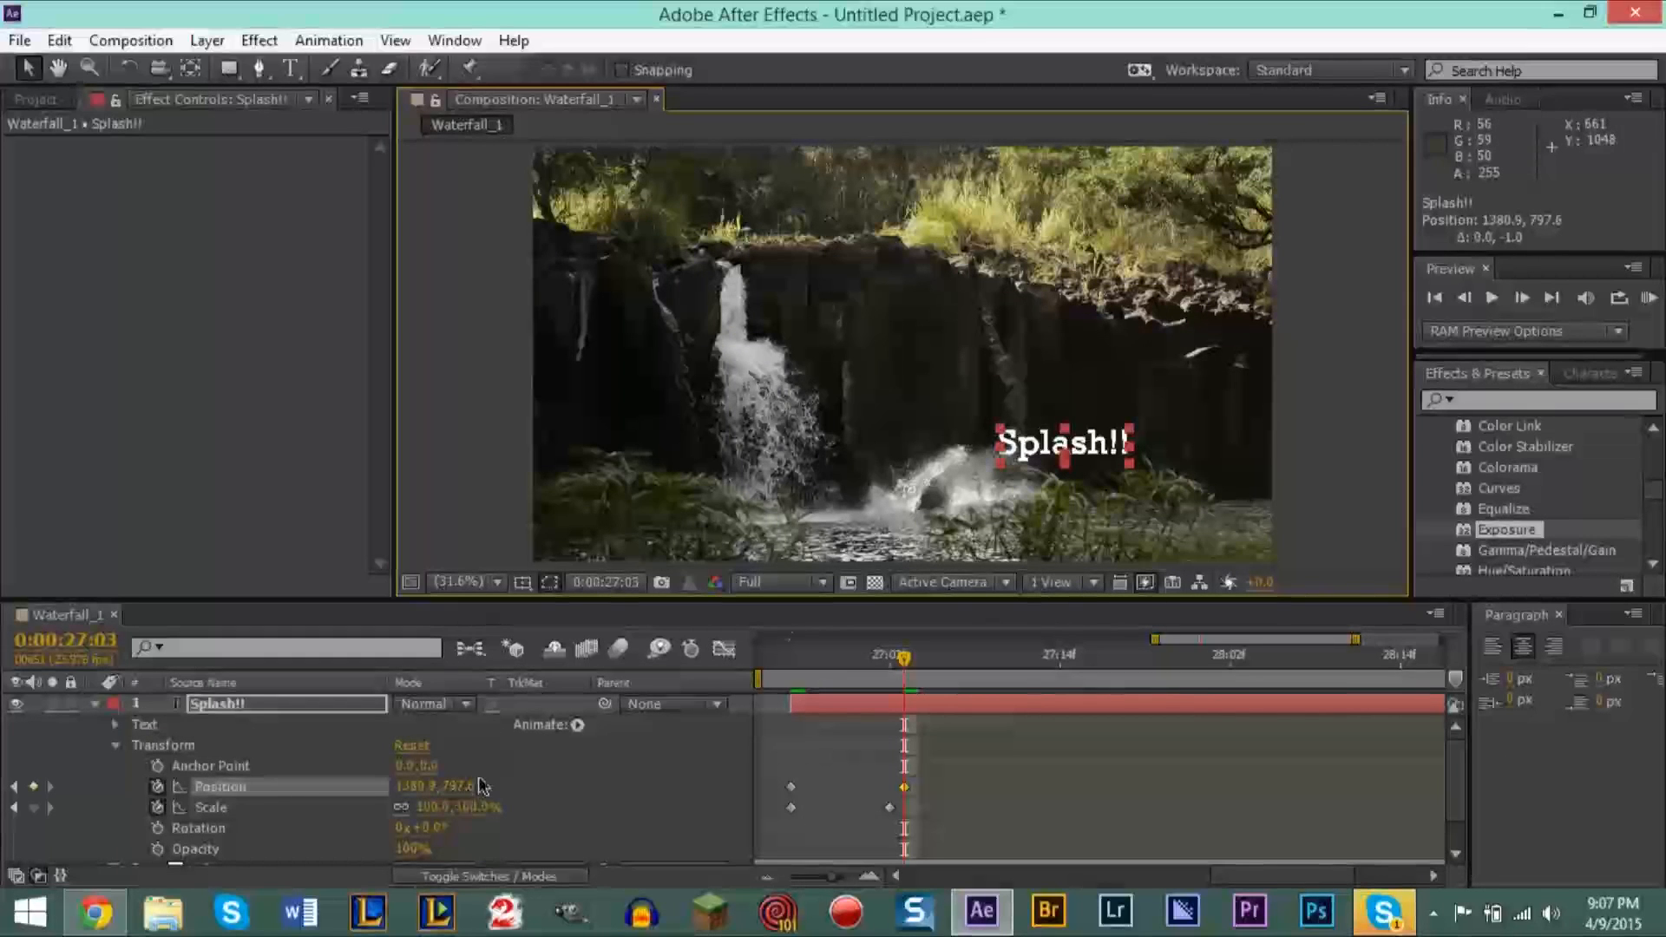
{"action": "left_click", "coordinate": [1093, 453]}
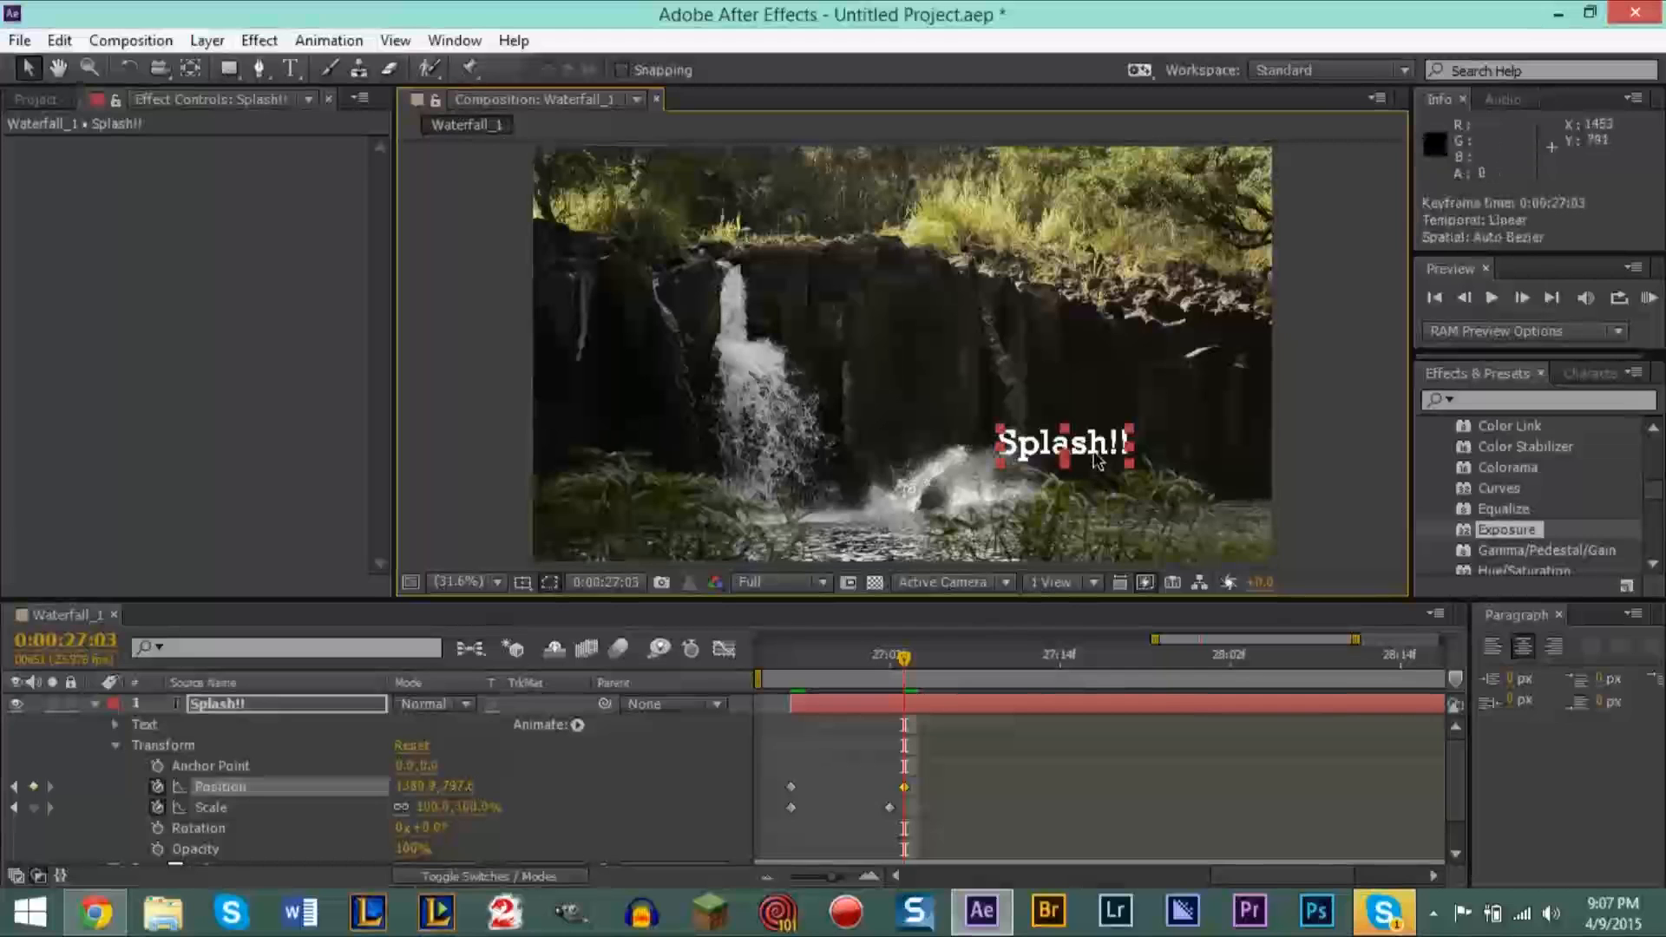
{"action": "key", "text": "Up"}
{"action": "key", "text": "Up"}
{"action": "key", "text": "Up"}
{"action": "key", "text": "Up"}
{"action": "key", "text": "Up"}
{"action": "key", "text": "Up"}
{"action": "key", "text": "Up"}
{"action": "key", "text": "Up"}
{"action": "key", "text": "Up"}
{"action": "key", "text": "Up"}
{"action": "key", "text": "Up"}
{"action": "key", "text": "Up"}
{"action": "key", "text": "Up"}
{"action": "key", "text": "Up"}
{"action": "key", "text": "Up"}
{"action": "key", "text": "Up"}
{"action": "key", "text": "Up"}
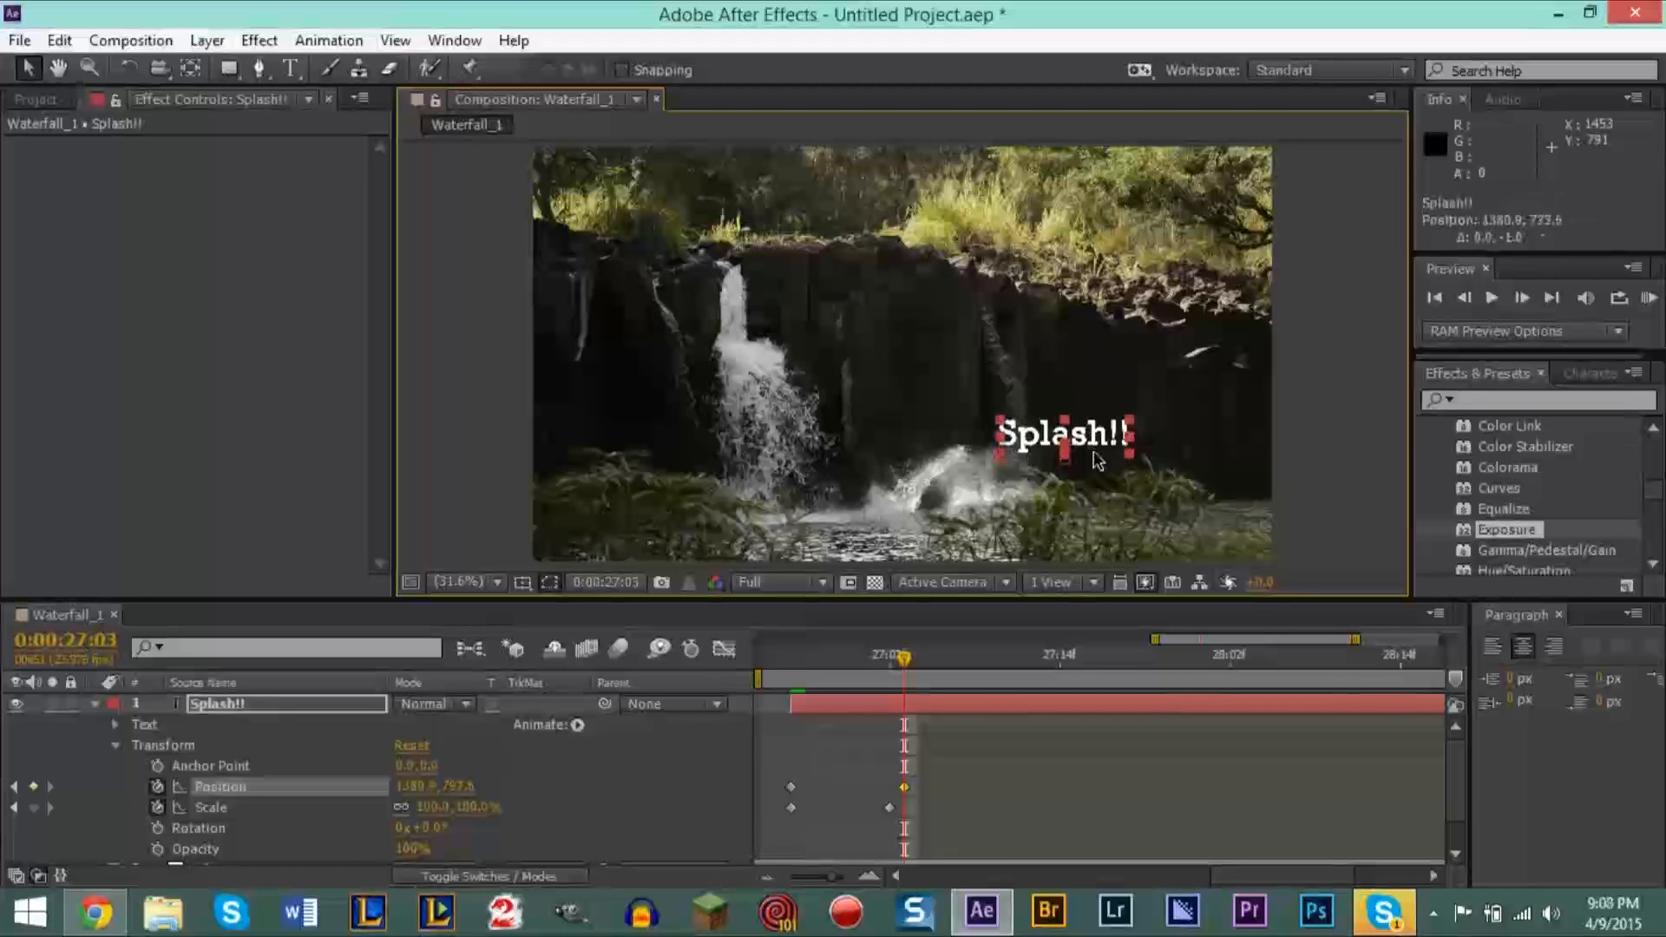
{"action": "key", "text": "Up"}
{"action": "key", "text": "Up"}
{"action": "key", "text": "Up"}
{"action": "key", "text": "Up"}
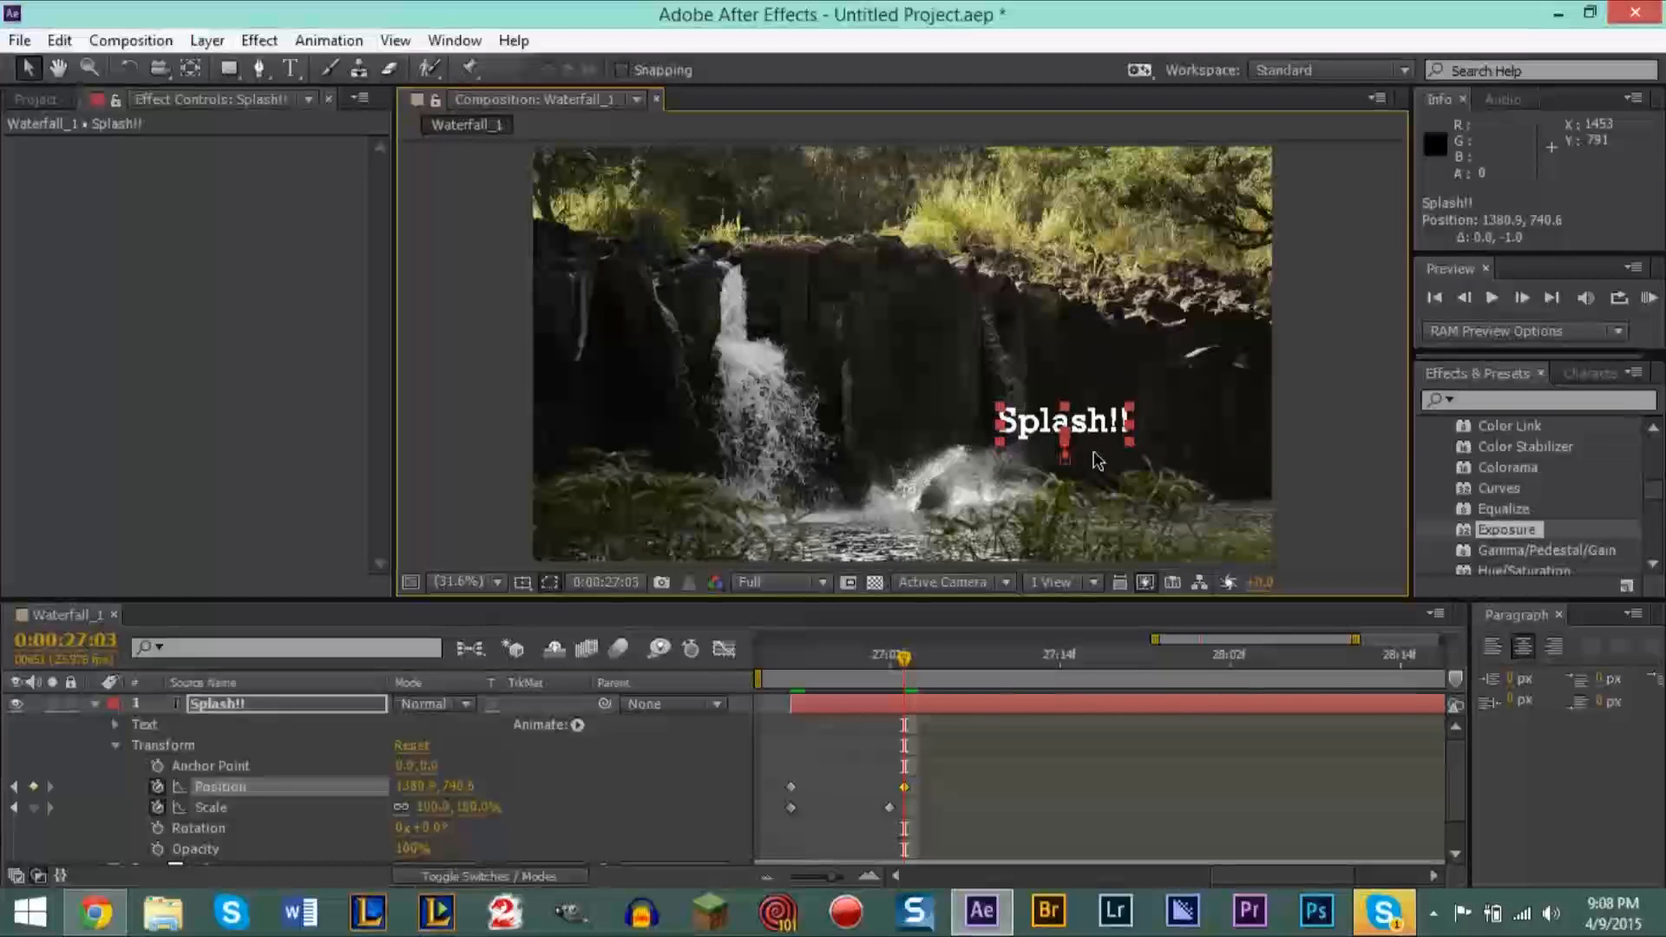
{"action": "key", "text": "Up"}
{"action": "key", "text": "Up"}
{"action": "key", "text": "Up"}
{"action": "key", "text": "Up"}
{"action": "key", "text": "Up"}
{"action": "key", "text": "Up"}
{"action": "key", "text": "Up"}
{"action": "key", "text": "Up"}
{"action": "key", "text": "Up"}
{"action": "key", "text": "Up"}
{"action": "key", "text": "Up"}
{"action": "key", "text": "Up"}
{"action": "key", "text": "Up"}
{"action": "key", "text": "Up"}
{"action": "key", "text": "Up"}
{"action": "key", "text": "Up"}
{"action": "key", "text": "Up"}
{"action": "key", "text": "Up"}
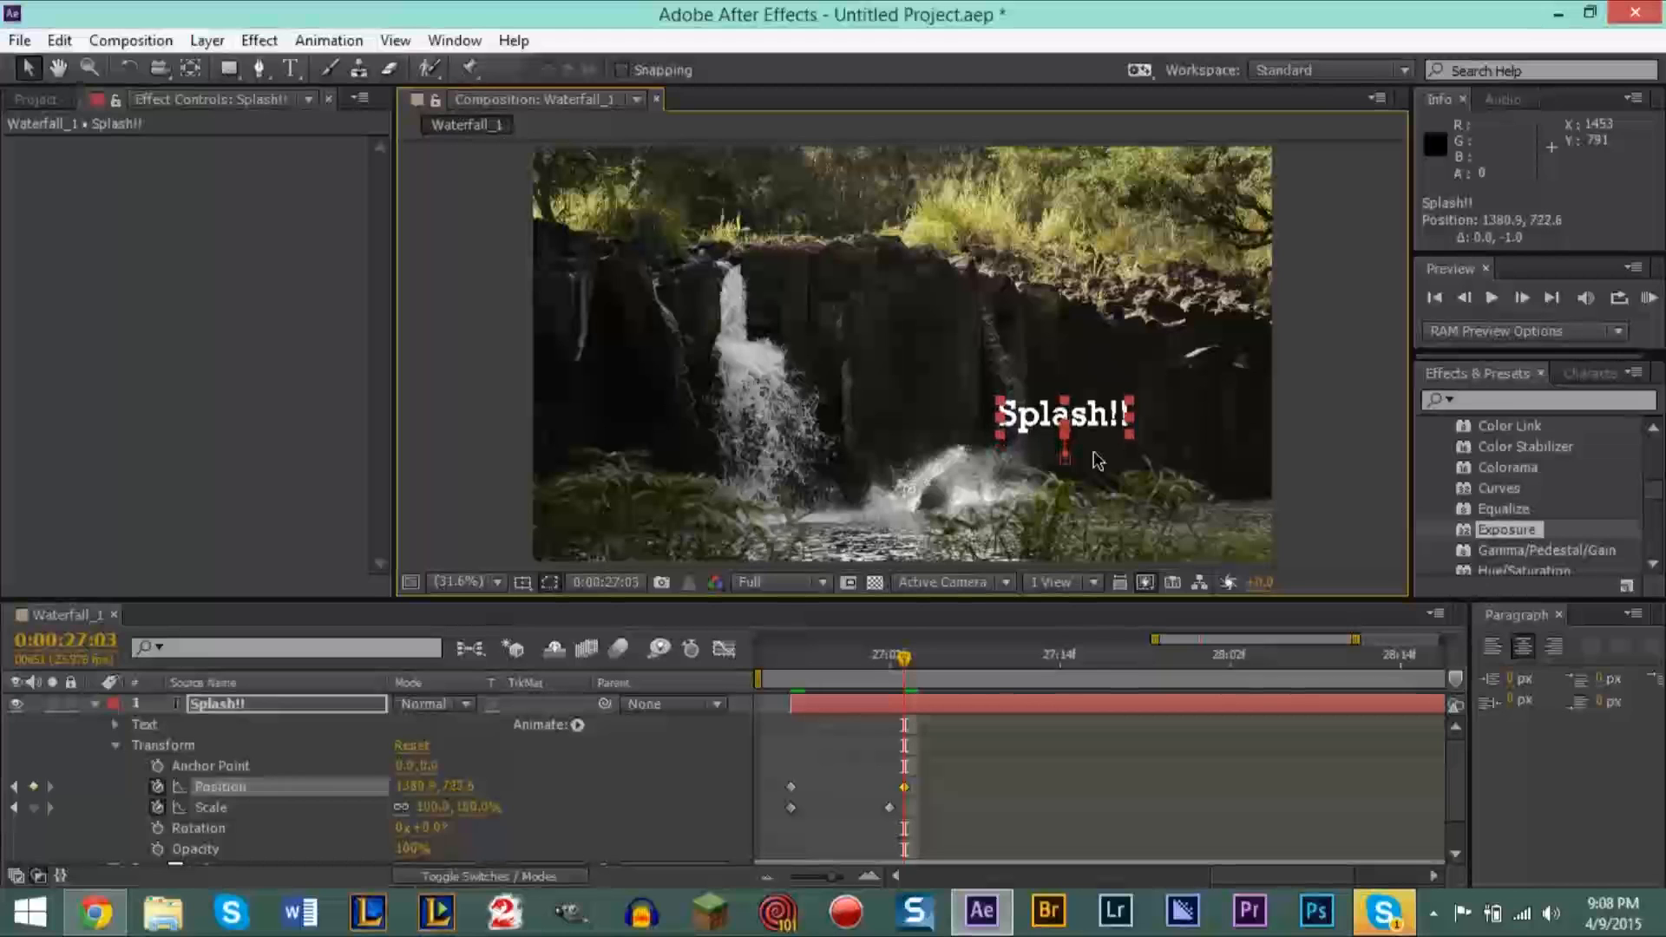
{"action": "key", "text": "Up"}
{"action": "key", "text": "Up"}
{"action": "key", "text": "Up"}
{"action": "key", "text": "Up"}
{"action": "key", "text": "Up"}
{"action": "key", "text": "Up"}
{"action": "key", "text": "Up"}
{"action": "key", "text": "Up"}
{"action": "key", "text": "Up"}
{"action": "key", "text": "Up"}
{"action": "key", "text": "Up"}
{"action": "key", "text": "Up"}
{"action": "key", "text": "Up"}
{"action": "key", "text": "Up"}
{"action": "key", "text": "Up"}
{"action": "key", "text": "Up"}
{"action": "key", "text": "Up"}
{"action": "key", "text": "Up"}
{"action": "key", "text": "Up"}
{"action": "key", "text": "Up"}
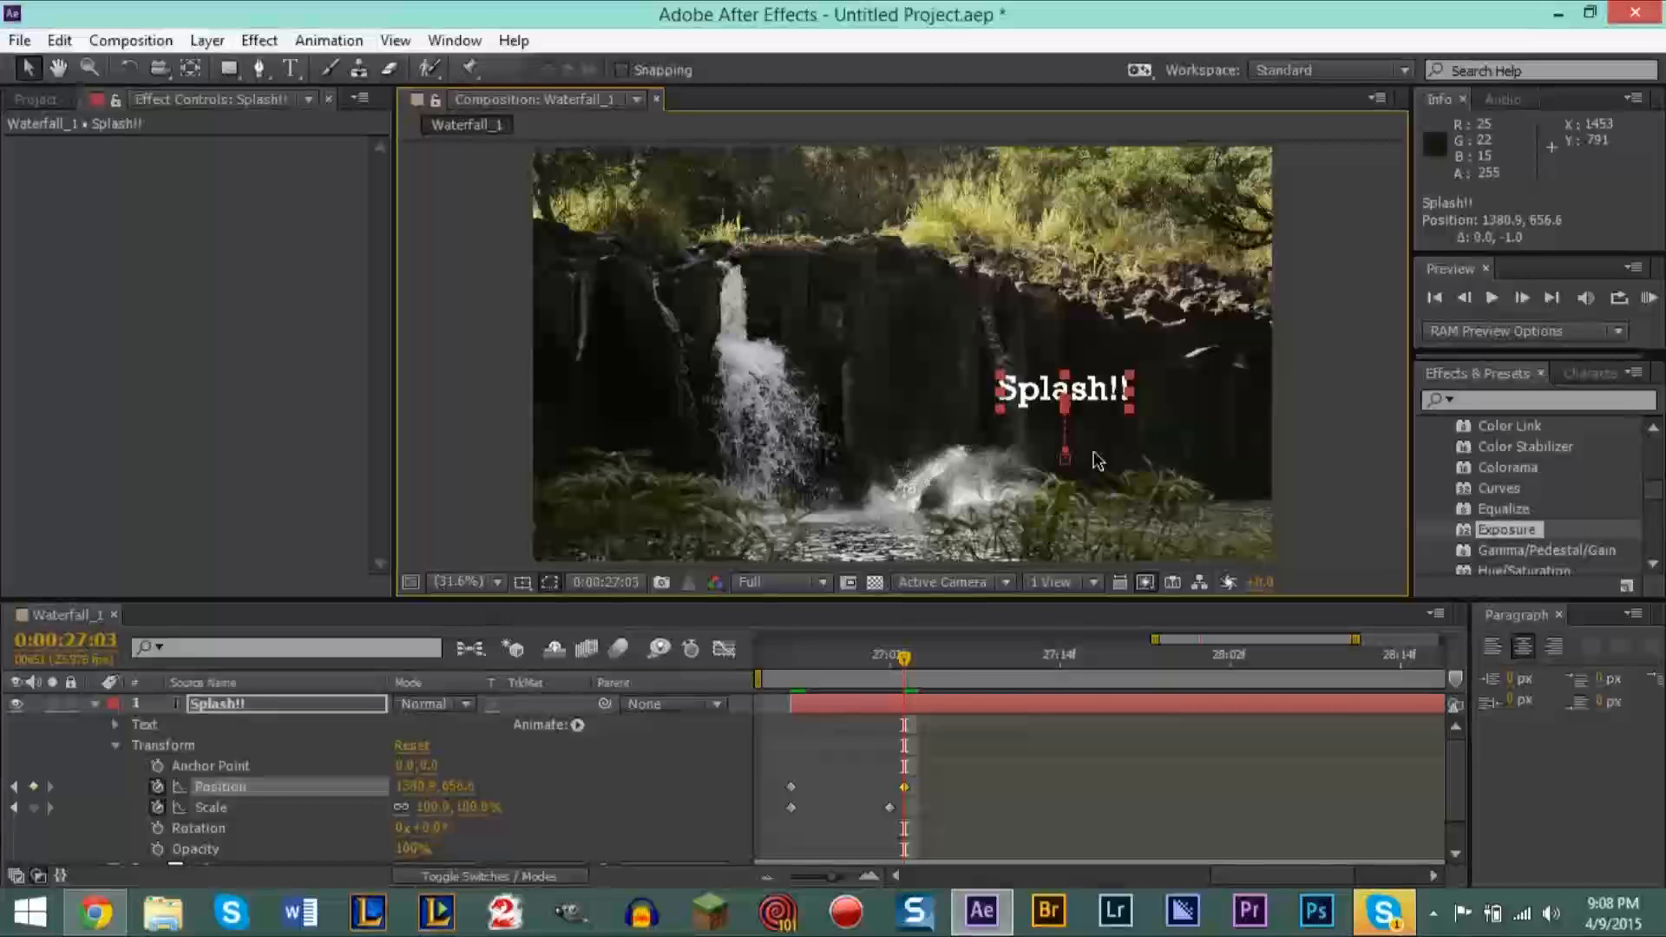
Step: Limit the work area to 0:00:26:17–0:00:27:12 and RAM preview the Splash!! text growing and rising
{"action": "left_click_drag", "start_coordinate": [903, 665], "coordinate": [791, 675]}
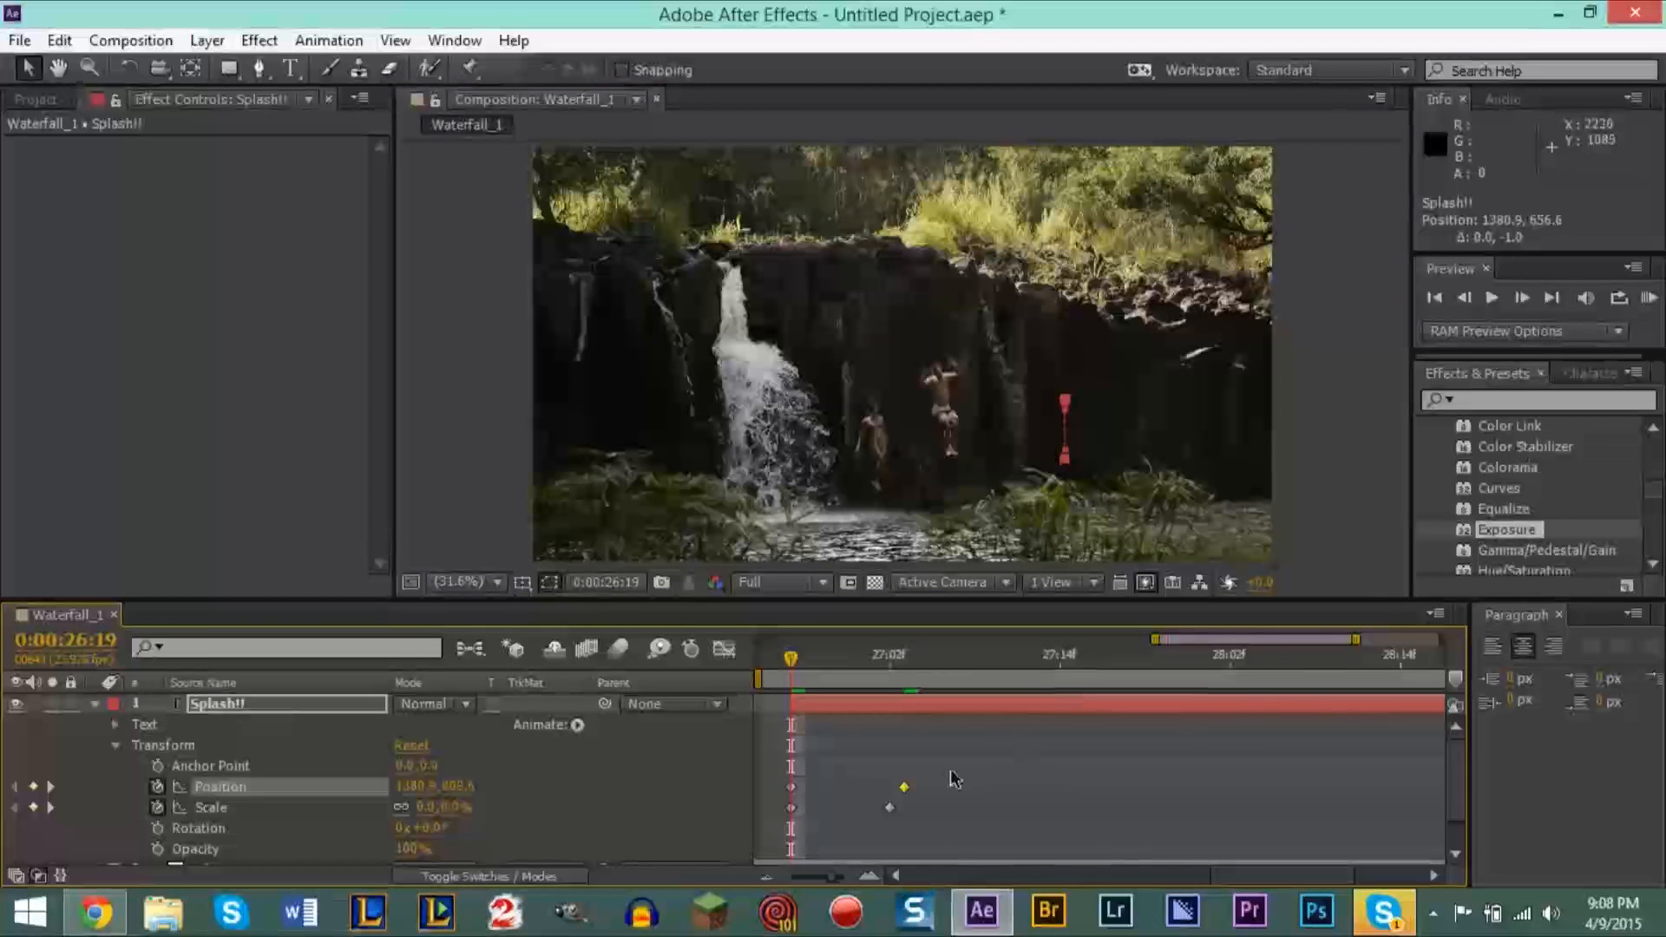
{"action": "left_click", "coordinate": [830, 879]}
{"action": "left_click_drag", "start_coordinate": [830, 878], "coordinate": [768, 878]}
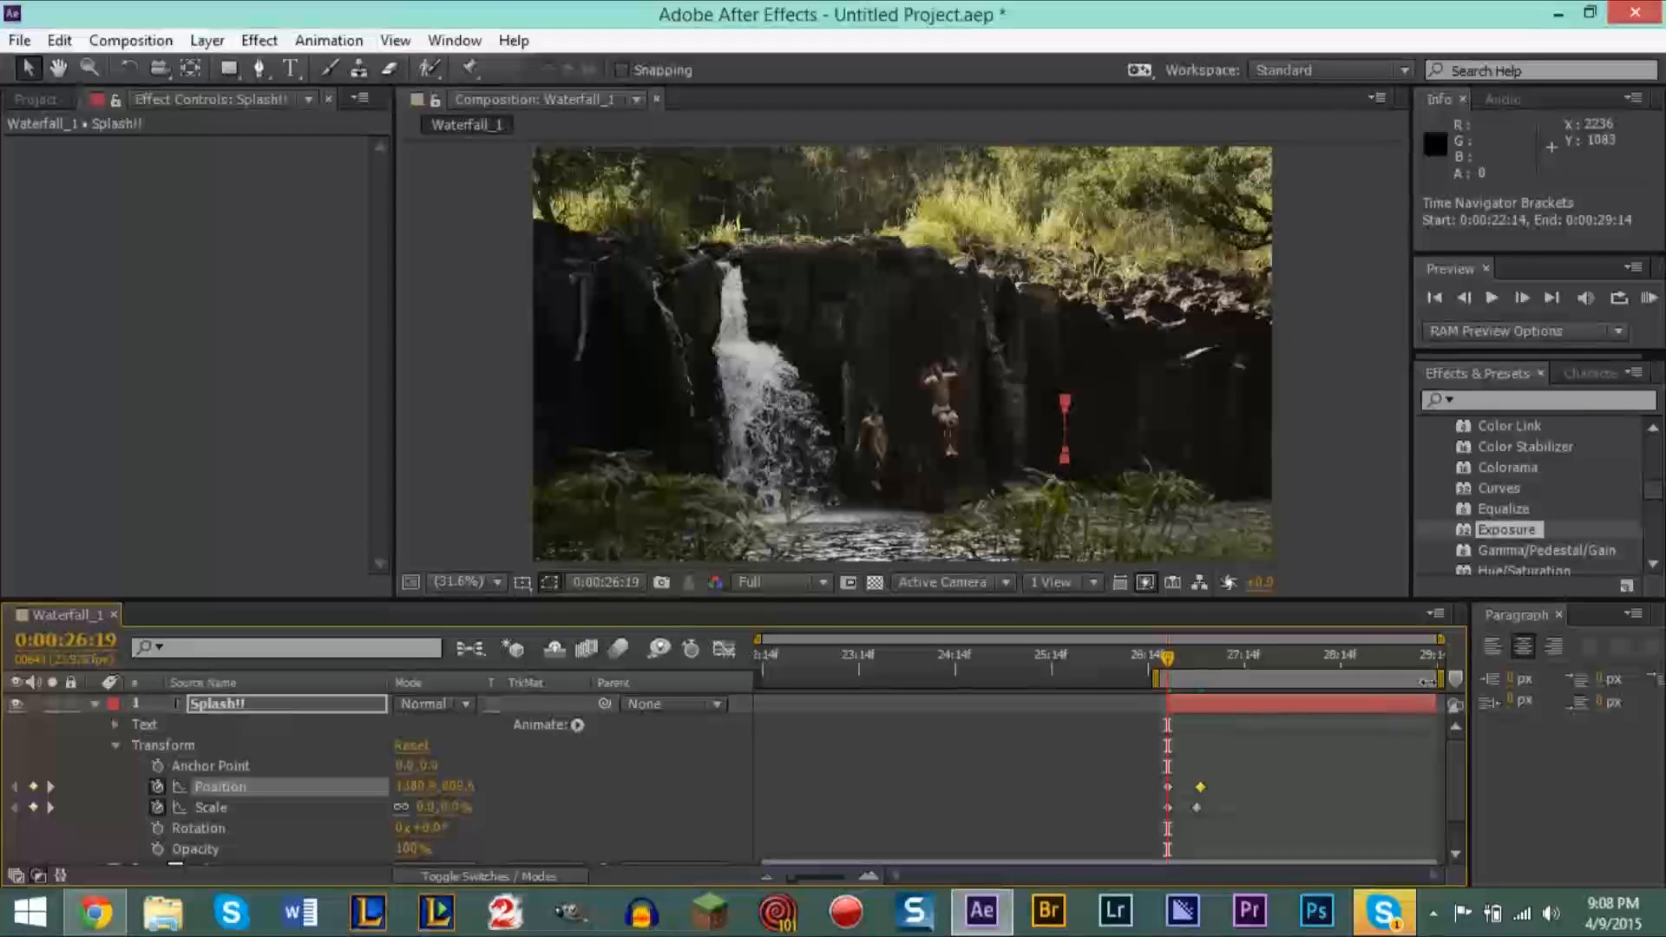
{"action": "left_click_drag", "start_coordinate": [1440, 678], "coordinate": [1245, 679]}
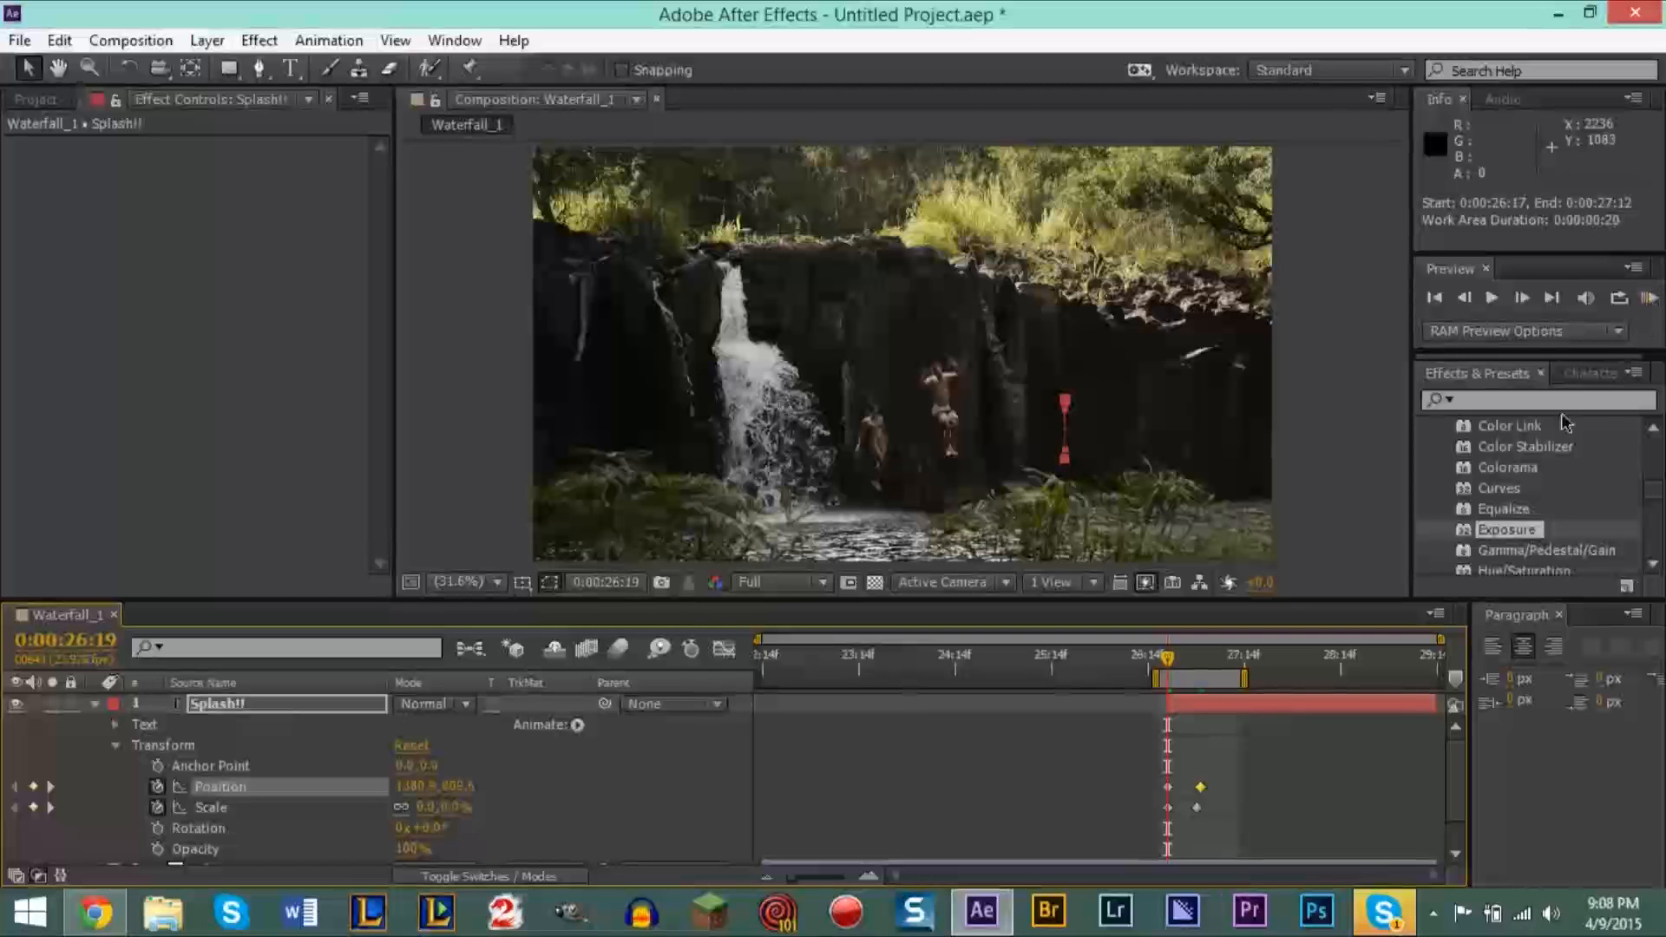
{"action": "left_click", "coordinate": [1648, 297]}
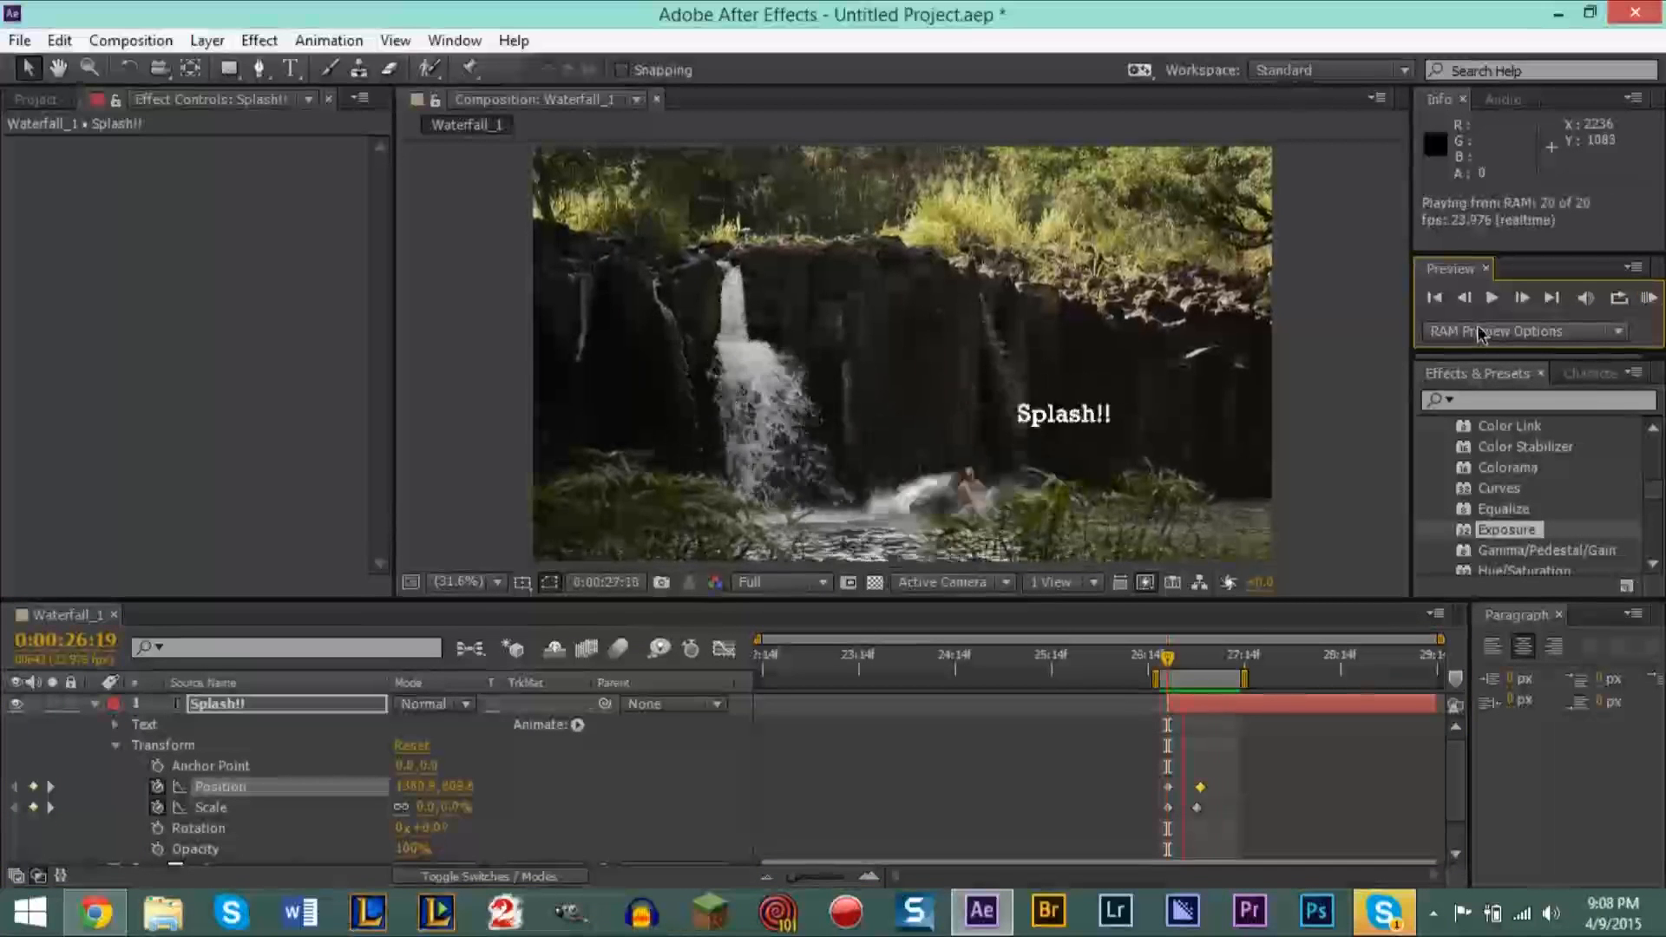
{"action": "key", "text": "space"}
{"action": "key", "text": "space"}
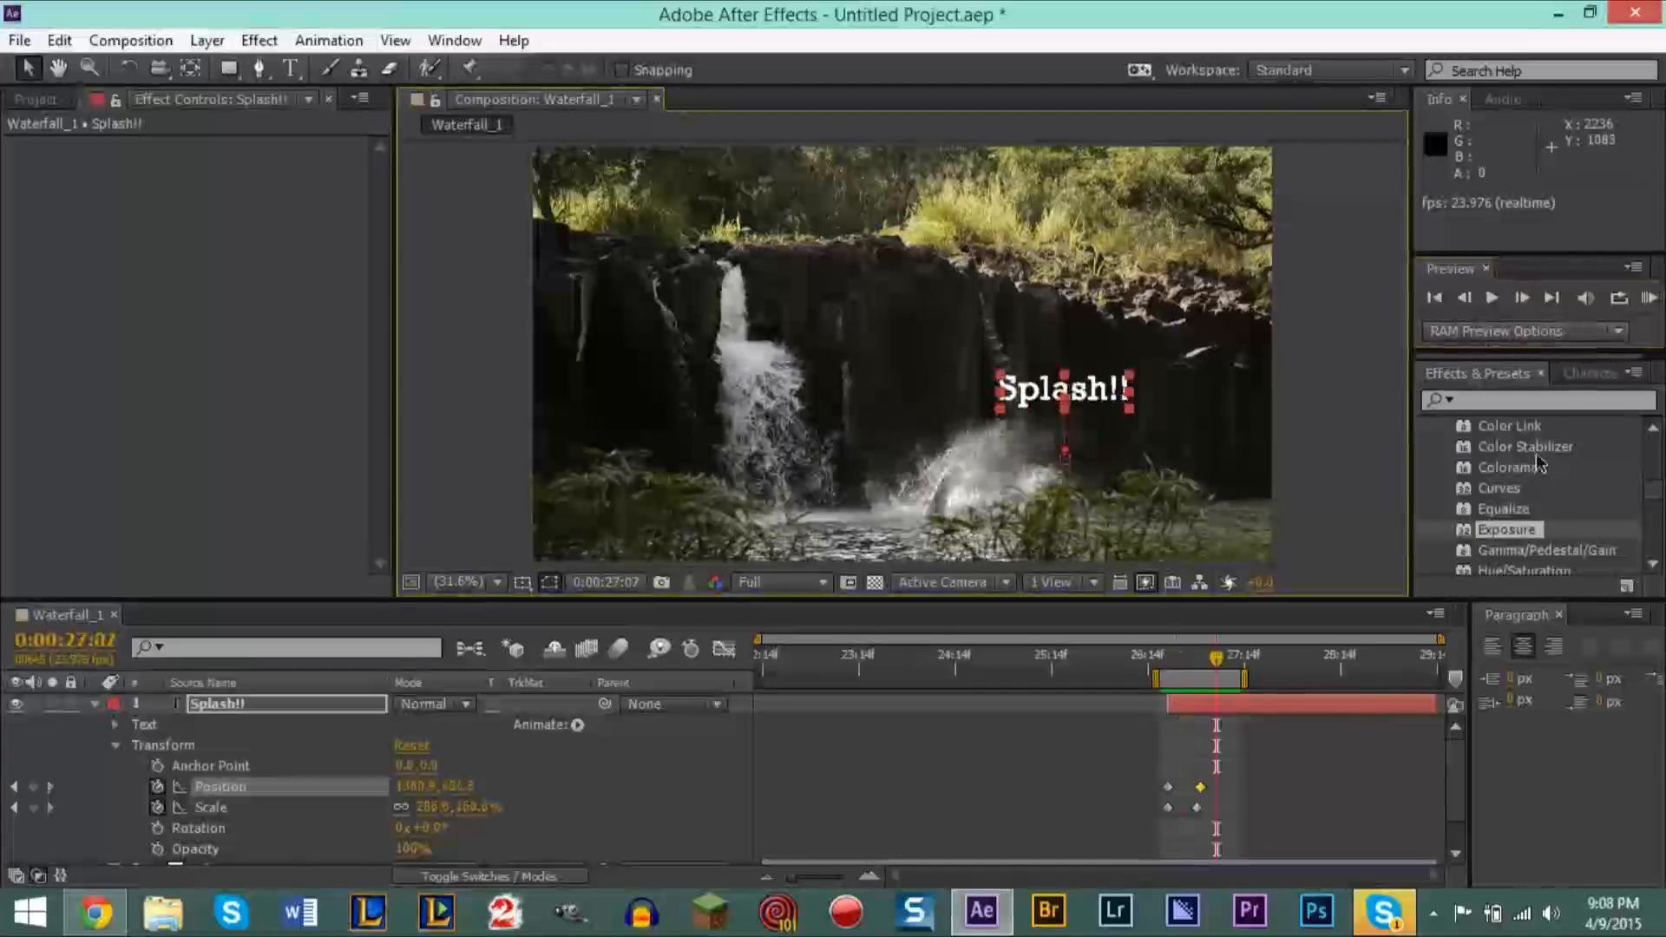
Step: Extend the work area to 0:00:29:13, shift its start past the text's last keyframes, and preview the Splash!! text over the water spray
{"action": "left_click", "coordinate": [1217, 663]}
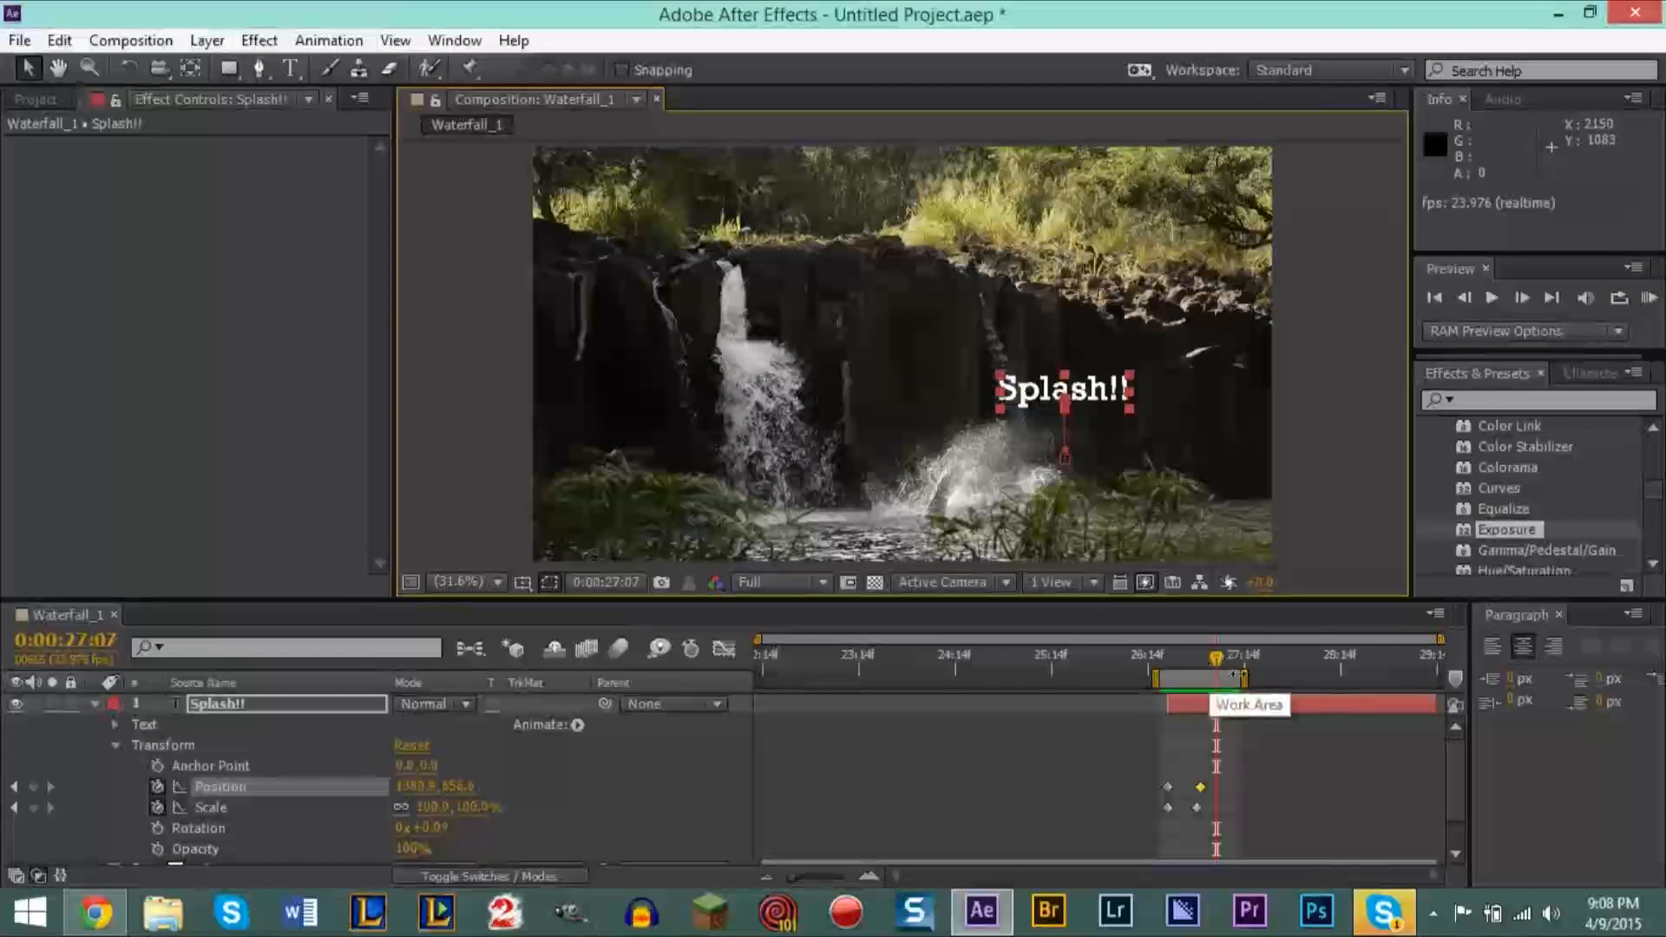
{"action": "left_click_drag", "start_coordinate": [1244, 678], "coordinate": [1506, 680]}
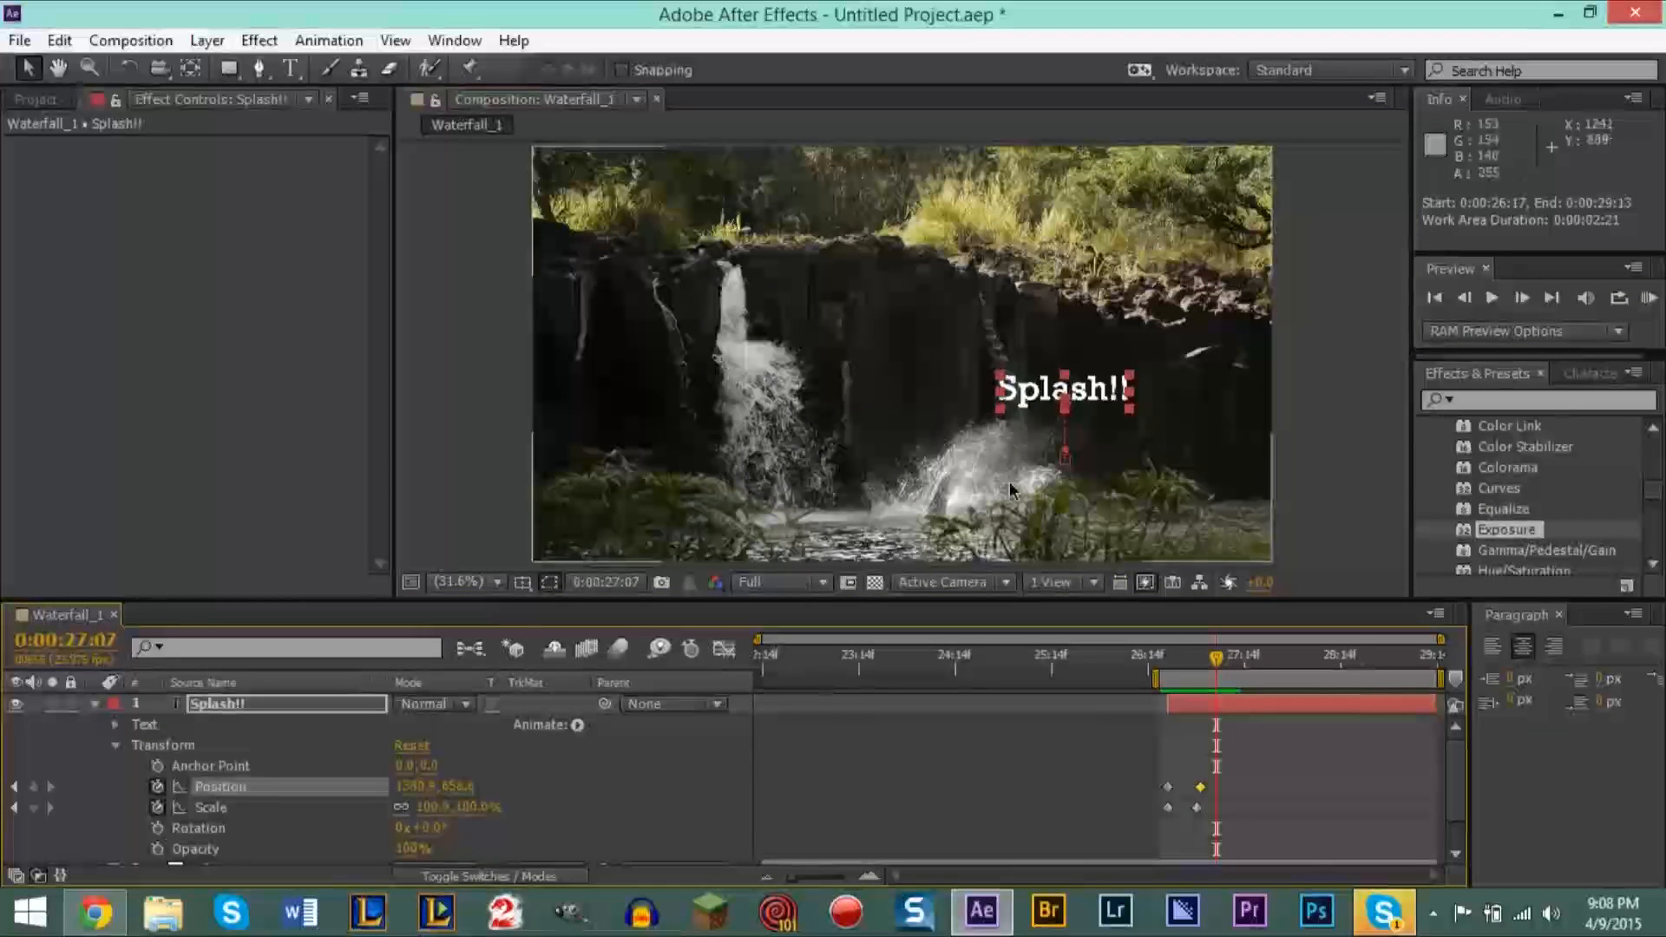
{"action": "mouse_move", "coordinate": [1214, 665]}
{"action": "left_mouse_down"}
{"action": "mouse_move", "coordinate": [1252, 672]}
{"action": "mouse_move", "coordinate": [1159, 679]}
{"action": "mouse_move", "coordinate": [1231, 679]}
{"action": "left_mouse_up"}
{"action": "left_click", "coordinate": [1652, 300]}
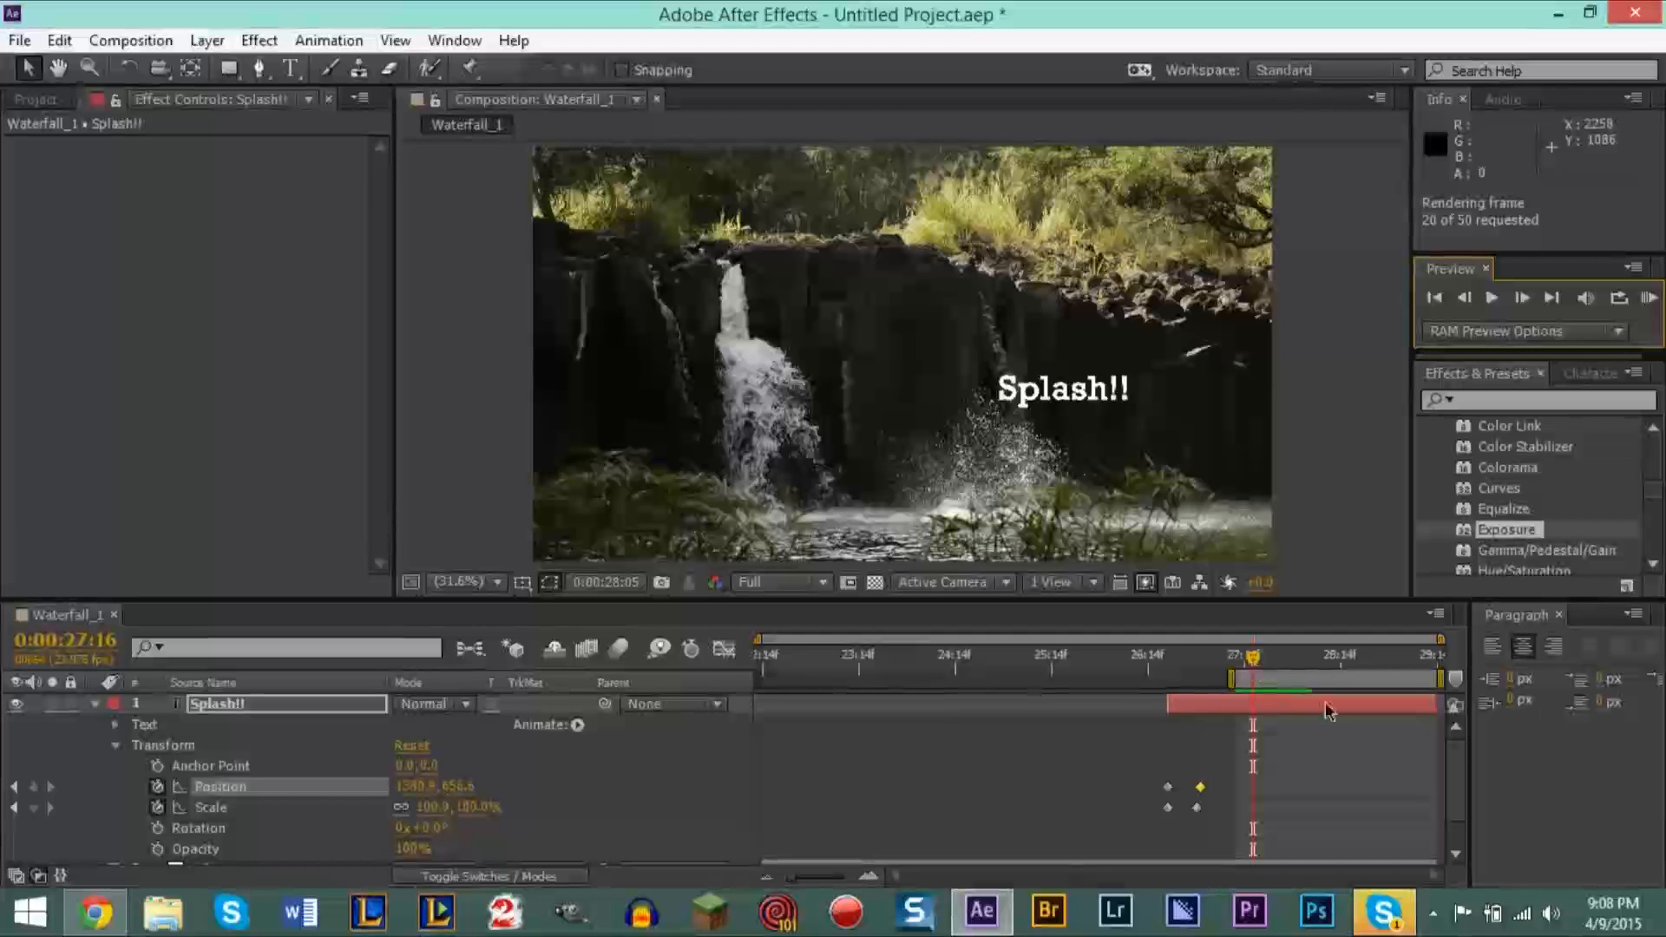
{"action": "key", "text": "space"}
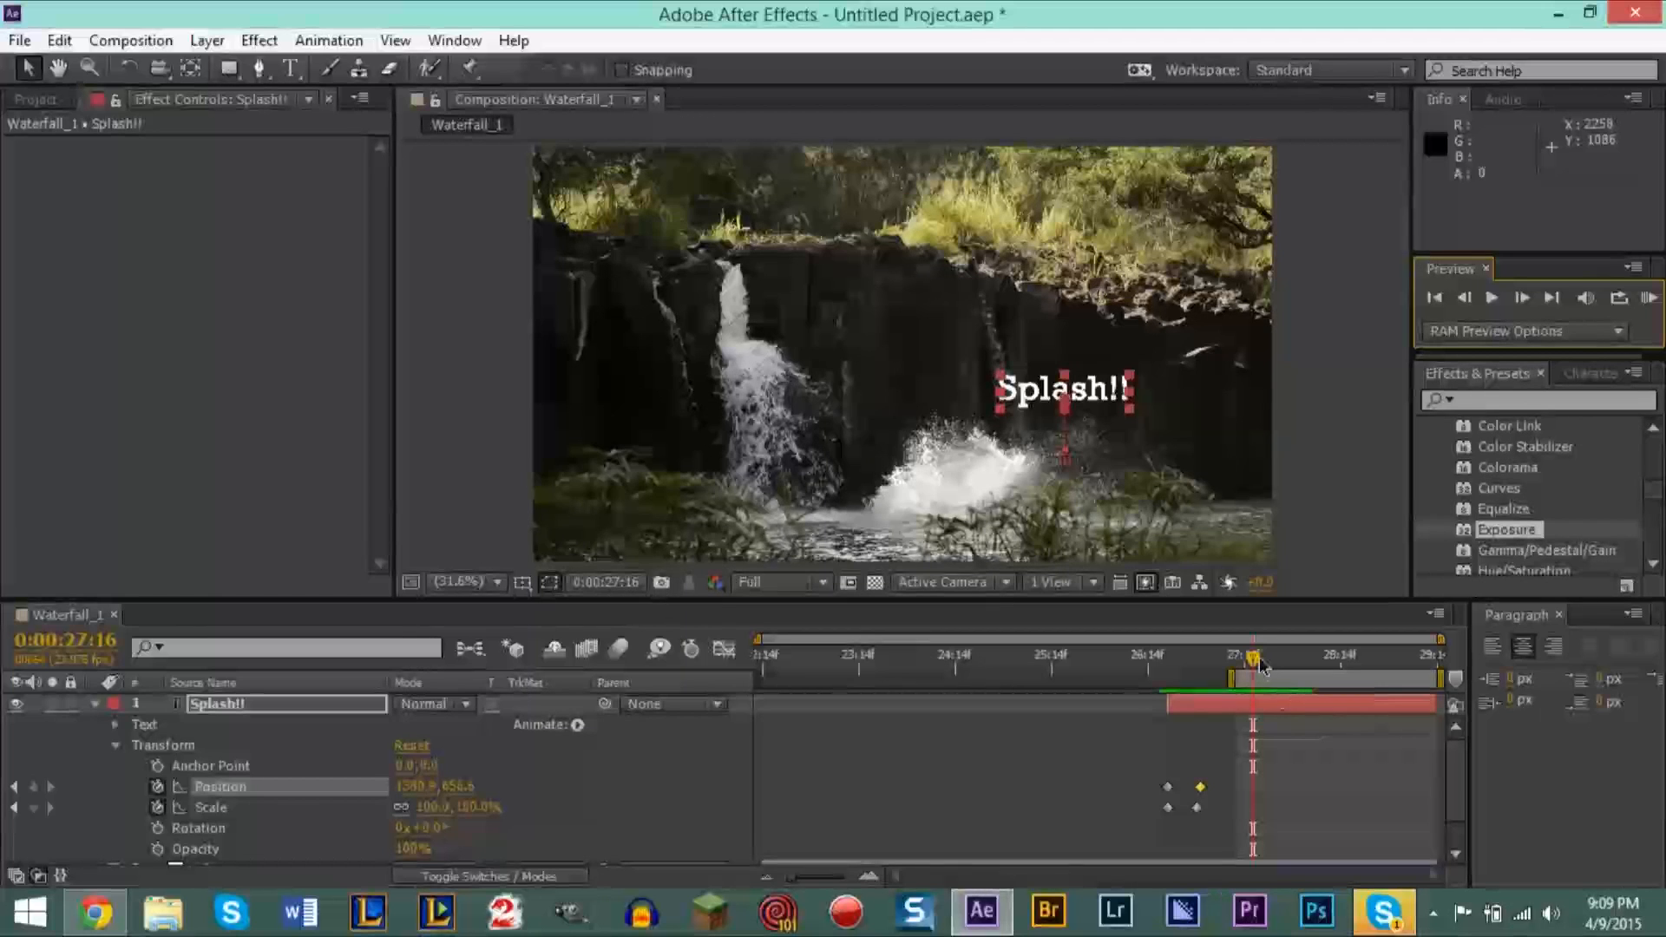
{"action": "left_click_drag", "start_coordinate": [1254, 661], "coordinate": [1277, 661]}
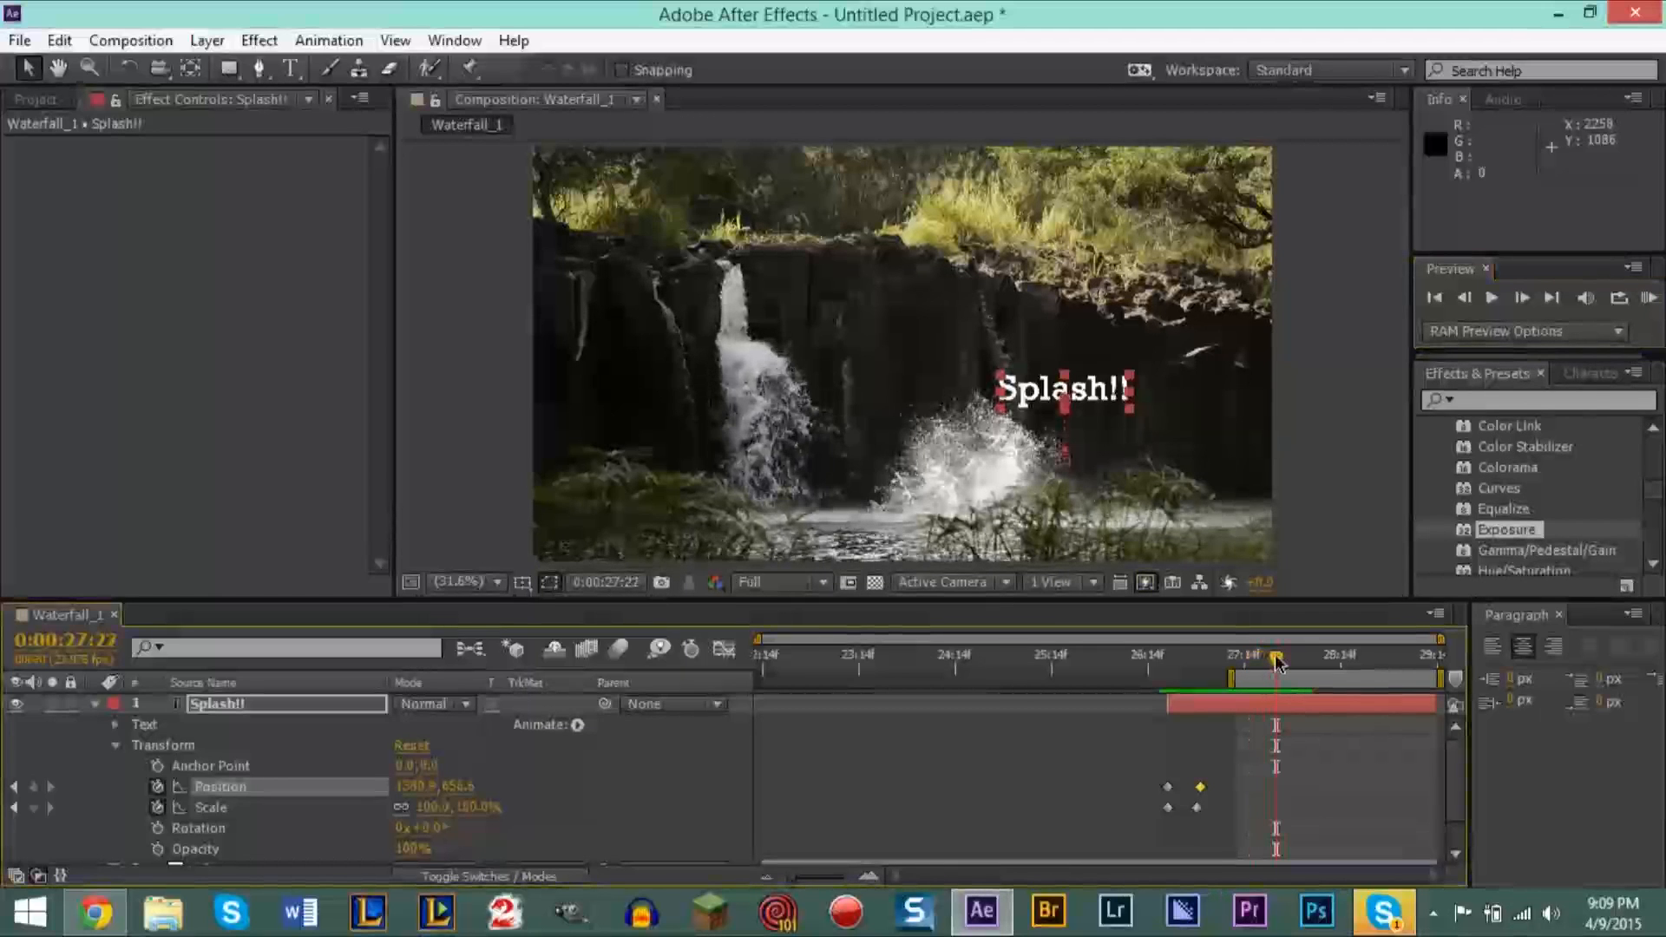
{"action": "key", "text": "space"}
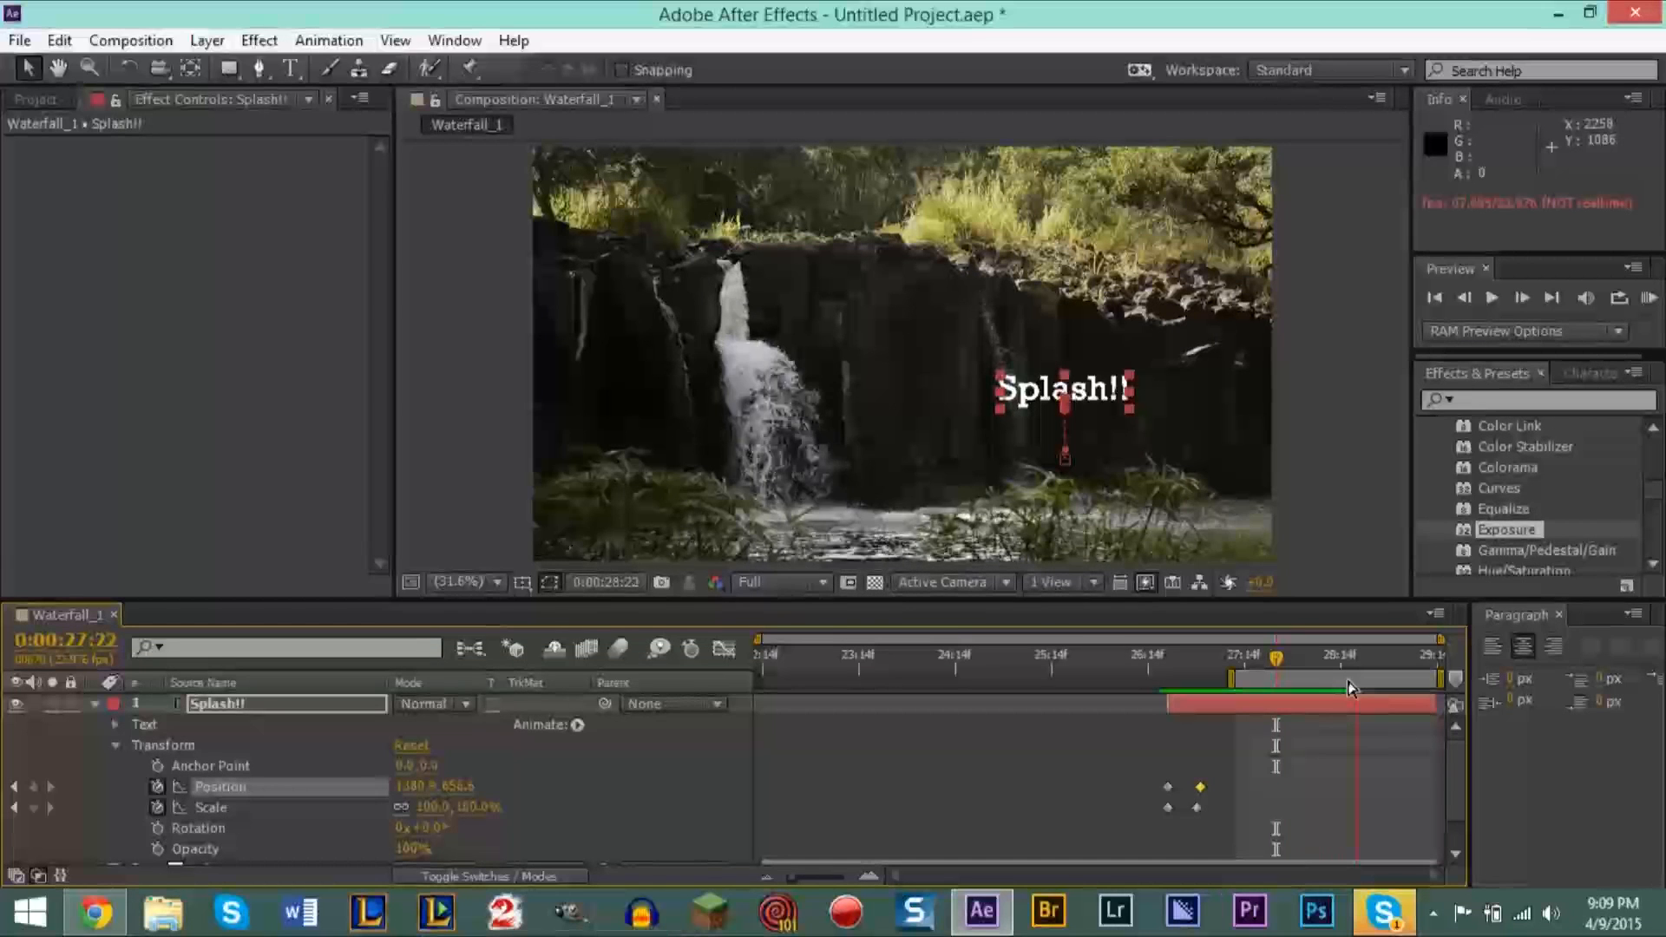
{"action": "key", "text": "space"}
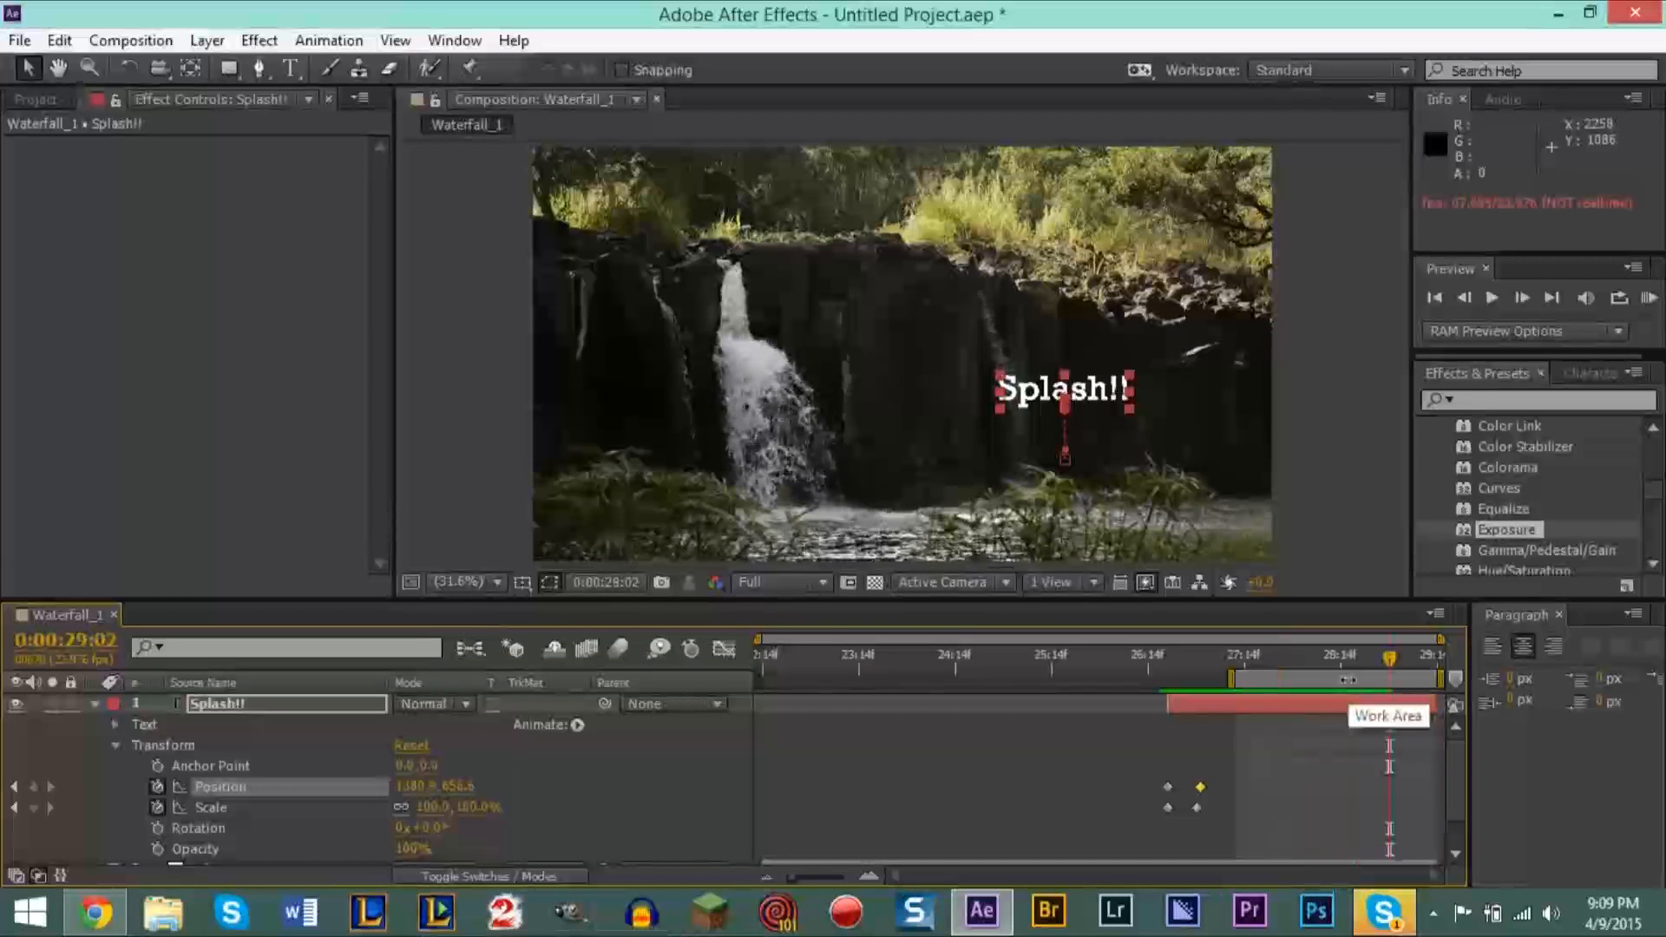
Step: Scrub back from 0:00:28:09 to 0:00:27:17 and play the footage to examine how the water spray dies down
{"action": "left_click_drag", "start_coordinate": [1390, 658], "coordinate": [1326, 675]}
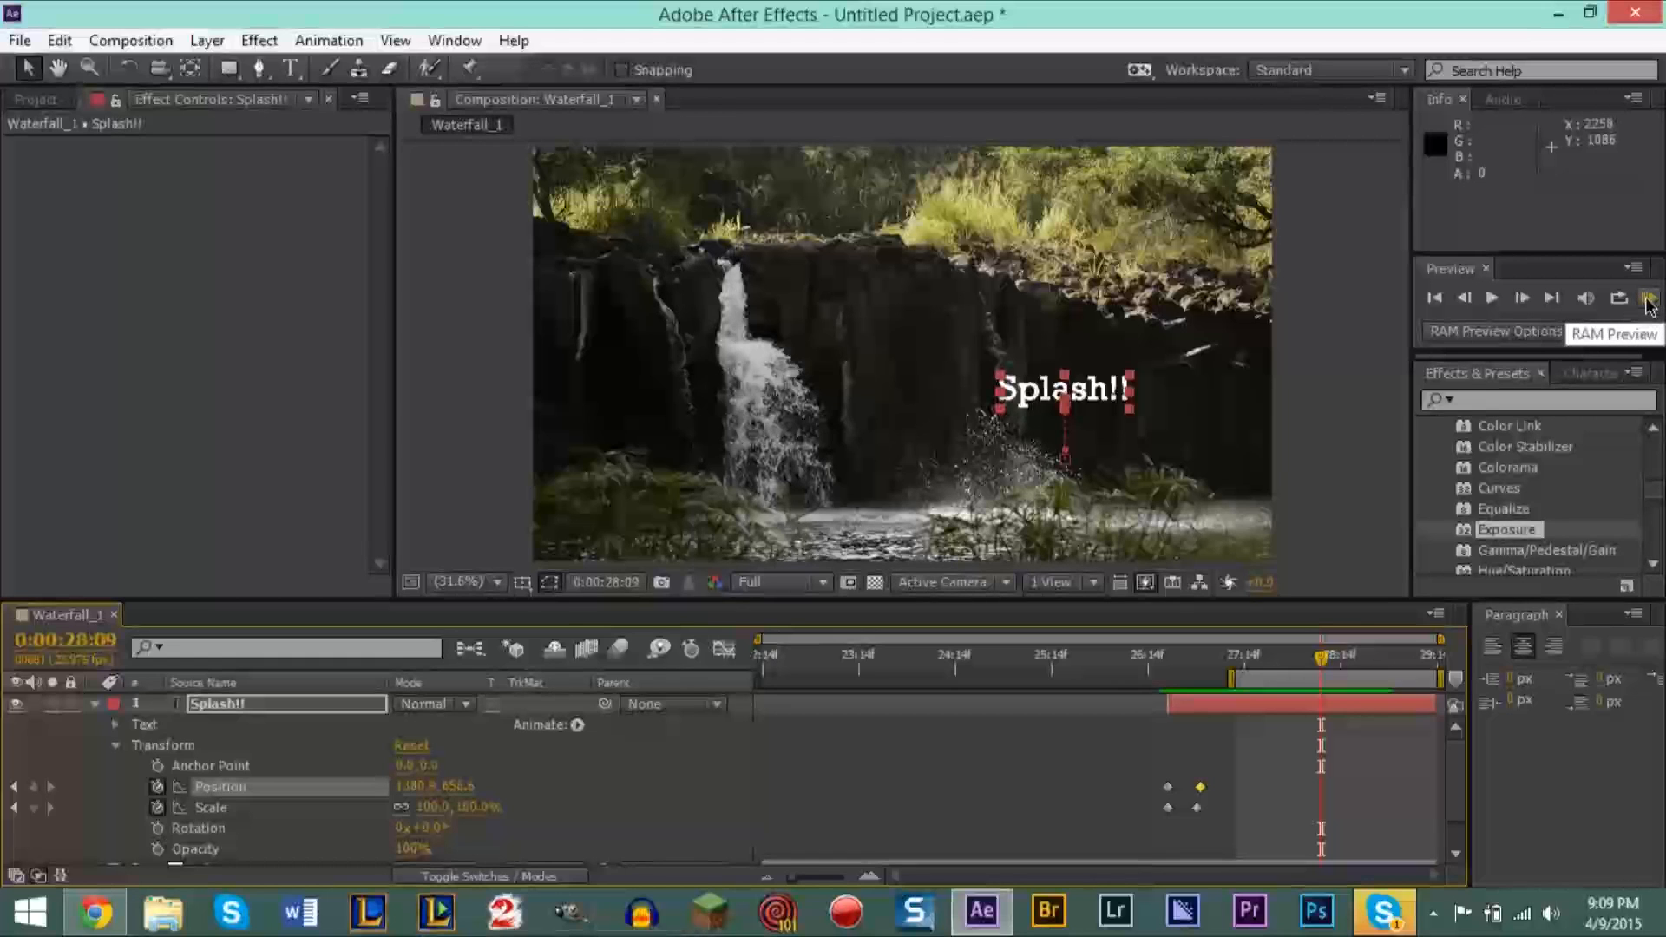
{"action": "left_click", "coordinate": [1312, 661]}
{"action": "left_click", "coordinate": [1249, 661]}
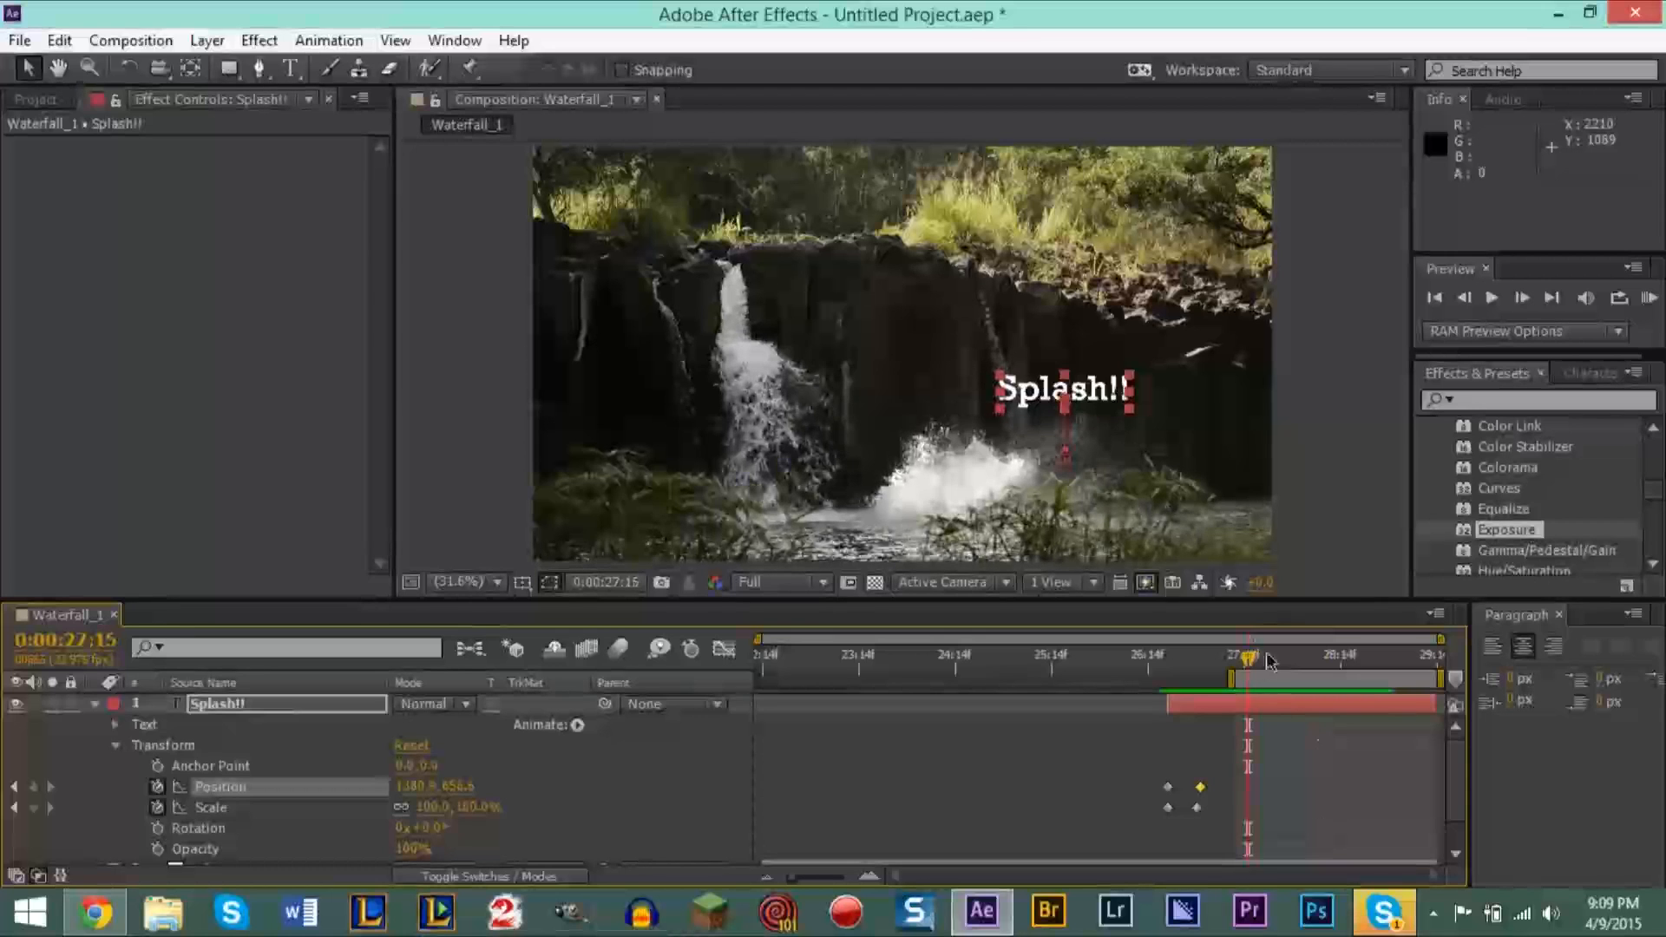
{"action": "key", "text": "Page_Down"}
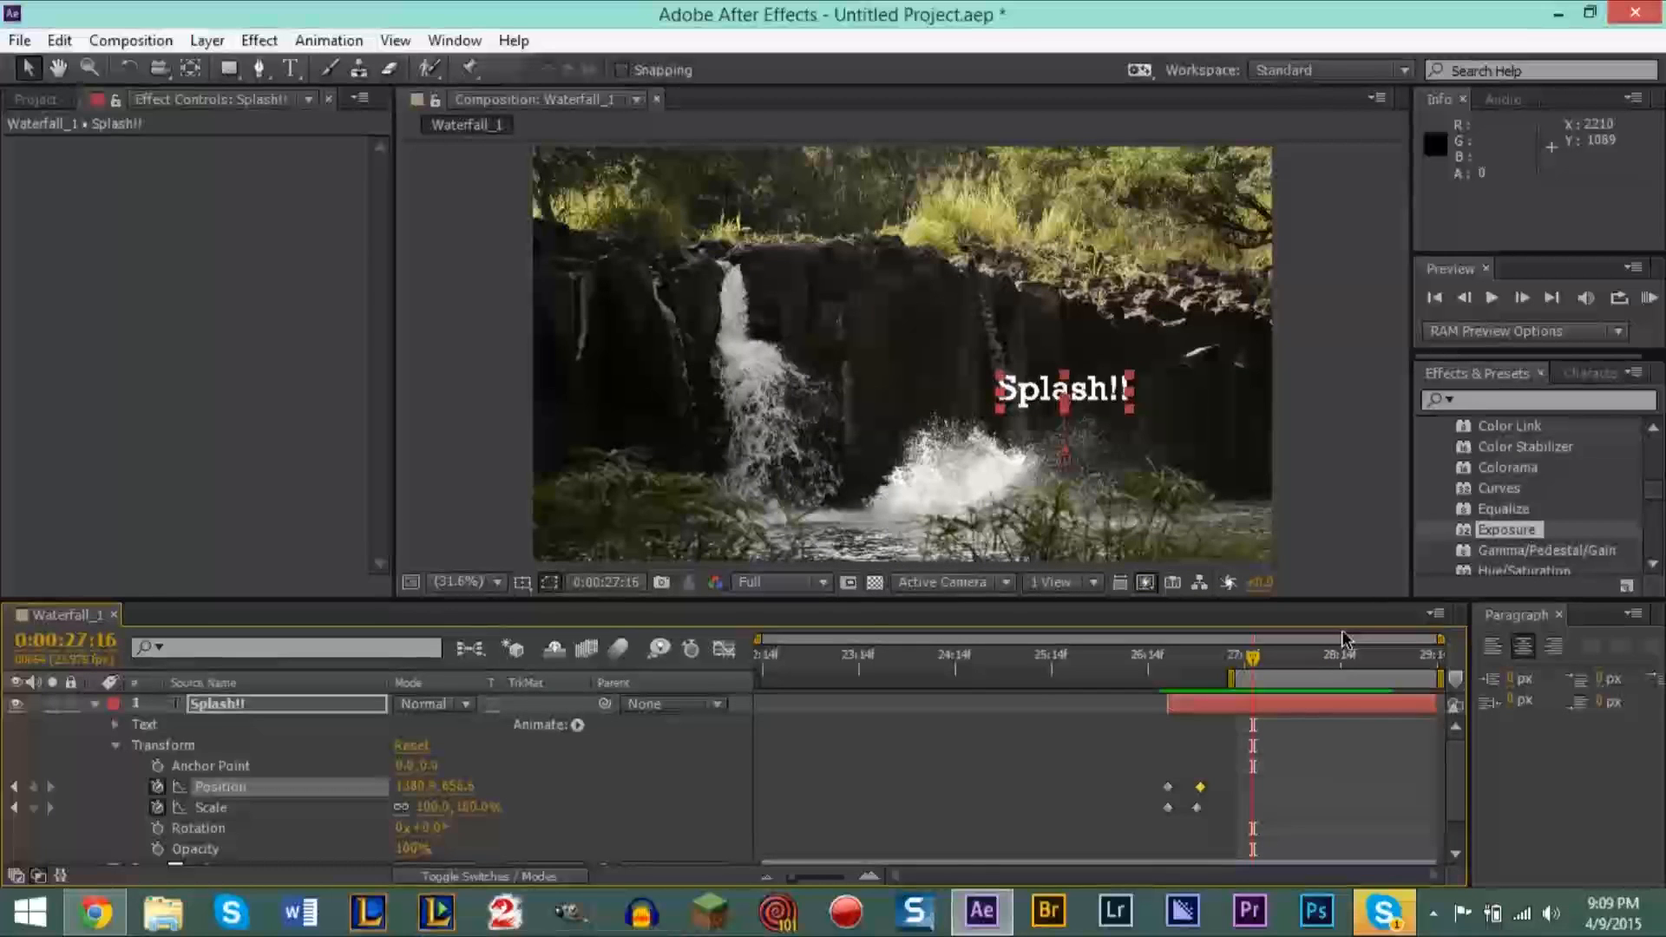
{"action": "key", "text": "Page_Down"}
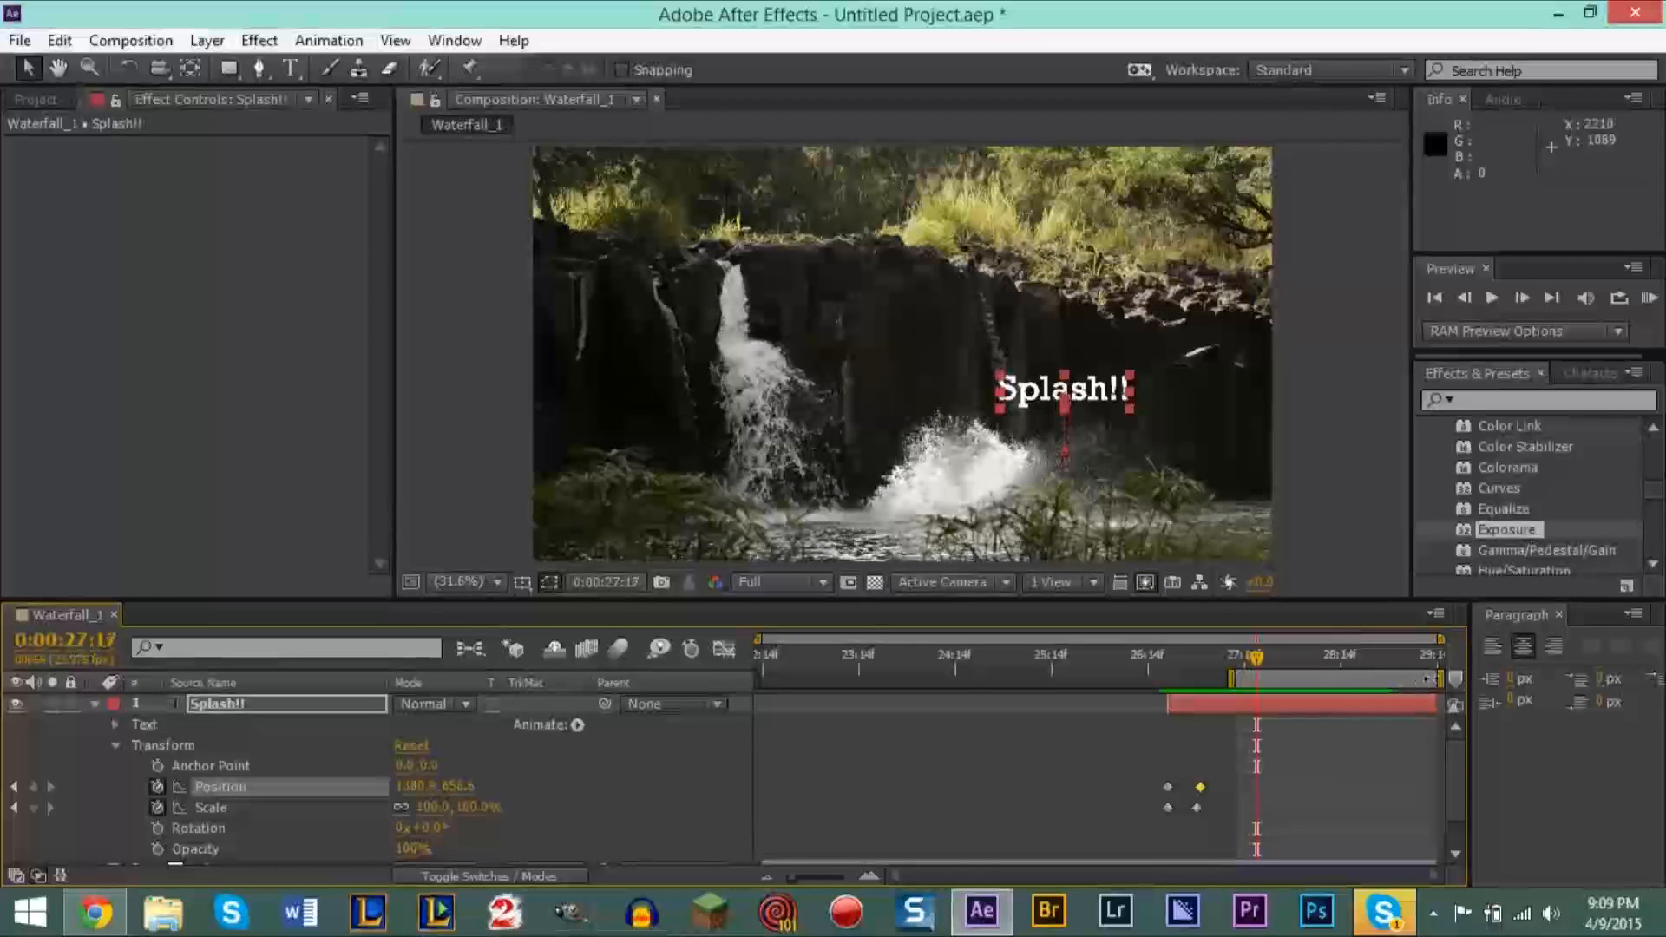
{"action": "key", "text": "space"}
{"action": "key", "text": "space"}
Step: Shift the work area to end at 0:00:29:01 and preview the end of the splash with the text
{"action": "left_click_drag", "start_coordinate": [1432, 683], "coordinate": [1392, 679]}
{"action": "key", "text": "space"}
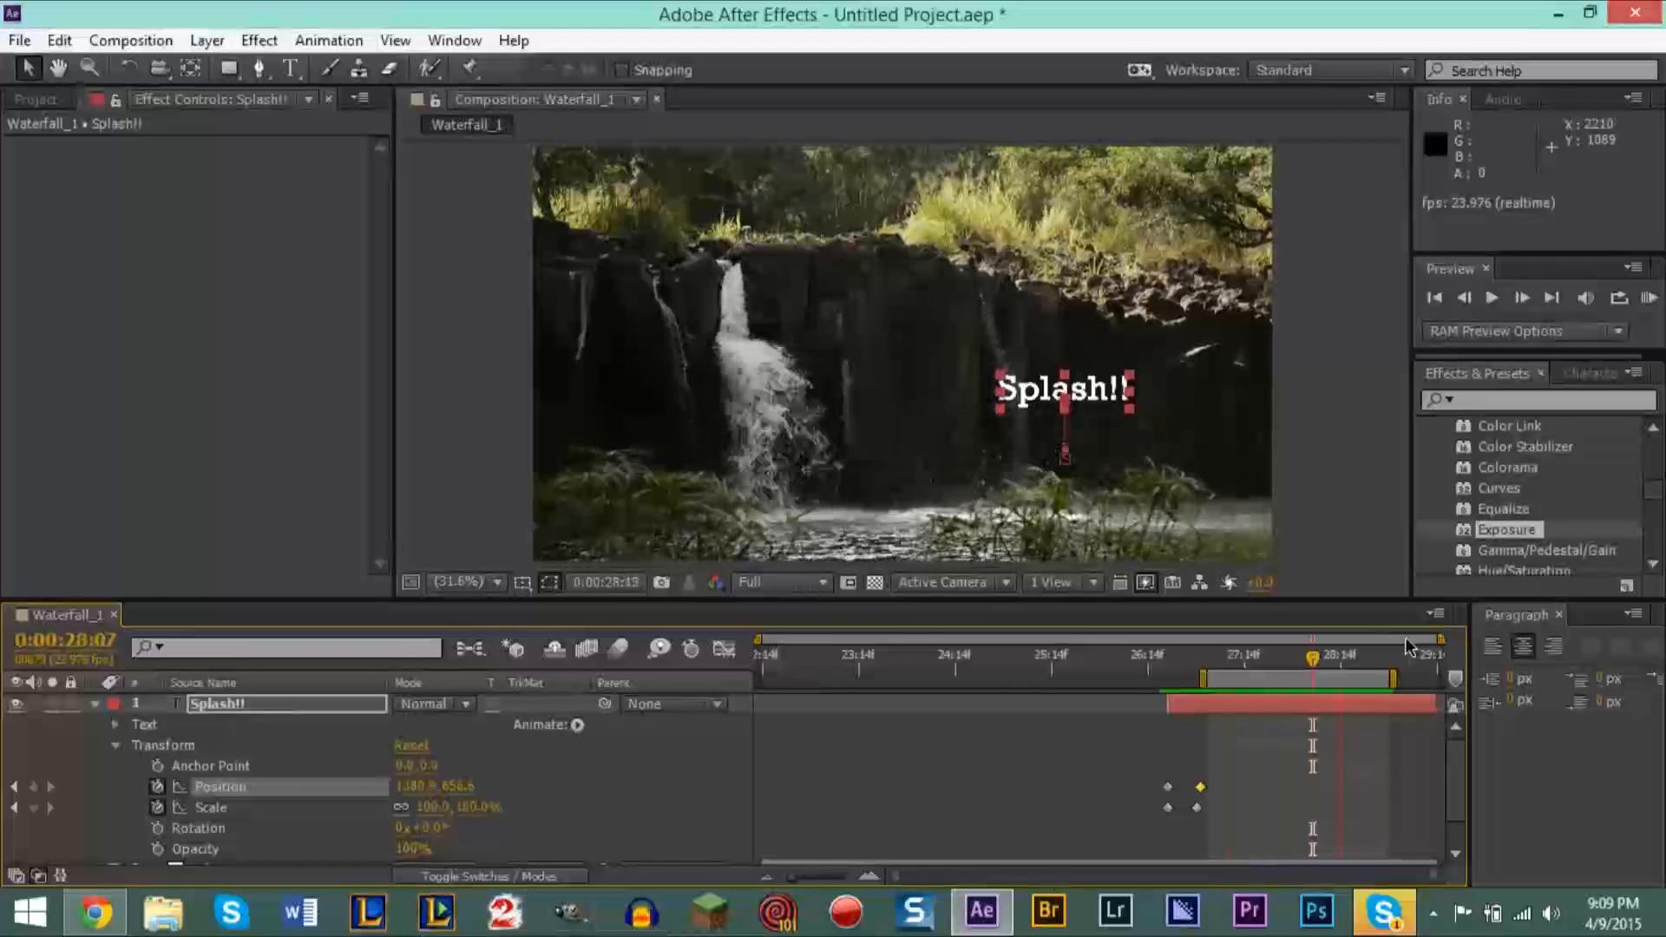
{"action": "key", "text": "space"}
Step: Set an Opacity keyframe of 100% on the Splash!! layer at 0:00:28:01, where the water spray starts falling
{"action": "mouse_move", "coordinate": [1369, 664]}
{"action": "left_mouse_down"}
{"action": "mouse_move", "coordinate": [1351, 661]}
{"action": "mouse_move", "coordinate": [1368, 661]}
{"action": "left_mouse_up"}
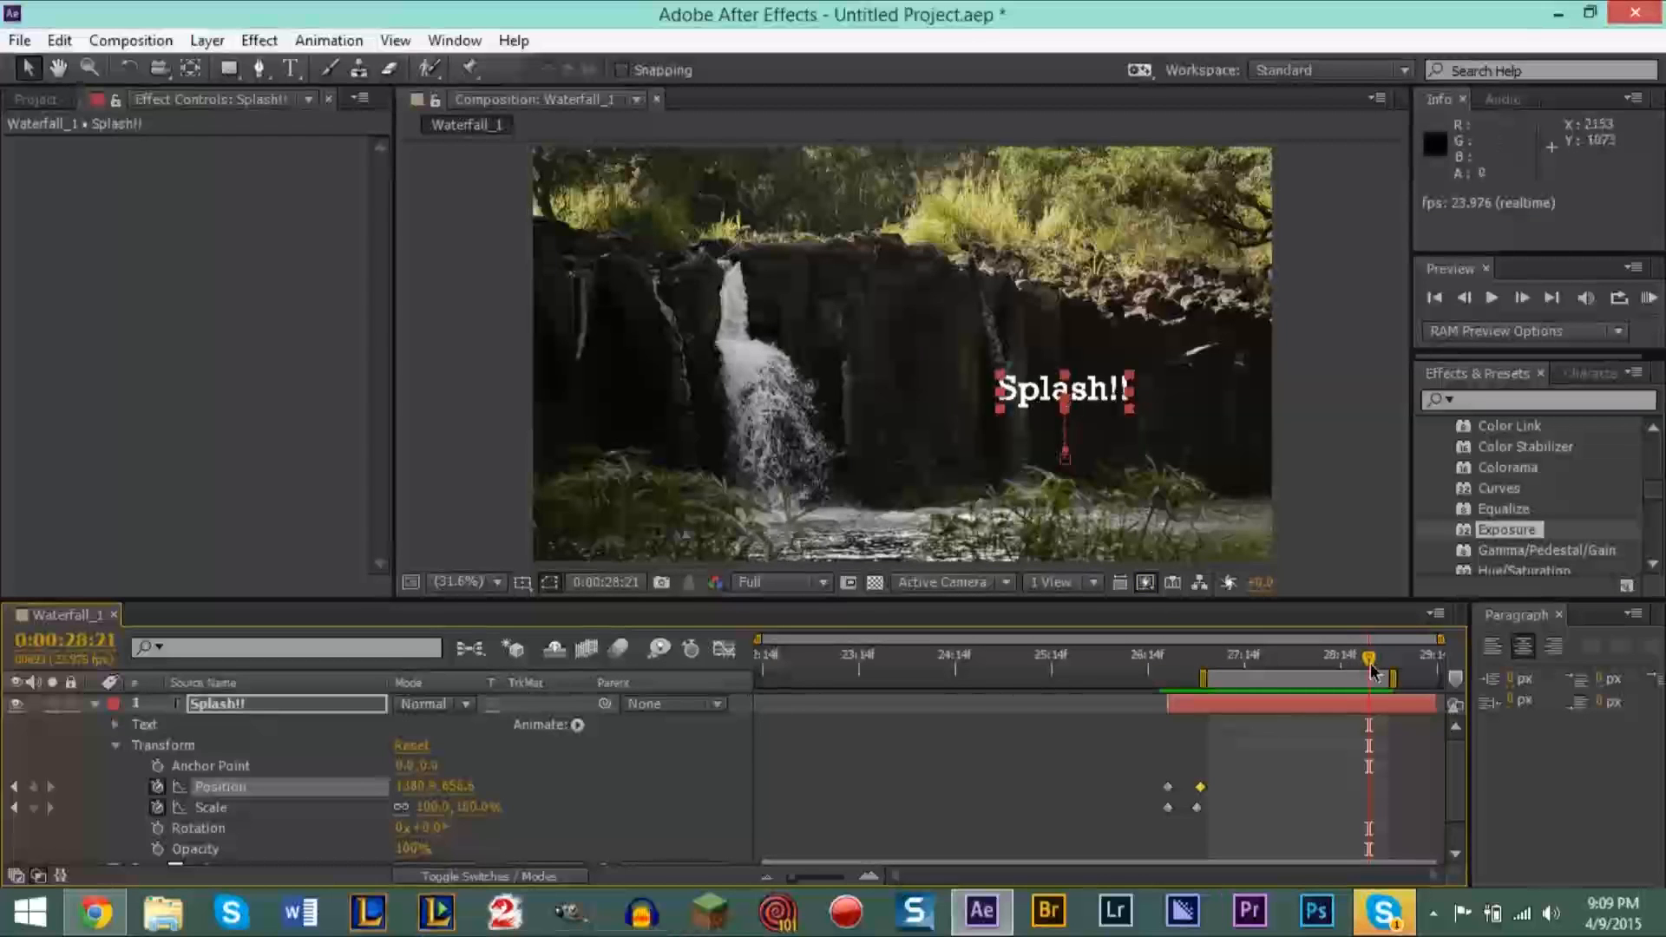
{"action": "left_click_drag", "start_coordinate": [1371, 668], "coordinate": [1375, 668]}
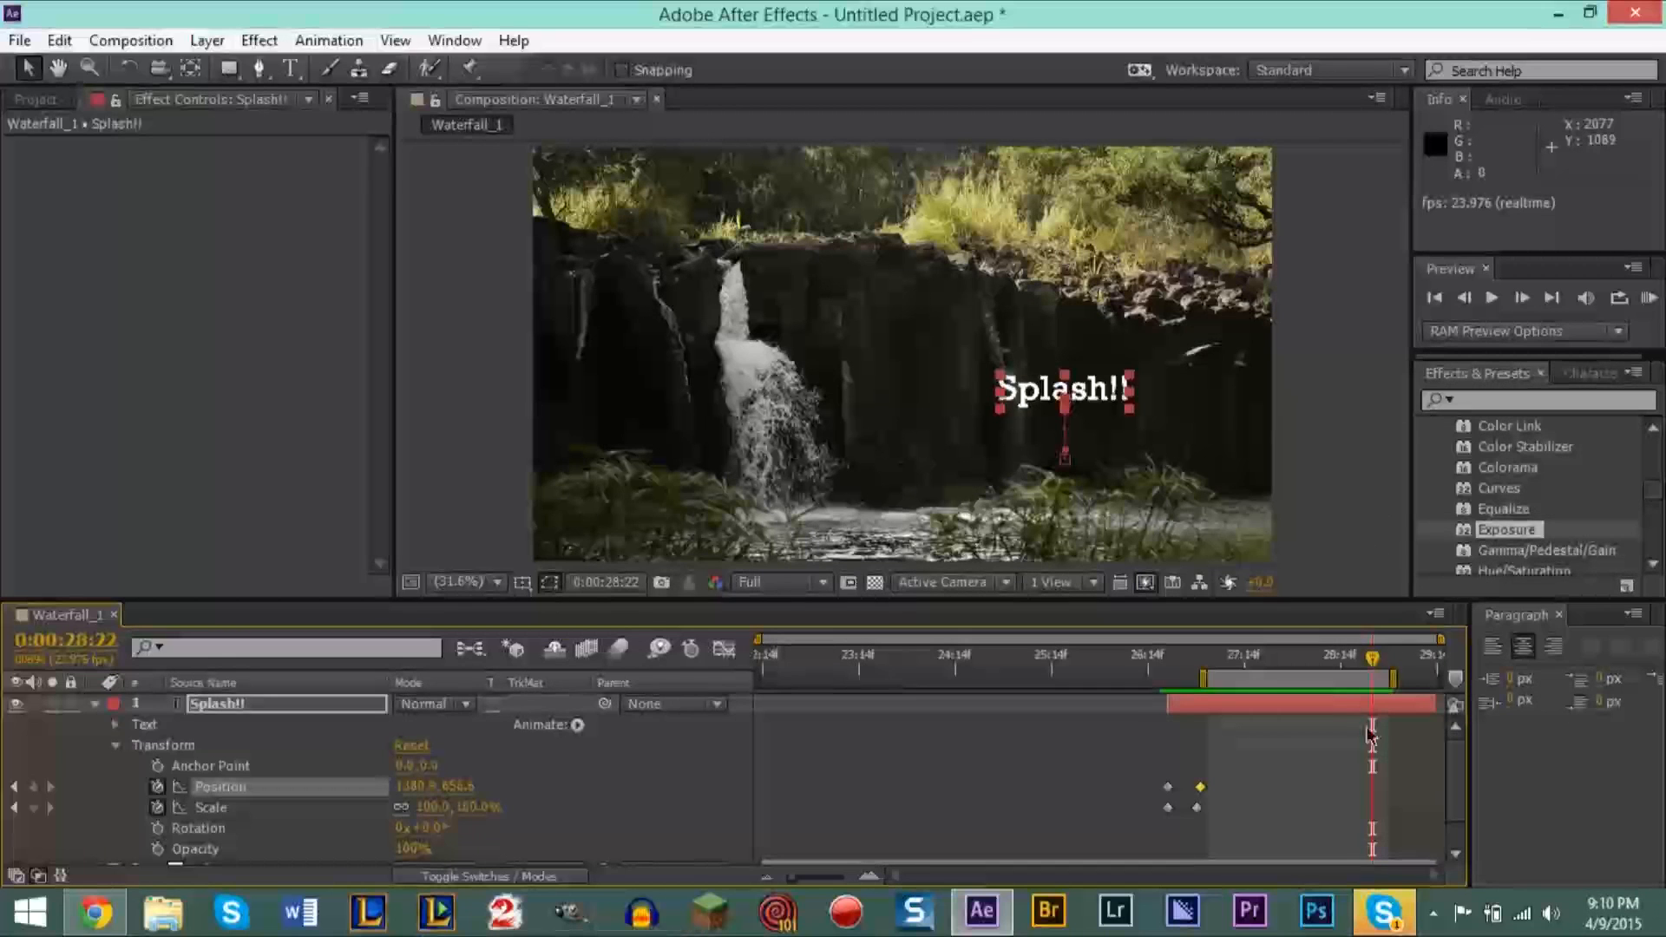
{"action": "left_click_drag", "start_coordinate": [1377, 666], "coordinate": [1292, 666]}
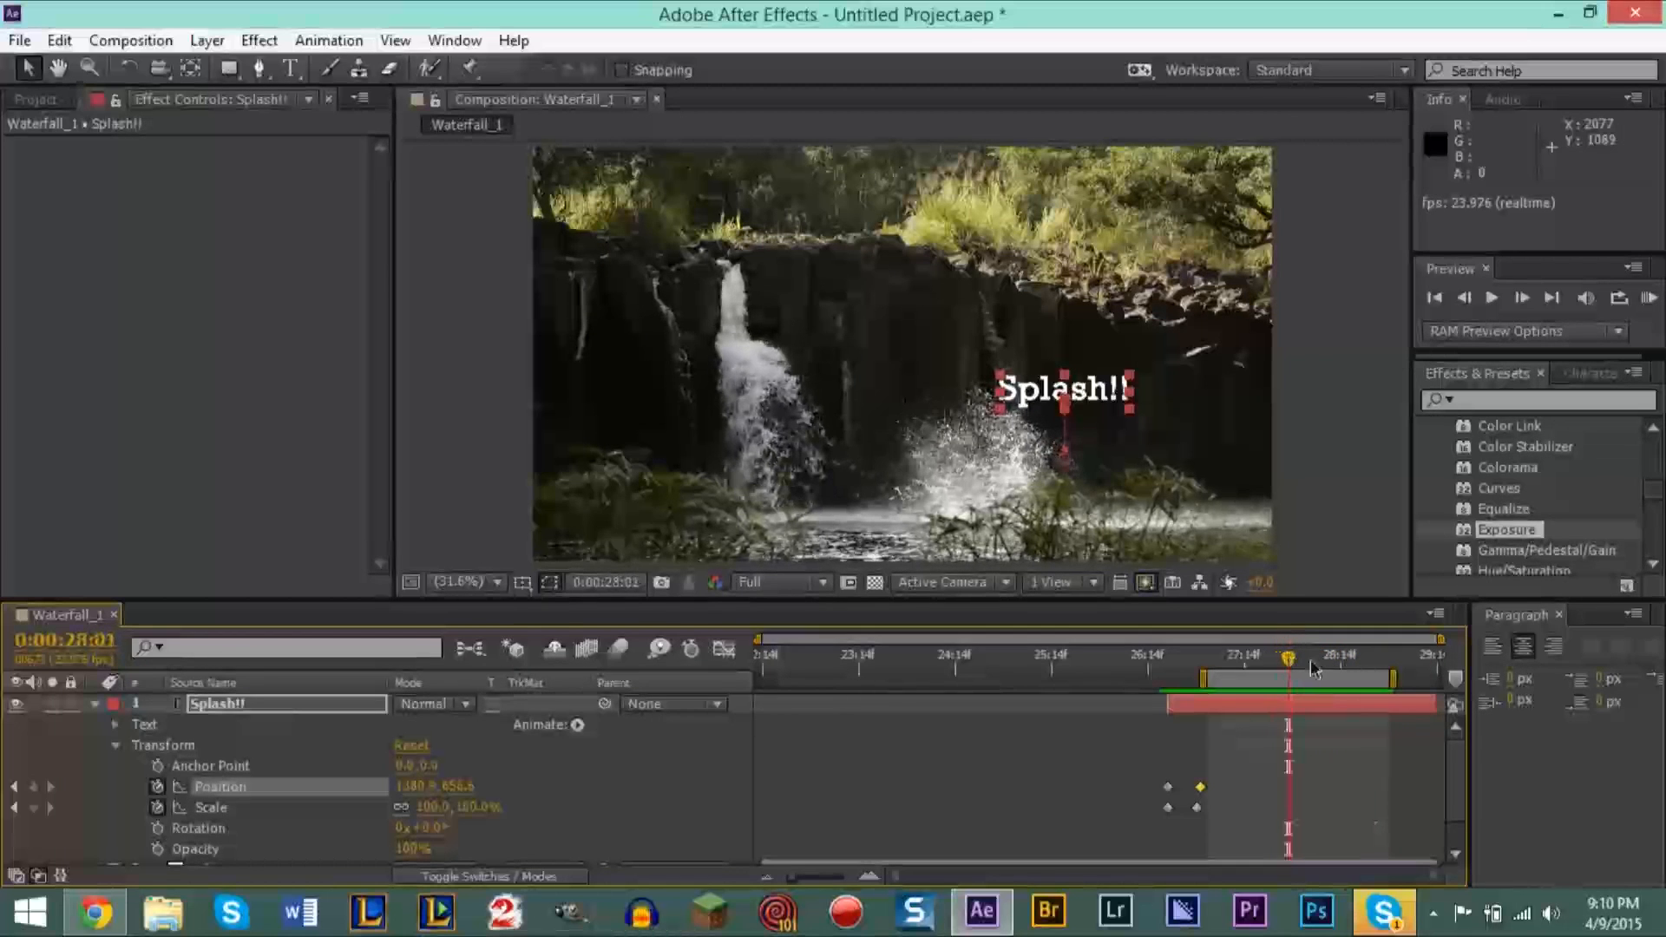
{"action": "left_click", "coordinate": [158, 849]}
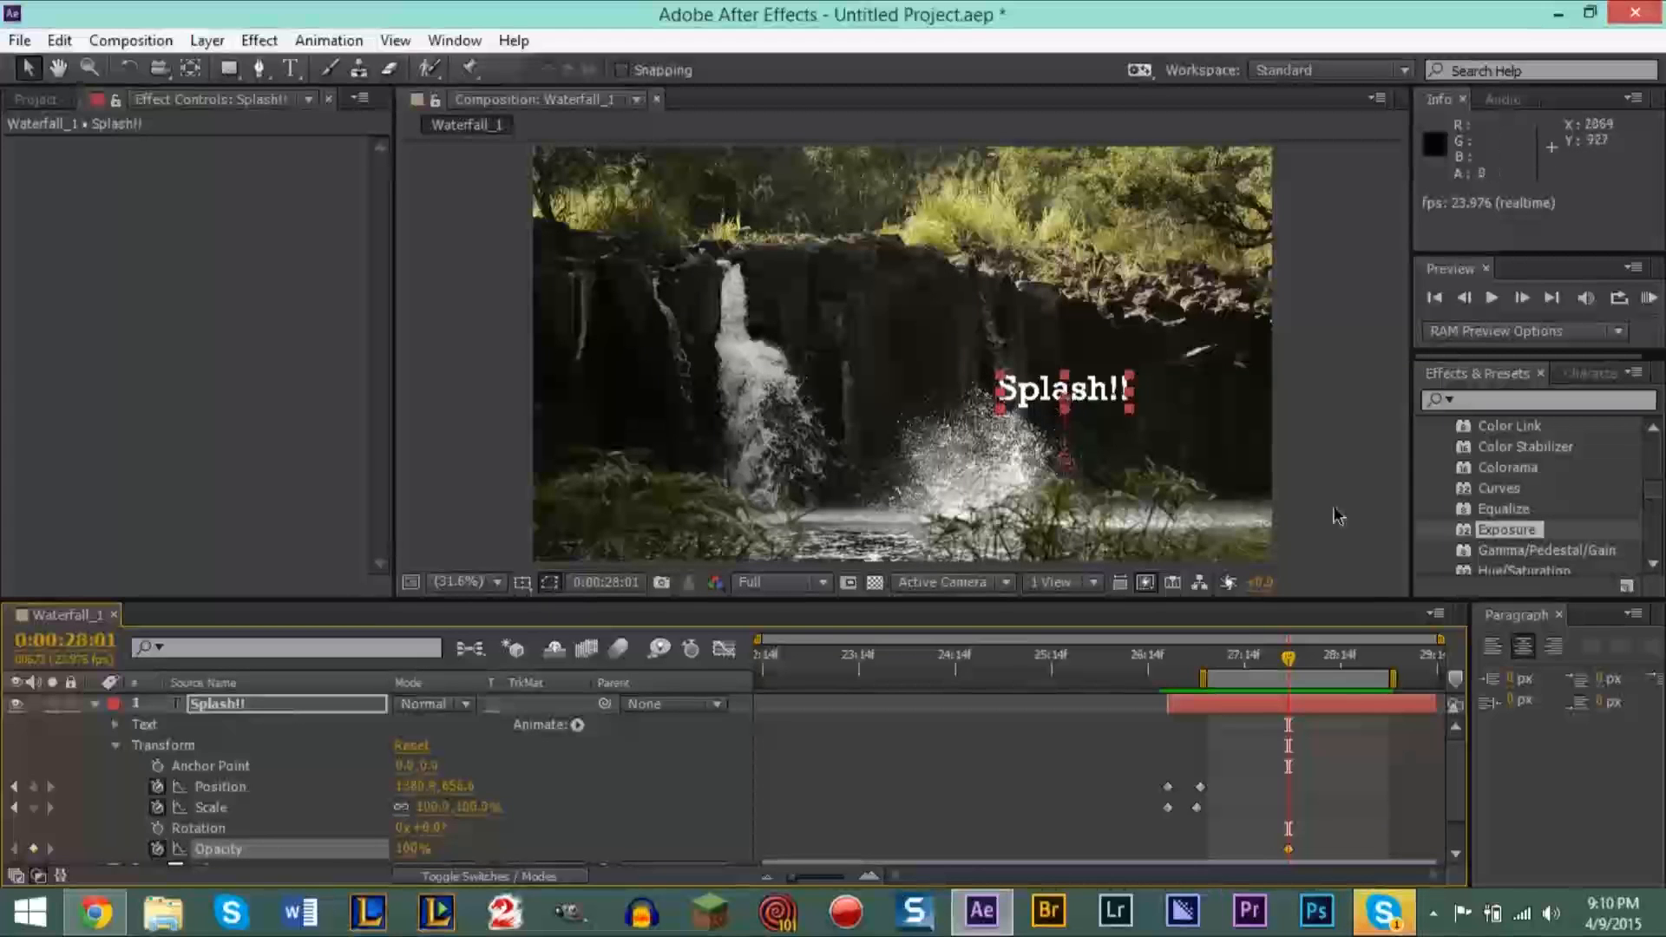
Step: Set the Splash!! layer's Opacity to 0% at 0:00:28:19 so the text fades out
{"action": "left_click_drag", "start_coordinate": [1288, 664], "coordinate": [1357, 663]}
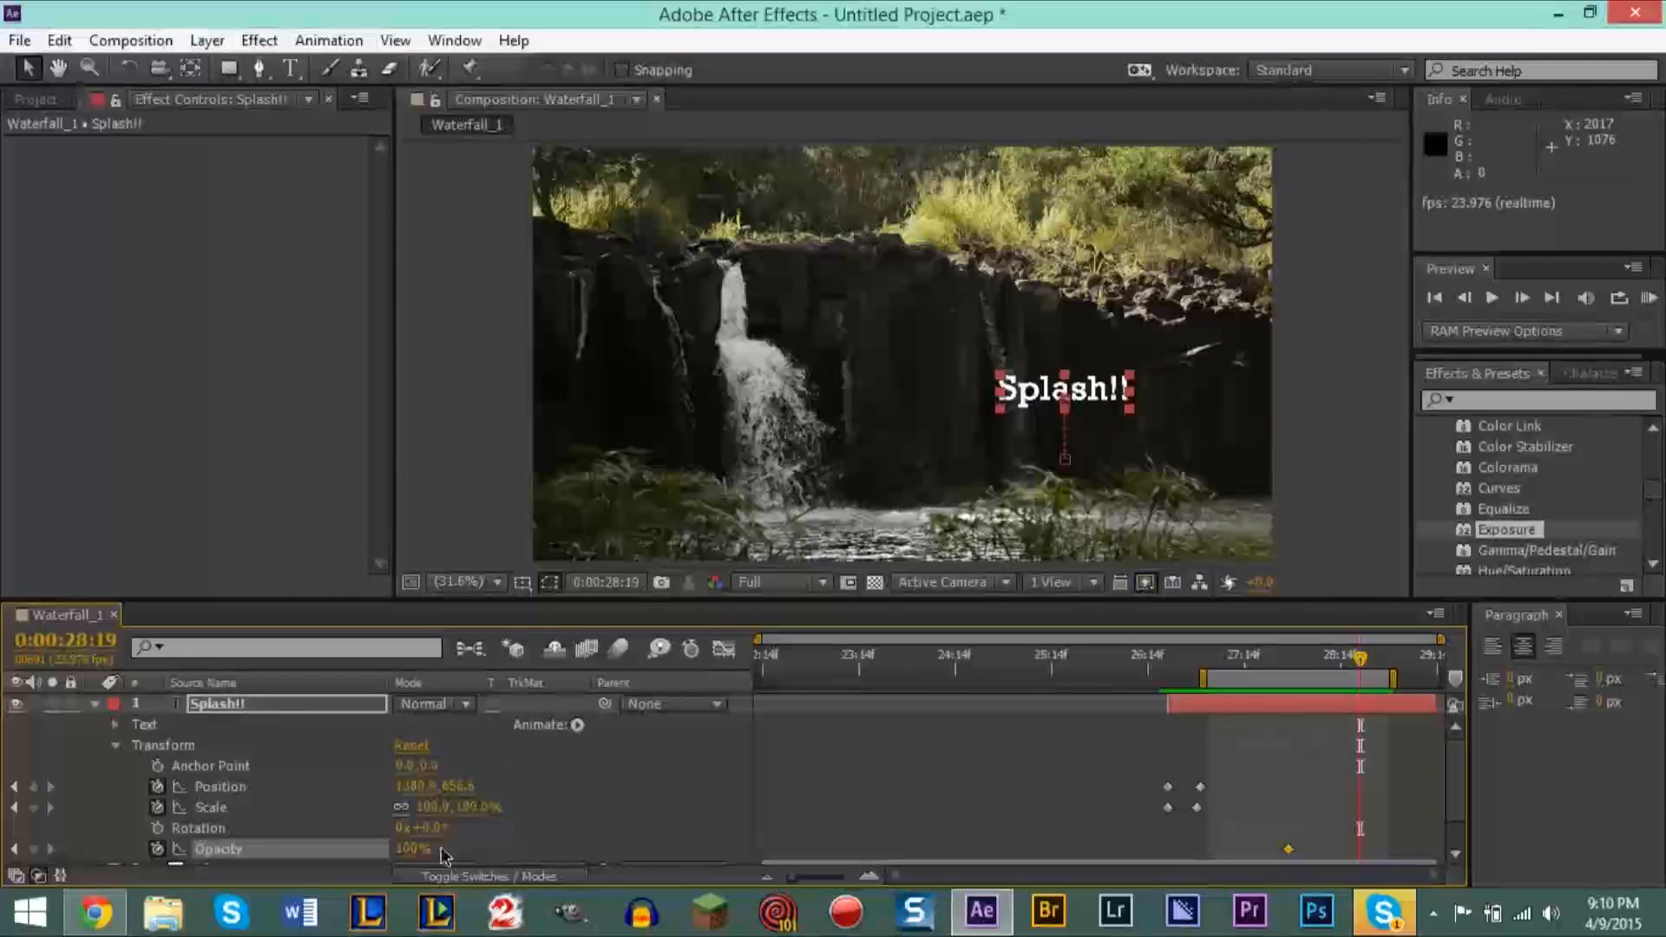
{"action": "left_click", "coordinate": [413, 851]}
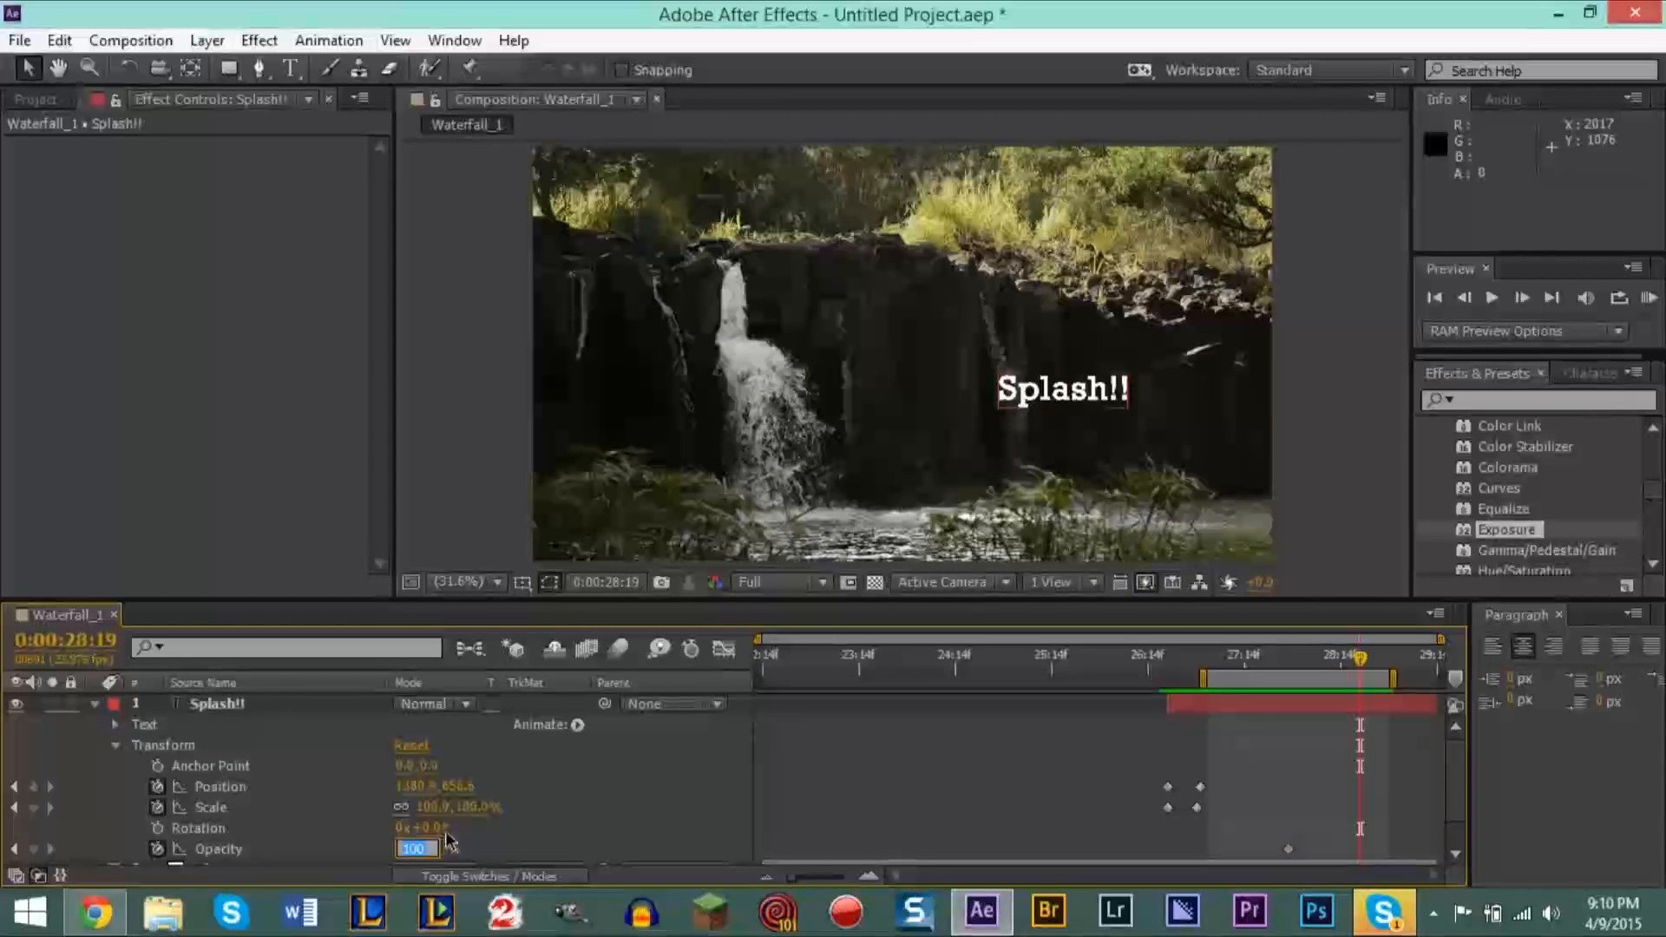
{"action": "type", "text": "0"}
{"action": "key", "text": "Return"}
{"action": "key", "text": "Return"}
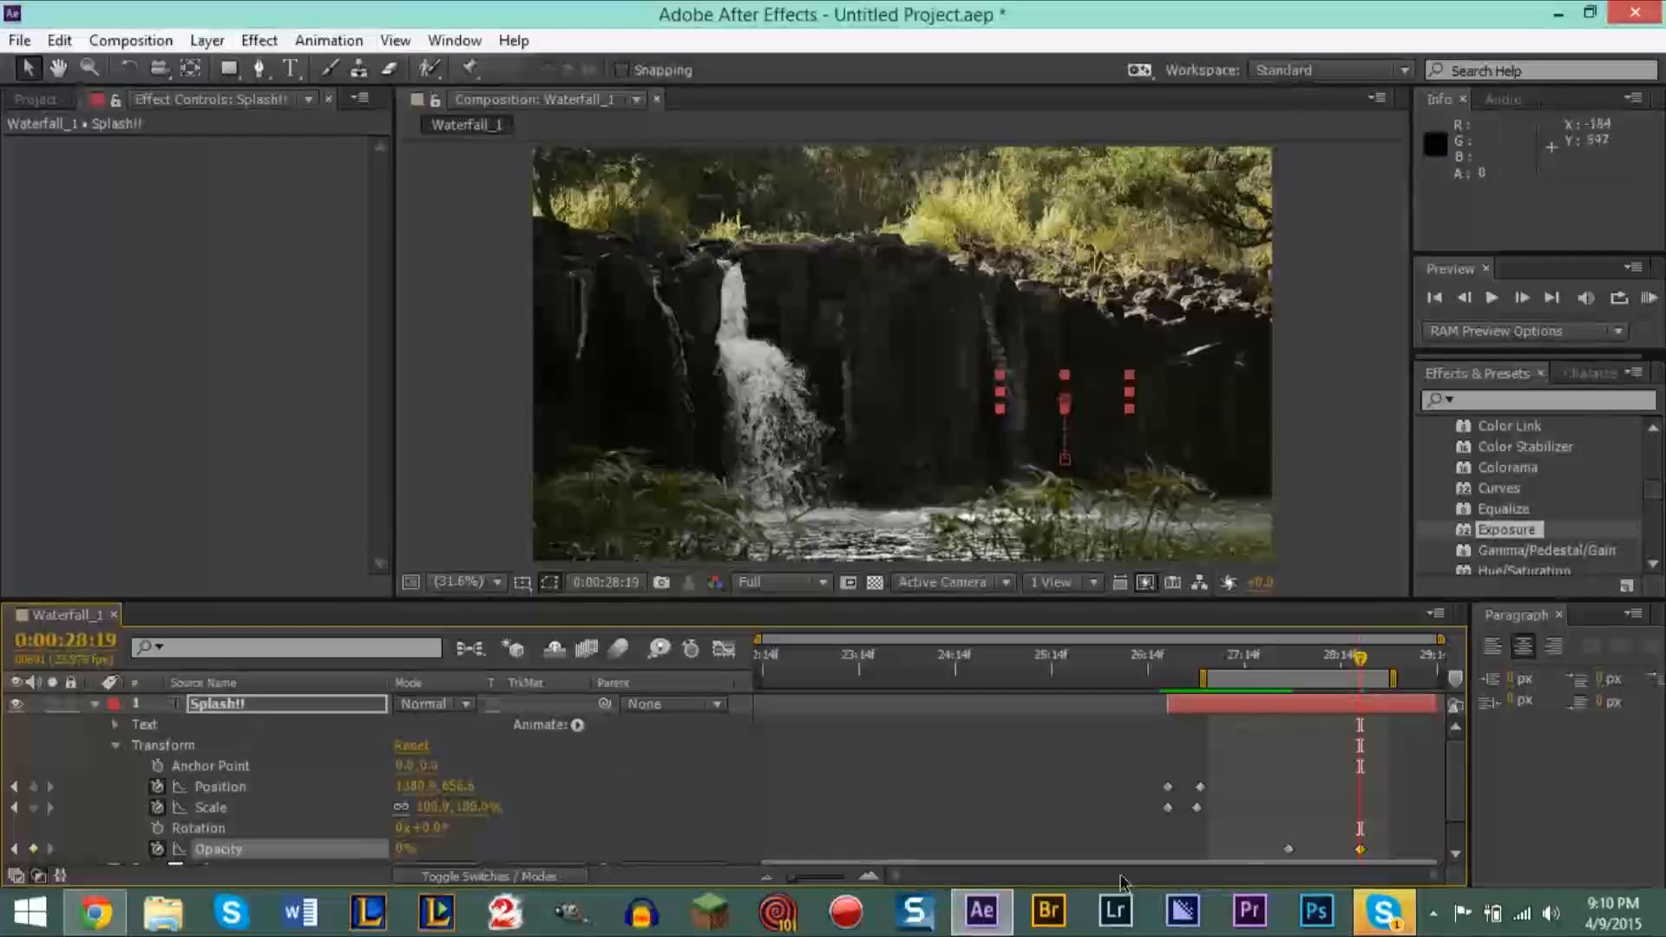
Step: Play back the section around 0:00:27:23 to check the Splash!! text's fade-out
{"action": "left_click_drag", "start_coordinate": [1360, 657], "coordinate": [1286, 664]}
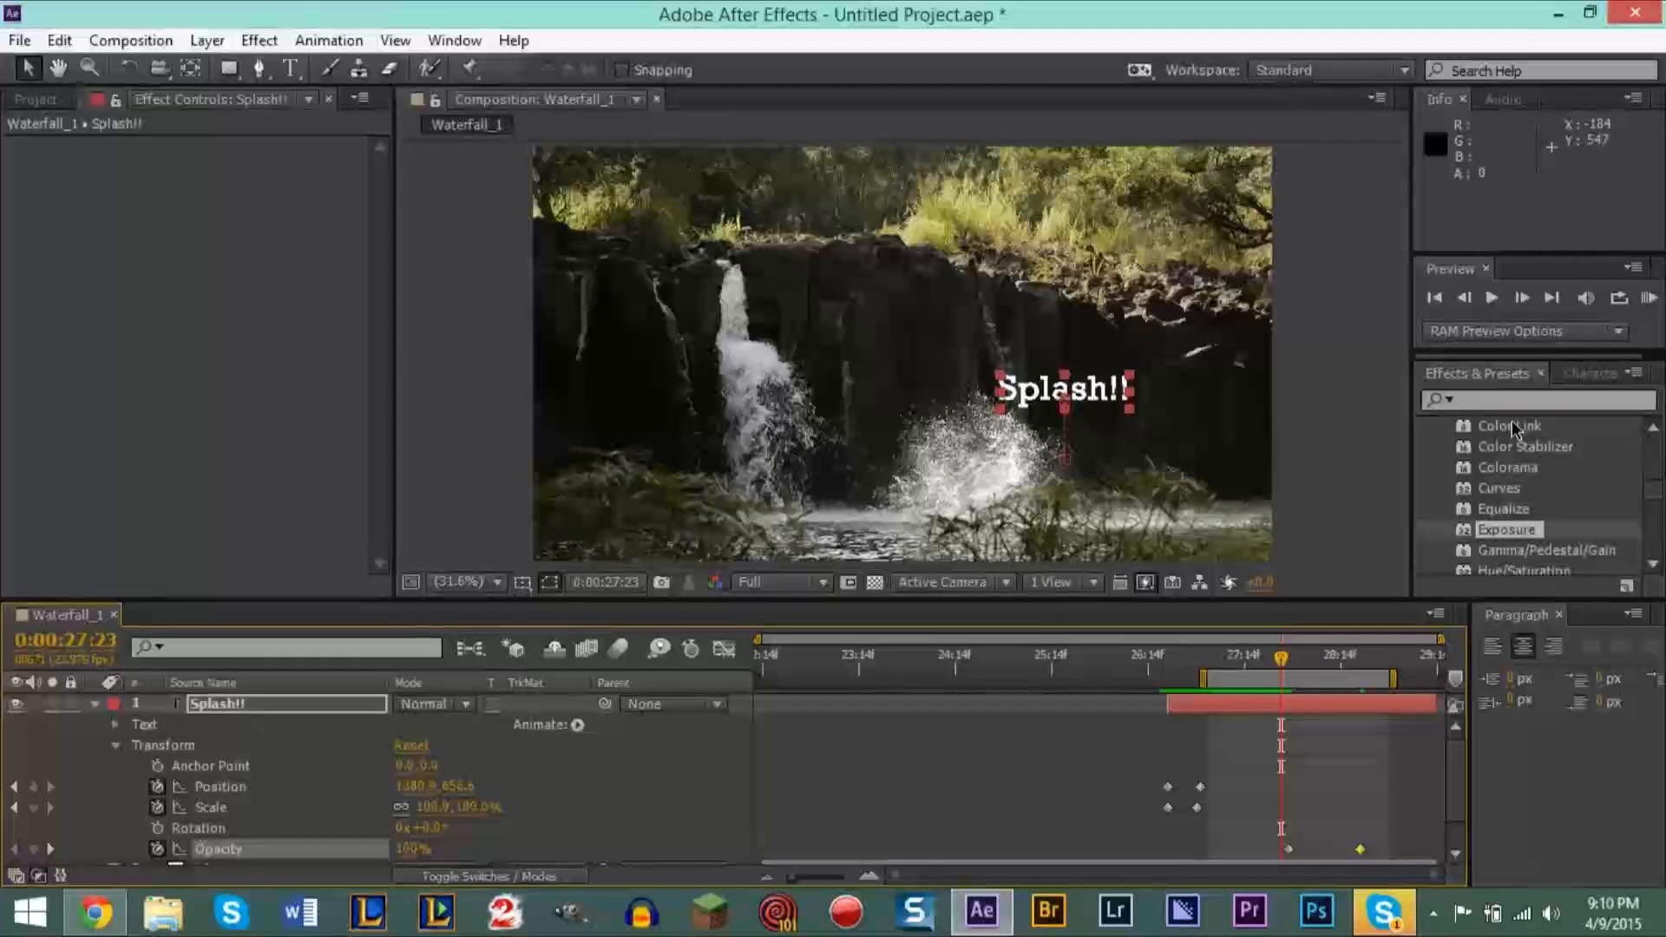
{"action": "key", "text": "space"}
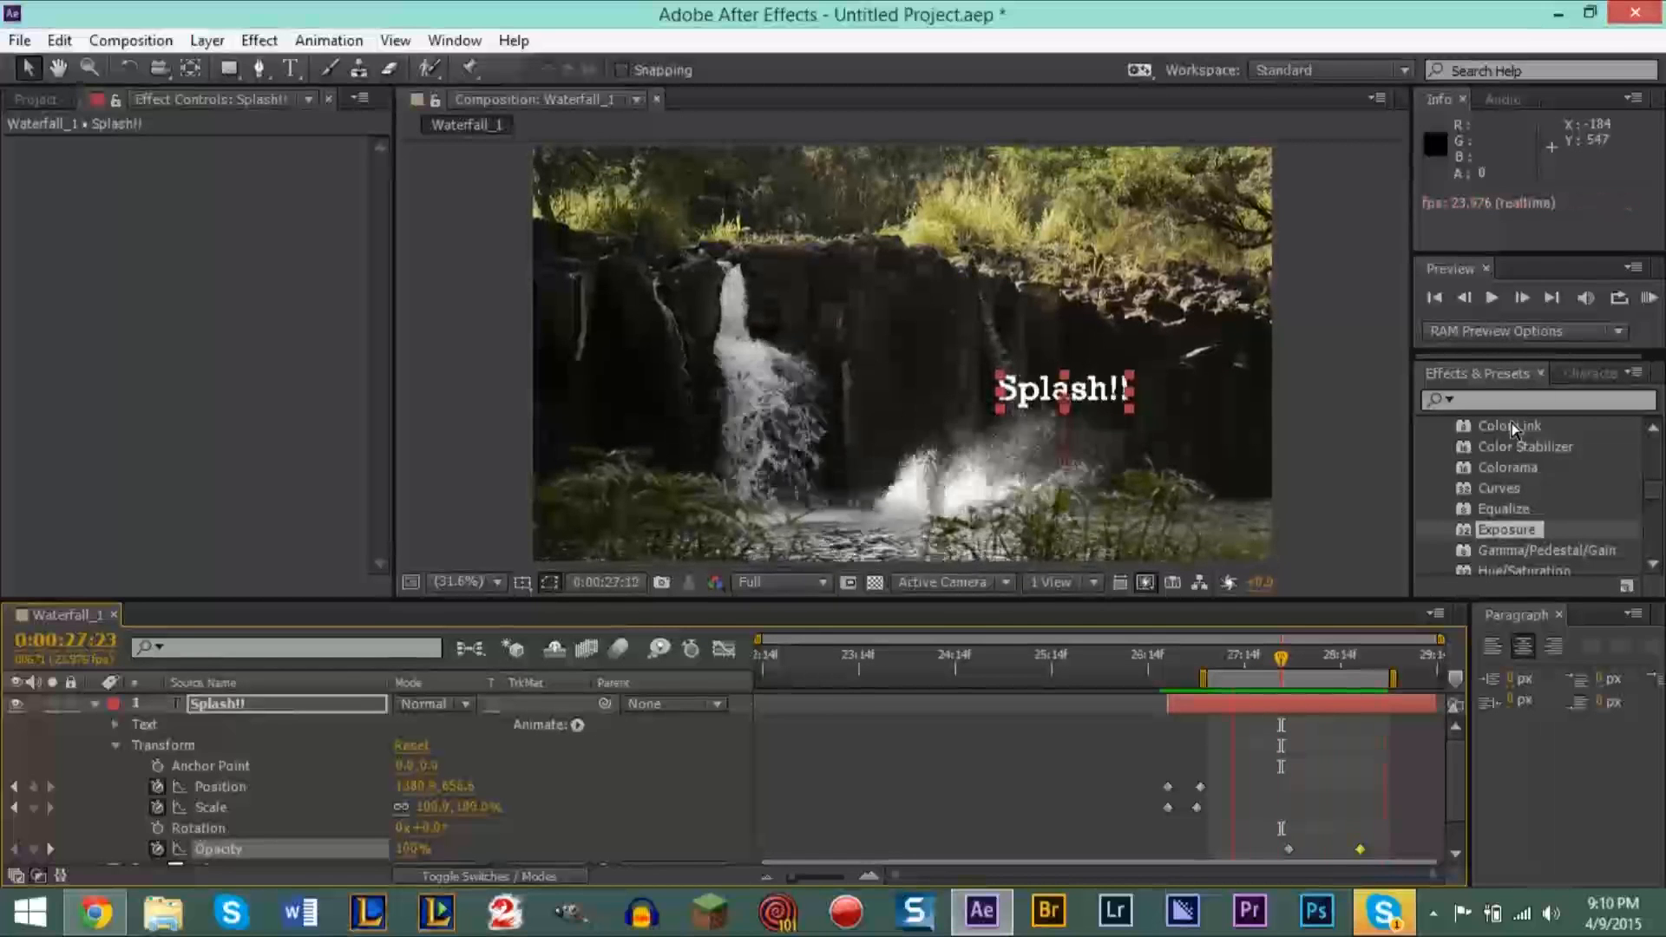
{"action": "left_click", "coordinate": [973, 304]}
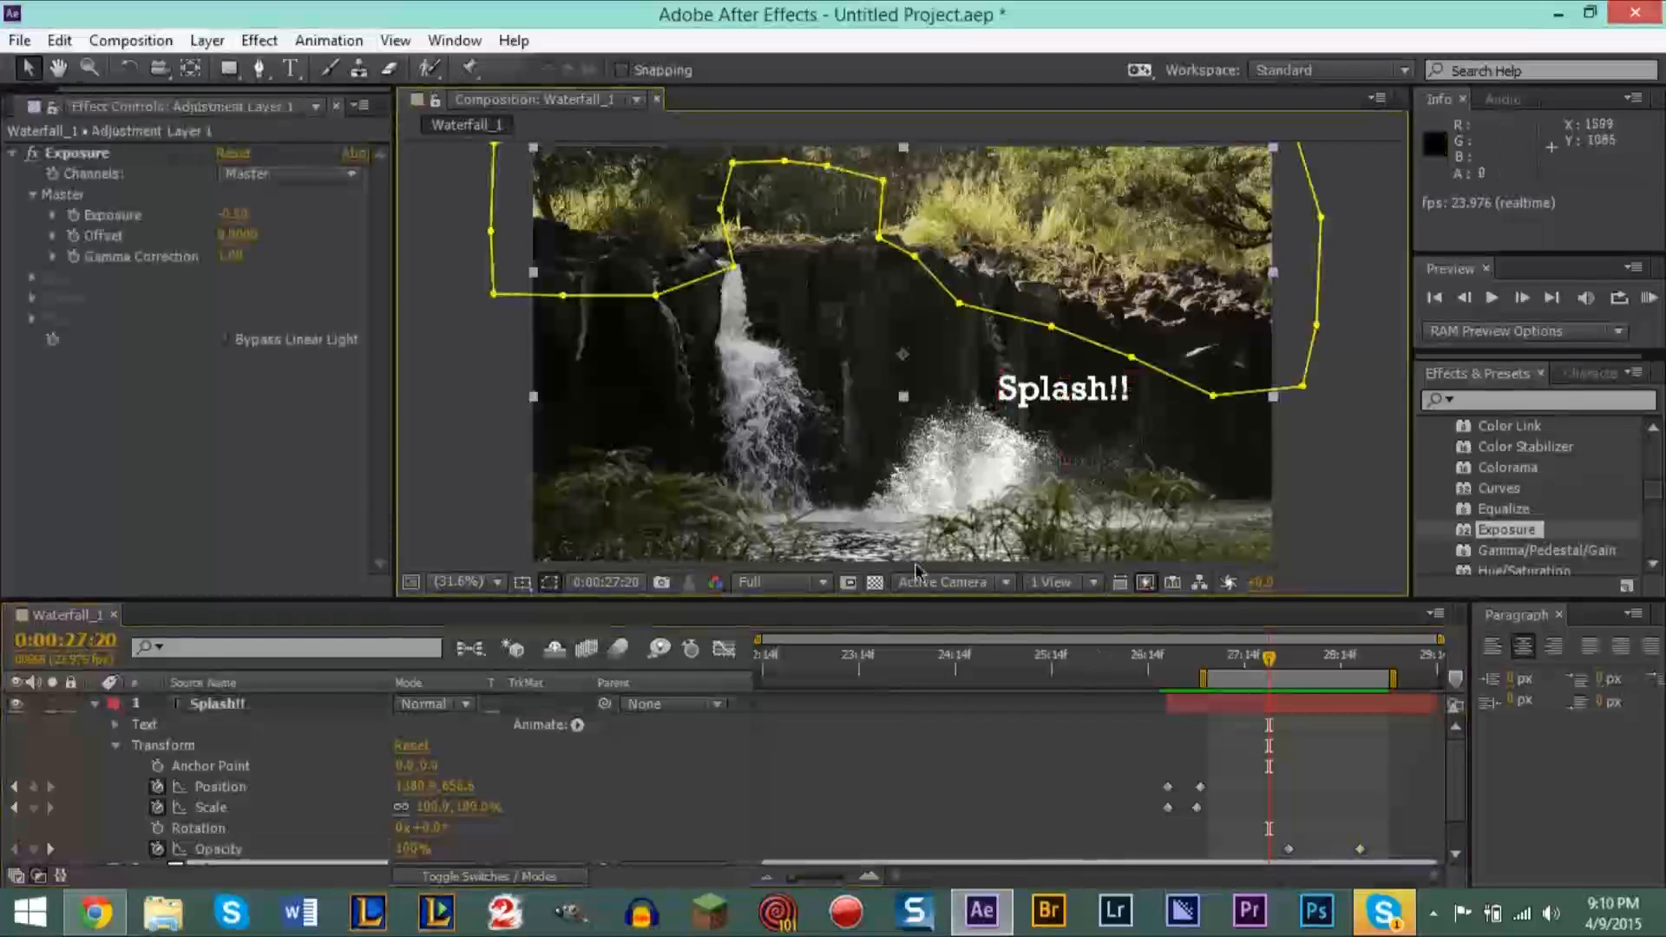
{"action": "left_click", "coordinate": [835, 505]}
{"action": "key", "text": "space"}
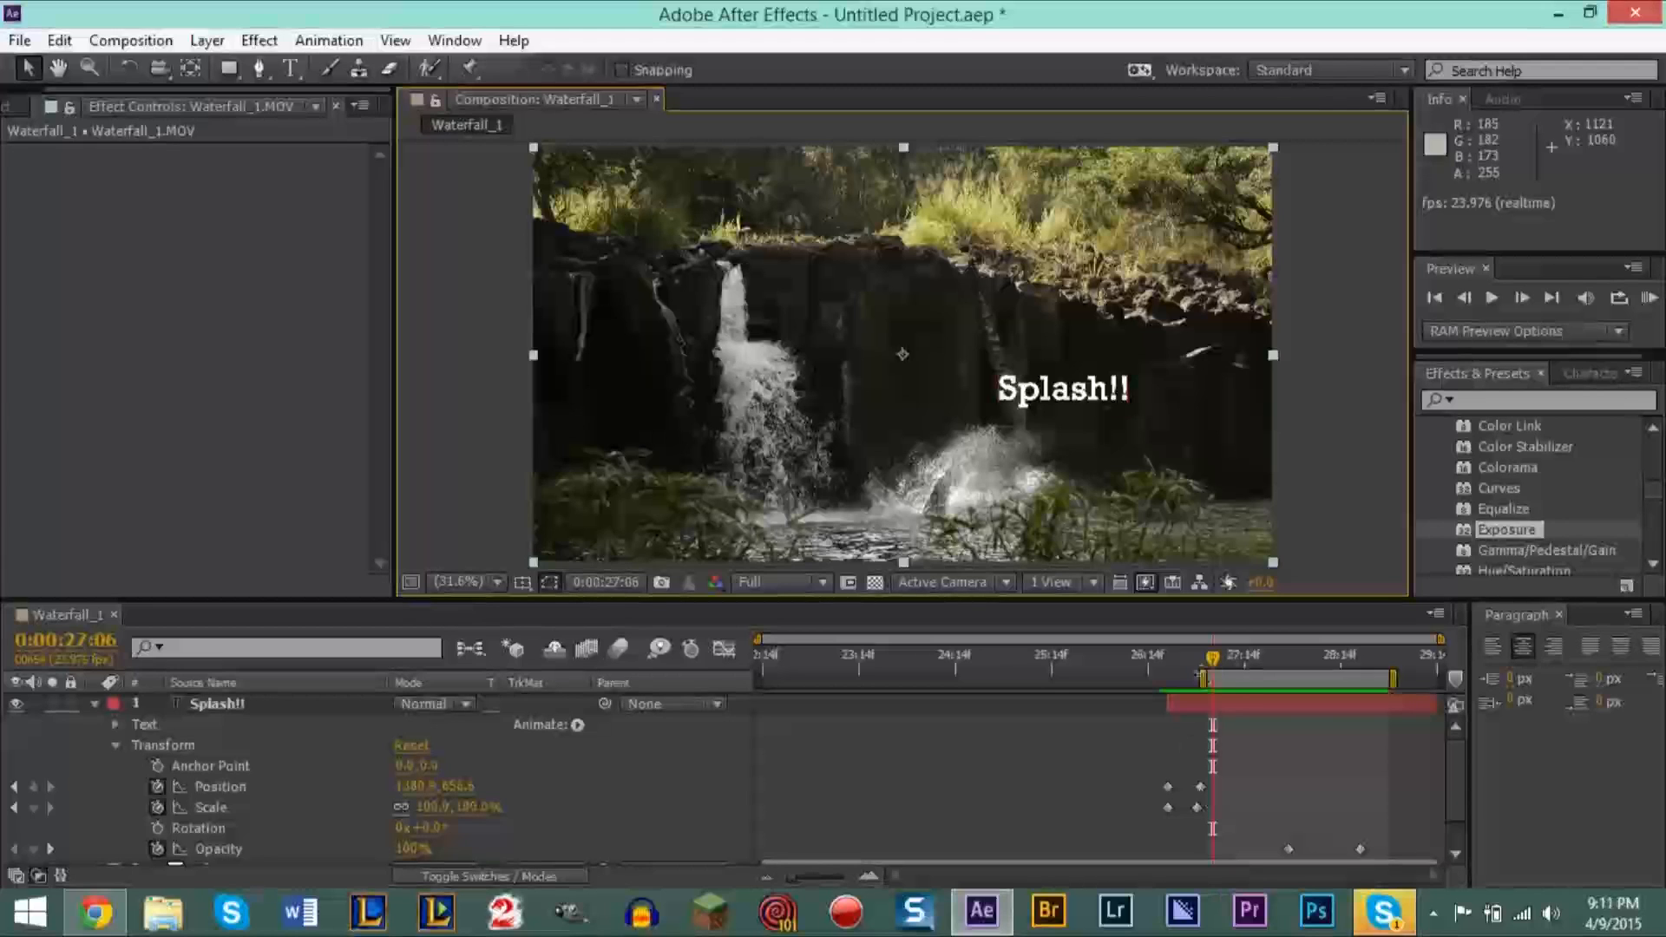
Step: Set the work area to 0:00:26:01–0:00:29:13 and RAM preview the complete Splash!! text animation
{"action": "left_click_drag", "start_coordinate": [1204, 678], "coordinate": [758, 679]}
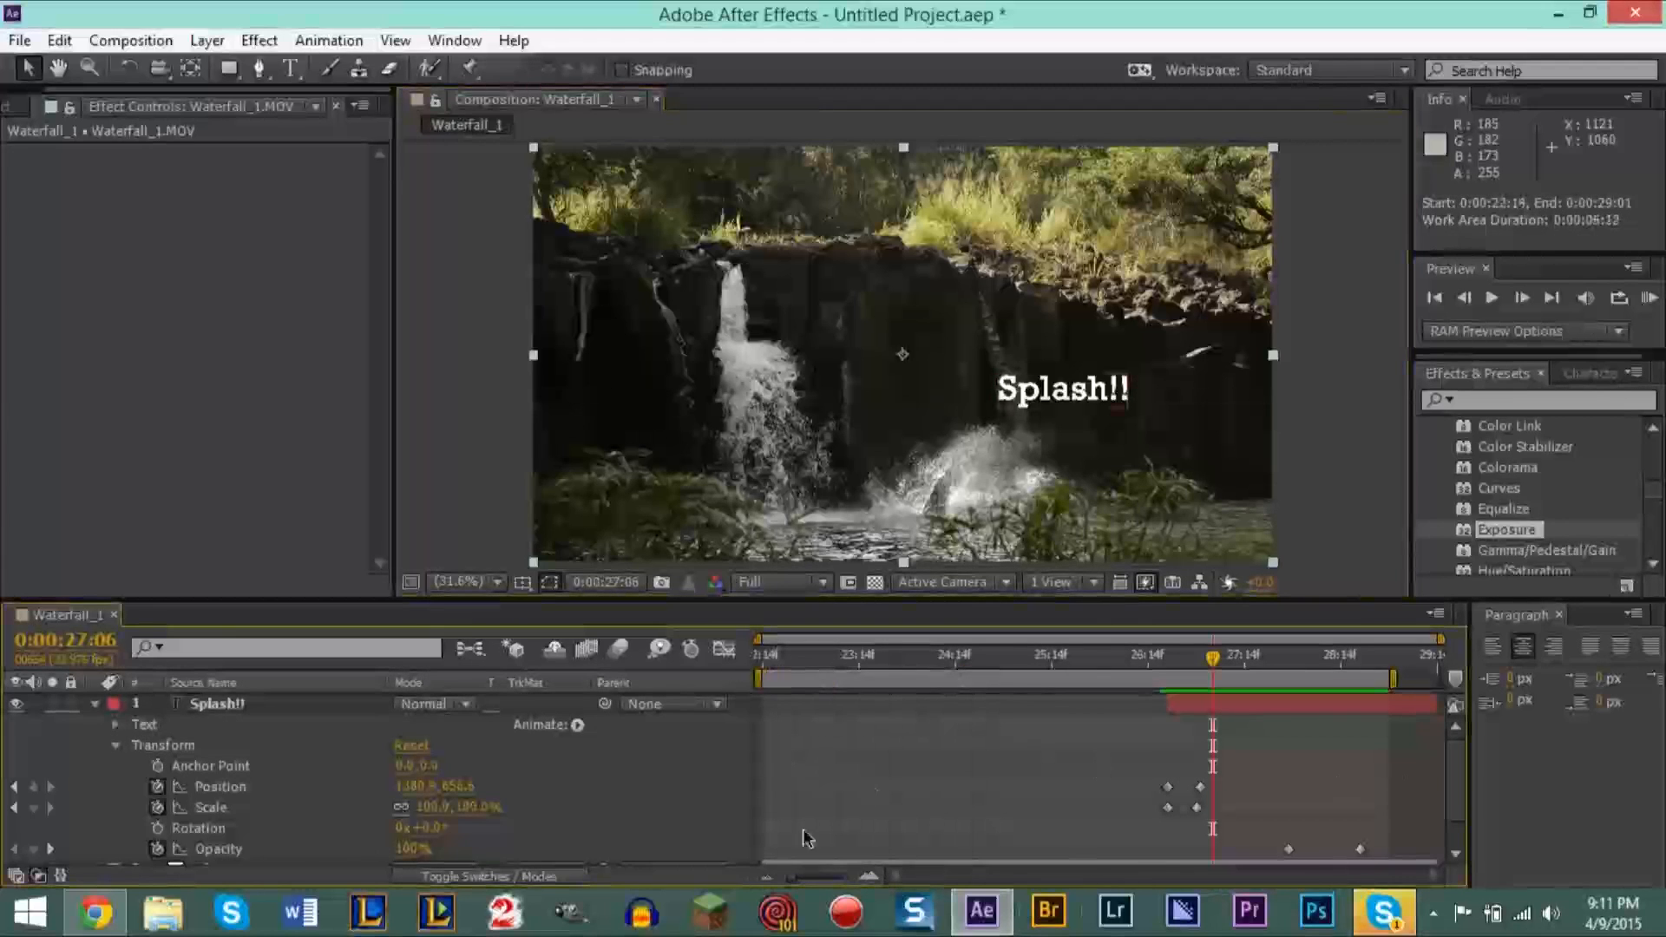
{"action": "left_click_drag", "start_coordinate": [785, 679], "coordinate": [1092, 711]}
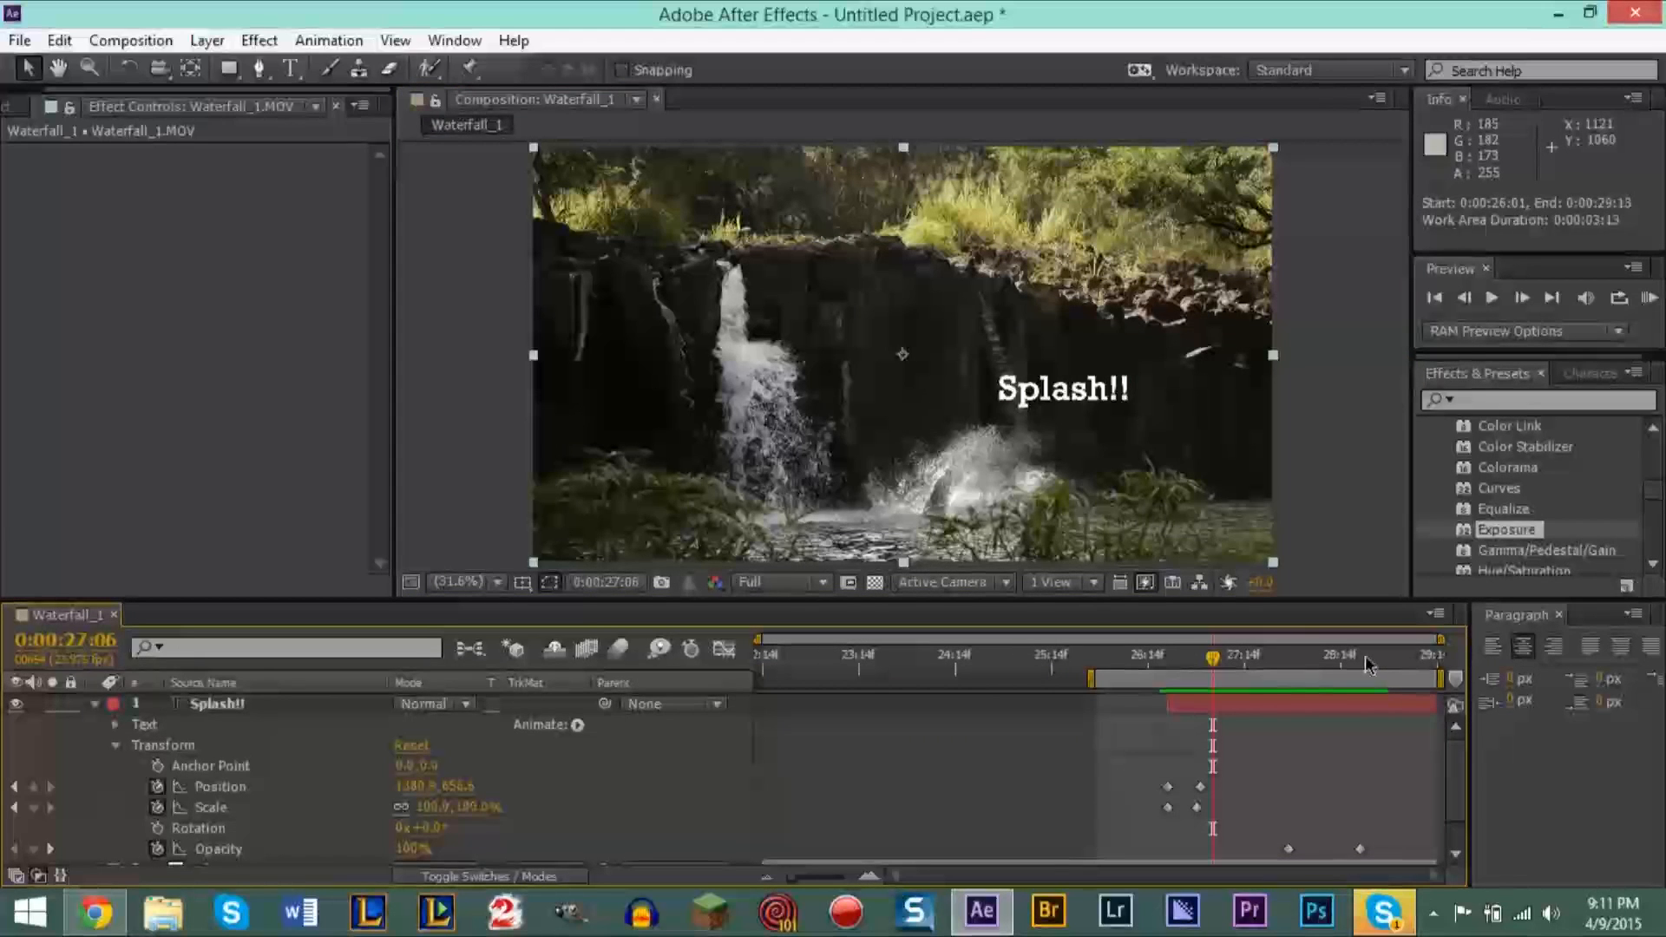
{"action": "key", "text": "KP_0"}
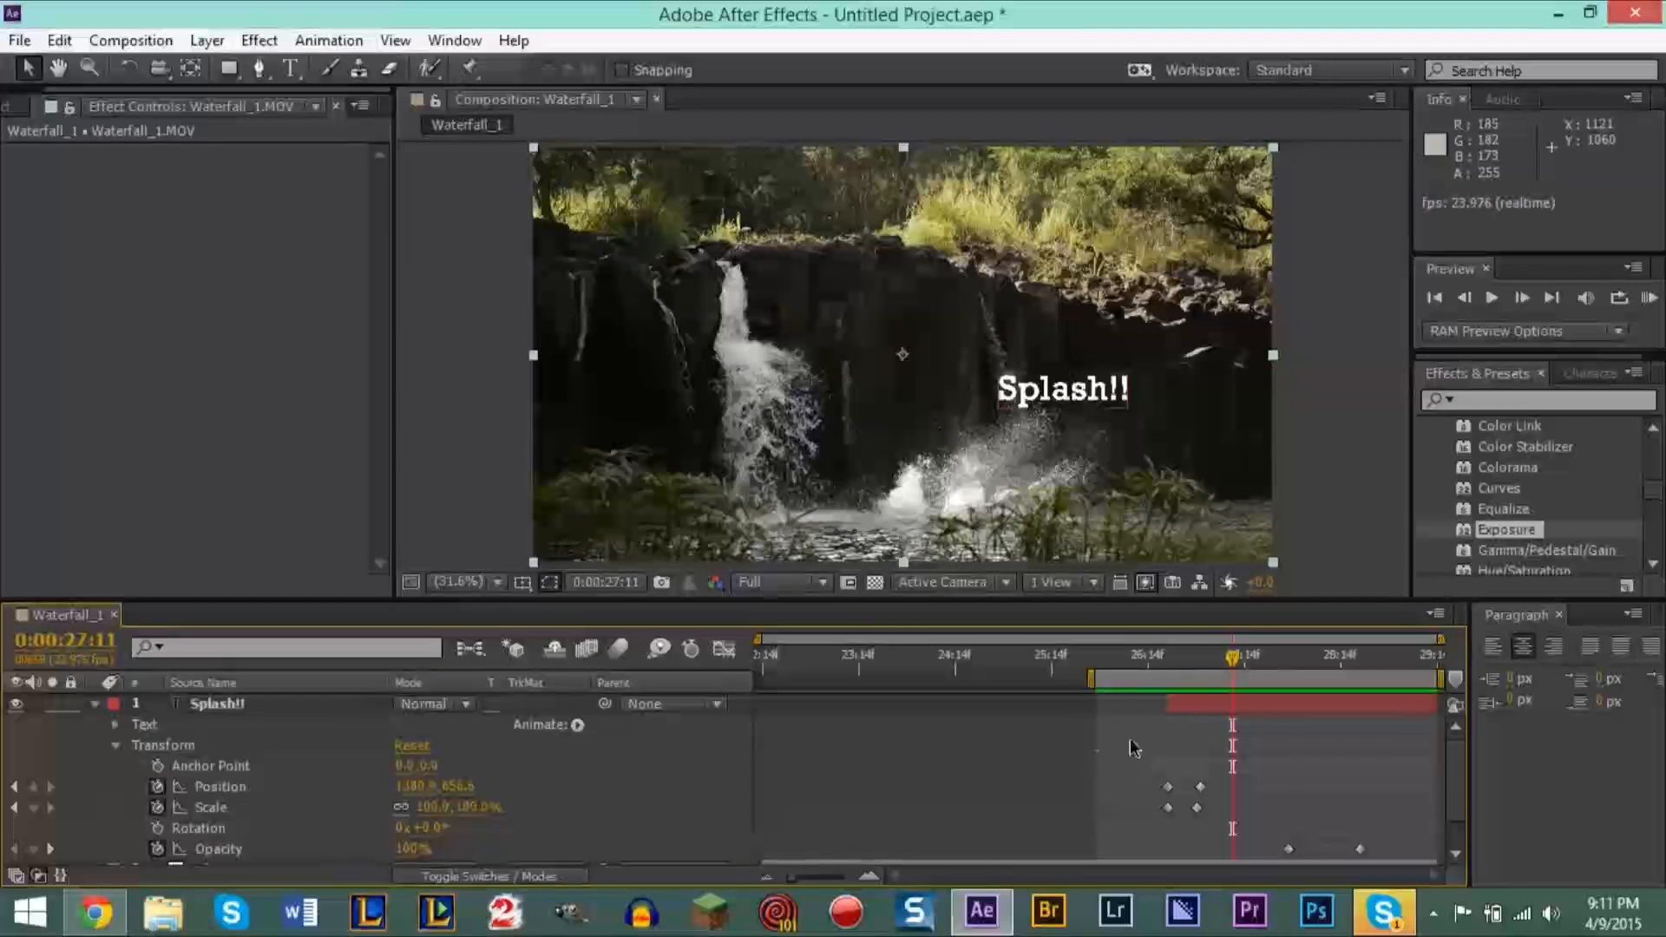
Step: Expand the work area to the whole clip, 0:00:22:14–0:00:29:13, and collapse the Splash!! layer's properties, with the current time at 0:00:27:05
{"action": "left_click_drag", "start_coordinate": [1266, 678], "coordinate": [931, 679]}
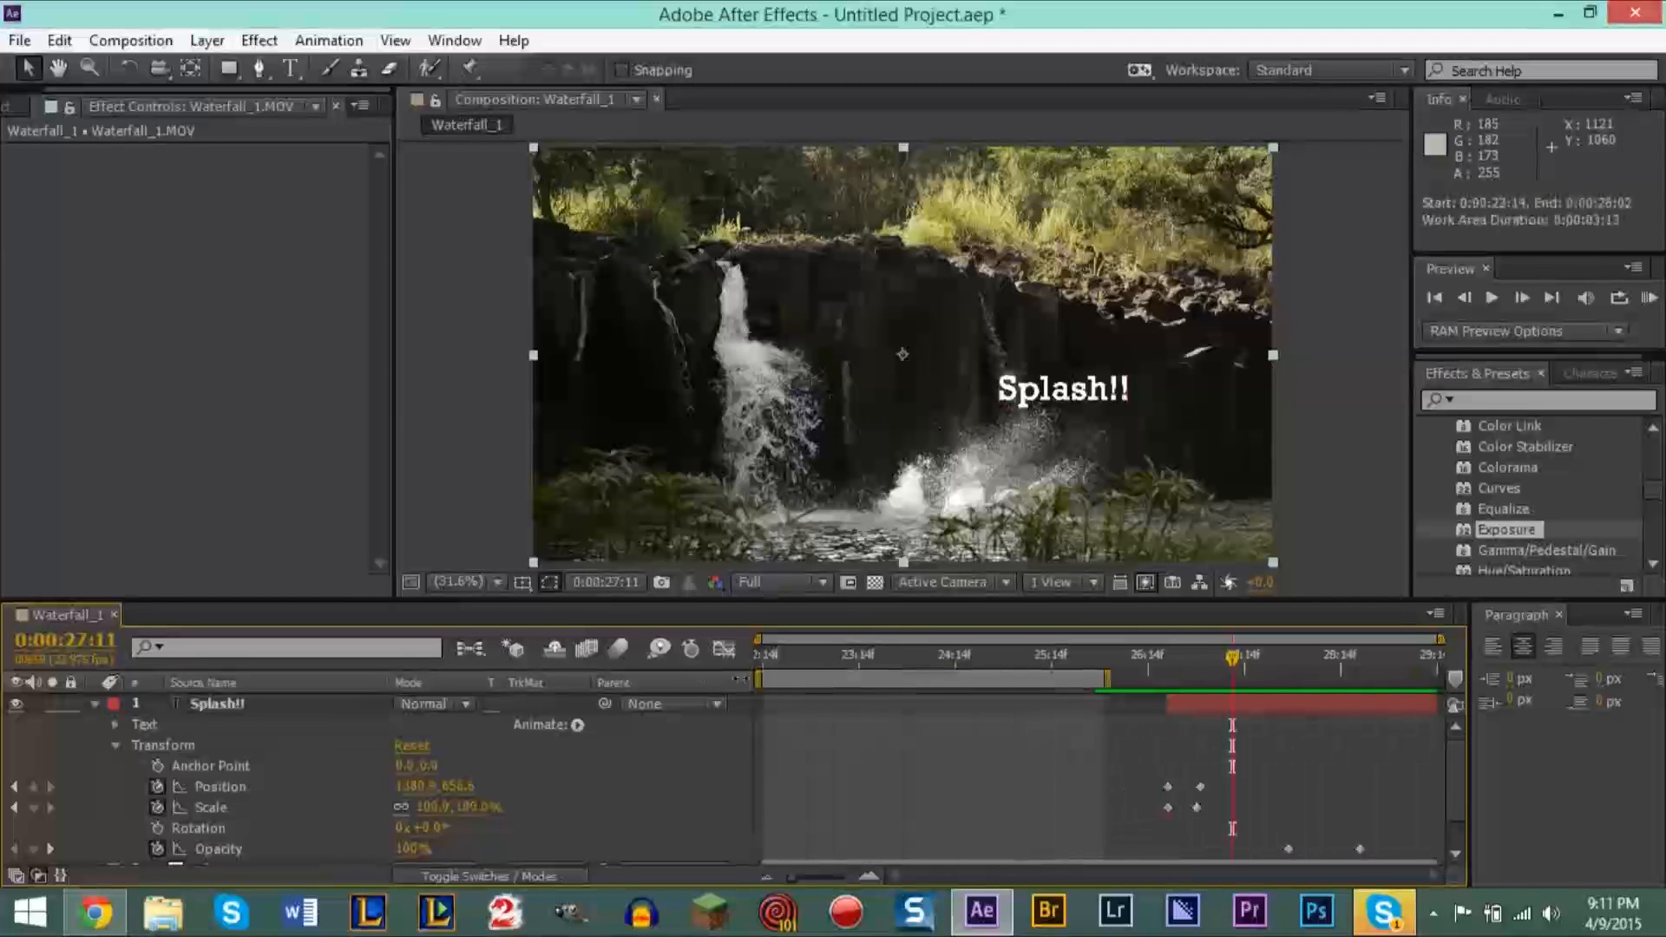
{"action": "left_click_drag", "start_coordinate": [1107, 678], "coordinate": [1440, 679]}
{"action": "left_click_drag", "start_coordinate": [1457, 774], "coordinate": [1460, 714]}
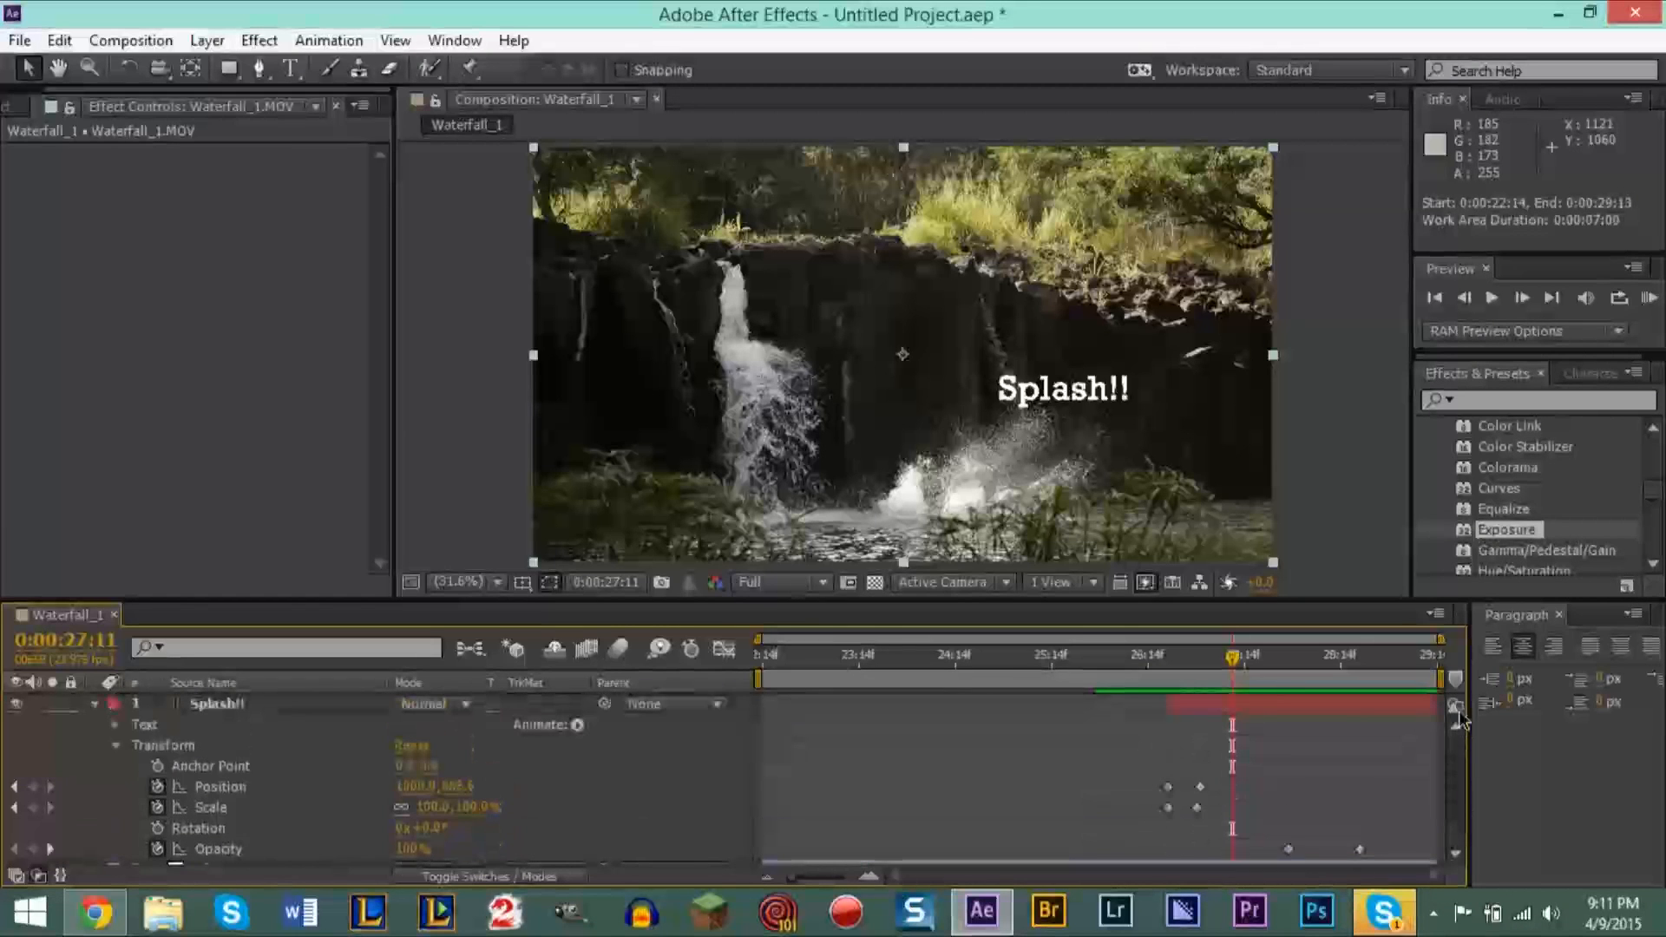
{"action": "left_click", "coordinate": [95, 705]}
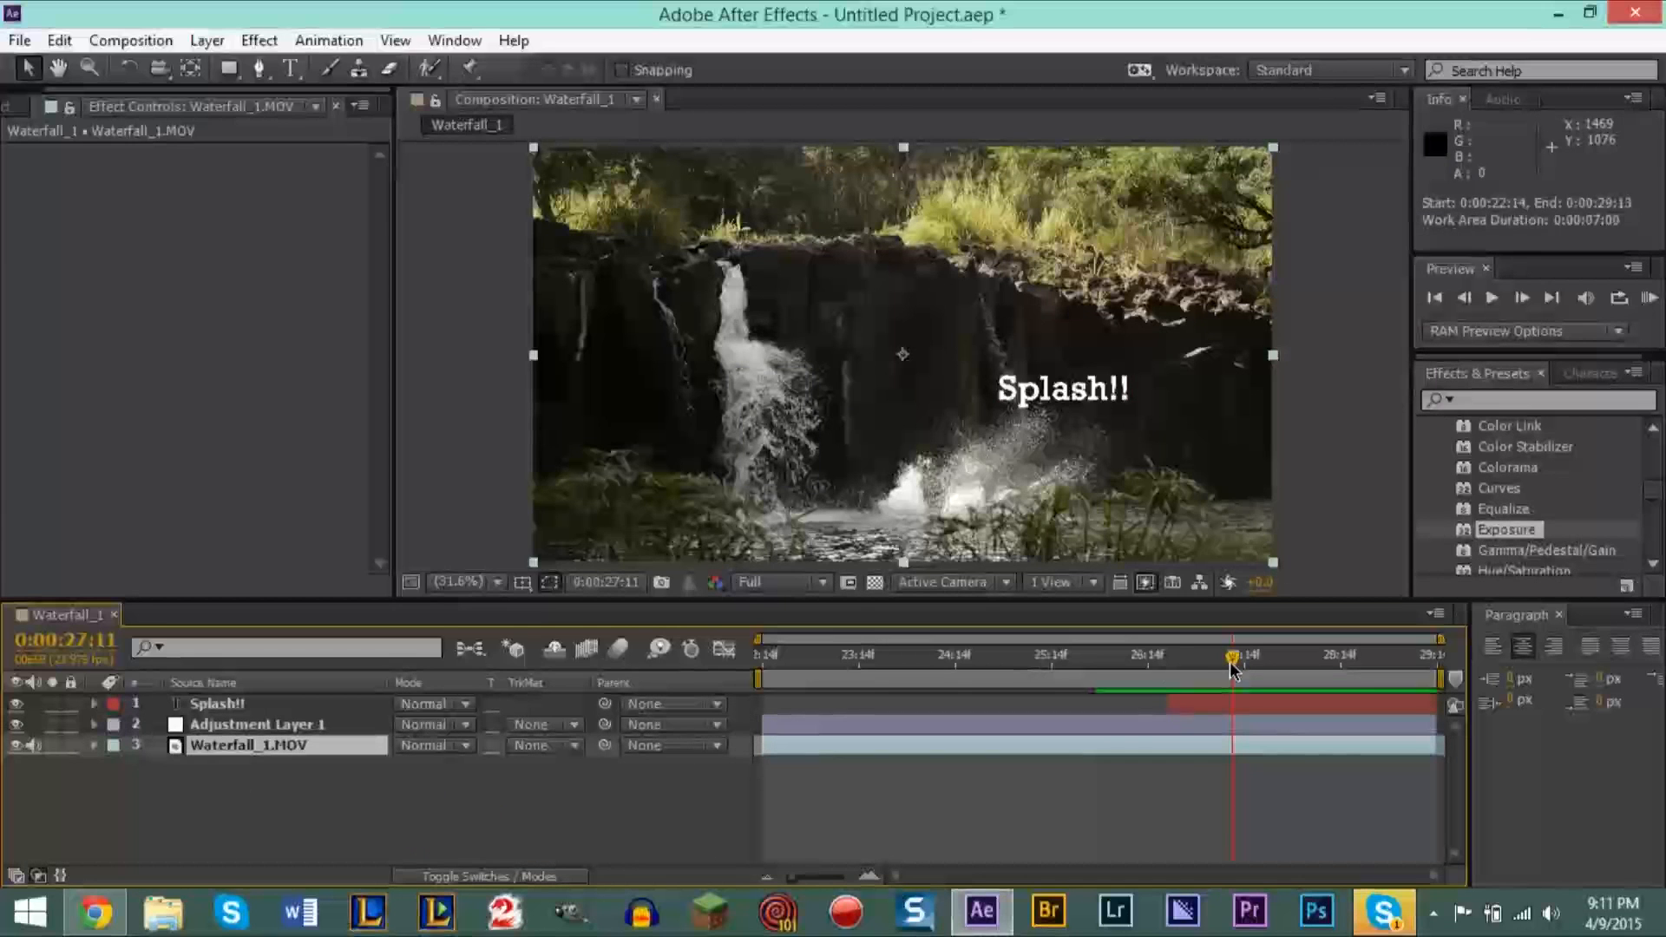
{"action": "mouse_move", "coordinate": [1223, 669]}
{"action": "left_mouse_down"}
{"action": "mouse_move", "coordinate": [764, 668]}
{"action": "mouse_move", "coordinate": [1323, 671]}
{"action": "mouse_move", "coordinate": [1160, 673]}
{"action": "mouse_move", "coordinate": [1226, 670]}
{"action": "mouse_move", "coordinate": [1206, 675]}
{"action": "left_mouse_up"}
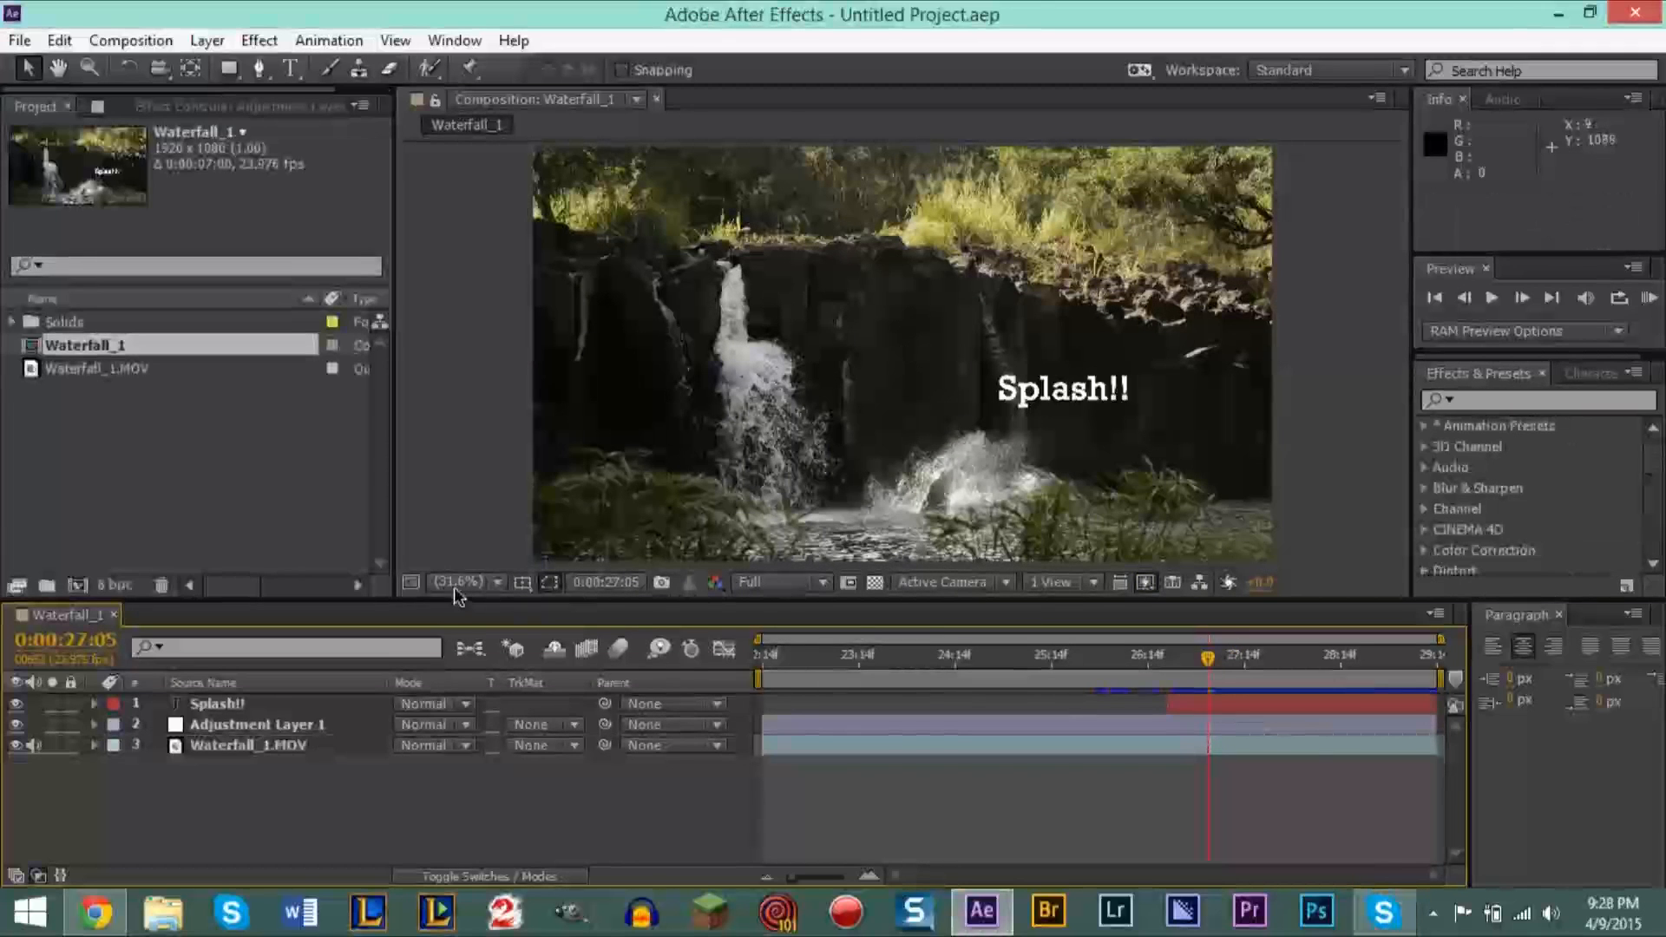
Step: Fit the composition in the viewer and move the current time to the composition's start at 0:00:22:14
{"action": "left_click", "coordinate": [457, 584]}
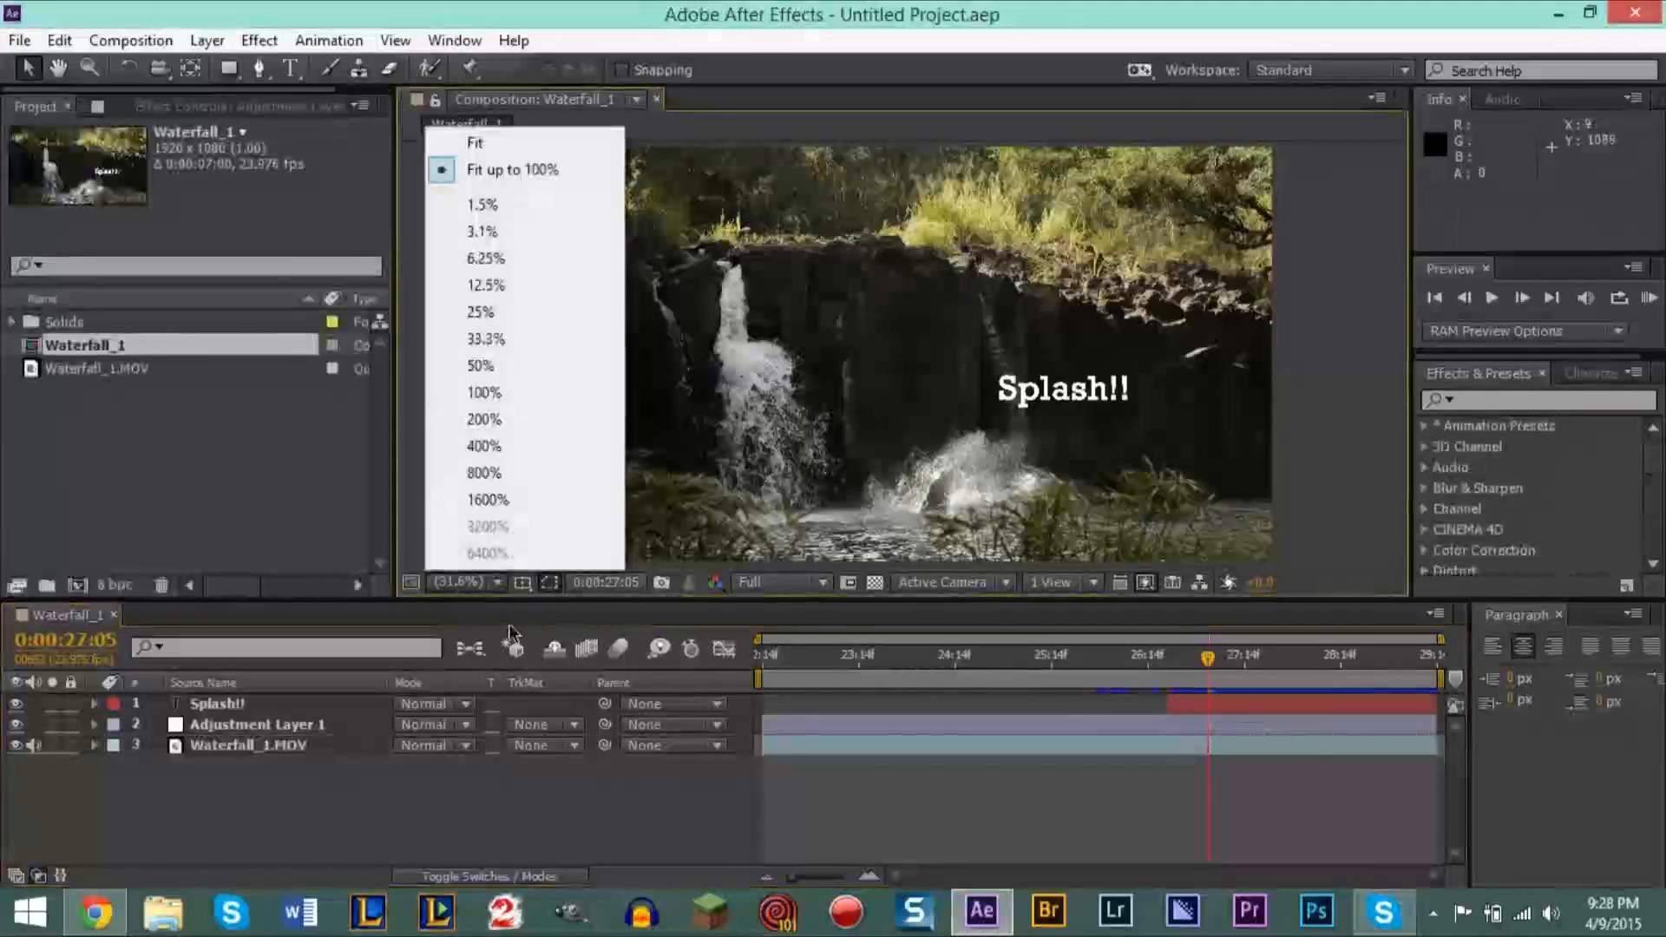
{"action": "left_click", "coordinate": [538, 143]}
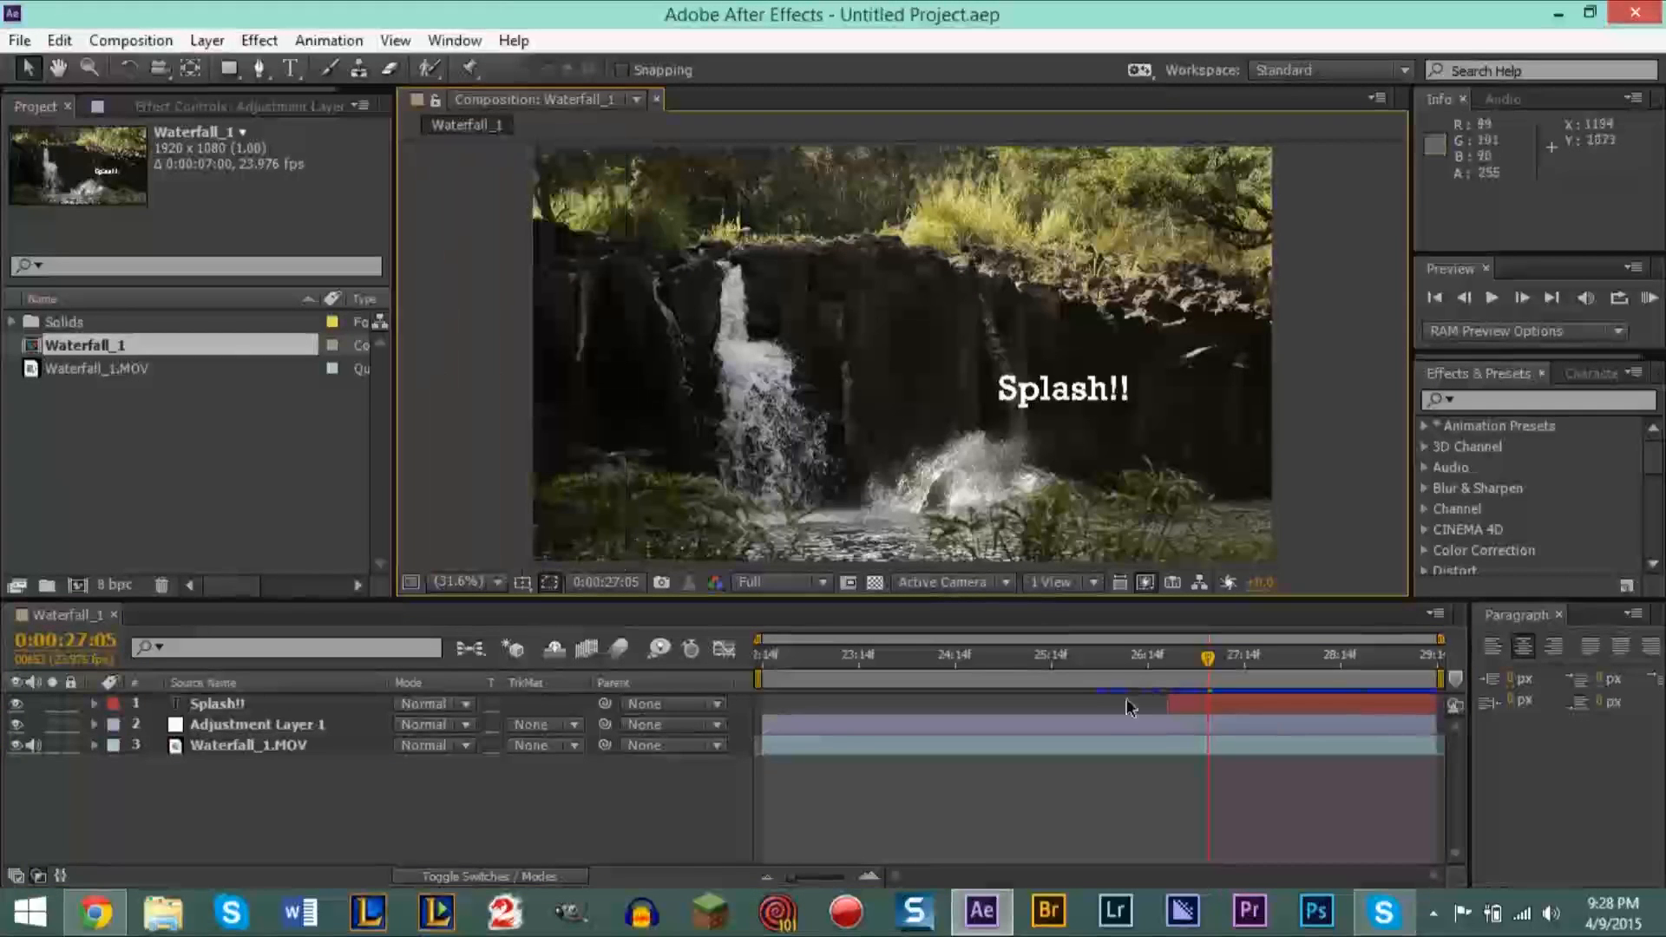
{"action": "left_click", "coordinate": [1132, 656]}
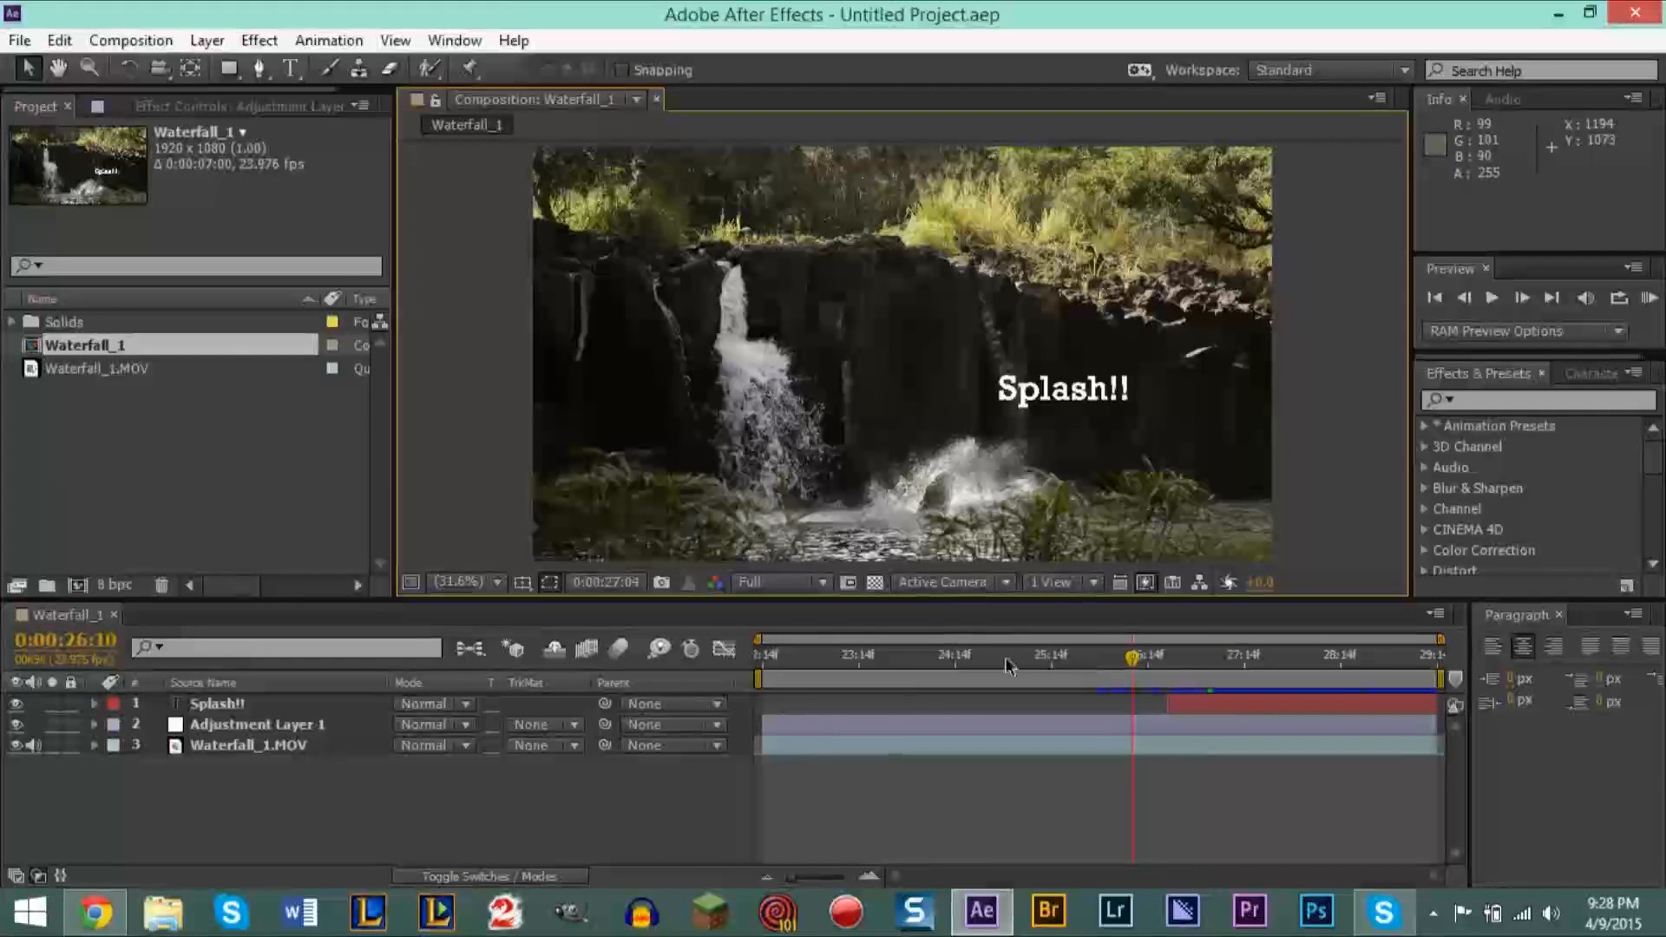
{"action": "key", "text": "Home"}
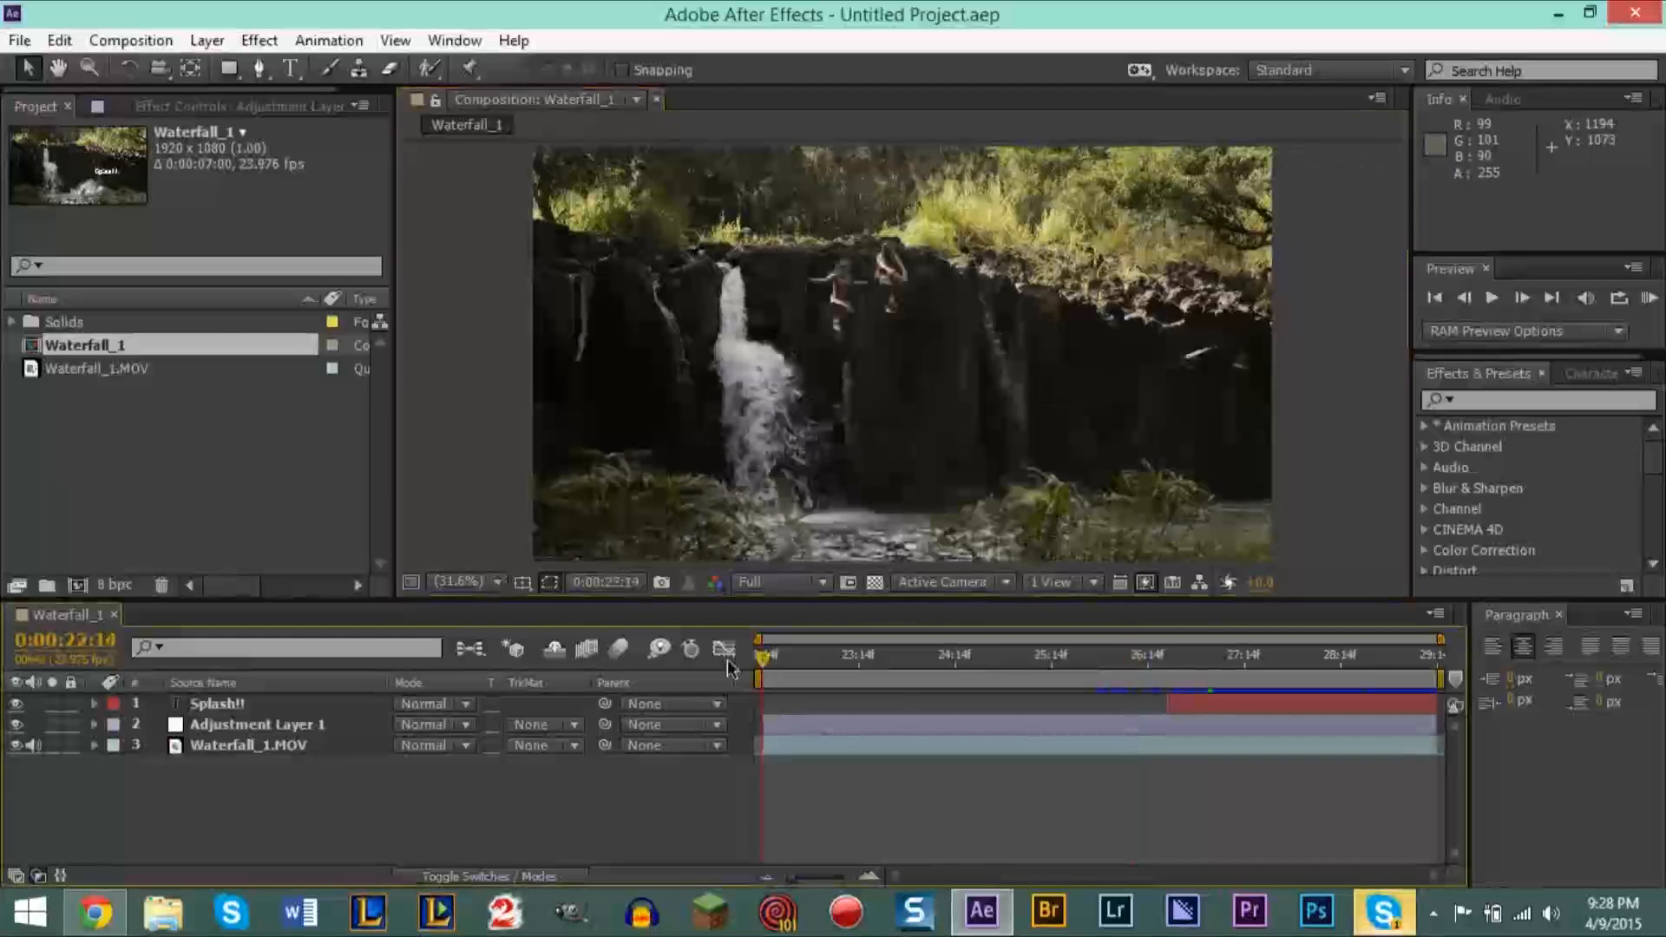
Step: Add the Waterfall_1 composition to the Render Queue and delete the older duplicate render item
{"action": "left_click", "coordinate": [20, 41]}
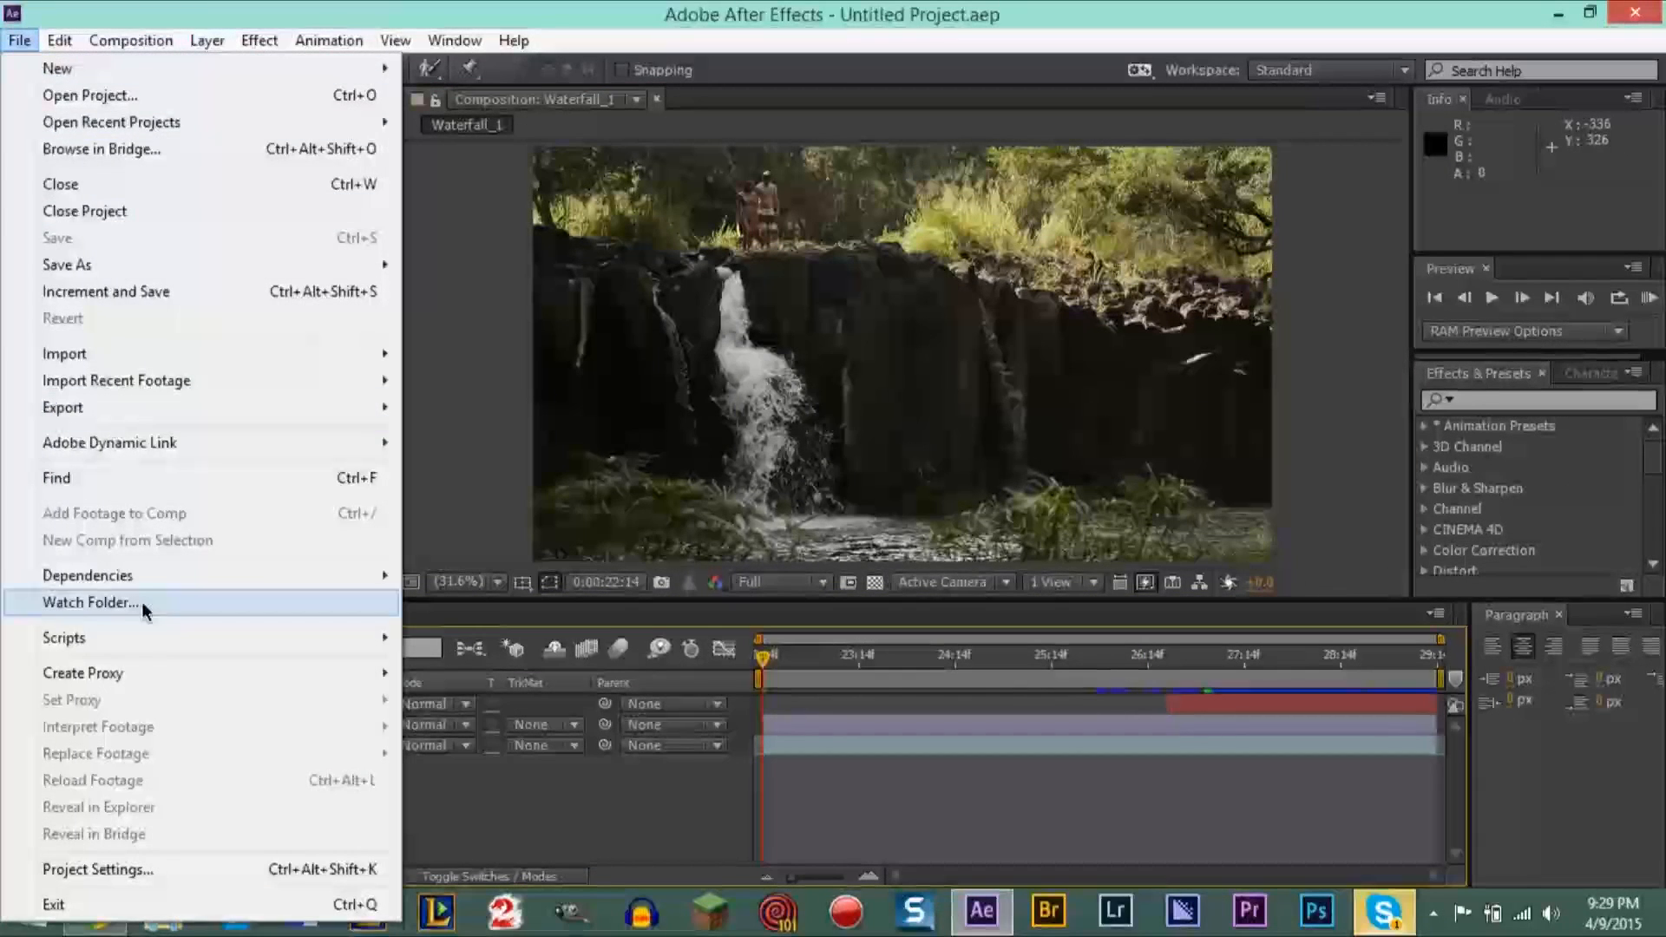
{"action": "mouse_move", "coordinate": [151, 423]}
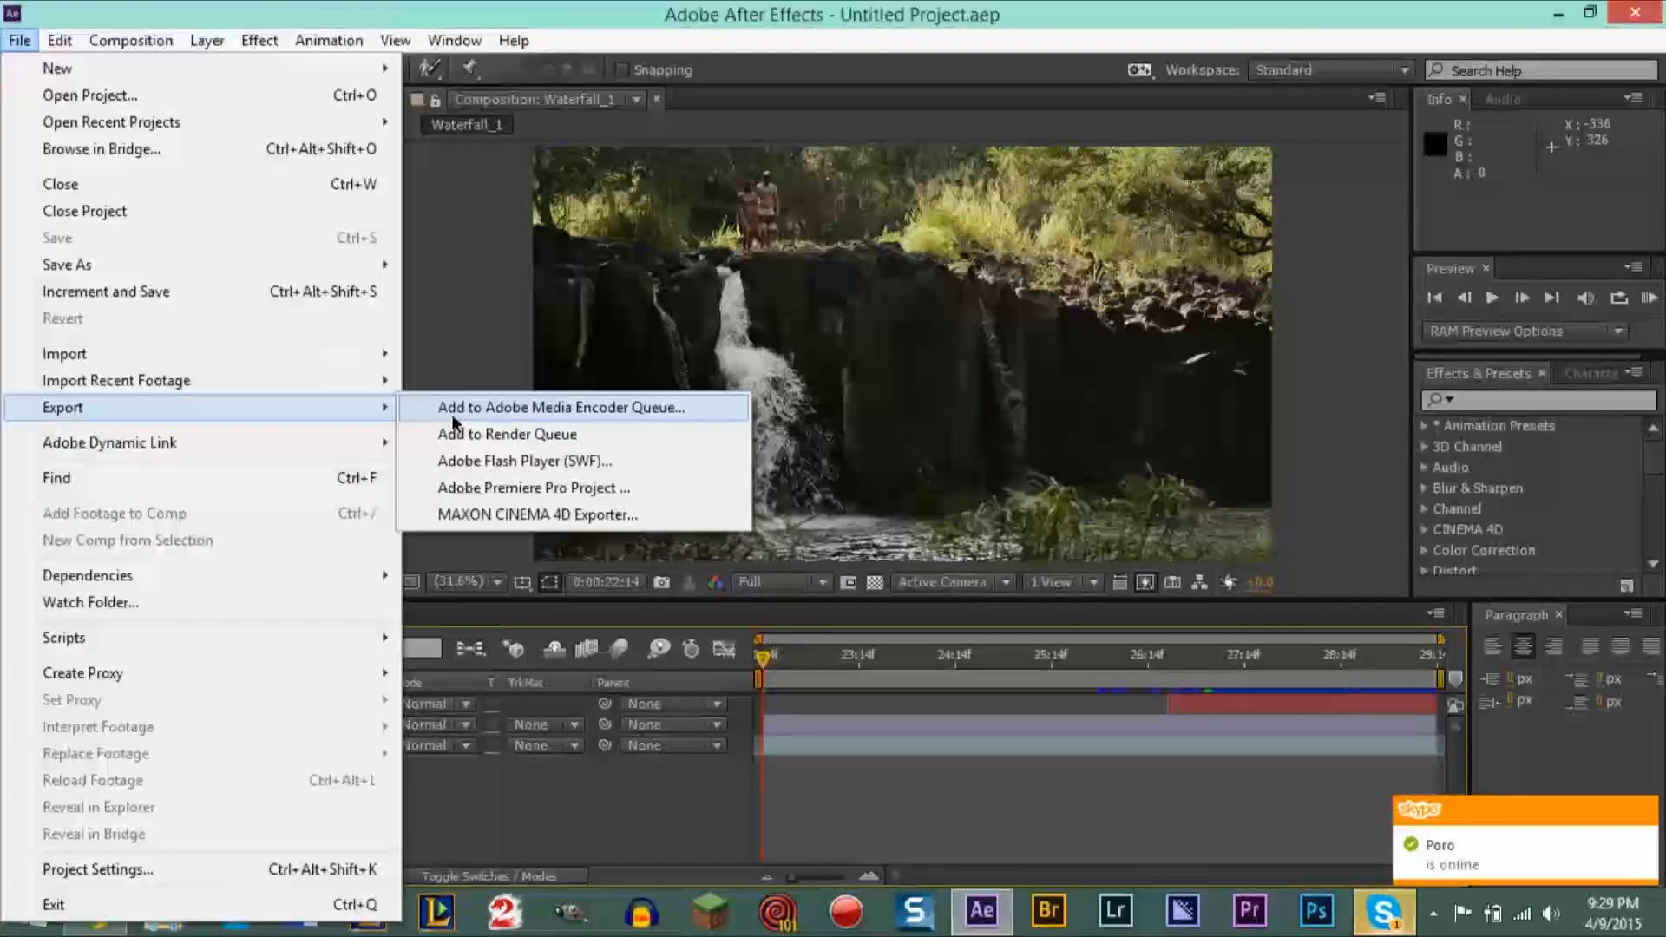
{"action": "left_click", "coordinate": [510, 436]}
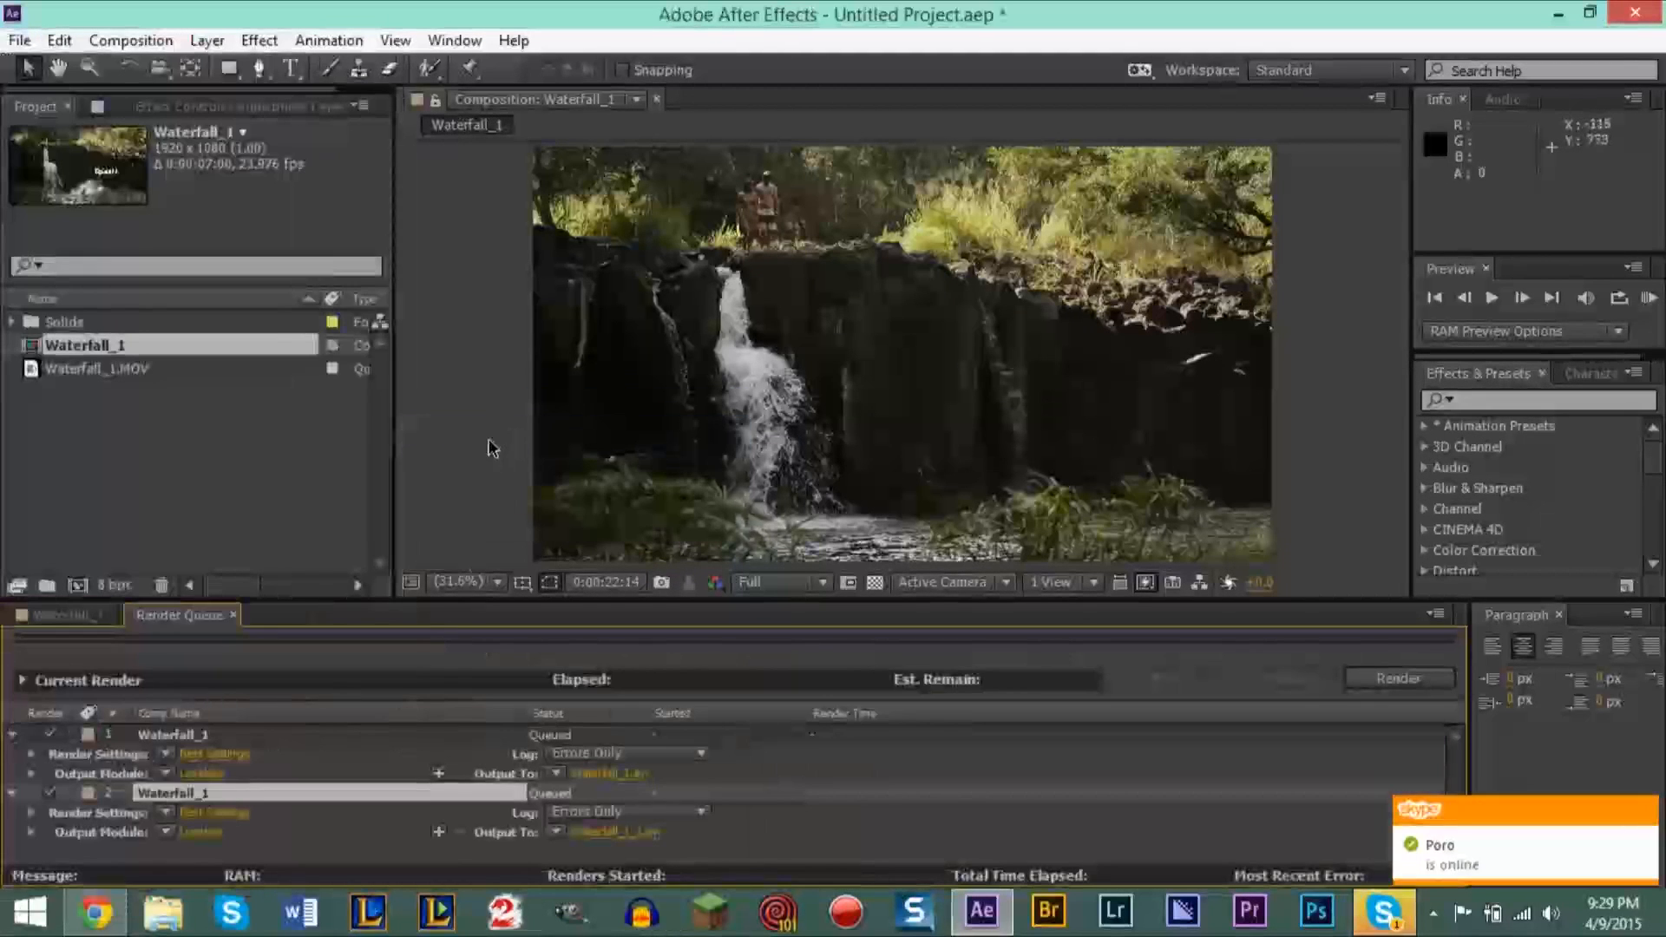
{"action": "left_click", "coordinate": [290, 737]}
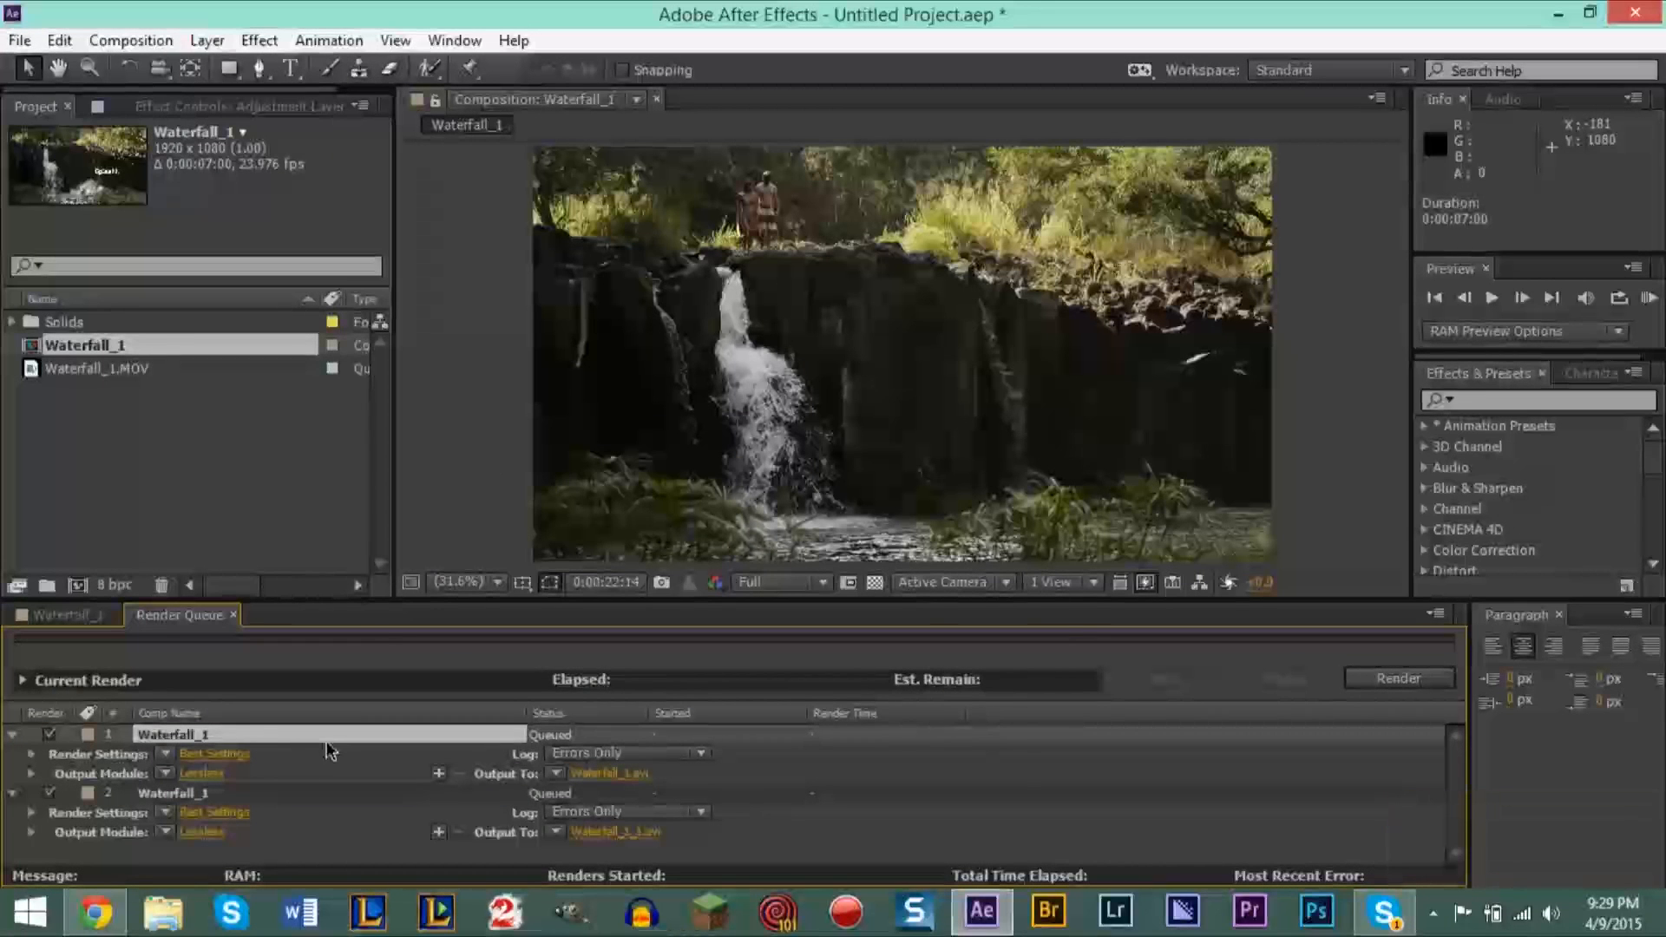
{"action": "key", "text": "Delete"}
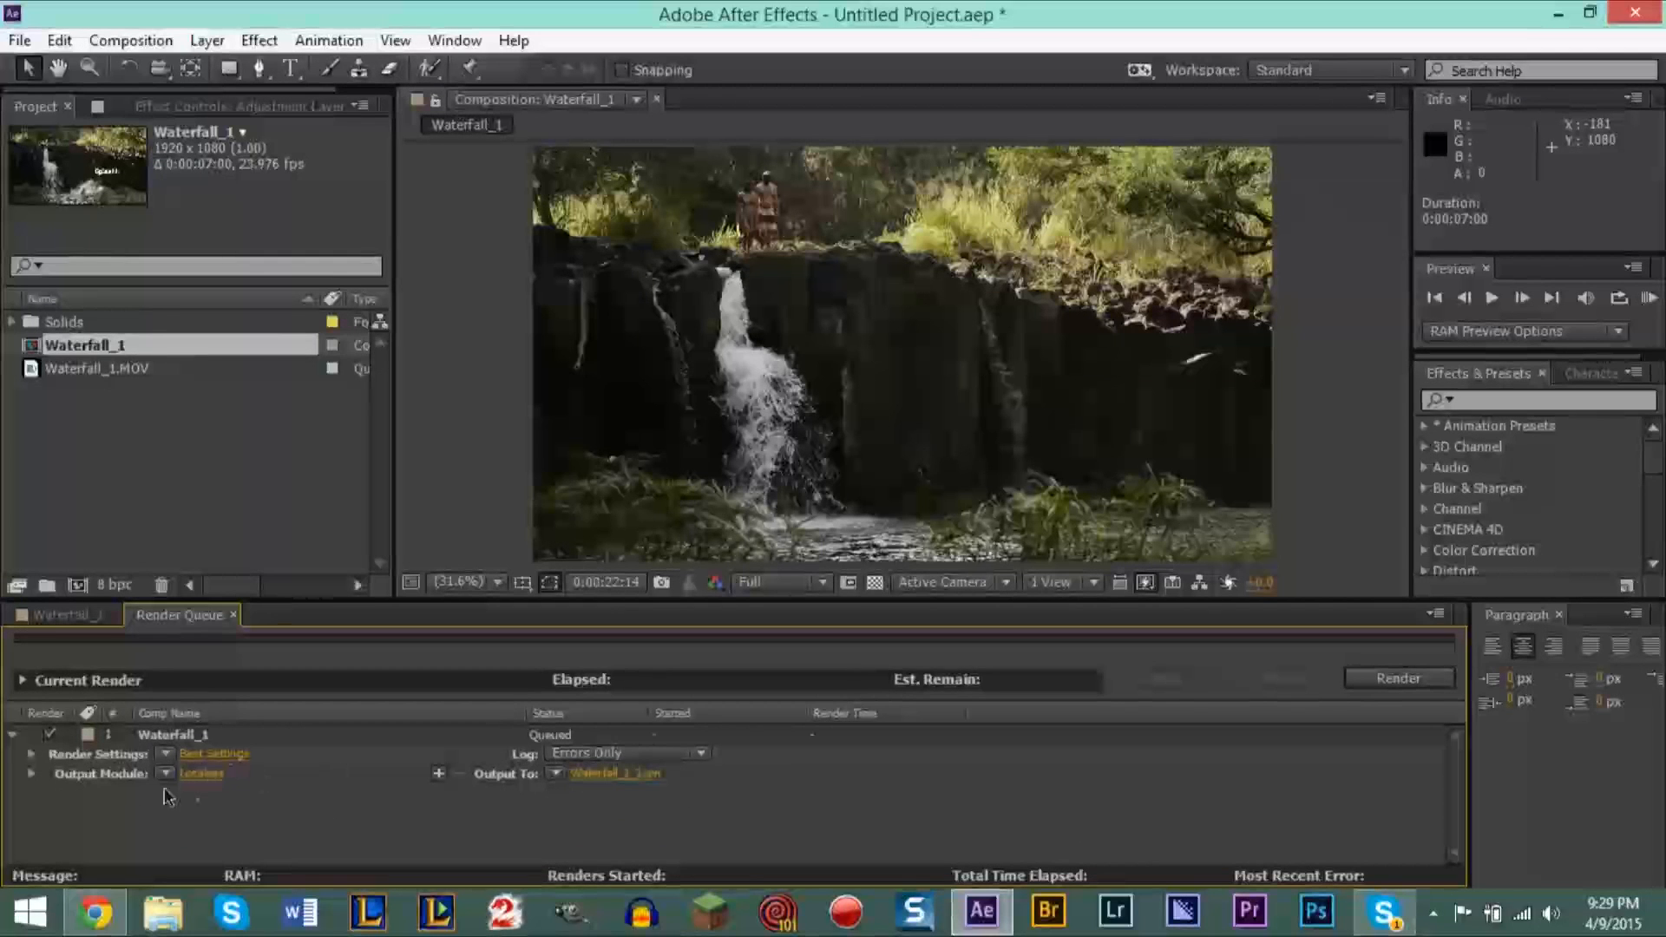
Step: Switch to Adobe Media Encoder and collapse the Camera group in the system presets
{"action": "left_click", "coordinate": [1183, 911]}
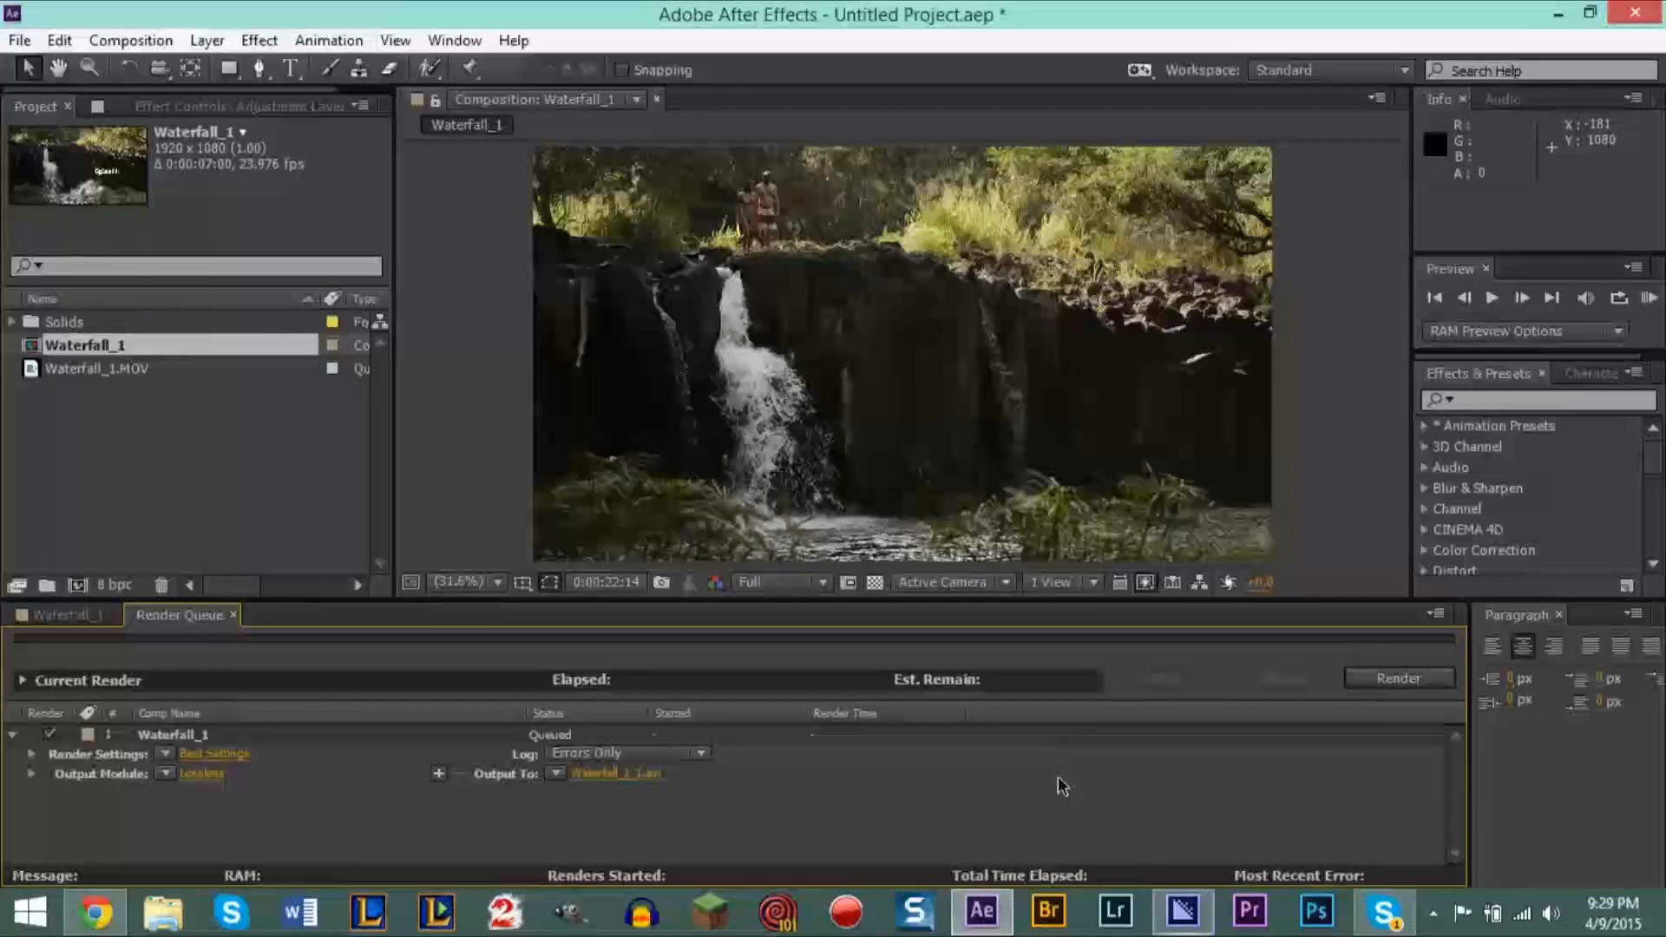
{"action": "mouse_move", "coordinate": [1183, 910]}
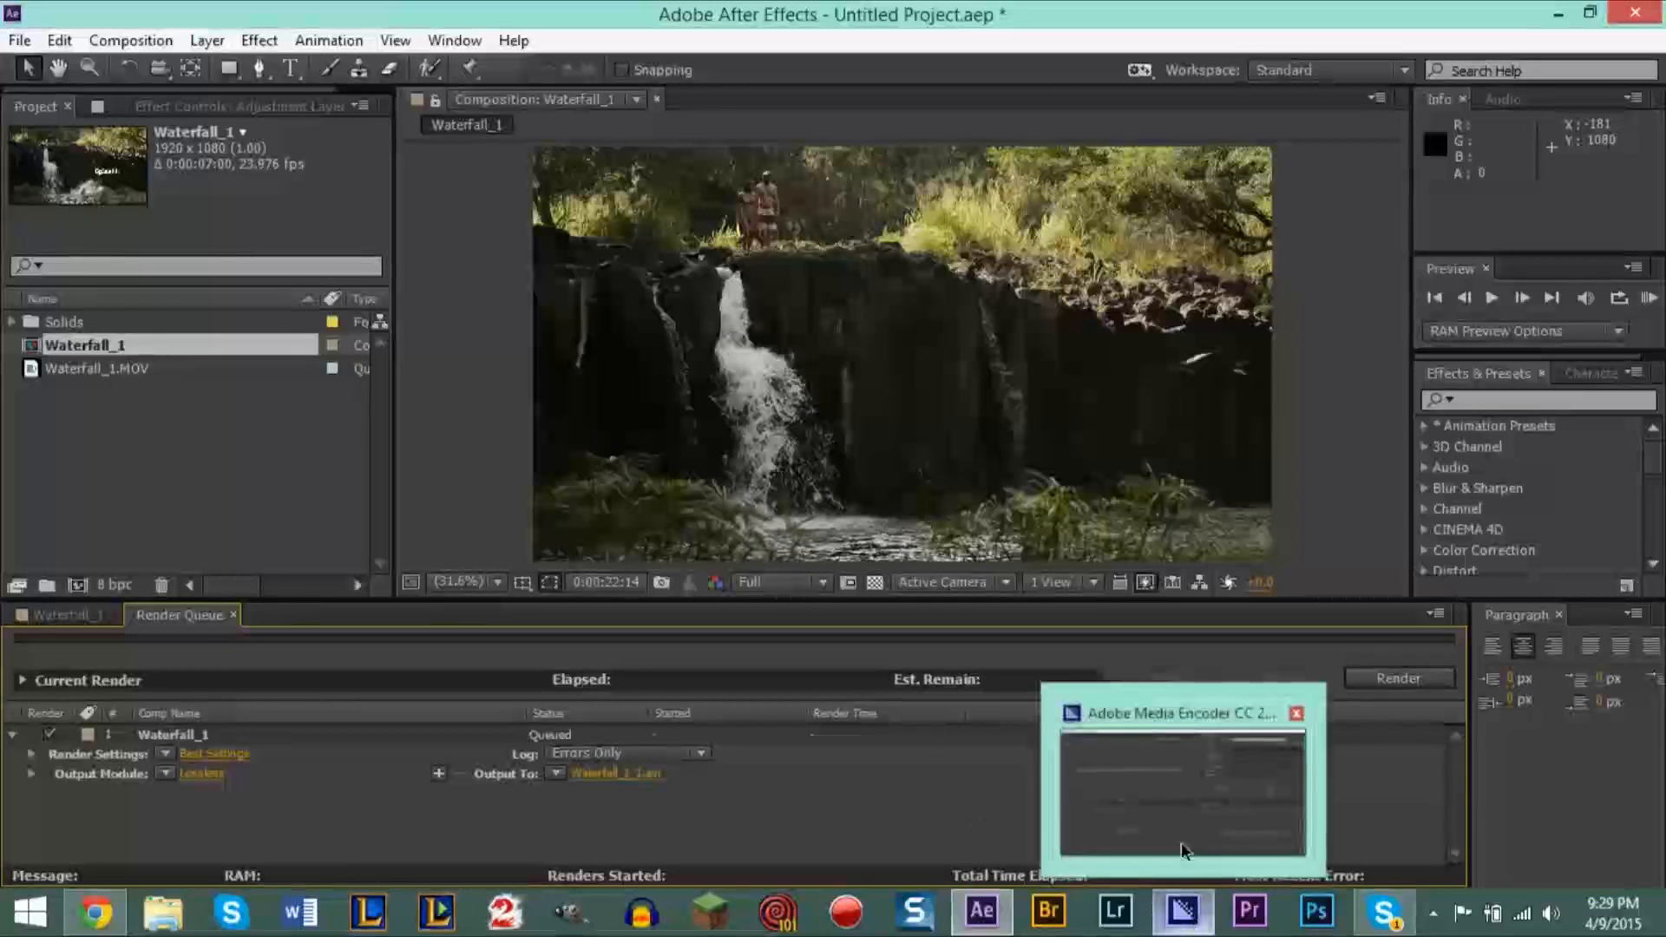
{"action": "left_click", "coordinate": [1137, 781]}
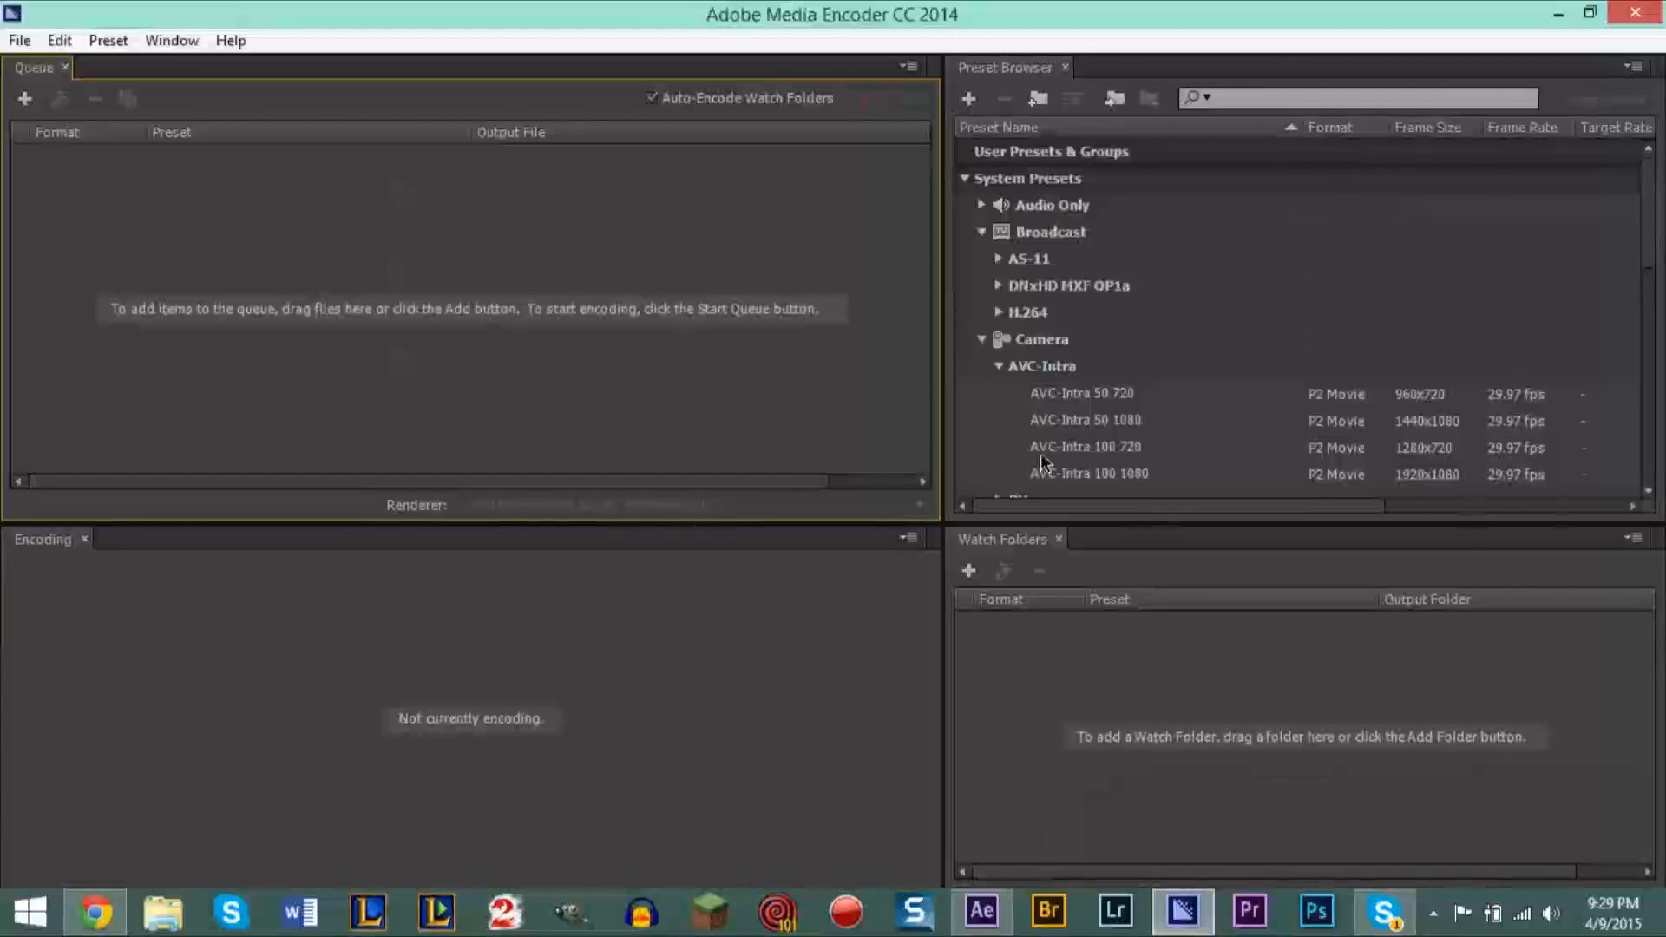
{"action": "left_click", "coordinate": [981, 339]}
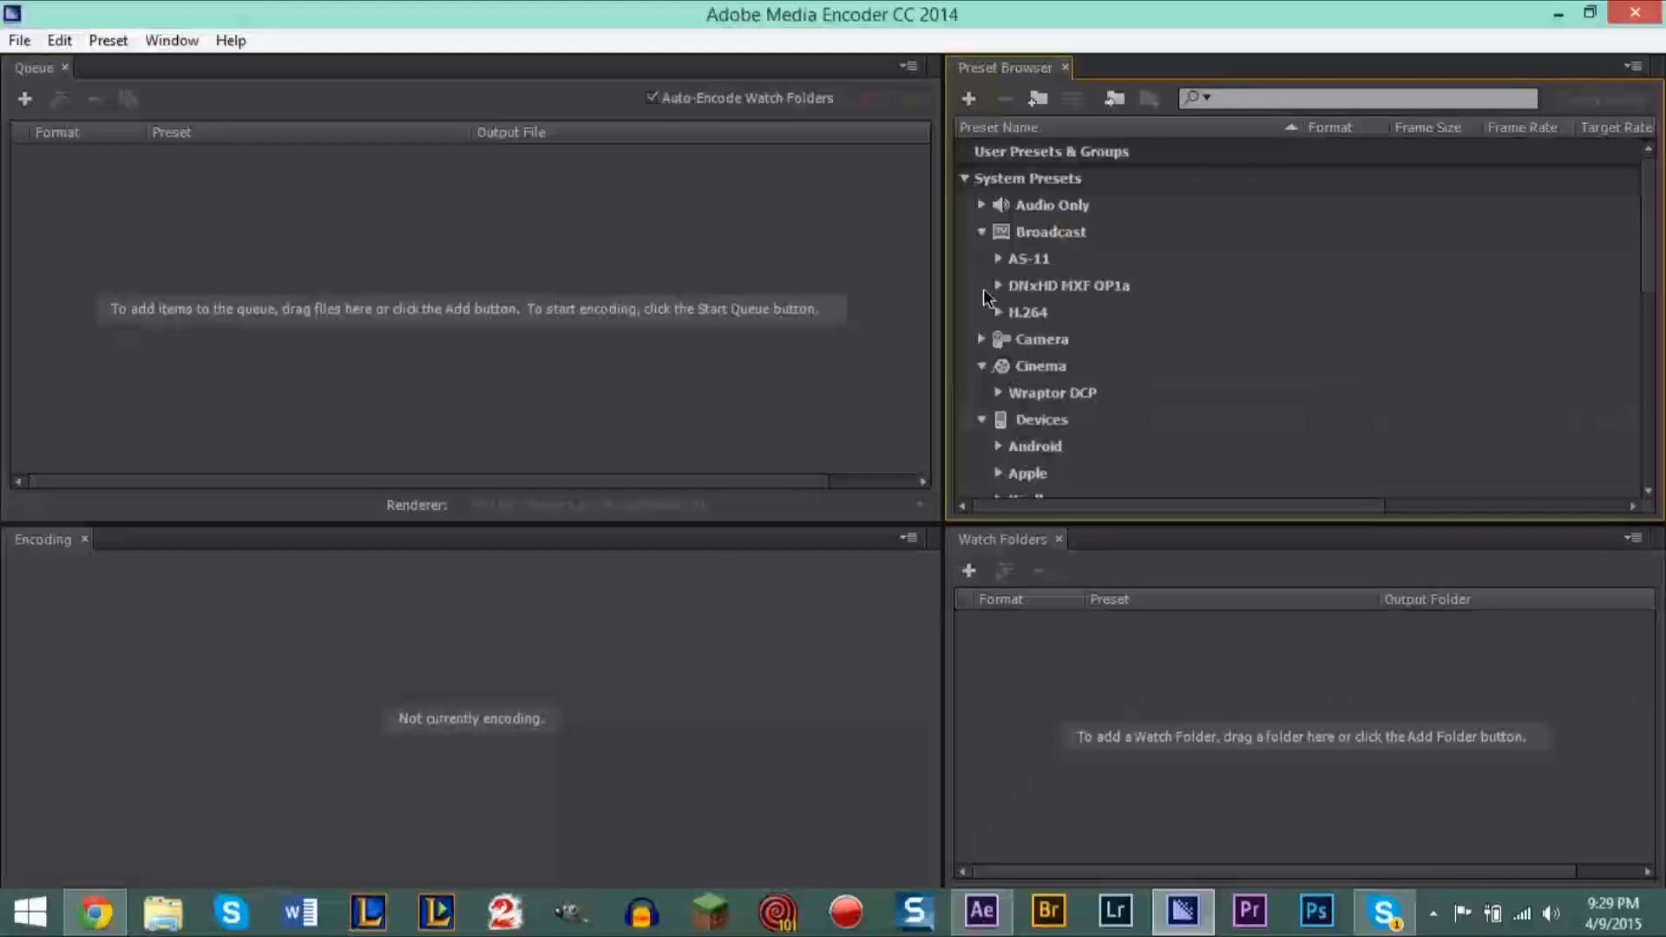
Step: Add the Waterfall_1.MOV file from the desktop to the Media Encoder queue
{"action": "left_click", "coordinate": [59, 40]}
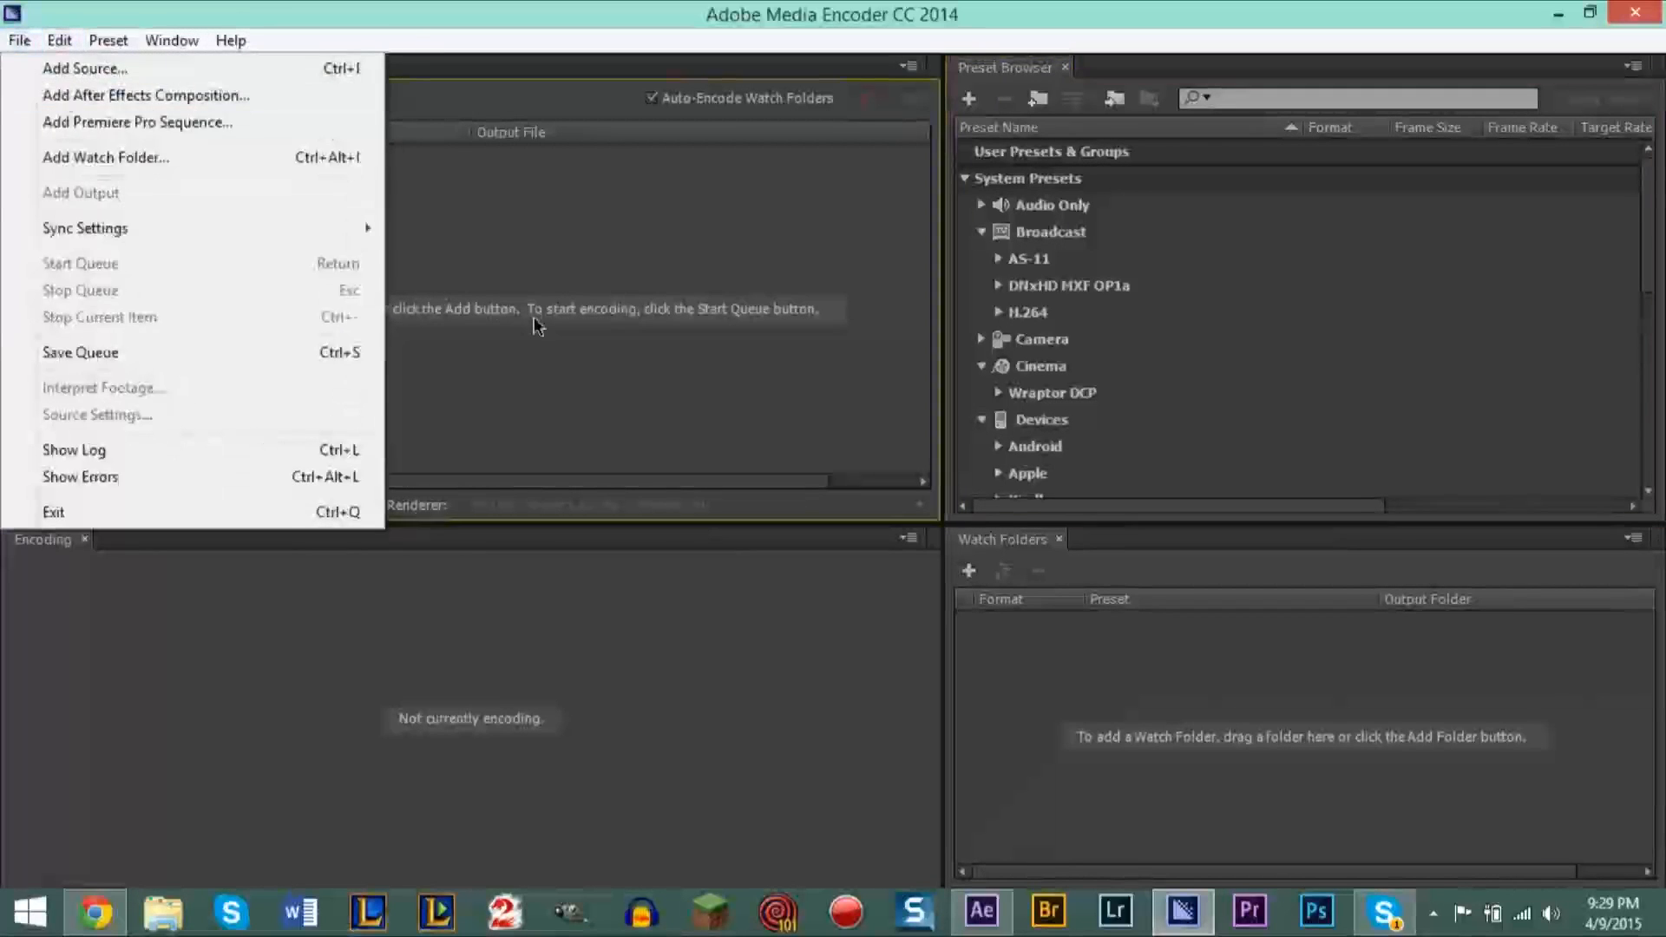
{"action": "left_click", "coordinate": [510, 307]}
{"action": "left_click", "coordinate": [1664, 934]}
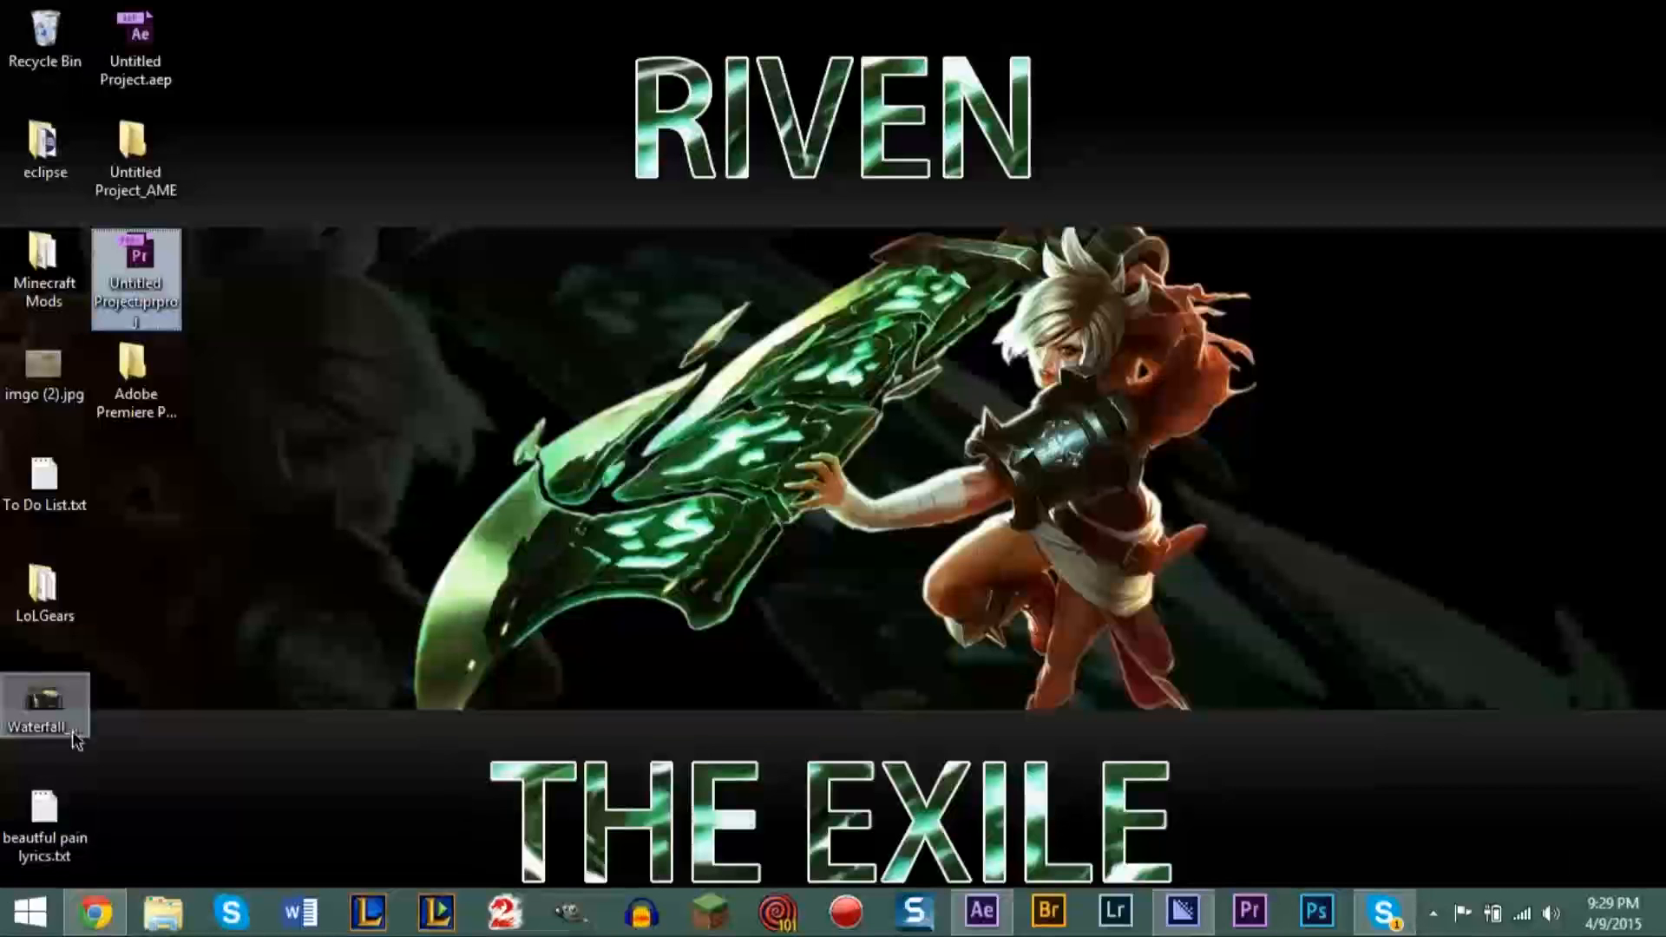
{"action": "left_click_drag", "start_coordinate": [30, 711], "coordinate": [340, 245]}
{"action": "left_click", "coordinate": [206, 716]}
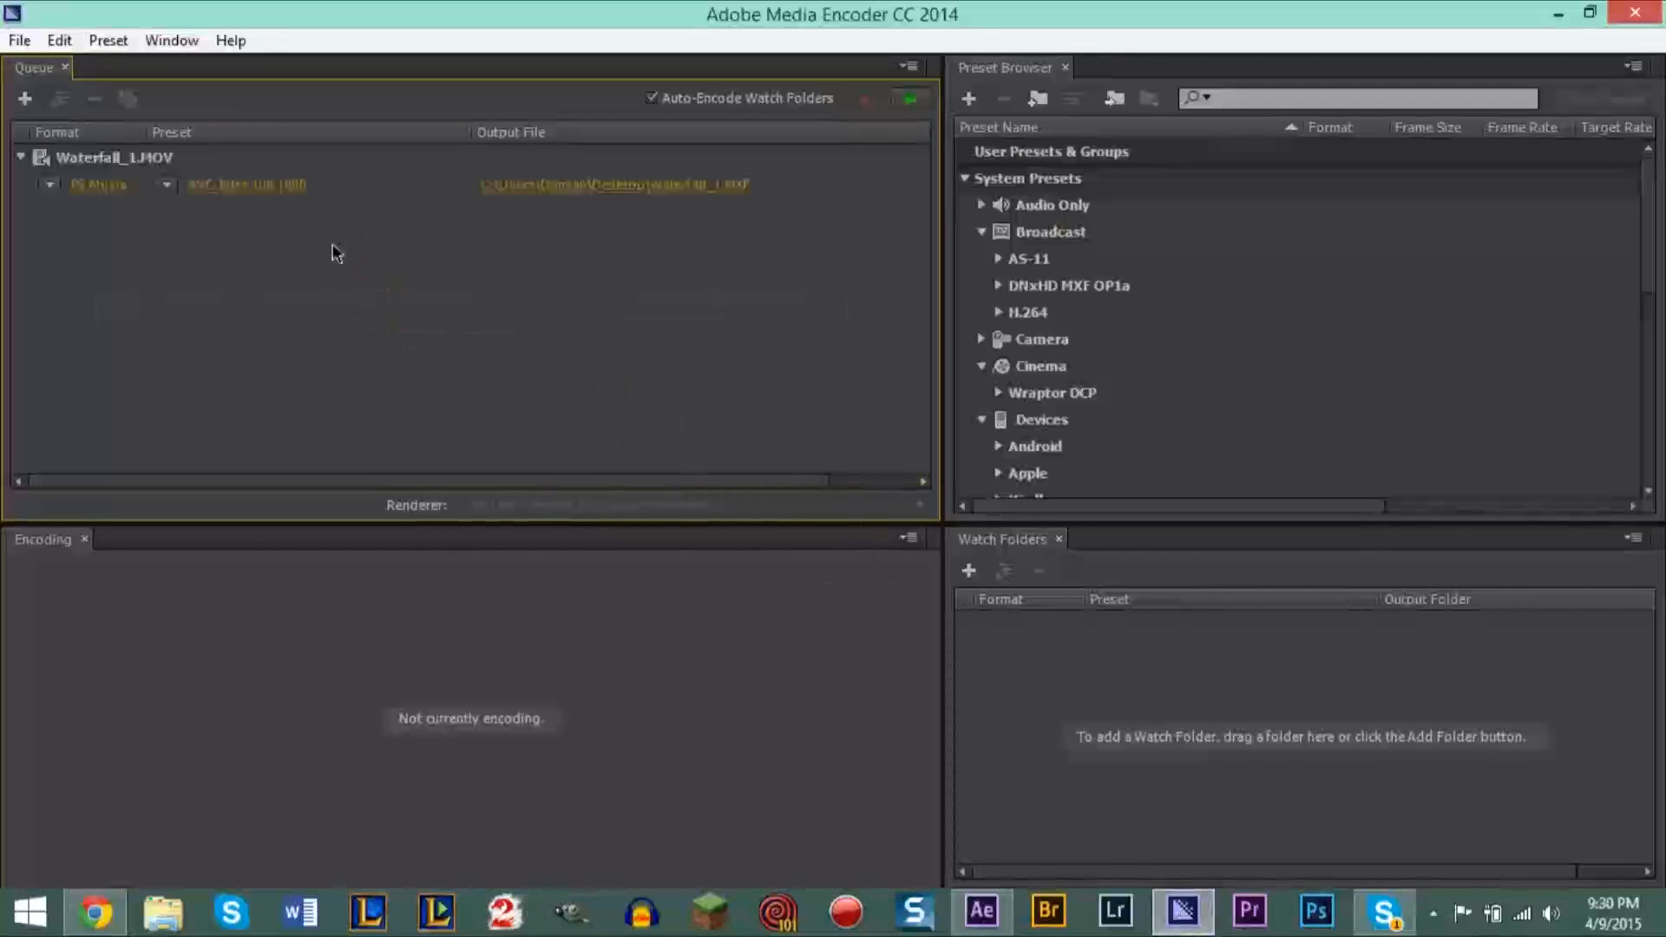
Step: Switch to After Effects and try to export the Waterfall_1 composition to the Adobe Media Encoder queue
{"action": "left_click", "coordinate": [981, 911]}
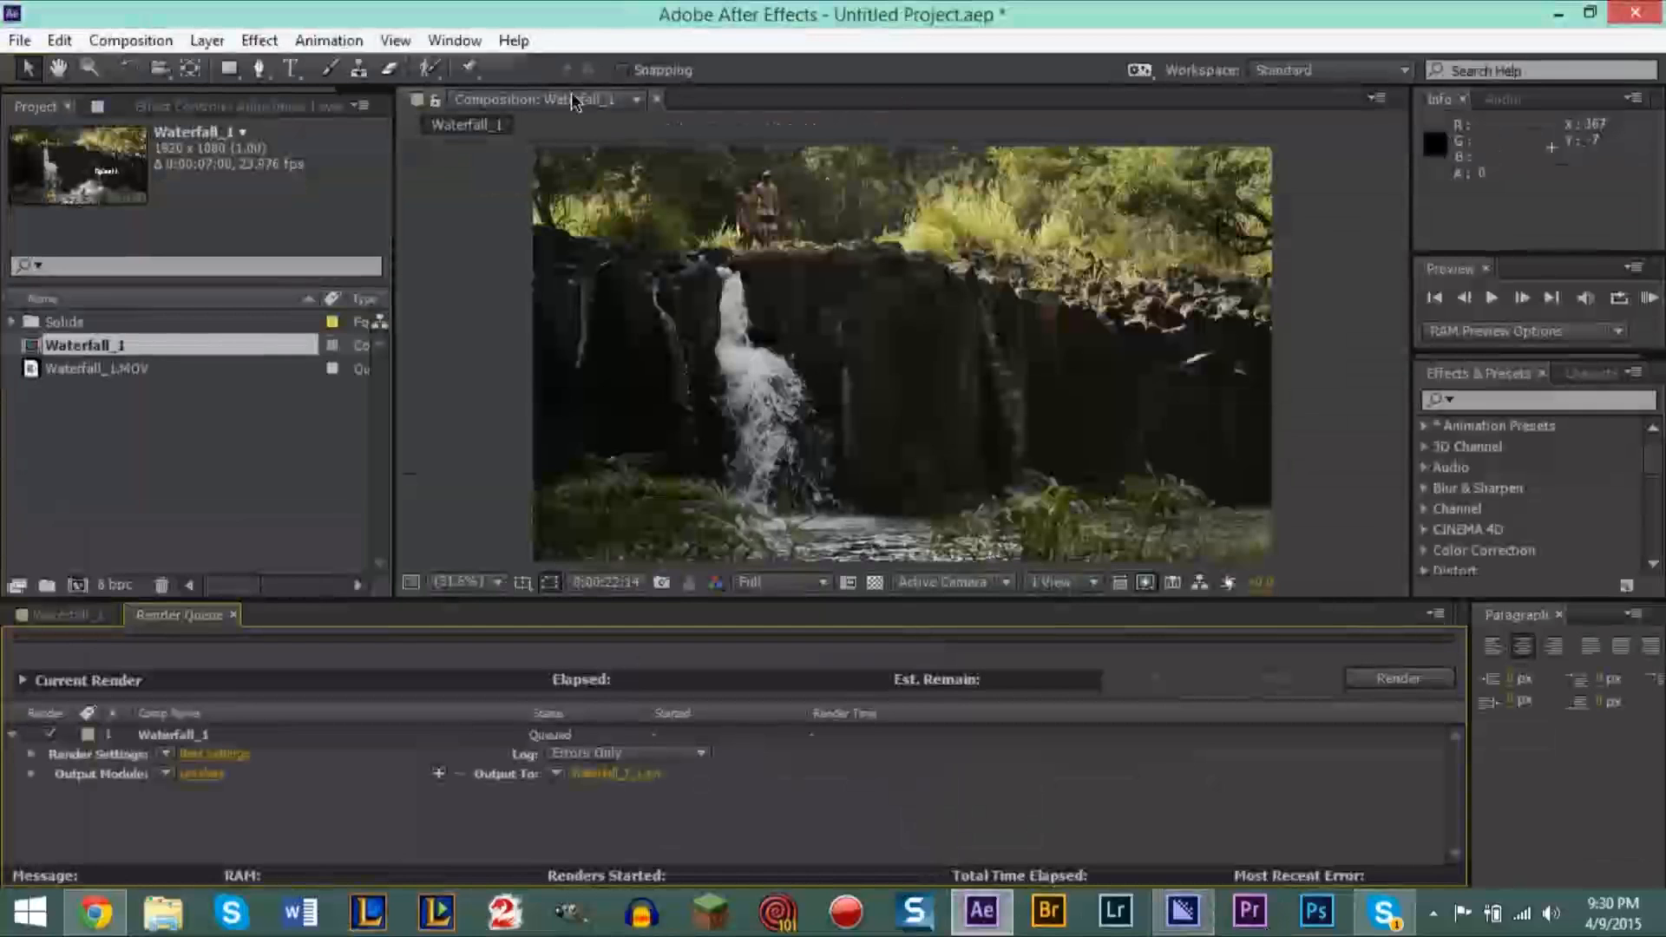
{"action": "left_click", "coordinate": [21, 43]}
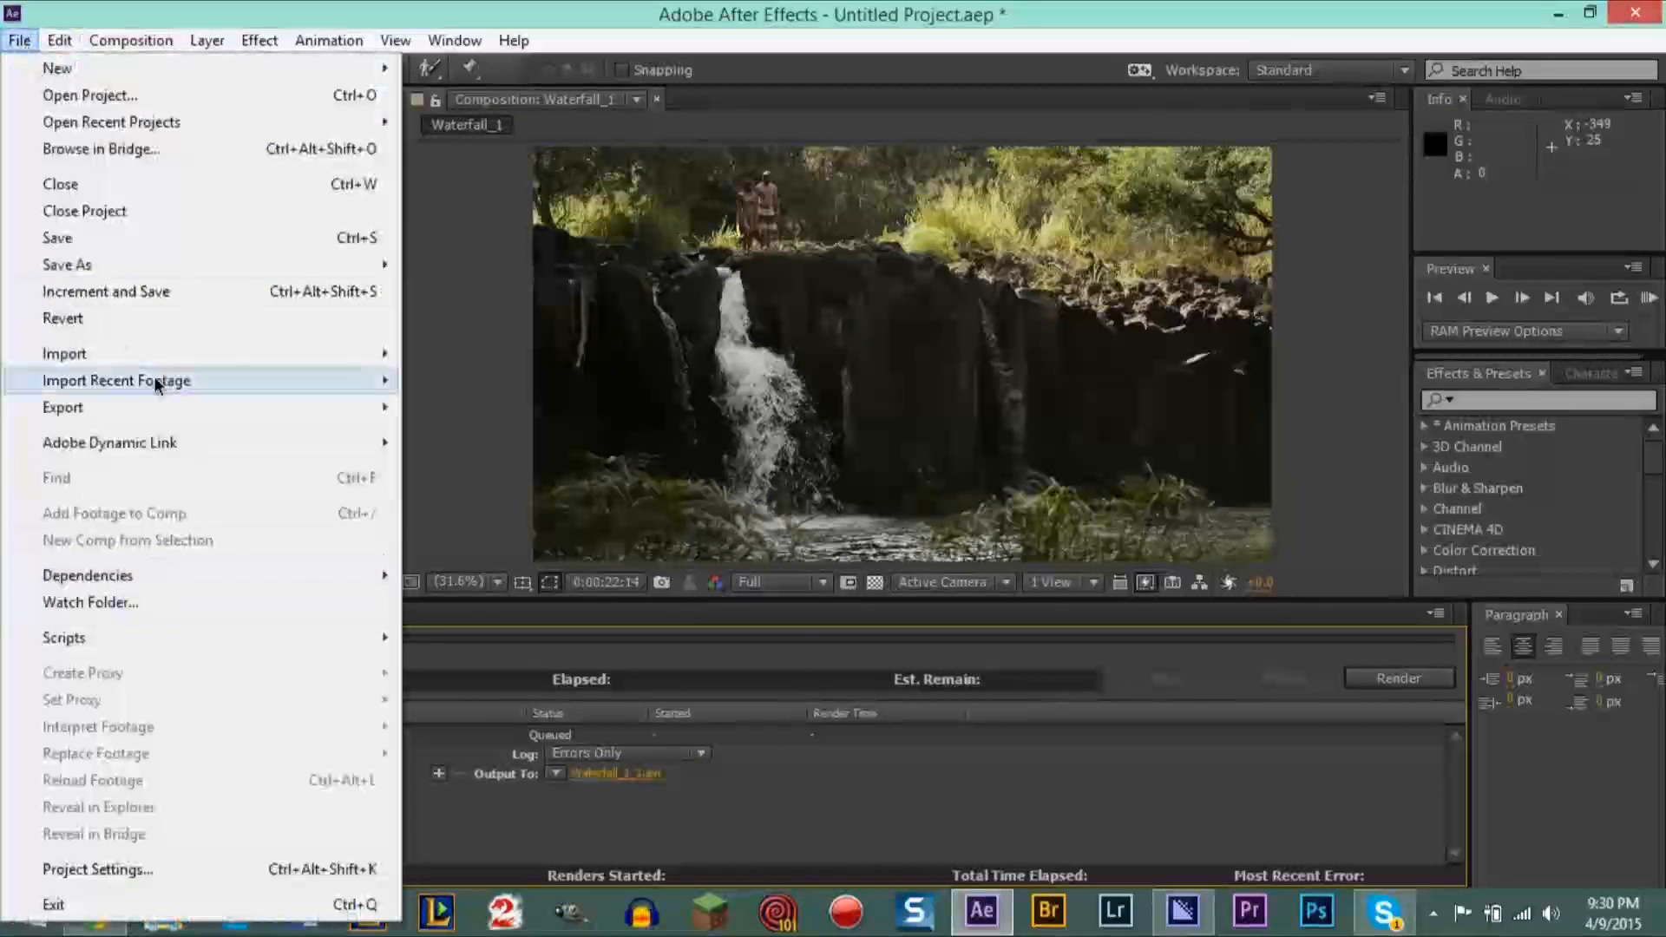
{"action": "mouse_move", "coordinate": [156, 371]}
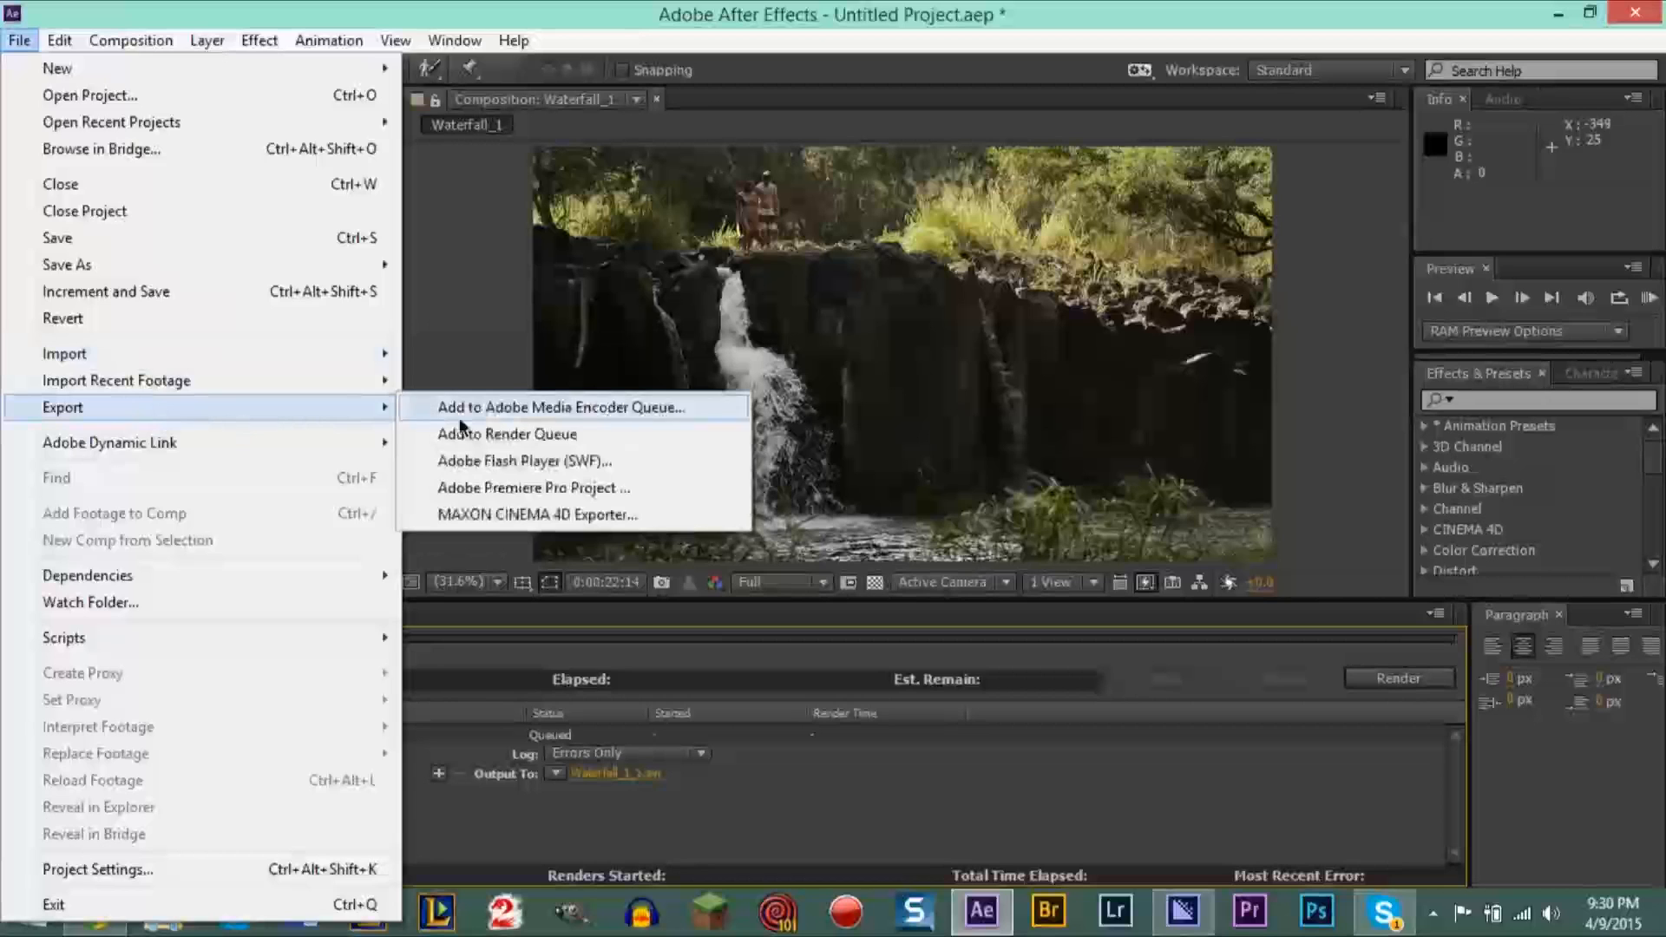
{"action": "left_click", "coordinate": [675, 421]}
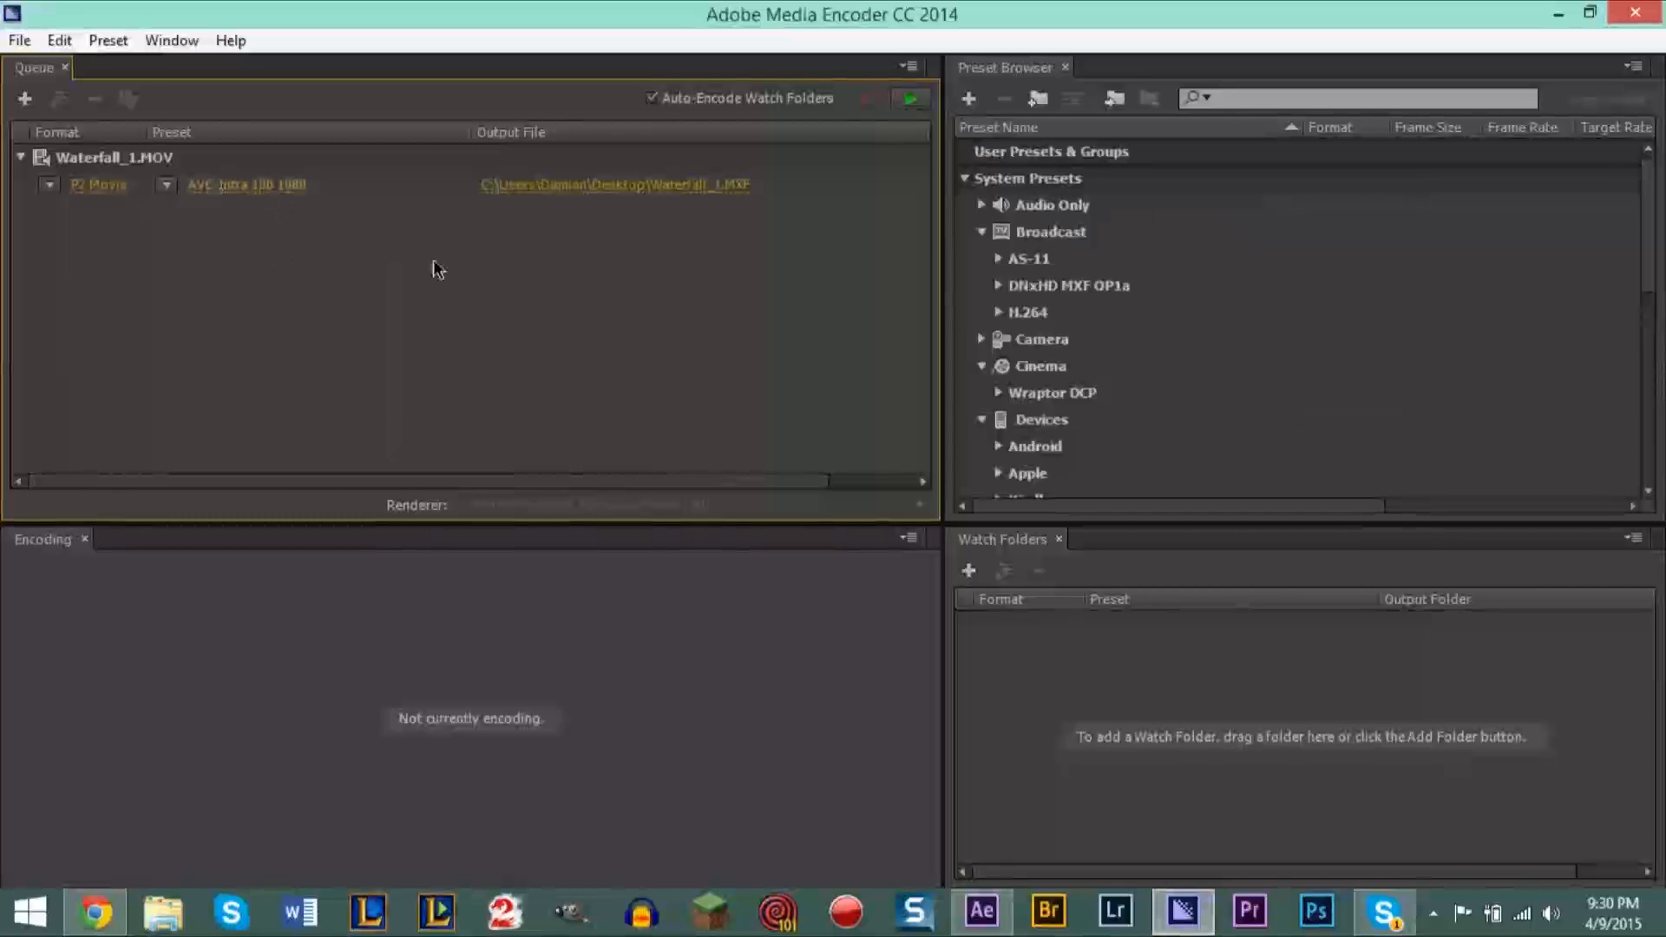
Step: Return to After Effects, look through the export options for Waterfall_1 and show the Render Queue
{"action": "left_click", "coordinate": [982, 910]}
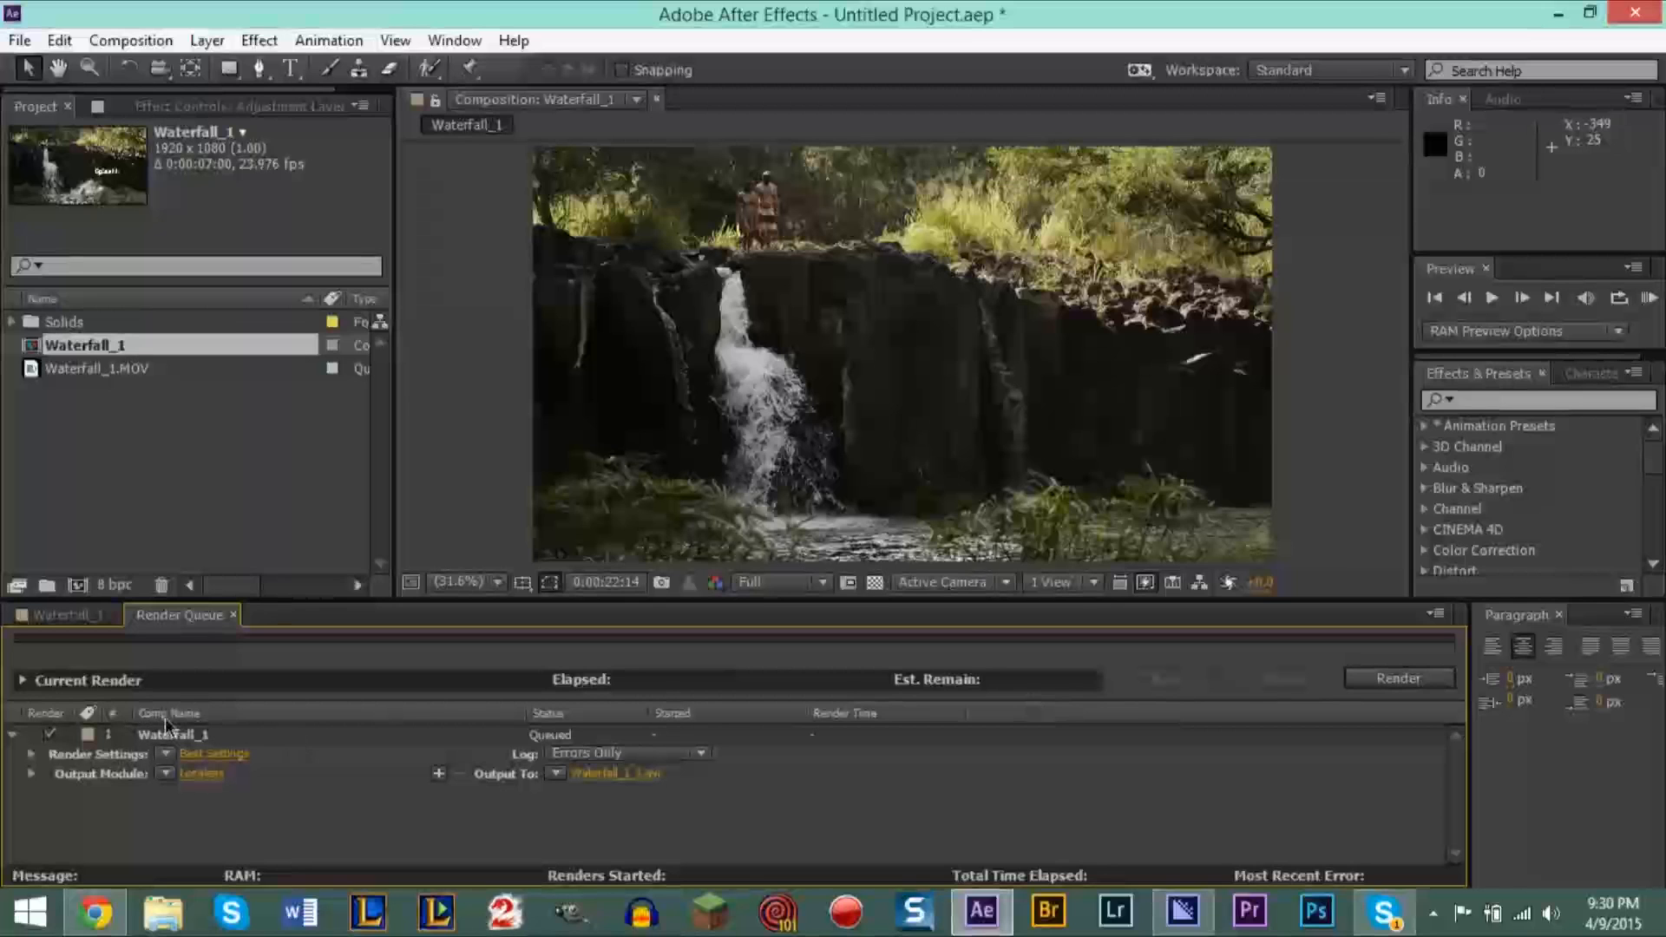
{"action": "left_click", "coordinate": [19, 40]}
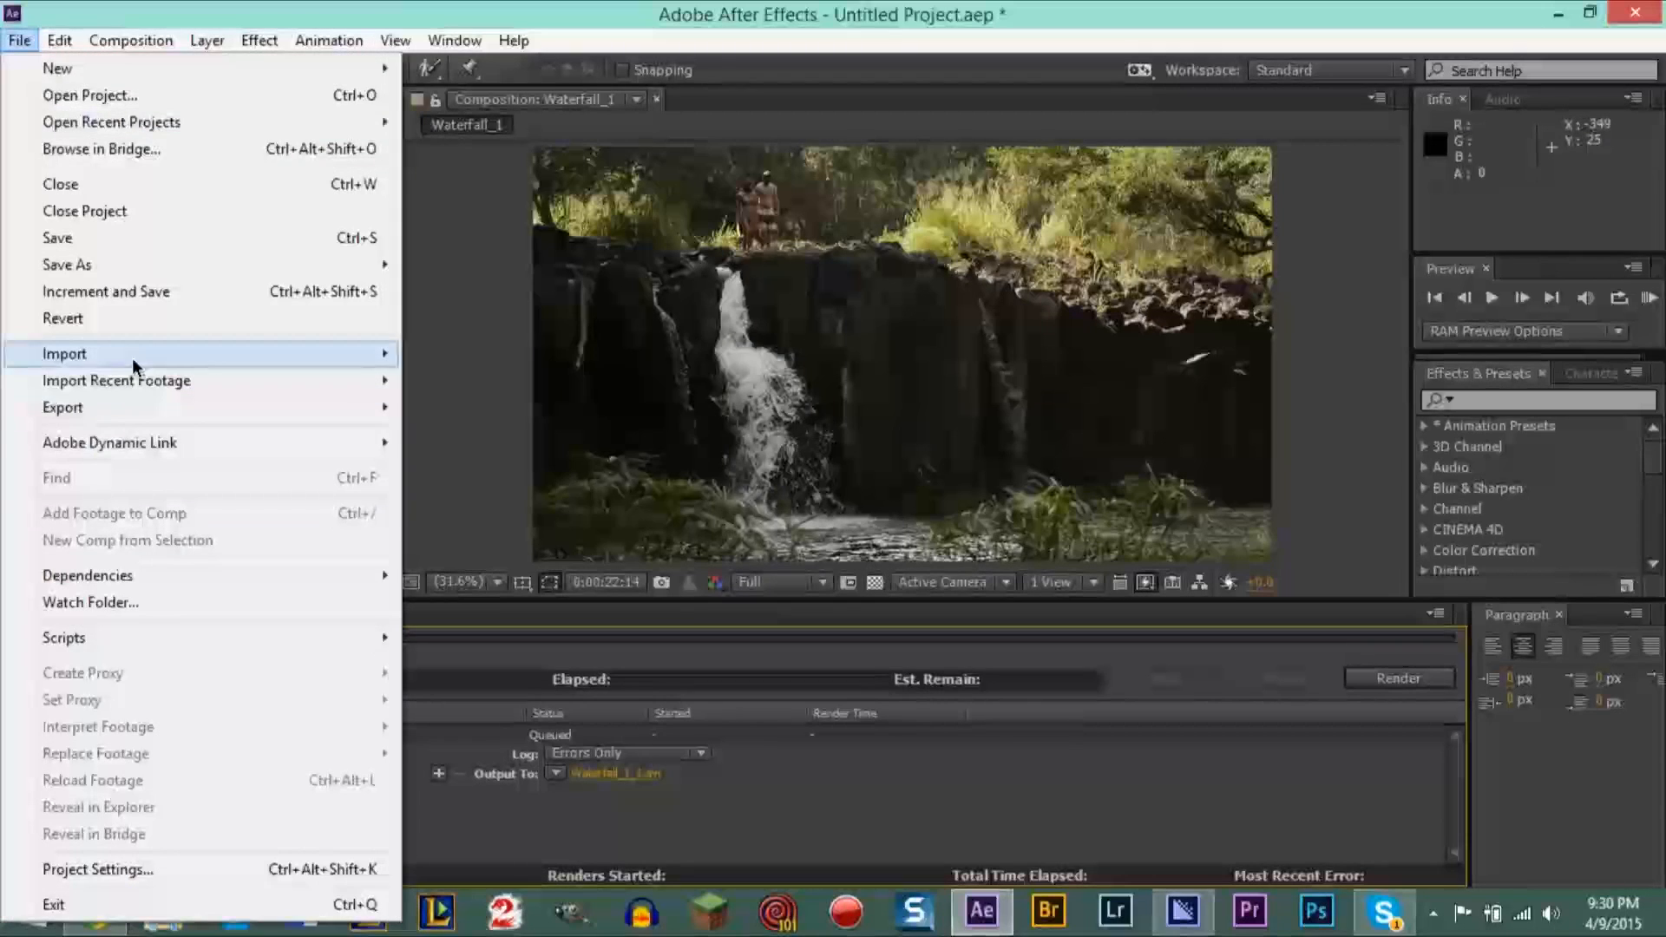
{"action": "mouse_move", "coordinate": [134, 420]}
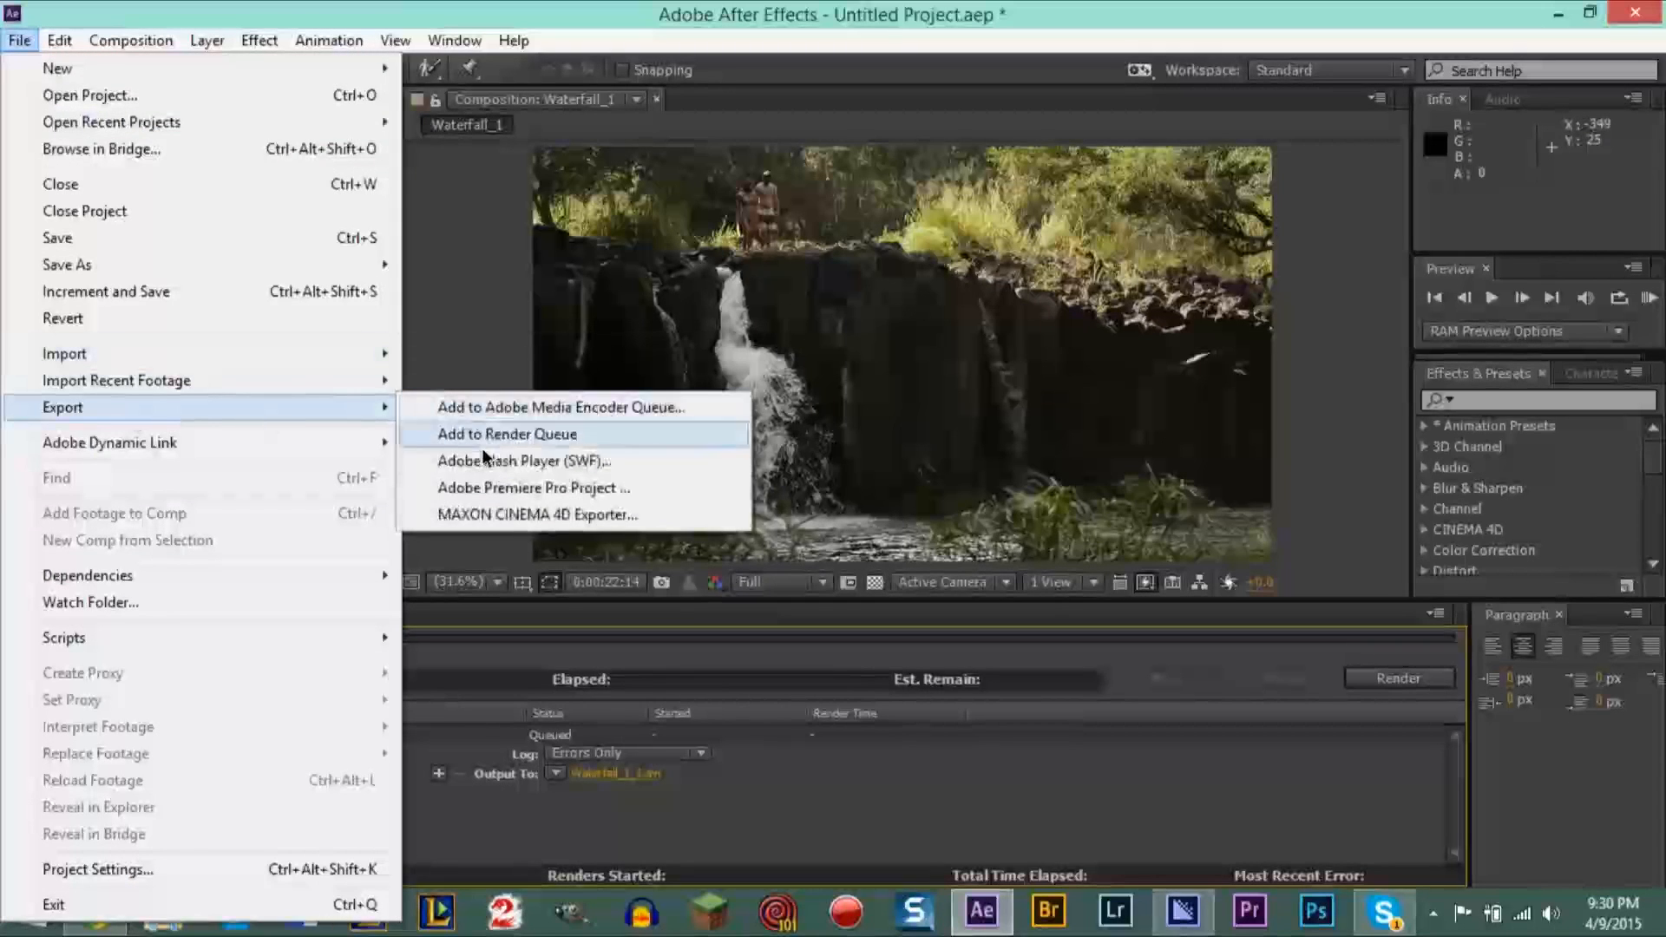
{"action": "left_click", "coordinate": [507, 434]}
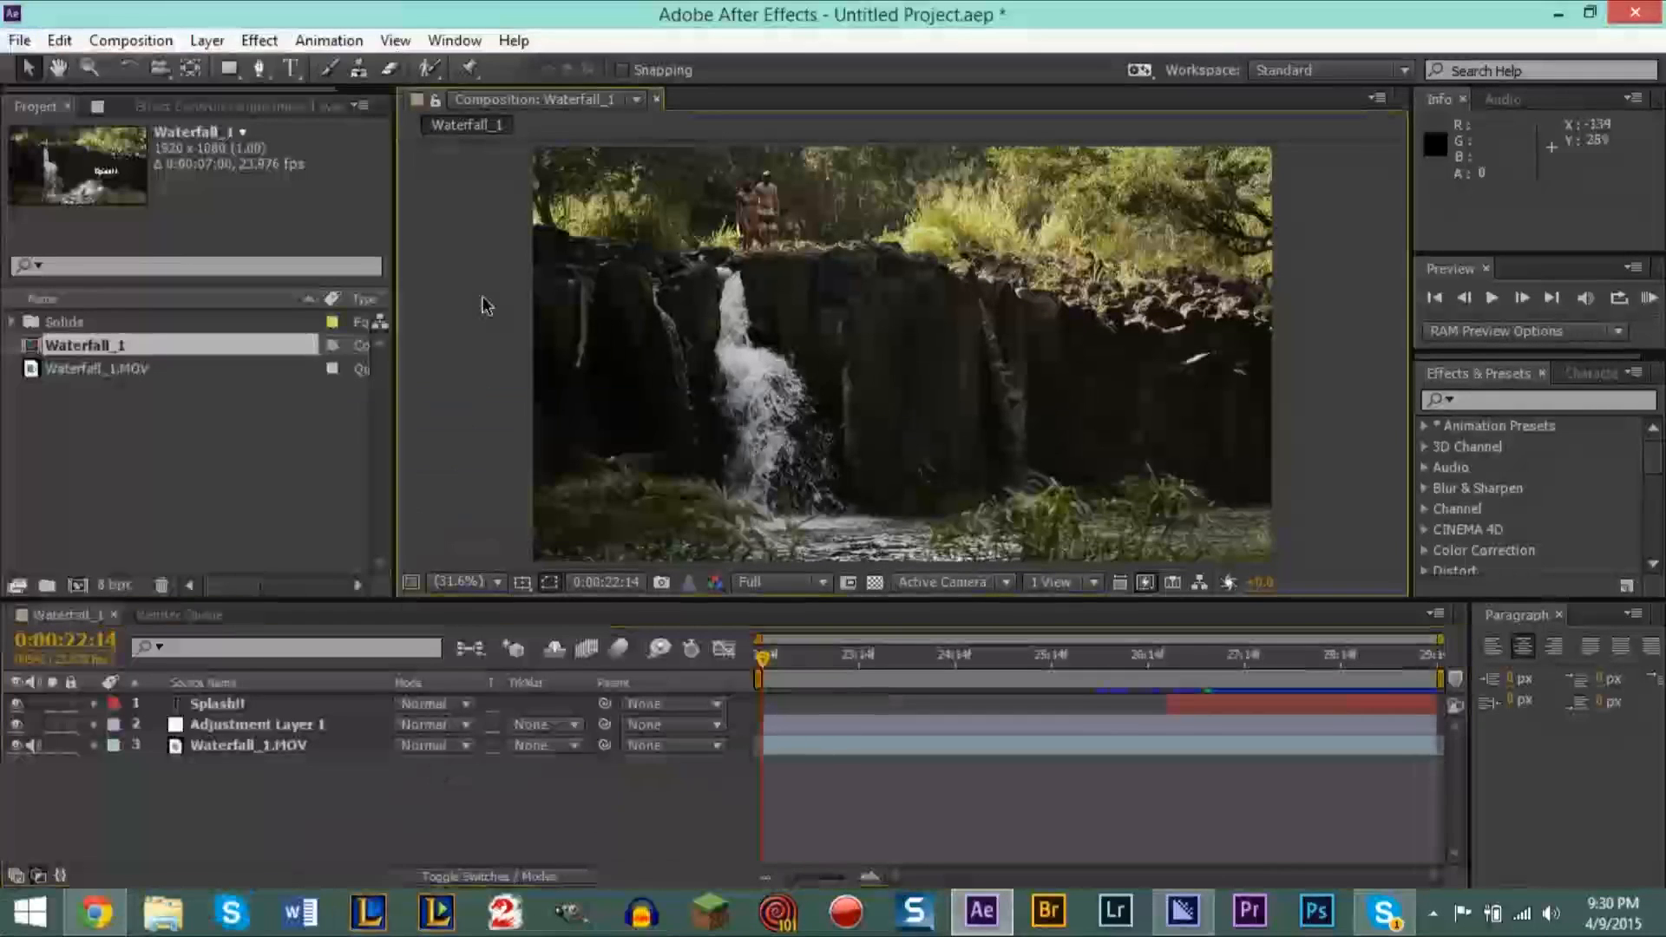
{"action": "left_click", "coordinate": [180, 615]}
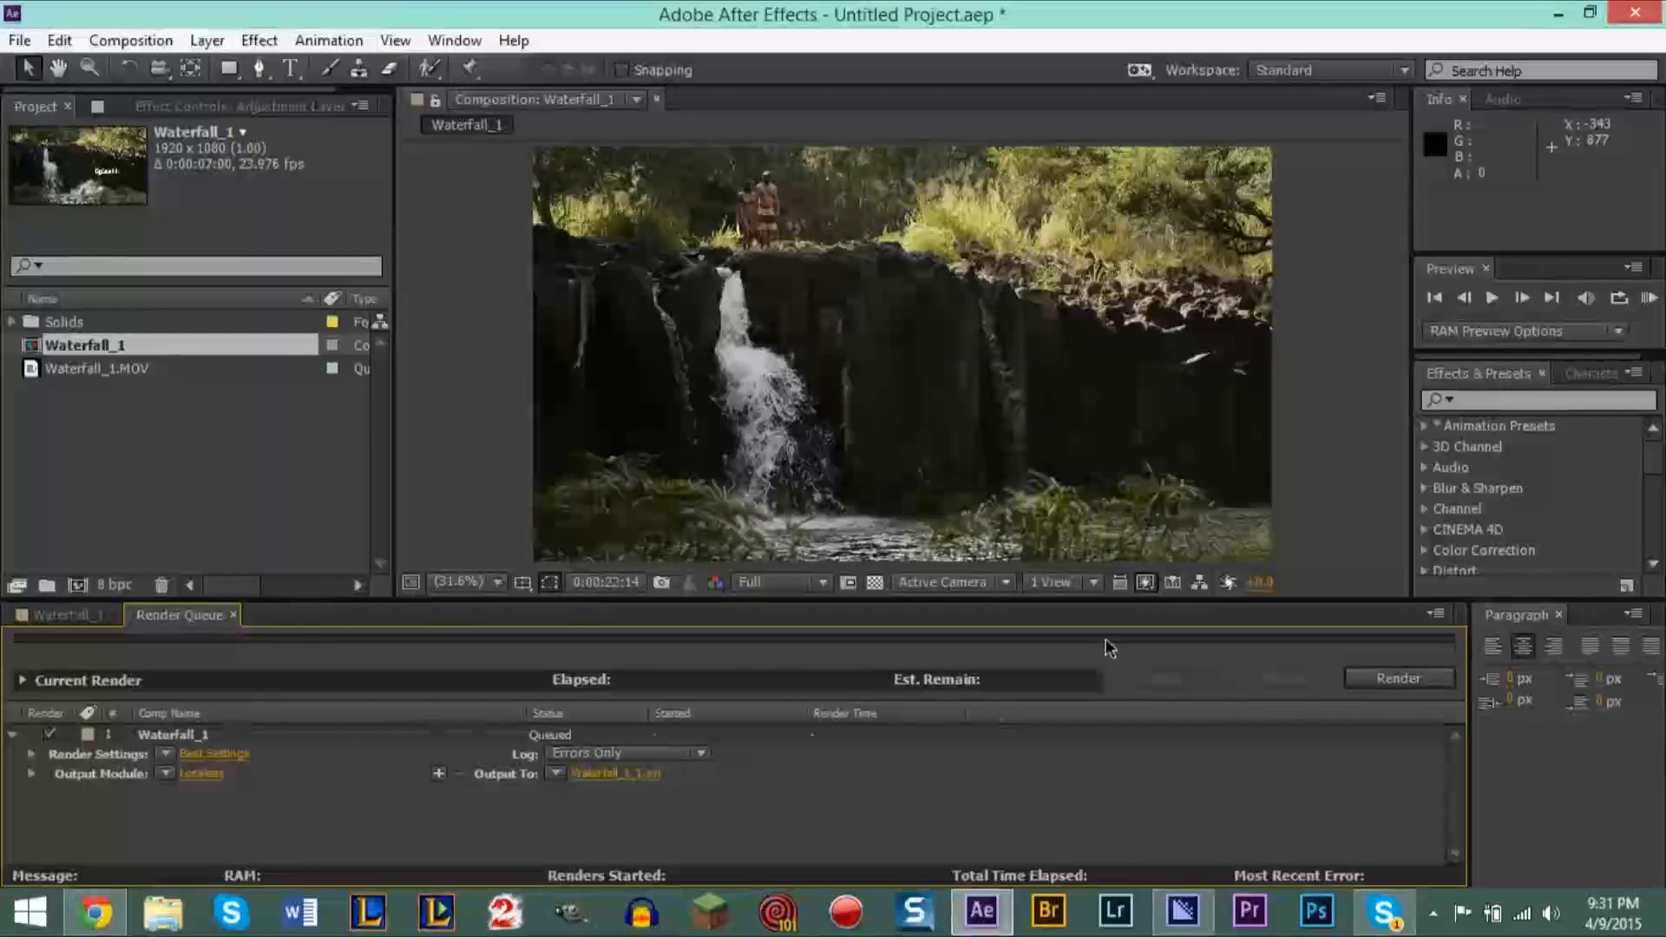
Step: Switch to Media Encoder and examine the format and preset choices in Waterfall_1.MOV's export settings, leaving them without applying changes
{"action": "left_click", "coordinate": [1181, 911]}
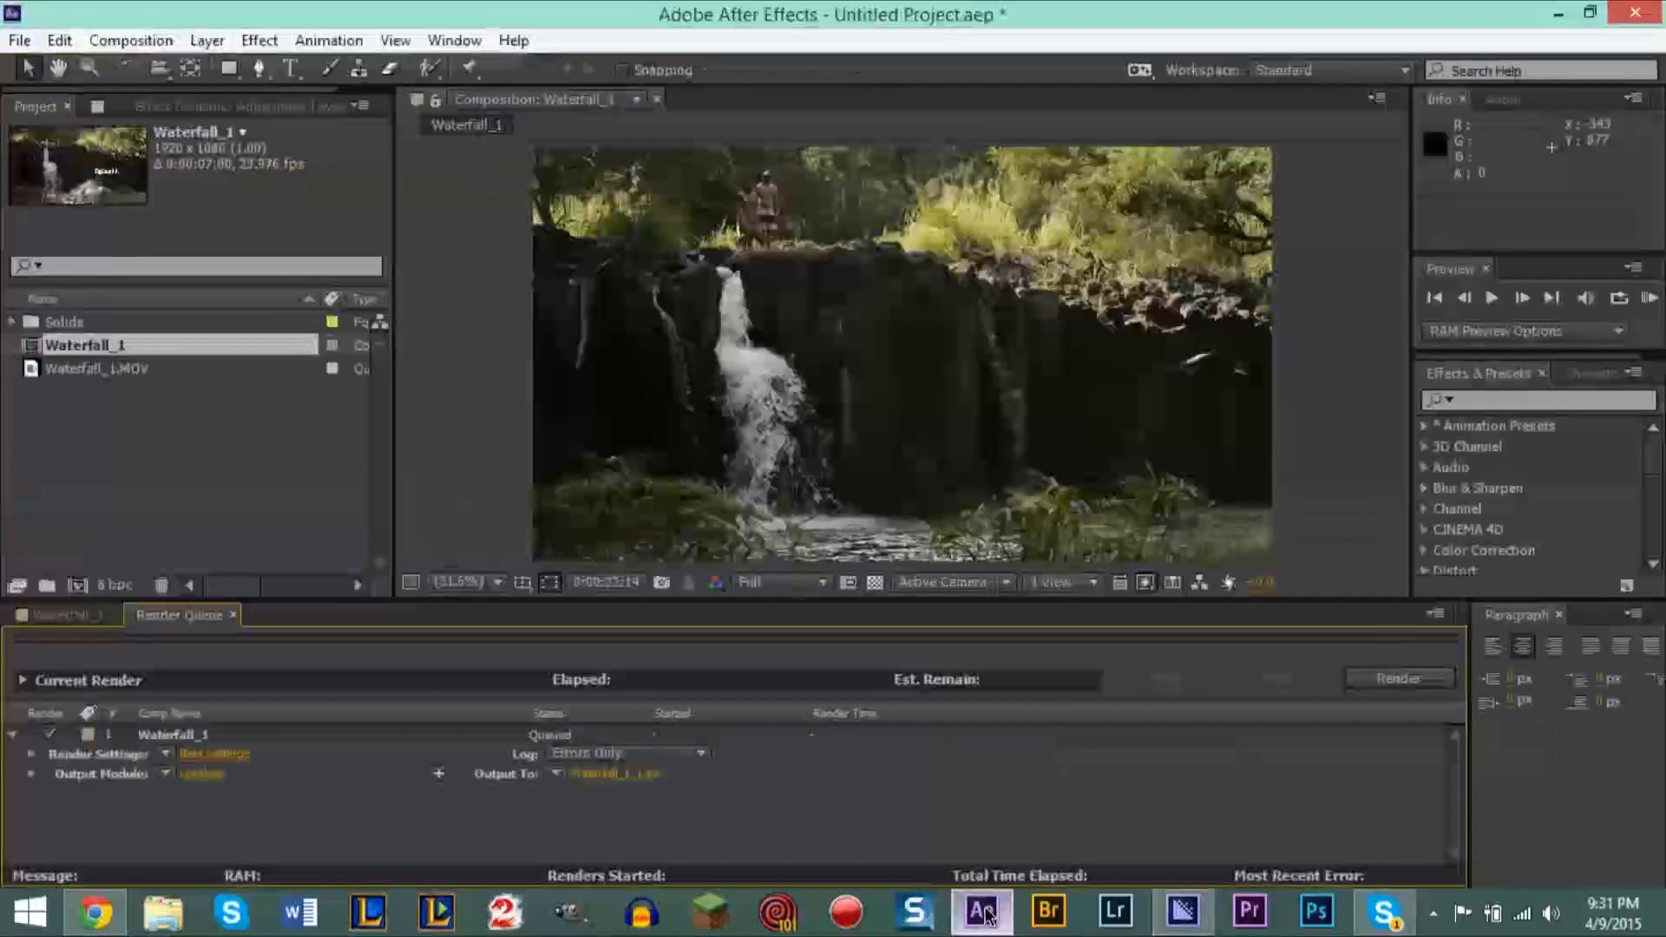
{"action": "left_click", "coordinate": [982, 911]}
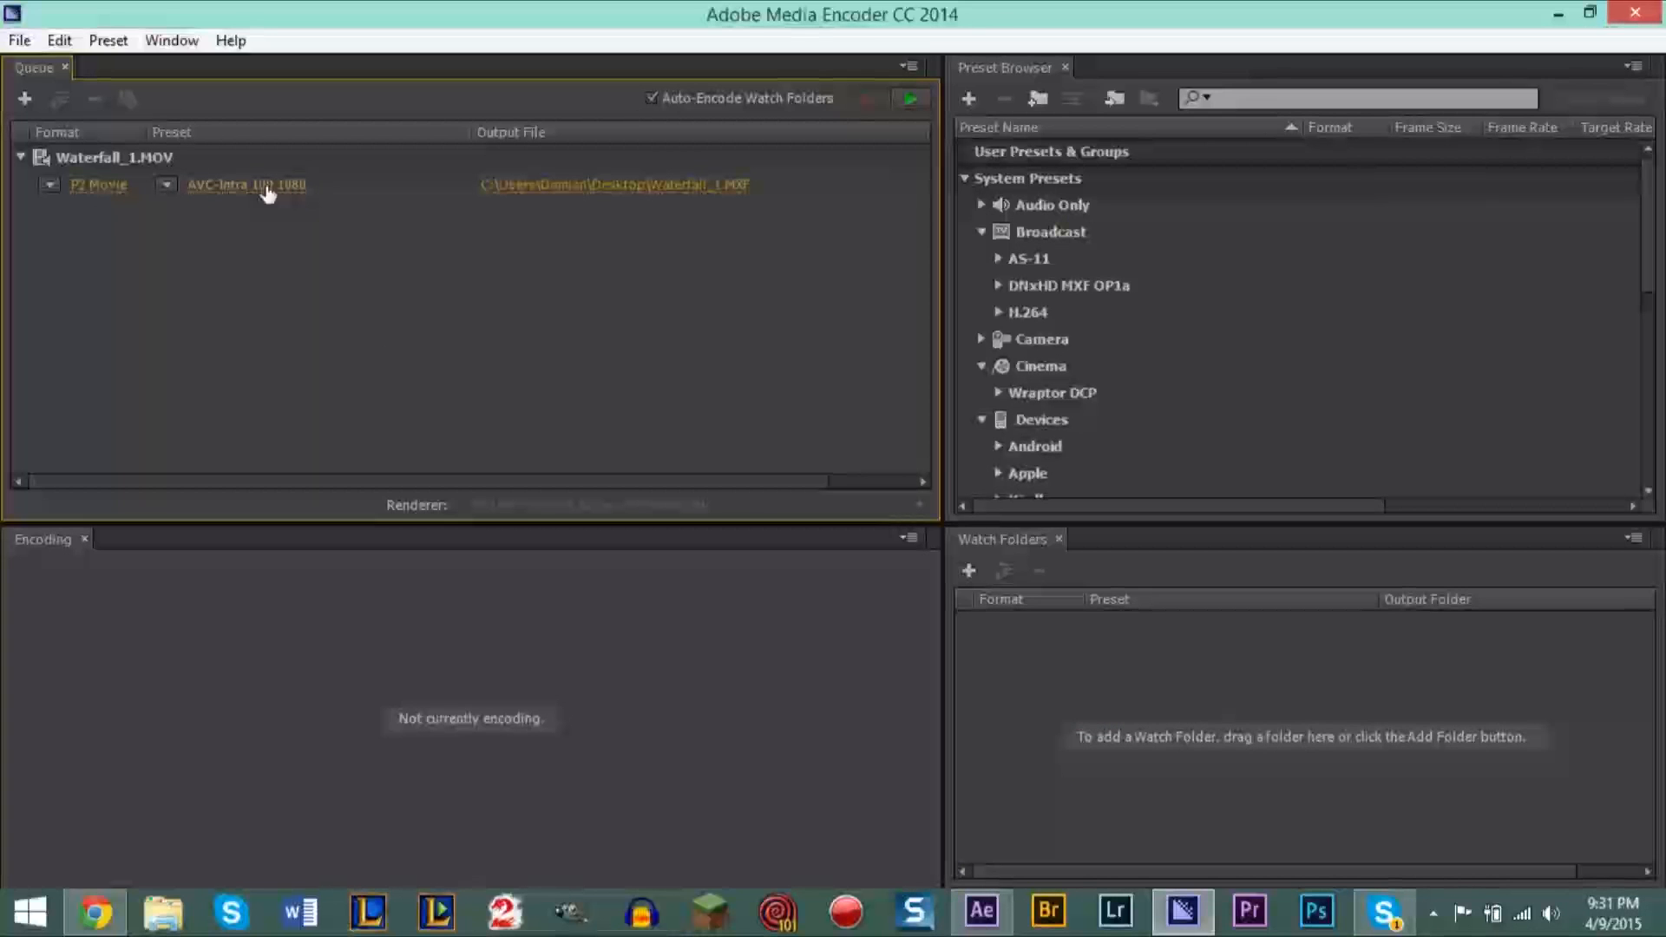
{"action": "left_click", "coordinate": [118, 194]}
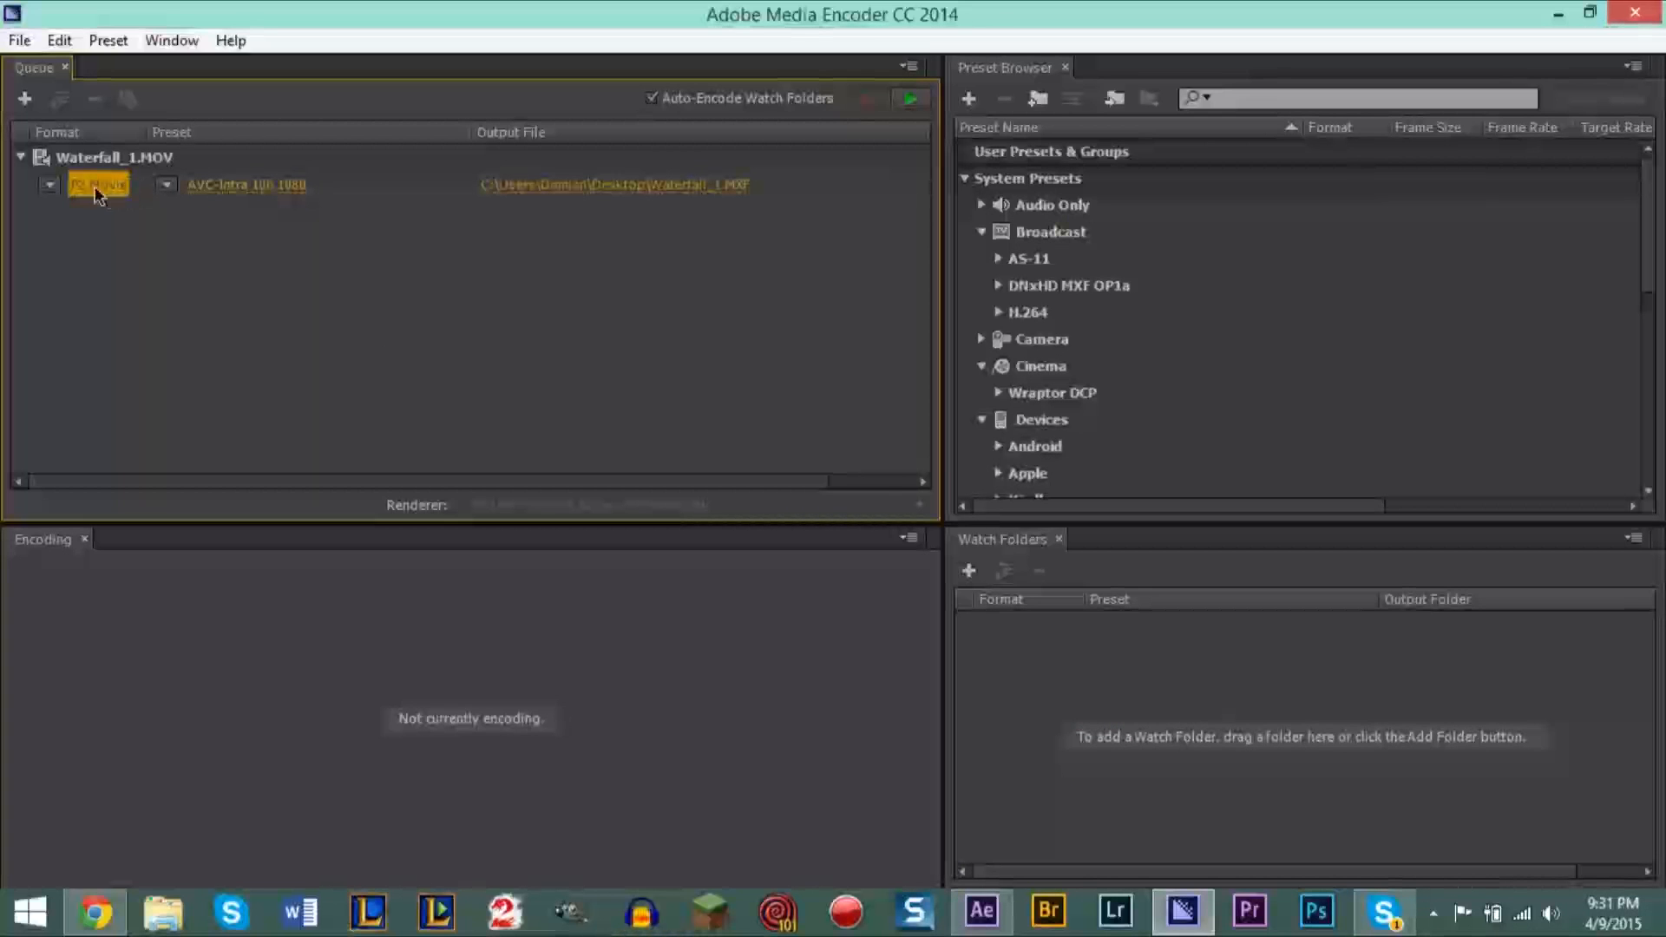
{"action": "left_click", "coordinate": [217, 185]}
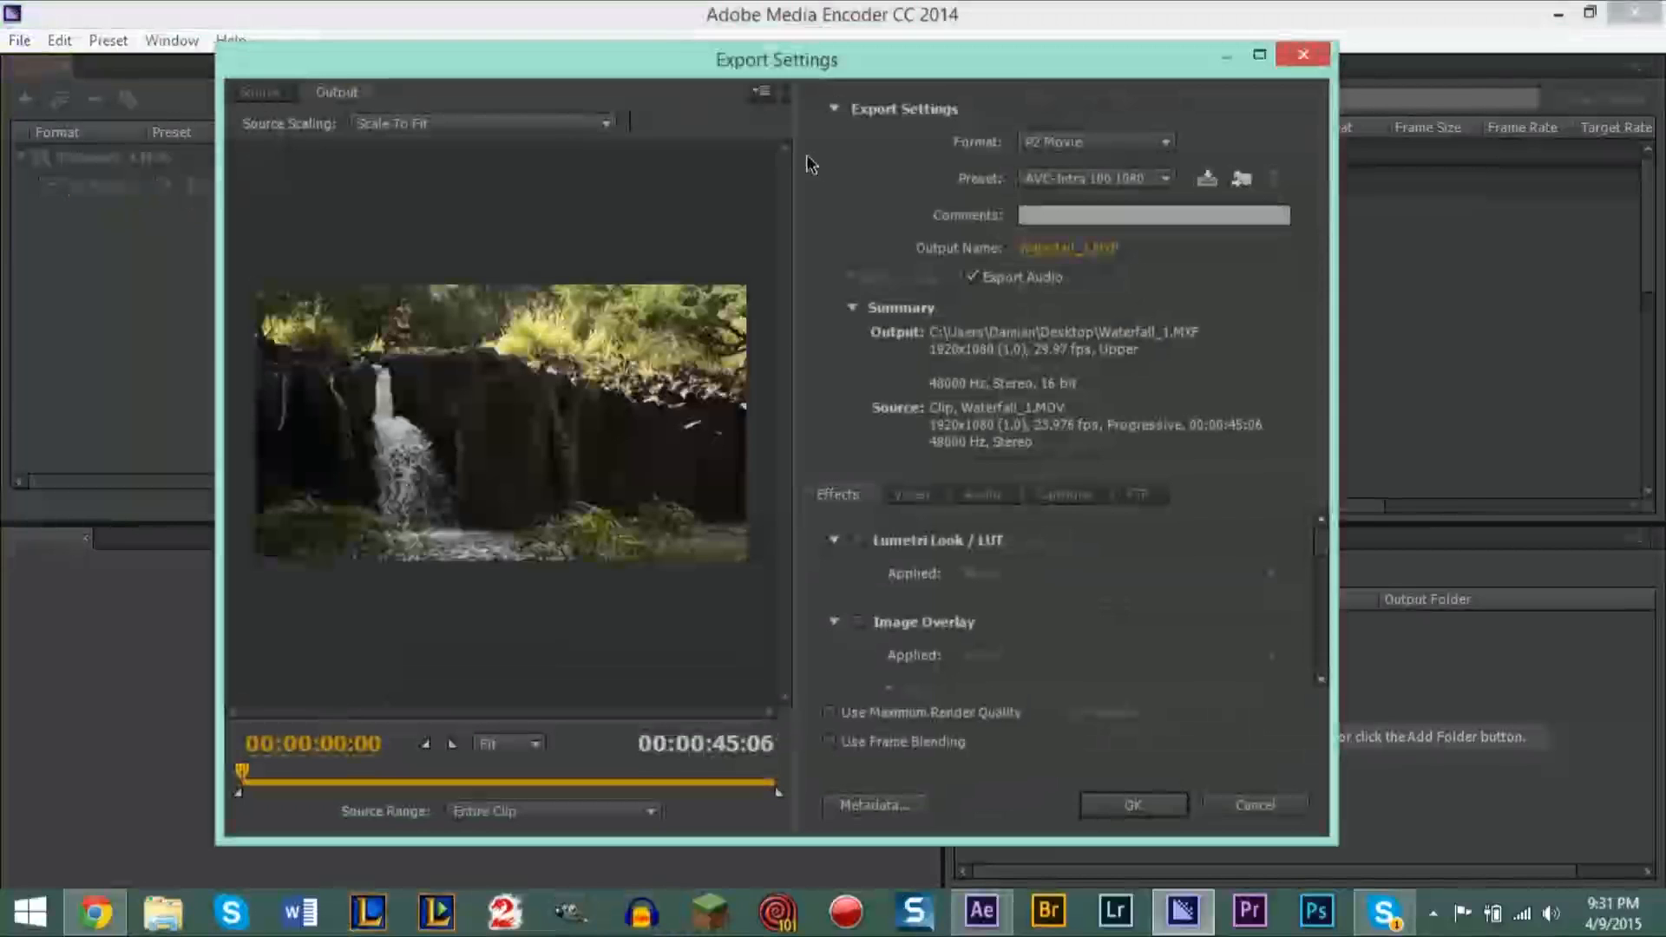
{"action": "left_click", "coordinate": [1078, 146]}
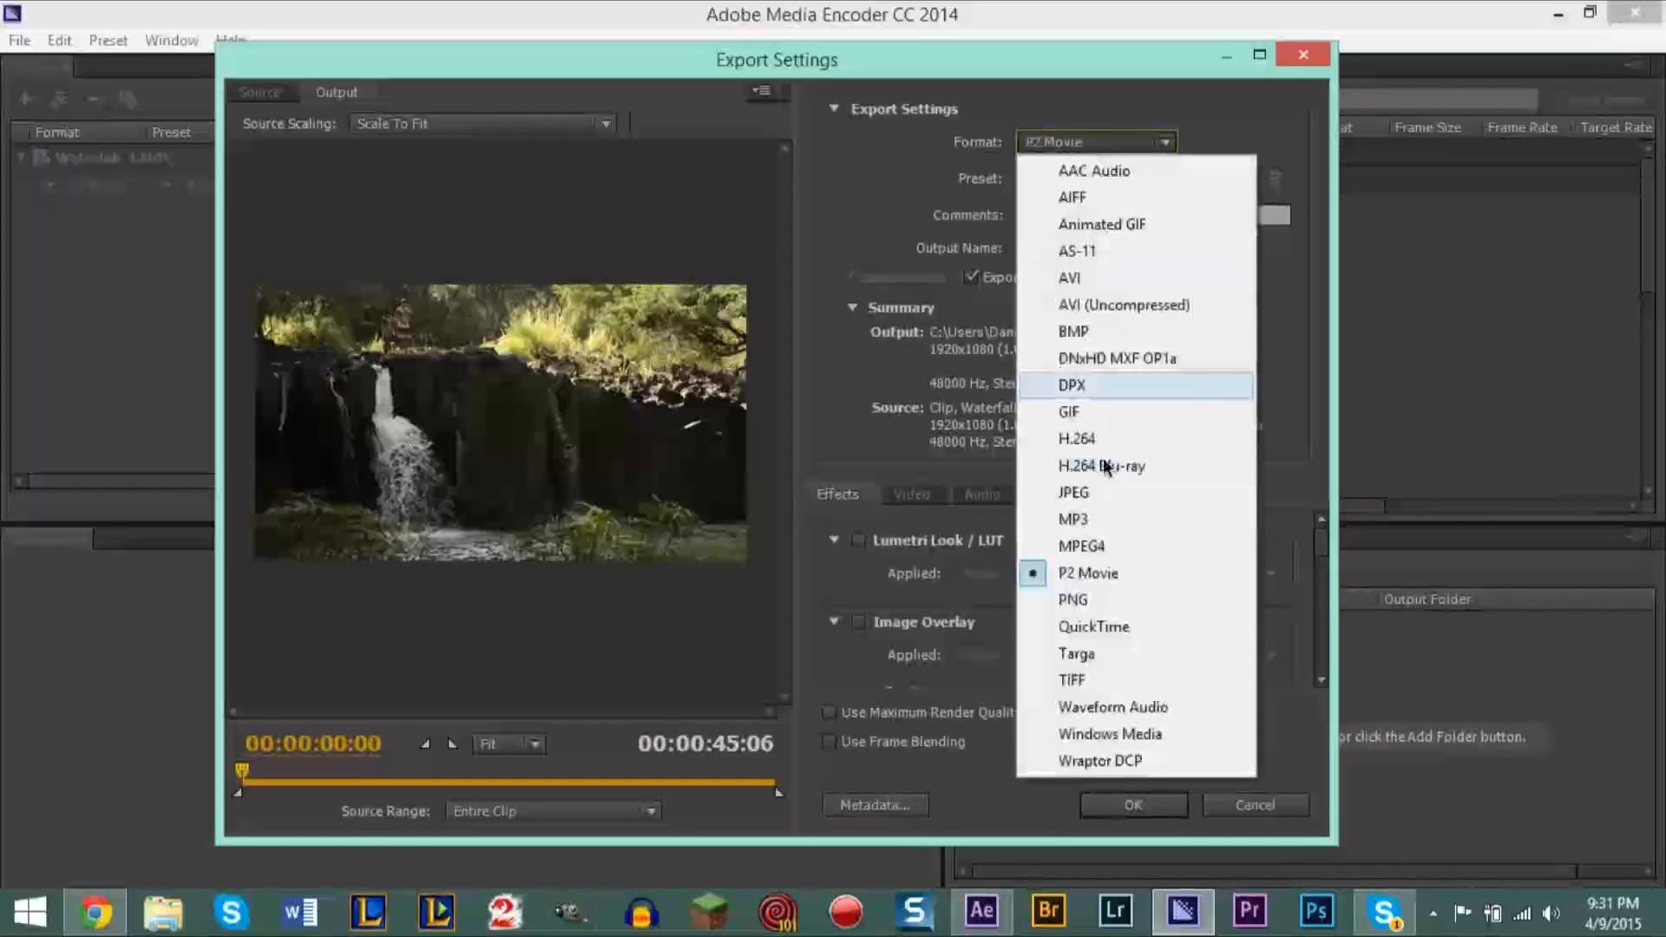
{"action": "left_click", "coordinate": [878, 179]}
{"action": "left_click", "coordinate": [1064, 179]}
{"action": "left_click", "coordinate": [895, 188]}
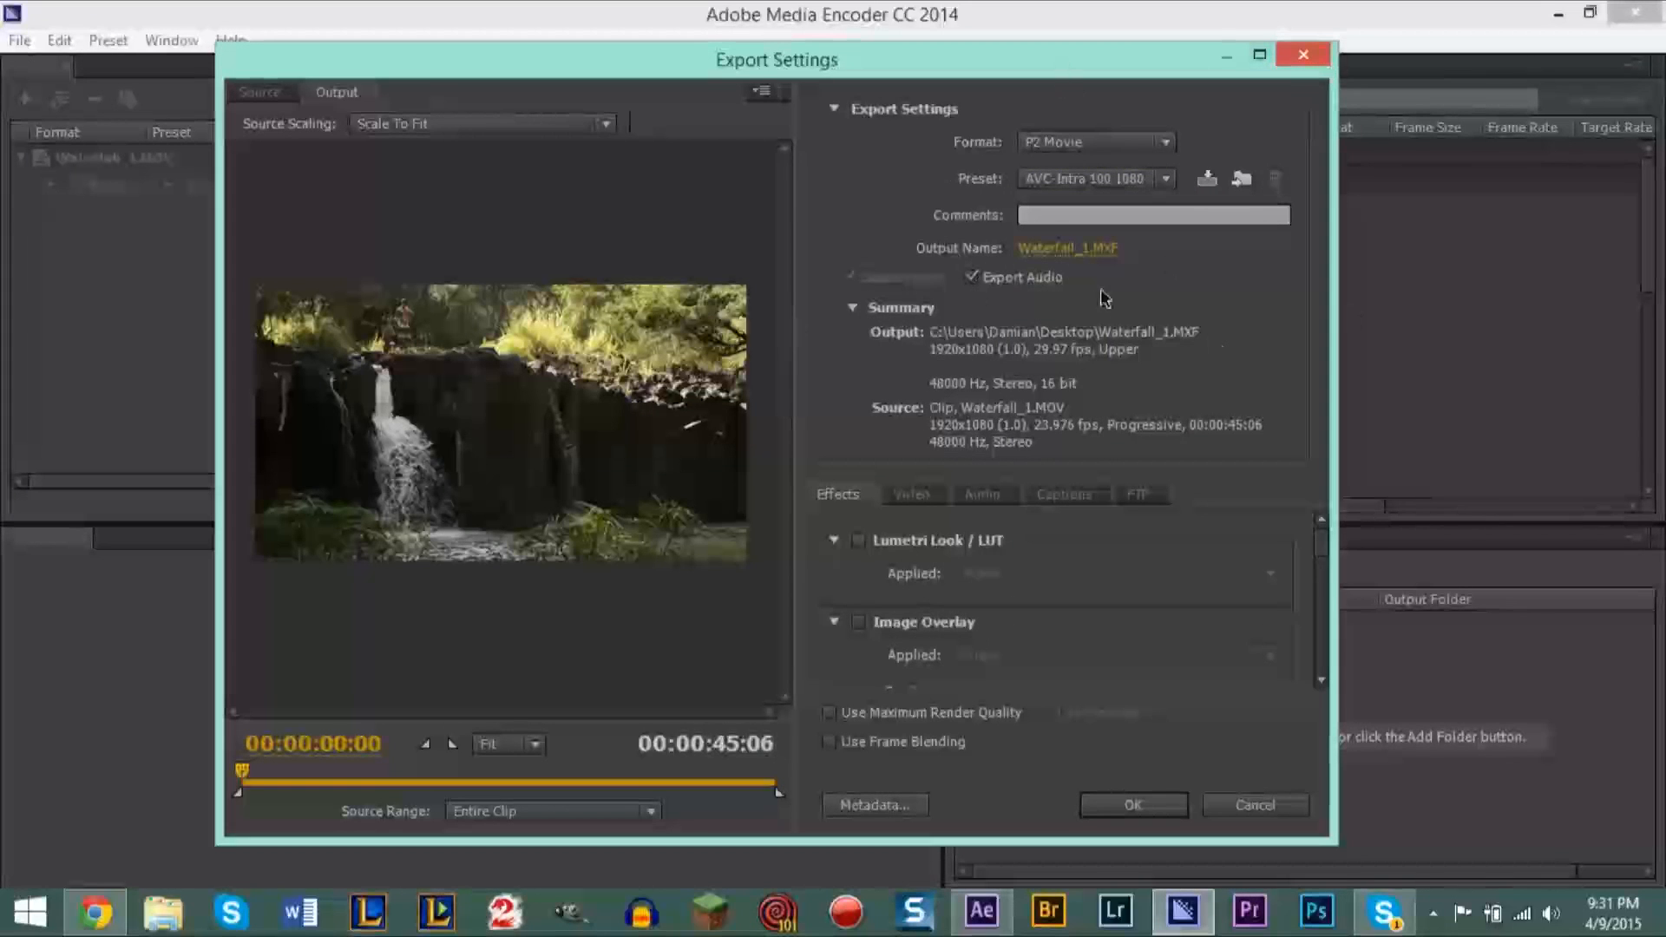
{"action": "left_click", "coordinate": [1309, 55]}
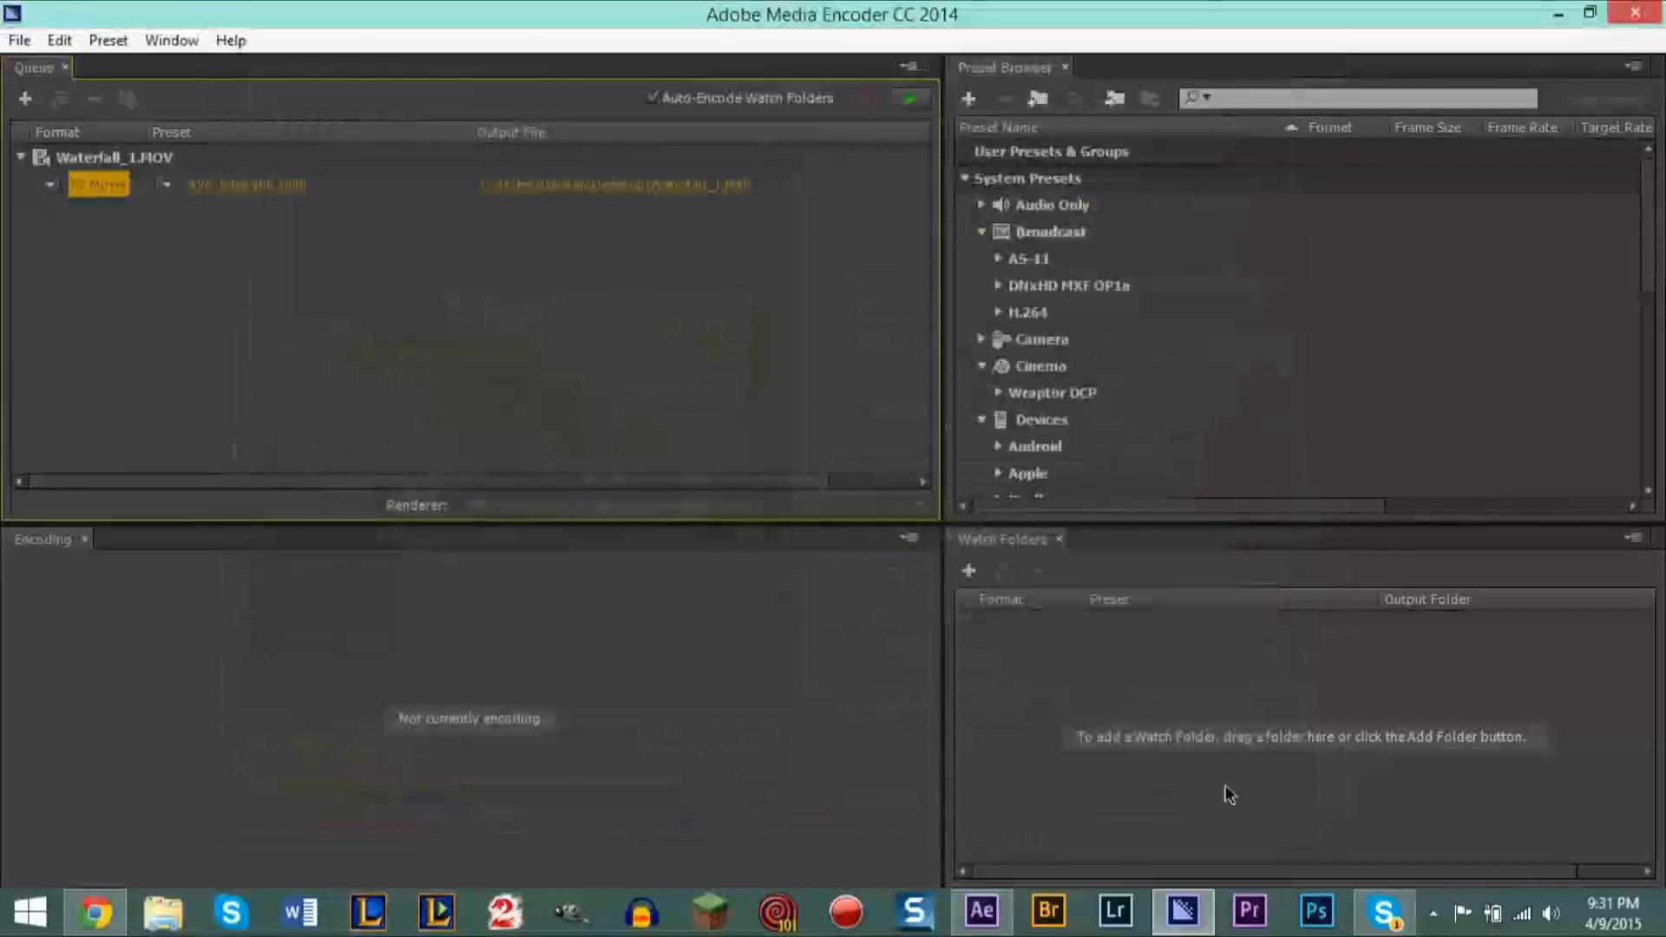
Step: Return to After Effects and review the render settings of the queued Waterfall_1 item without changing them
{"action": "left_click", "coordinate": [983, 911]}
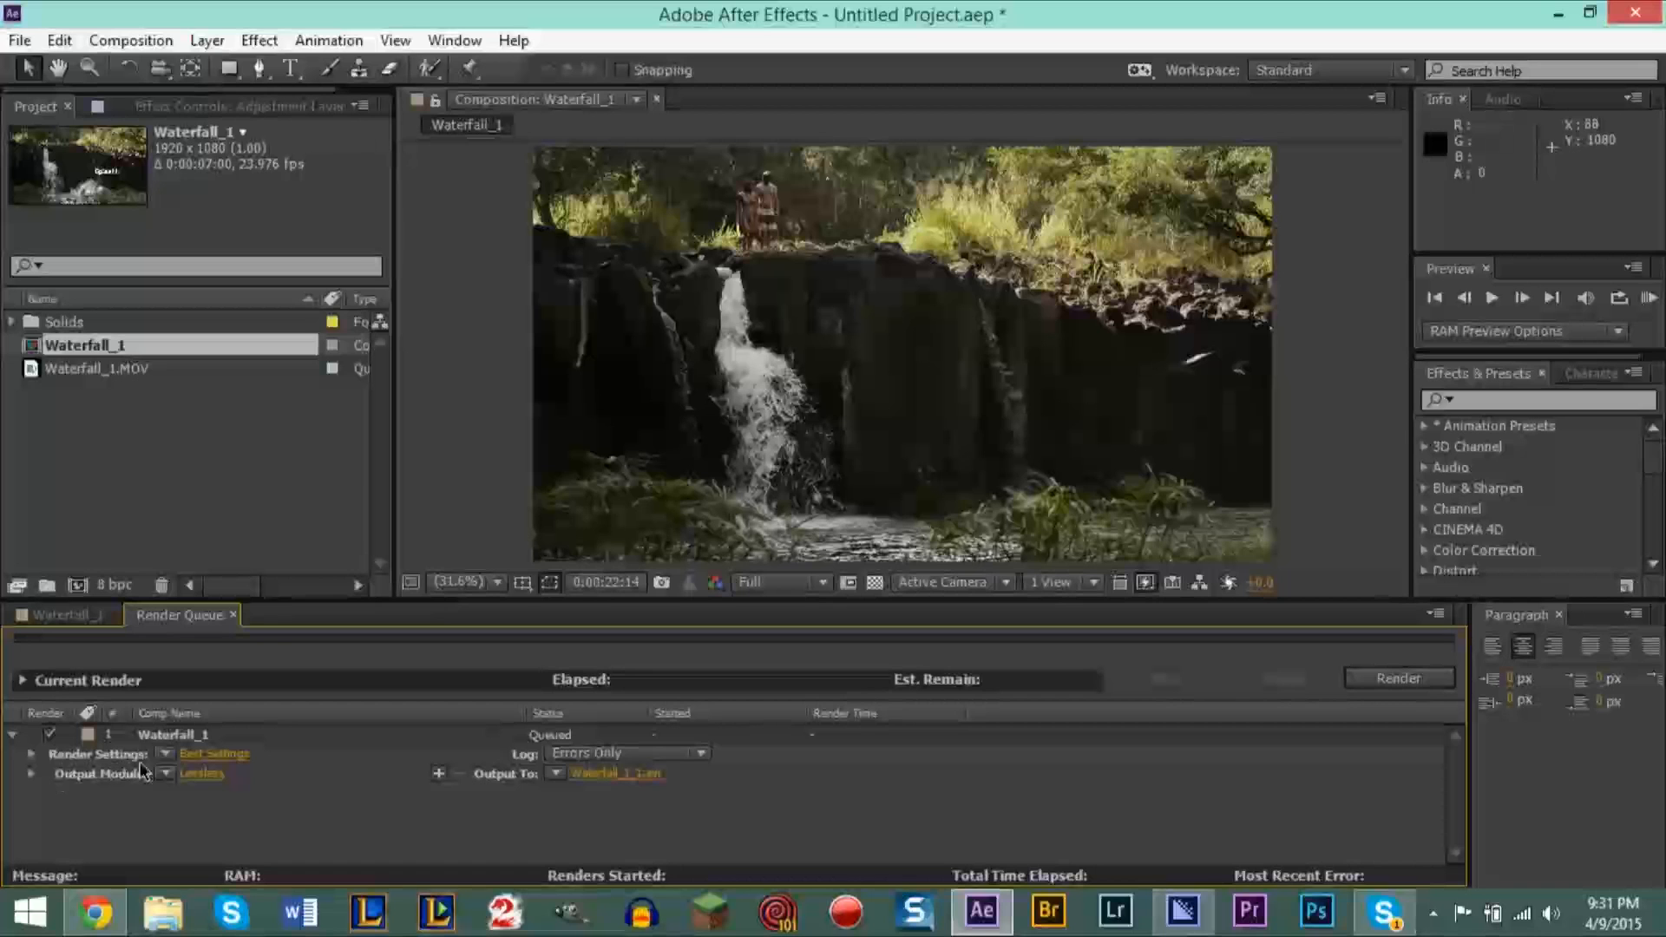
{"action": "left_click", "coordinate": [214, 756]}
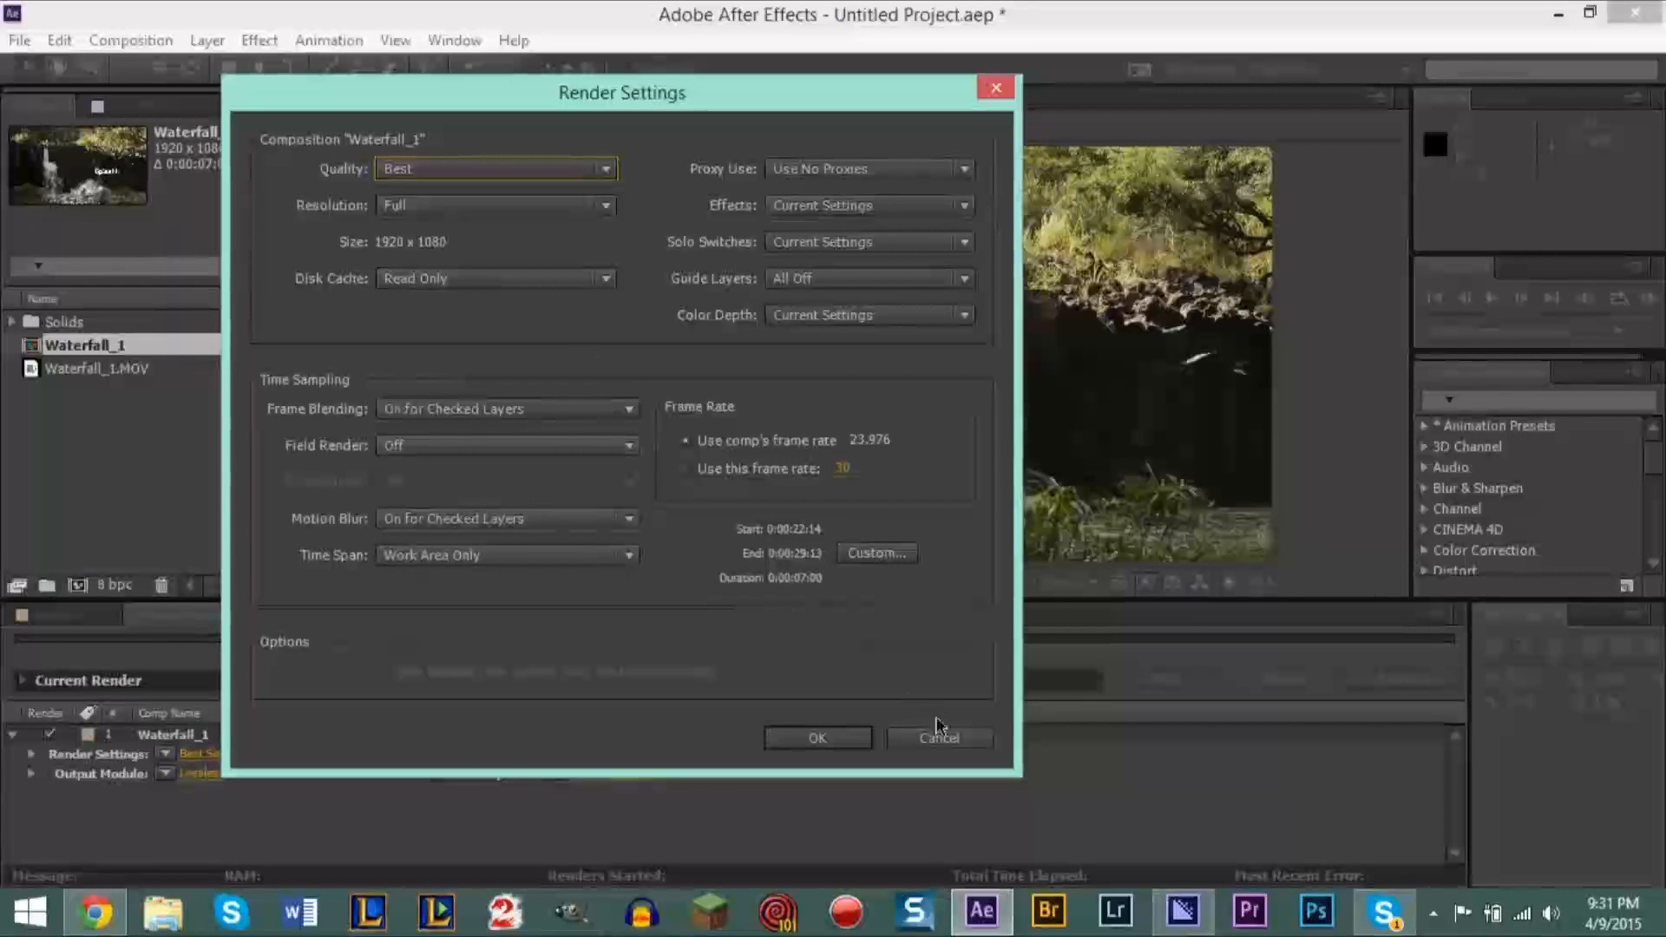
{"action": "left_click", "coordinate": [937, 733]}
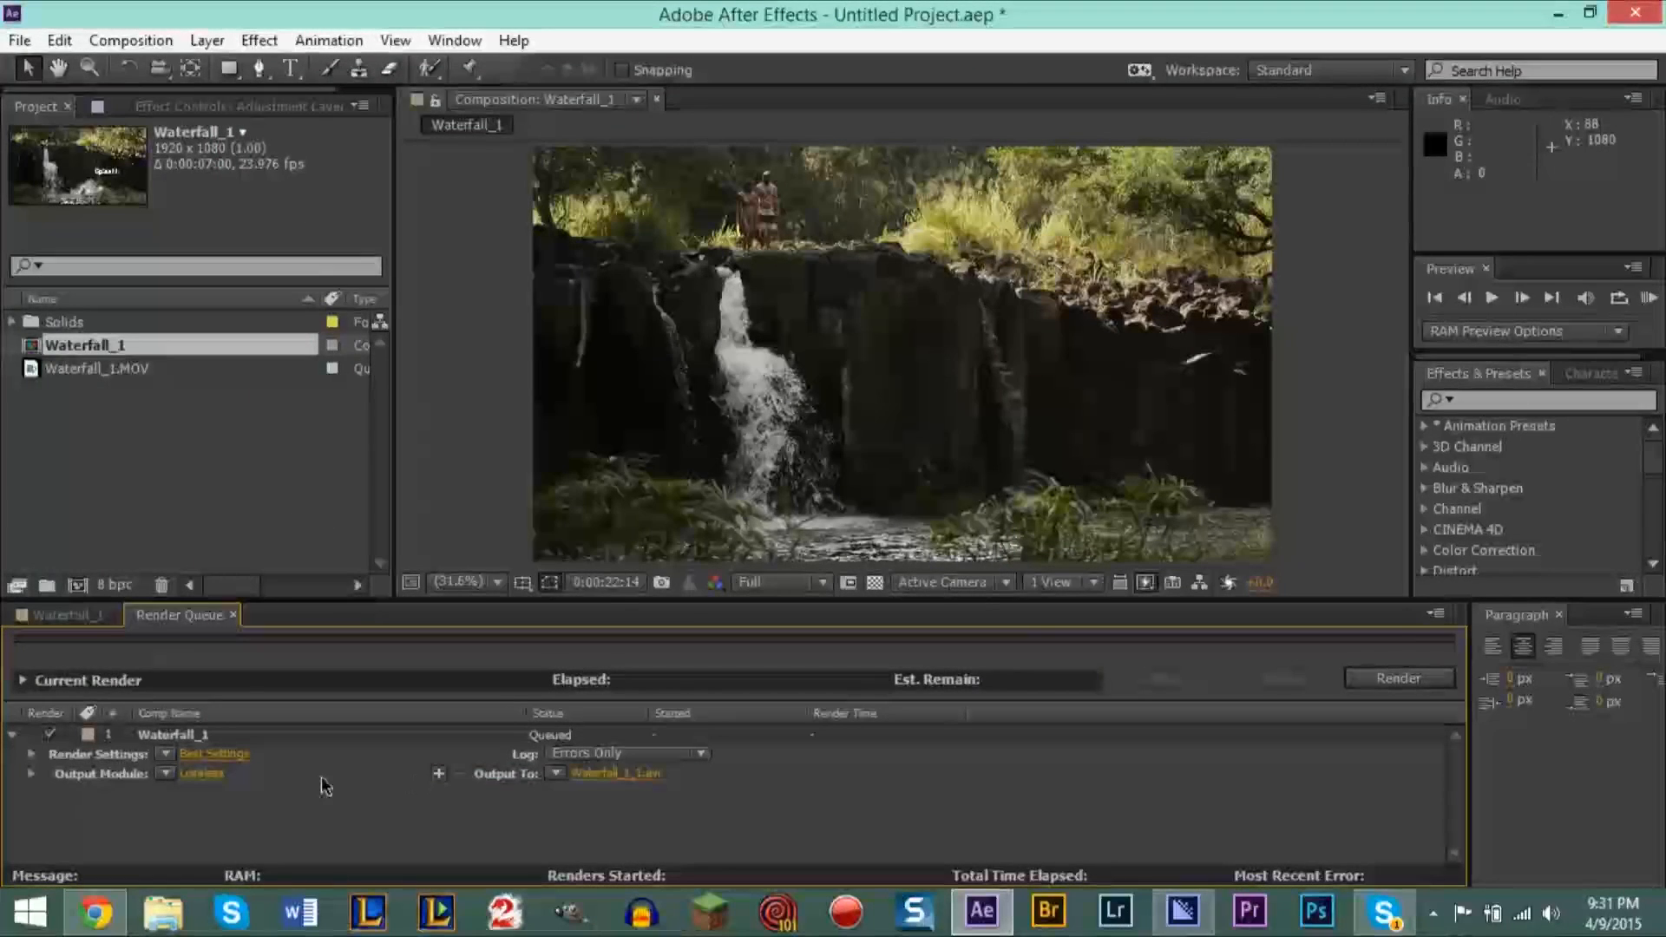
Step: Set the queued Waterfall_1 output module's format to H.264, keeping the post-render action at None
{"action": "left_click", "coordinate": [199, 774]}
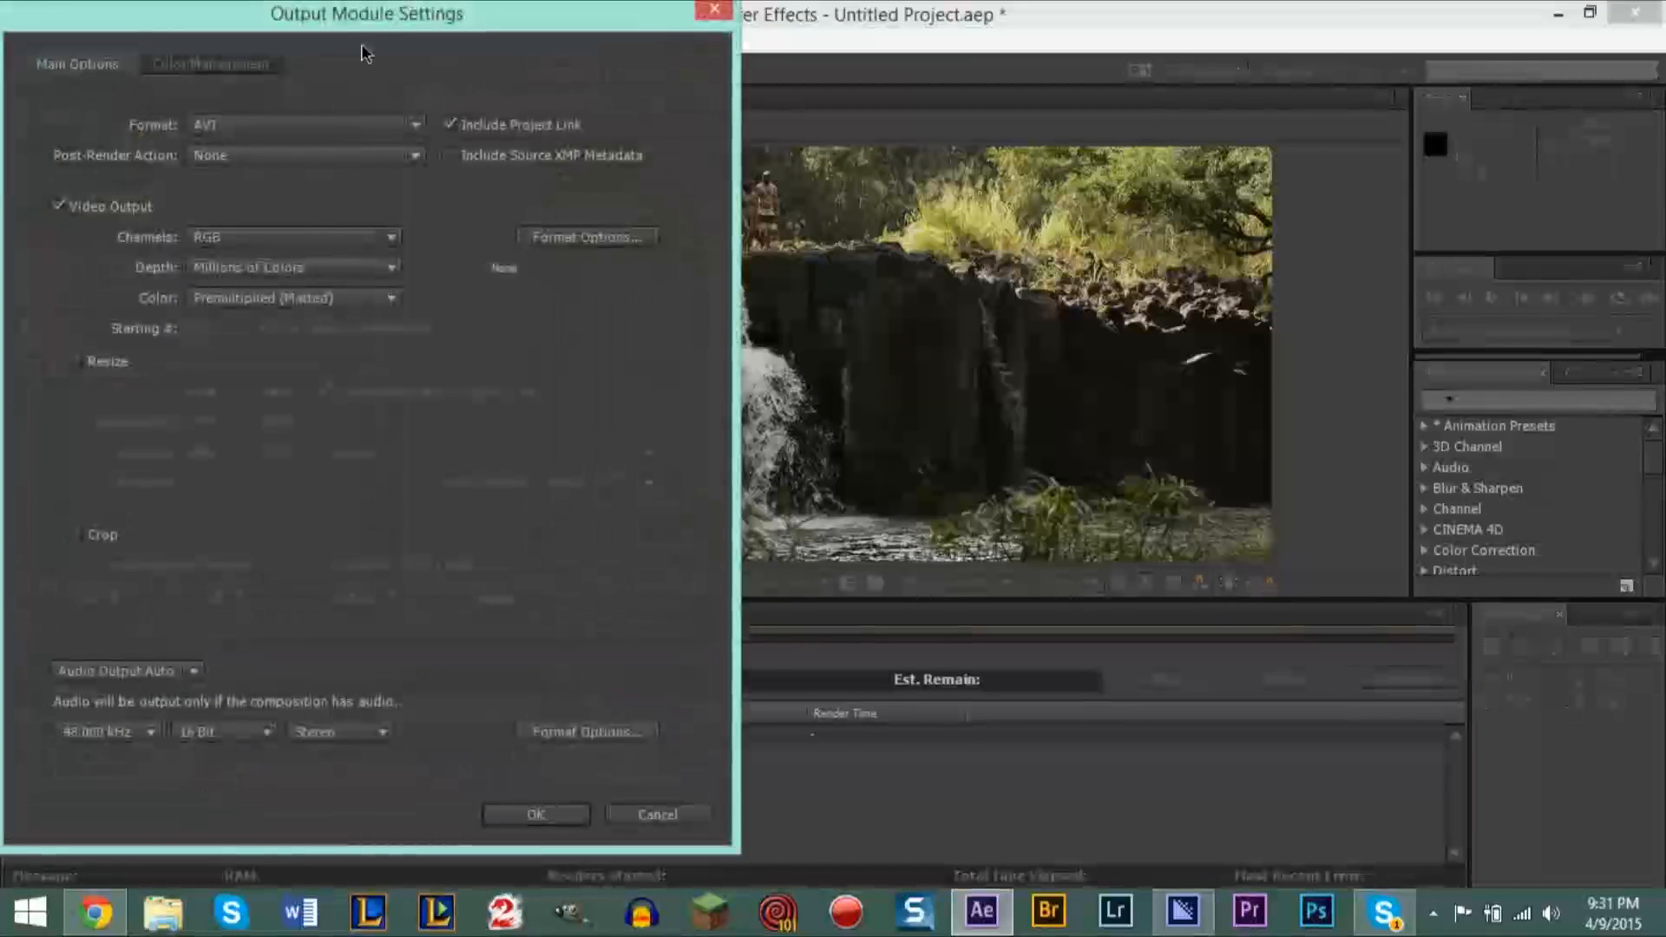
{"action": "left_click_drag", "start_coordinate": [382, 24], "coordinate": [592, 37]}
{"action": "left_click", "coordinate": [473, 144]}
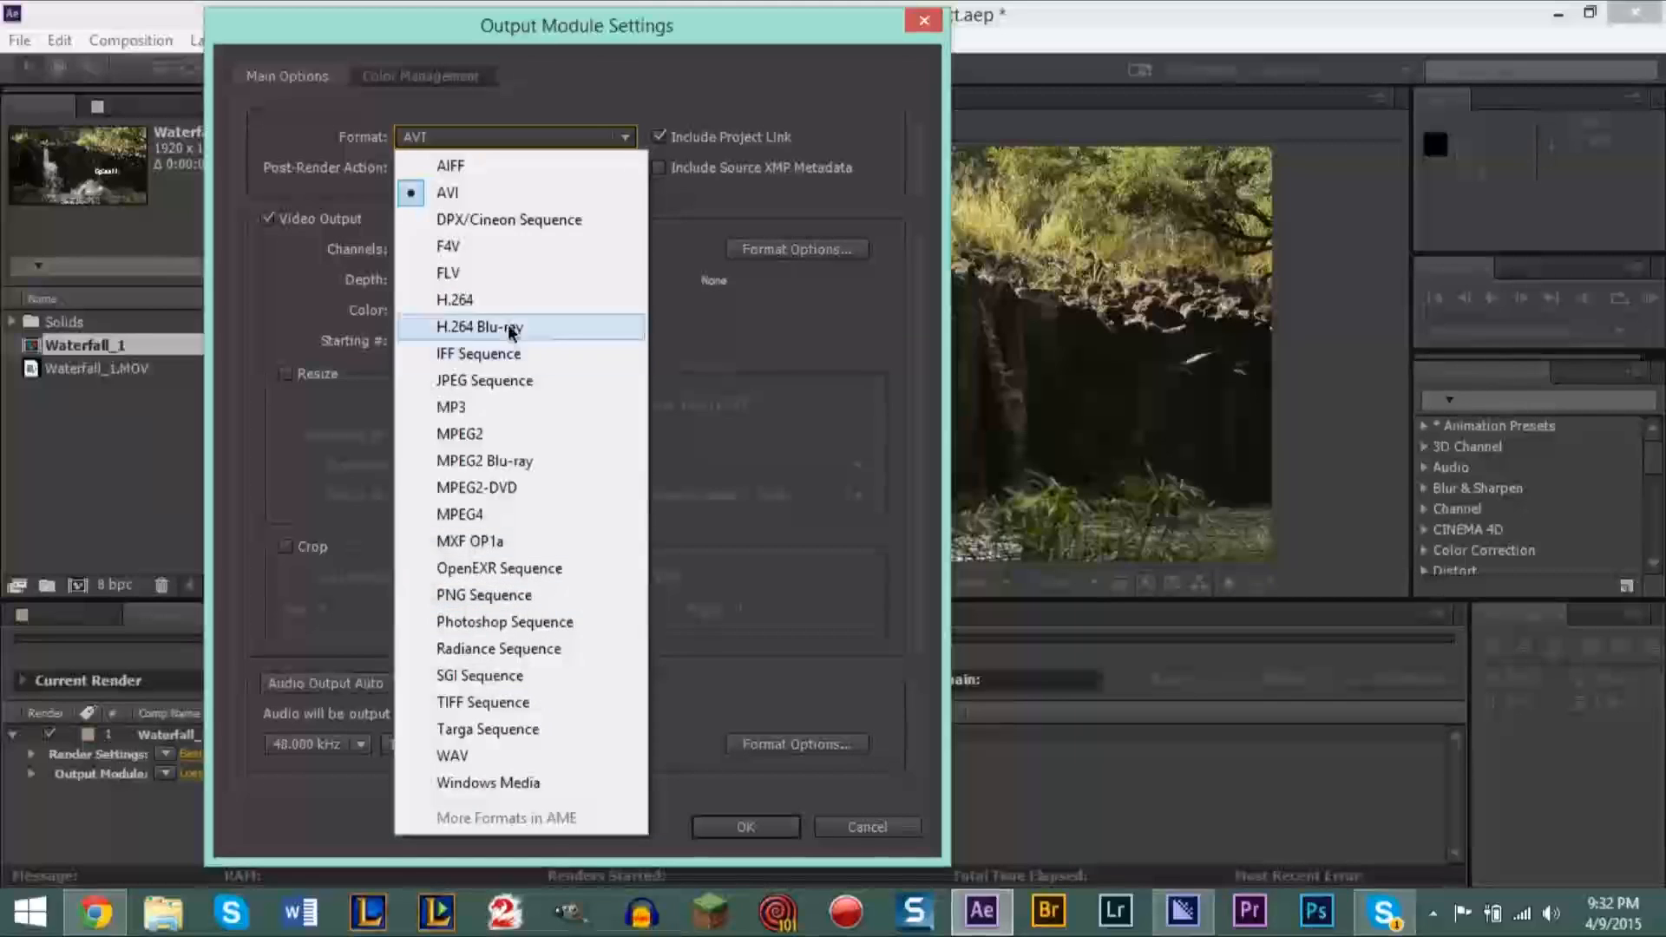
{"action": "left_click", "coordinate": [489, 307]}
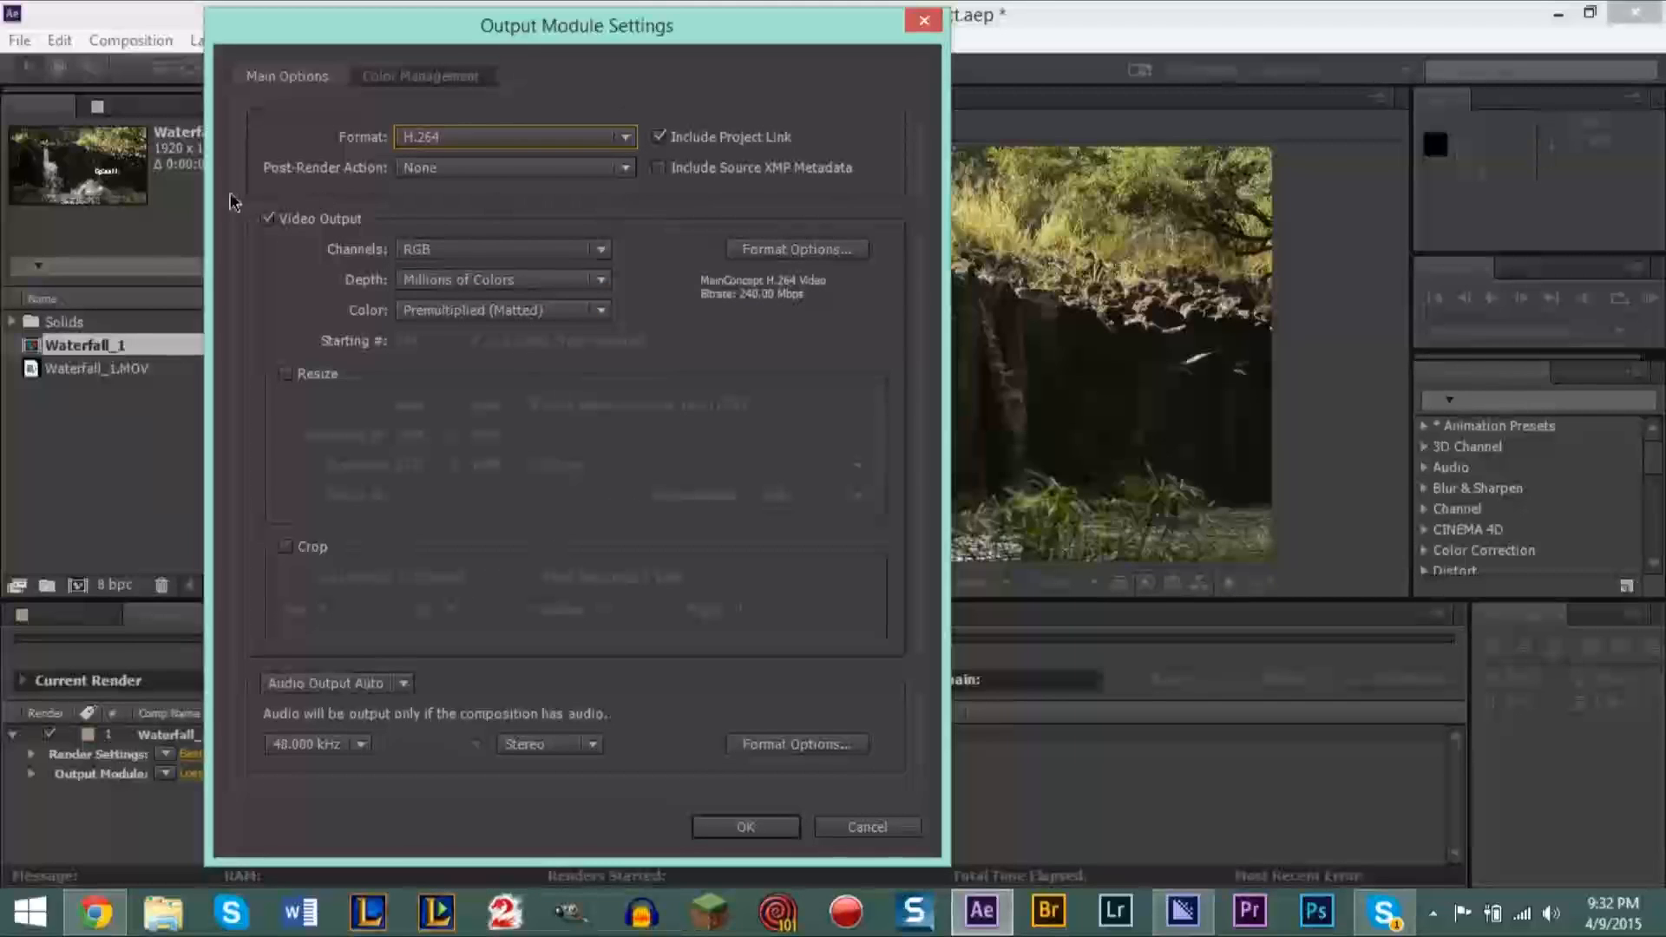
{"action": "left_click", "coordinate": [441, 170]}
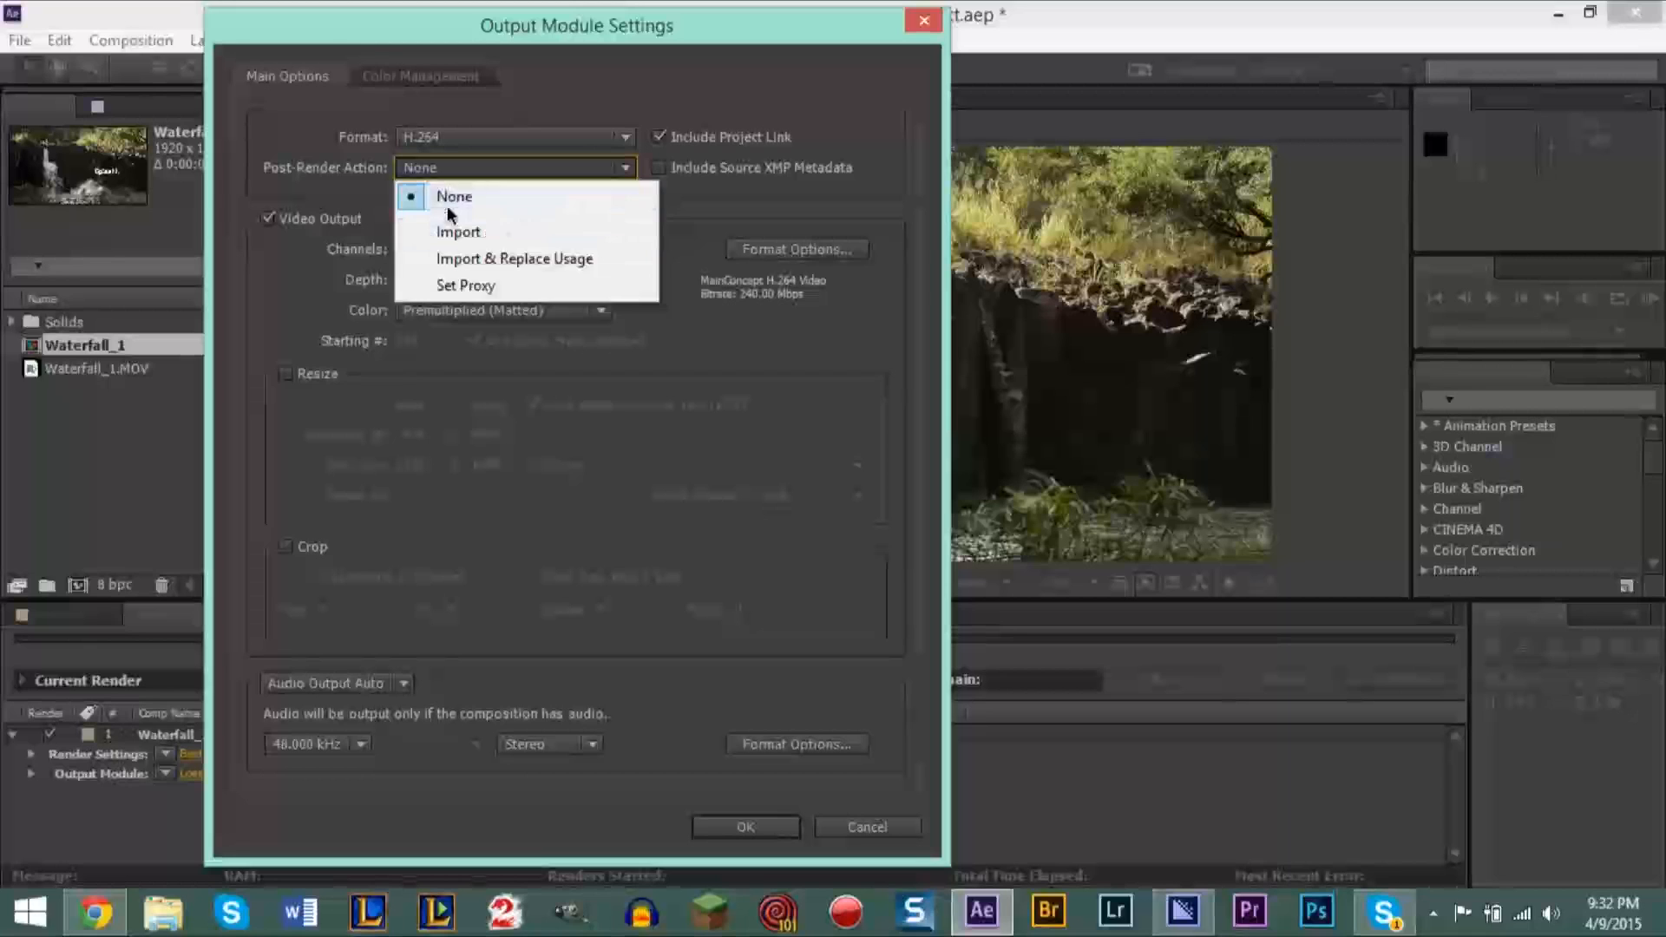
{"action": "left_click", "coordinate": [305, 198]}
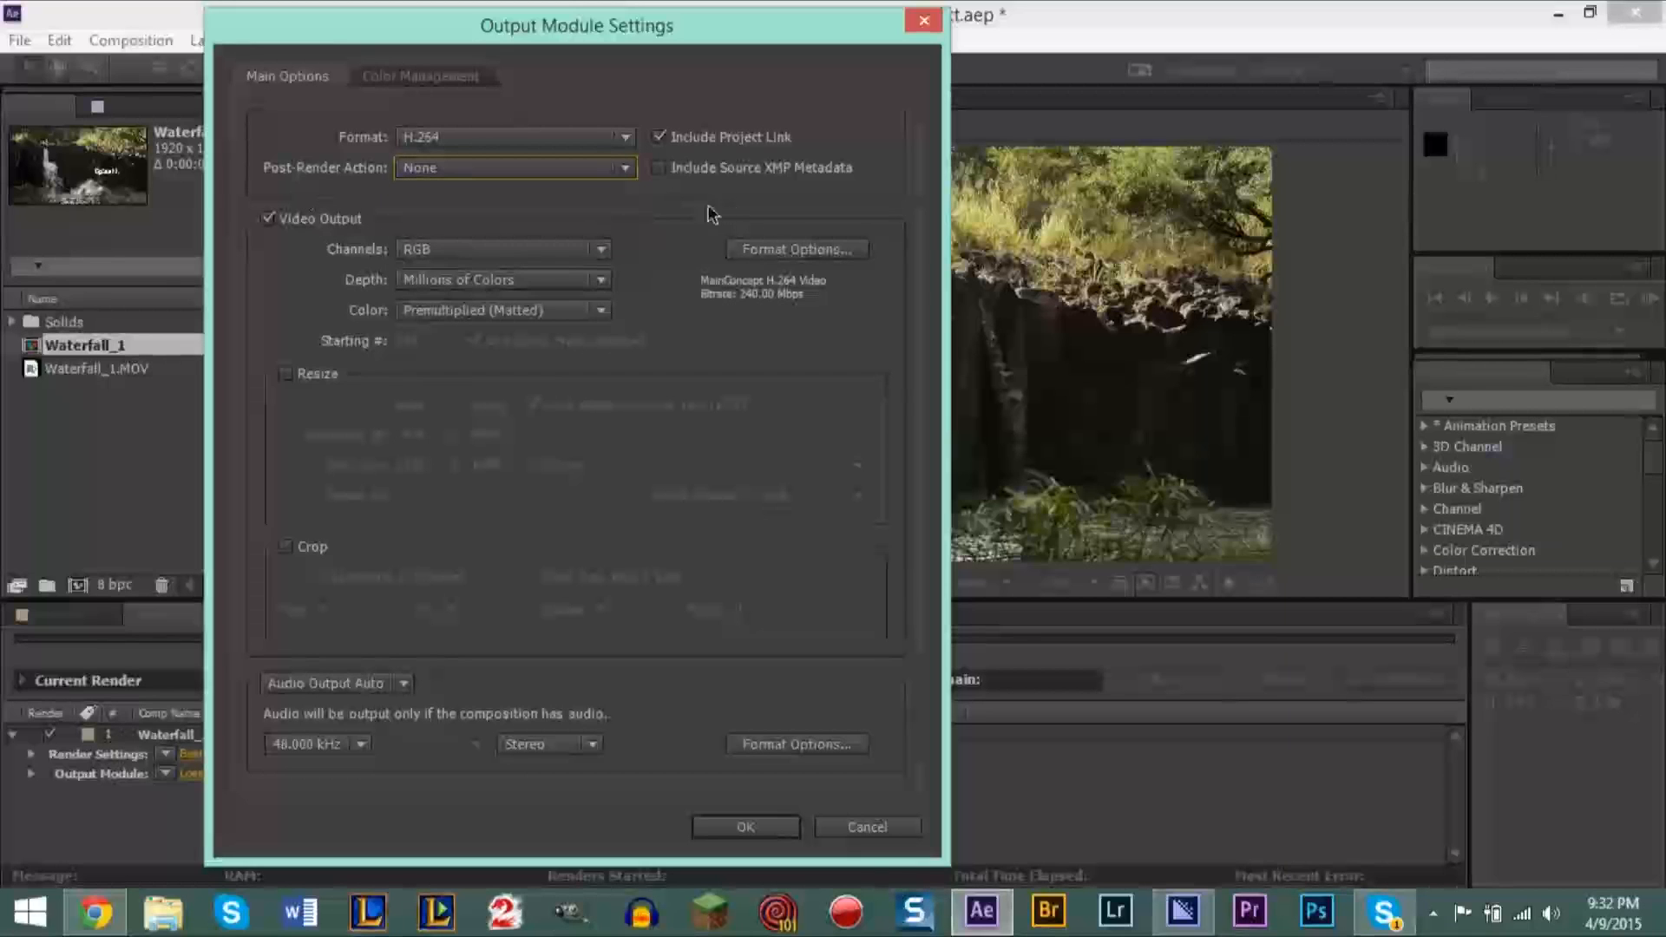
Step: Try the Baseline, Main and High profiles in the H.264 video format options, keeping High with level 5.1
{"action": "left_click", "coordinate": [789, 259]}
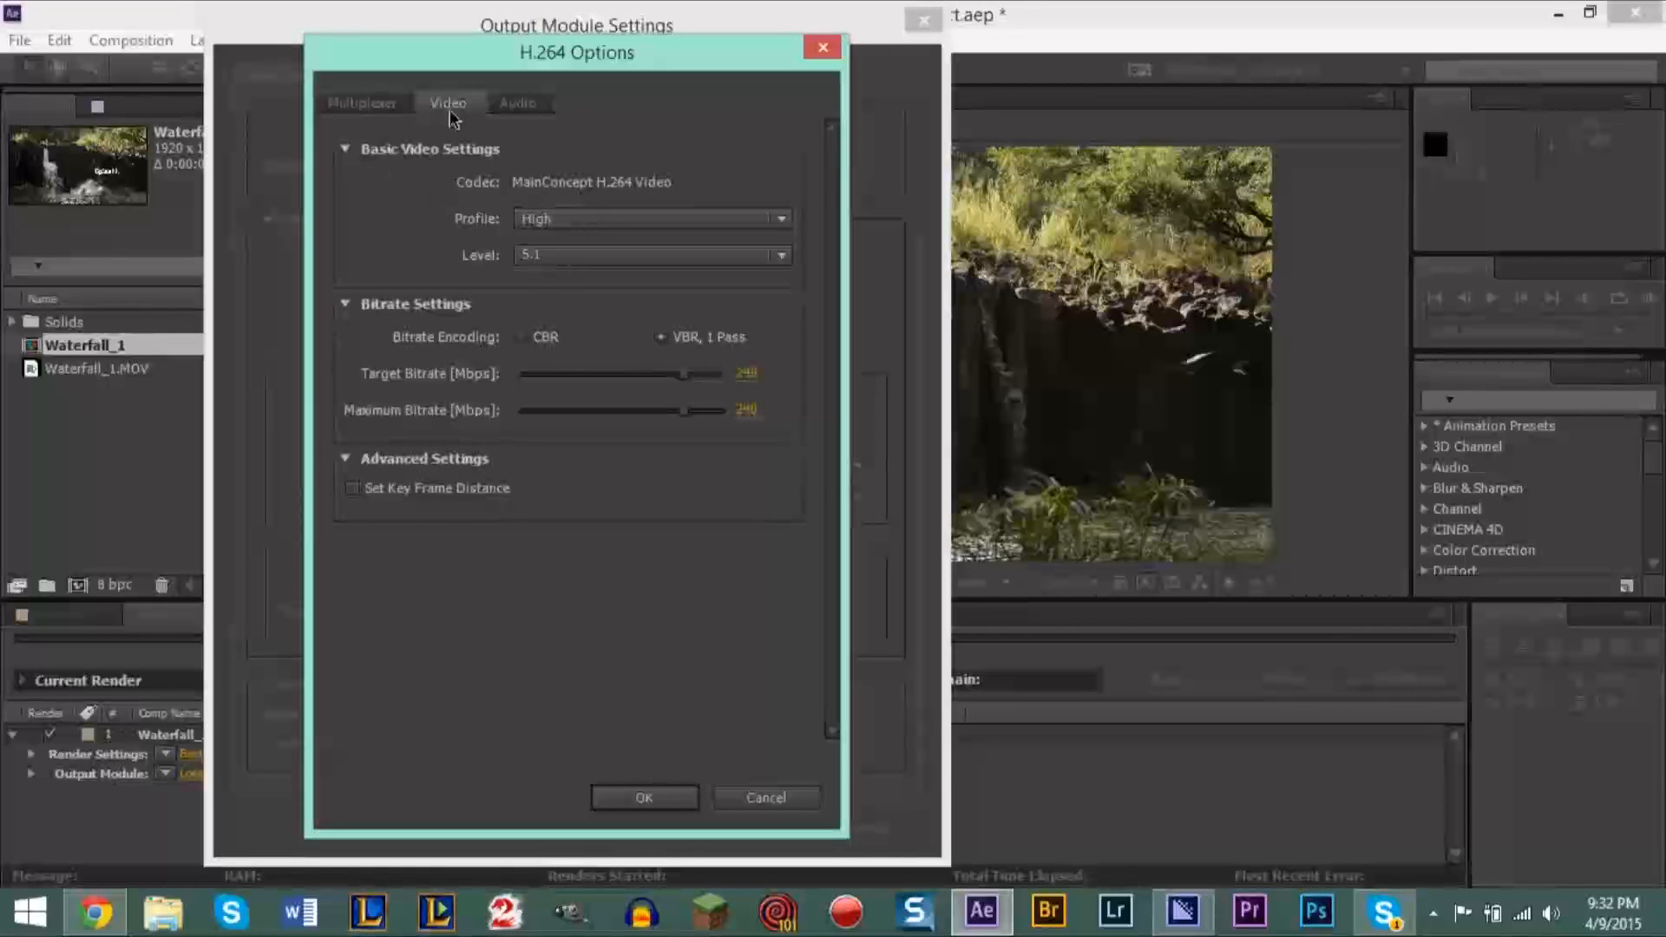
{"action": "left_click", "coordinate": [572, 230]}
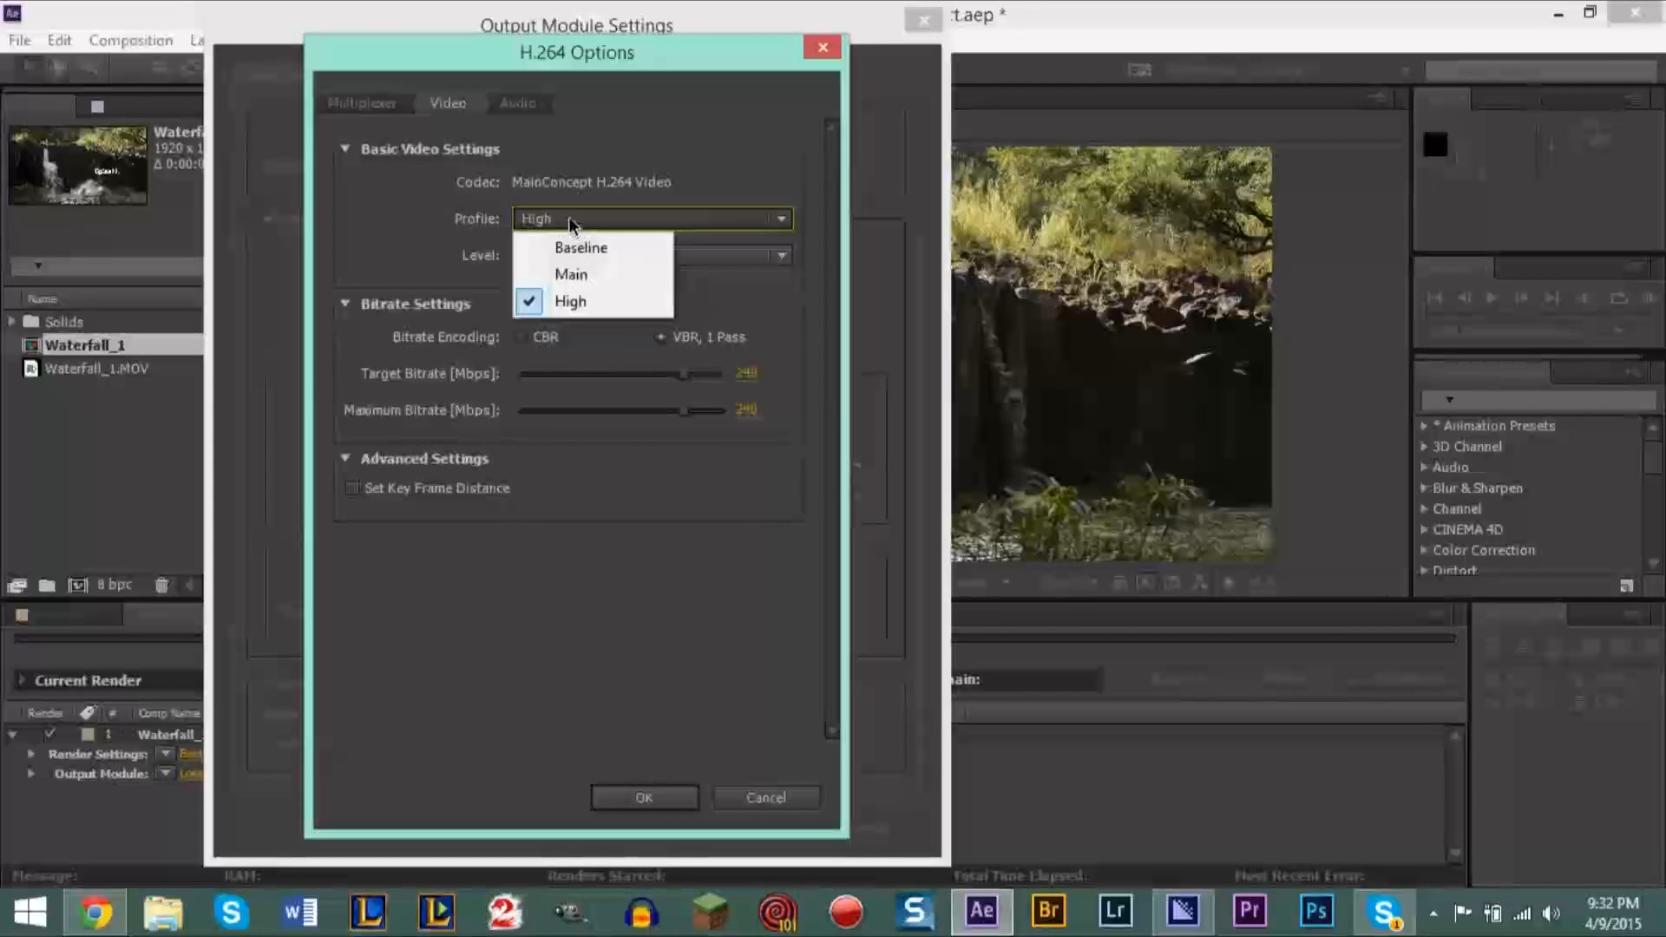
{"action": "left_click", "coordinate": [581, 247]}
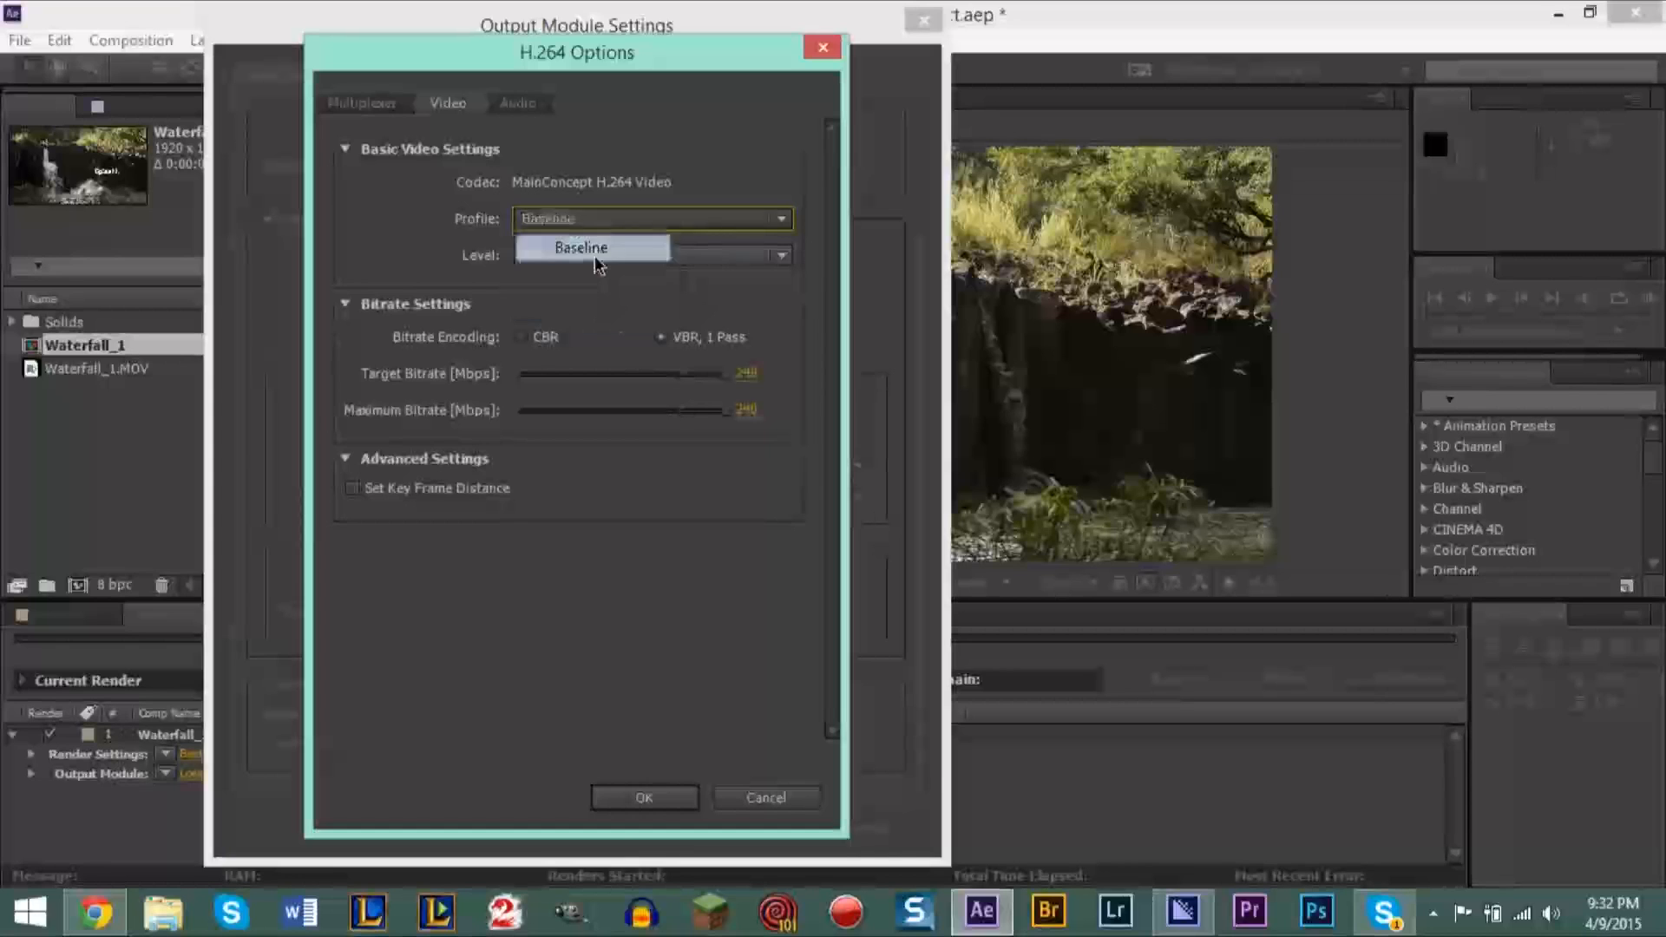
{"action": "left_click", "coordinate": [623, 222]}
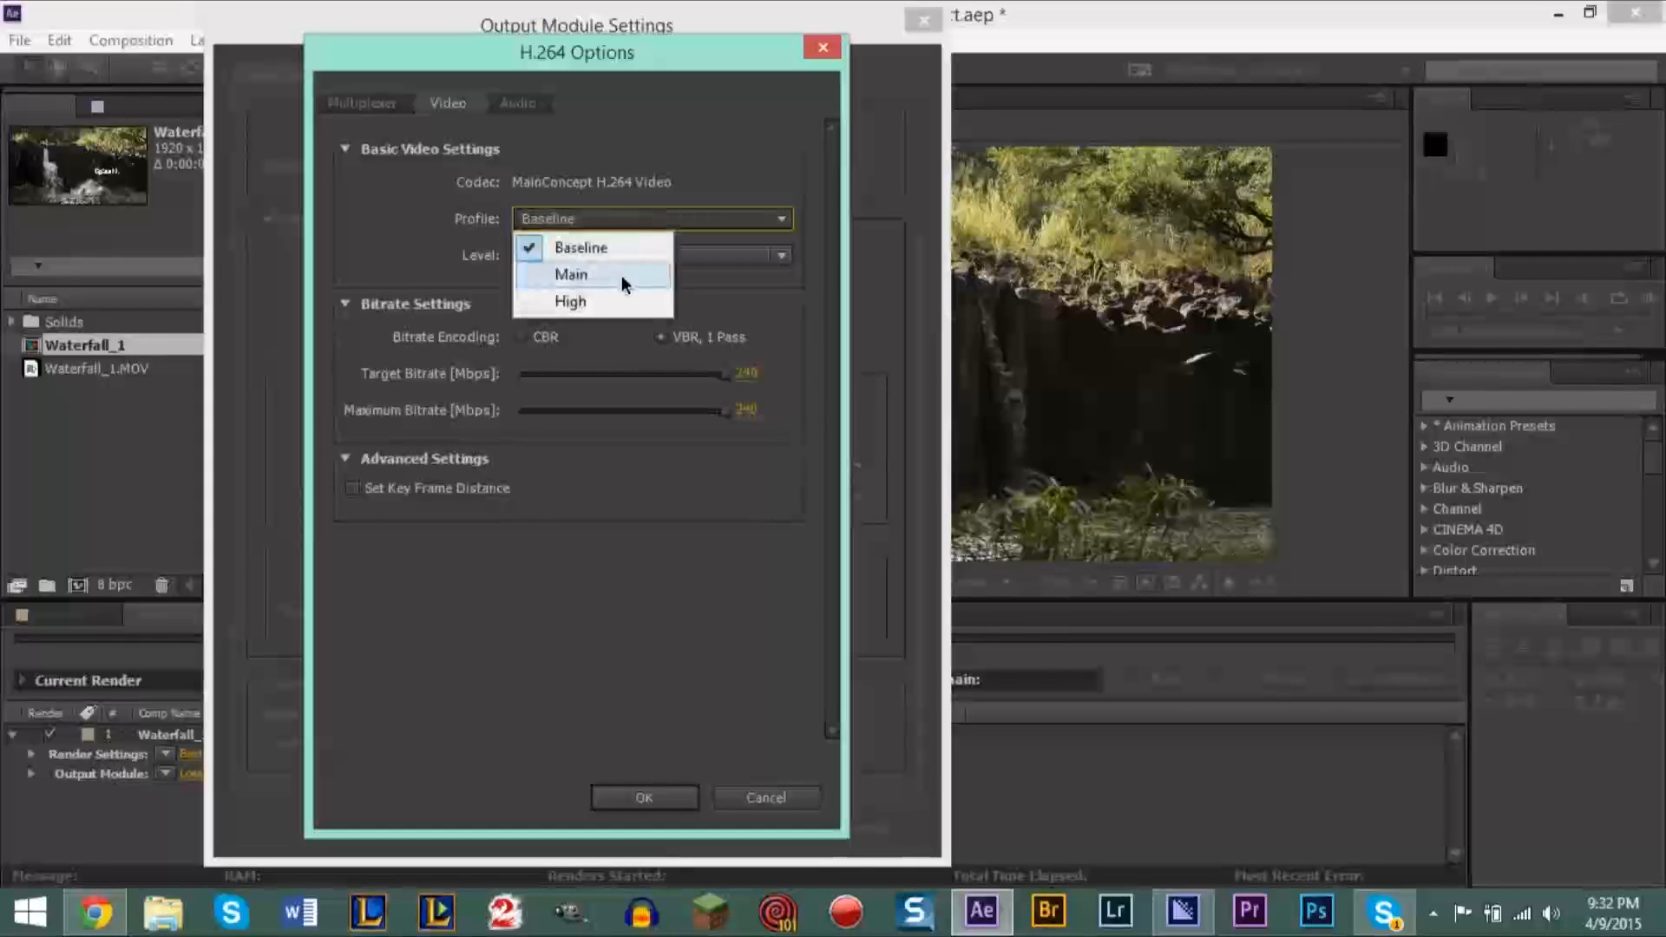
{"action": "left_click", "coordinate": [623, 276]}
{"action": "left_click", "coordinate": [633, 222]}
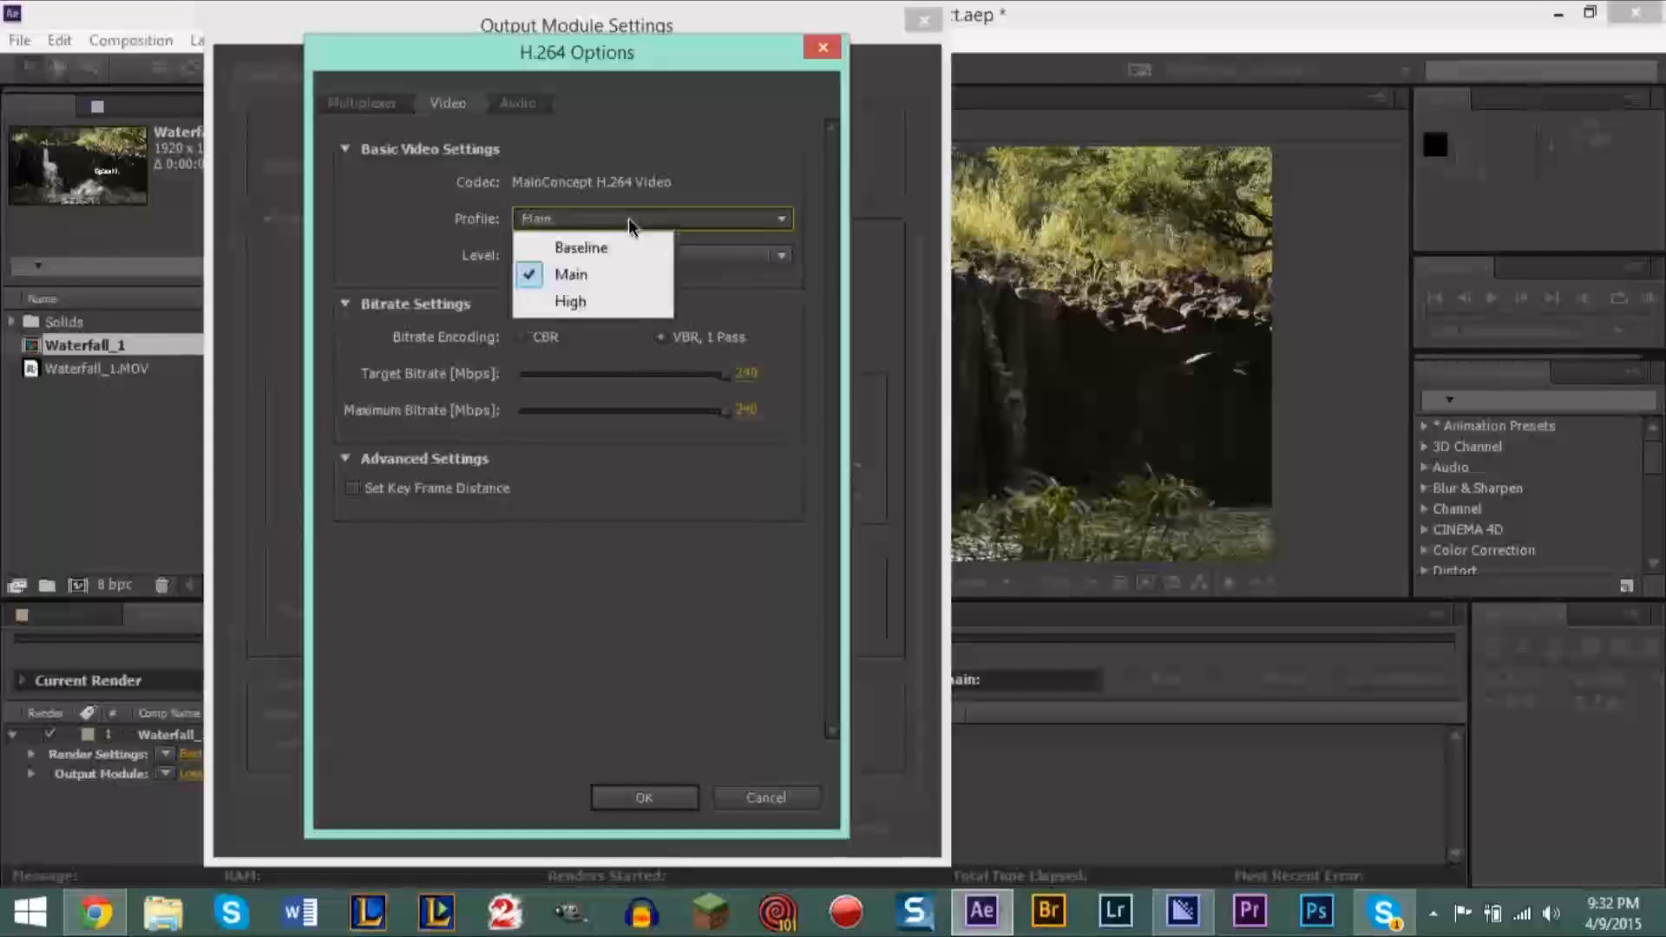
{"action": "left_click", "coordinate": [612, 301]}
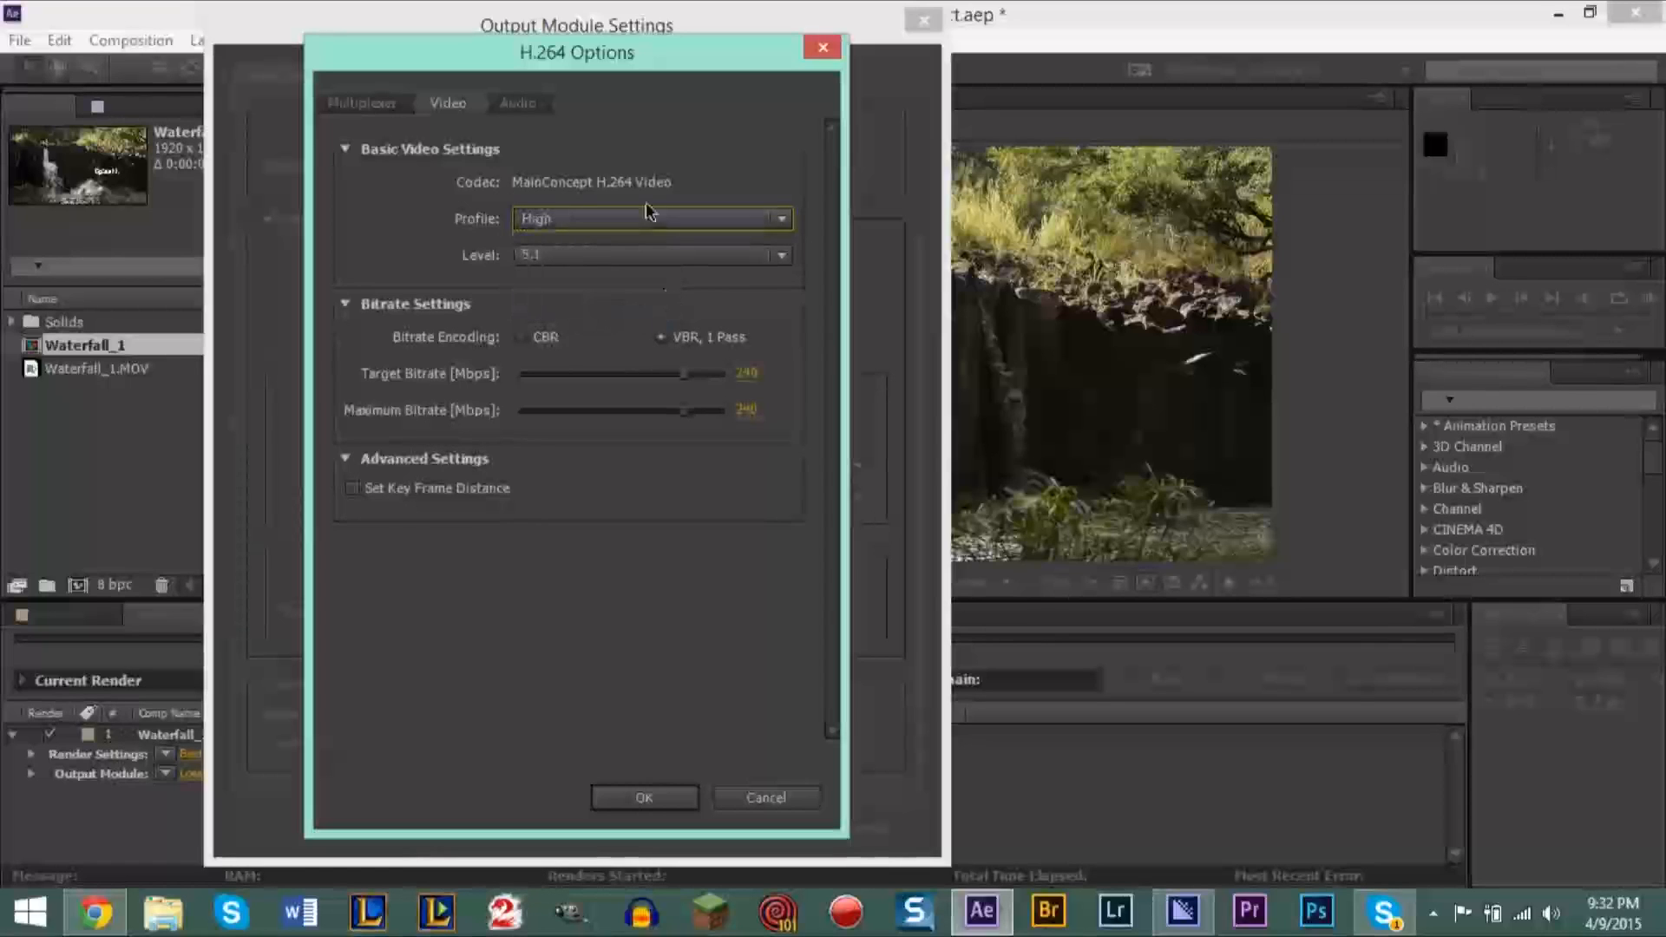
{"action": "left_click", "coordinate": [575, 222]}
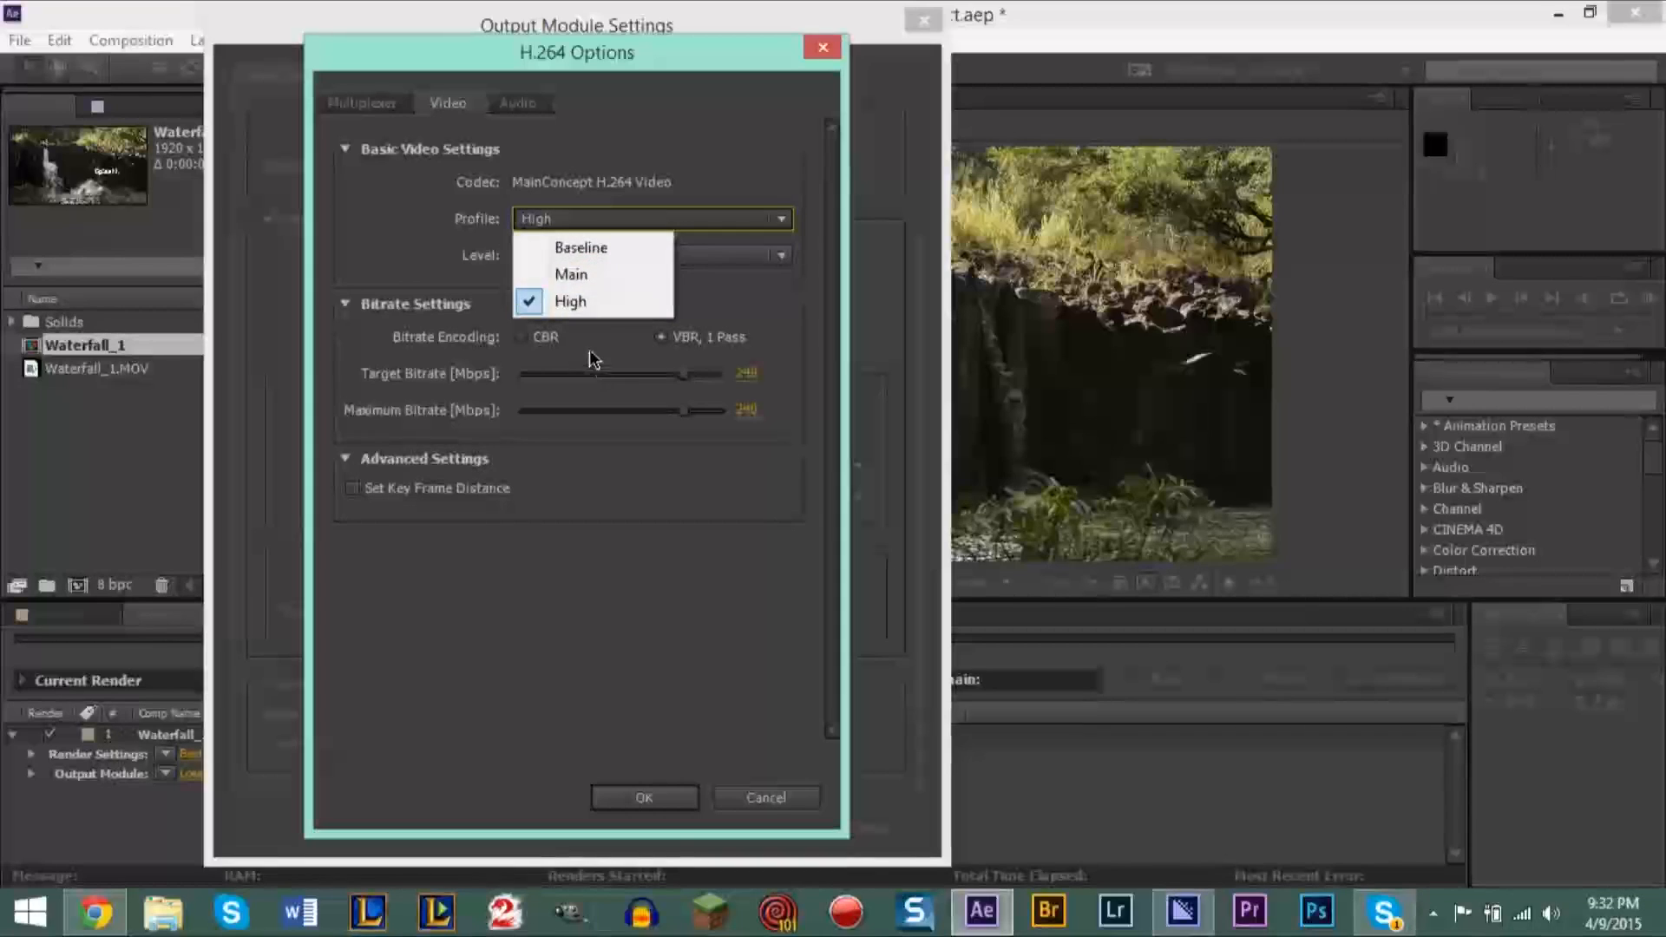
{"action": "left_click", "coordinate": [585, 309]}
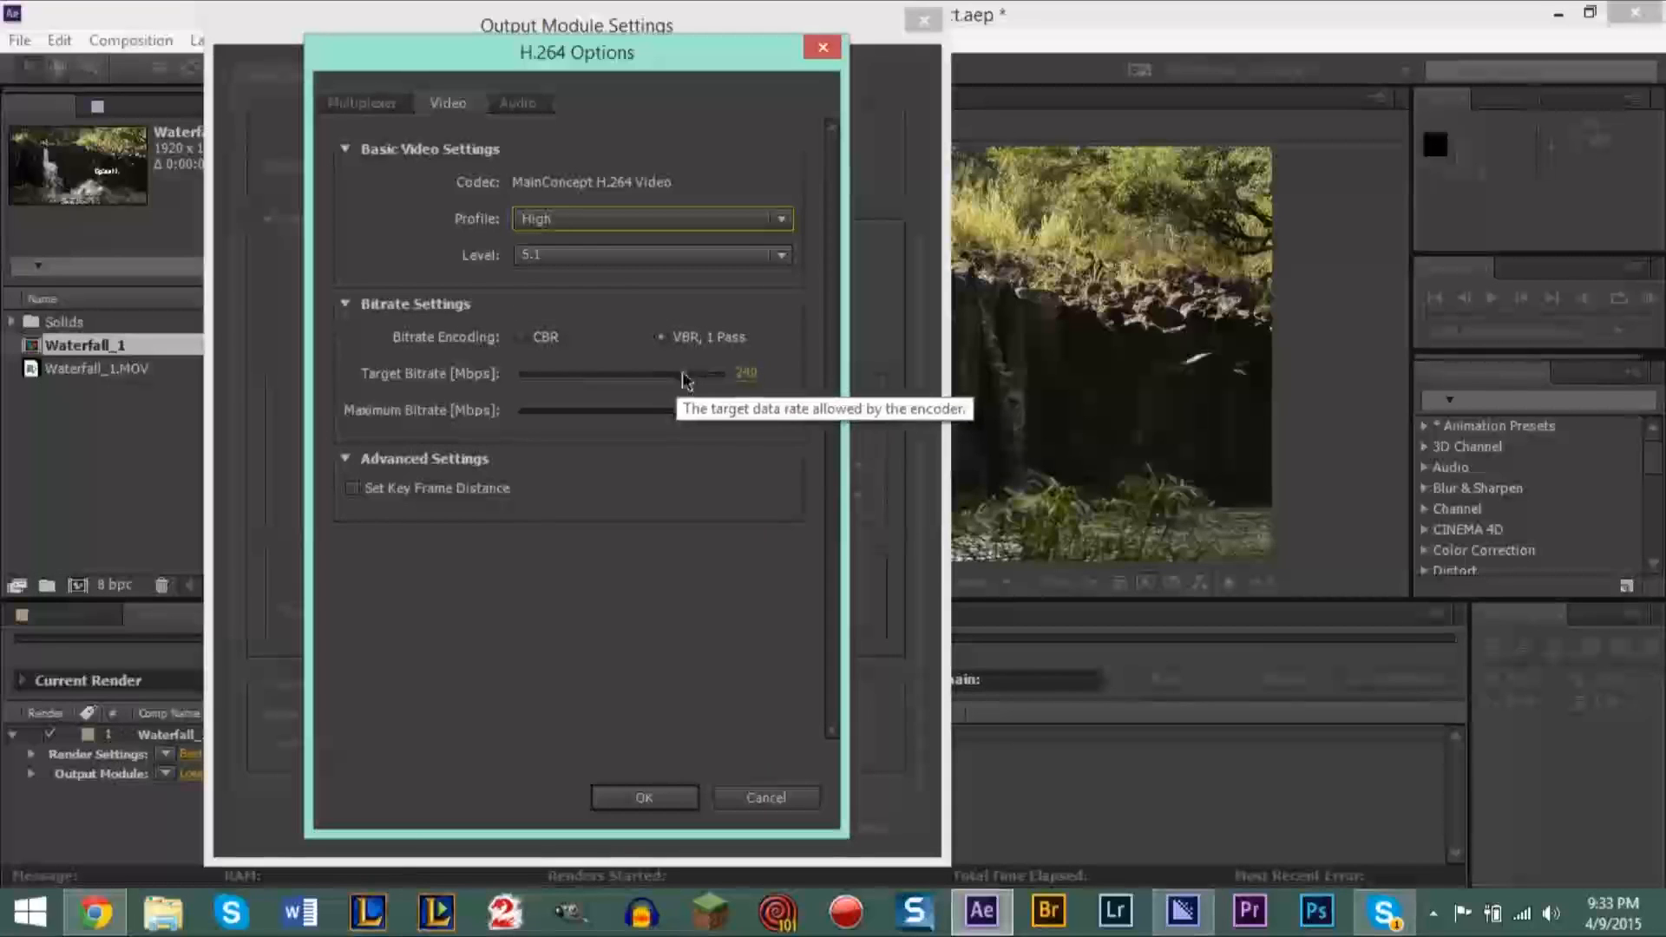
{"action": "left_click", "coordinate": [550, 257]}
{"action": "left_click", "coordinate": [572, 660]}
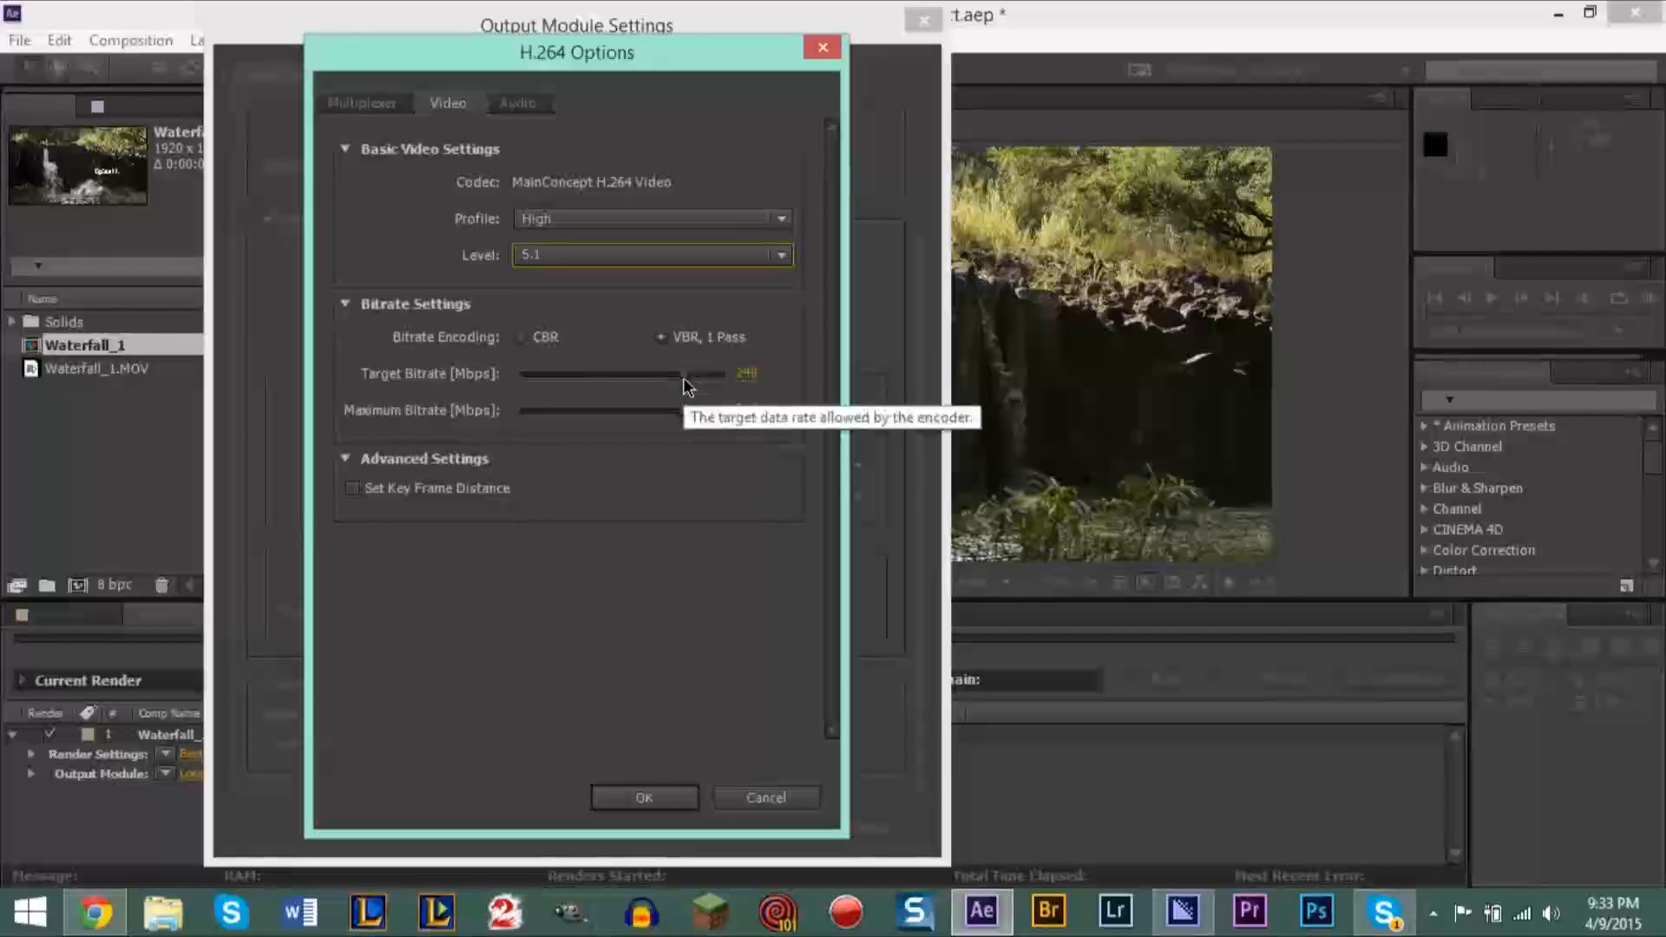
Step: Try raising the H.264 target bitrate to 300 Mbps, cycle through the Main and Baseline profiles, and return to High
{"action": "left_click_drag", "start_coordinate": [685, 378], "coordinate": [742, 379]}
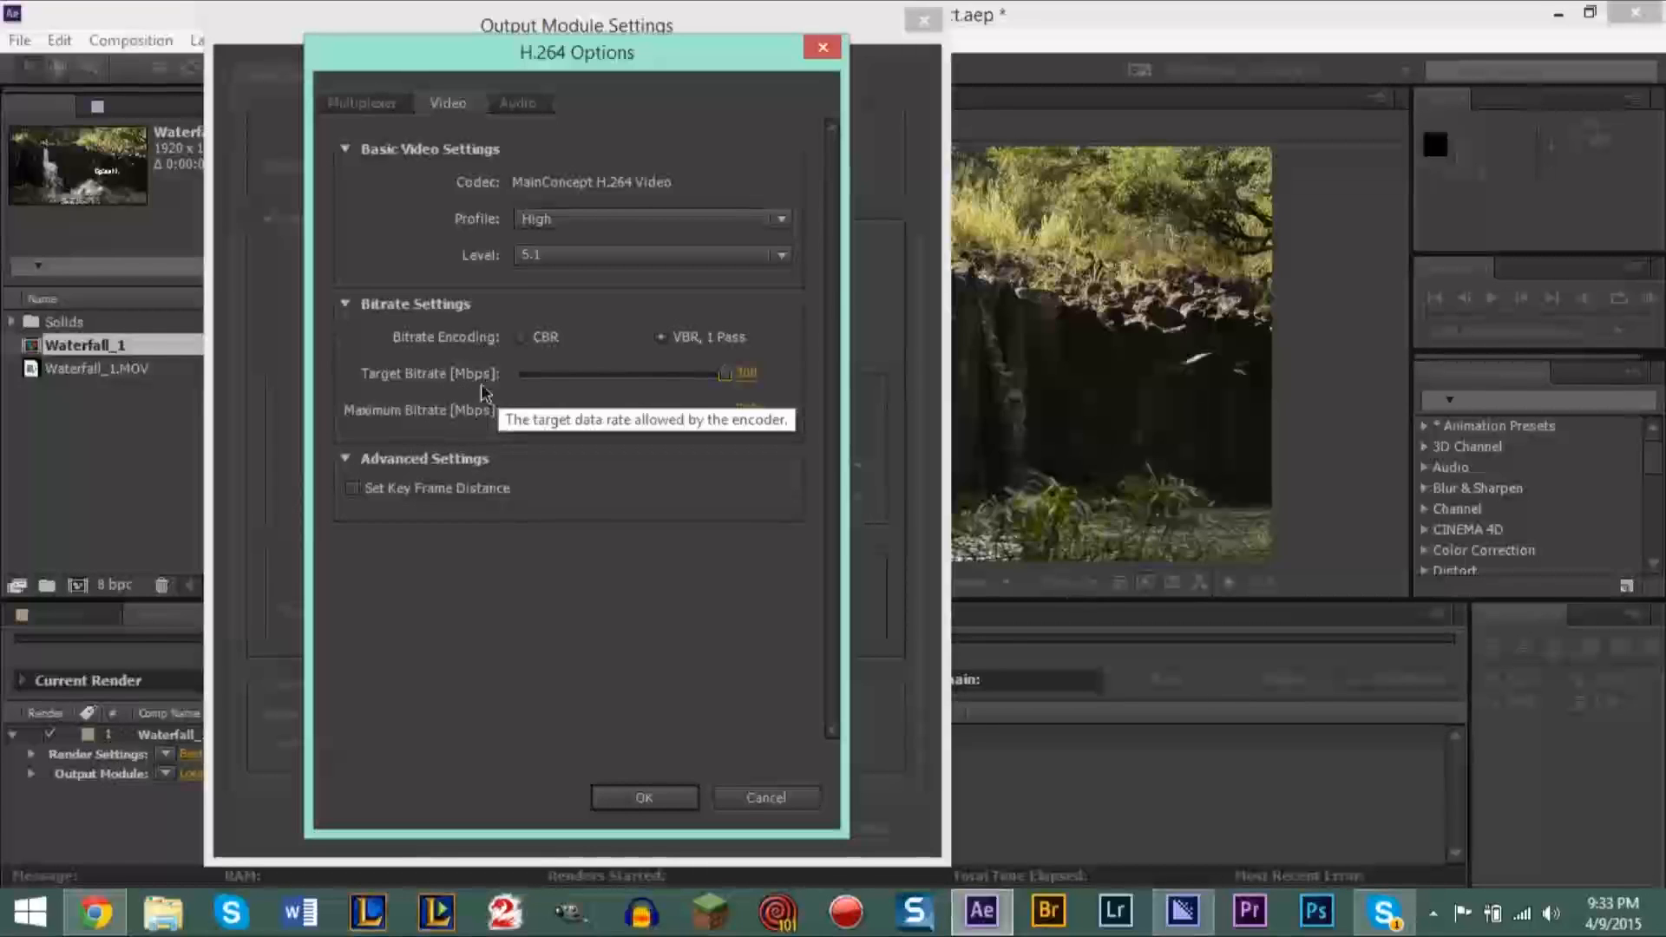
{"action": "left_click", "coordinate": [576, 223]}
{"action": "left_click", "coordinate": [579, 276]}
{"action": "left_click", "coordinate": [608, 219]}
{"action": "left_click", "coordinate": [598, 247]}
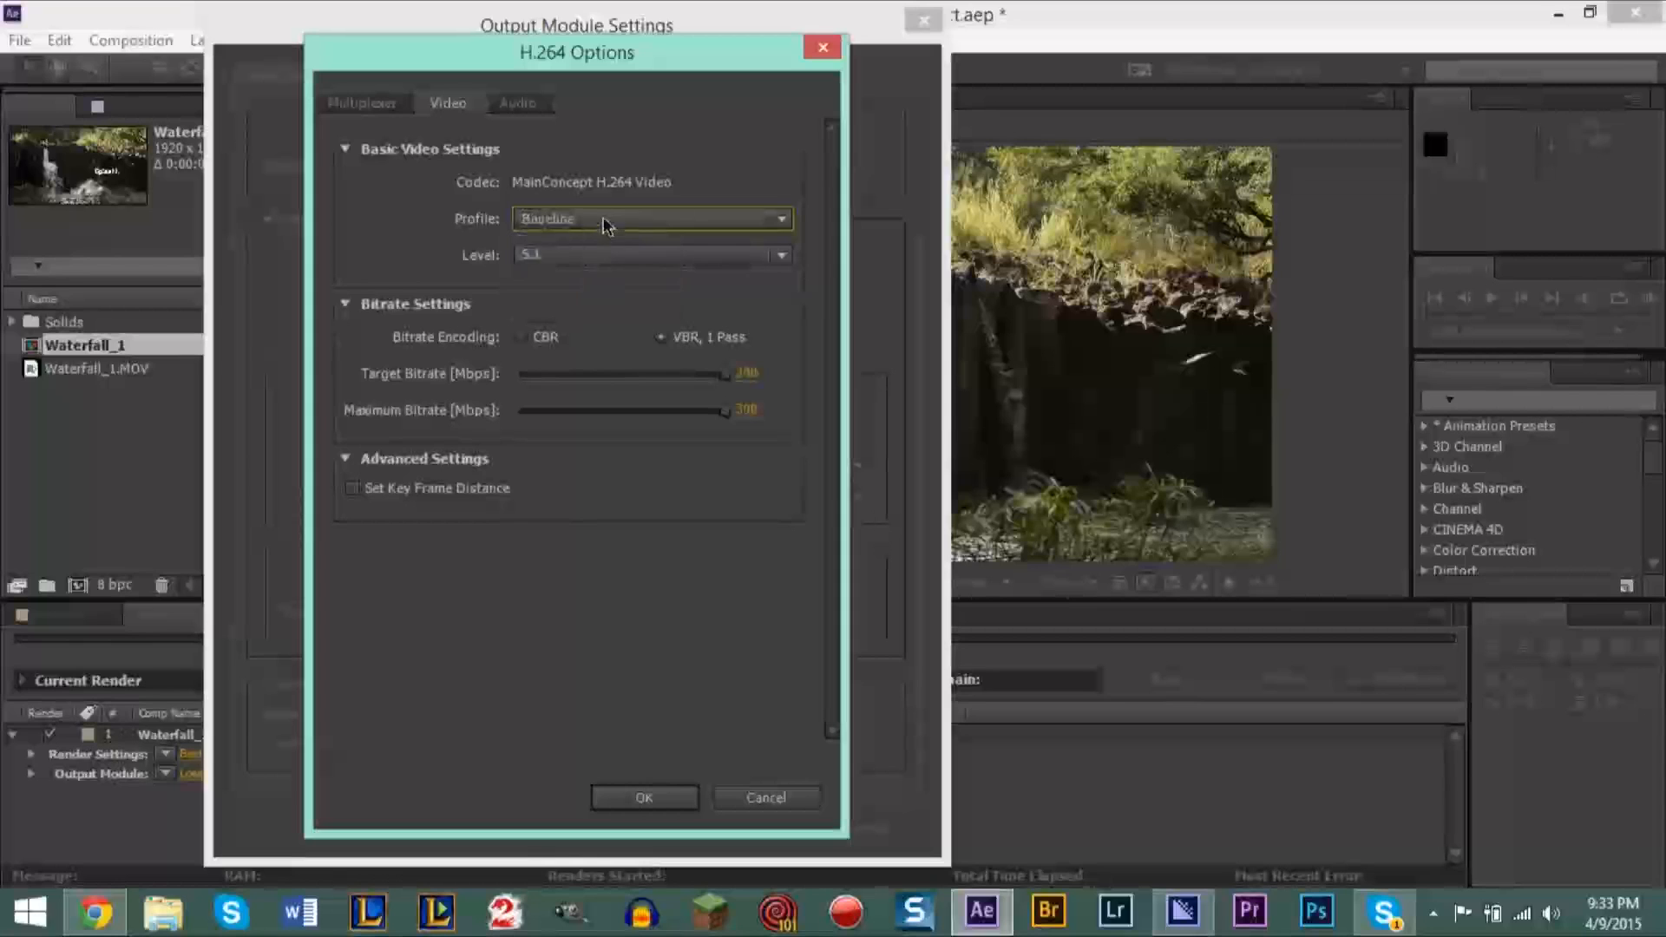
{"action": "left_click", "coordinate": [605, 218]}
{"action": "left_click", "coordinate": [607, 297]}
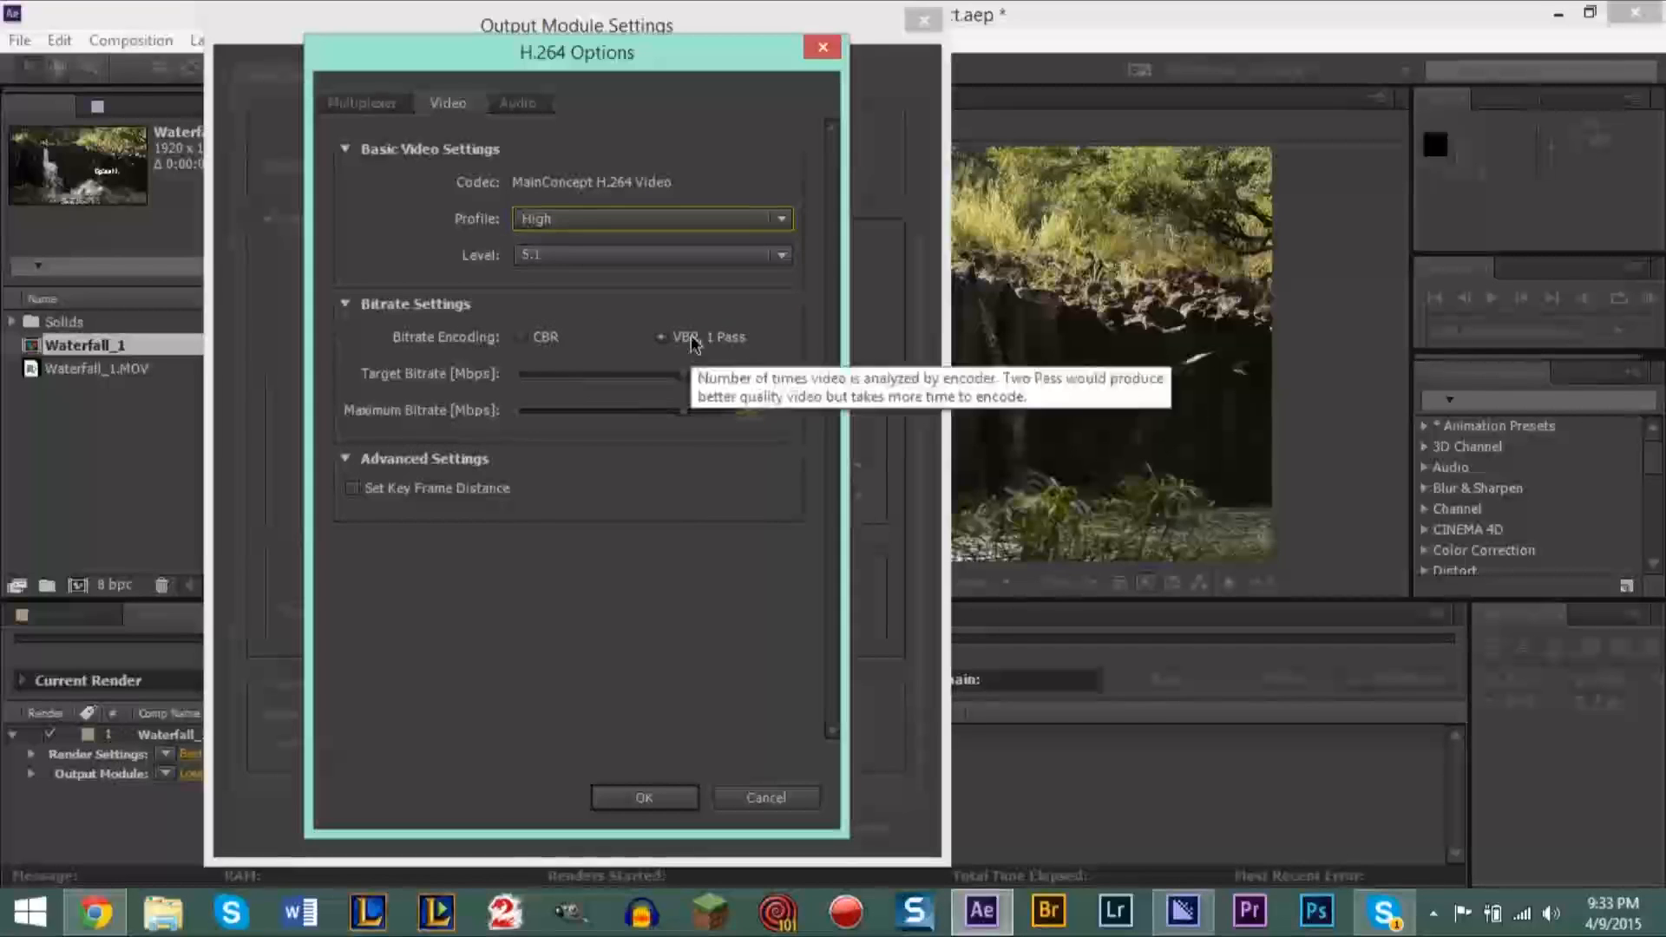
{"action": "left_click", "coordinate": [653, 797]}
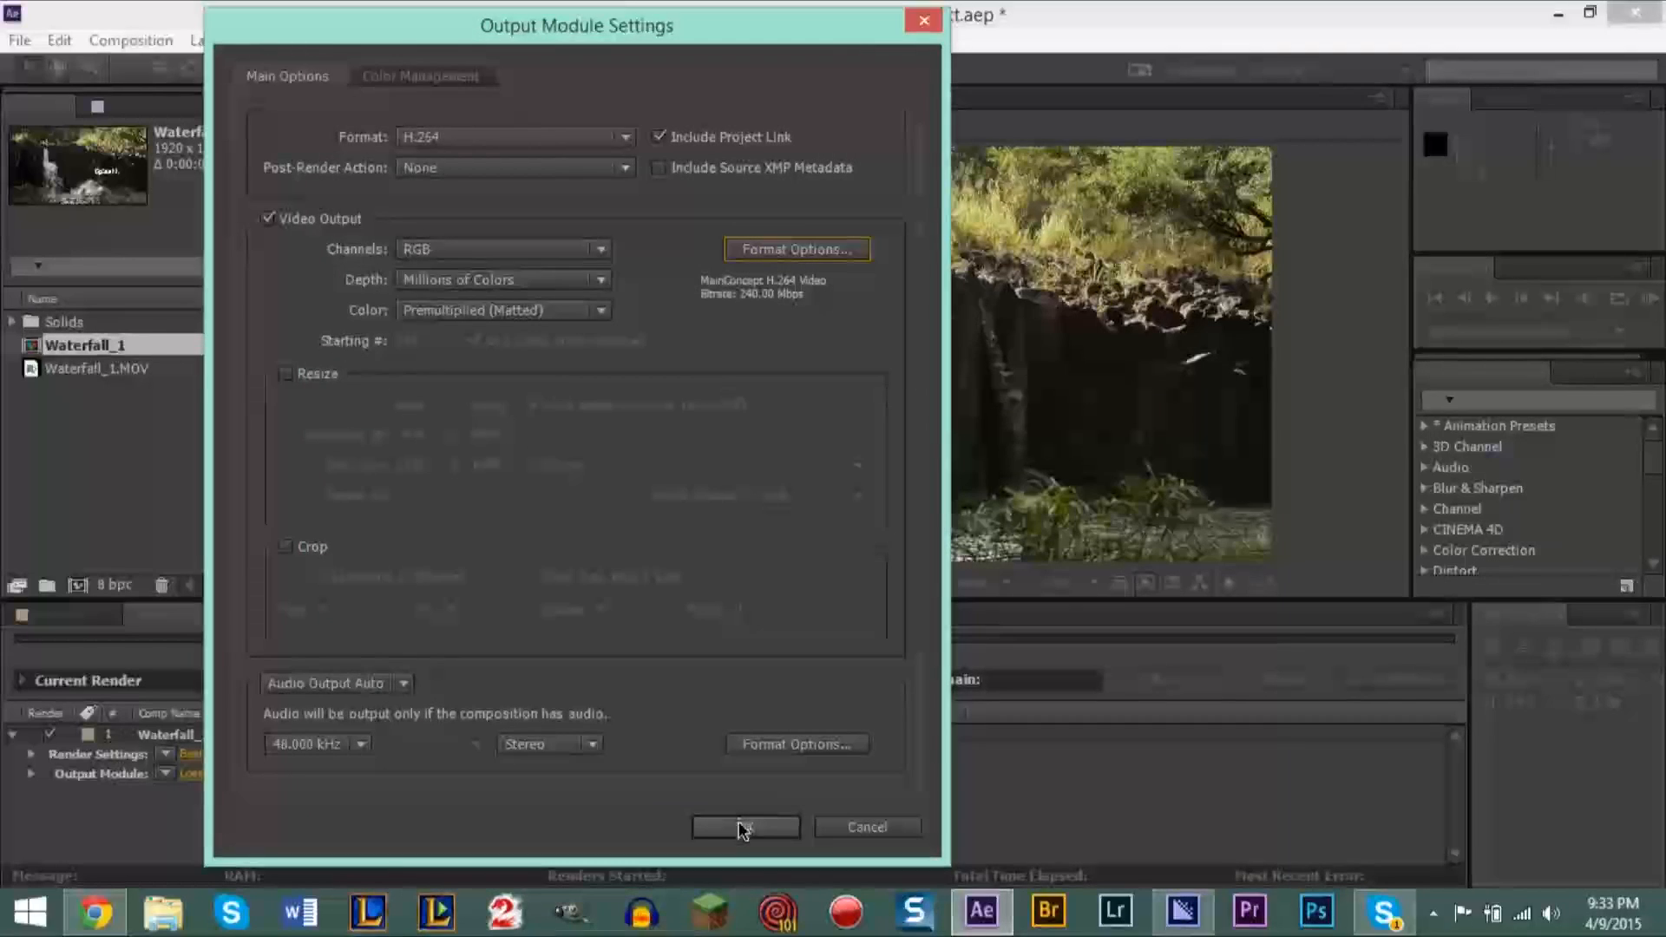
Step: Accept the H.264 output module, save the output as Waterfall_1_1.mp4 on the Desktop and start the render
{"action": "left_click", "coordinate": [744, 827]}
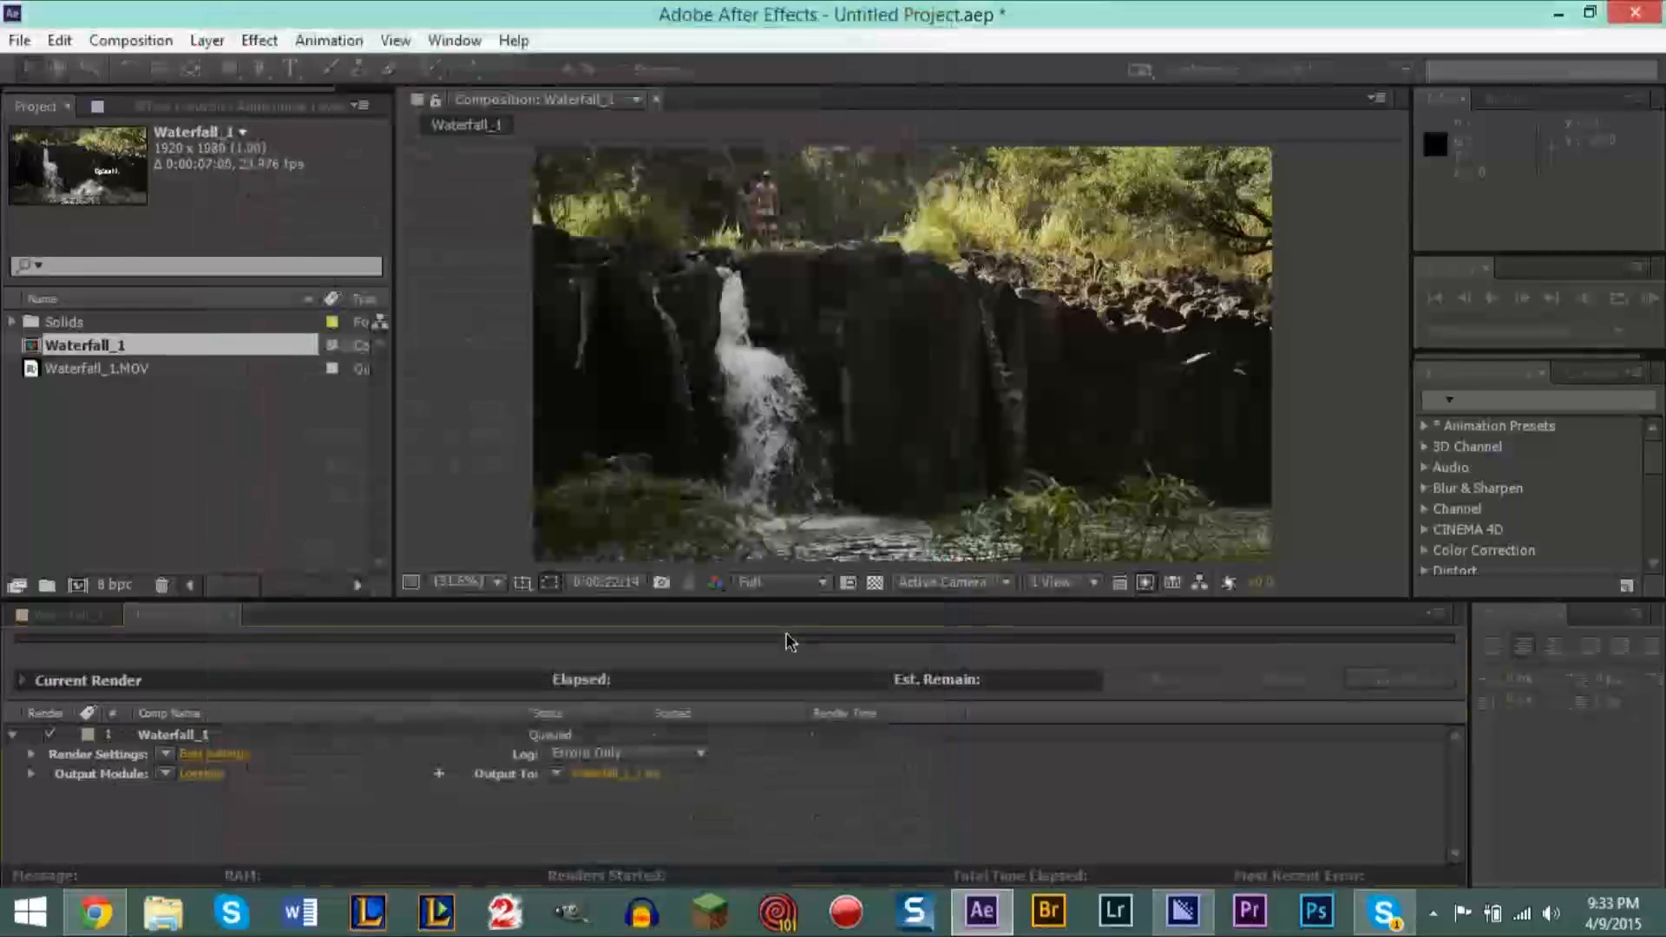
{"action": "left_click", "coordinate": [610, 777]}
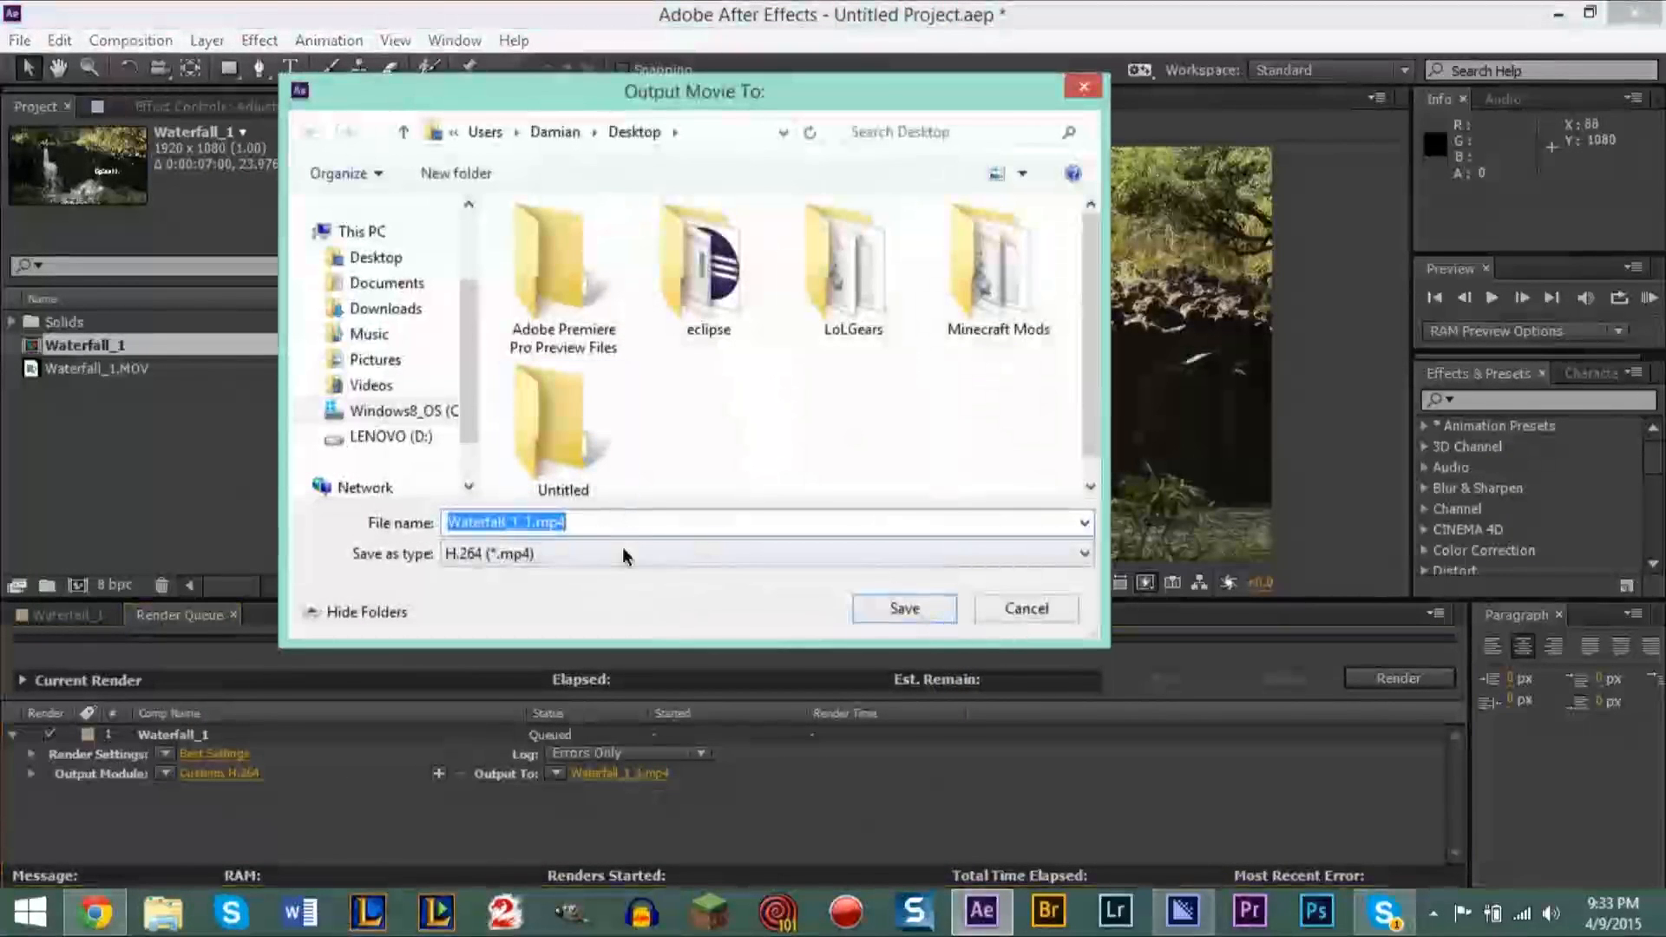
{"action": "left_click", "coordinate": [903, 610]}
{"action": "left_click", "coordinate": [1394, 679]}
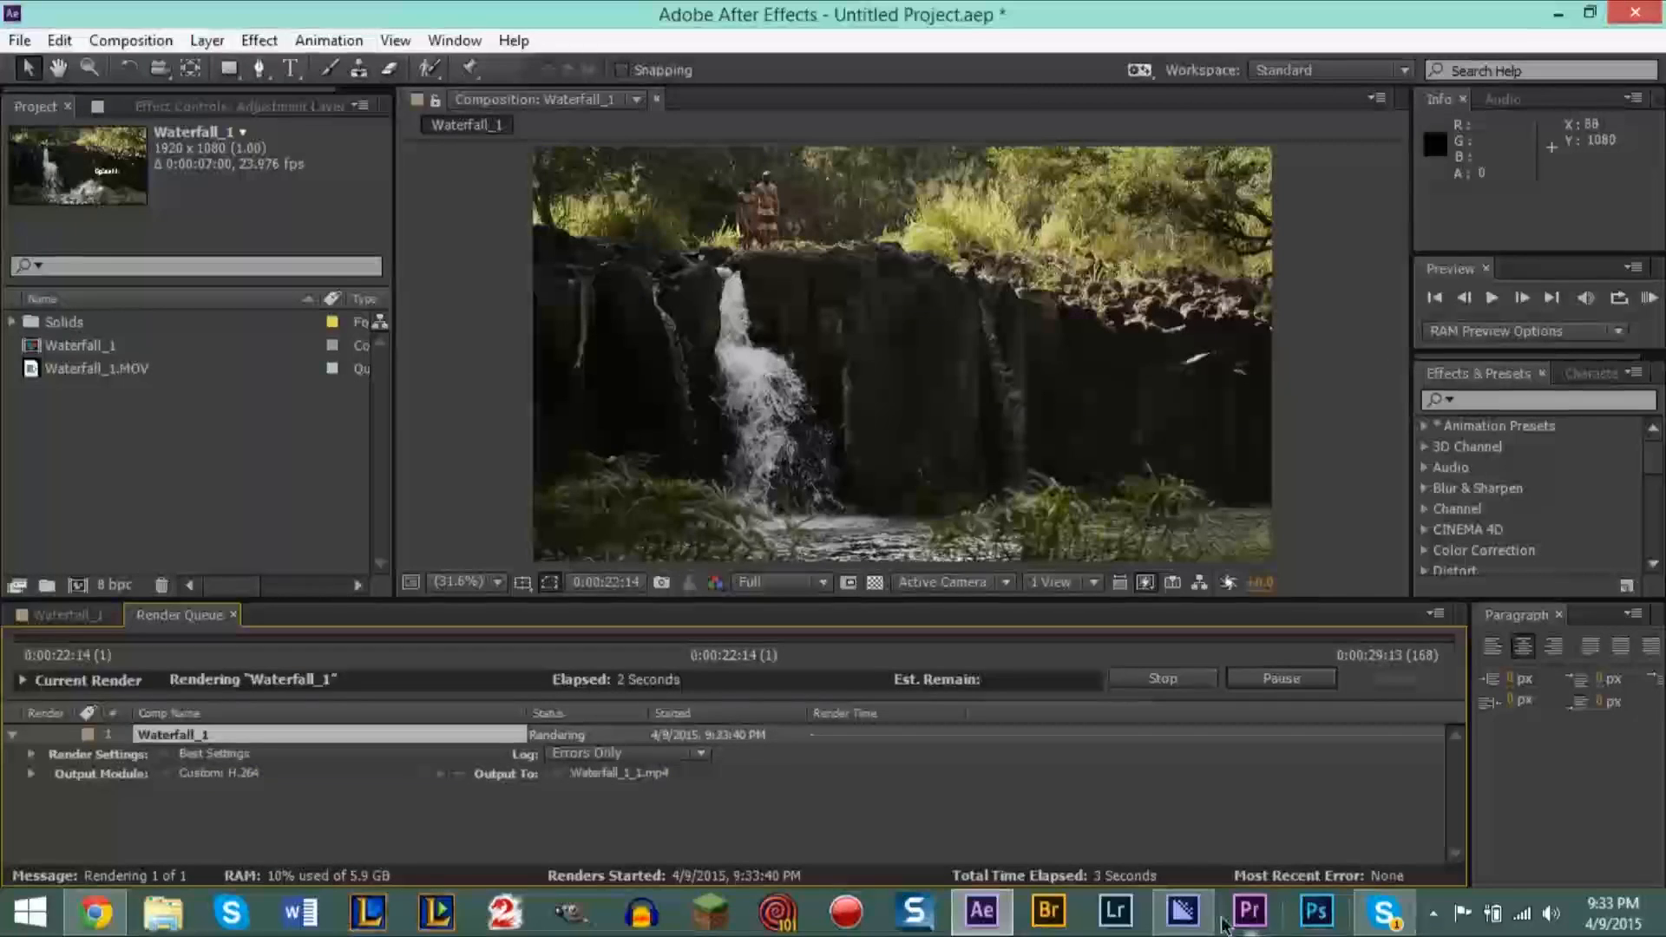
Step: Switch to Media Encoder and set the Waterfall_1.MOV export format to H.264
{"action": "left_click", "coordinate": [1184, 911]}
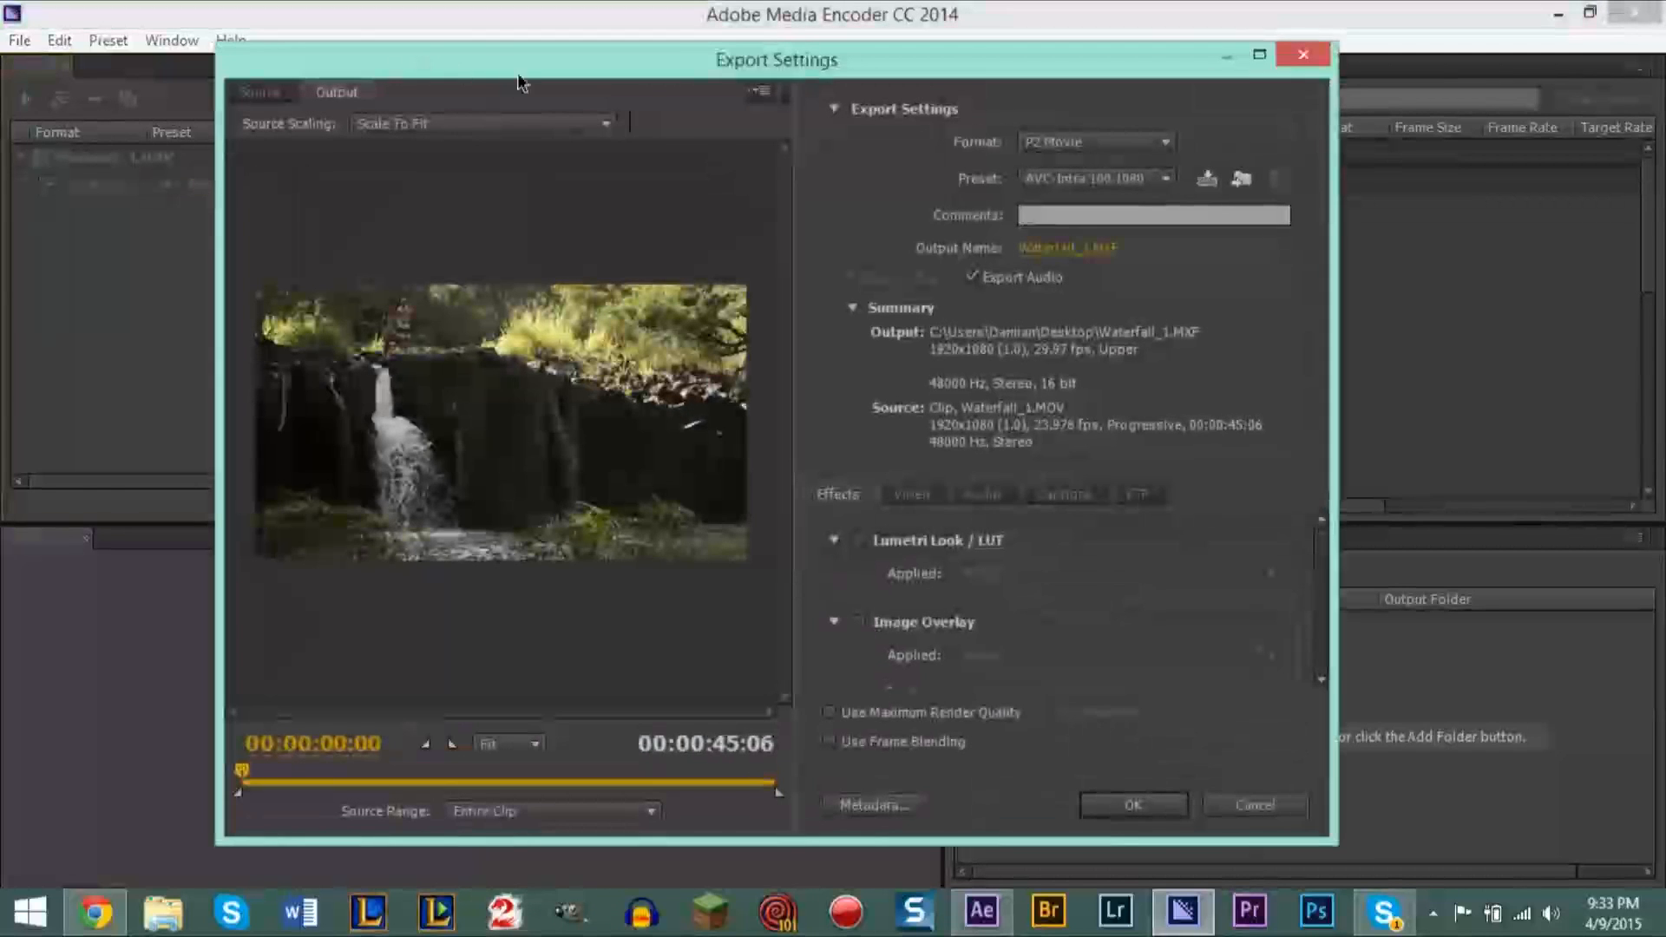
{"action": "left_click_drag", "start_coordinate": [519, 73], "coordinate": [430, 73]}
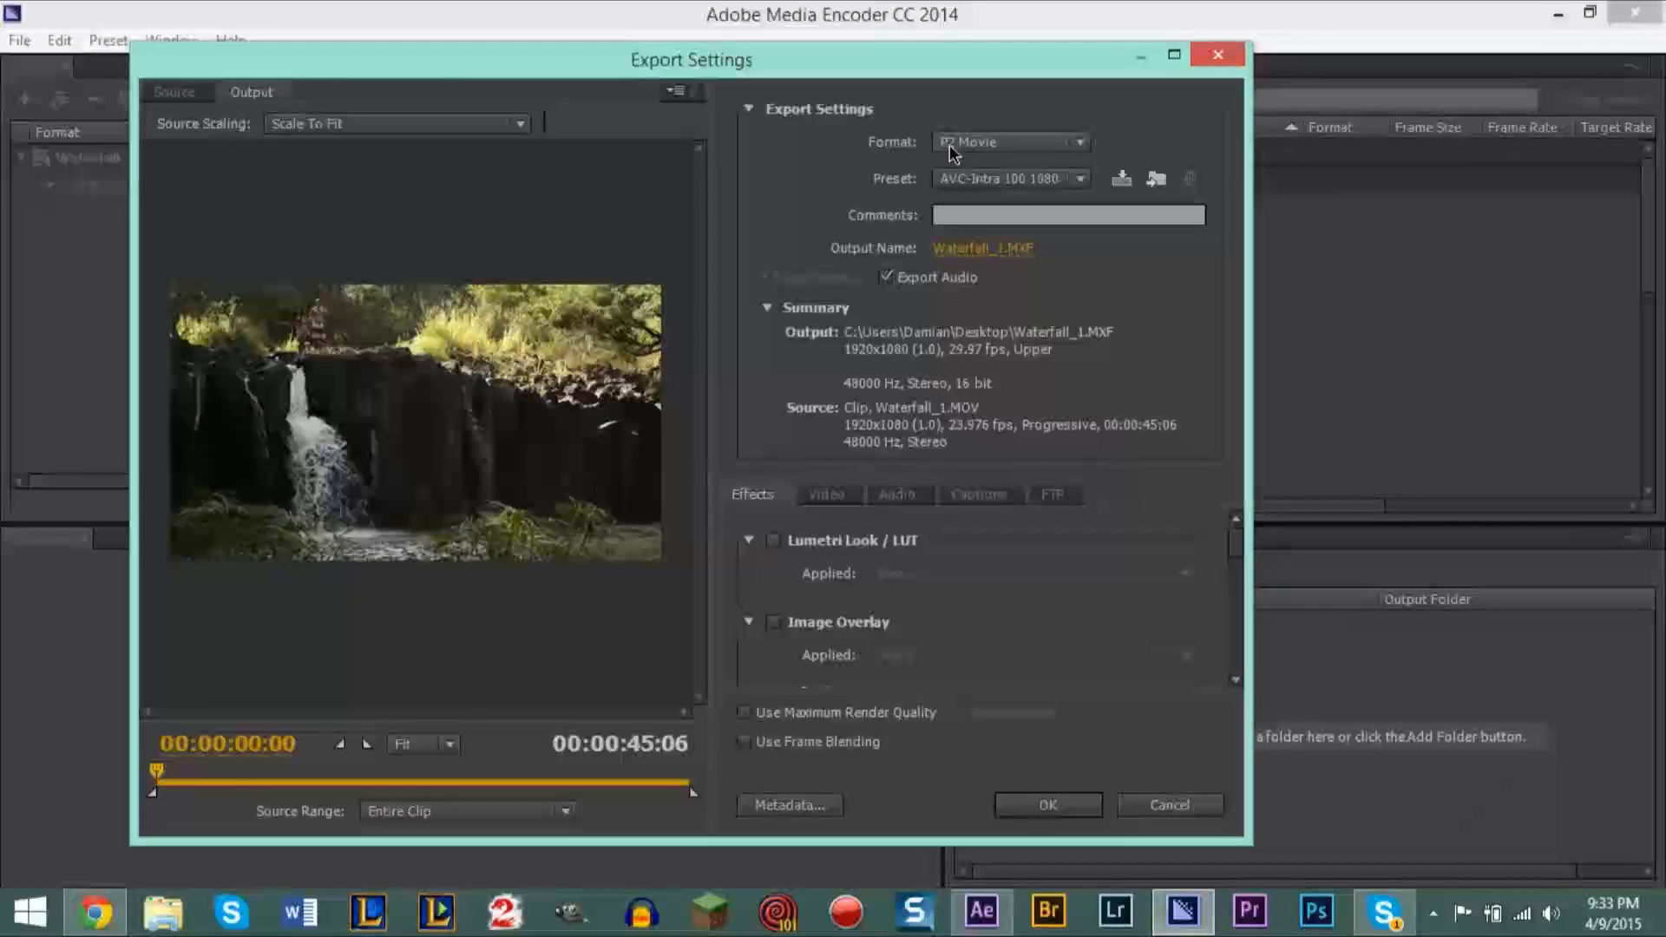
{"action": "left_click", "coordinate": [990, 147]}
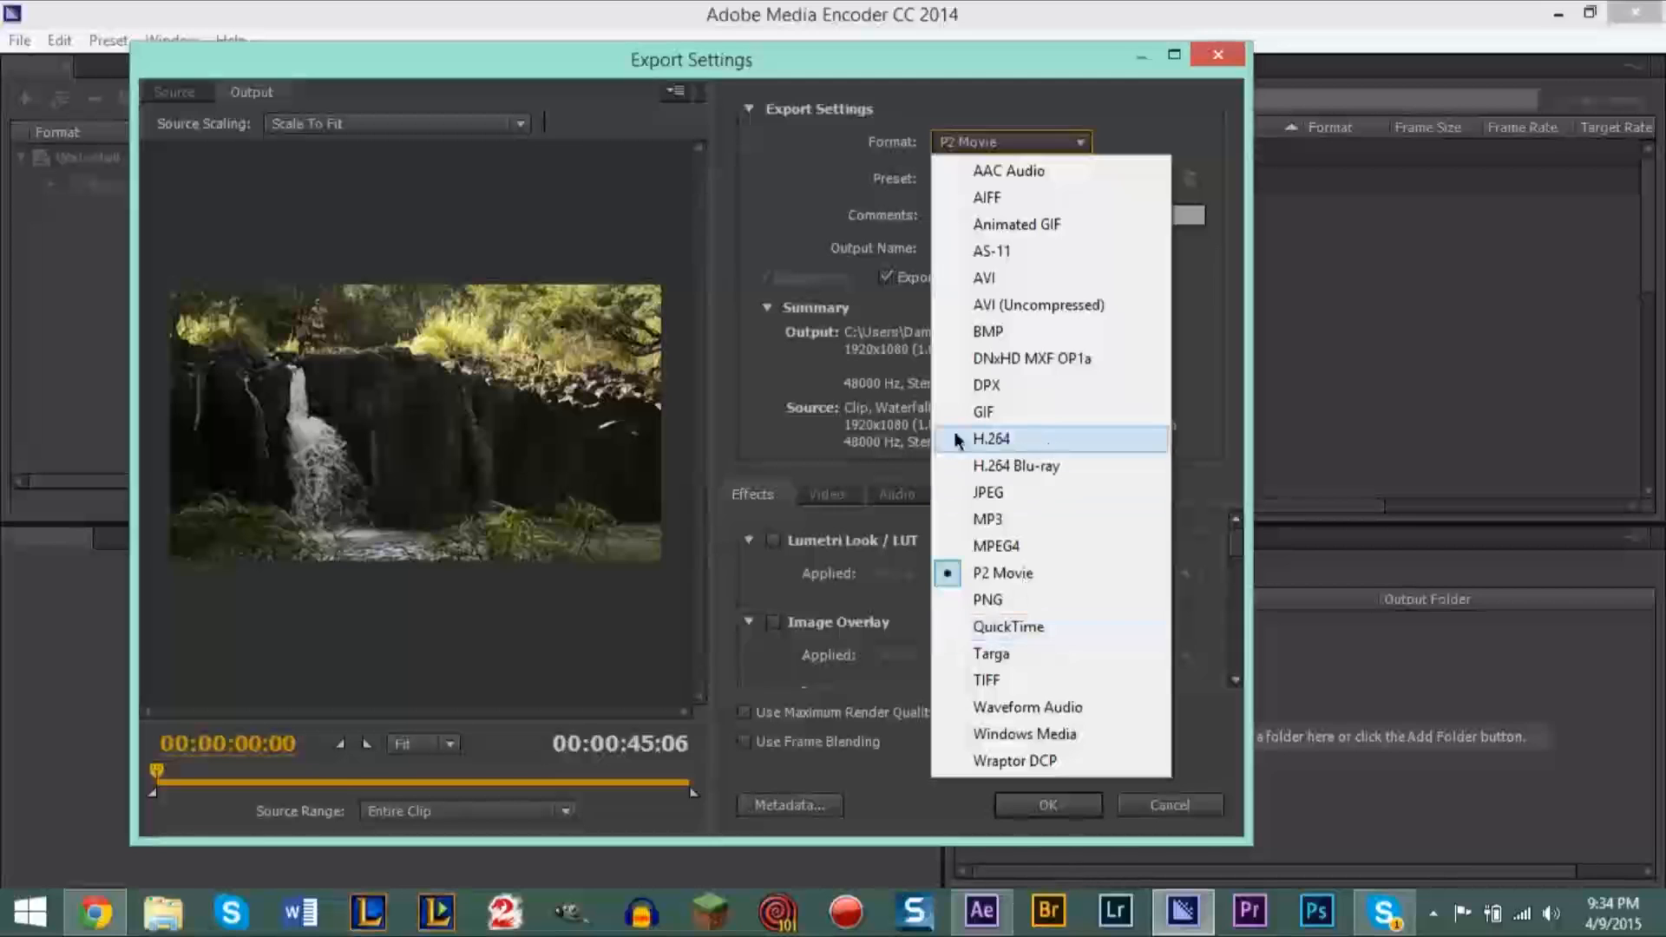
{"action": "left_click", "coordinate": [1037, 440]}
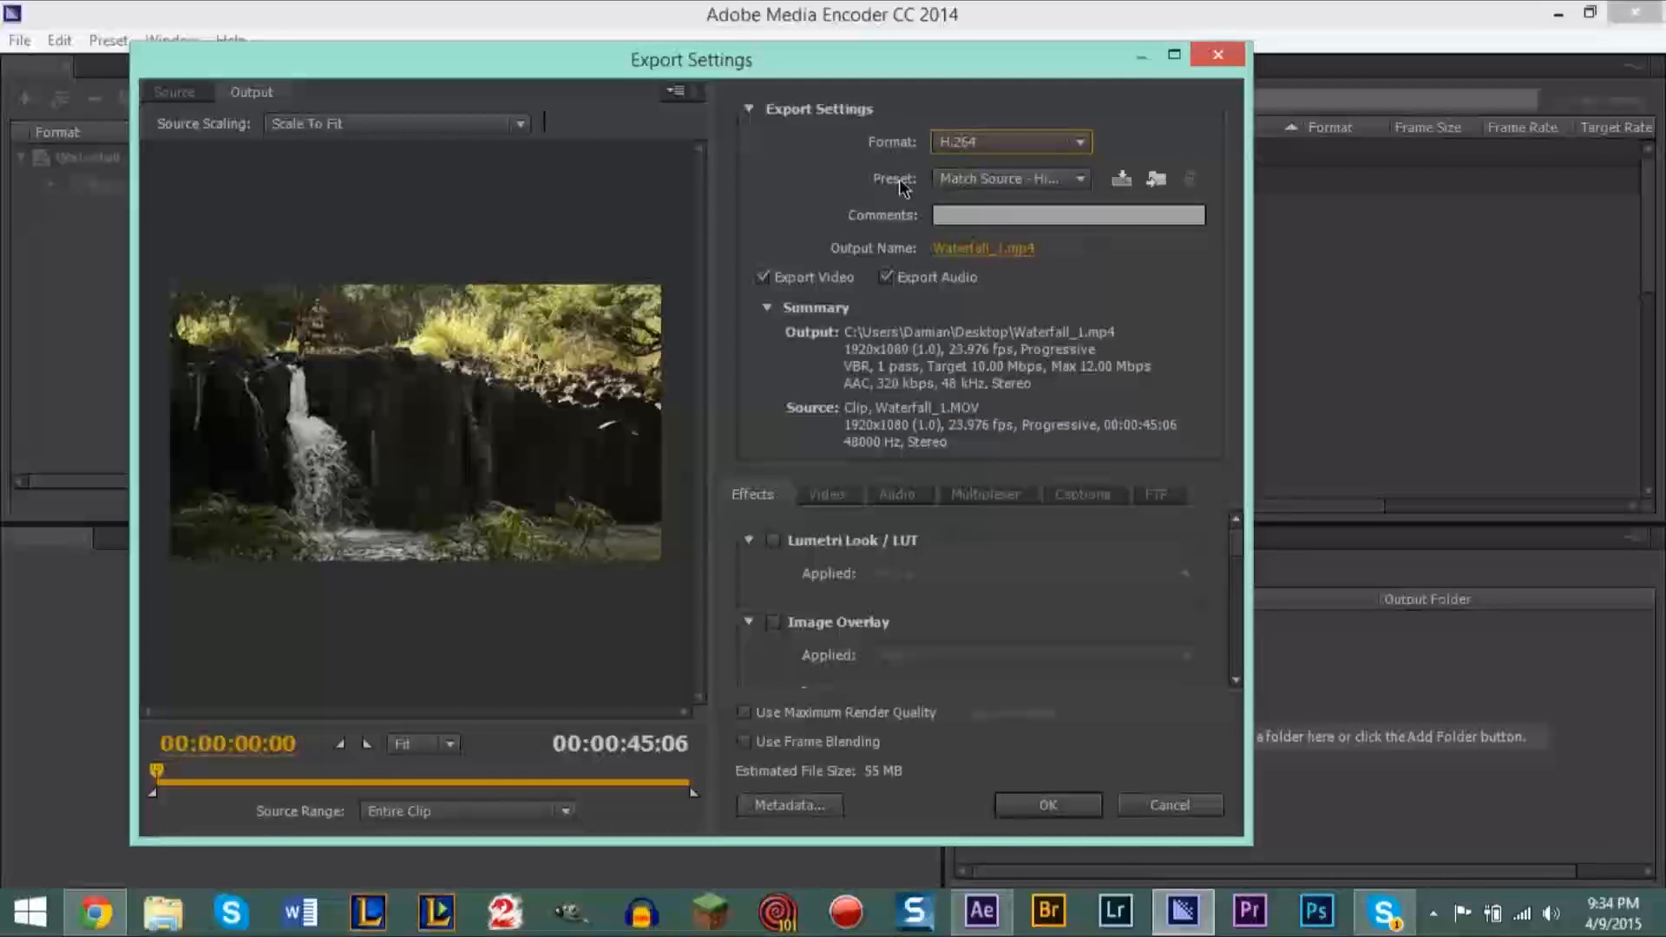
Step: Choose the YouTube 1080p HD preset for the H.264 export
{"action": "left_click", "coordinate": [1004, 184]}
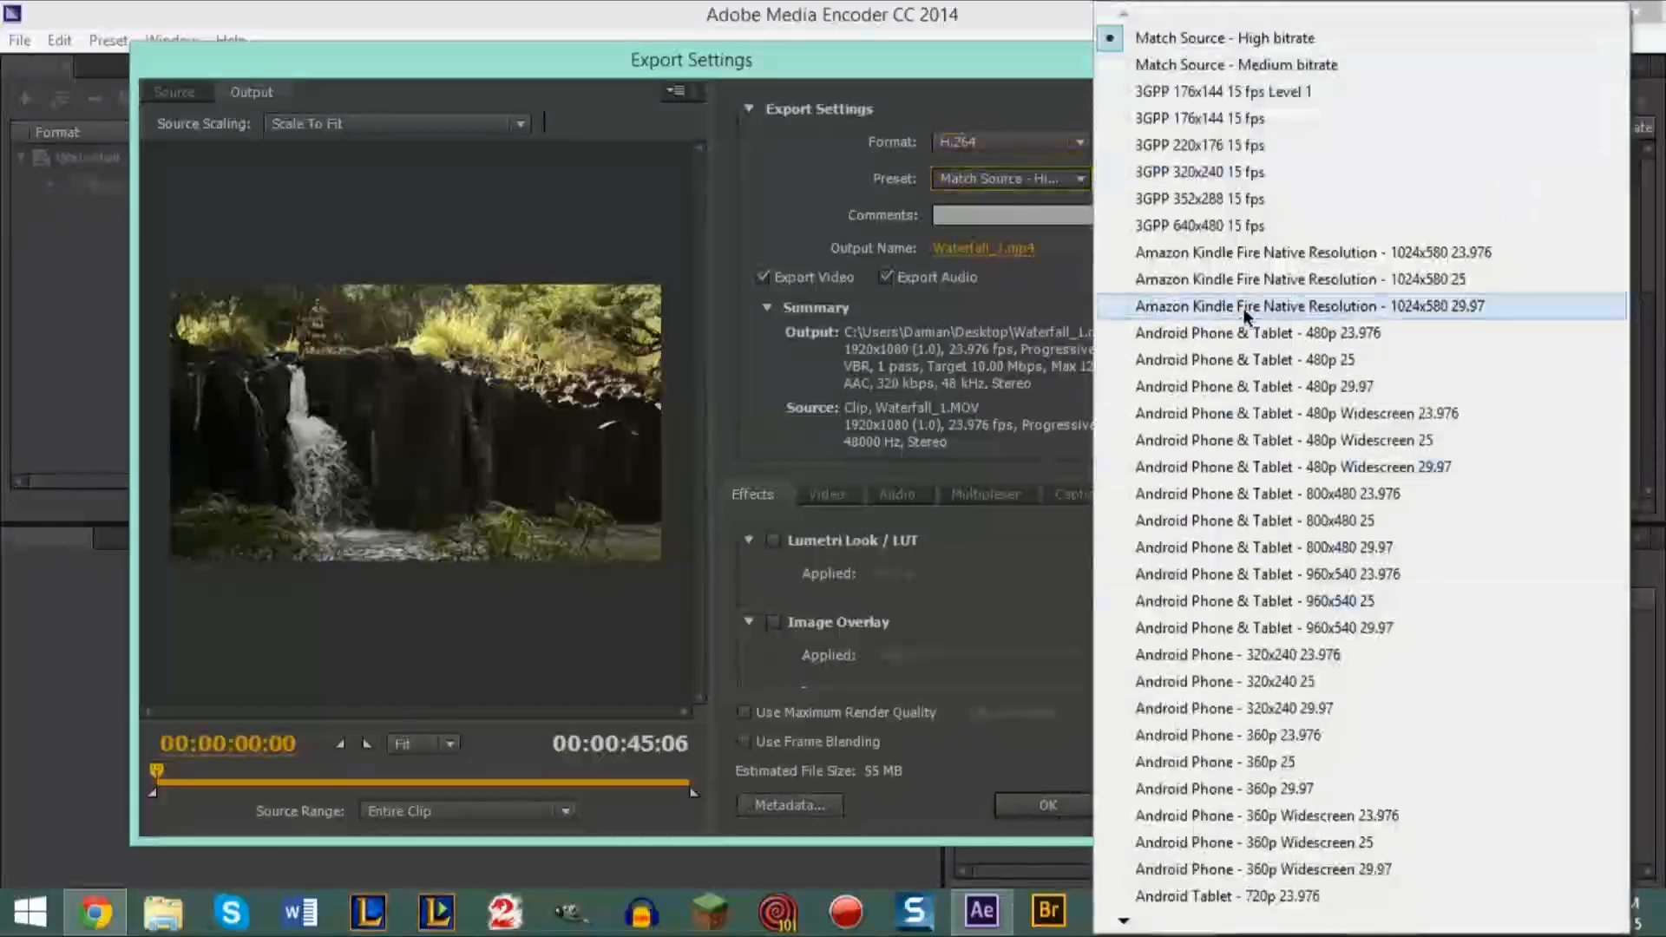
{"action": "key", "text": "Down"}
{"action": "key", "text": "Down"}
{"action": "key", "text": "Down"}
{"action": "key", "text": "Down"}
{"action": "key", "text": "Down"}
{"action": "key", "text": "Down"}
{"action": "key", "text": "Down"}
{"action": "key", "text": "Down"}
{"action": "key", "text": "Down"}
{"action": "key", "text": "Down"}
{"action": "key", "text": "Down"}
{"action": "key", "text": "Down"}
{"action": "key", "text": "Down"}
{"action": "key", "text": "Down"}
{"action": "key", "text": "Down"}
{"action": "key", "text": "Down"}
{"action": "key", "text": "Down"}
{"action": "key", "text": "Down"}
{"action": "key", "text": "Down"}
{"action": "key", "text": "Down"}
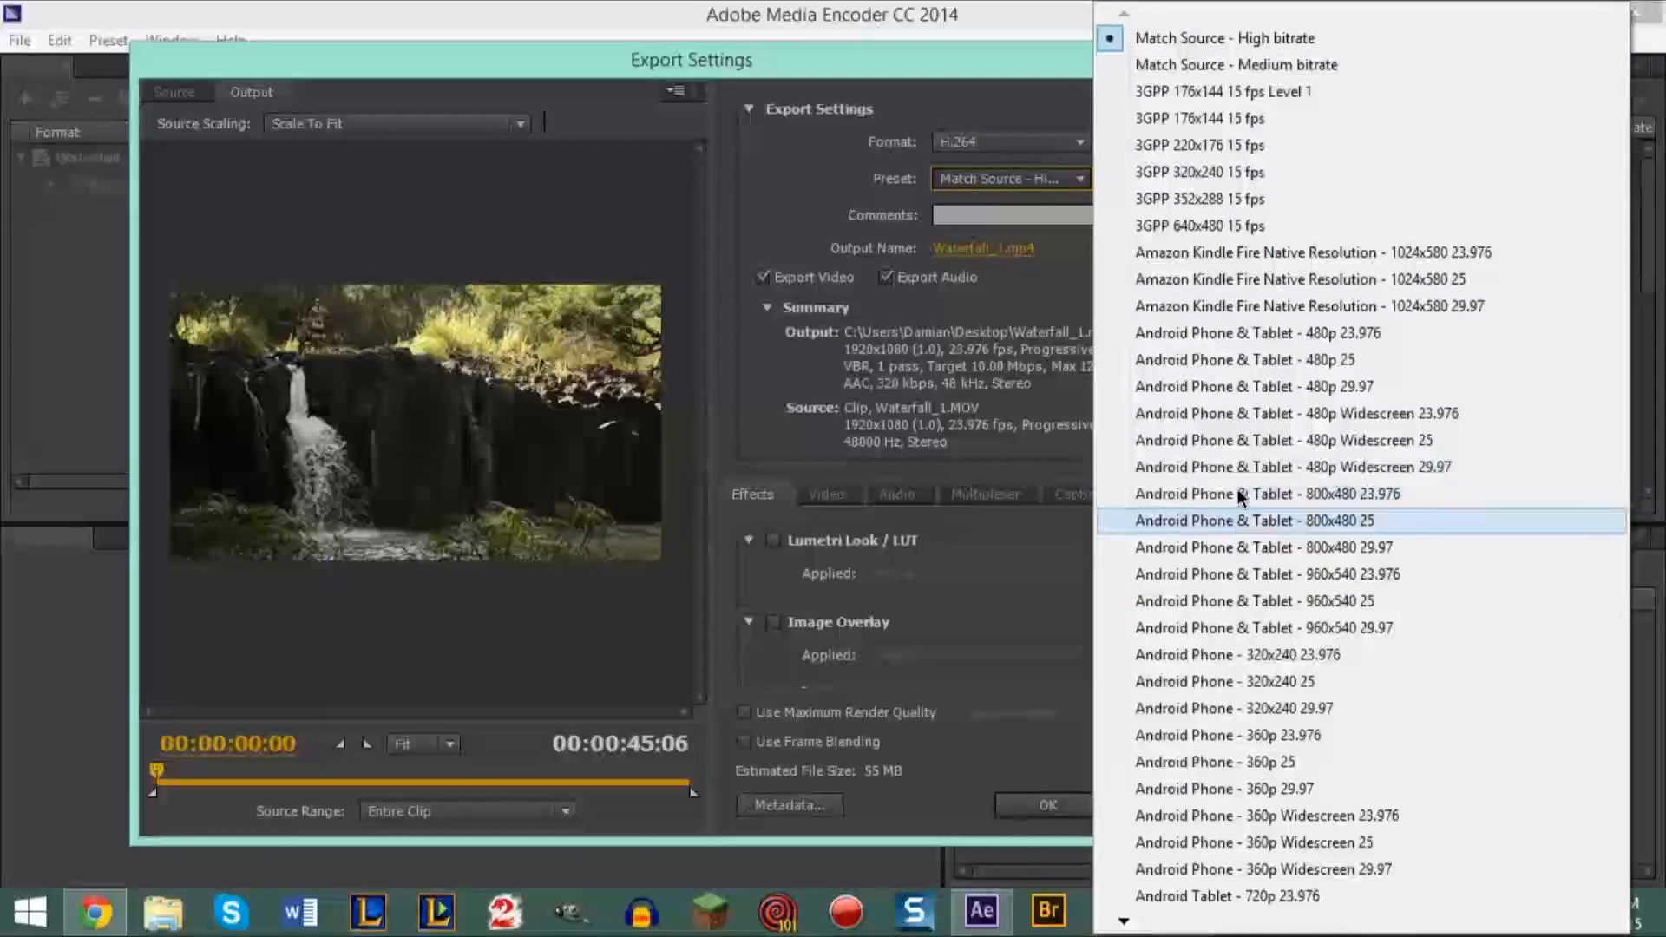
{"action": "key", "text": "Down"}
{"action": "key", "text": "Down"}
{"action": "key", "text": "Down"}
{"action": "key", "text": "Down"}
{"action": "key", "text": "Down"}
{"action": "key", "text": "Down"}
{"action": "key", "text": "Down"}
{"action": "key", "text": "Down"}
{"action": "key", "text": "Down"}
{"action": "key", "text": "Down"}
{"action": "key", "text": "Down"}
{"action": "key", "text": "Down"}
{"action": "key", "text": "Down"}
{"action": "key", "text": "Down"}
{"action": "key", "text": "Down"}
{"action": "key", "text": "Down"}
{"action": "key", "text": "Down"}
{"action": "key", "text": "Down"}
{"action": "key", "text": "Down"}
{"action": "key", "text": "Down"}
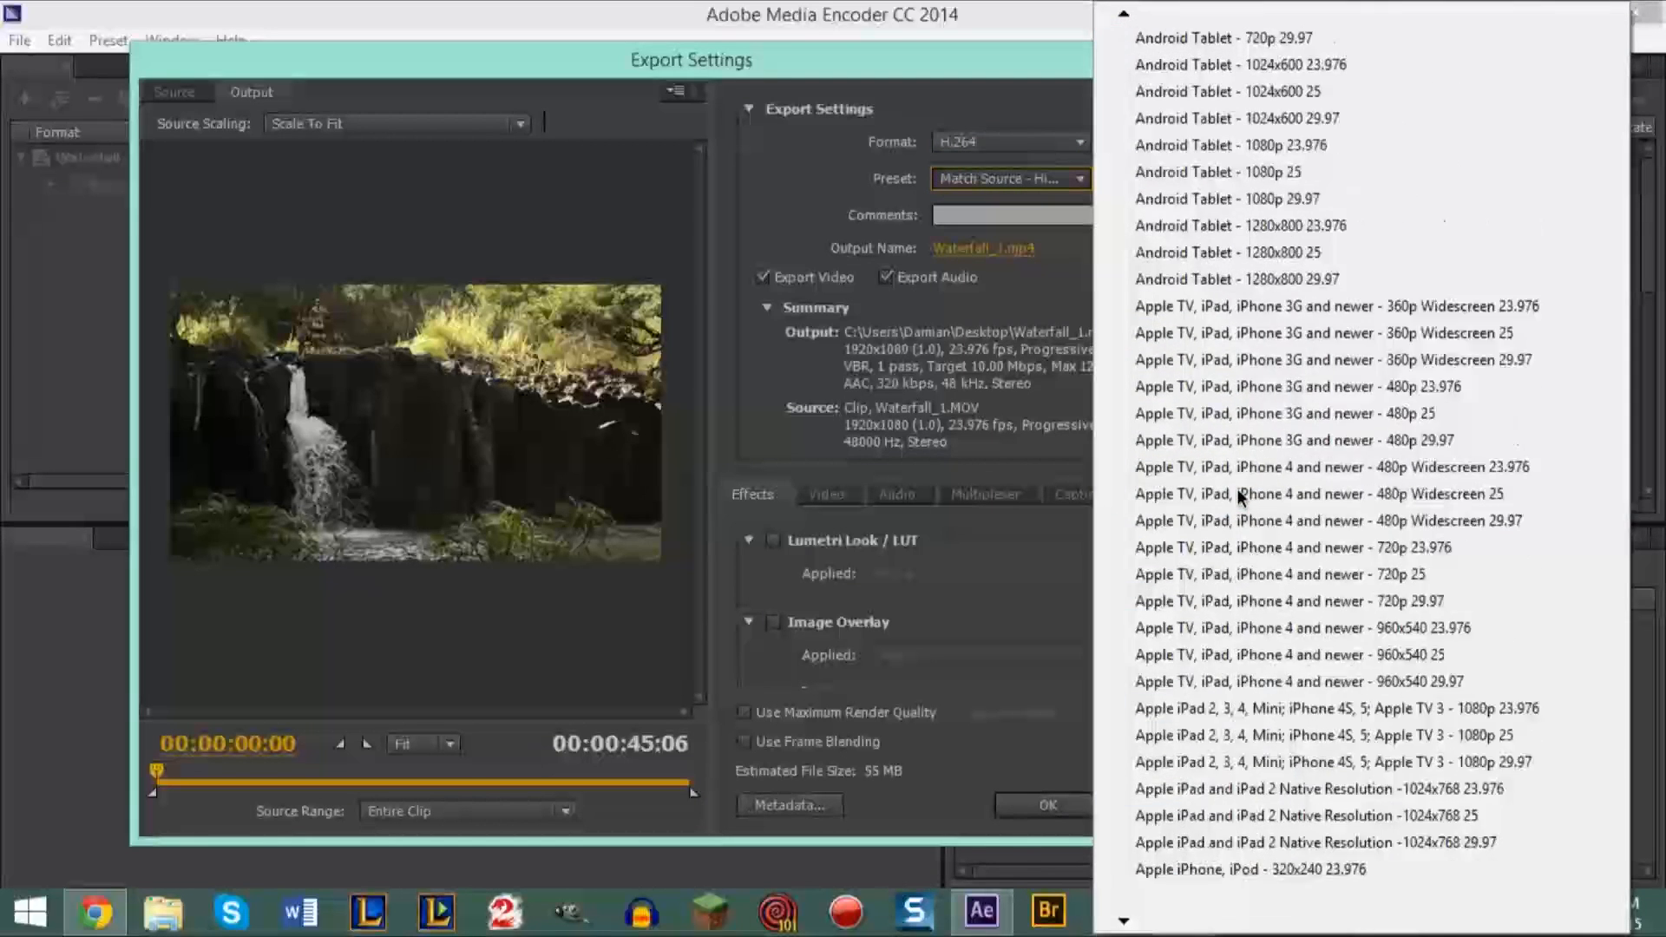
{"action": "key", "text": "Down"}
{"action": "key", "text": "Down"}
{"action": "key", "text": "Down"}
{"action": "key", "text": "Down"}
{"action": "key", "text": "Down"}
{"action": "key", "text": "Down"}
{"action": "key", "text": "Down"}
{"action": "key", "text": "Down"}
{"action": "key", "text": "Down"}
{"action": "key", "text": "Down"}
{"action": "key", "text": "Down"}
{"action": "key", "text": "Down"}
{"action": "key", "text": "Down"}
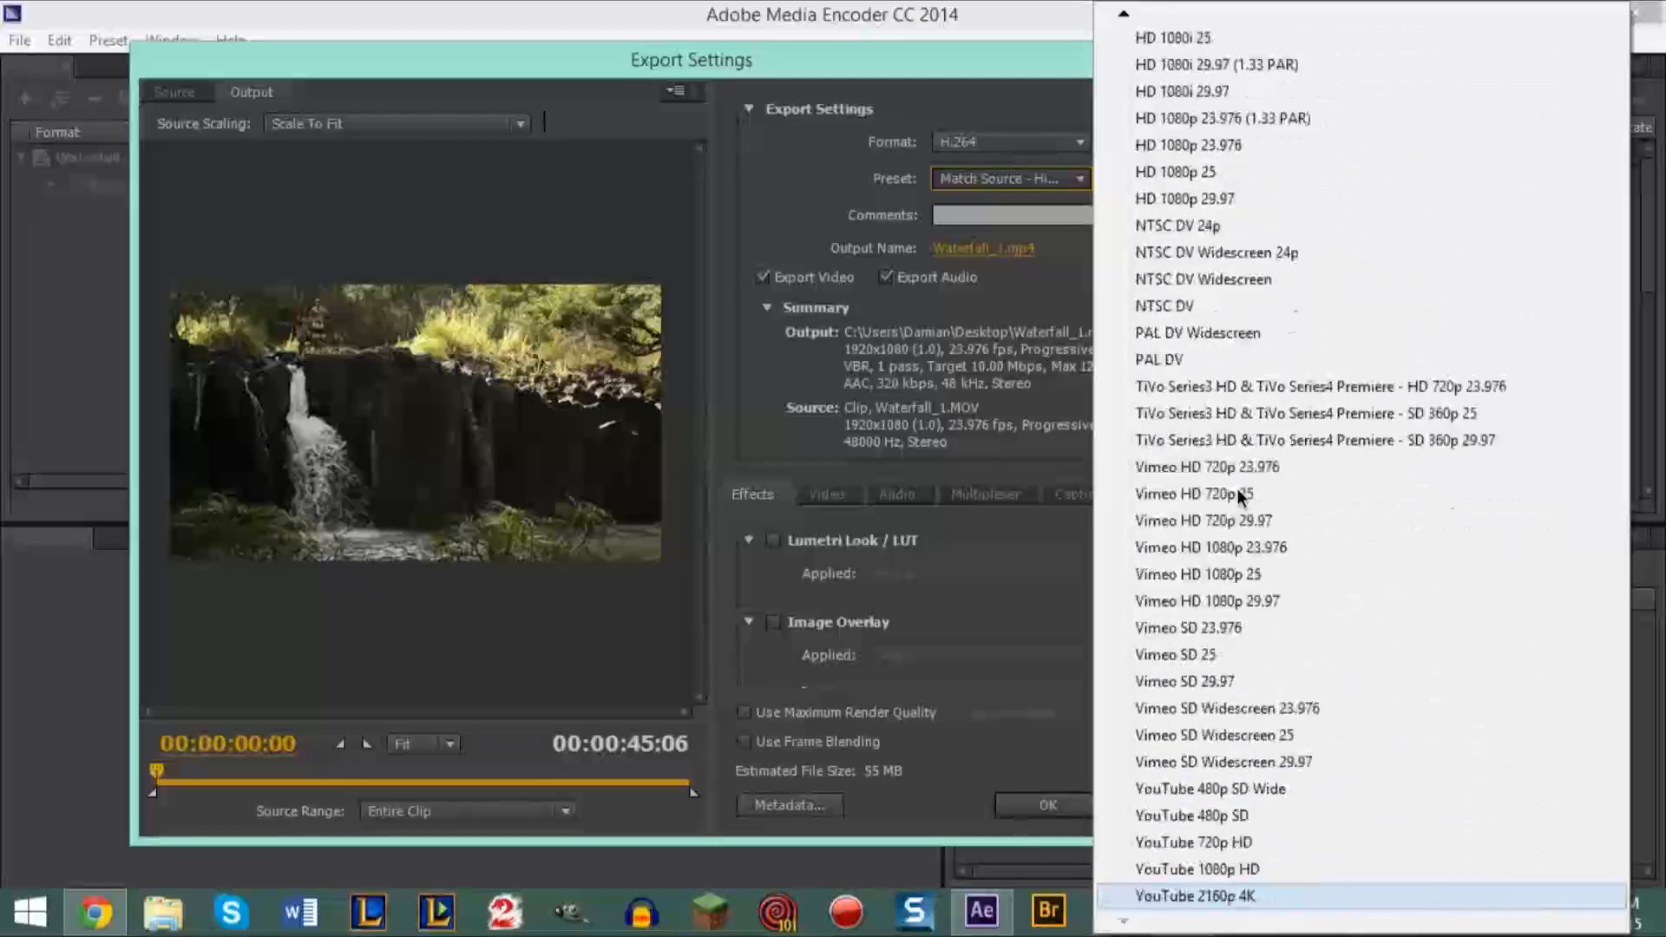
{"action": "key", "text": "Up"}
{"action": "key", "text": "Up"}
{"action": "key", "text": "Up"}
{"action": "key", "text": "Up"}
{"action": "key", "text": "Up"}
{"action": "key", "text": "Up"}
{"action": "key", "text": "Up"}
{"action": "key", "text": "Up"}
{"action": "key", "text": "Up"}
{"action": "key", "text": "Up"}
{"action": "key", "text": "Up"}
{"action": "key", "text": "Up"}
{"action": "key", "text": "Up"}
{"action": "key", "text": "Down"}
{"action": "key", "text": "Down"}
{"action": "key", "text": "Down"}
{"action": "key", "text": "Down"}
{"action": "key", "text": "Down"}
{"action": "key", "text": "Down"}
{"action": "key", "text": "Down"}
{"action": "key", "text": "Down"}
{"action": "key", "text": "Down"}
{"action": "key", "text": "Down"}
{"action": "key", "text": "Down"}
{"action": "key", "text": "Down"}
{"action": "key", "text": "Down"}
{"action": "key", "text": "Down"}
{"action": "key", "text": "Down"}
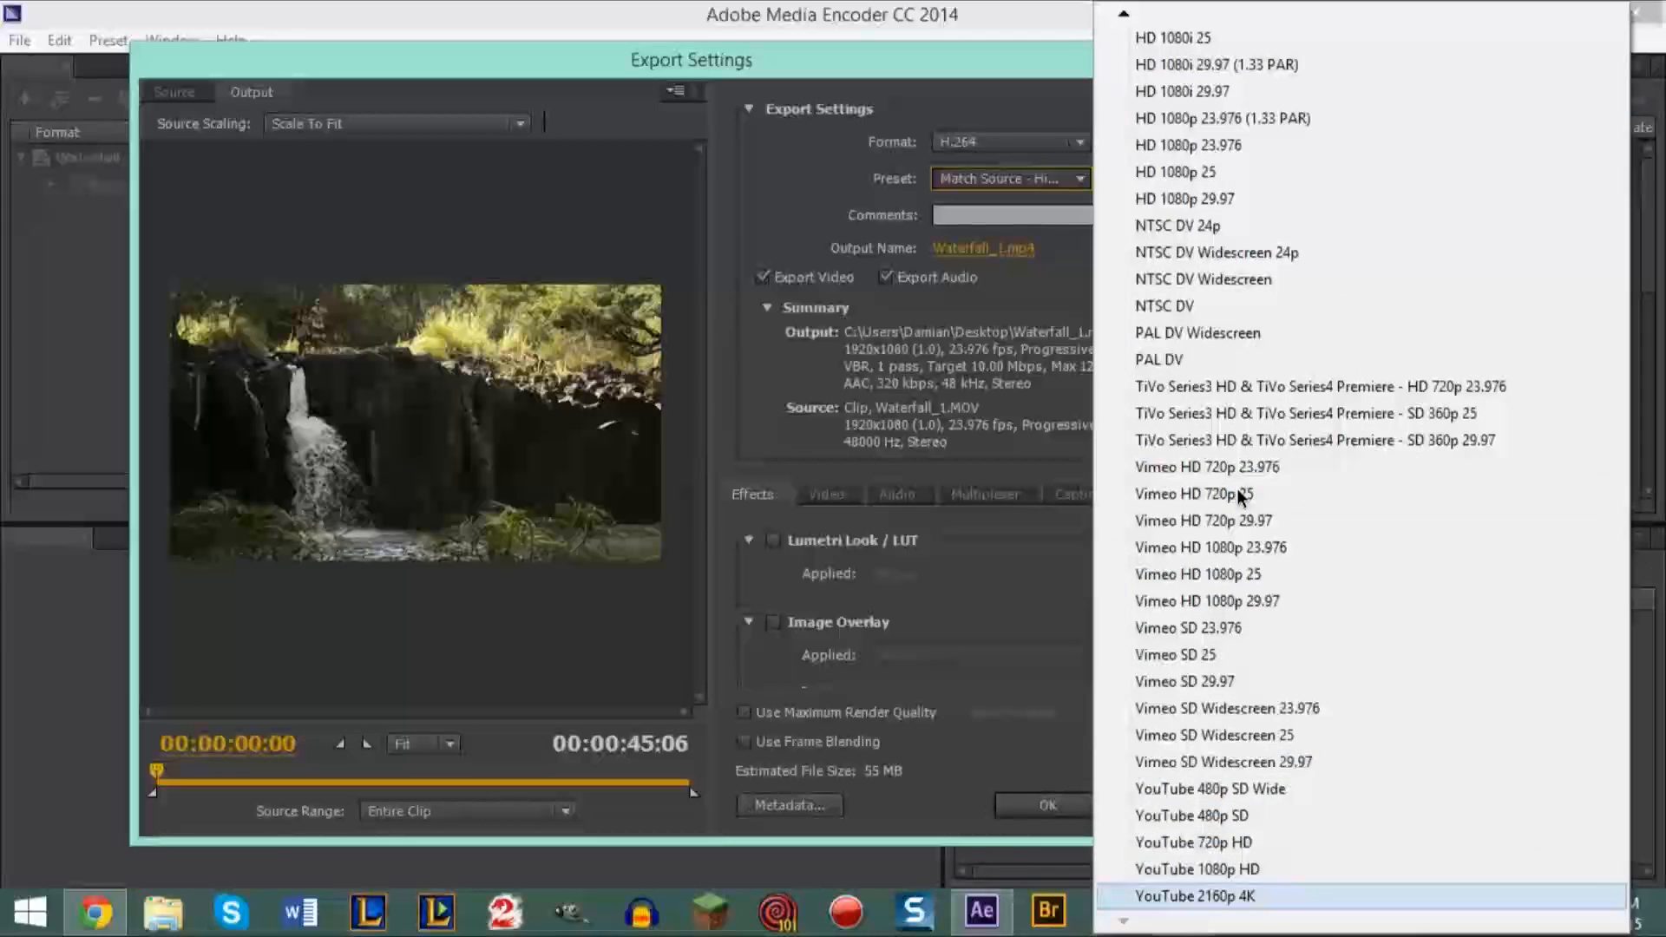
{"action": "key", "text": "Up"}
{"action": "key", "text": "Down"}
{"action": "key", "text": "Up"}
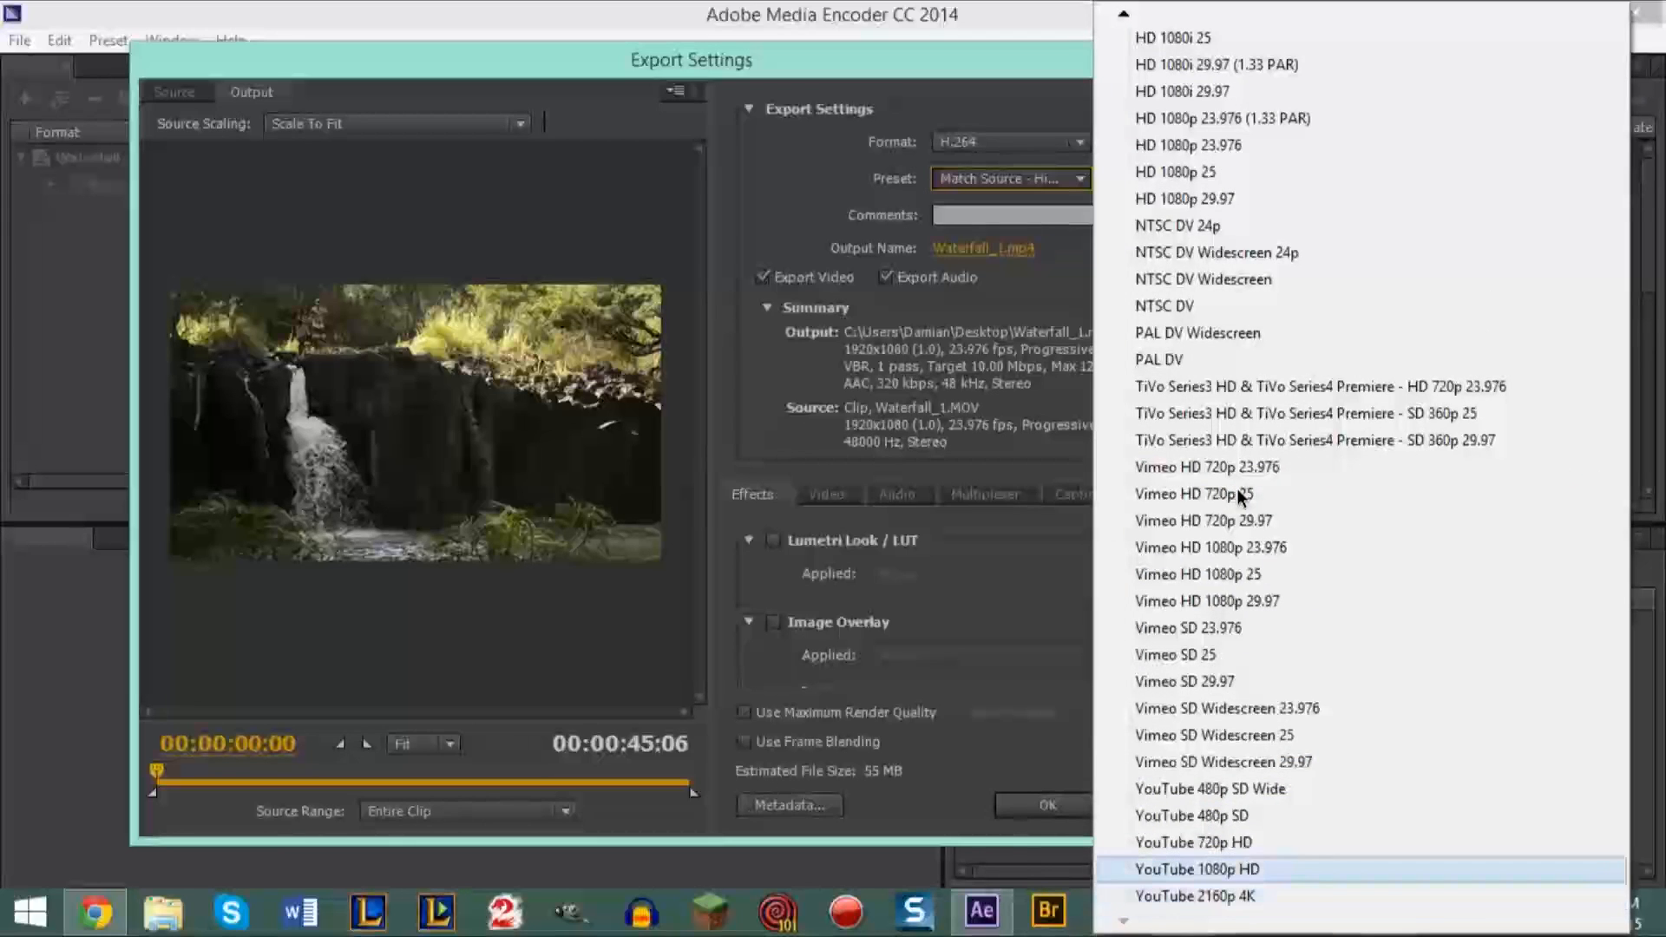
{"action": "key", "text": "Up"}
{"action": "key", "text": "Down"}
{"action": "key", "text": "Up"}
{"action": "key", "text": "Down"}
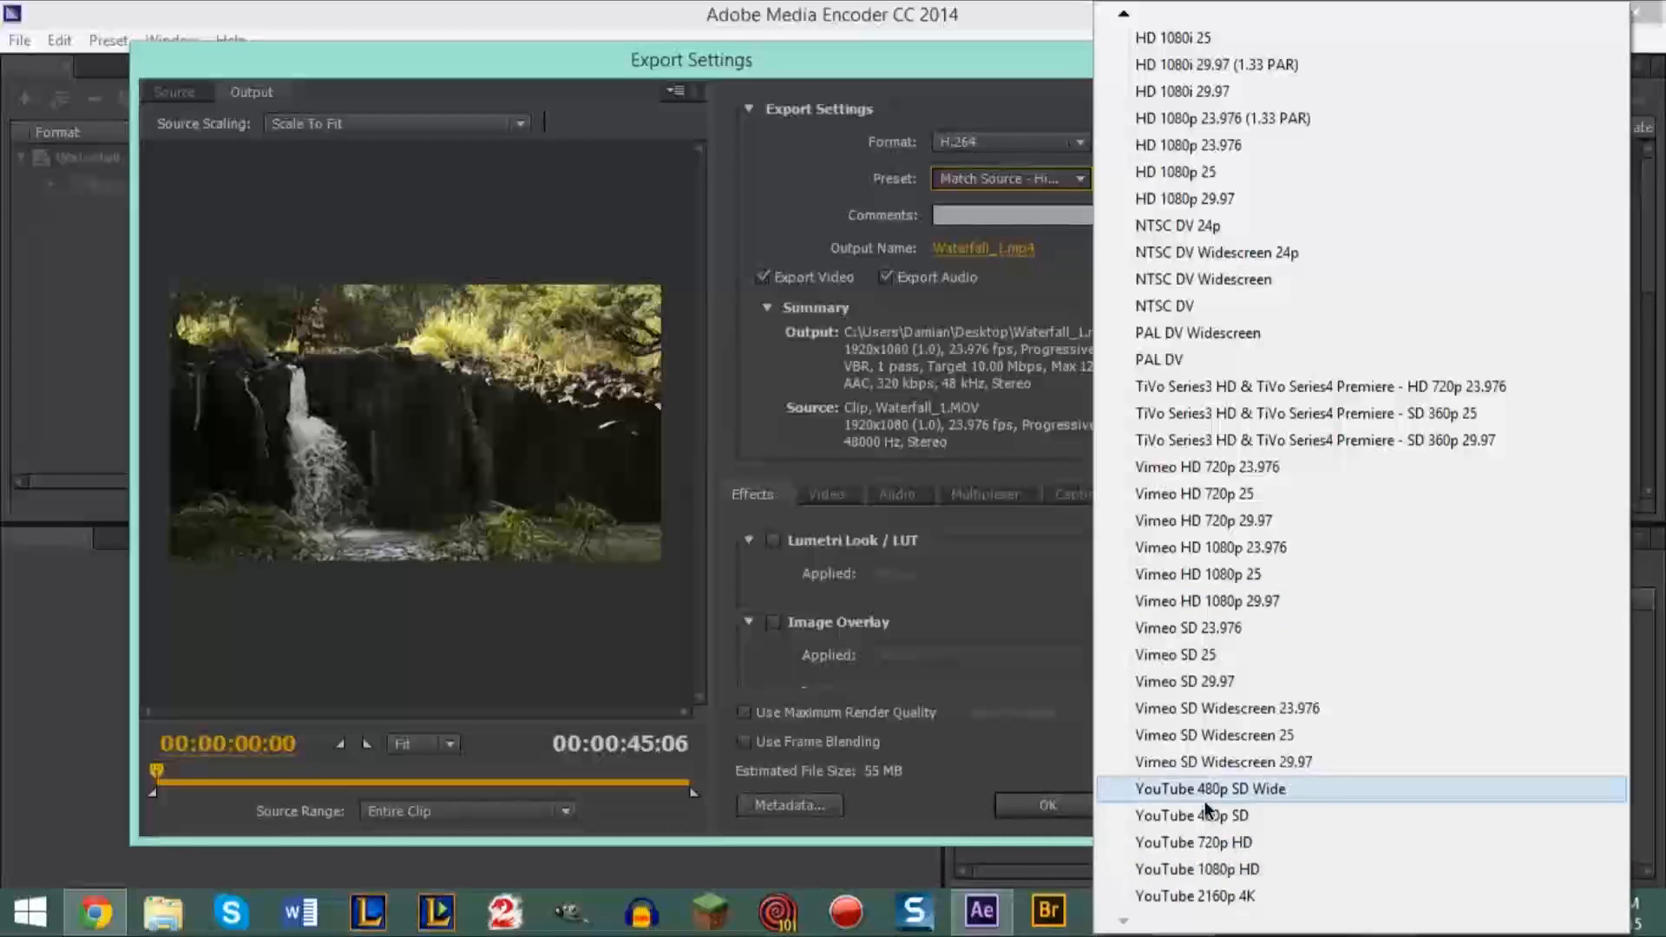
{"action": "left_click", "coordinate": [1224, 863]}
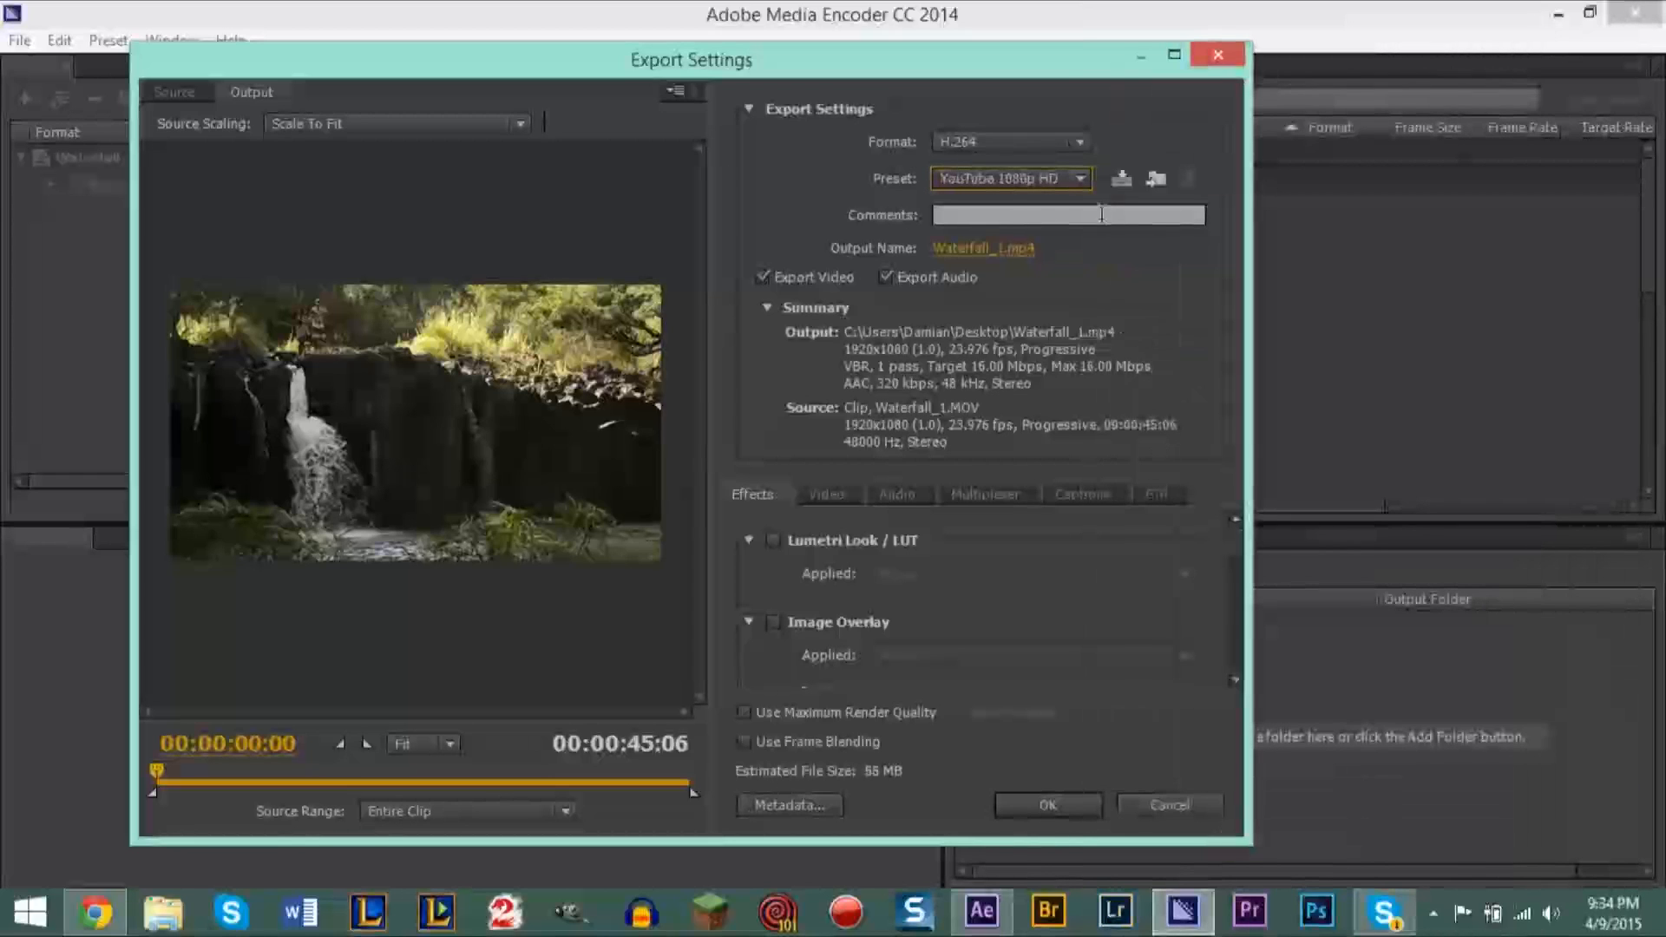
Step: Review the video, audio, multiplexer and captions export settings, ending back at the effects settings
{"action": "left_click", "coordinate": [828, 496]}
{"action": "left_click", "coordinate": [897, 496]}
{"action": "left_click", "coordinate": [984, 497]}
{"action": "left_click", "coordinate": [1082, 497]}
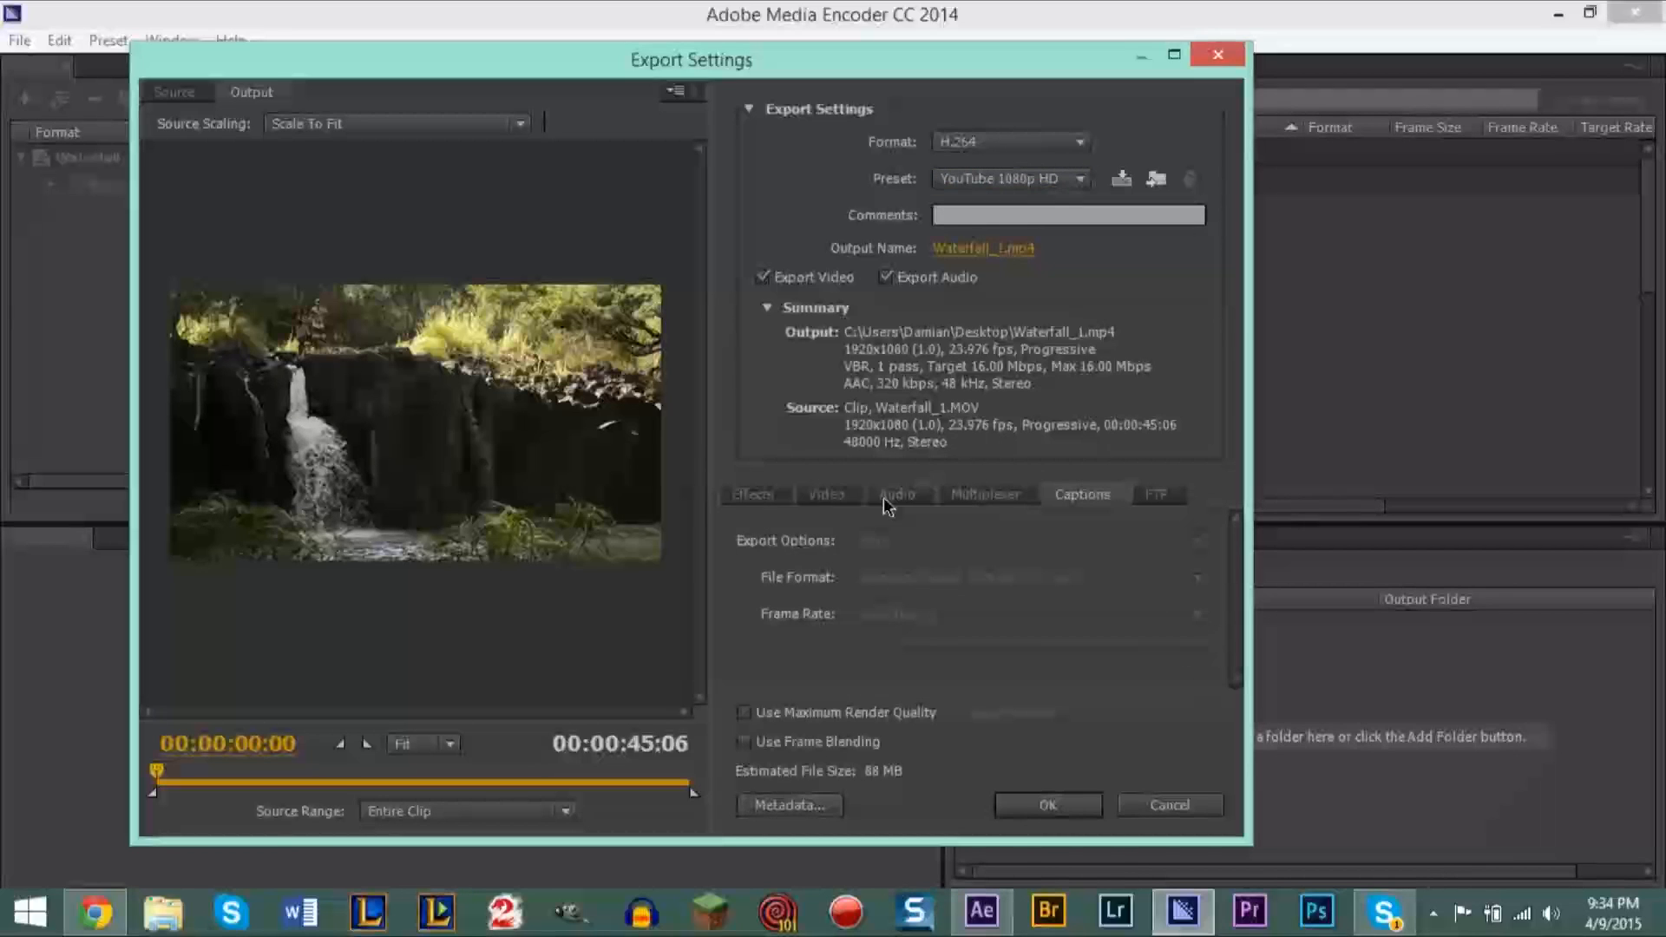
{"action": "left_click", "coordinate": [753, 498]}
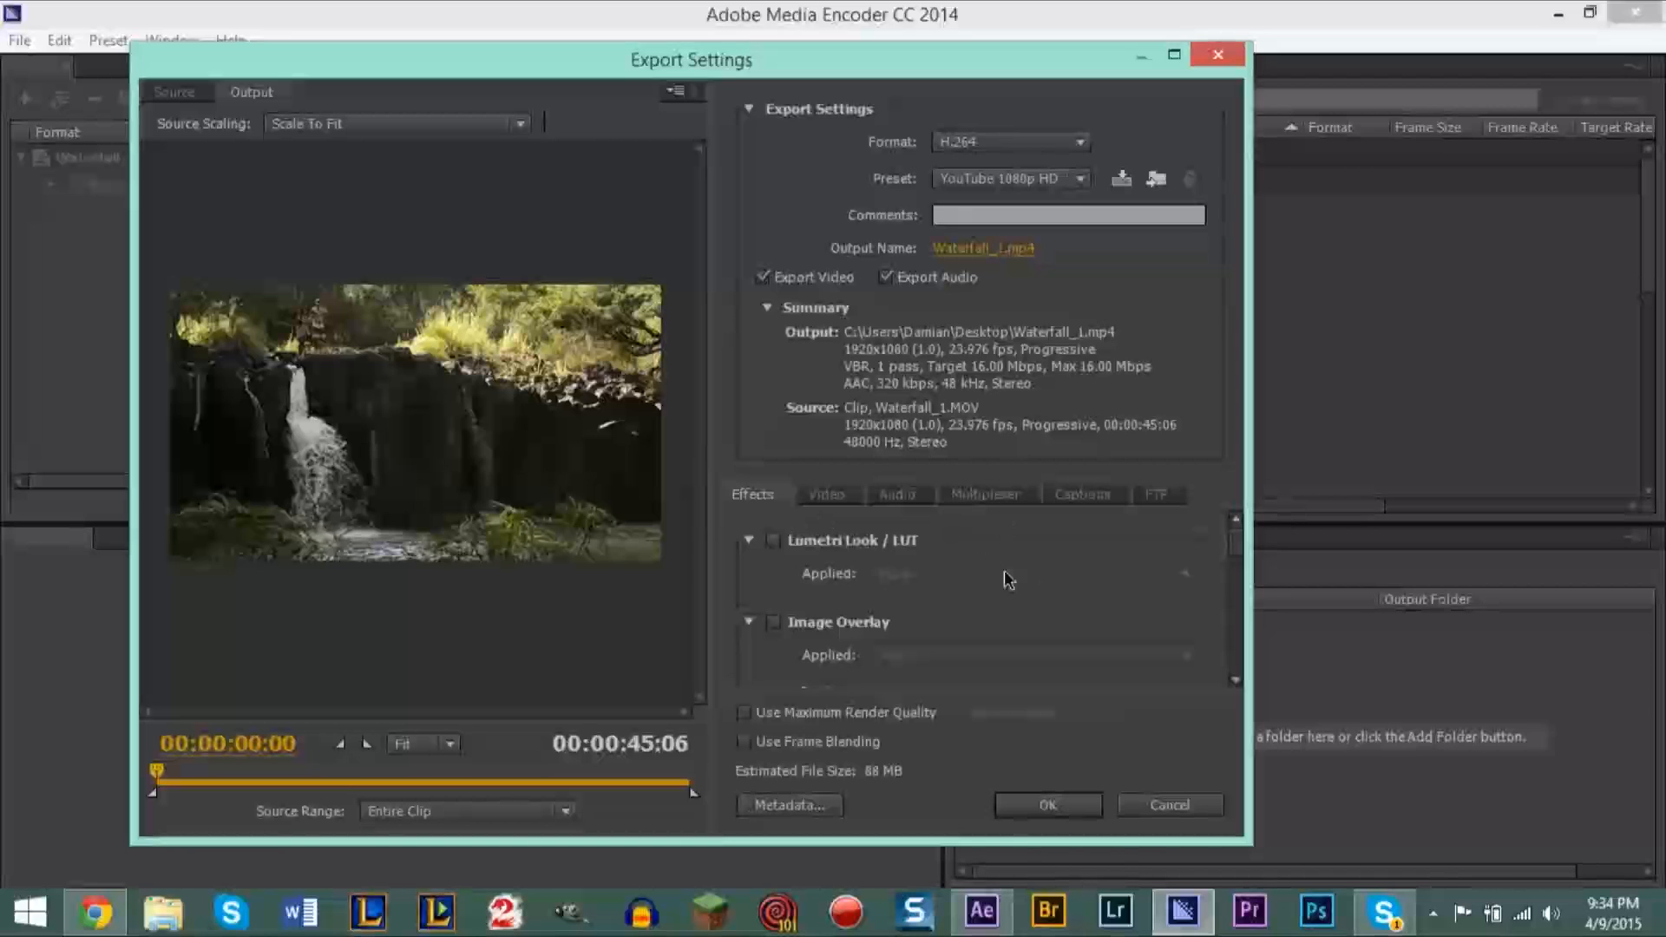
Step: Recheck the audio, video and effects settings and accept the H.264 export settings for Waterfall_1.MOV
{"action": "left_click", "coordinate": [896, 493]}
{"action": "left_click", "coordinate": [825, 494]}
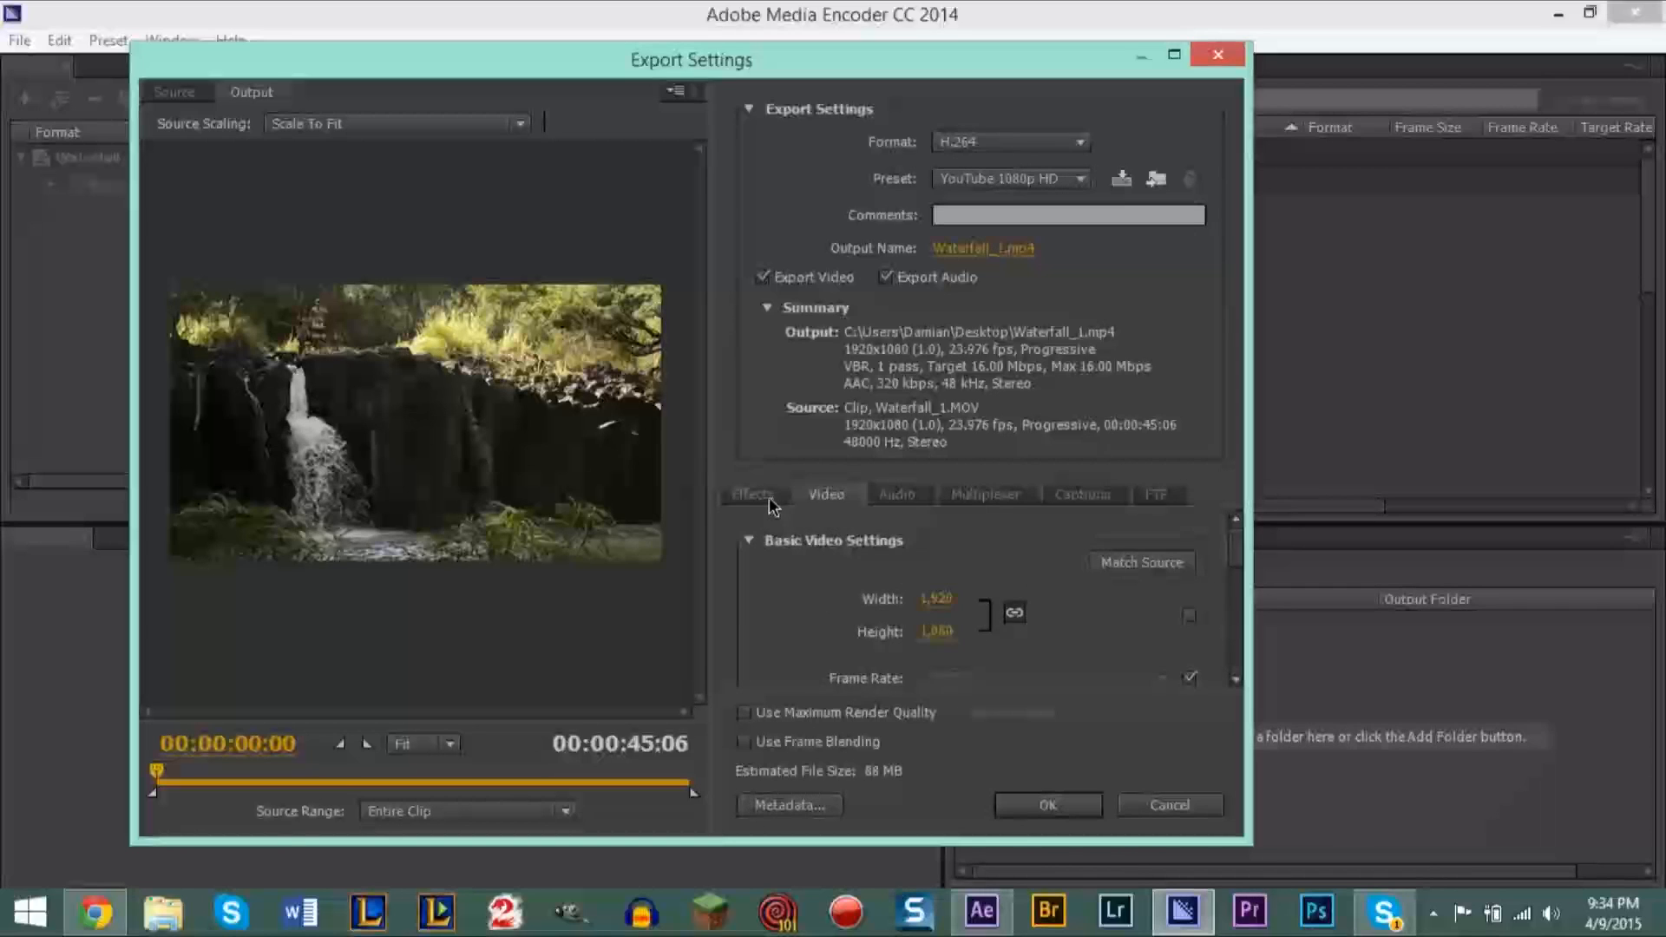
{"action": "left_click", "coordinate": [752, 494]}
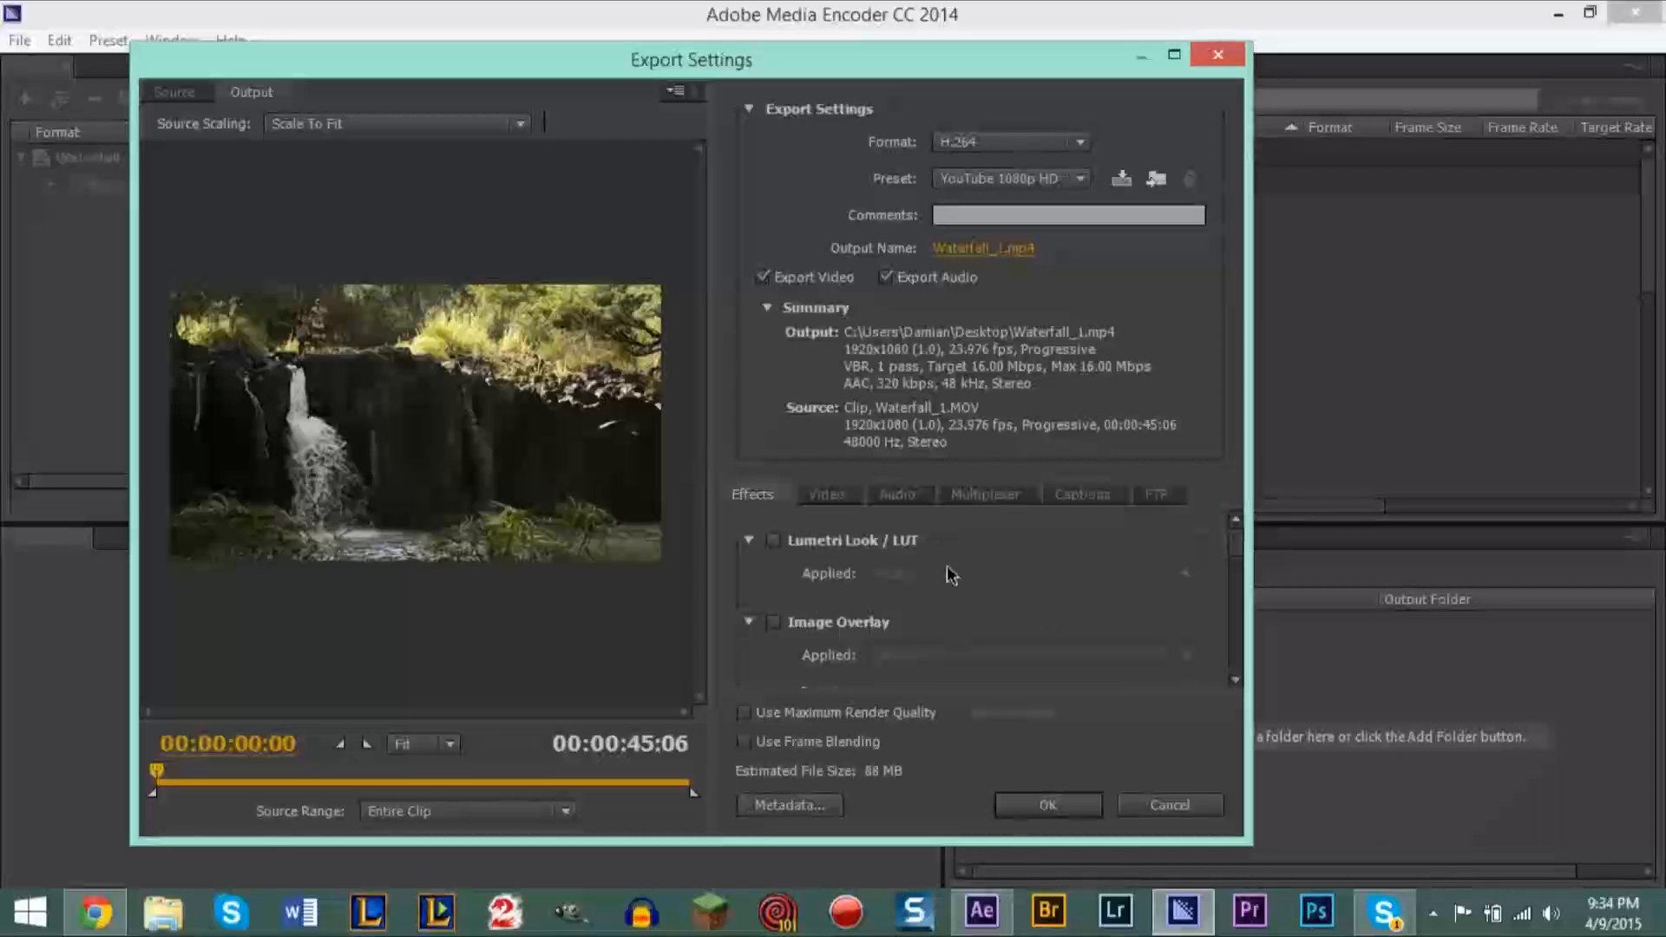
{"action": "left_click", "coordinate": [1048, 805]}
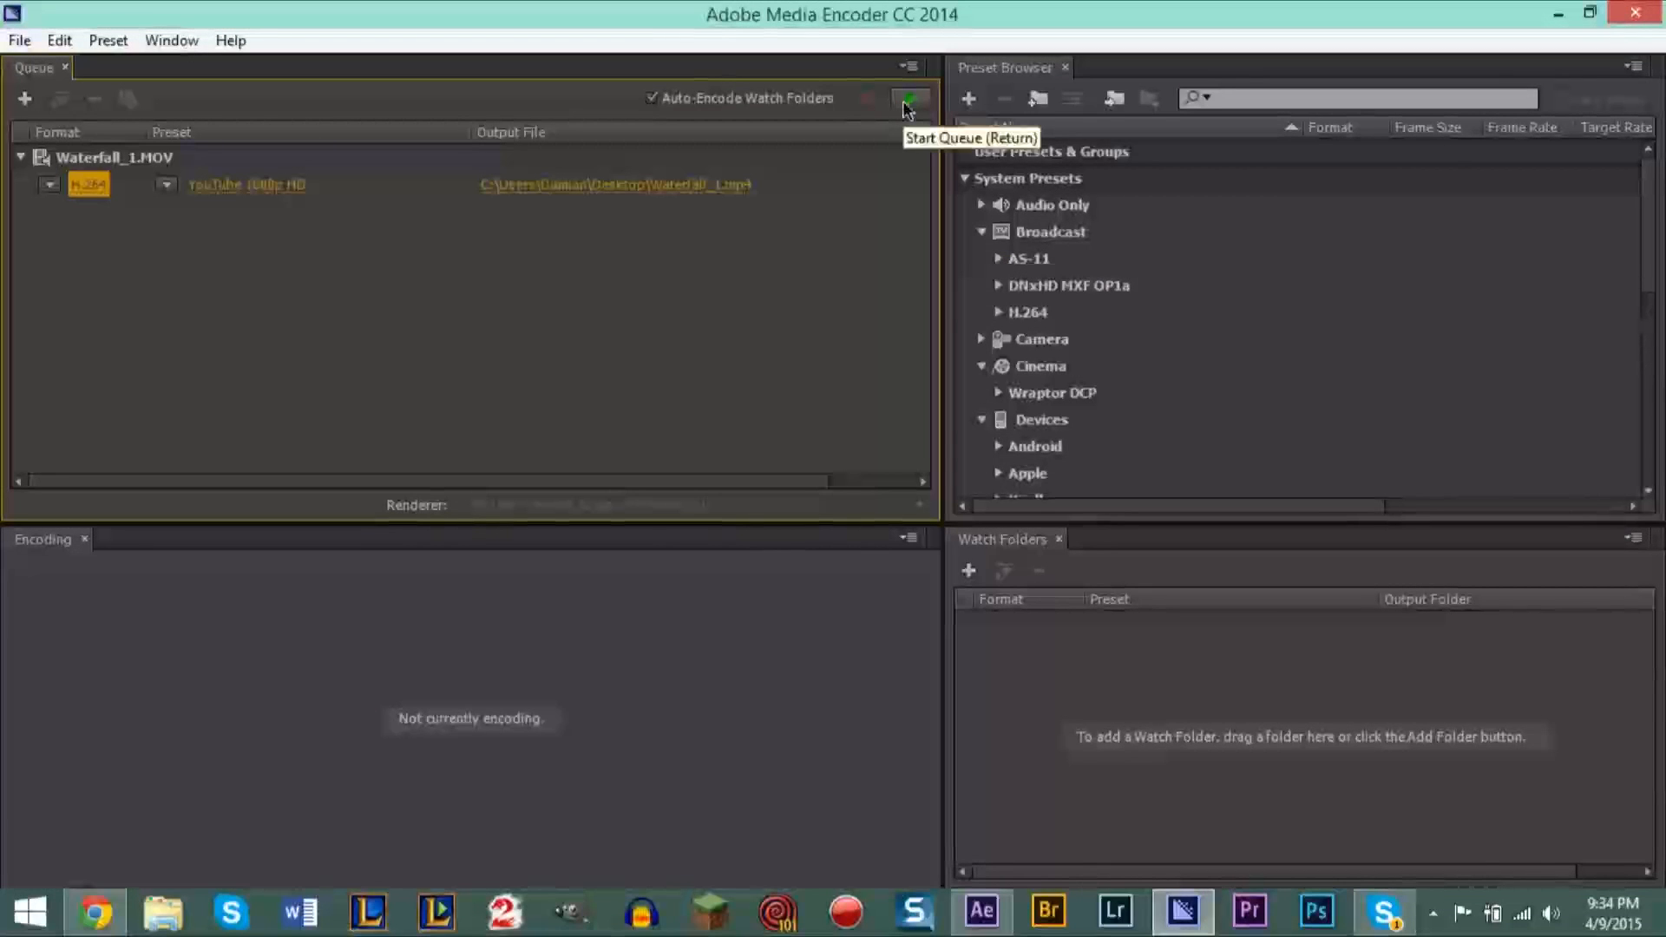
Step: Check the finished render in the After Effects Render Queue and locate Waterfall_1_1.mp4 on the desktop
{"action": "left_click", "coordinate": [983, 911]}
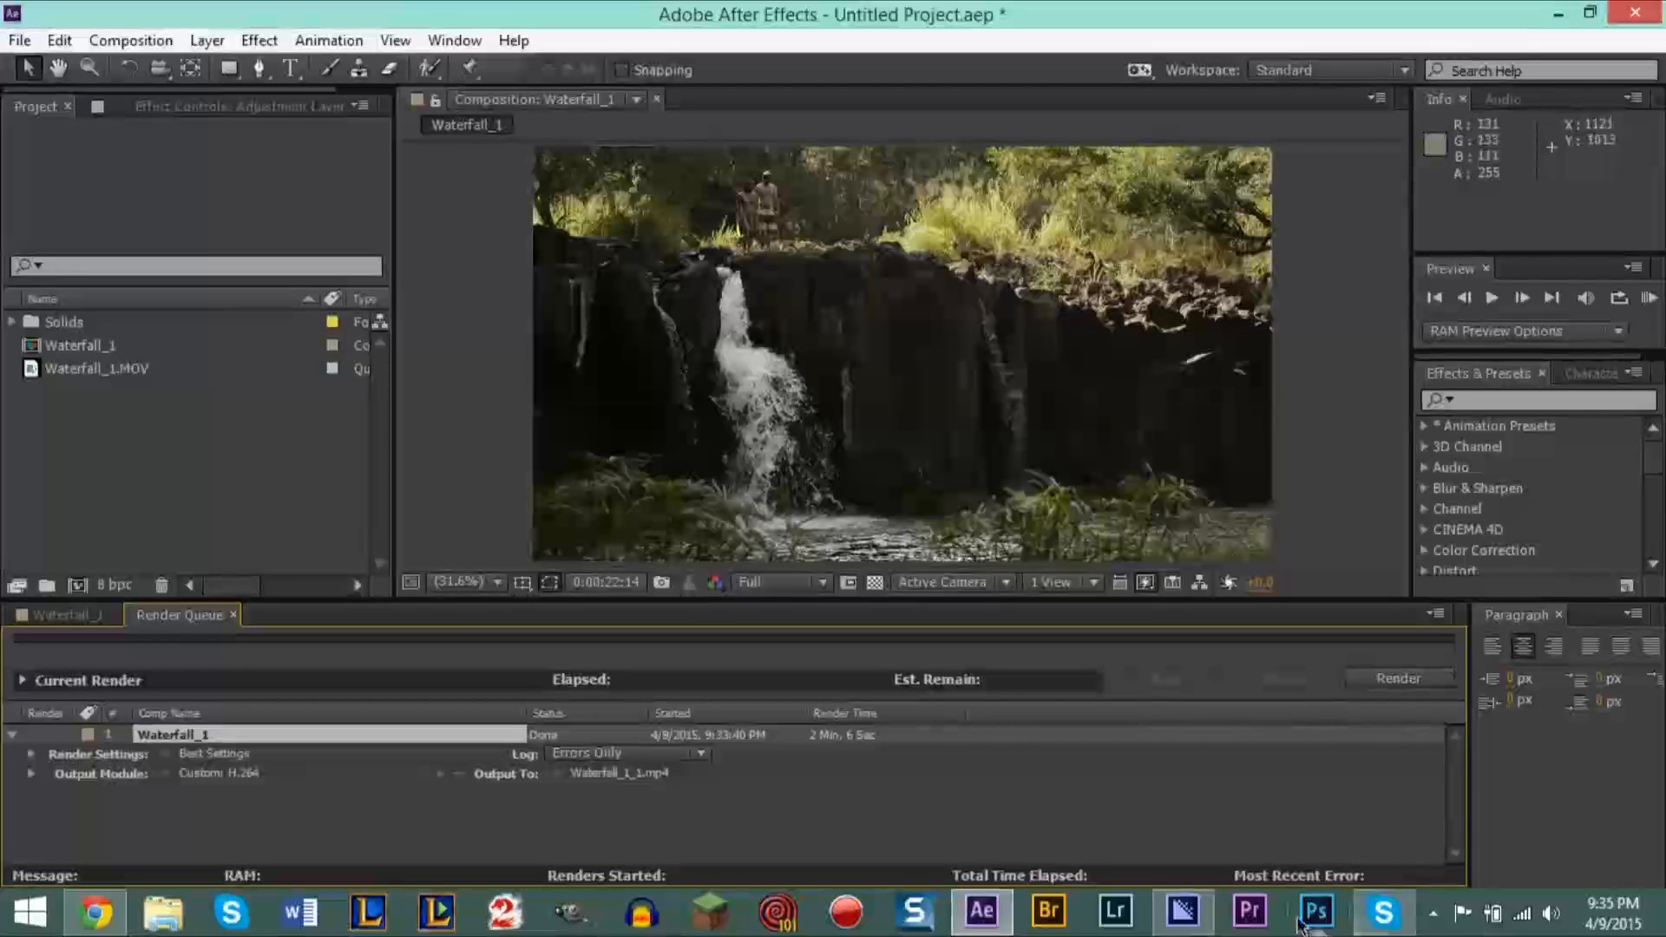
{"action": "left_click", "coordinate": [1657, 922]}
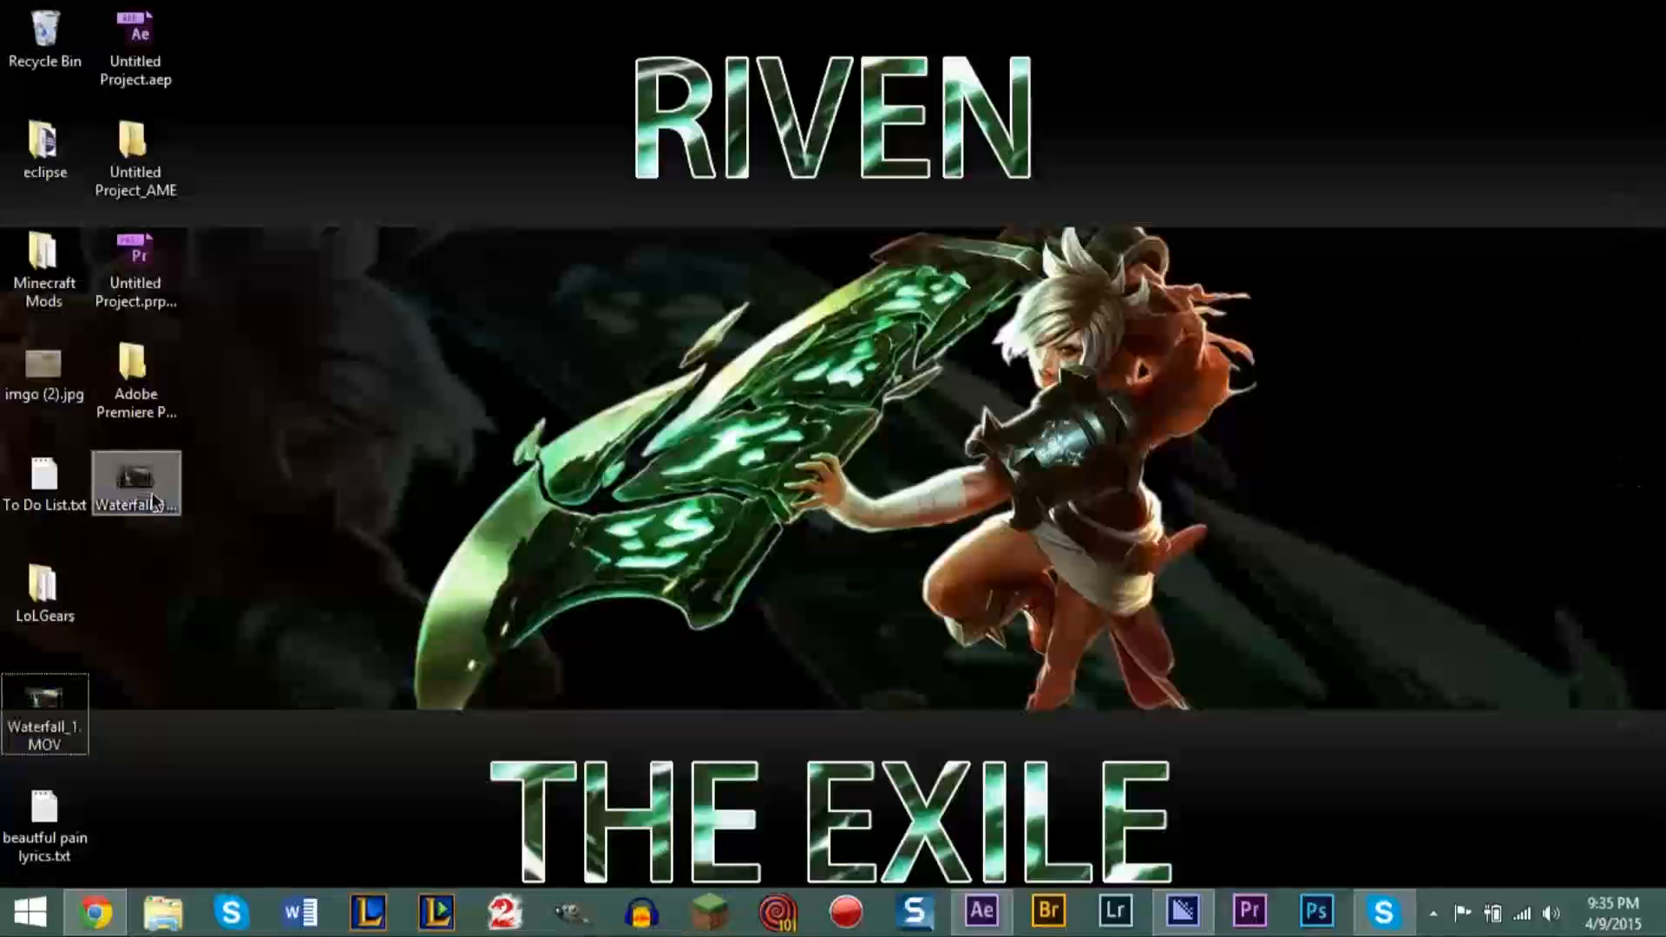
{"action": "left_click", "coordinate": [156, 495]}
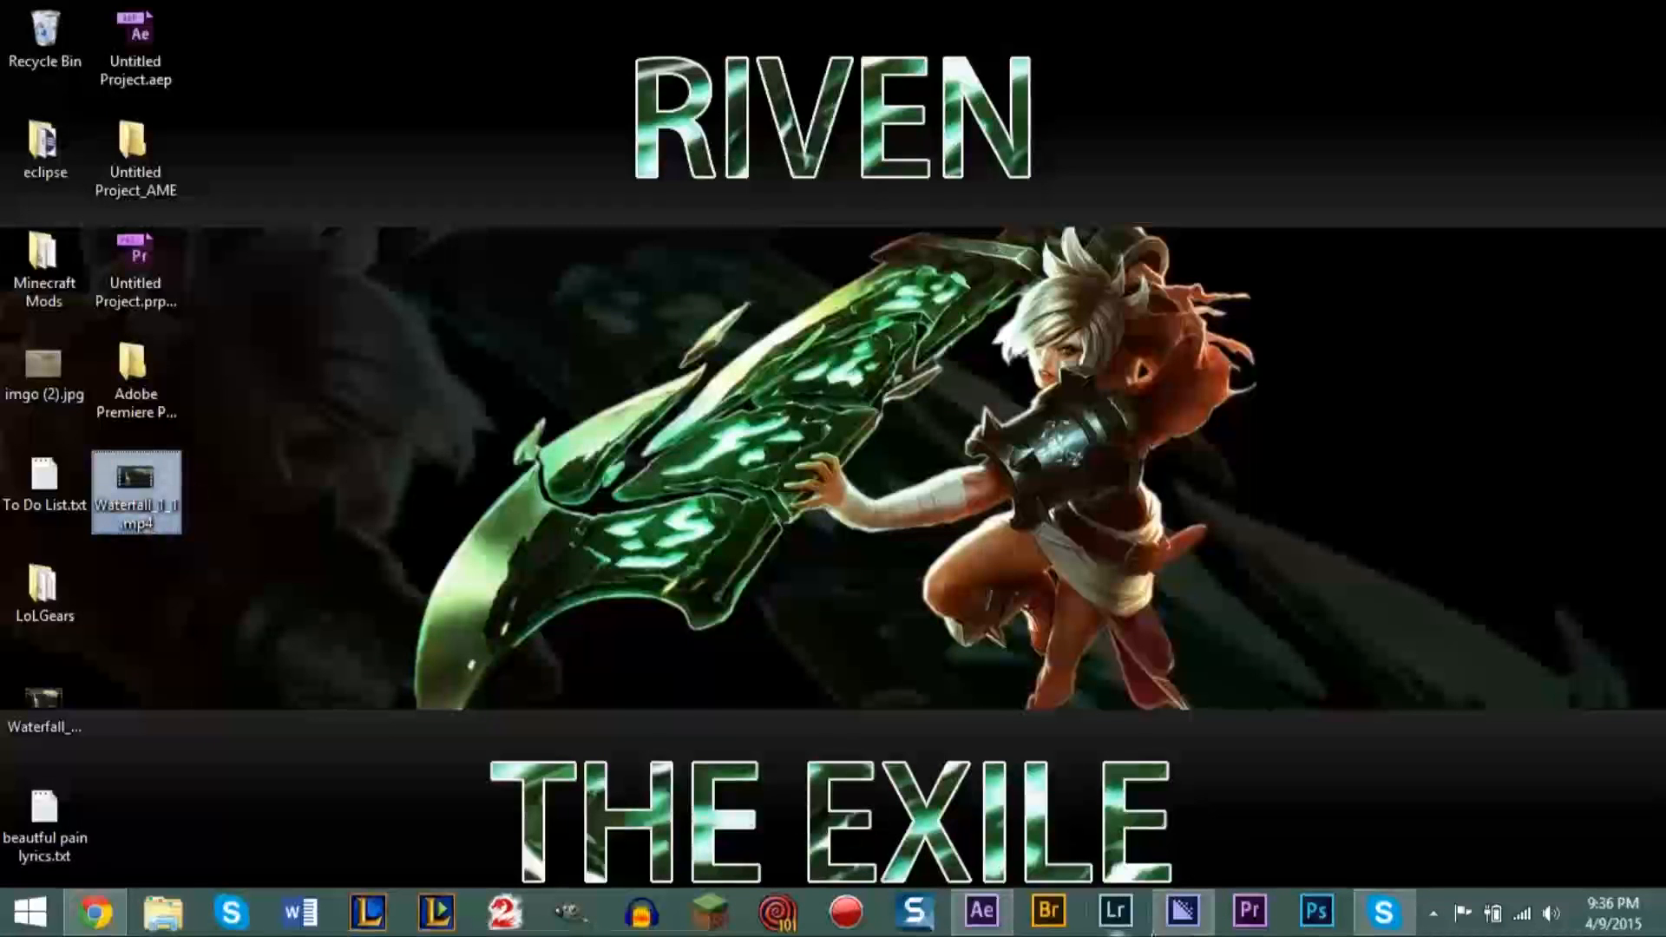
Step: Switch to Media Encoder and remove Waterfall_1.MOV from the encoding queue
{"action": "left_click", "coordinate": [1181, 911]}
{"action": "left_click", "coordinate": [133, 165]}
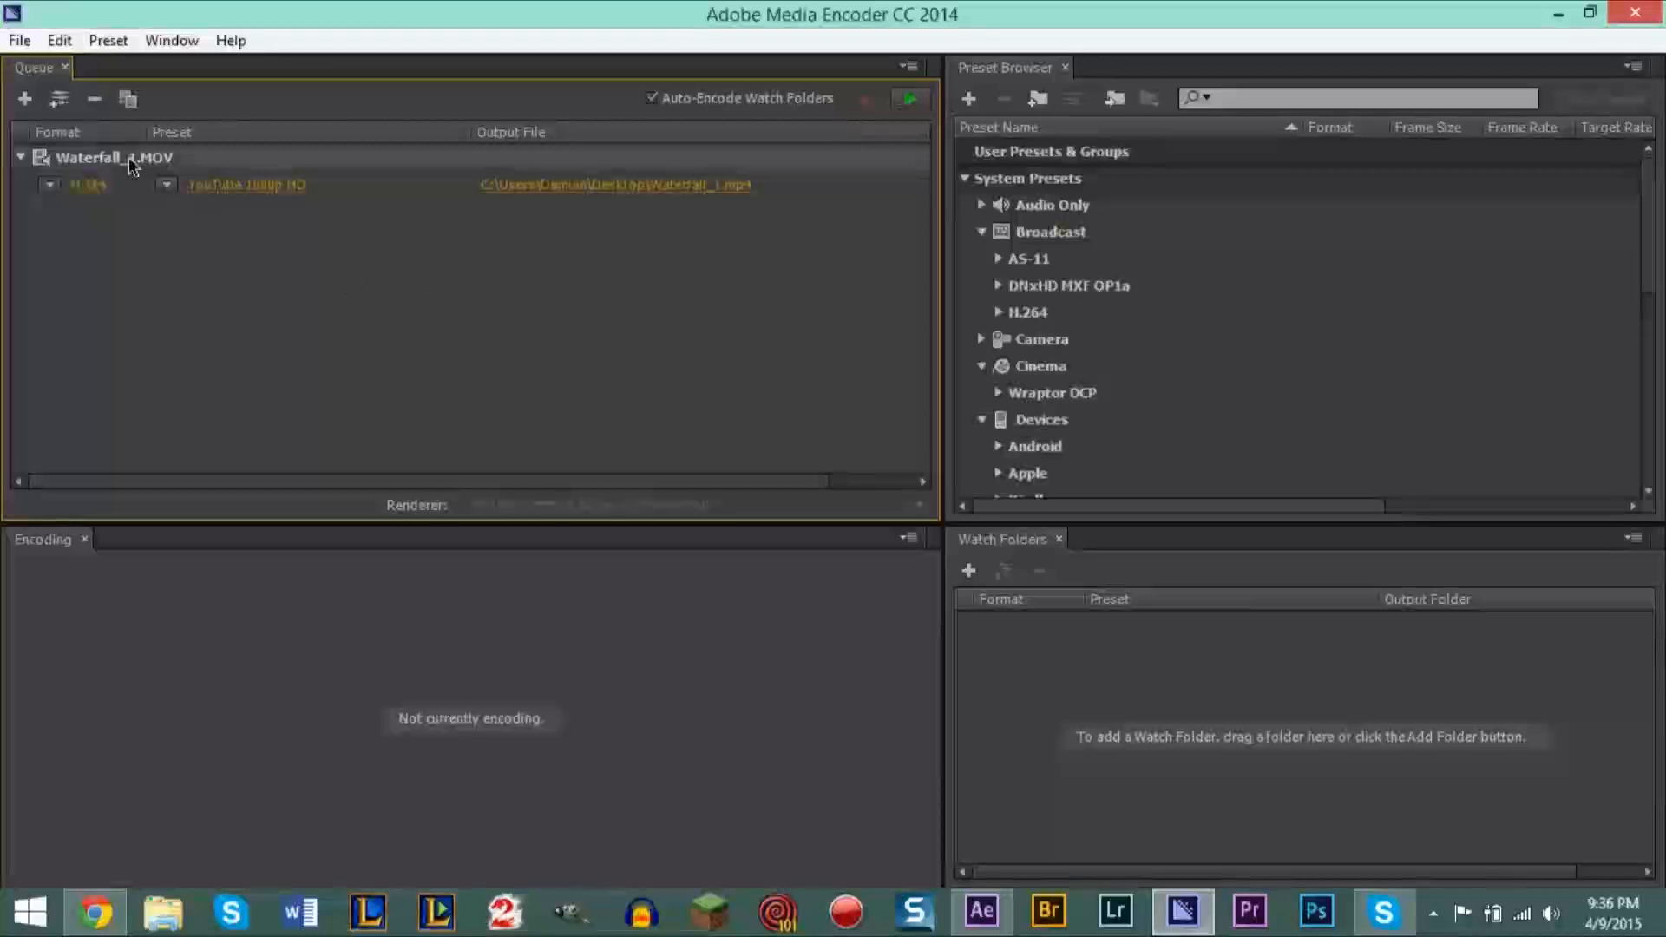
{"action": "key", "text": "Delete"}
{"action": "left_click", "coordinate": [956, 531]}
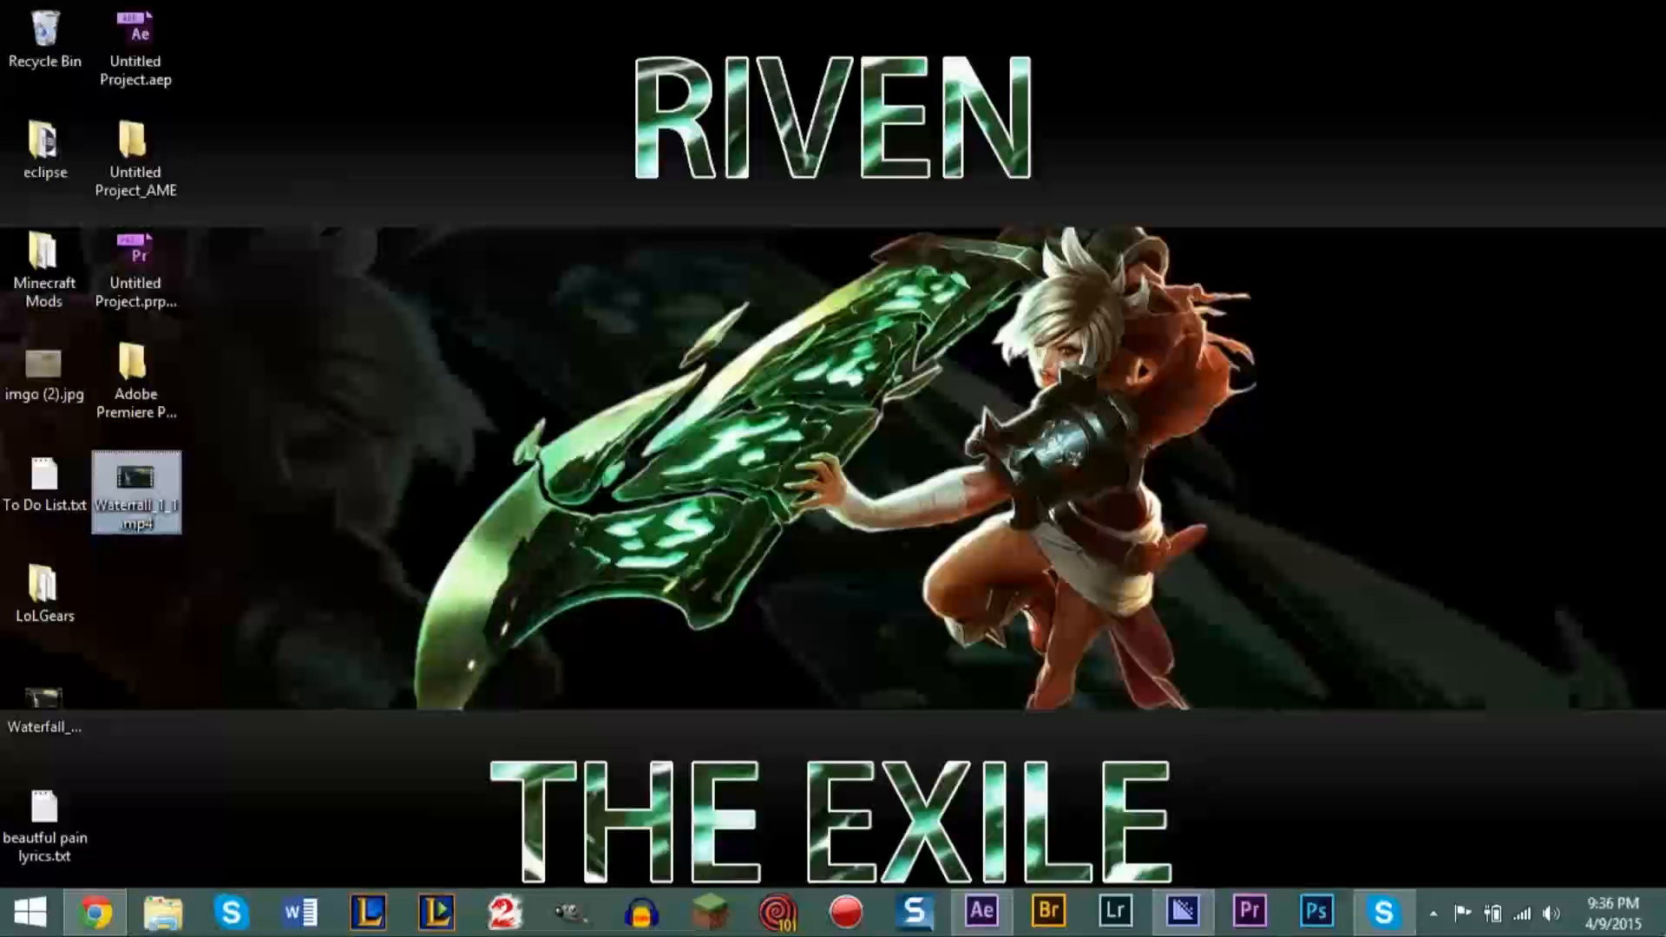
Step: Add Waterfall_1_1.mp4 from the desktop to the Media Encoder queue and start encoding it with H.264 and YouTube 1080p HD
{"action": "left_click_drag", "start_coordinate": [136, 486], "coordinate": [515, 305]}
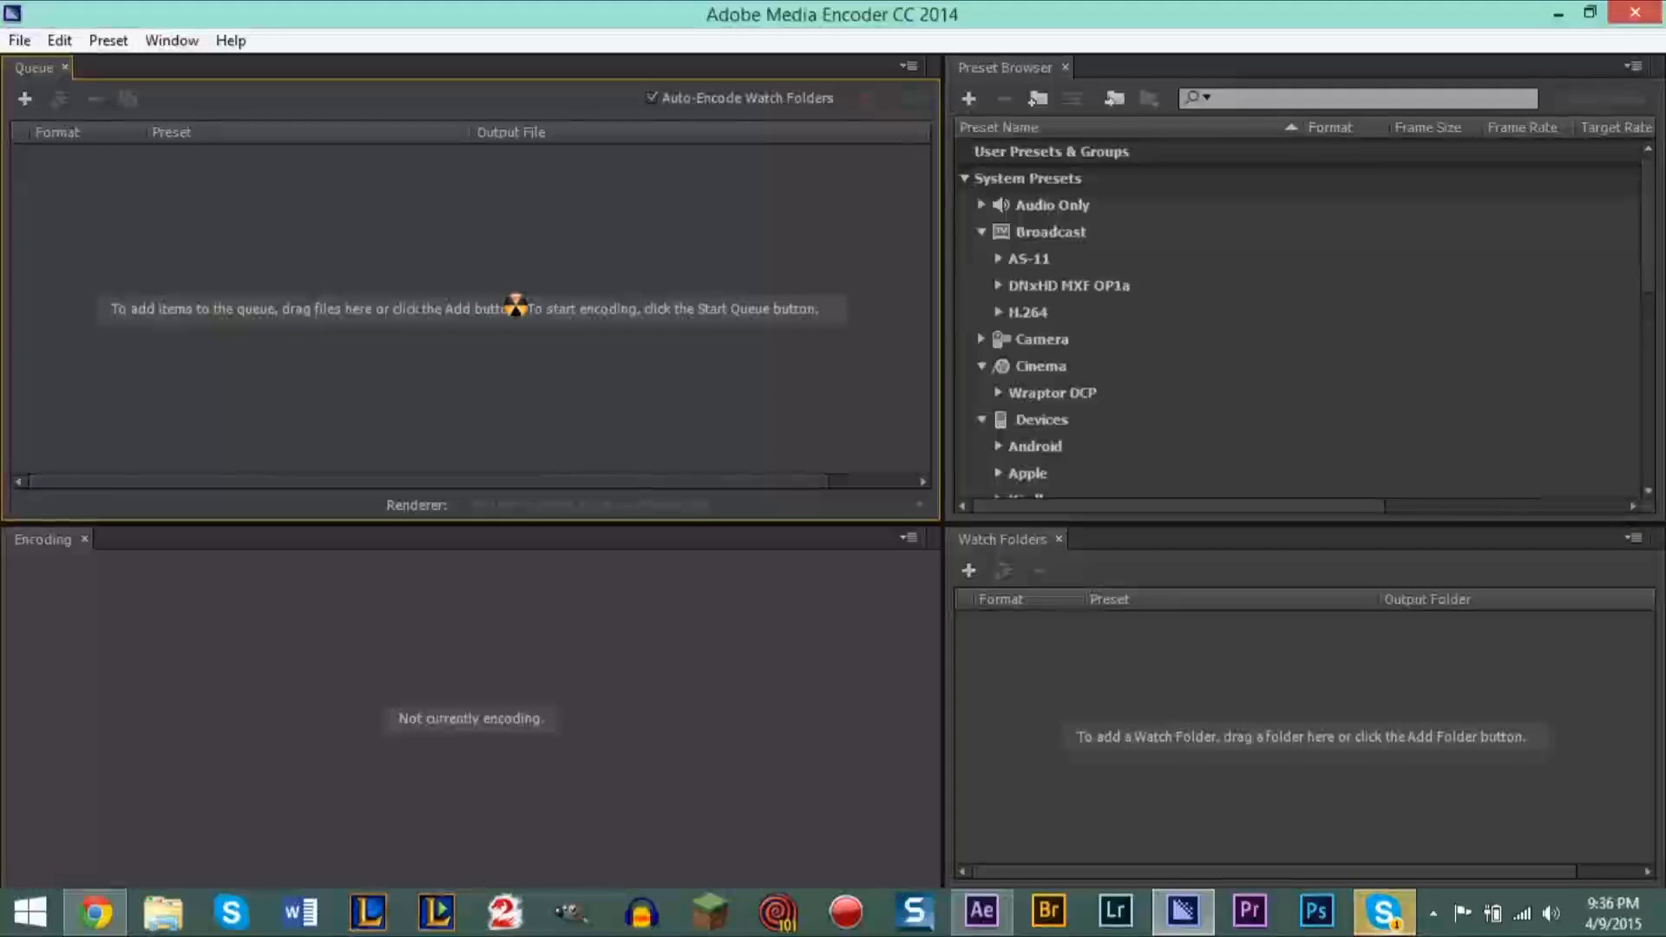
{"action": "mouse_move", "coordinate": [516, 304]}
{"action": "left_mouse_down"}
{"action": "mouse_move", "coordinate": [520, 339]}
{"action": "mouse_move", "coordinate": [561, 335]}
{"action": "mouse_move", "coordinate": [518, 317]}
{"action": "left_mouse_up"}
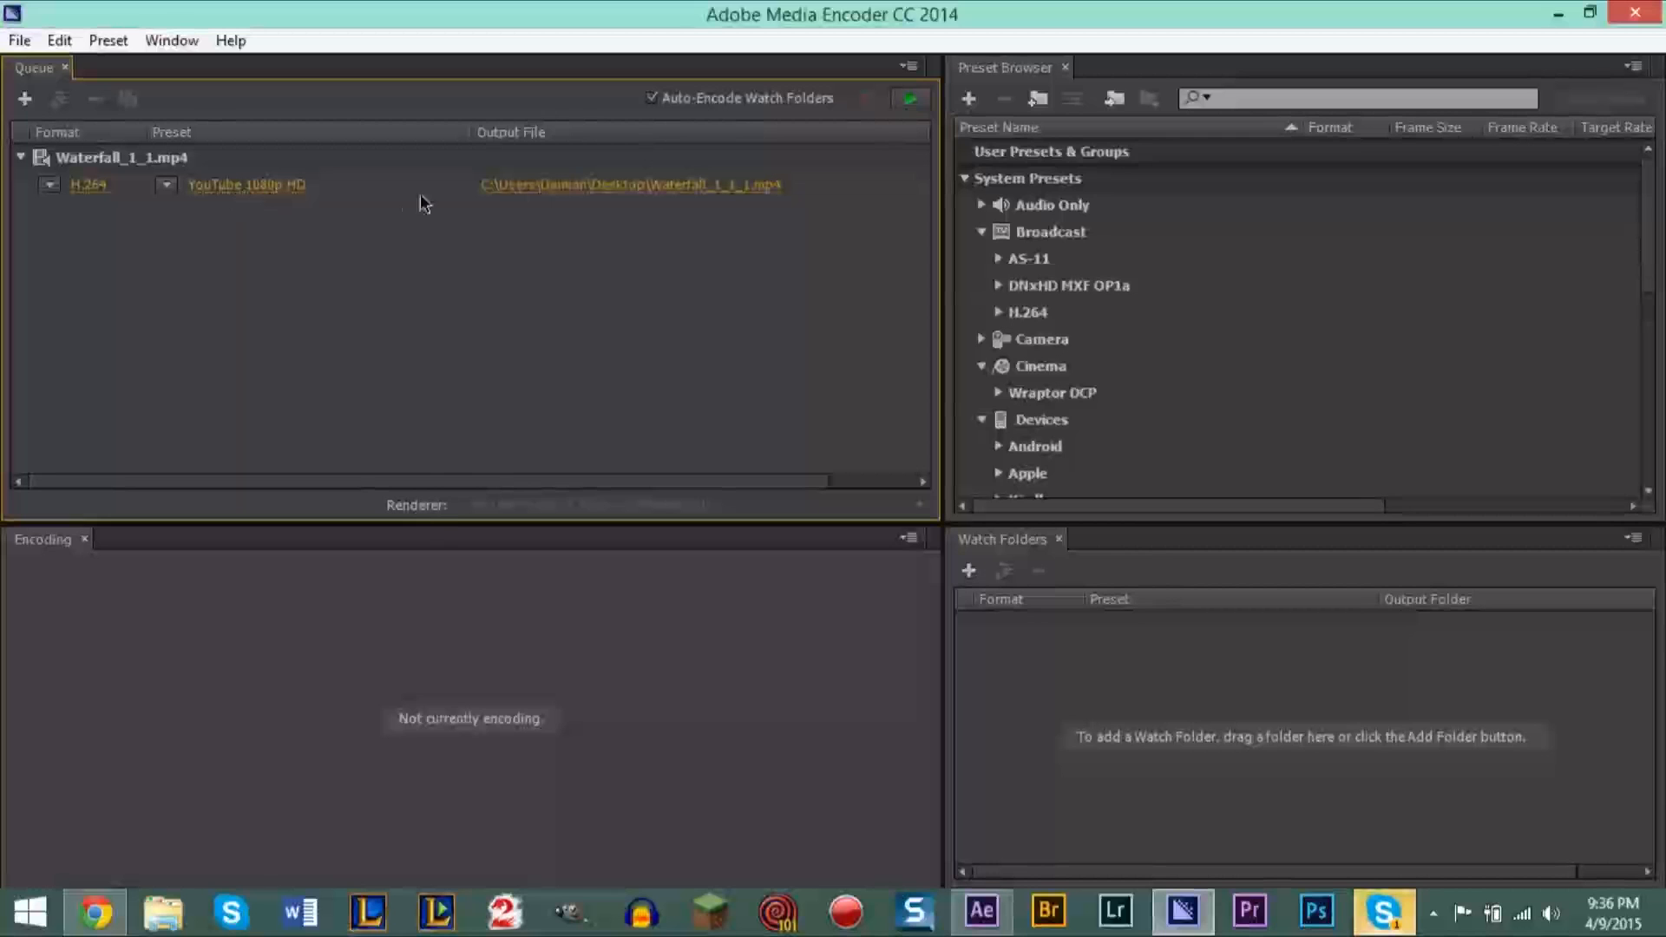
{"action": "left_click", "coordinate": [909, 99]}
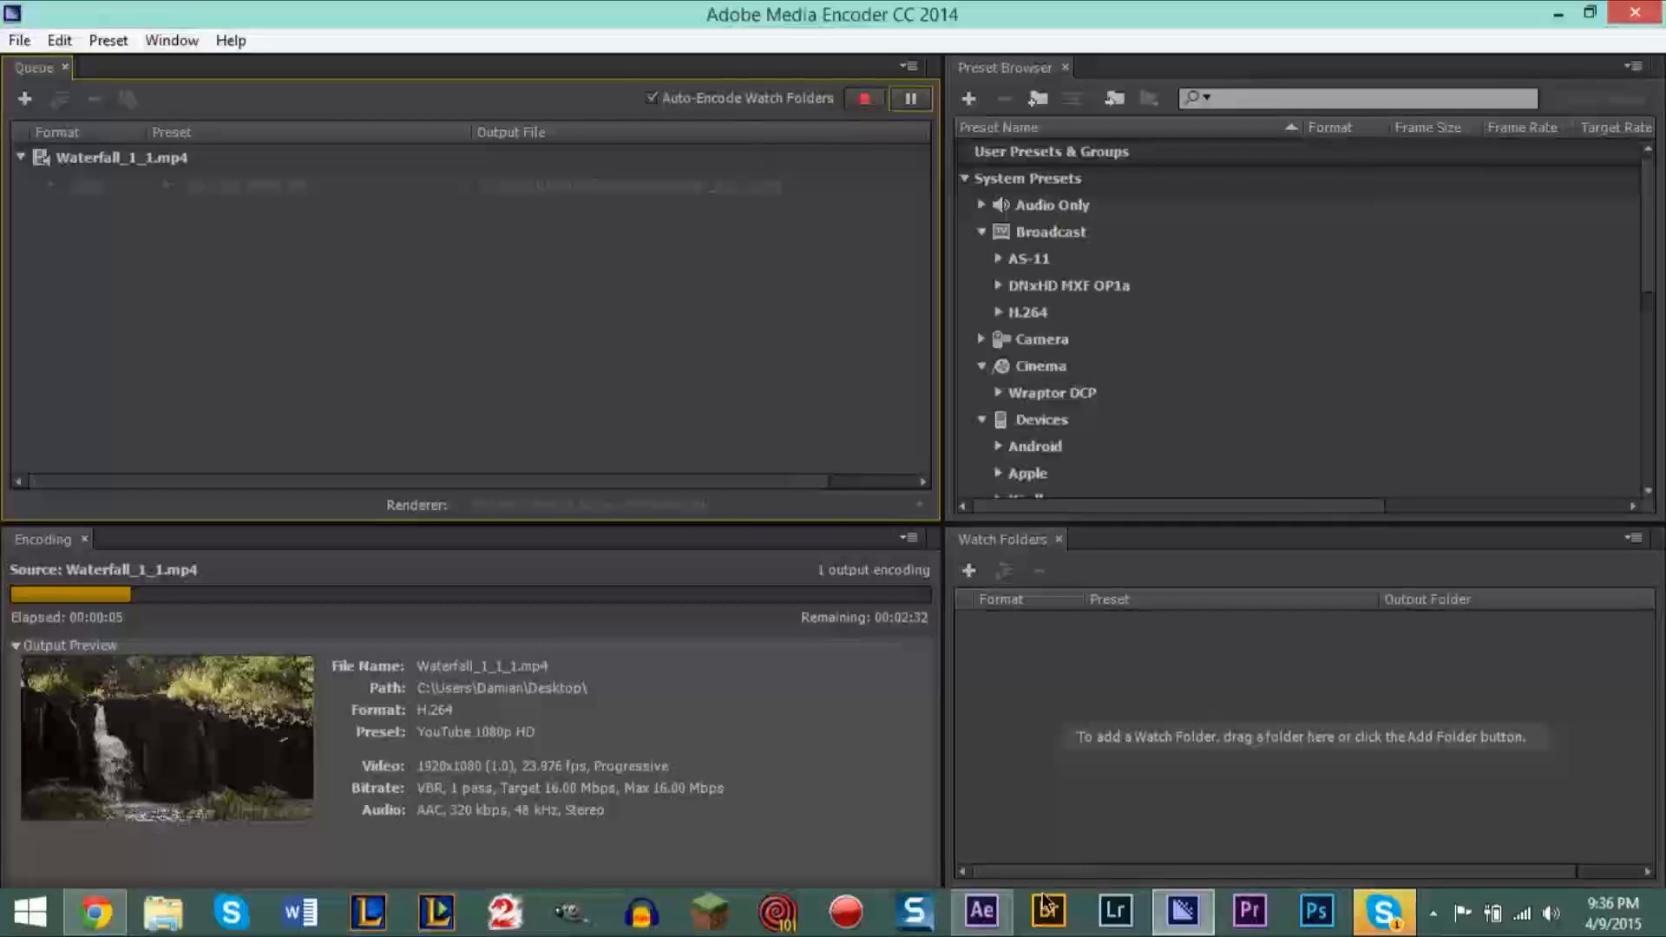
Step: Compare the After Effects Render Queue with the encoding progress and queue in Media Encoder
{"action": "left_click", "coordinate": [981, 911]}
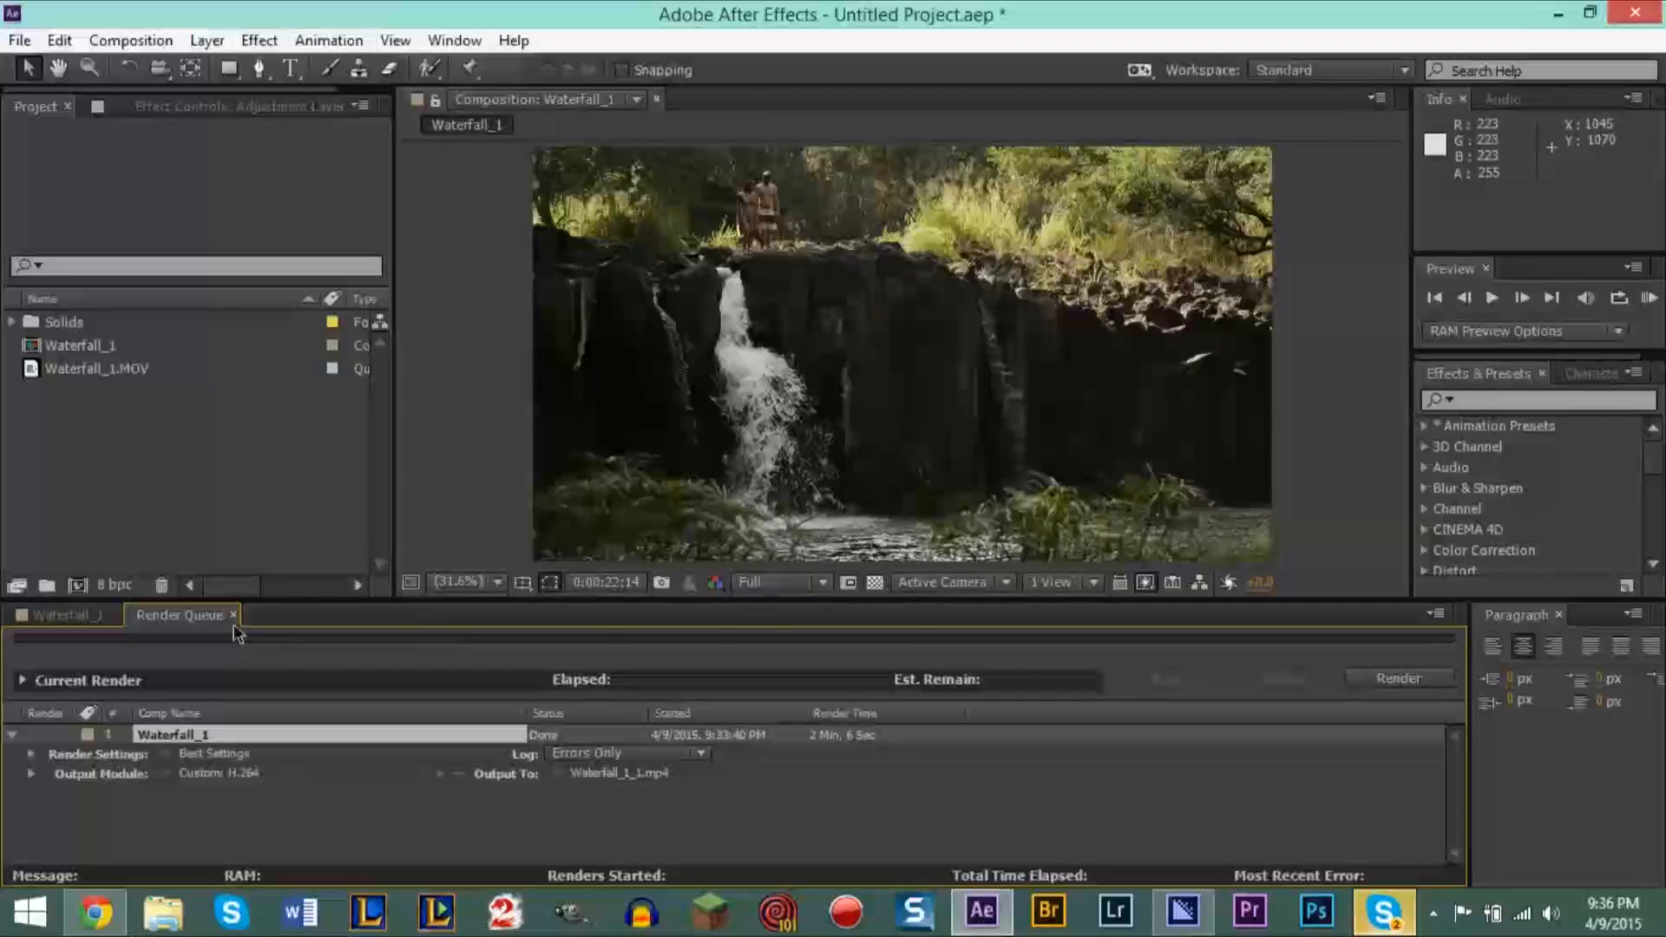
{"action": "left_click", "coordinate": [1182, 911]}
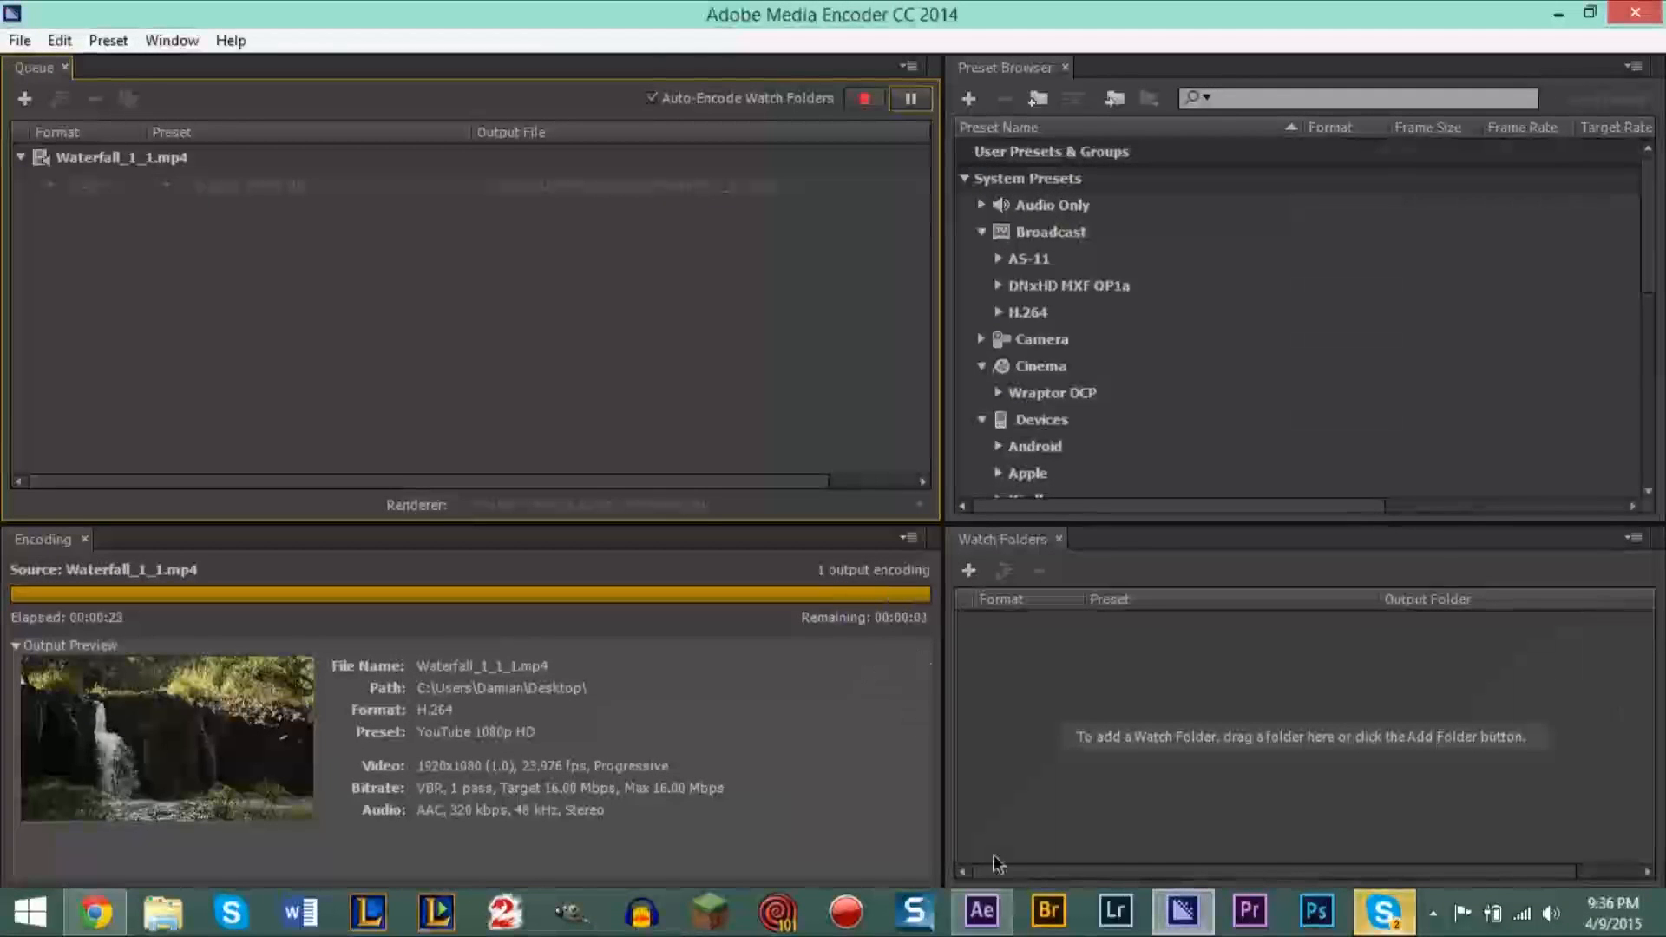
{"action": "mouse_move", "coordinate": [981, 911]}
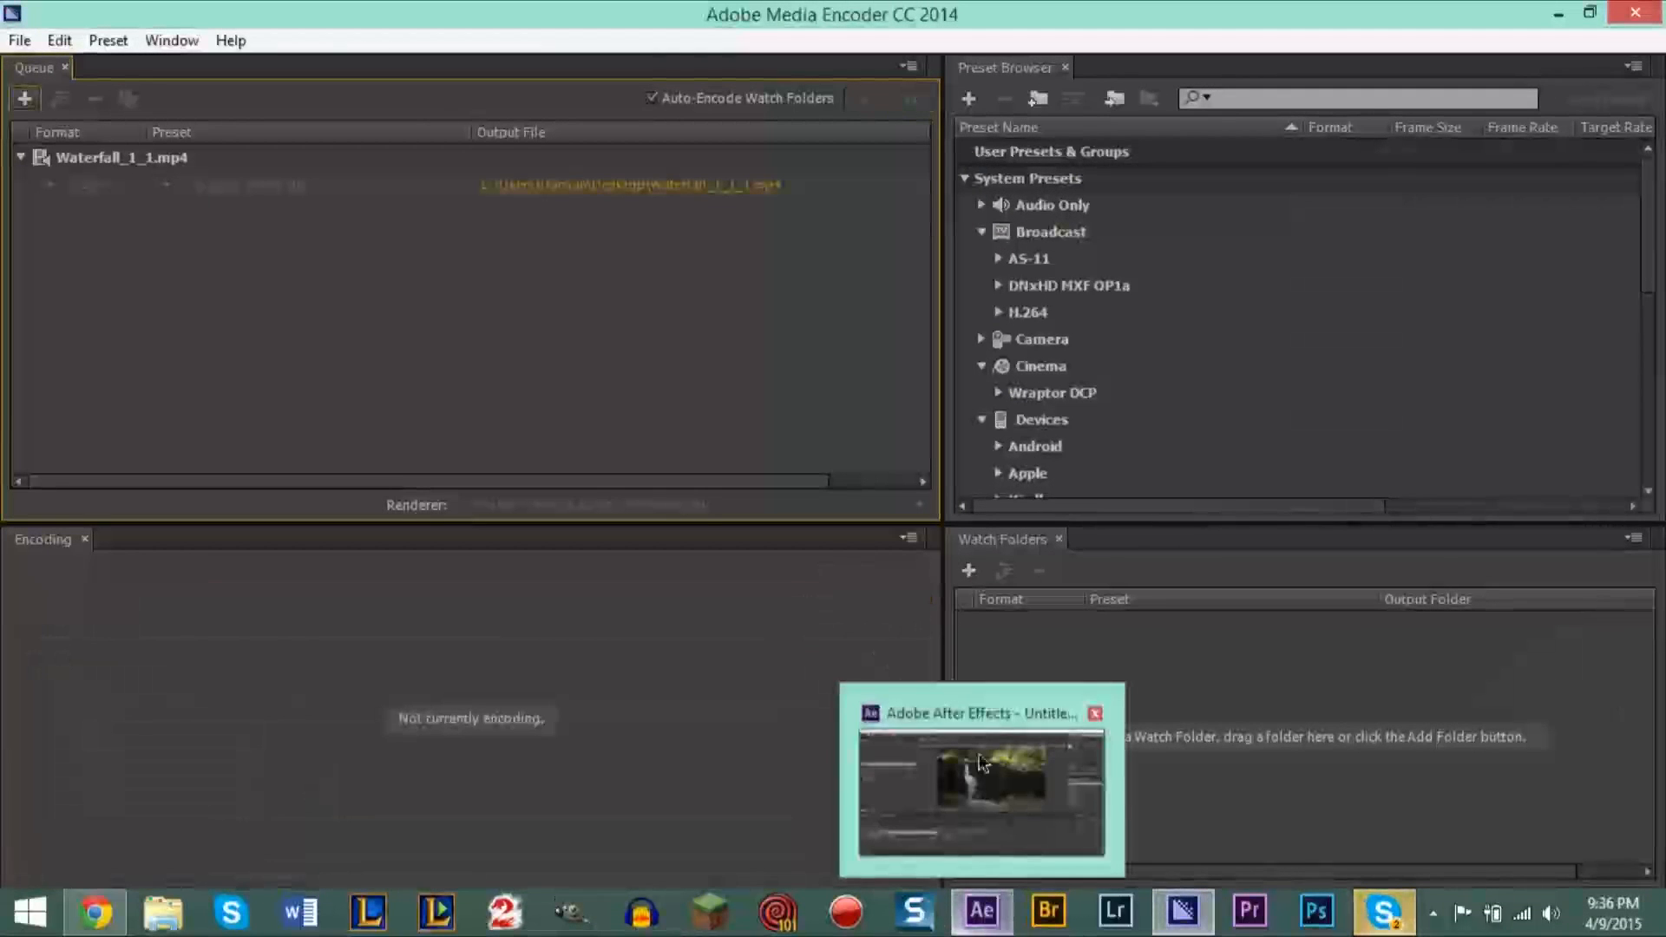
{"action": "left_click", "coordinate": [982, 911]}
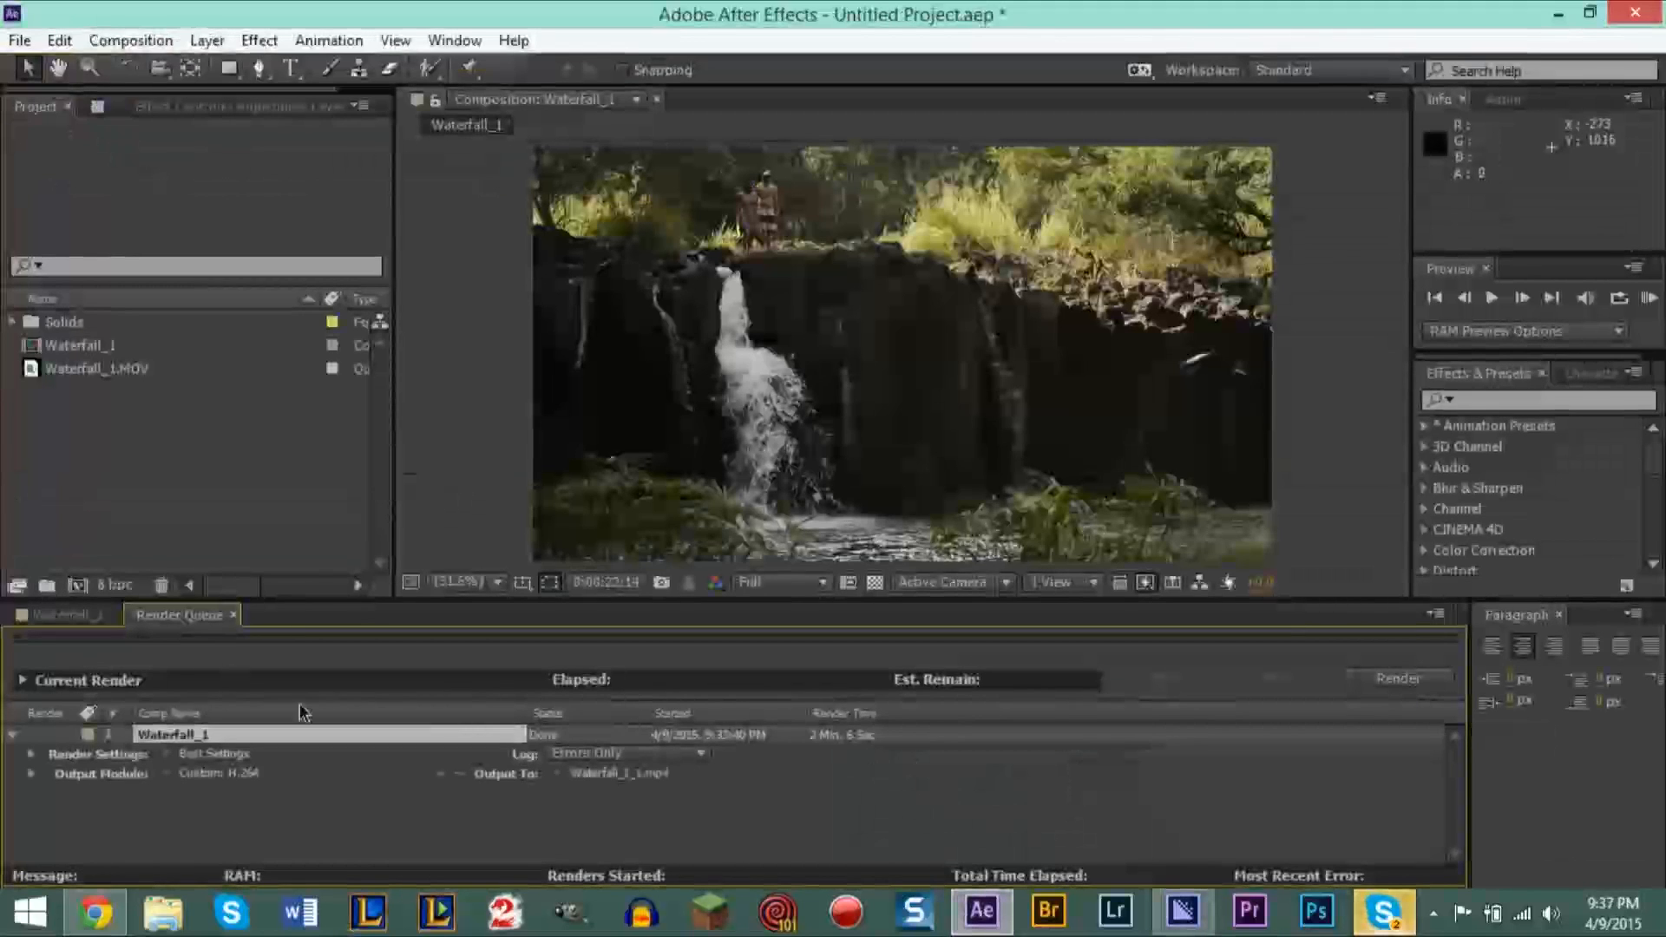
{"action": "left_click", "coordinate": [1181, 911]}
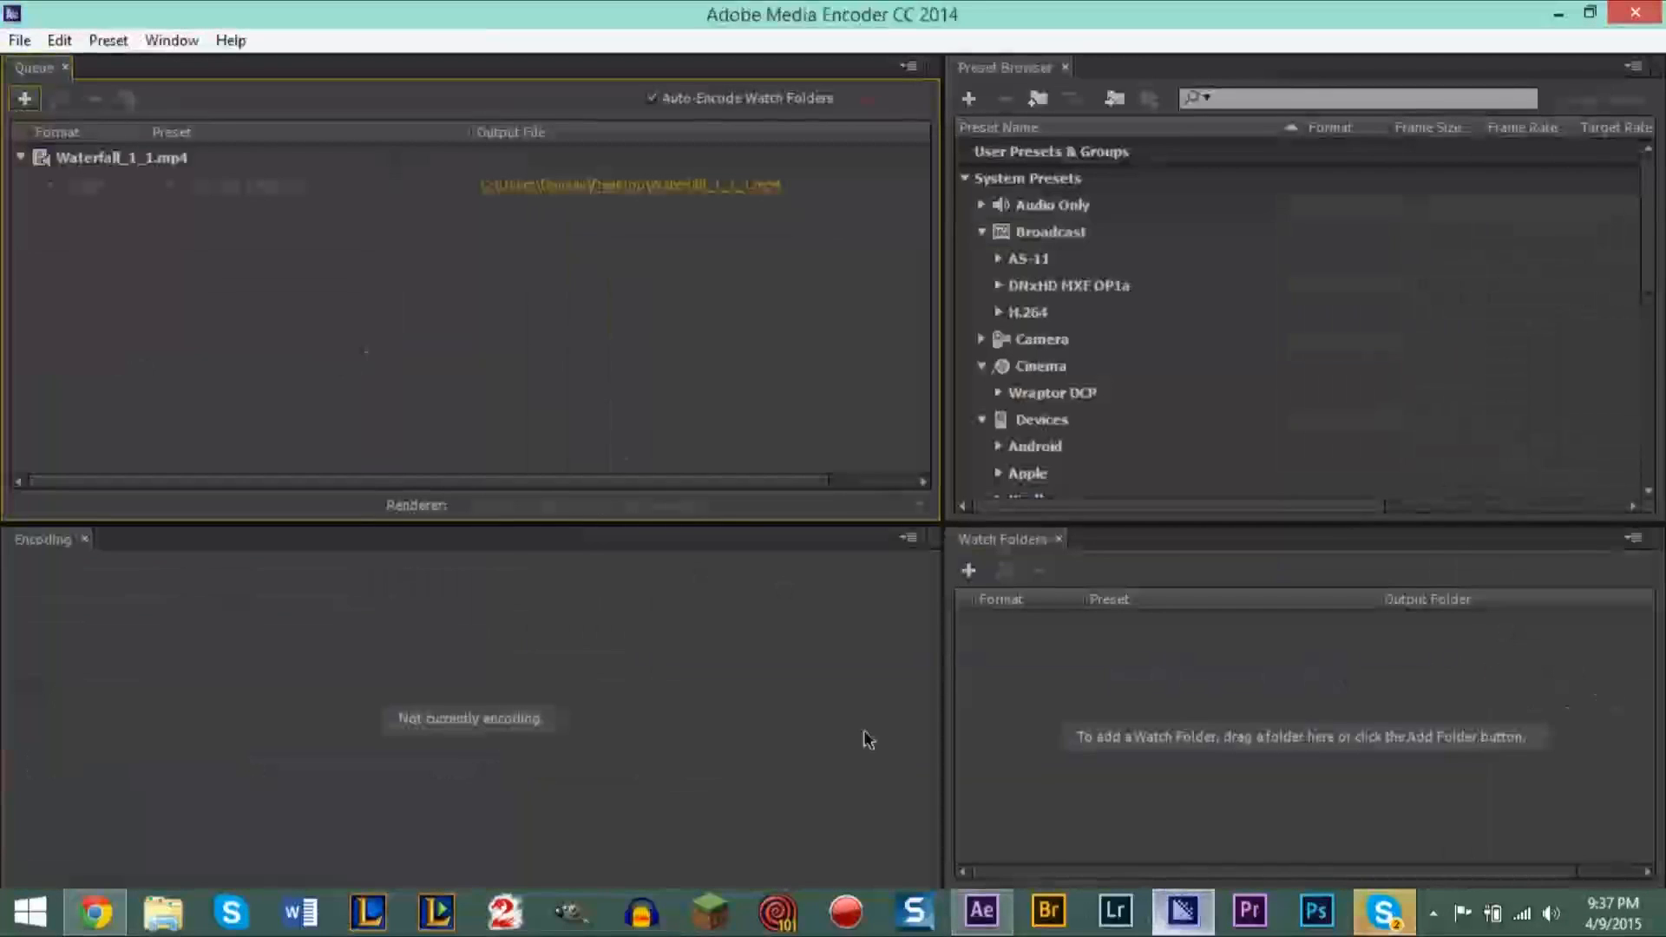
{"action": "left_click", "coordinate": [981, 911]}
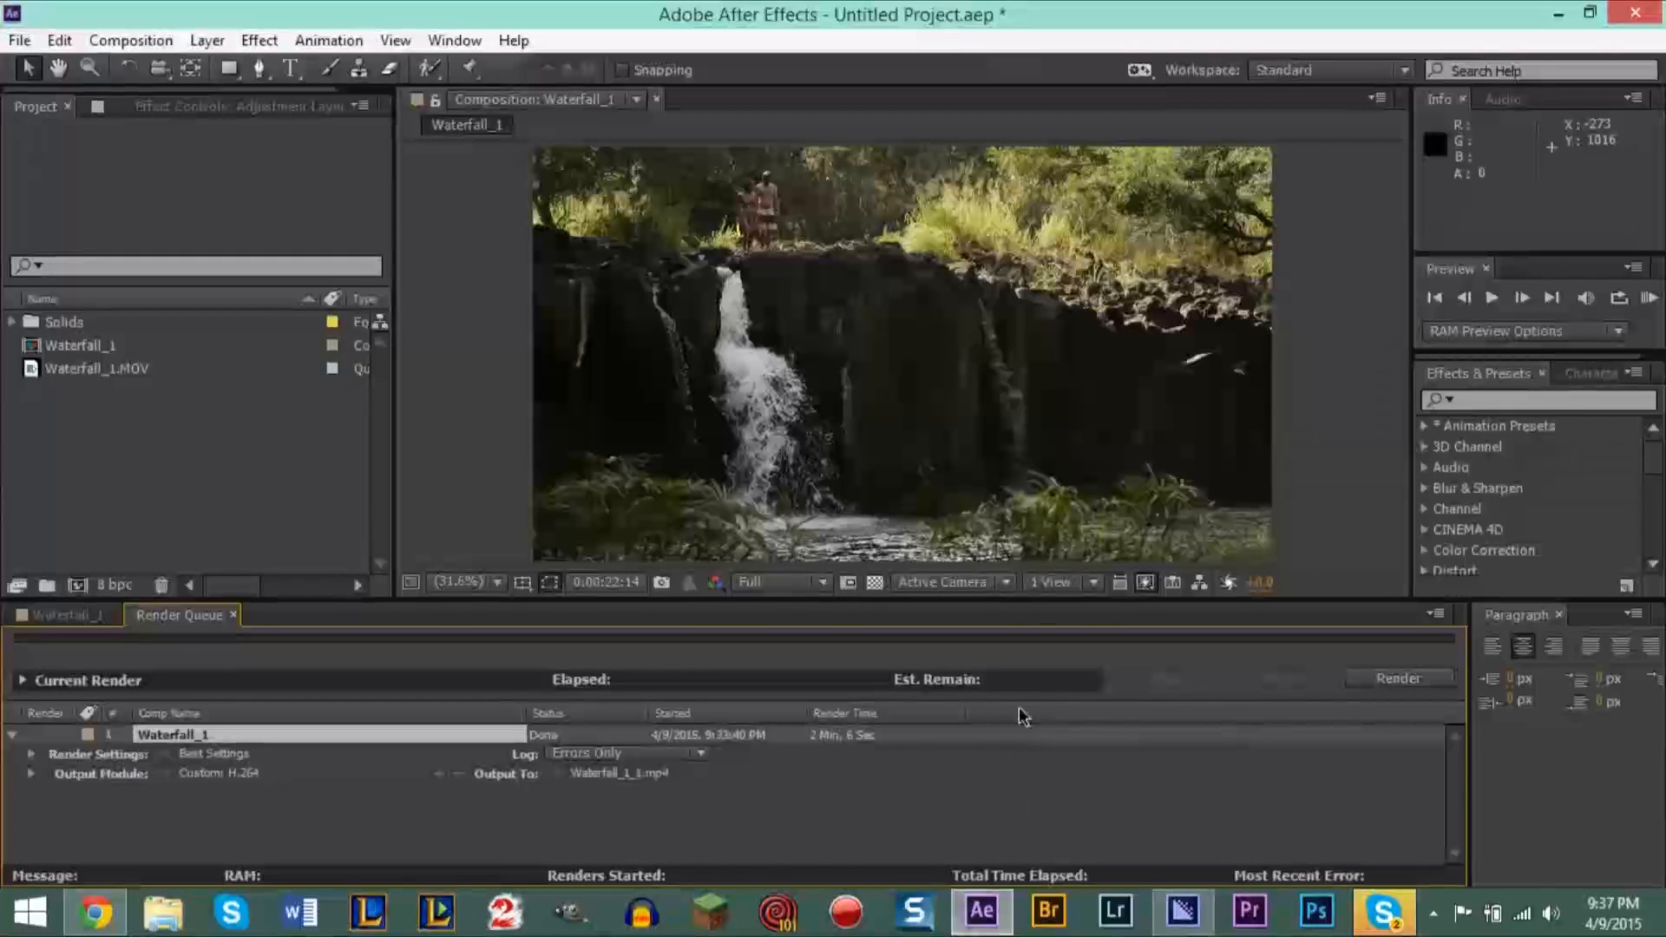
{"action": "left_click", "coordinate": [1180, 920]}
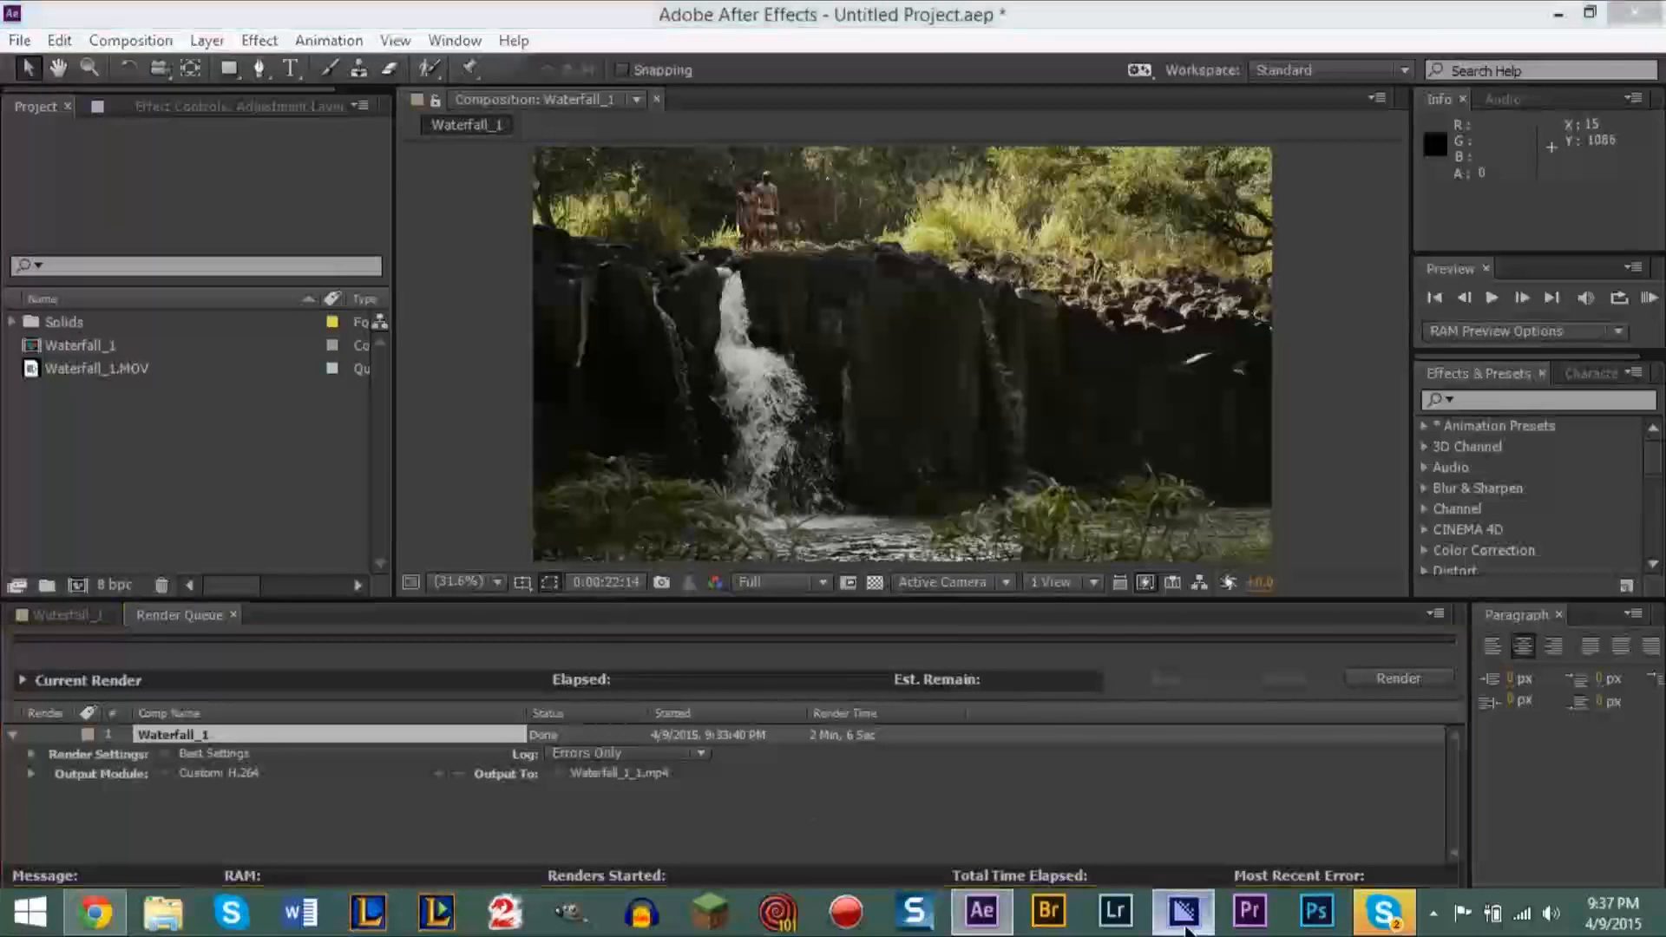
{"action": "left_click", "coordinate": [983, 920]}
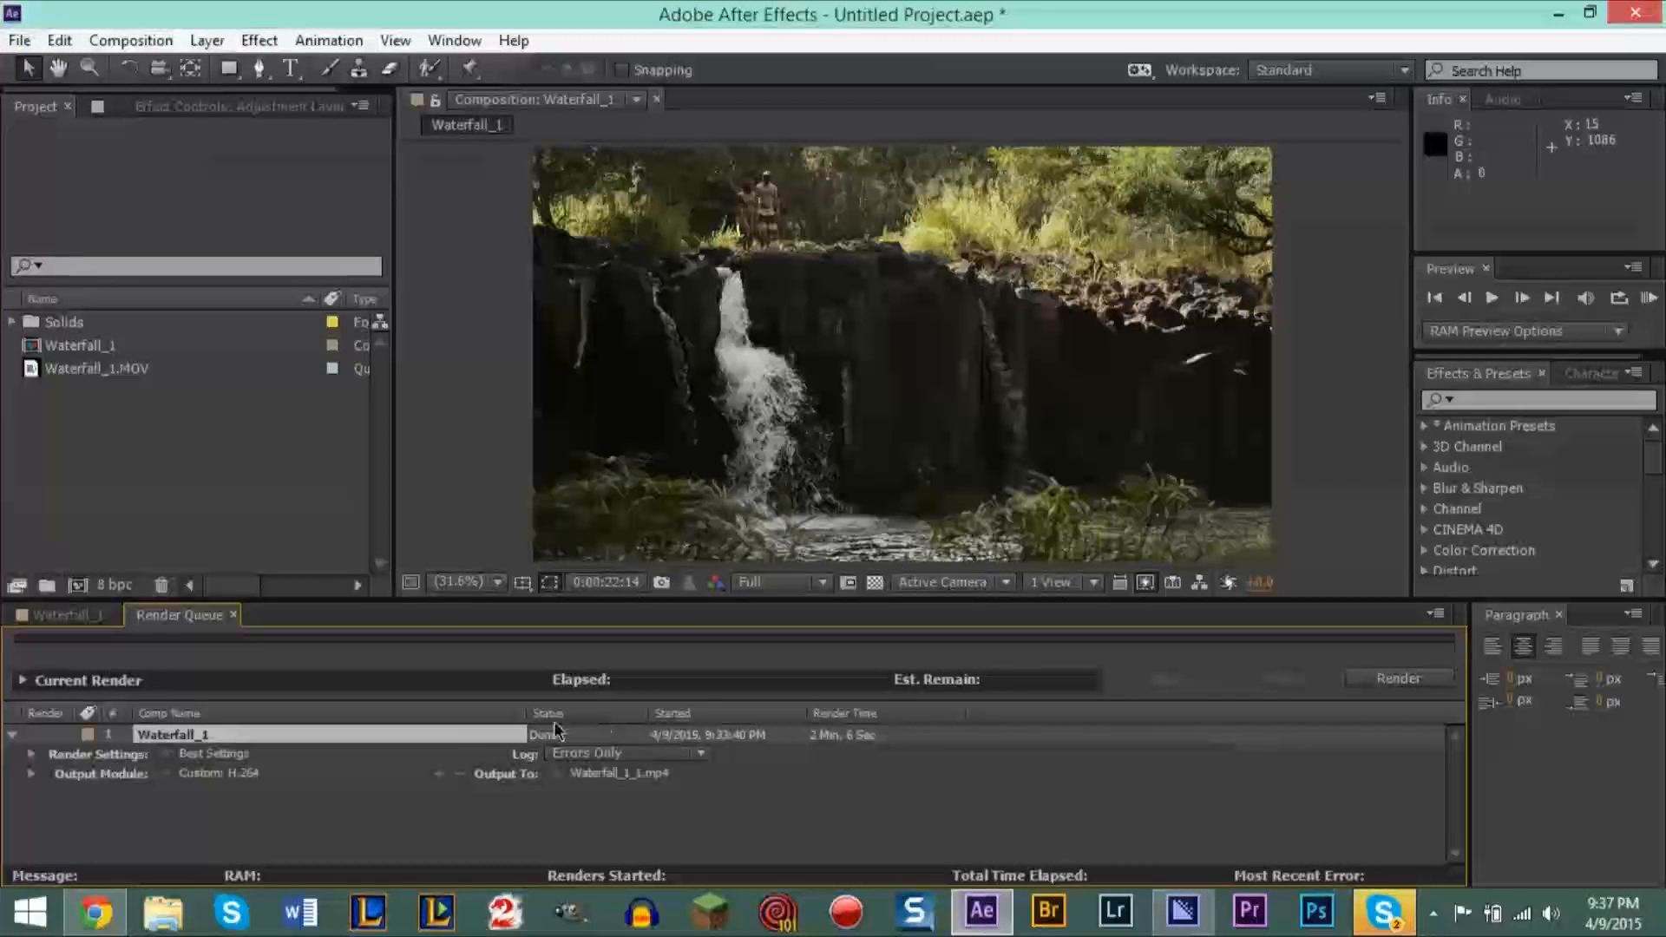
Step: Return to Media Encoder and remove the encoded Waterfall_1_1.mp4 item from the queue
{"action": "left_click", "coordinate": [1182, 911]}
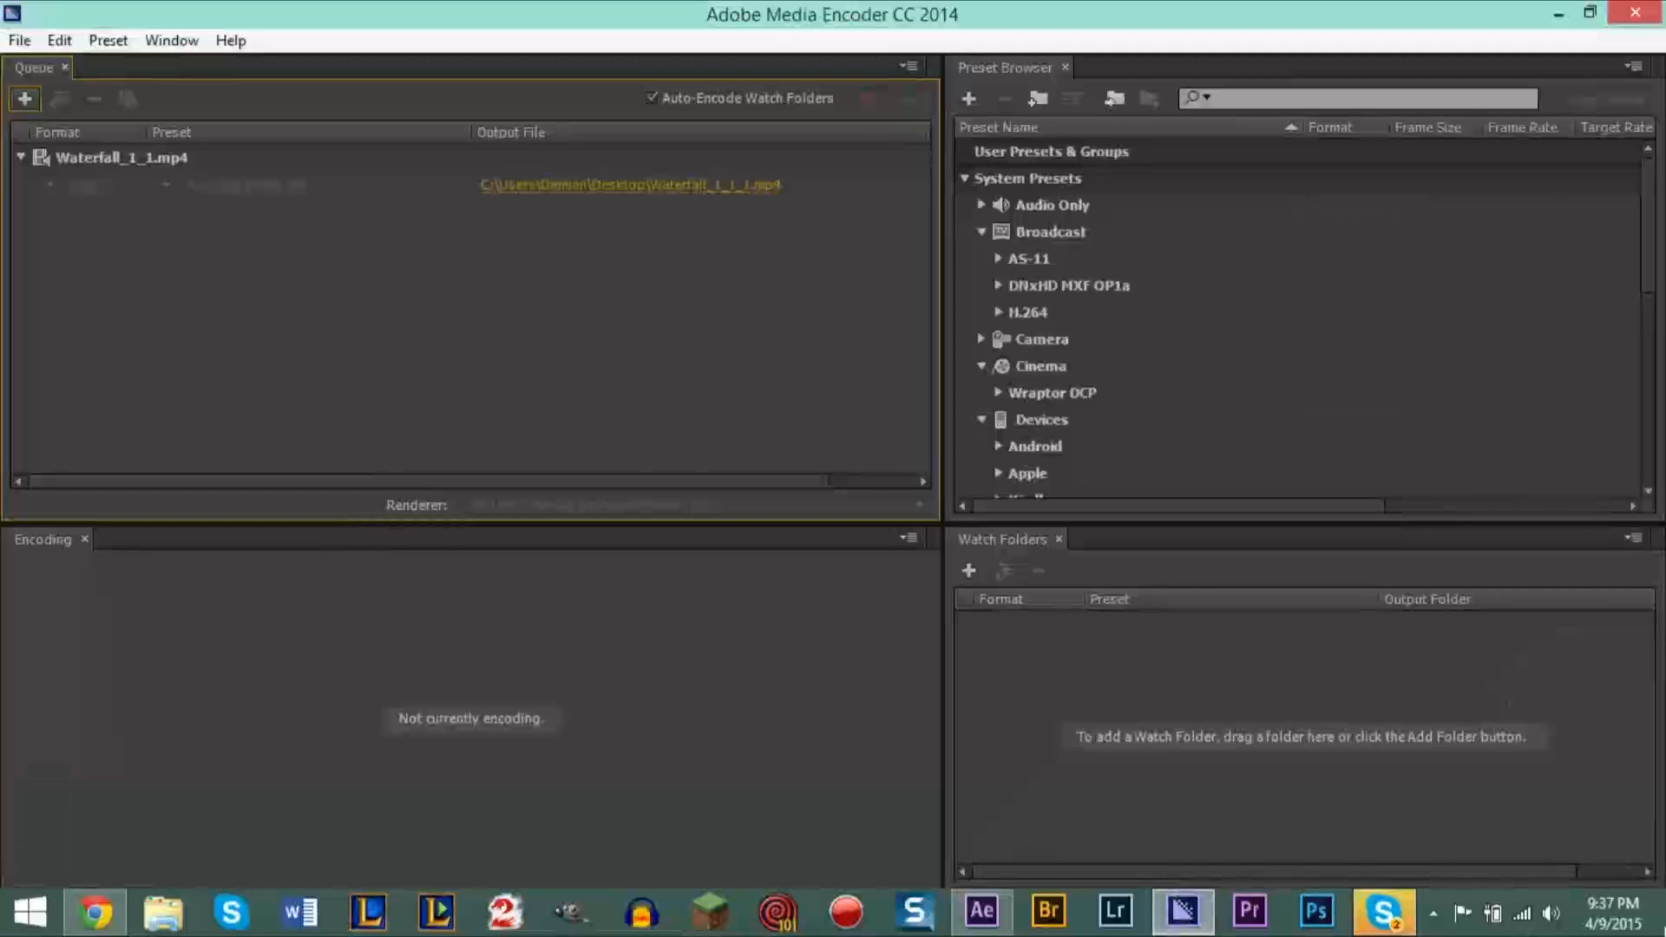
{"action": "left_click", "coordinate": [177, 168]}
{"action": "key", "text": "Delete"}
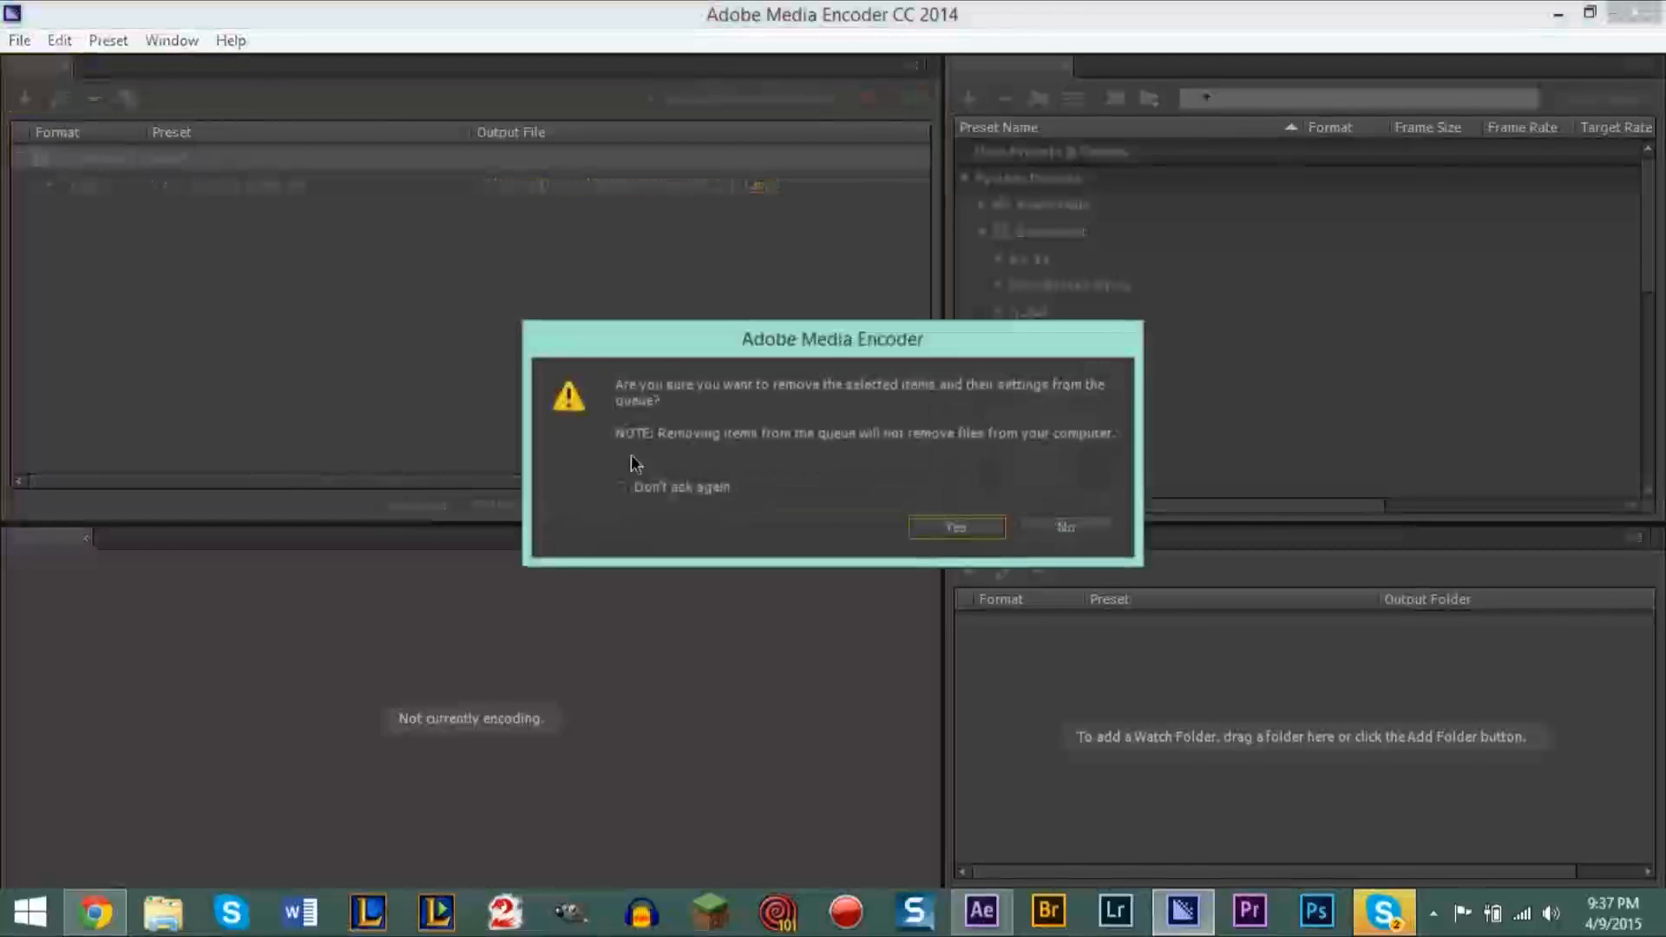
{"action": "left_click", "coordinate": [955, 526]}
Step: Inspect the exported waterfall files on the desktop, play Waterfall_1_1_1.mp4 and pause it, and minimise the player
{"action": "key", "text": "super+d"}
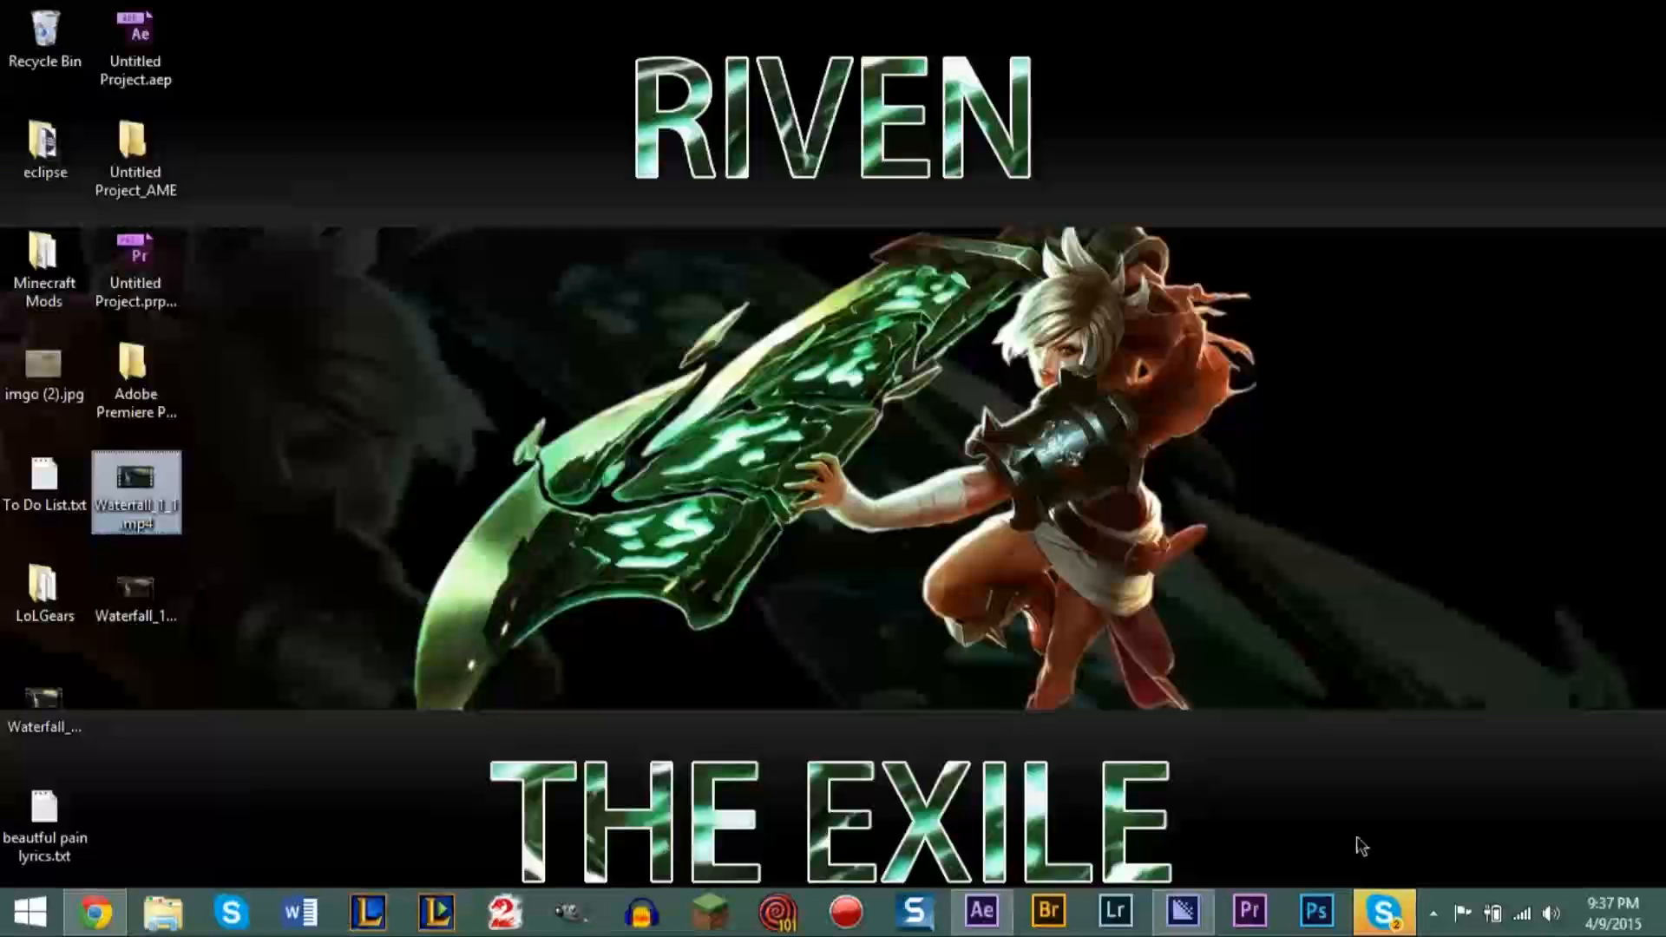
{"action": "left_click", "coordinate": [491, 640]}
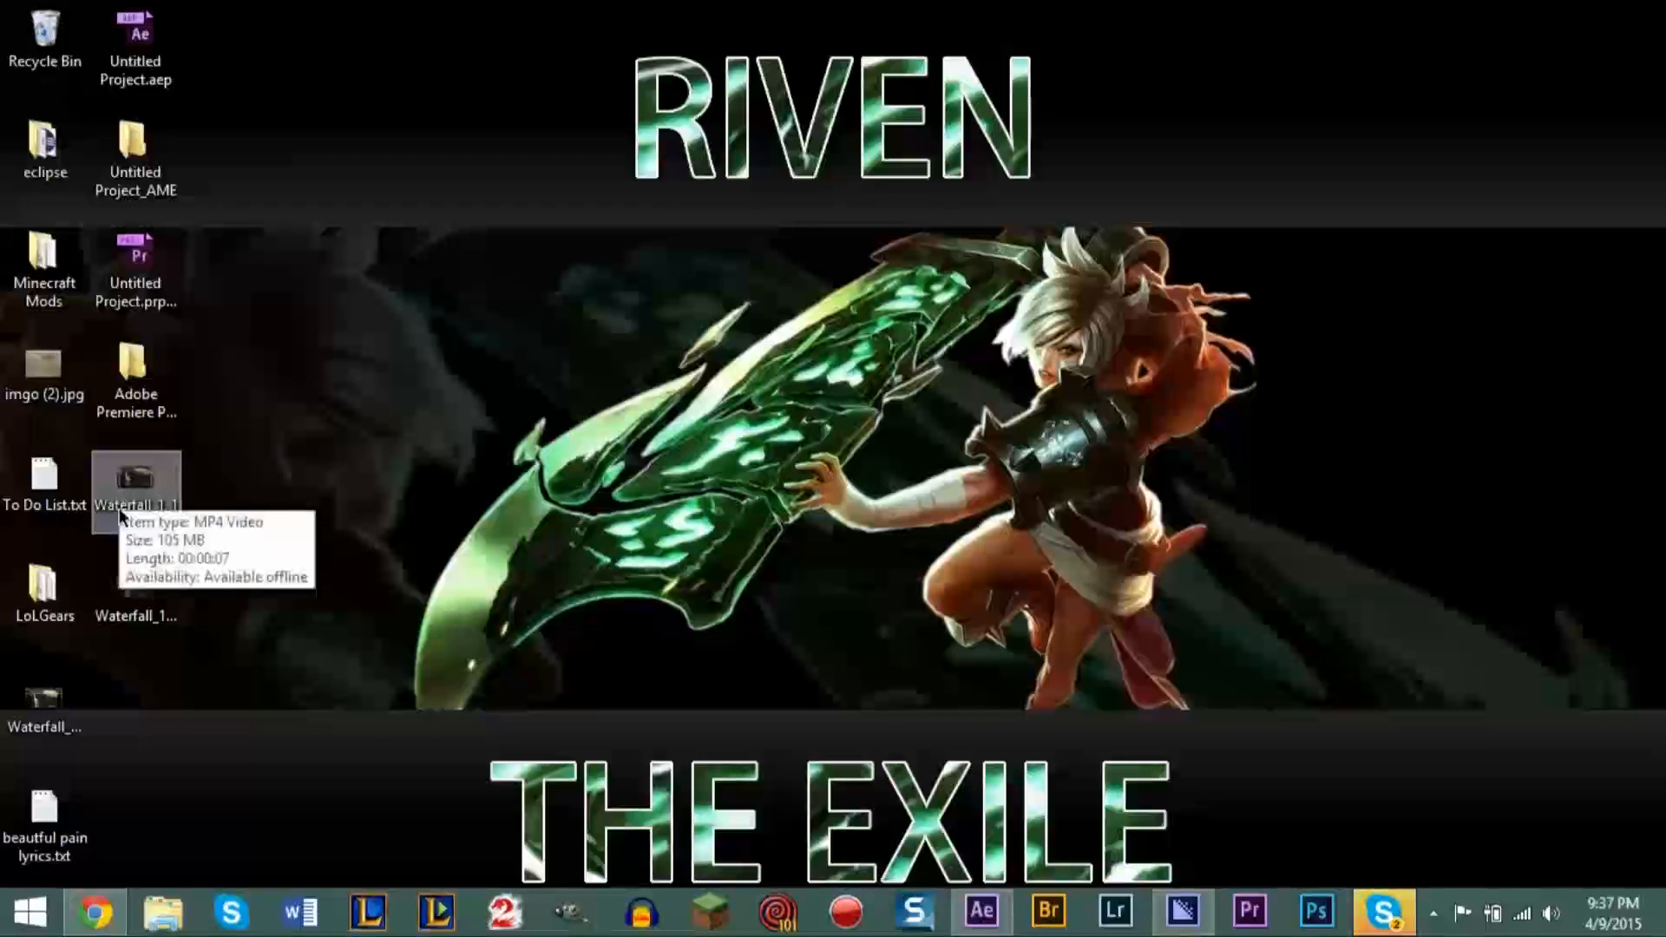
{"action": "left_click", "coordinate": [132, 487]}
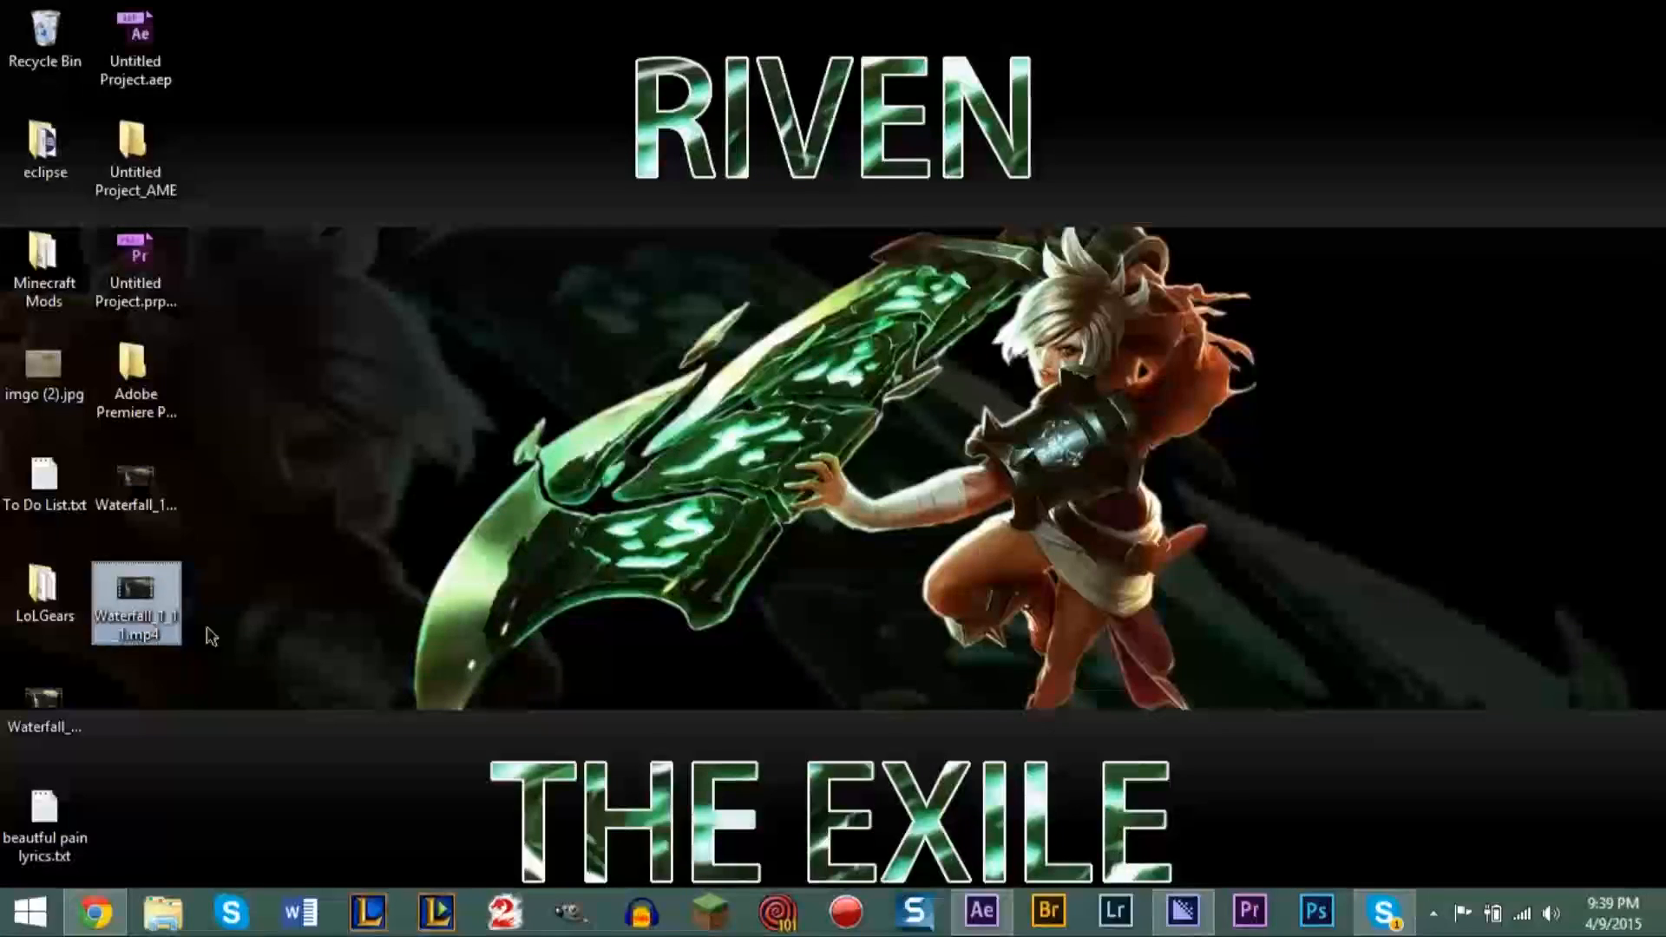
{"action": "double_click", "coordinate": [132, 590]}
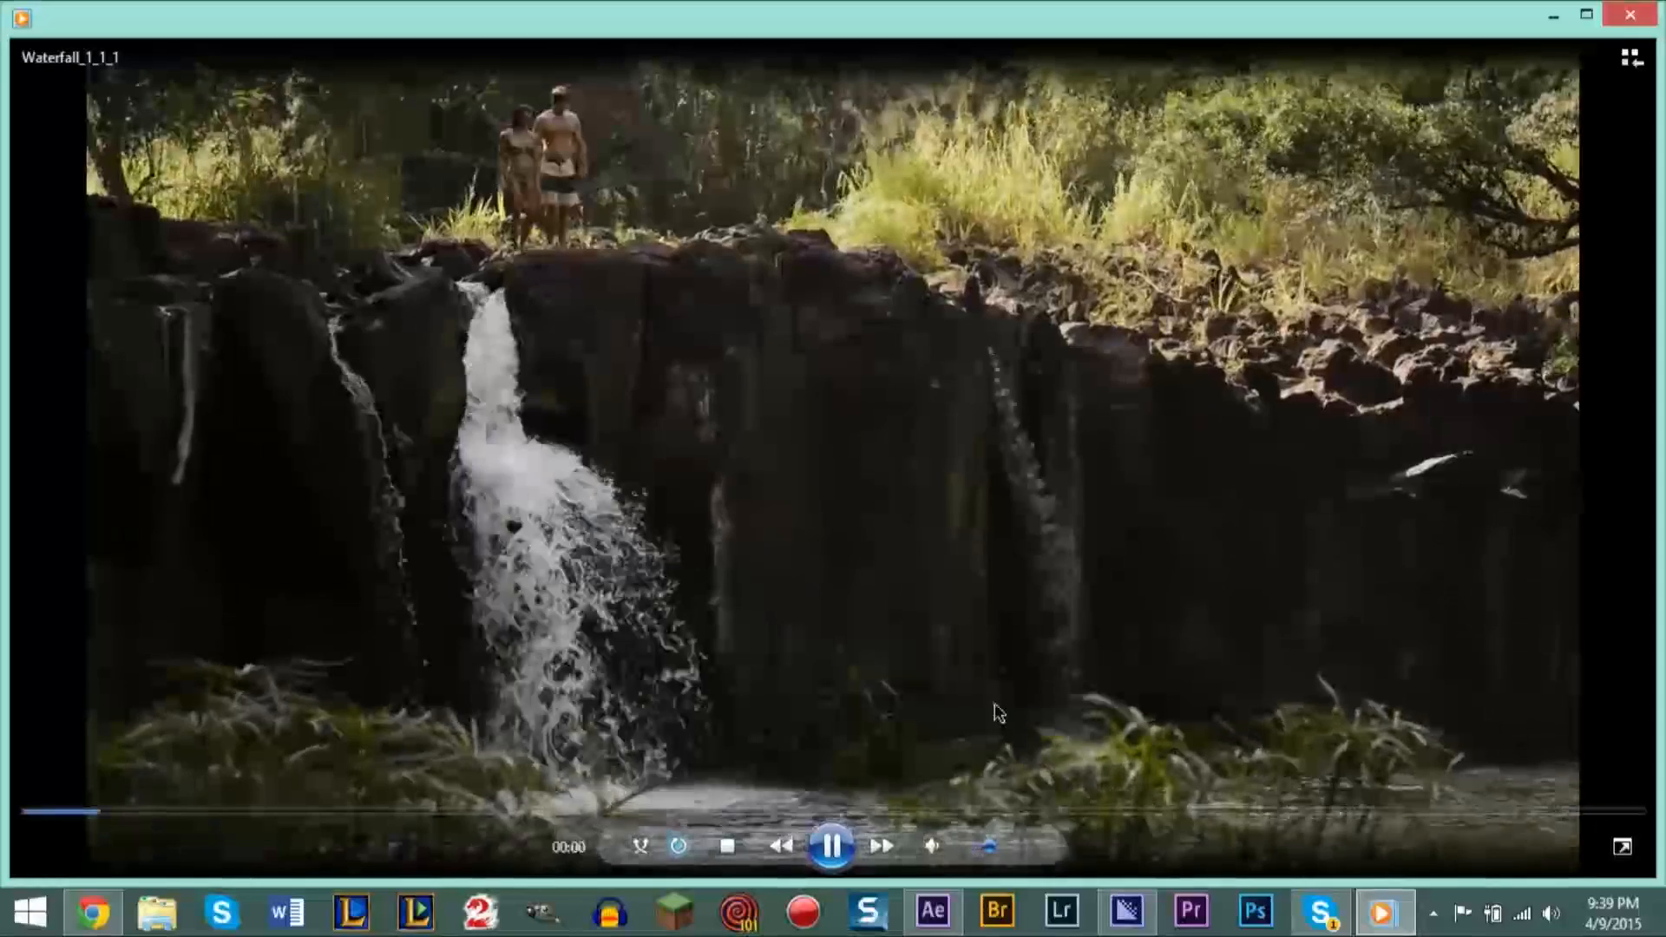
{"action": "left_click", "coordinate": [828, 845]}
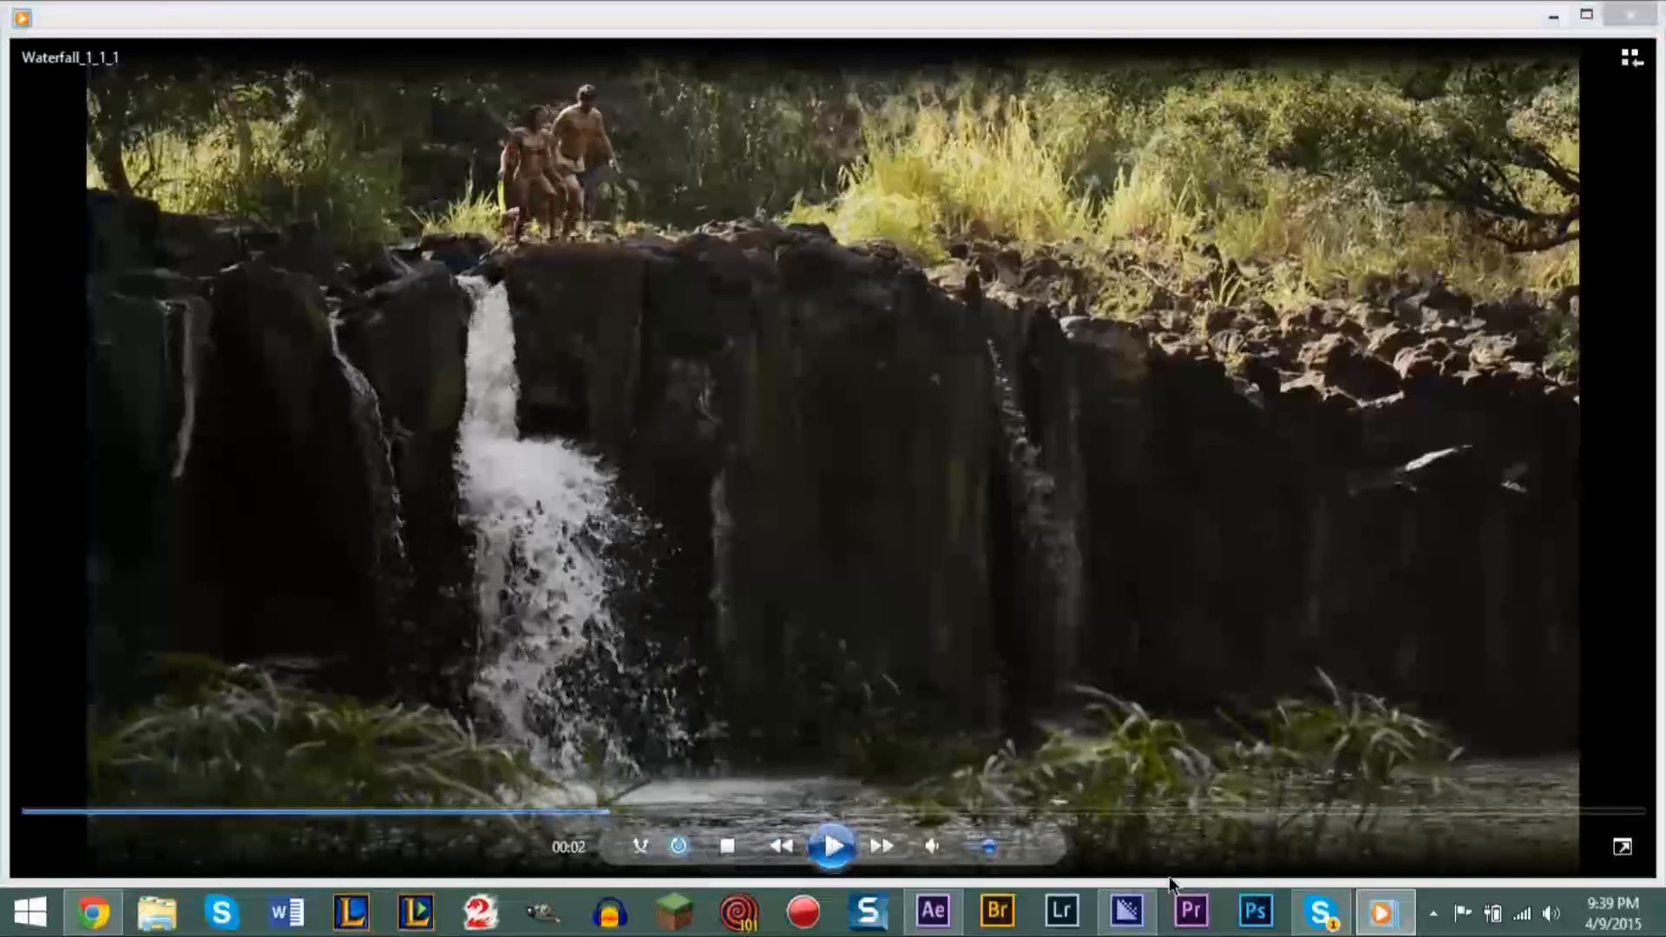
{"action": "left_click", "coordinate": [1384, 915]}
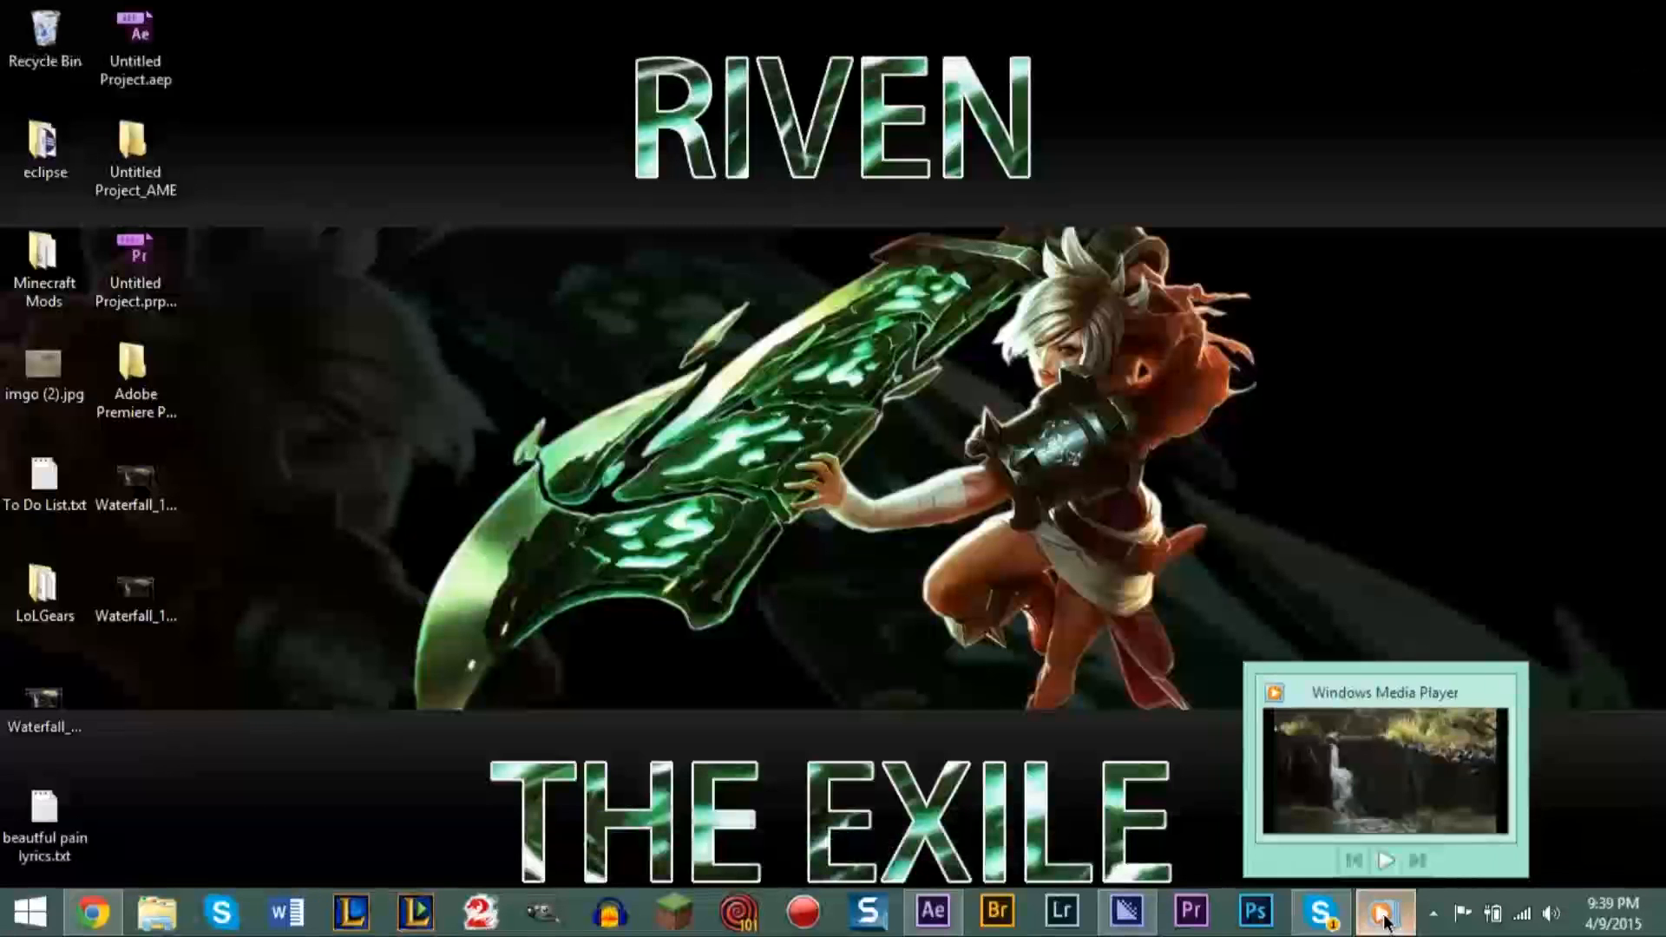
Step: Play the original Waterfall_1.MOV, replay Waterfall_1_1_1.mp4 up to the "Splash!!" text for comparison, and close the player
{"action": "double_click", "coordinate": [54, 706]}
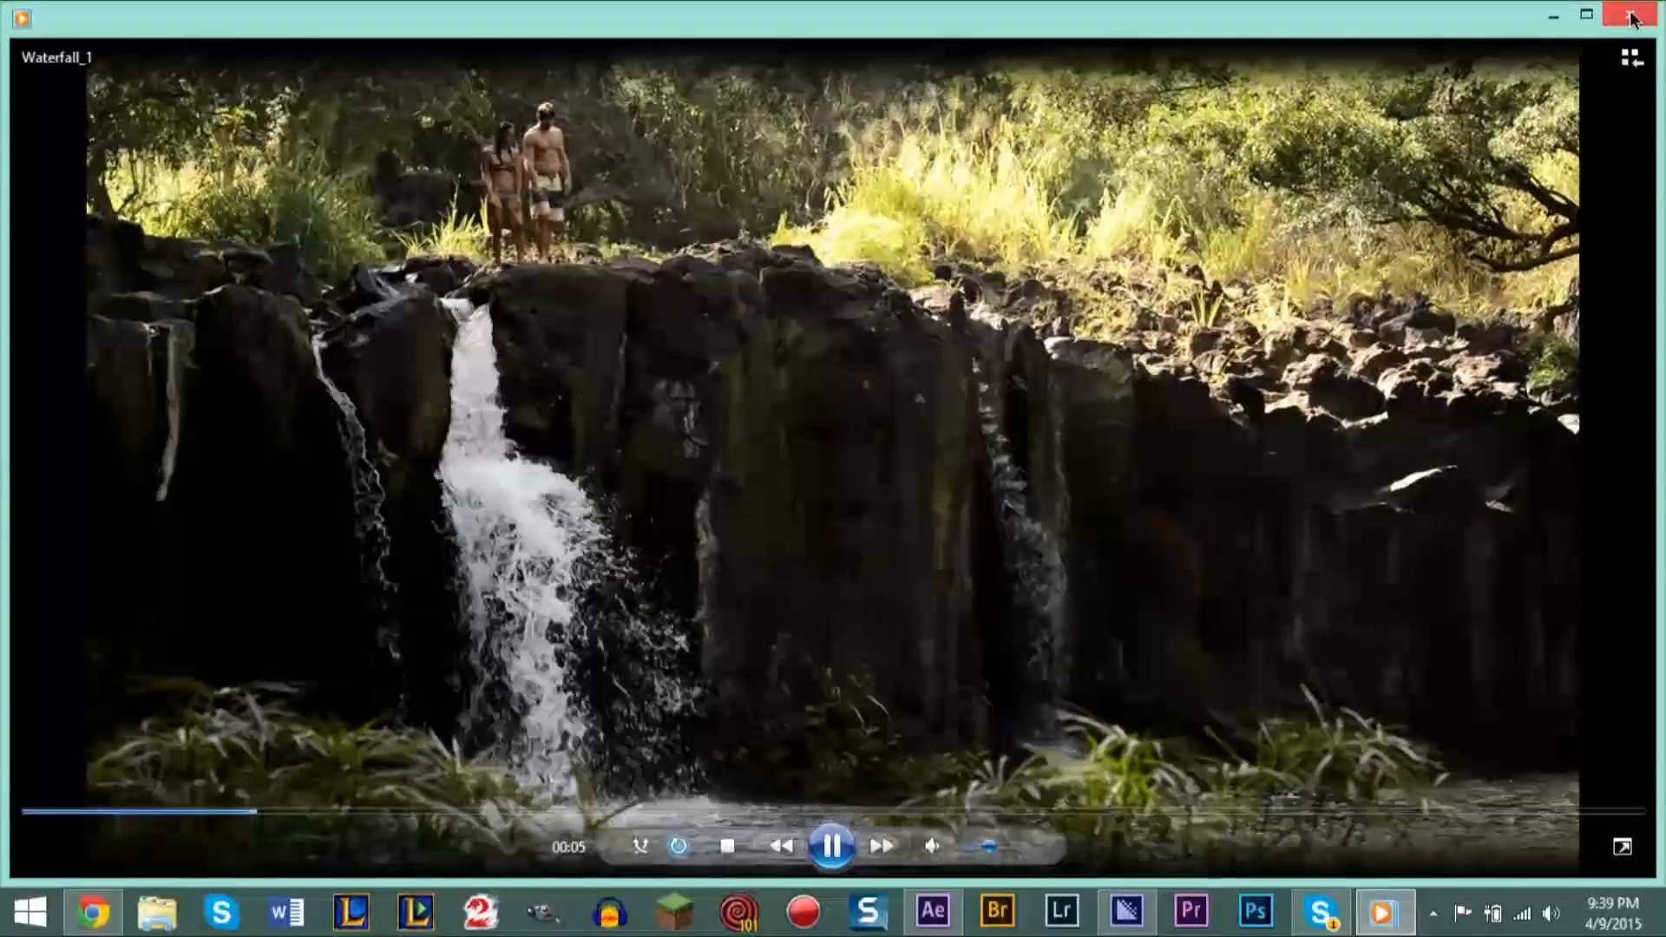
{"action": "left_click", "coordinate": [1630, 14]}
{"action": "double_click", "coordinate": [137, 589]}
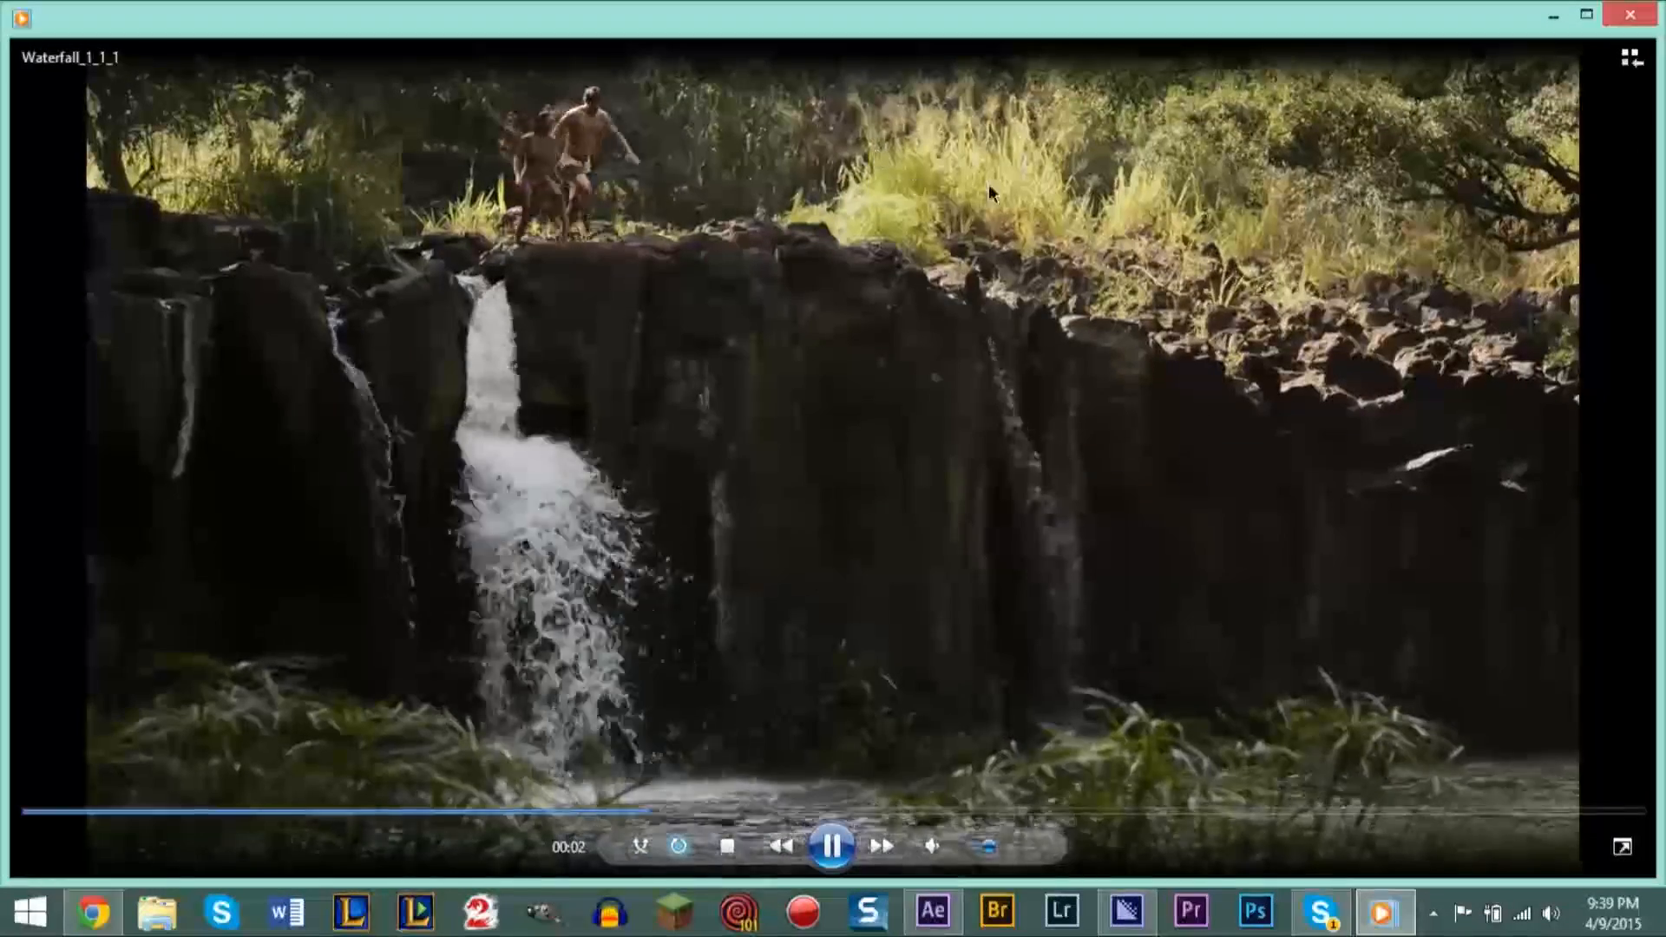
{"action": "mouse_move", "coordinate": [1639, 15]}
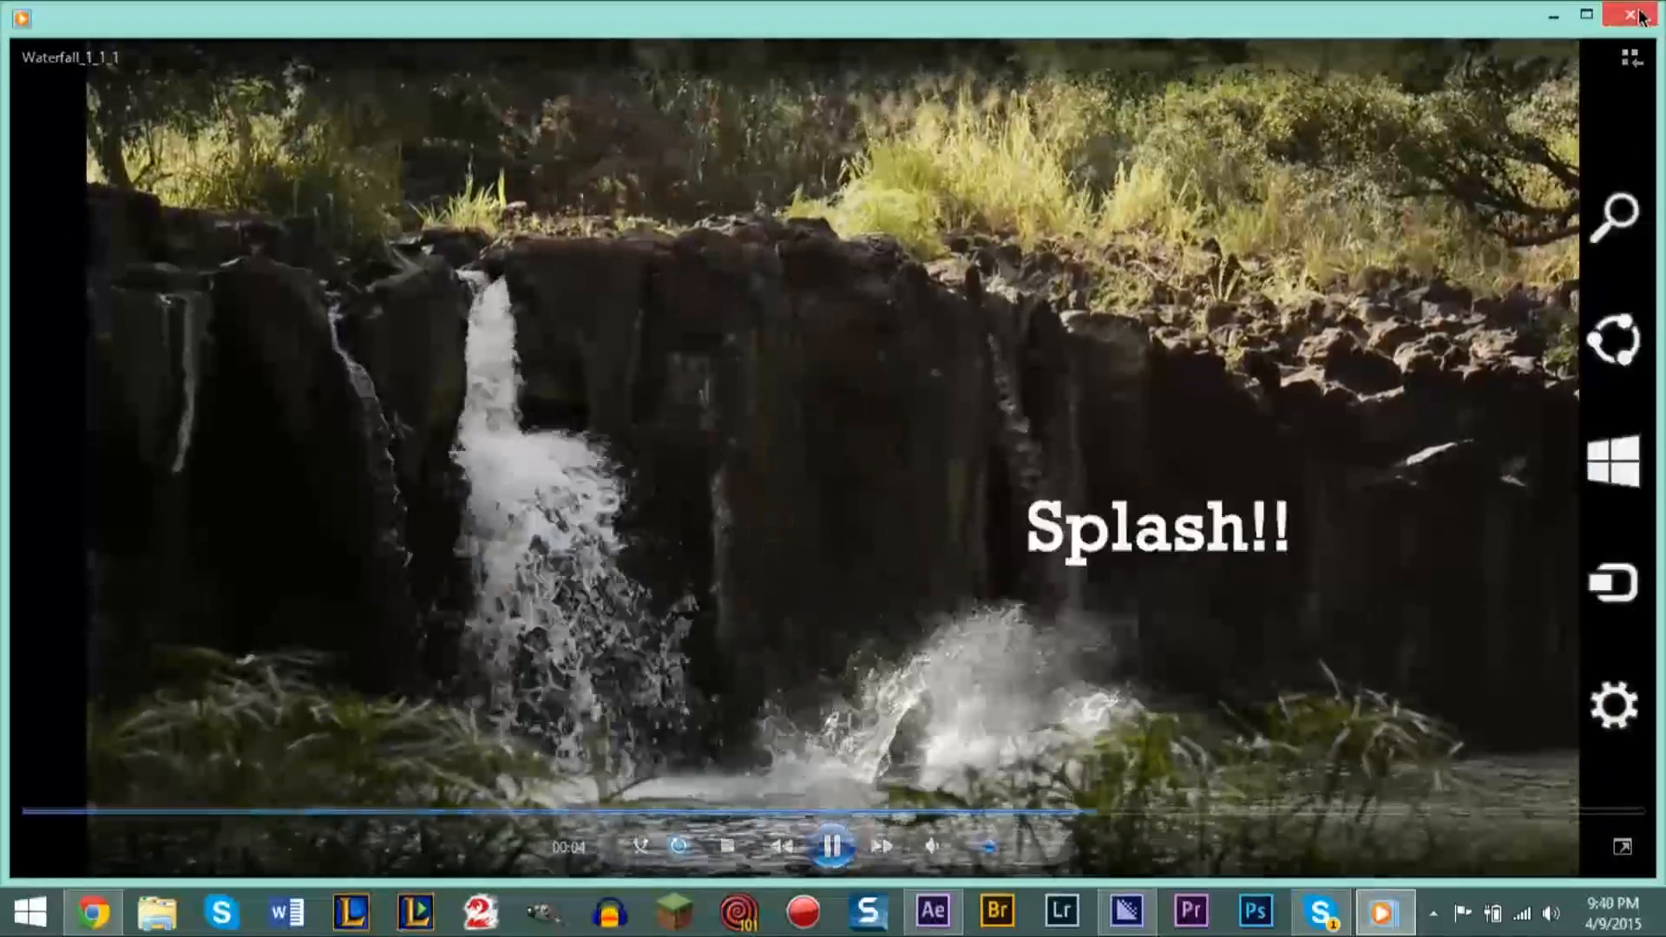
{"action": "left_click", "coordinate": [1638, 15]}
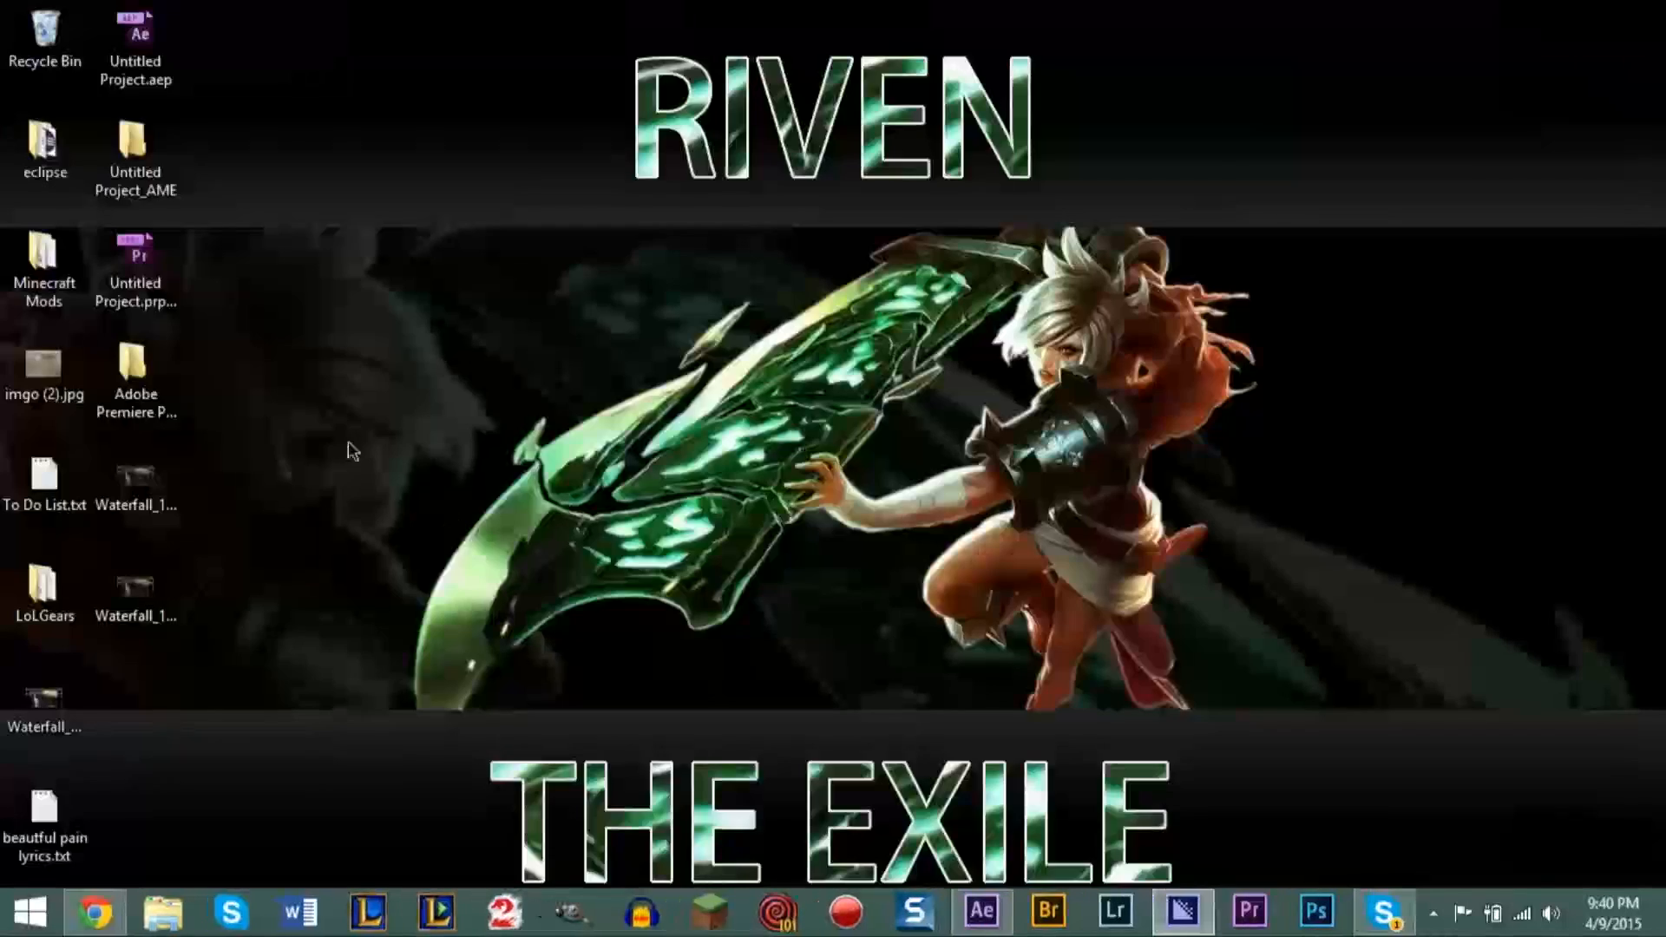
Step: Play the After Effects render Waterfall_1_1.mp4 twice, close the player and switch back to After Effects
{"action": "double_click", "coordinate": [150, 486]}
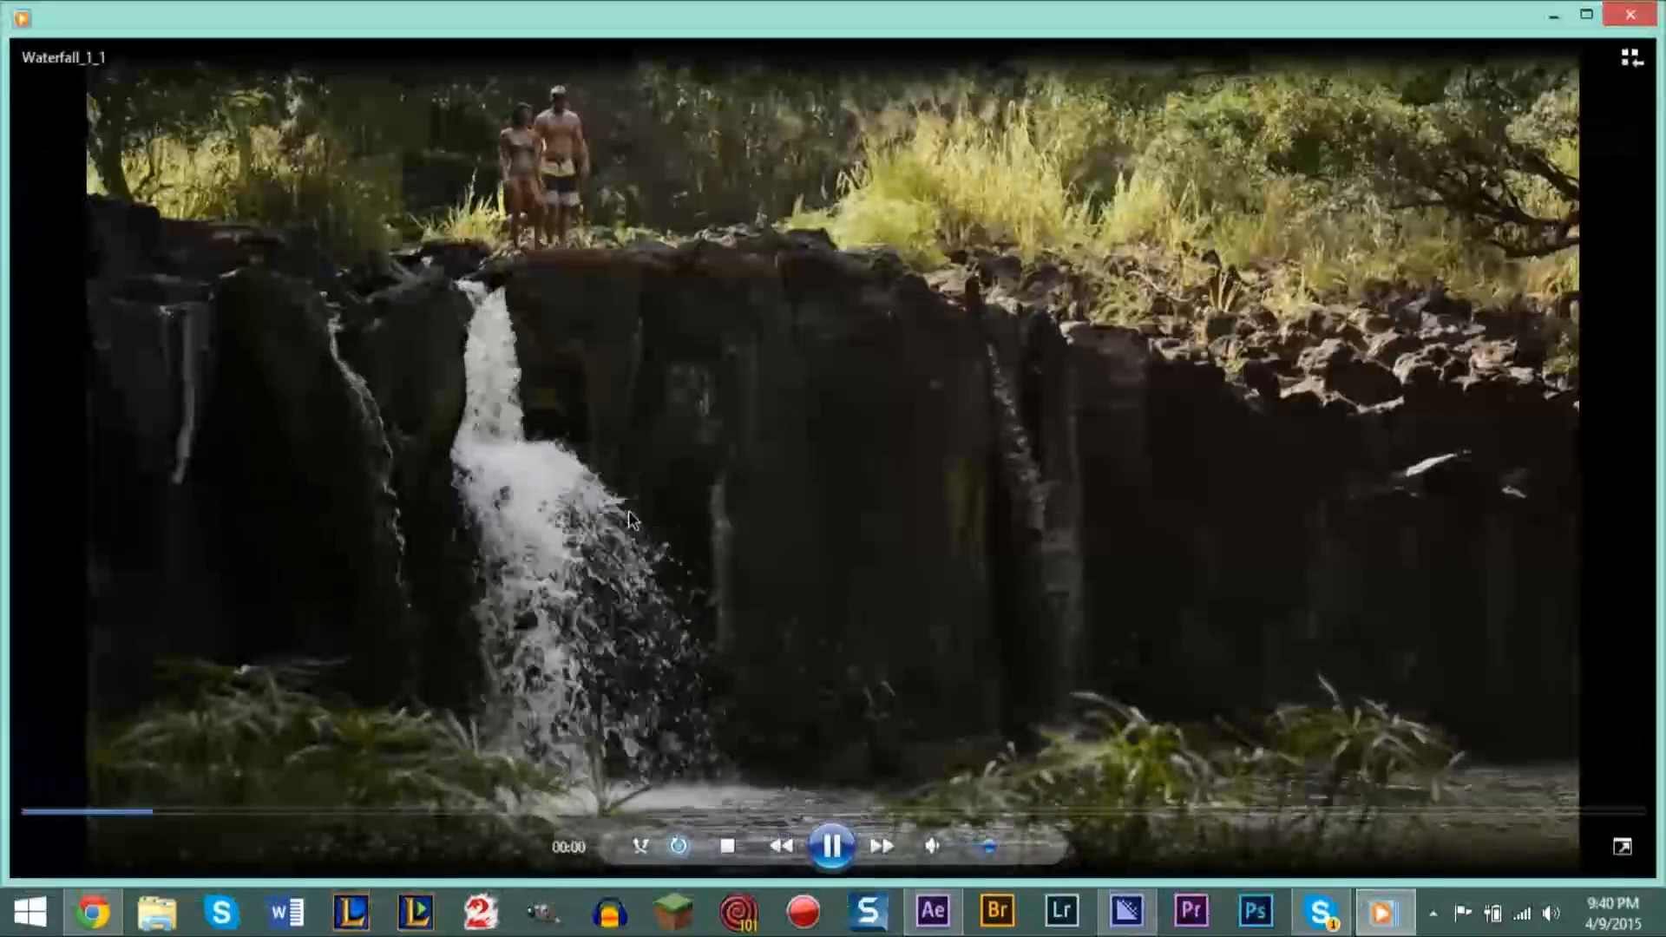
{"action": "left_click", "coordinate": [1653, 24]}
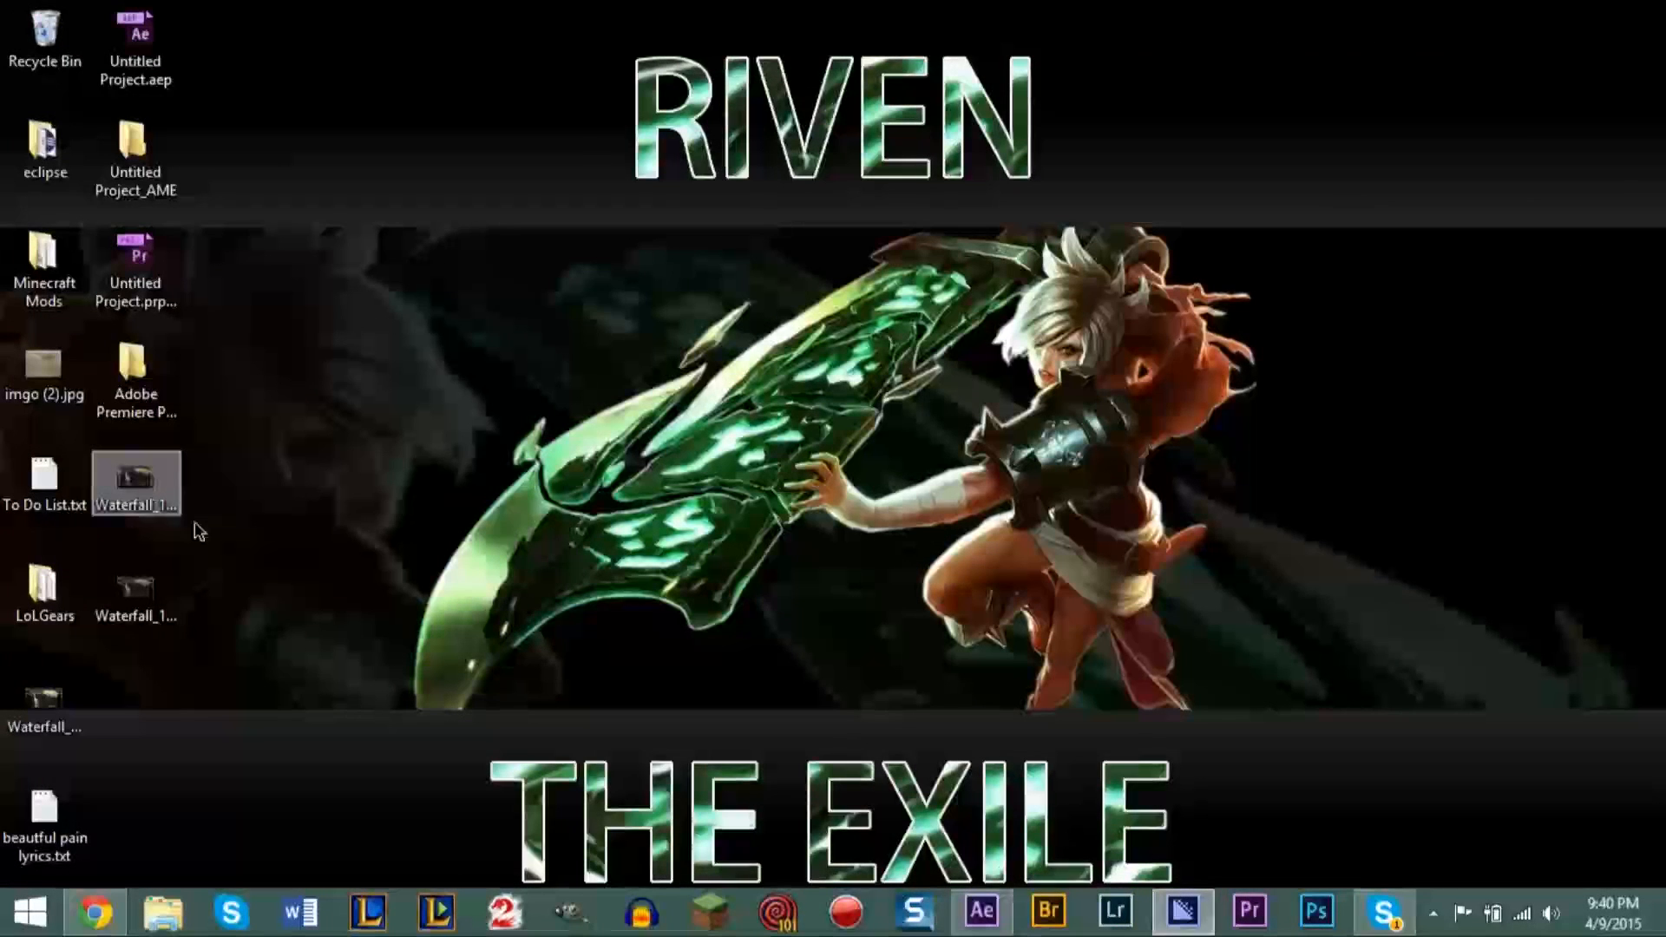
{"action": "left_click", "coordinate": [139, 499]}
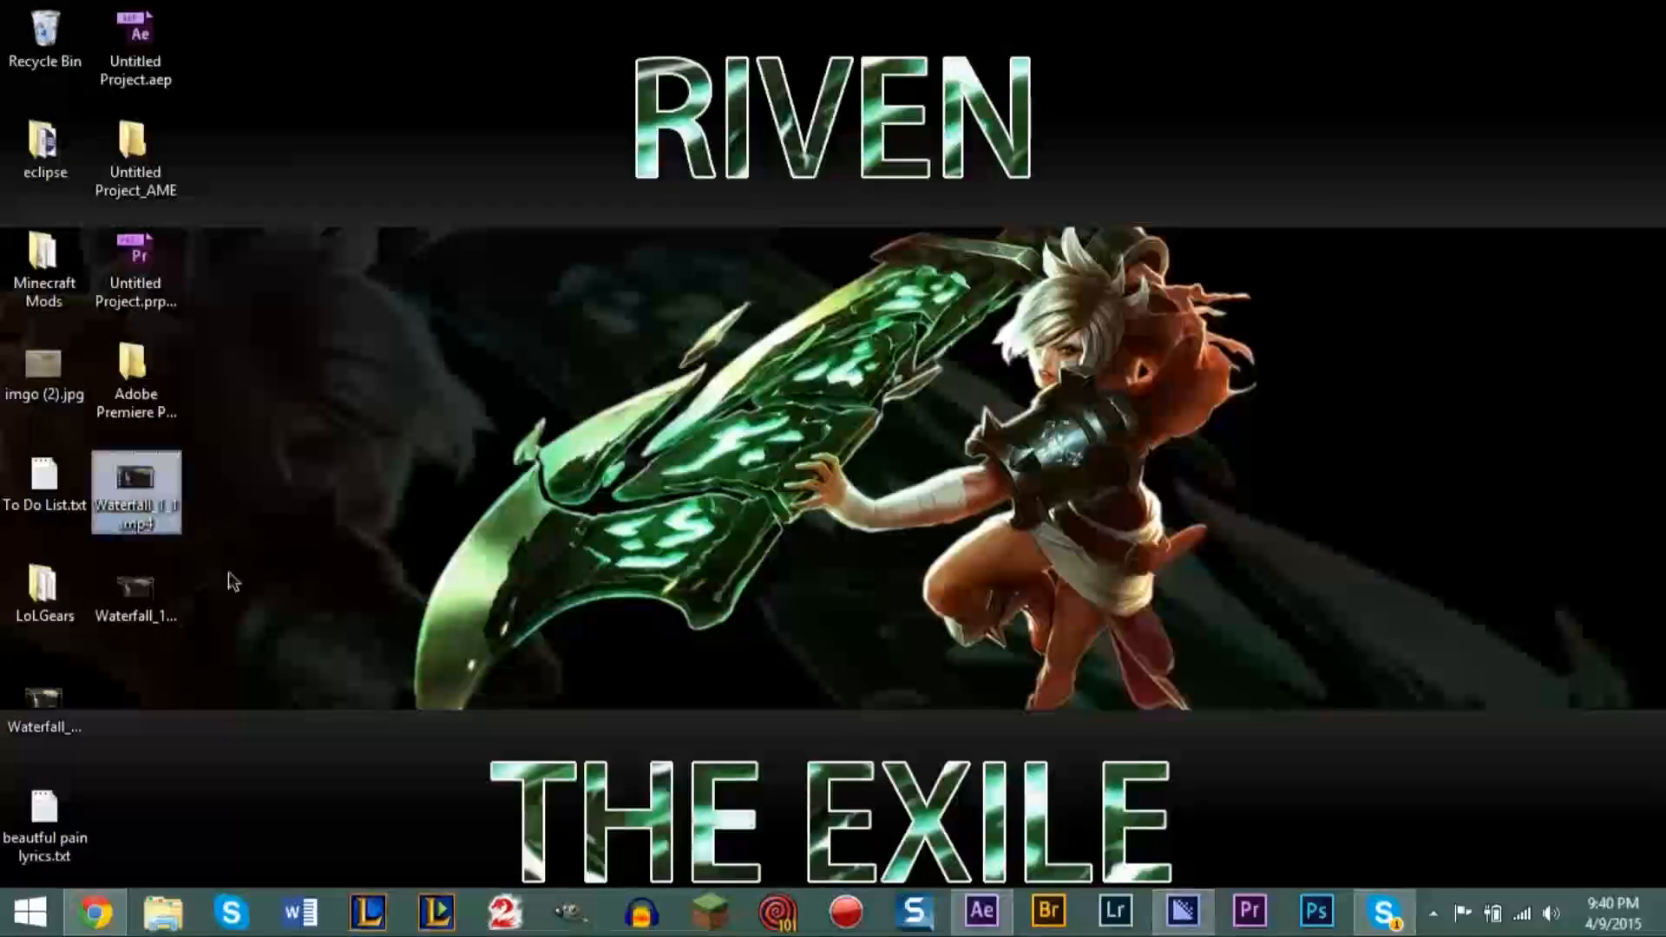
{"action": "double_click", "coordinate": [135, 512]}
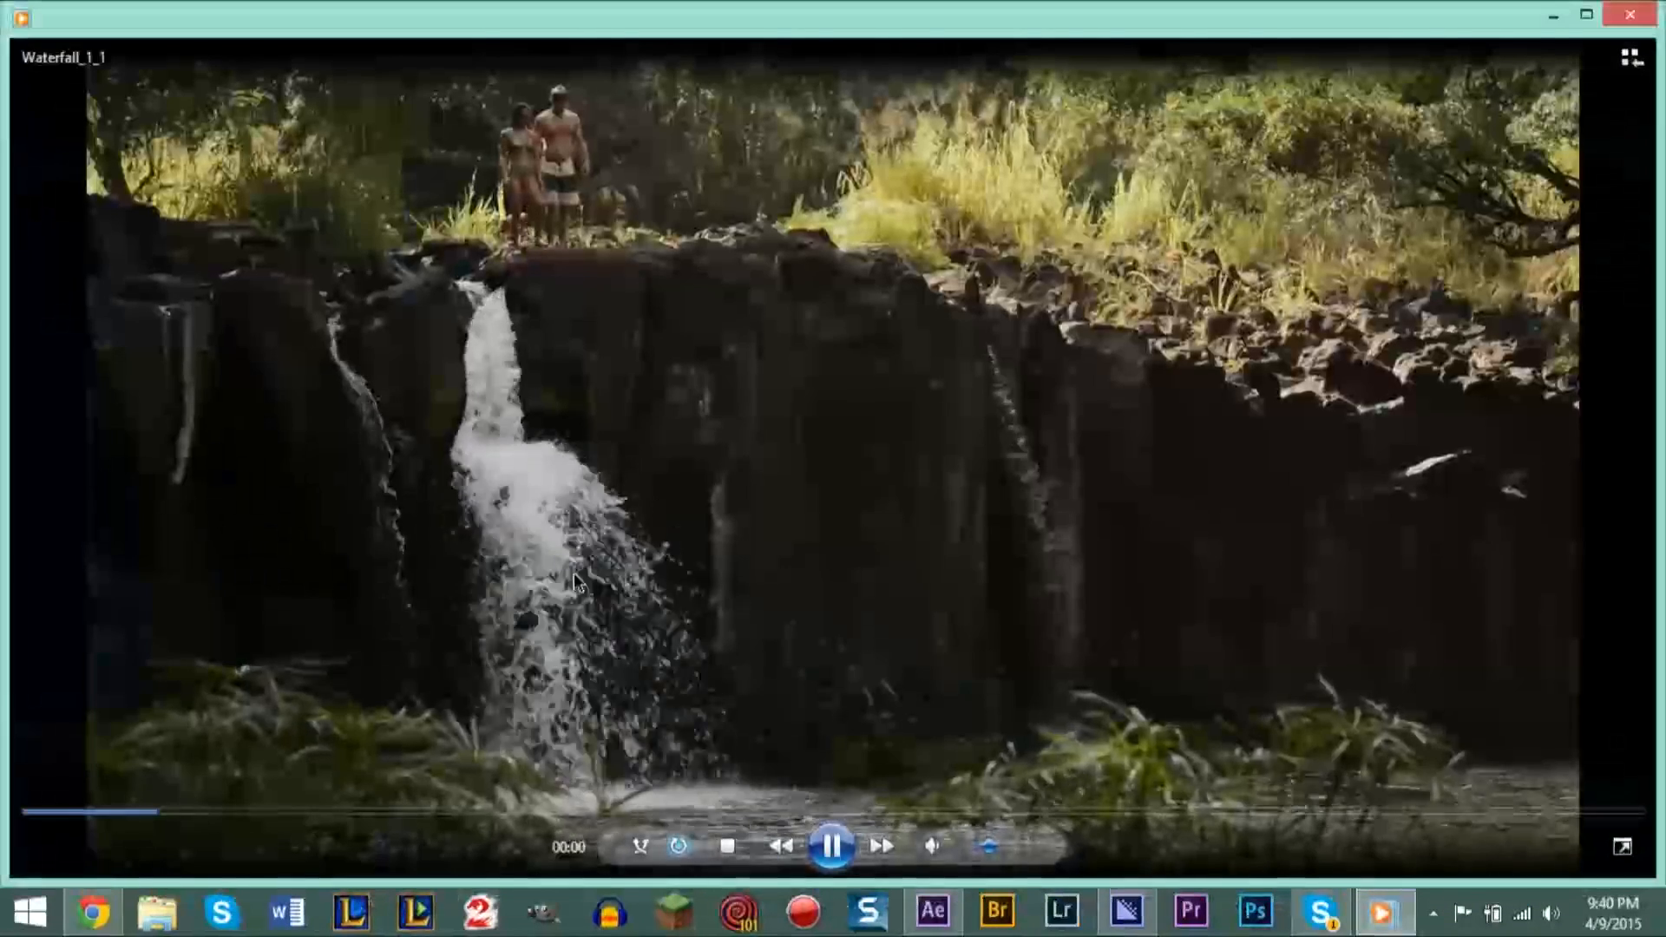
{"action": "left_click", "coordinate": [1624, 16]}
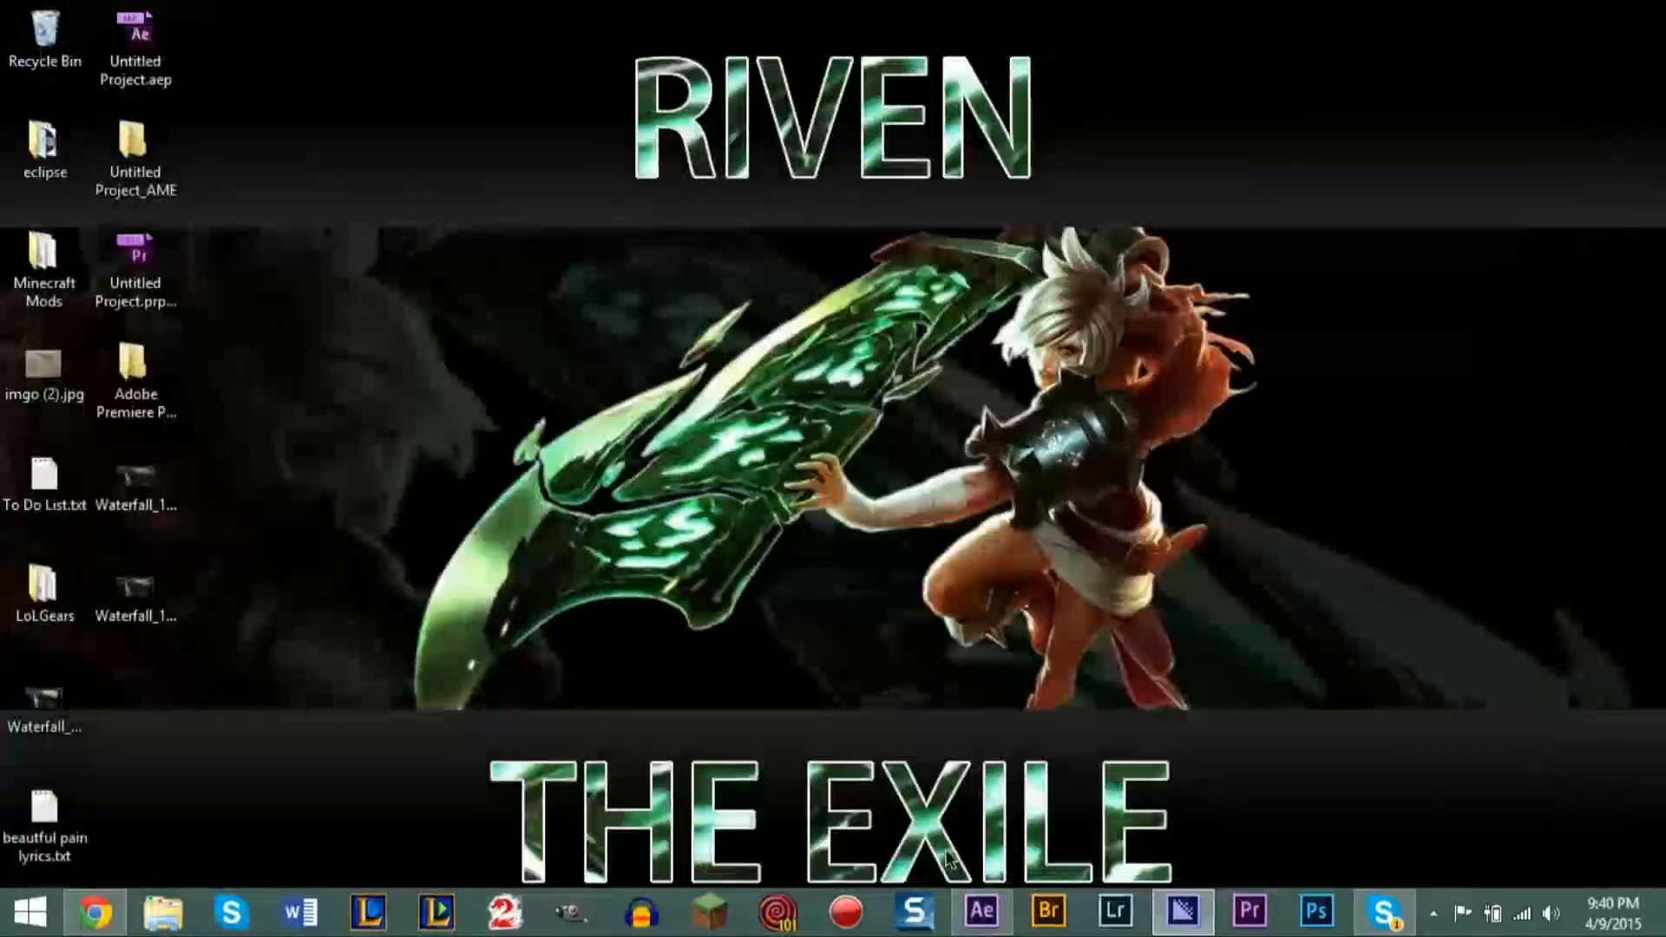
{"action": "left_click", "coordinate": [981, 911]}
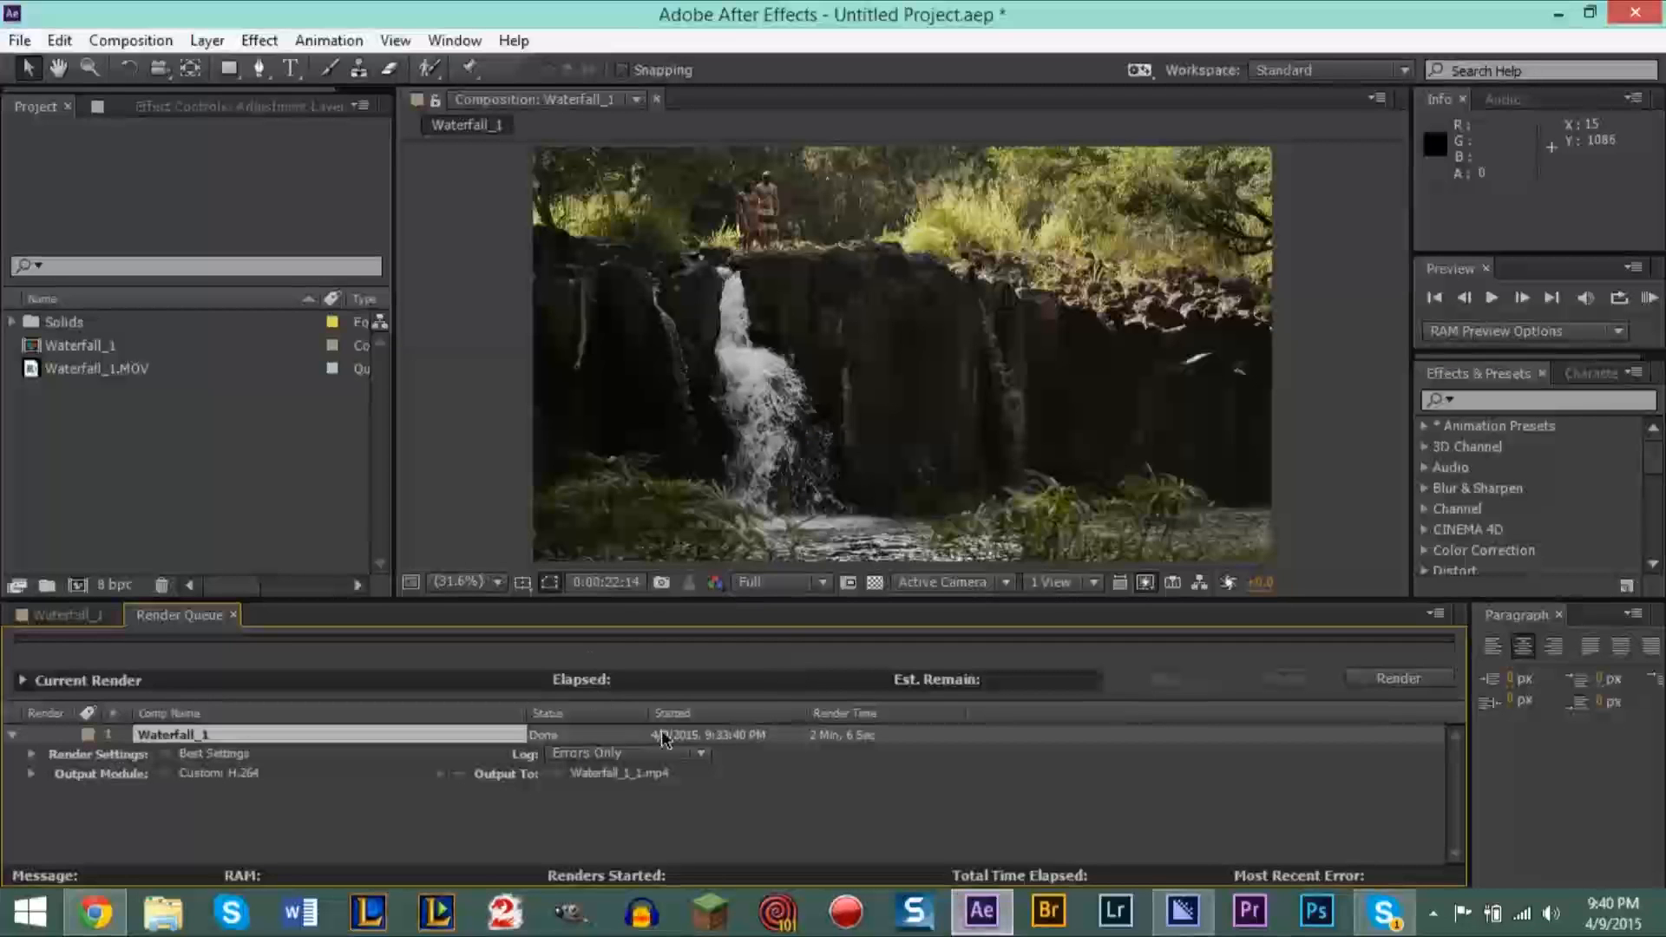